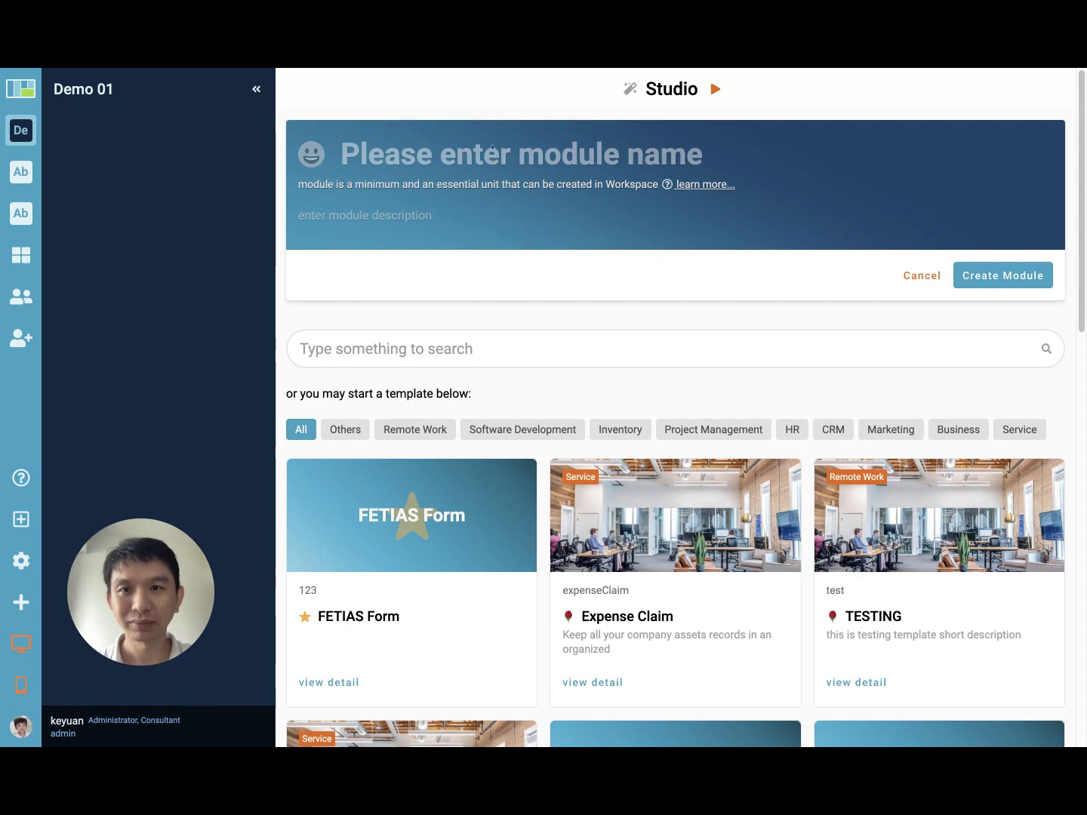
Step: Check the Demo 01 workspace's dashboard and its mobile view in the iPhone Simulator, and return to Studio
{"action": "key", "text": "super+r"}
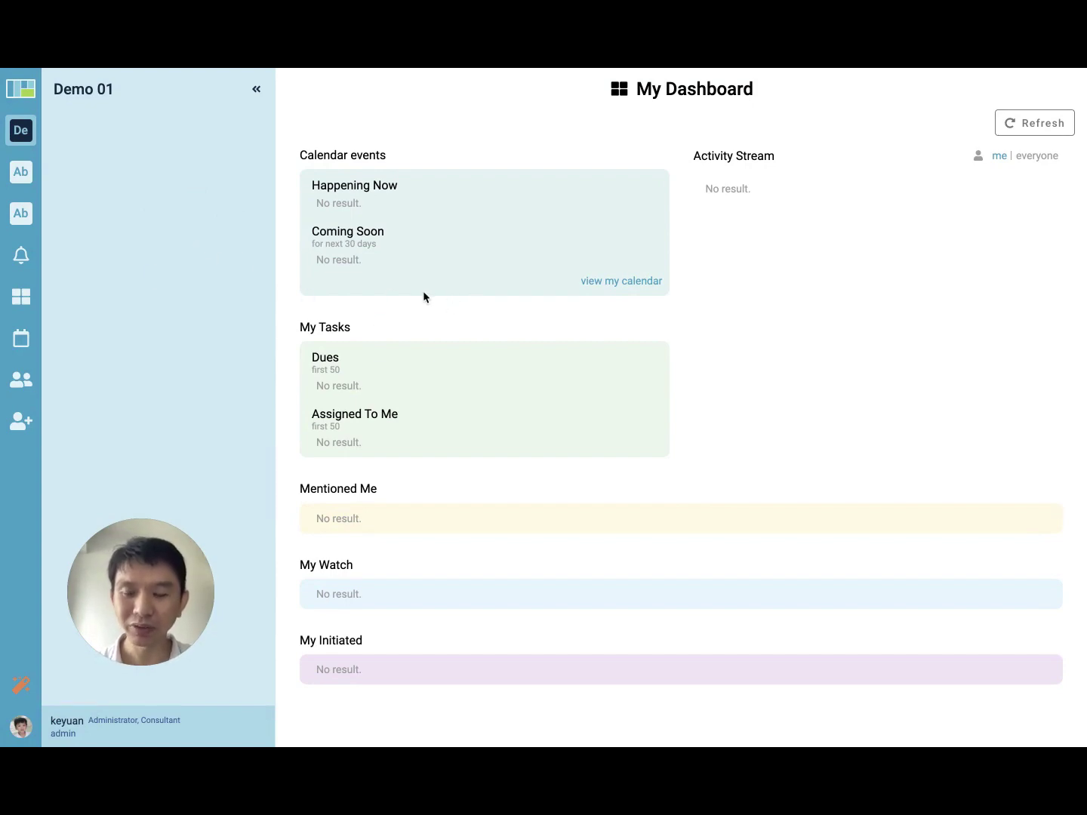
{"action": "key", "text": "super+Tab"}
{"action": "key", "text": "super+Tab"}
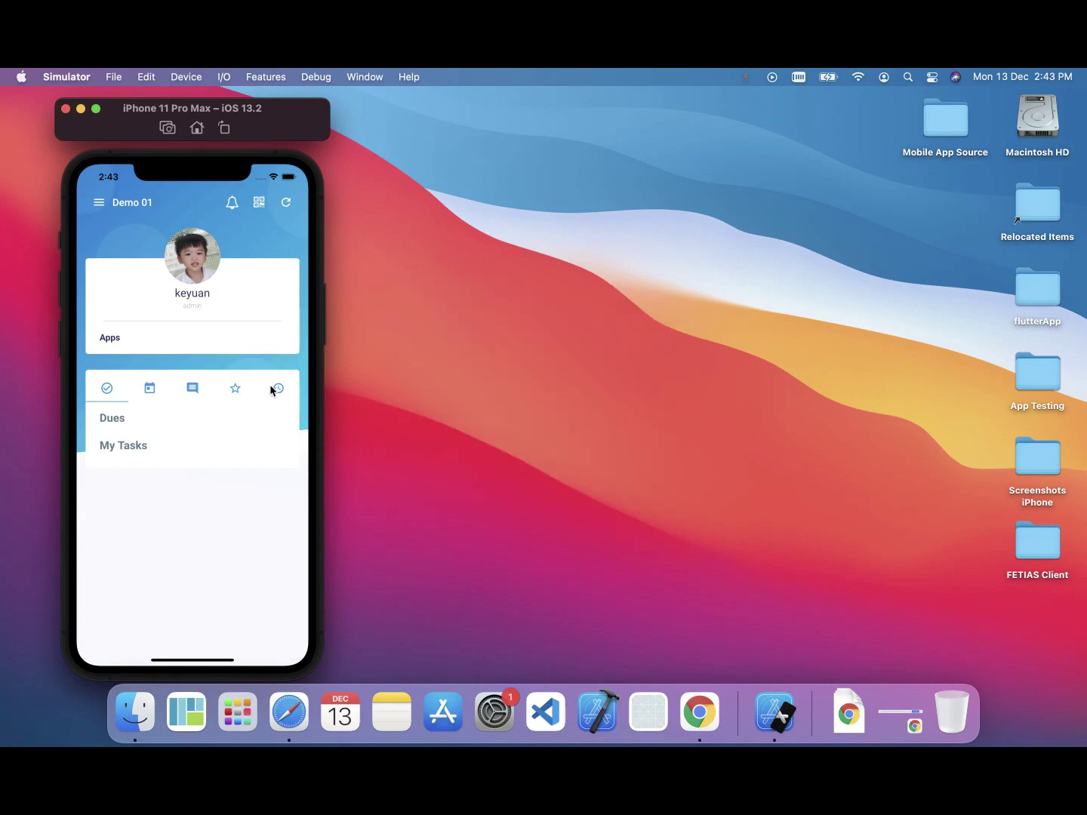
{"action": "key", "text": "super+Tab"}
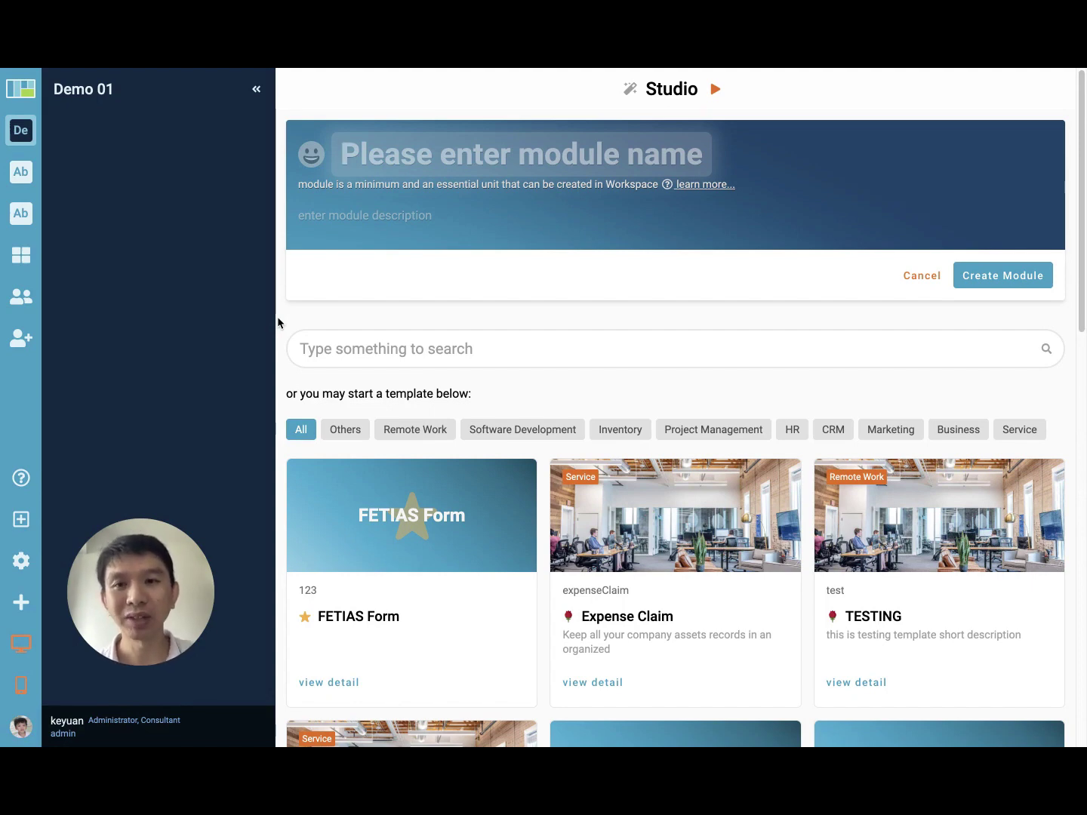
Step: Create a new module named Expense Claim with the banknote emoji as its icon
{"action": "type", "text": "Exp"}
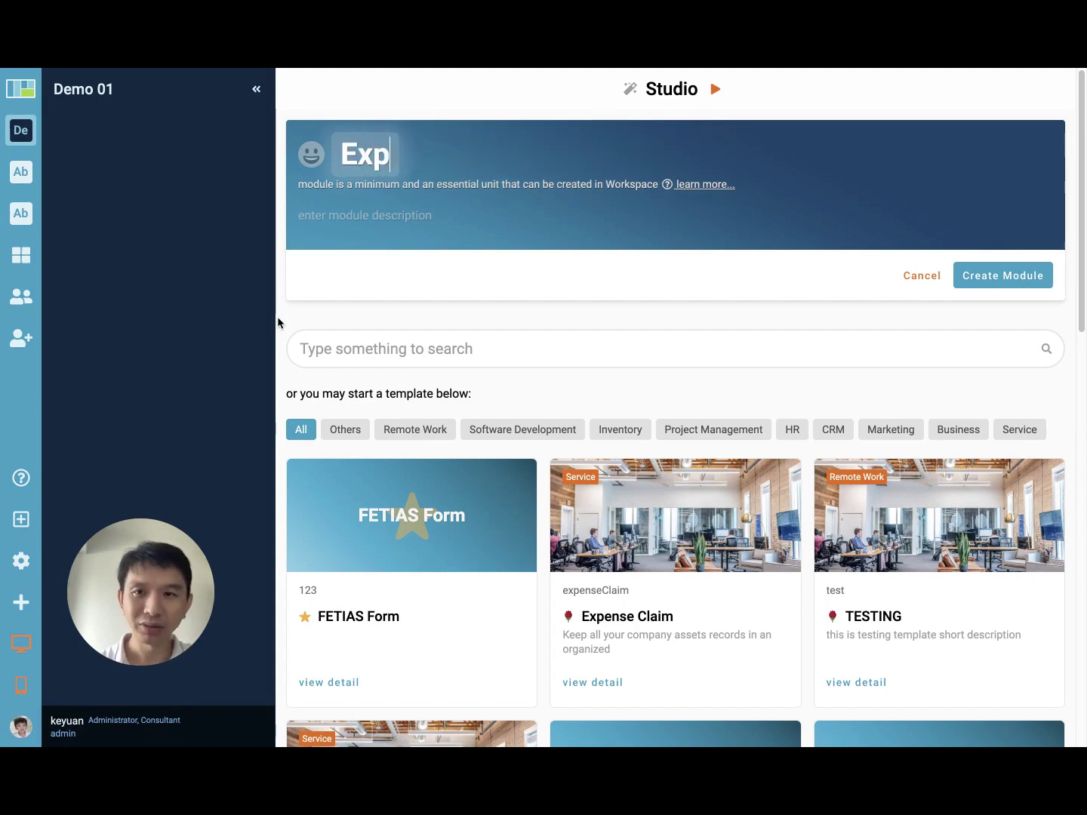
{"action": "type", "text": "ense Claim"}
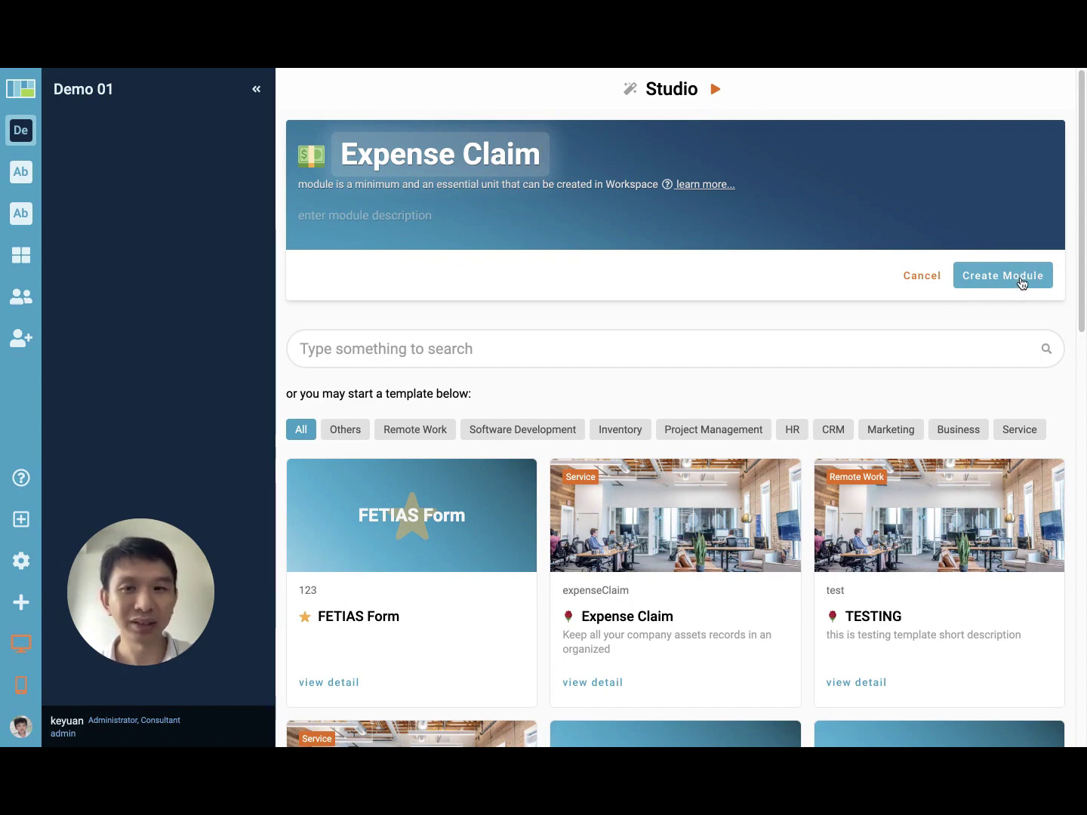
{"action": "left_click", "coordinate": [1017, 278]}
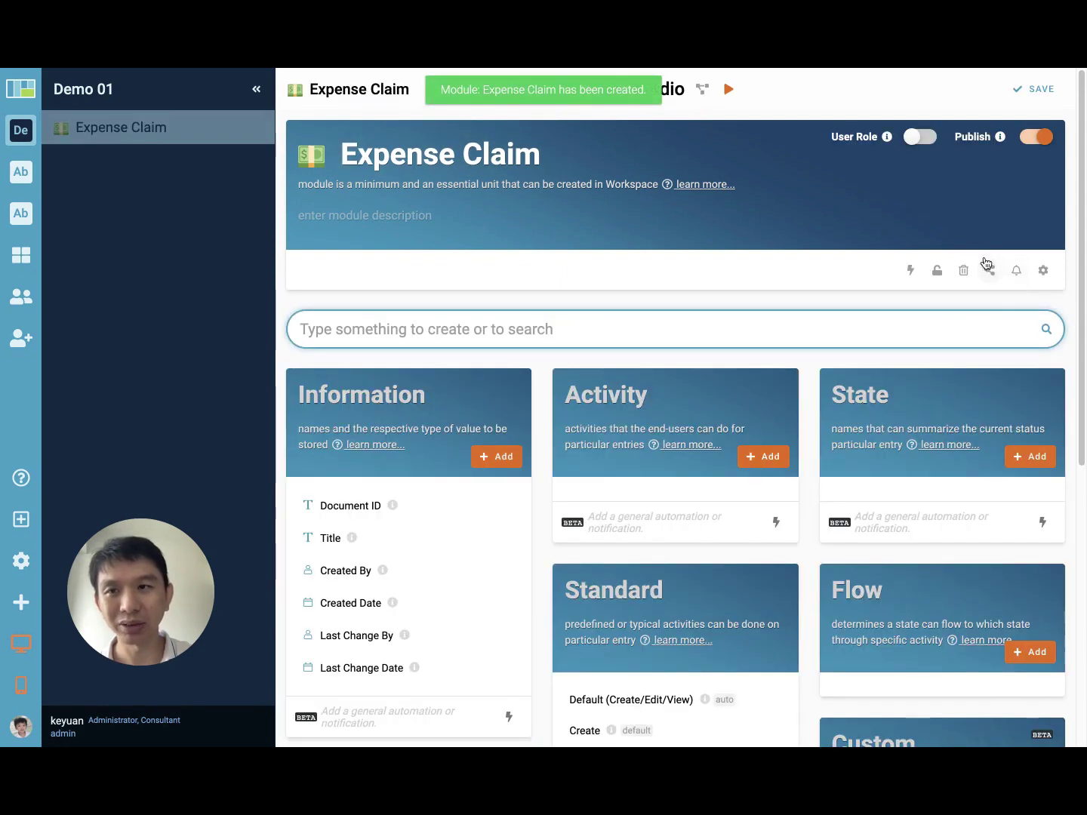
Step: Examine the Expense Claim module's design sections, from Information, Activity and State to Listing, Template, Flow, Custom and Logic
{"action": "scroll", "coordinate": [370, 411], "scroll_direction": "down", "scroll_amount": 1}
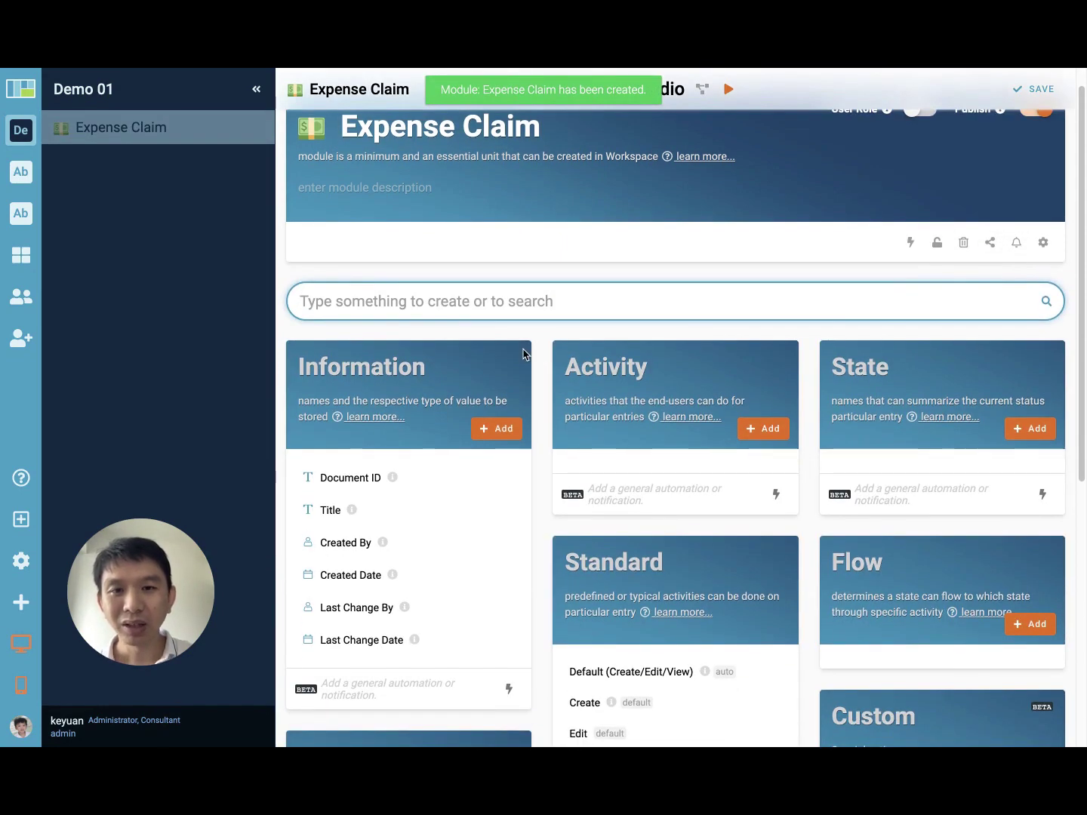
{"action": "scroll", "coordinate": [527, 354], "scroll_direction": "down", "scroll_amount": 2}
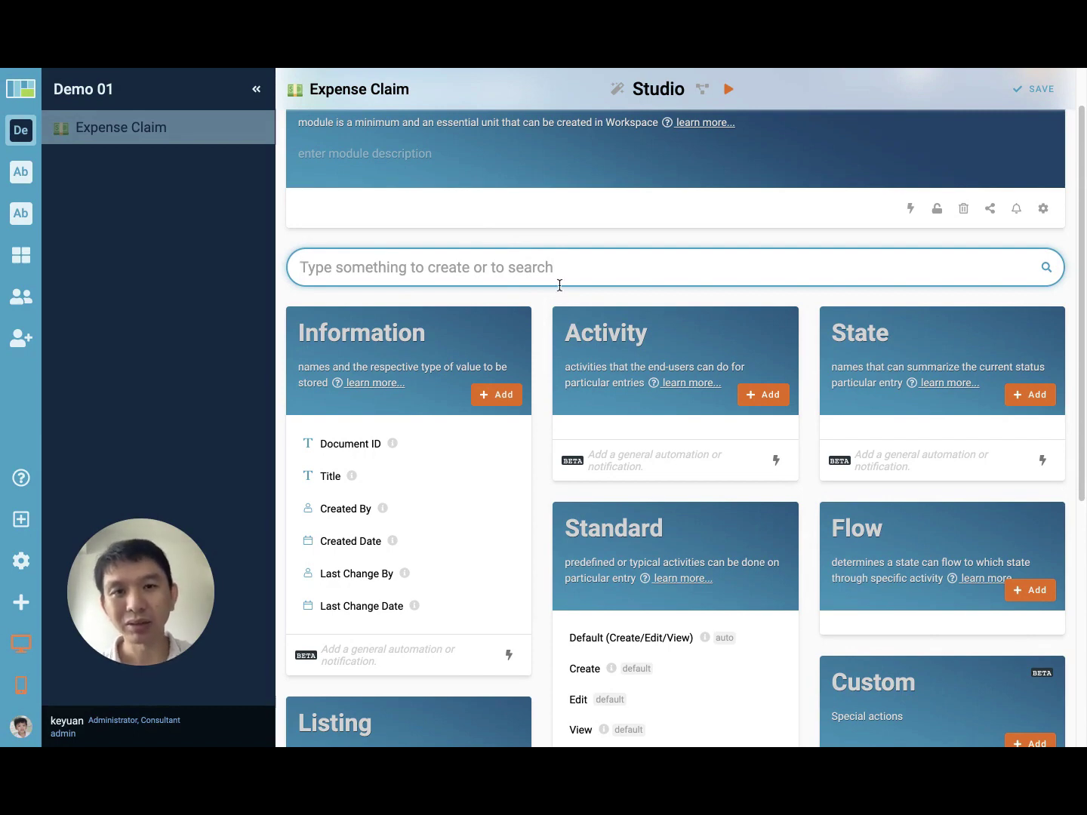
{"action": "left_click", "coordinate": [507, 284]}
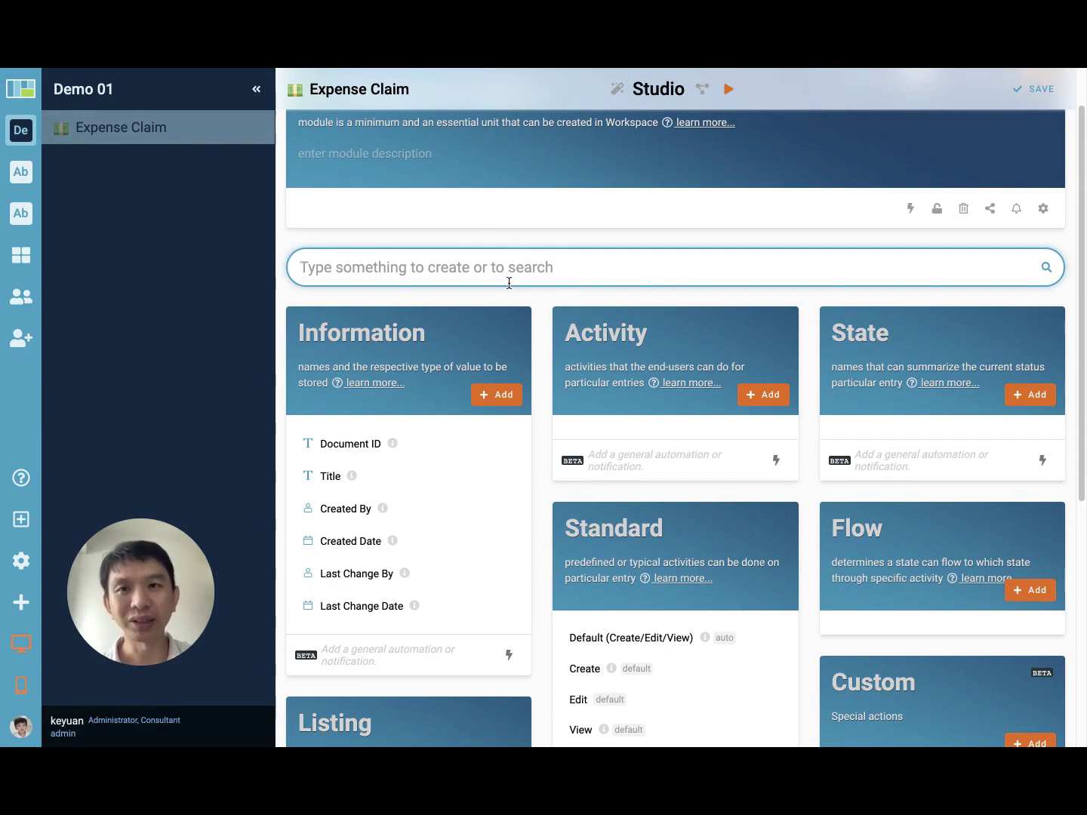
{"action": "scroll", "coordinate": [513, 279], "scroll_direction": "down", "scroll_amount": 1}
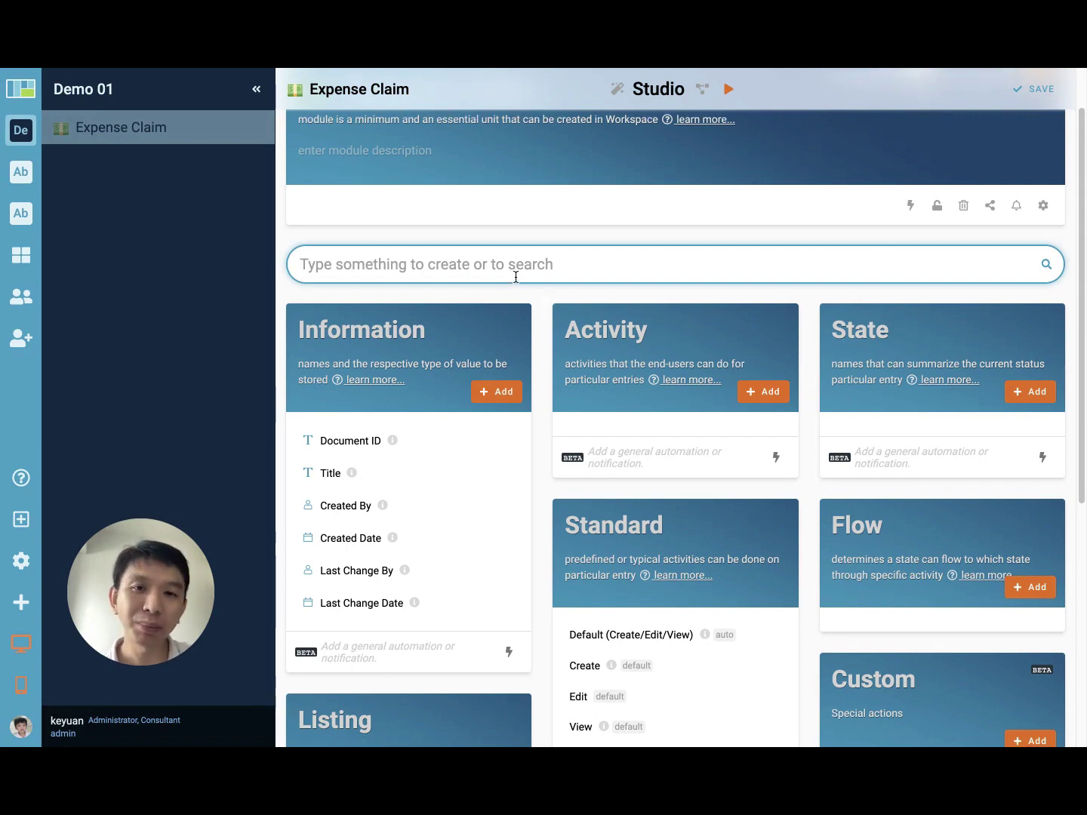
{"action": "scroll", "coordinate": [519, 274], "scroll_direction": "down", "scroll_amount": 1}
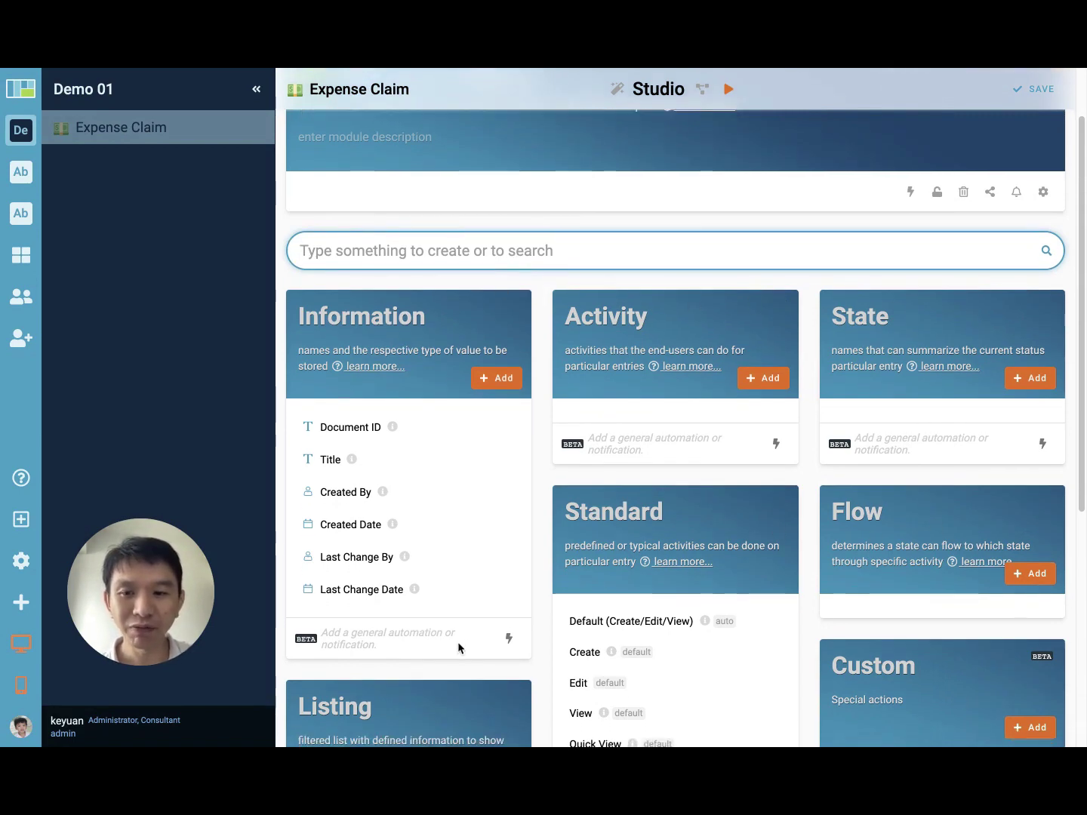
{"action": "scroll", "coordinate": [611, 449], "scroll_direction": "down", "scroll_amount": 1}
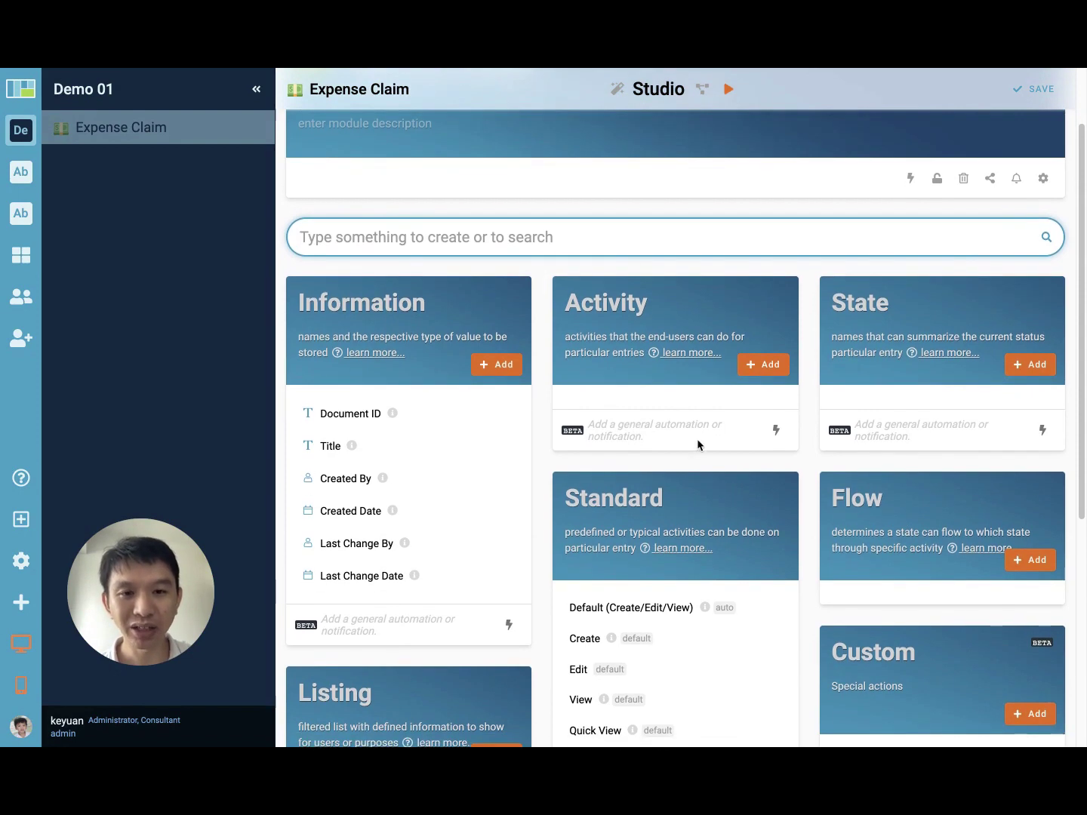
{"action": "scroll", "coordinate": [699, 441], "scroll_direction": "down", "scroll_amount": 4}
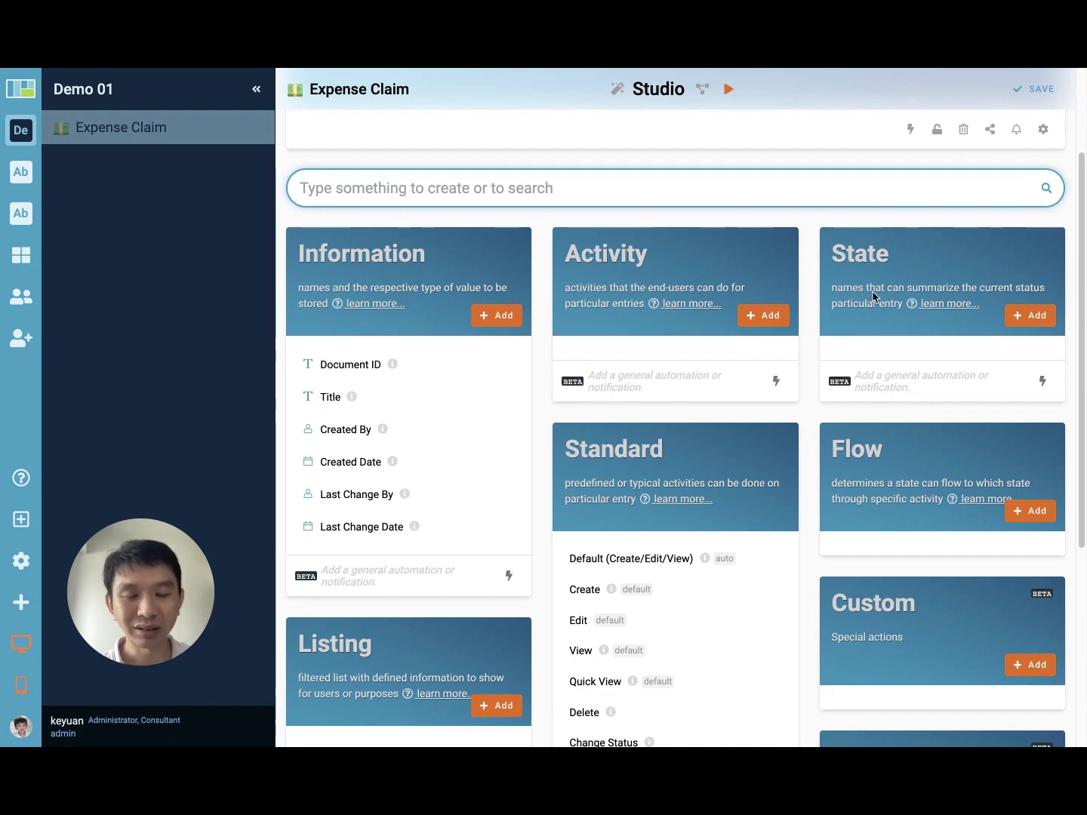
{"action": "scroll", "coordinate": [872, 296], "scroll_direction": "down", "scroll_amount": 1}
{"action": "scroll", "coordinate": [871, 297], "scroll_direction": "down", "scroll_amount": 5}
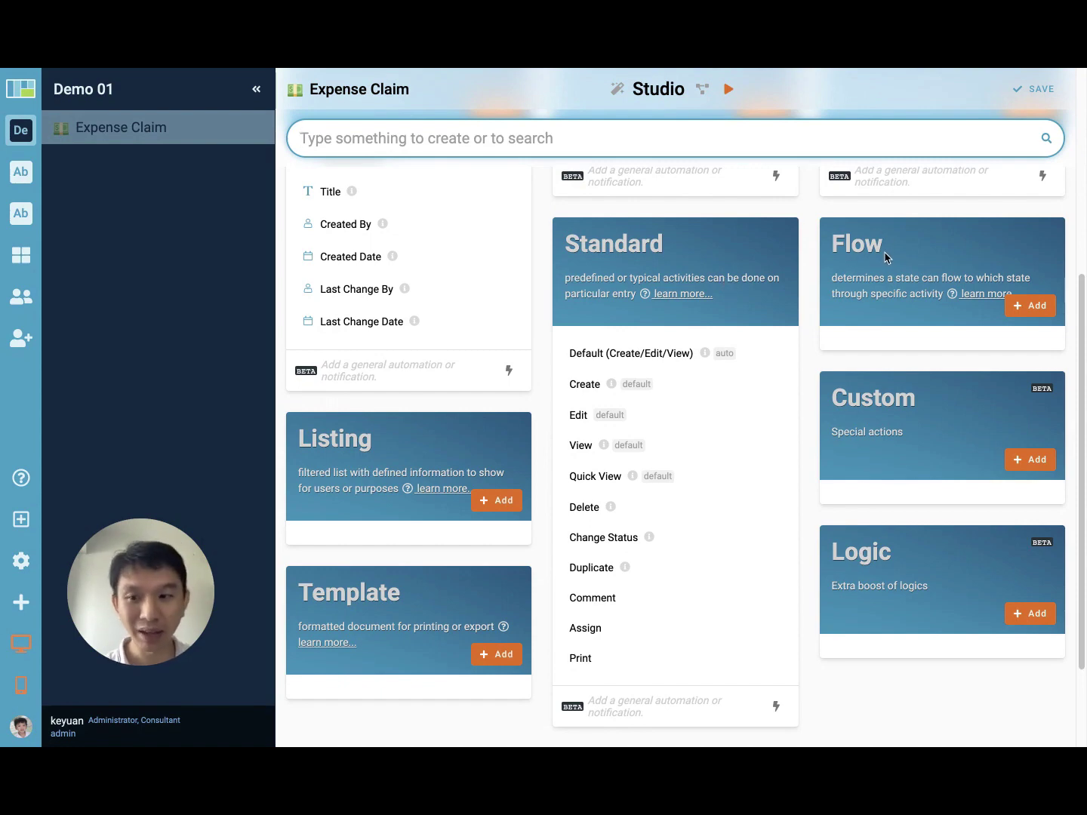
{"action": "scroll", "coordinate": [878, 275], "scroll_direction": "down", "scroll_amount": 1}
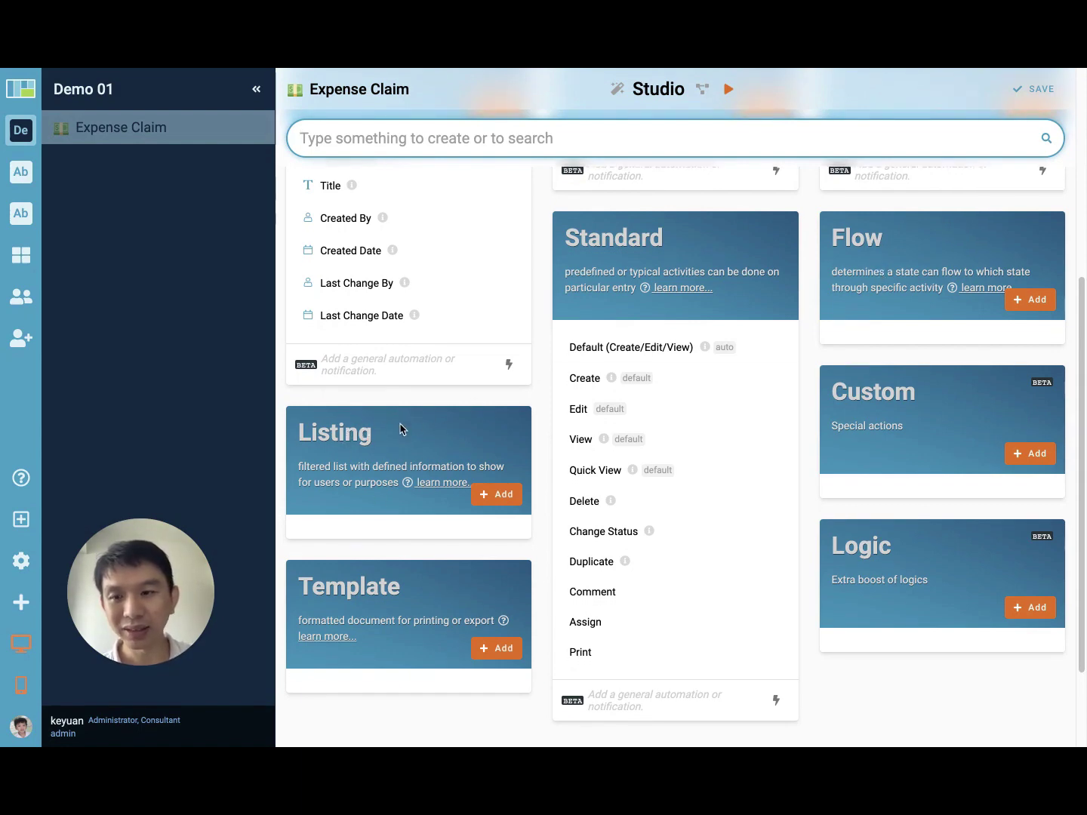
{"action": "scroll", "coordinate": [402, 429], "scroll_direction": "down", "scroll_amount": 1}
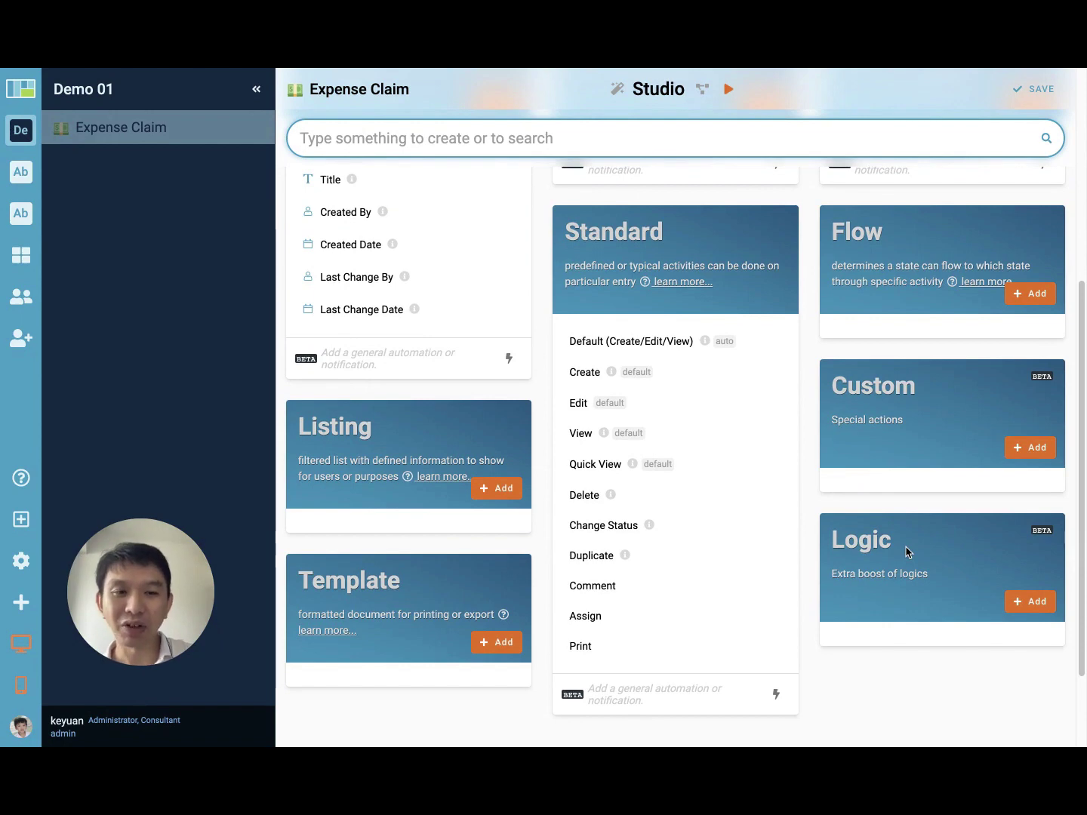
{"action": "scroll", "coordinate": [648, 494], "scroll_direction": "up", "scroll_amount": 5}
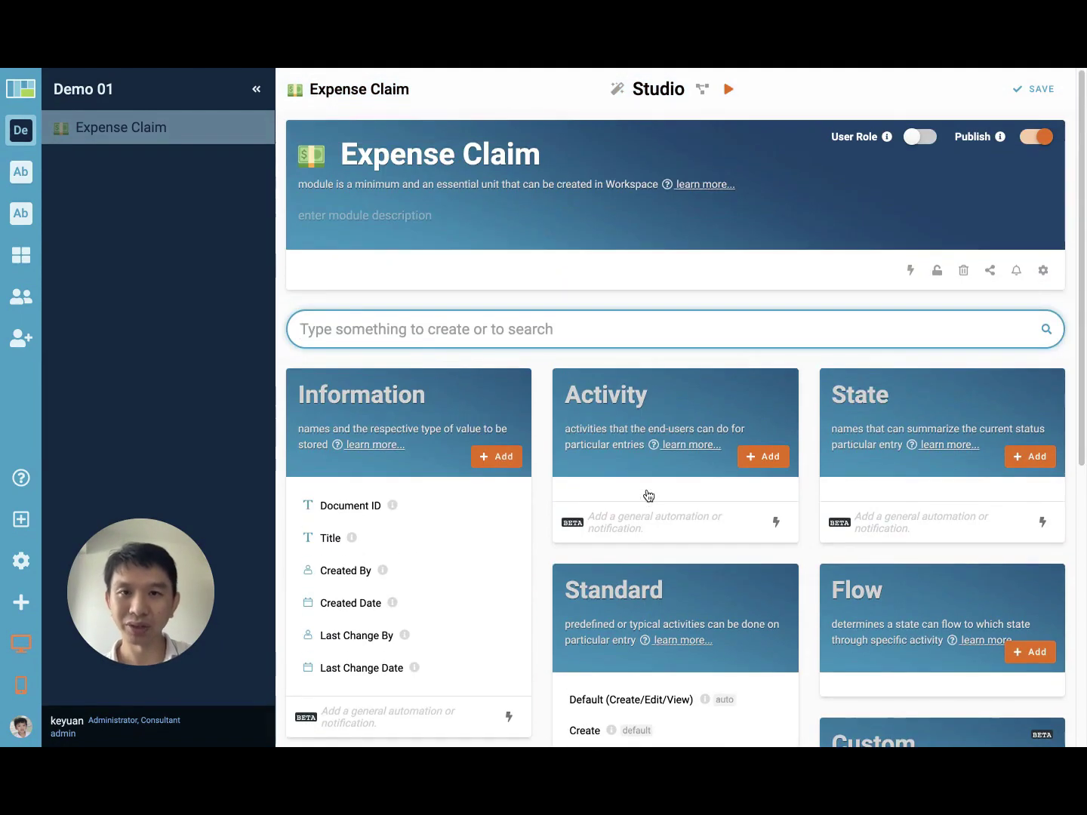
{"action": "scroll", "coordinate": [504, 431], "scroll_direction": "down", "scroll_amount": 1}
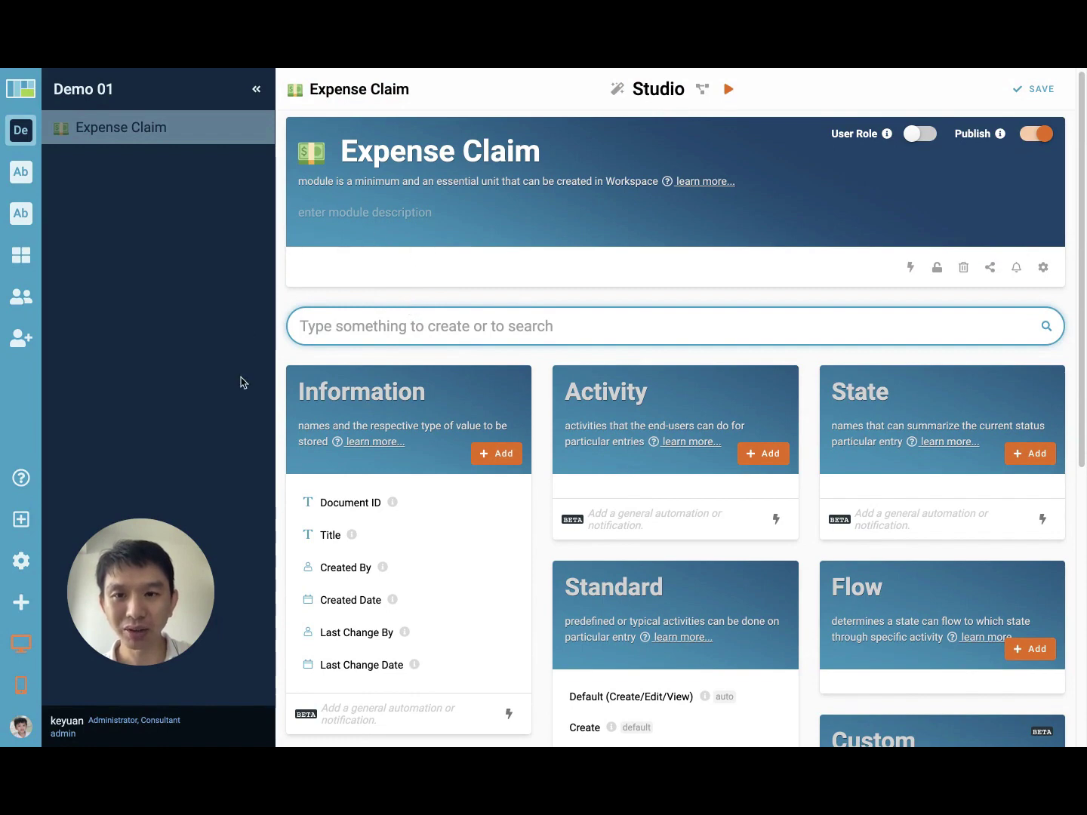
Step: Add two information fields to the Expense Claim module: Staff Name of type Text and Date of type Date
{"action": "left_click", "coordinate": [506, 456]}
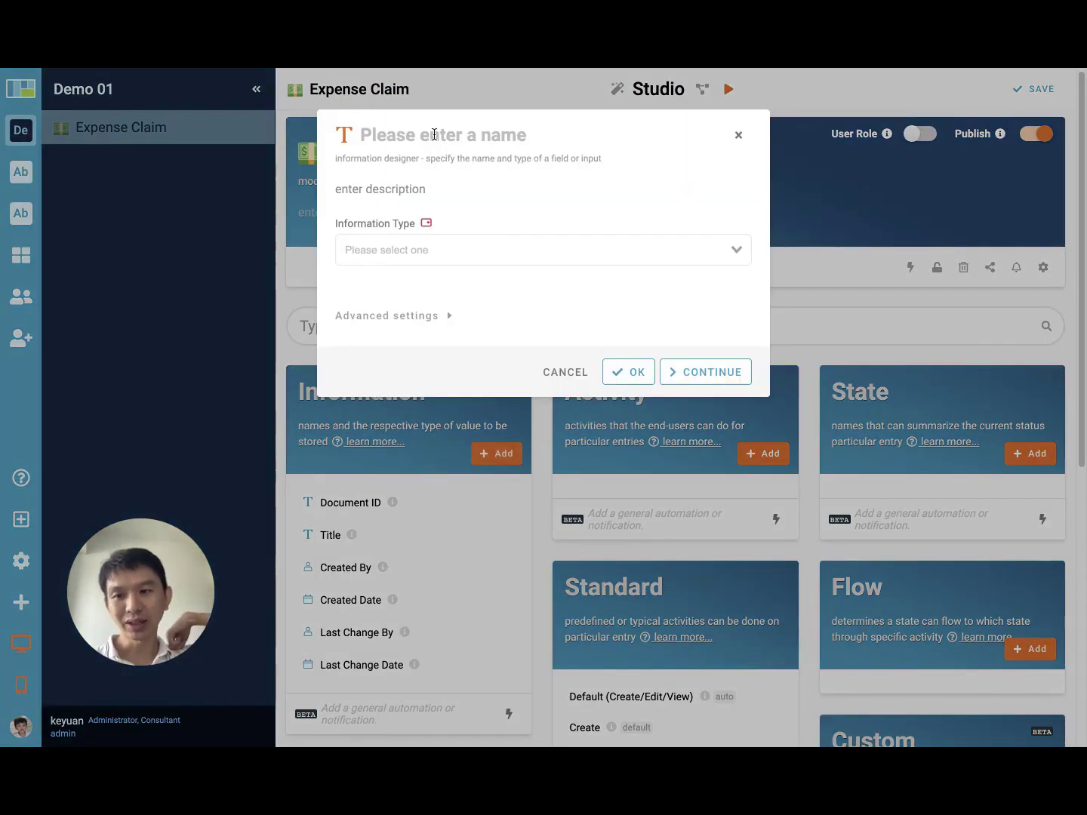
{"action": "type", "text": "S"}
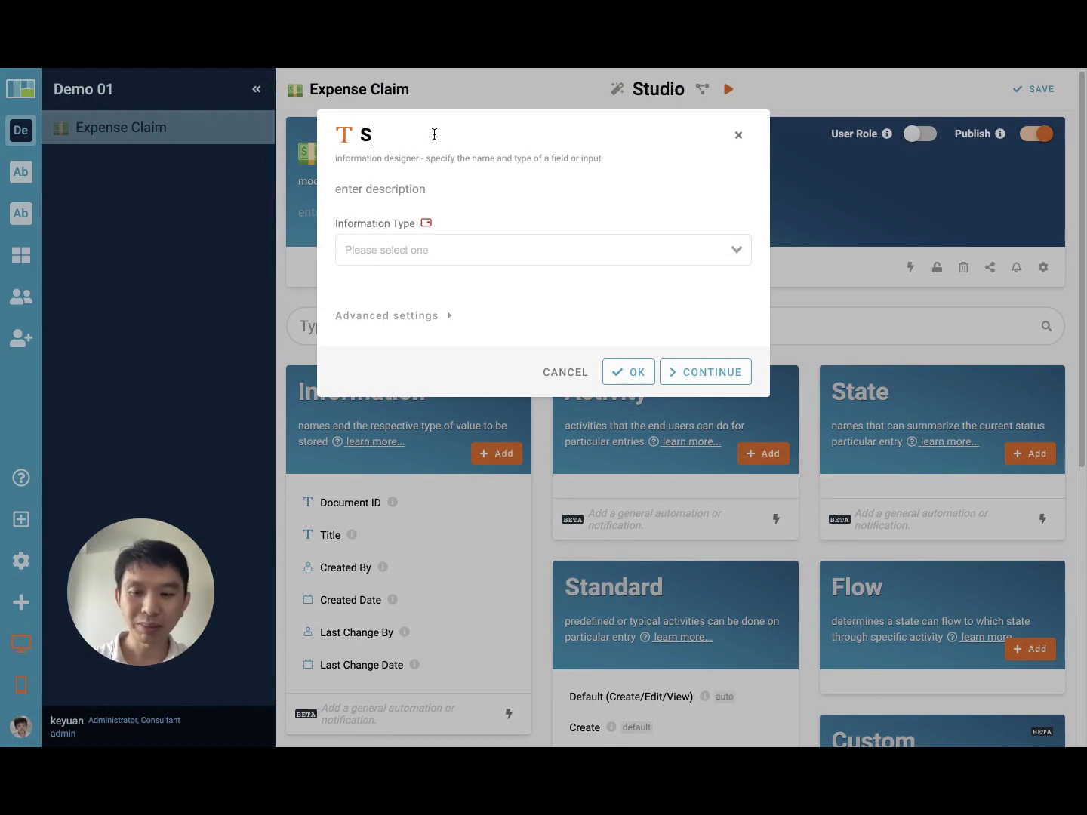
{"action": "type", "text": "taff Name"}
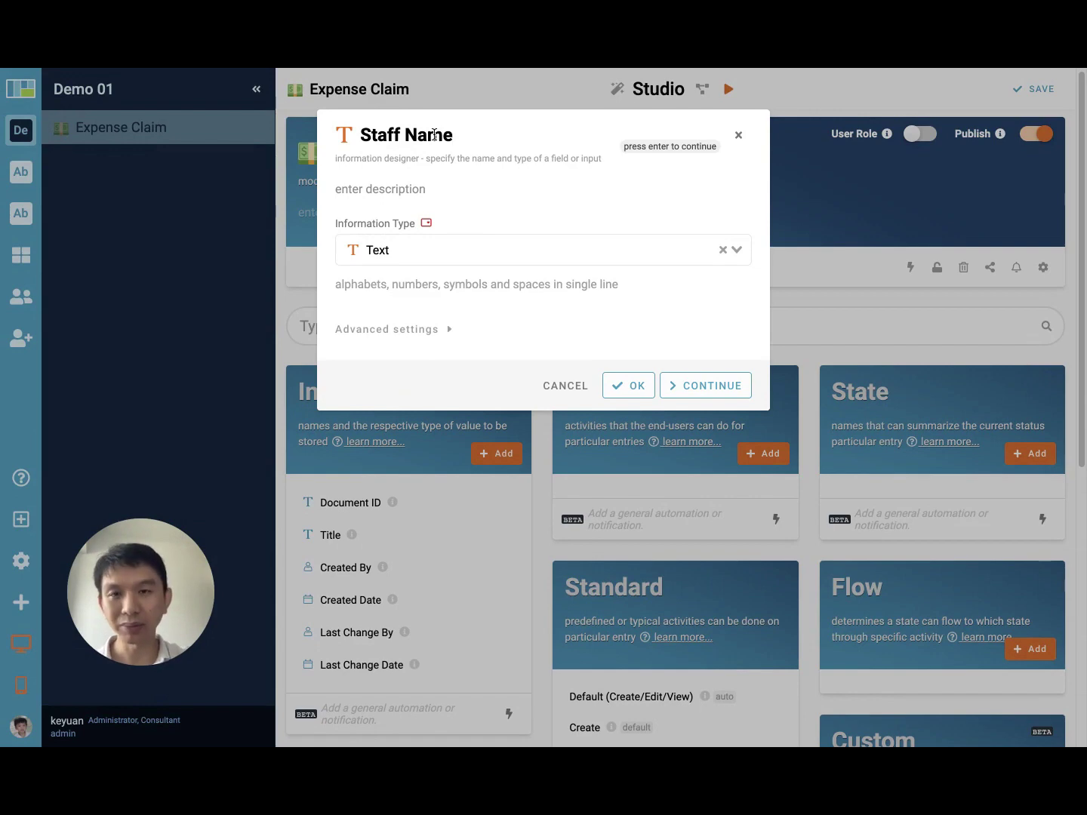
{"action": "key", "text": "Return"}
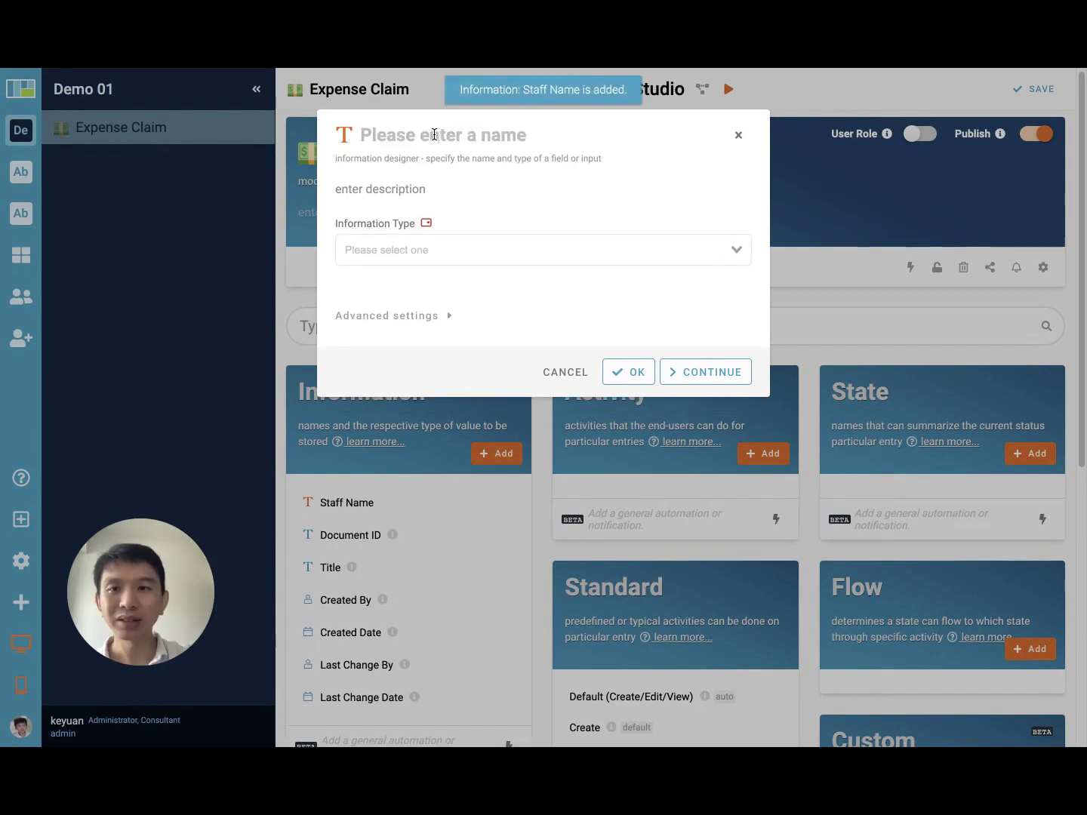
{"action": "type", "text": "Date"}
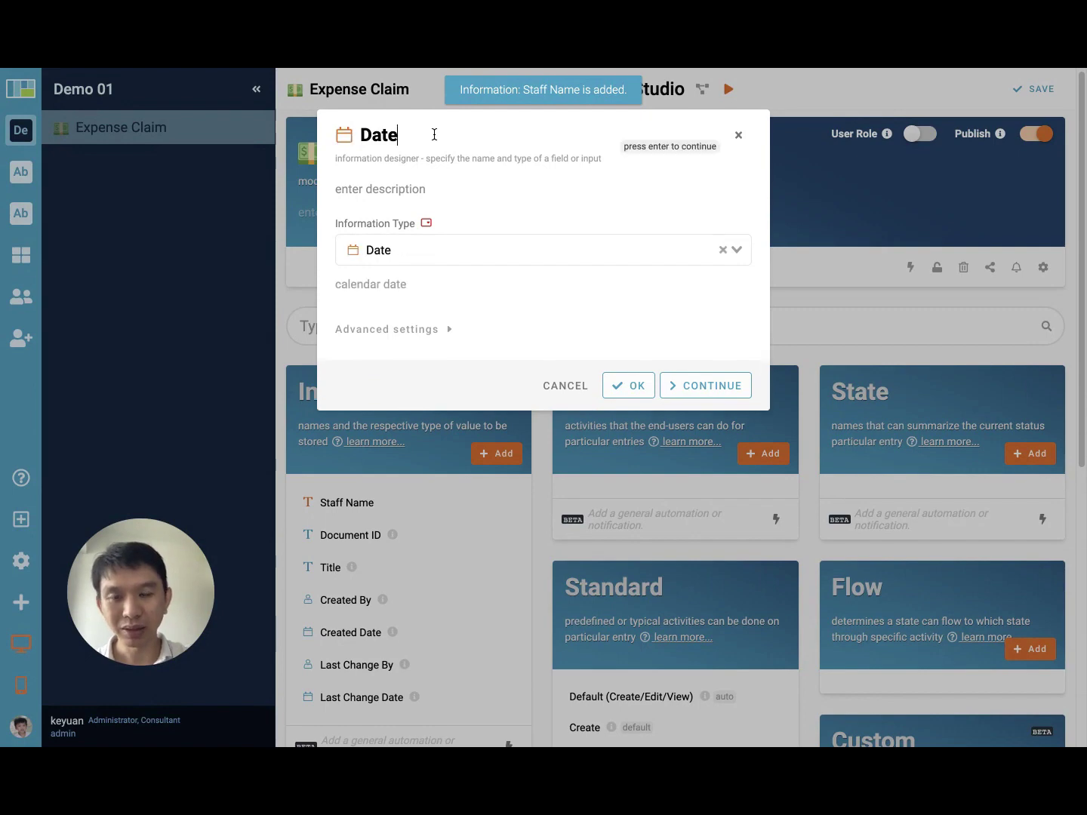
{"action": "key", "text": "Return"}
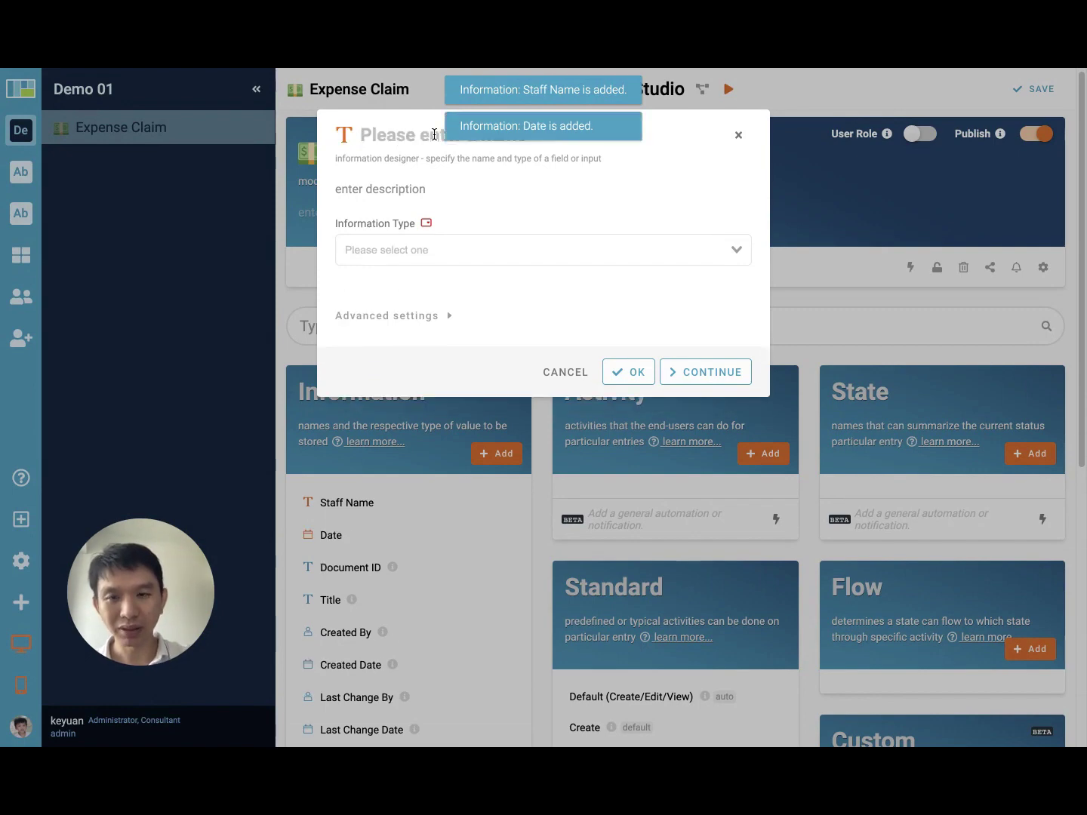
Step: Add an information field named Total with the information type Money
{"action": "type", "text": "Total"}
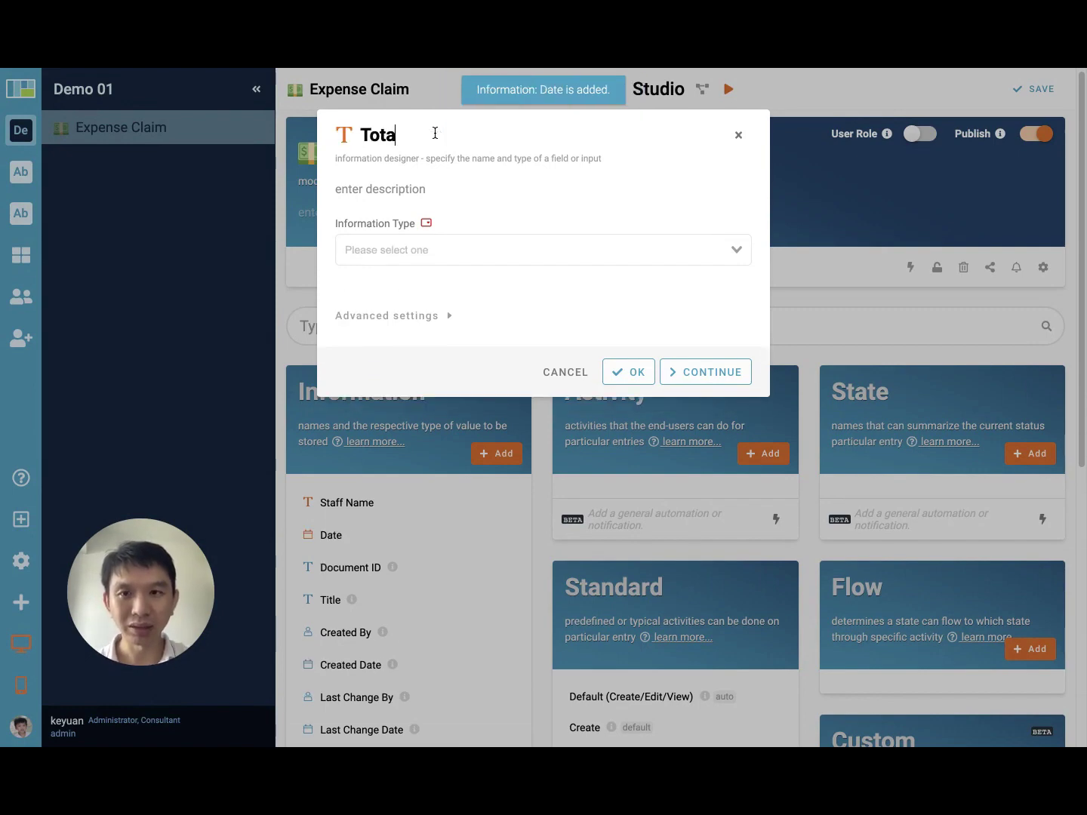
{"action": "left_click", "coordinate": [392, 244]}
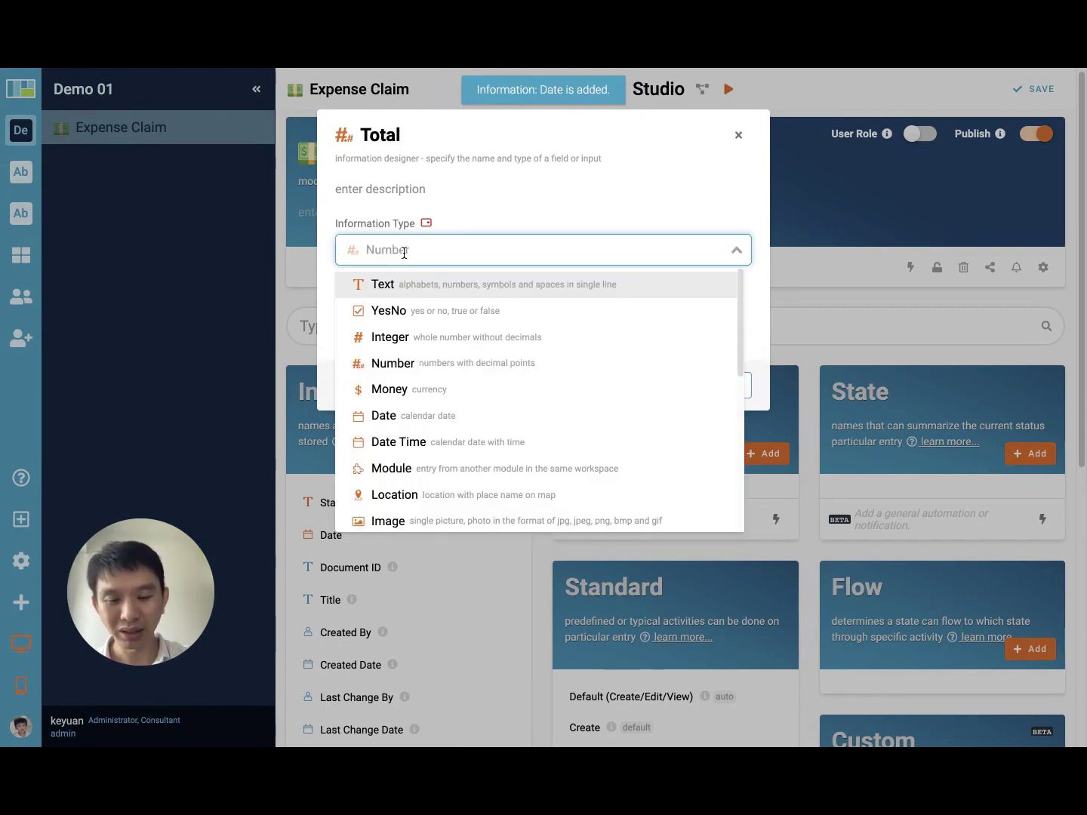
{"action": "type", "text": "mon"}
{"action": "left_click", "coordinate": [412, 285]}
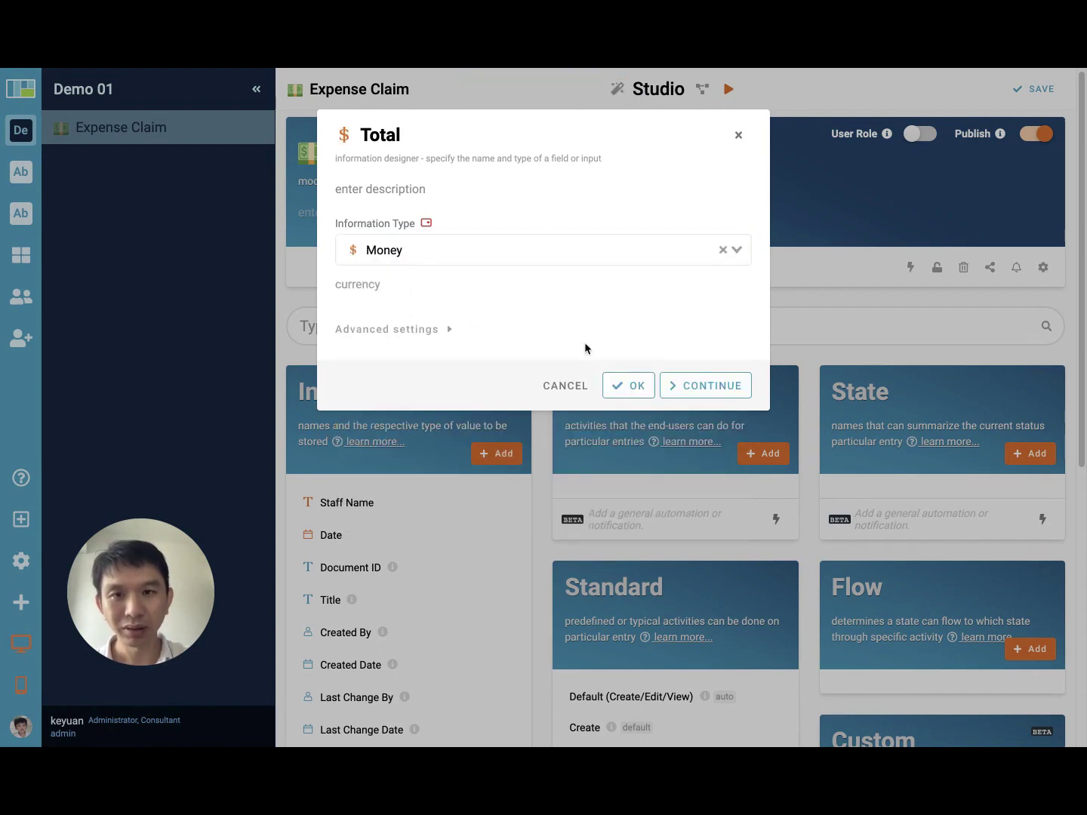
{"action": "left_click", "coordinate": [680, 385]}
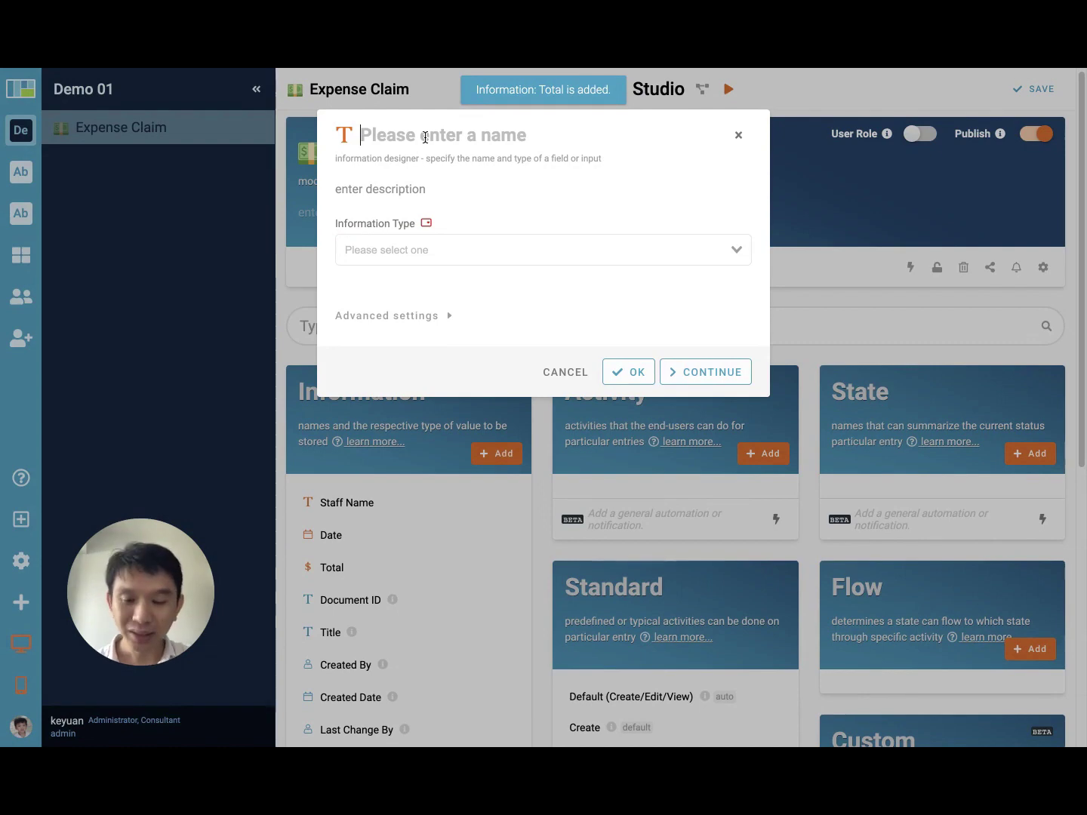
Step: Define a Table information field named Details and add a field named No of type Integer inside it
{"action": "type", "text": "Details"}
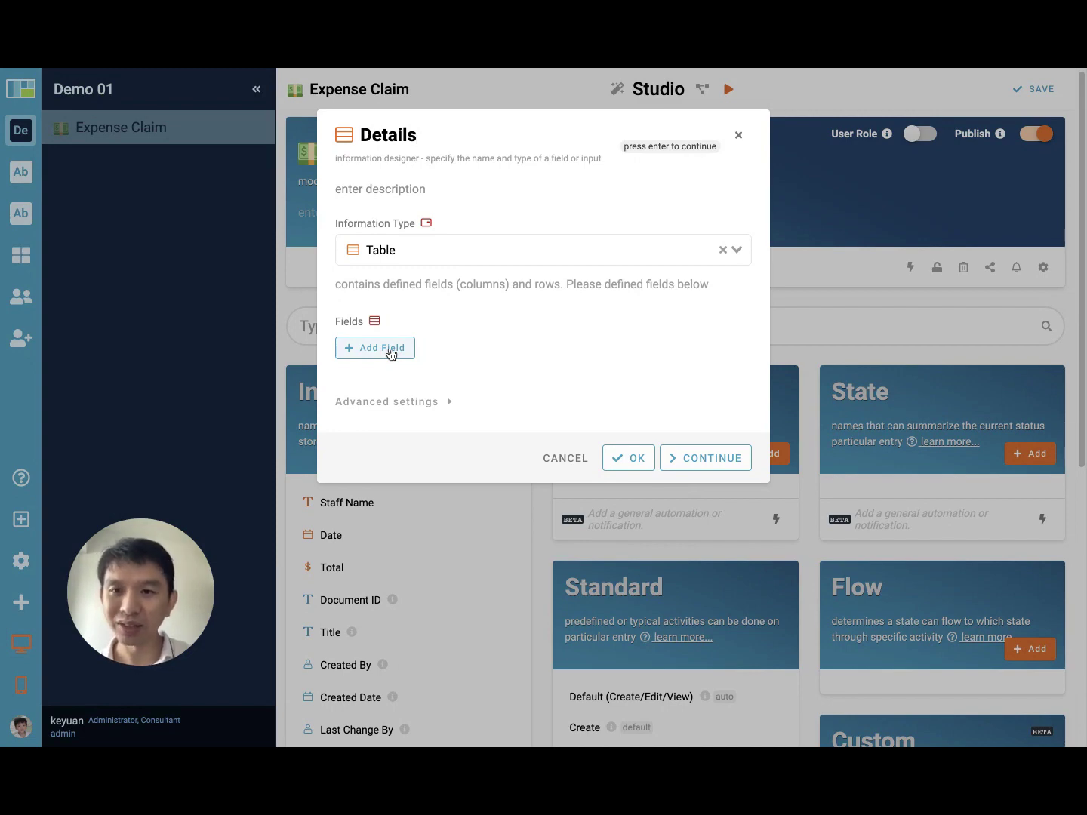
{"action": "left_click", "coordinate": [363, 350]}
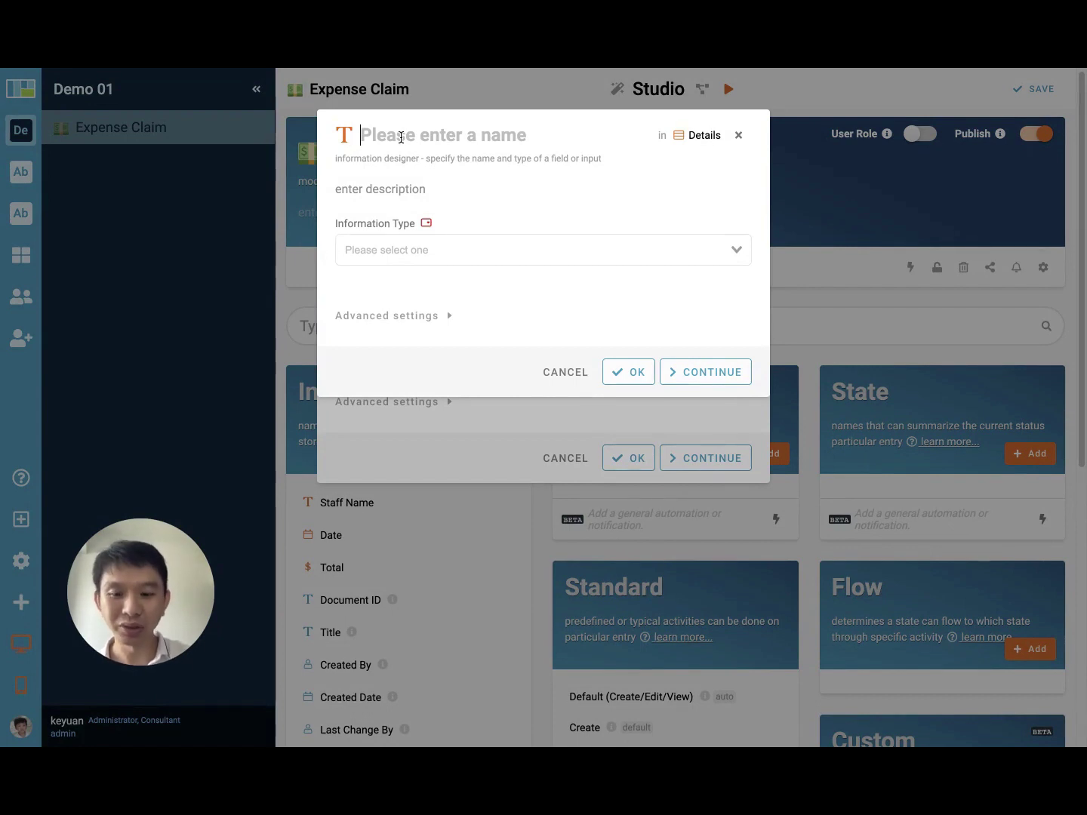
{"action": "type", "text": "No"}
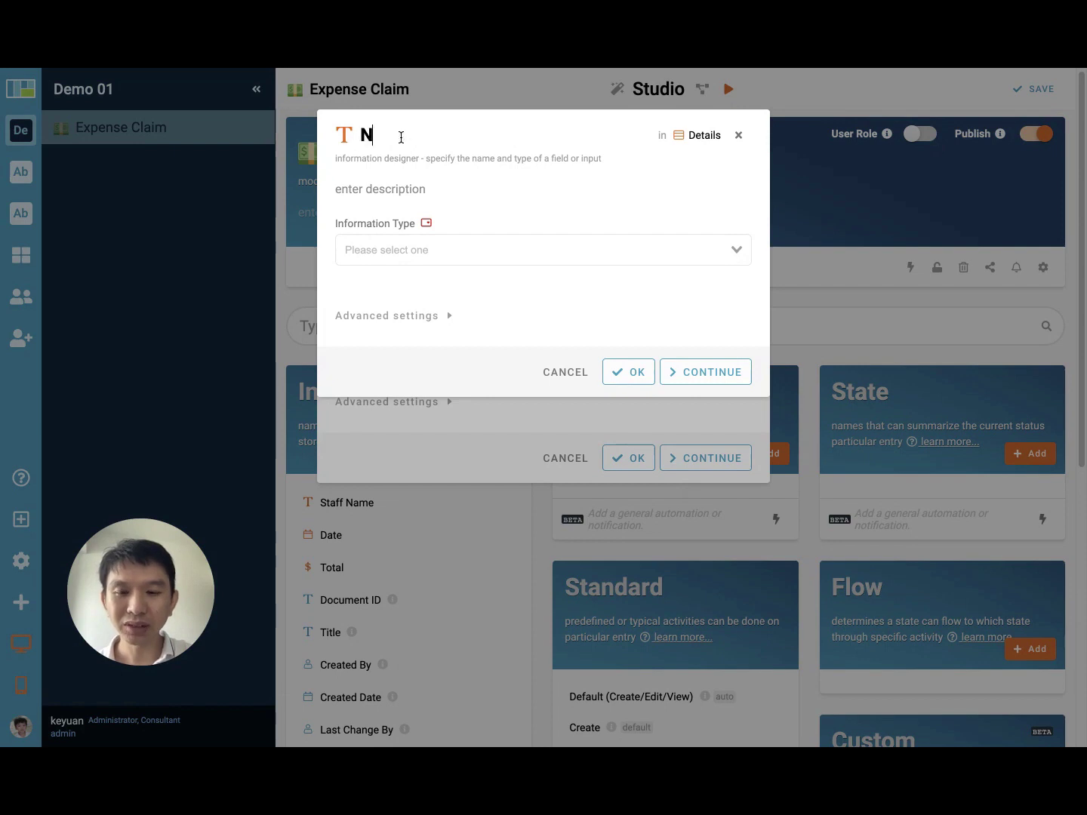
{"action": "left_click", "coordinate": [436, 255]}
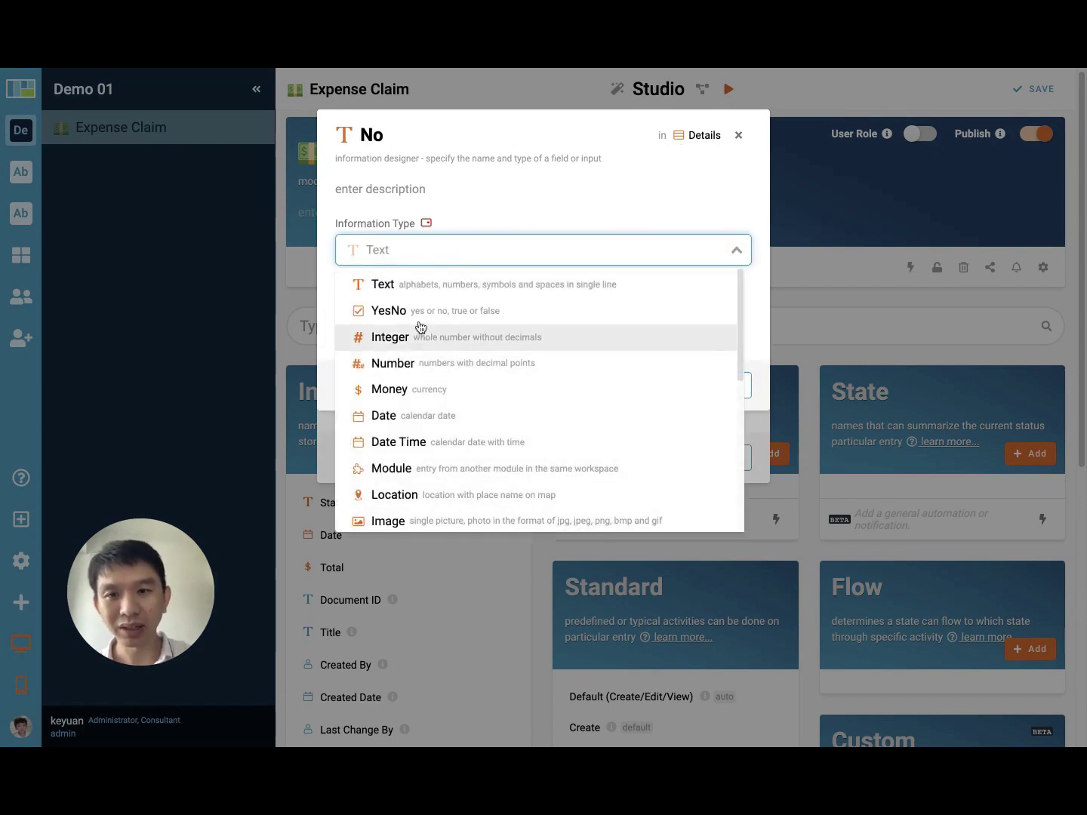
{"action": "left_click", "coordinate": [418, 332]}
{"action": "left_click", "coordinate": [478, 132]}
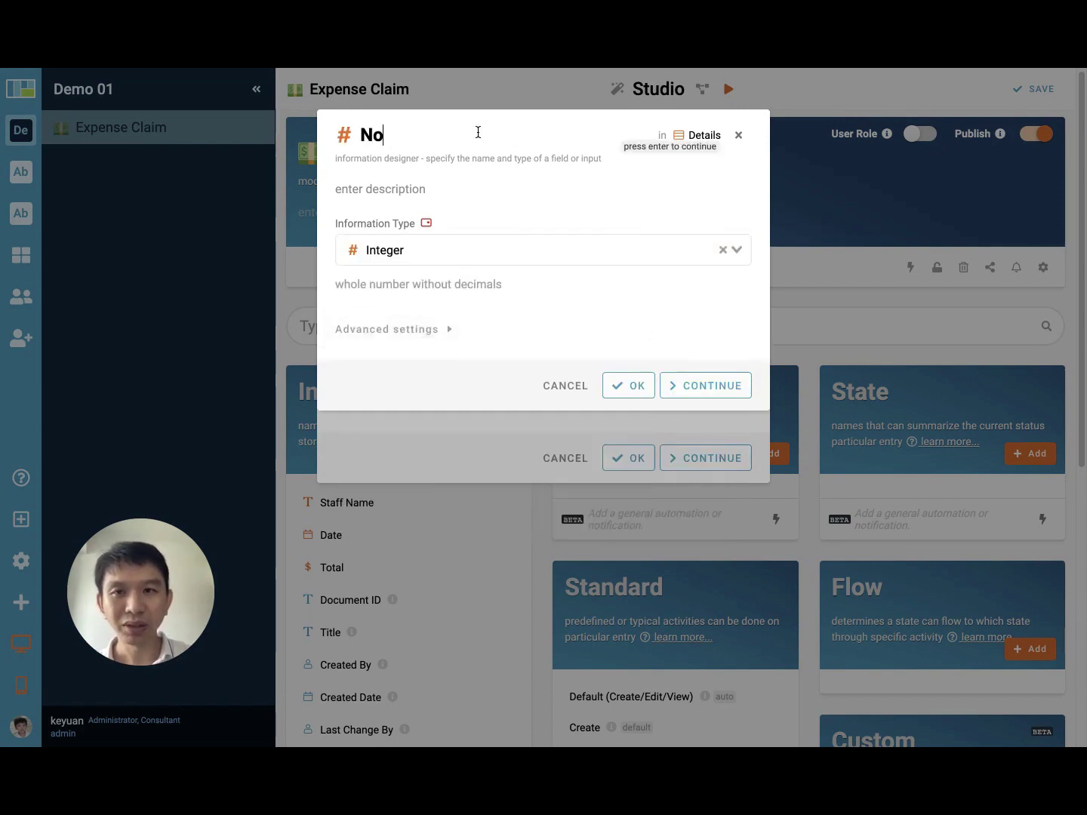
{"action": "key", "text": "Return"}
Step: Add two more fields inside the Details table: Date with the information type Date, and Description
{"action": "type", "text": "Descriptio"}
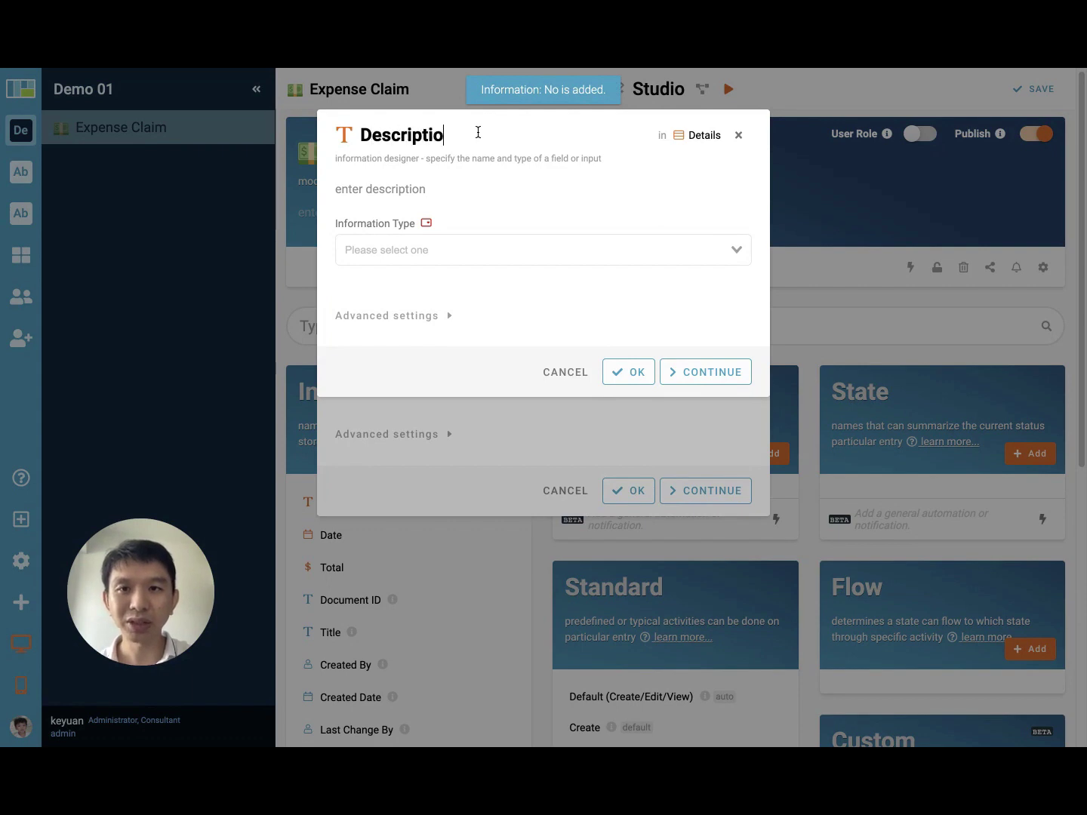
{"action": "key", "text": "BackSpace"}
{"action": "key", "text": "BackSpace"}
{"action": "key", "text": "BackSpace"}
{"action": "key", "text": "BackSpace"}
{"action": "key", "text": "BackSpace"}
{"action": "key", "text": "BackSpace"}
{"action": "key", "text": "BackSpace"}
{"action": "key", "text": "BackSpace"}
{"action": "key", "text": "BackSpace"}
{"action": "type", "text": "ate"}
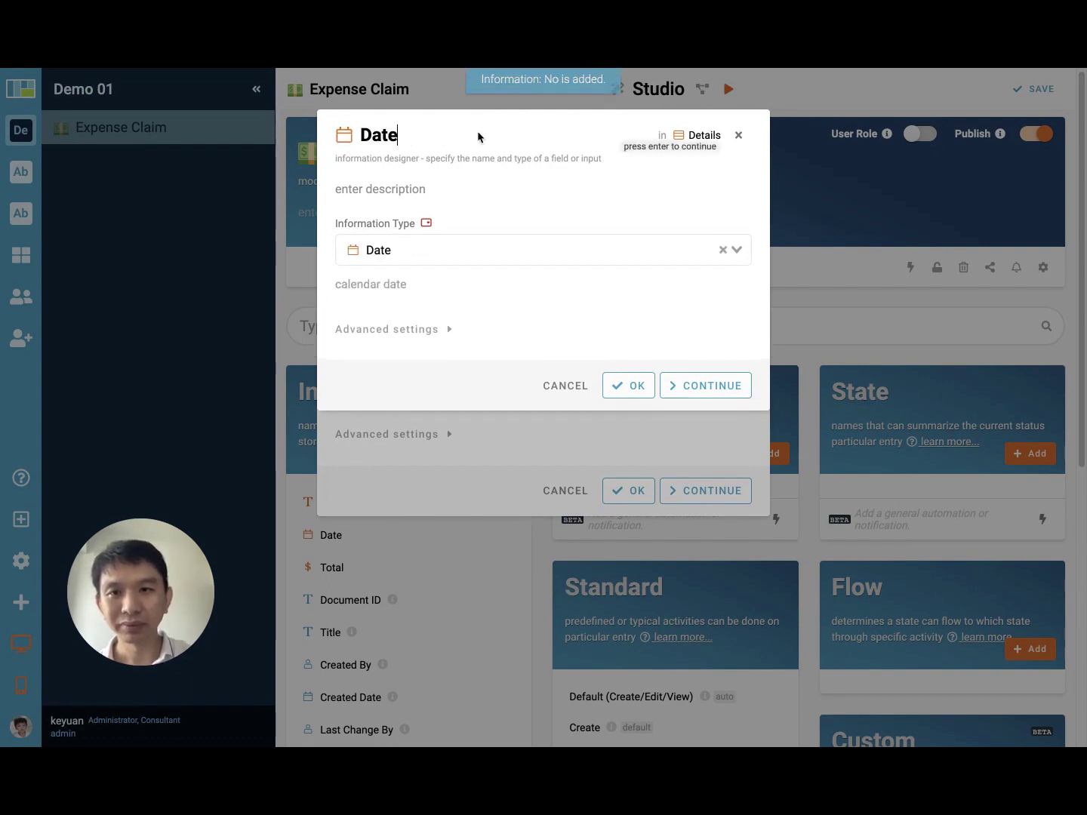
{"action": "key", "text": "Return"}
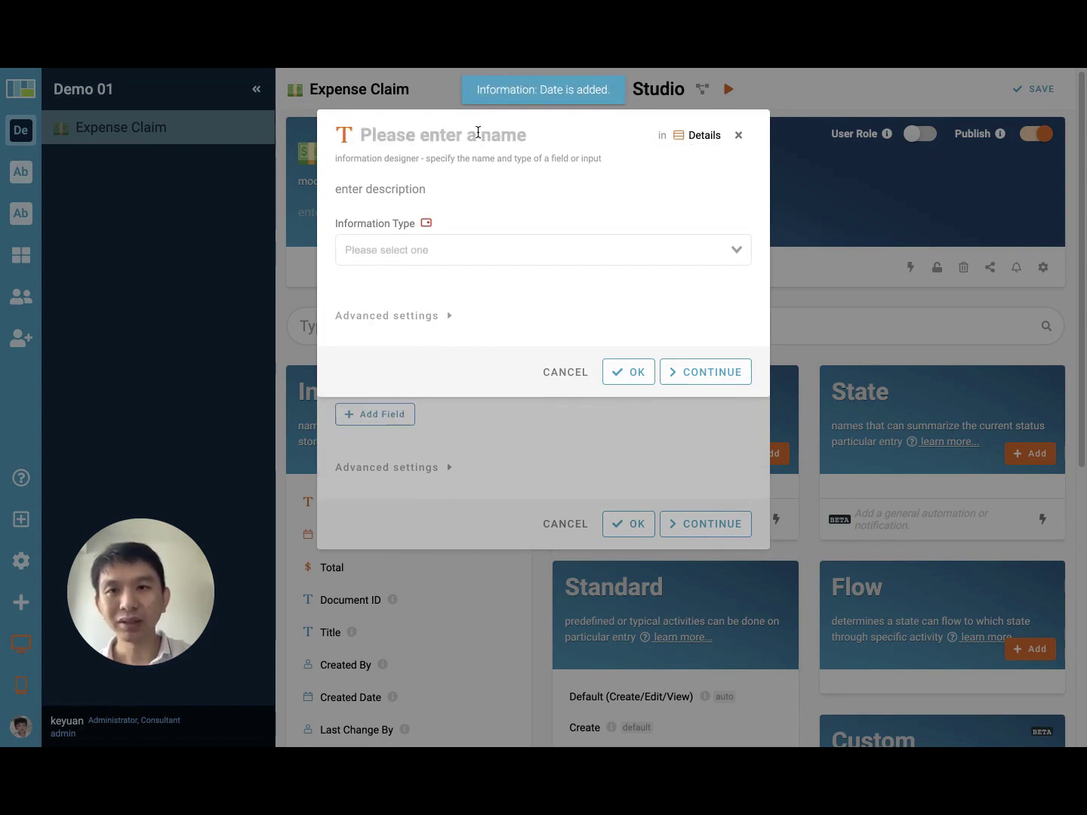
{"action": "type", "text": "Description"}
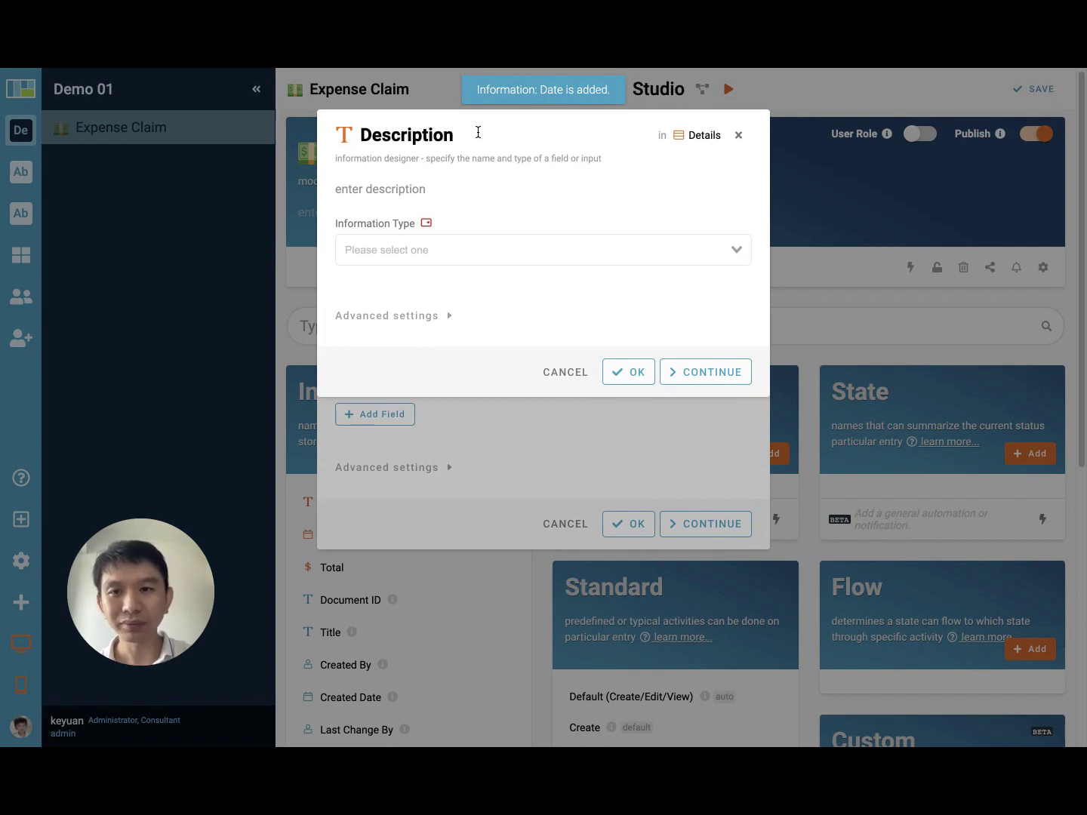
{"action": "key", "text": "Return"}
Step: Name the next Details field Category and set its information type to Select
{"action": "type", "text": "Catego"}
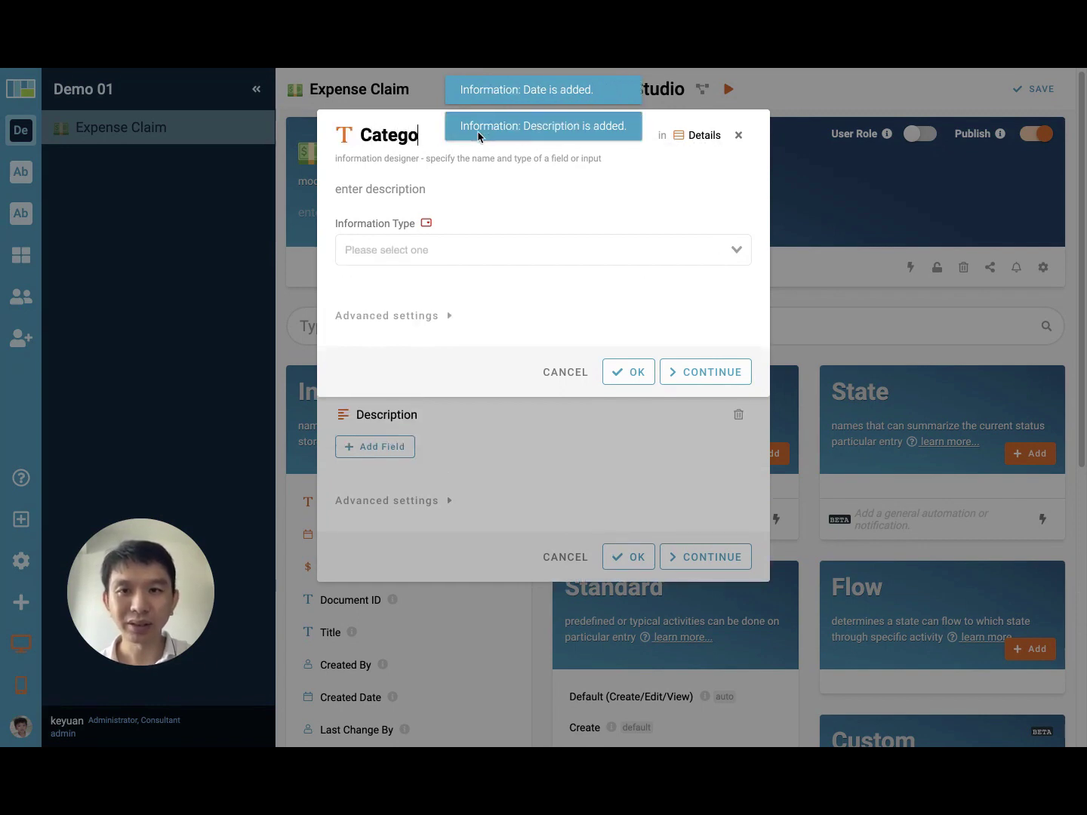
{"action": "type", "text": "ry"}
{"action": "left_click", "coordinate": [448, 250]}
{"action": "type", "text": "se"}
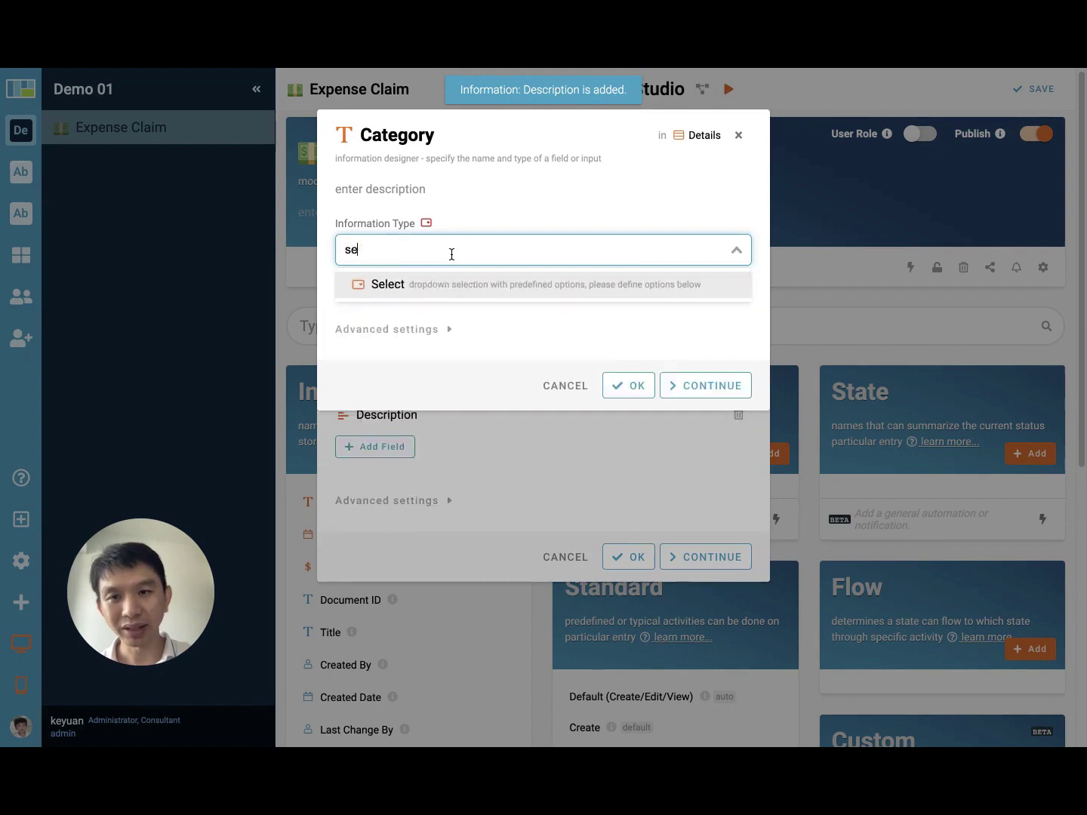
{"action": "left_click", "coordinate": [437, 284]}
Step: Define the Category options Medical, Staff and Office, and add the field to the Details table
{"action": "left_click", "coordinate": [404, 407]}
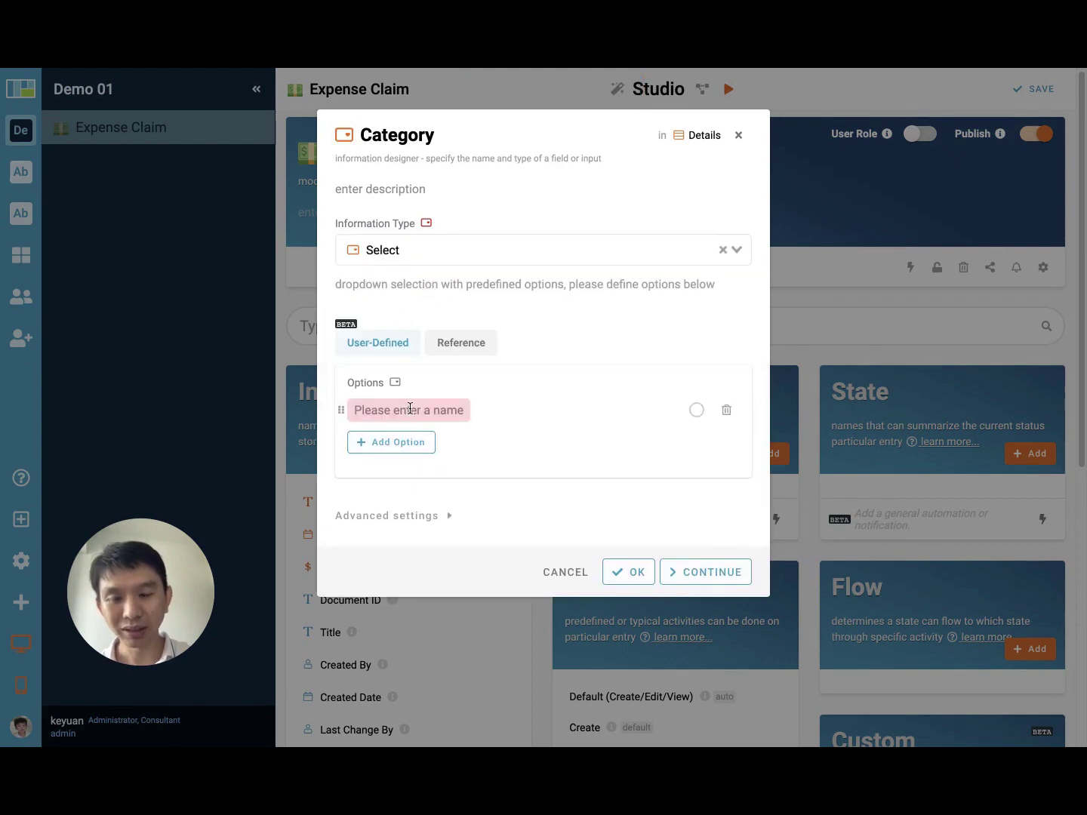
{"action": "type", "text": "Medical"}
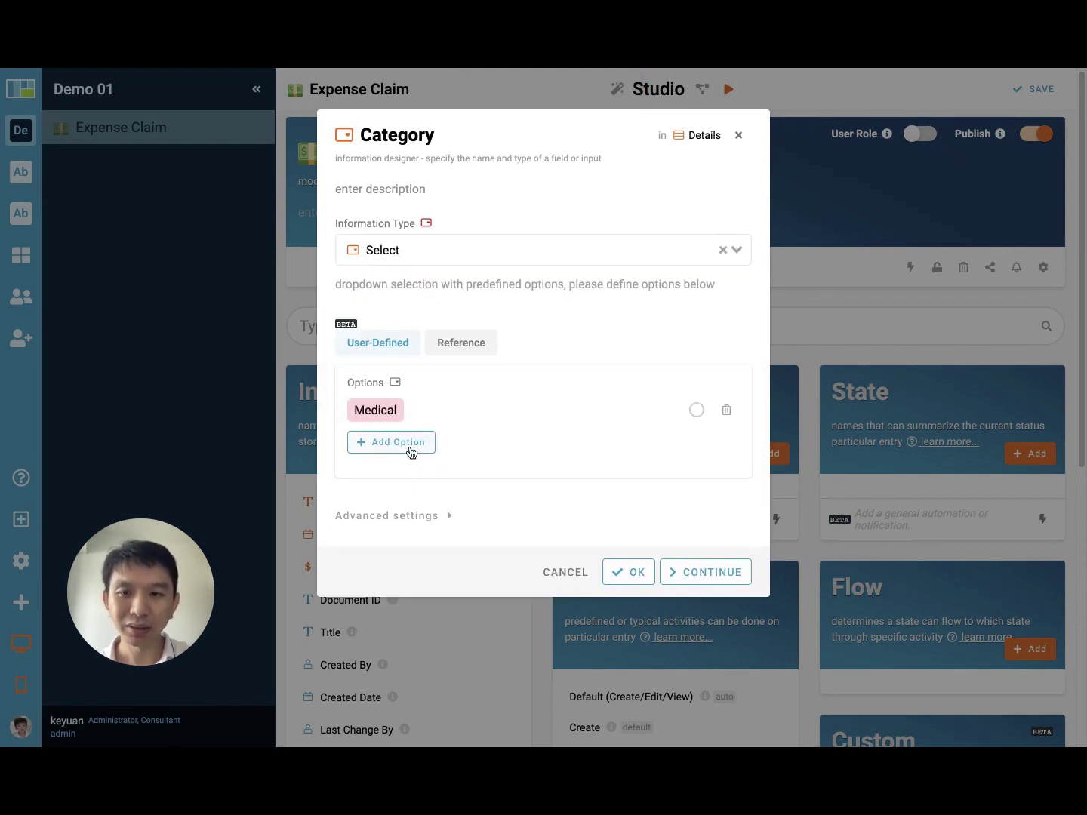
{"action": "left_click", "coordinate": [409, 445]}
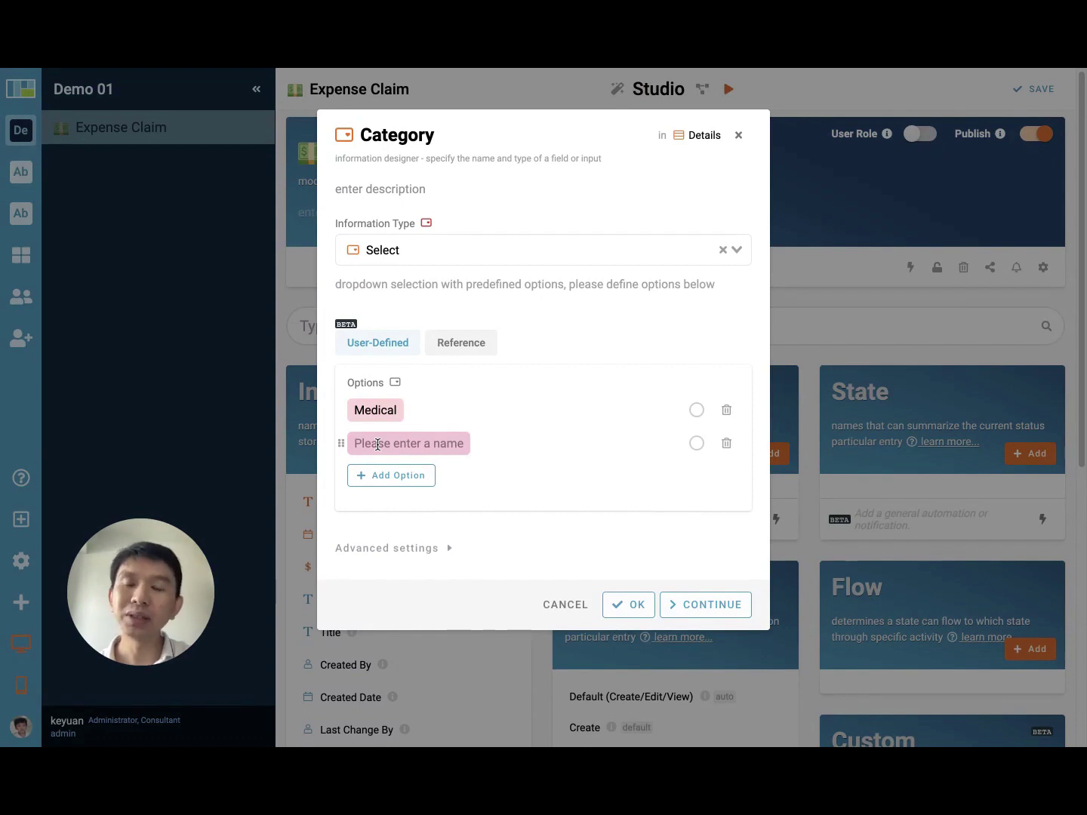
{"action": "type", "text": "Staff"}
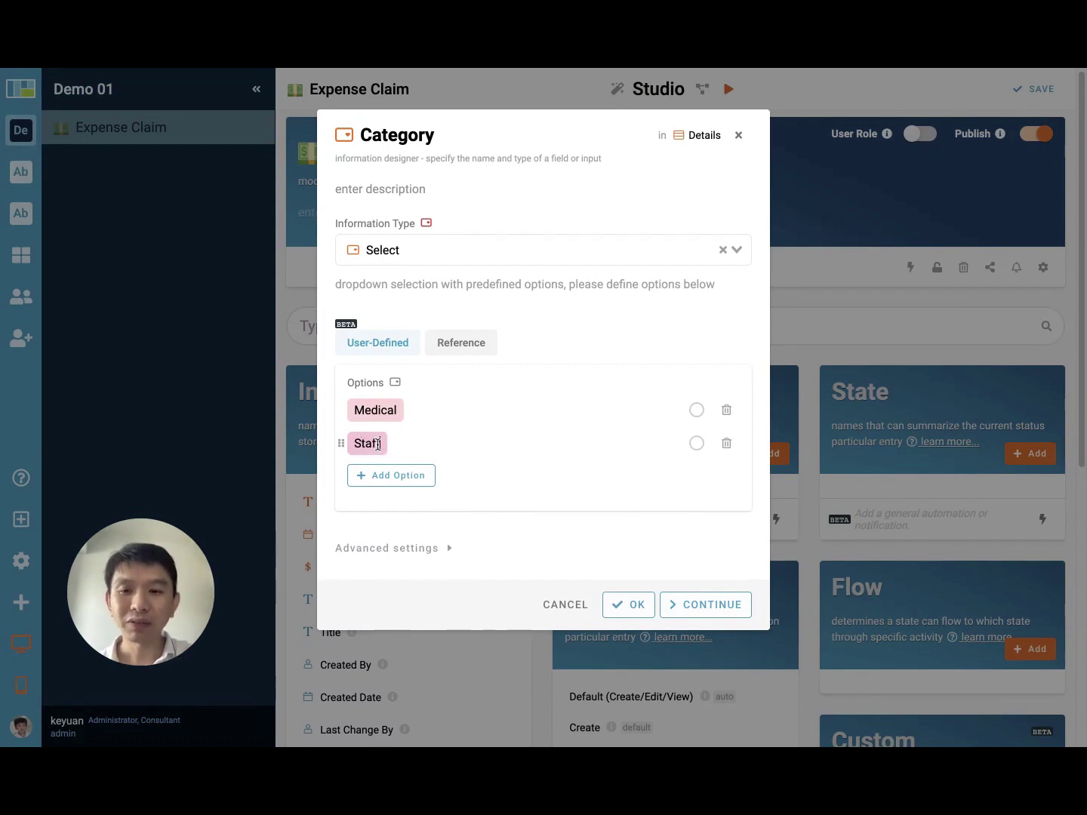
{"action": "key", "text": "Return"}
{"action": "type", "text": "Office"}
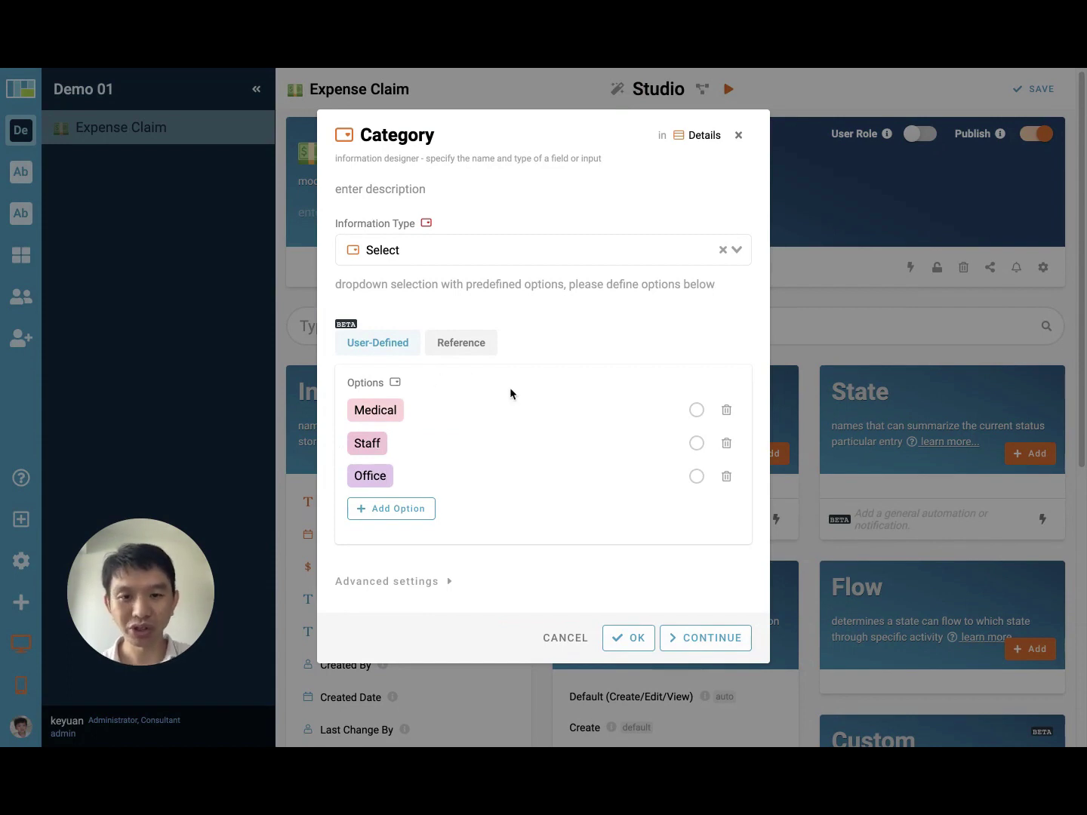
{"action": "left_click", "coordinate": [484, 139]}
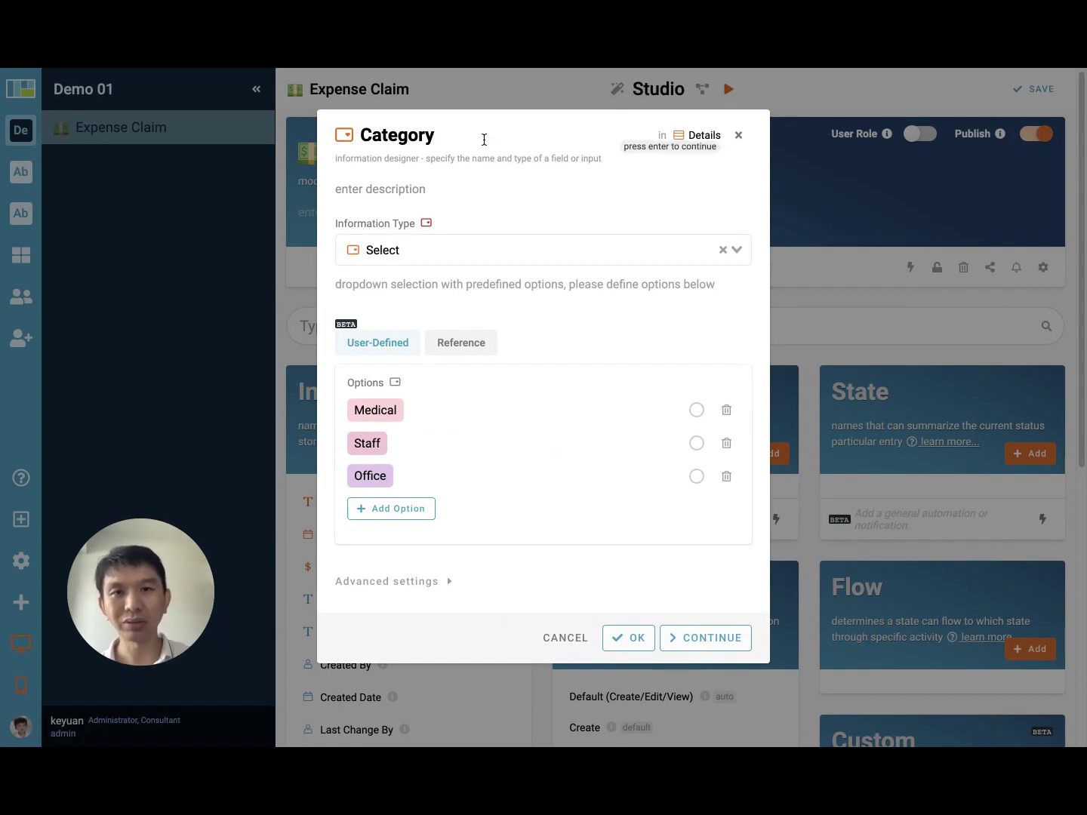
{"action": "key", "text": "Return"}
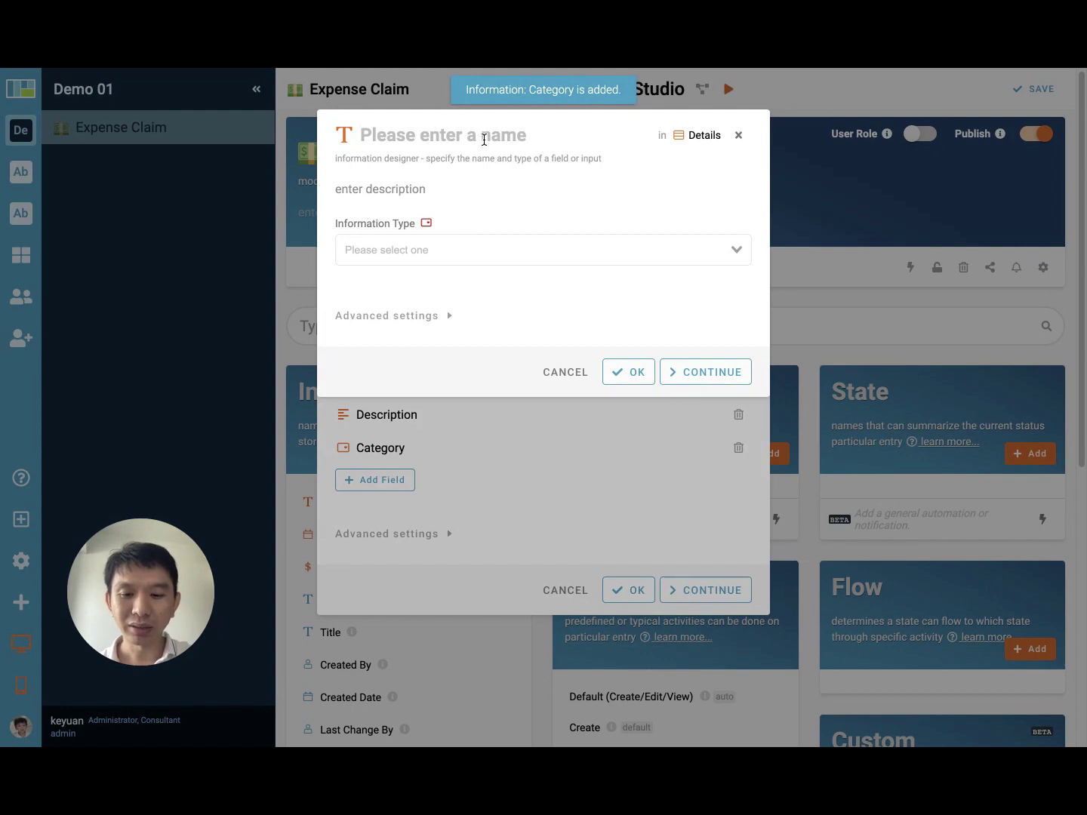
Step: Add a field named Attachments of type Files to the Details table
{"action": "type", "text": "Attachm"}
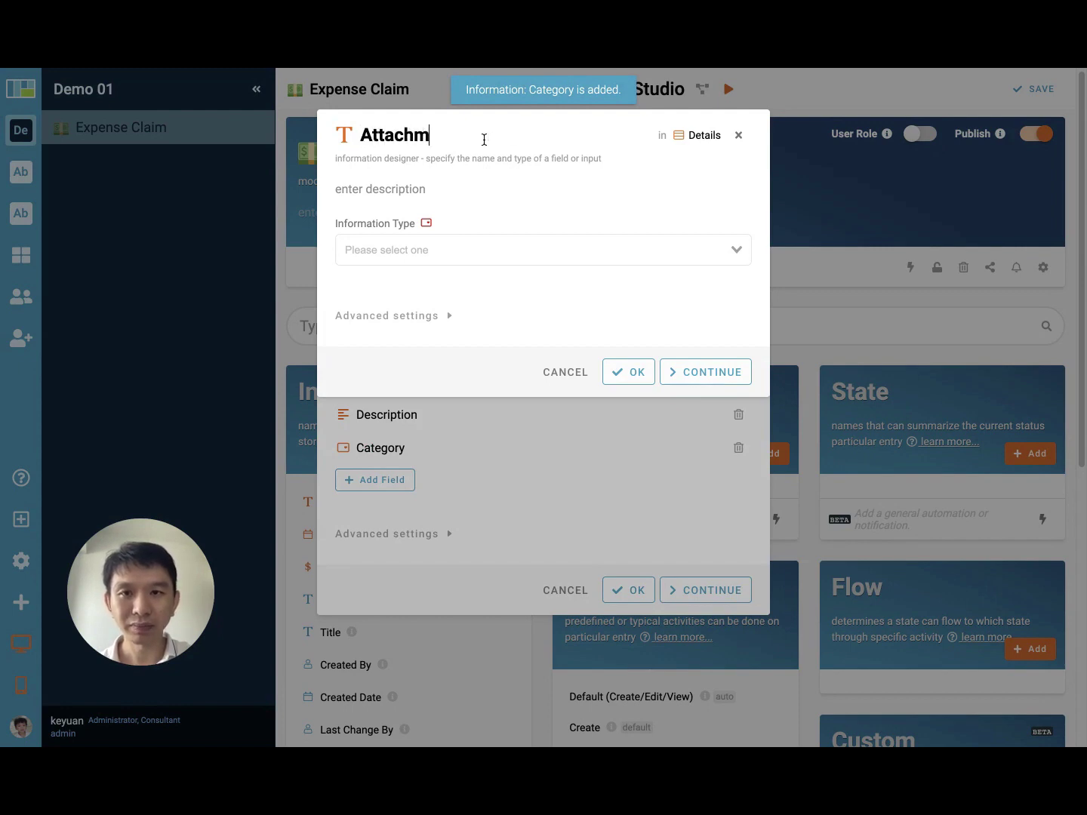
{"action": "type", "text": "ents"}
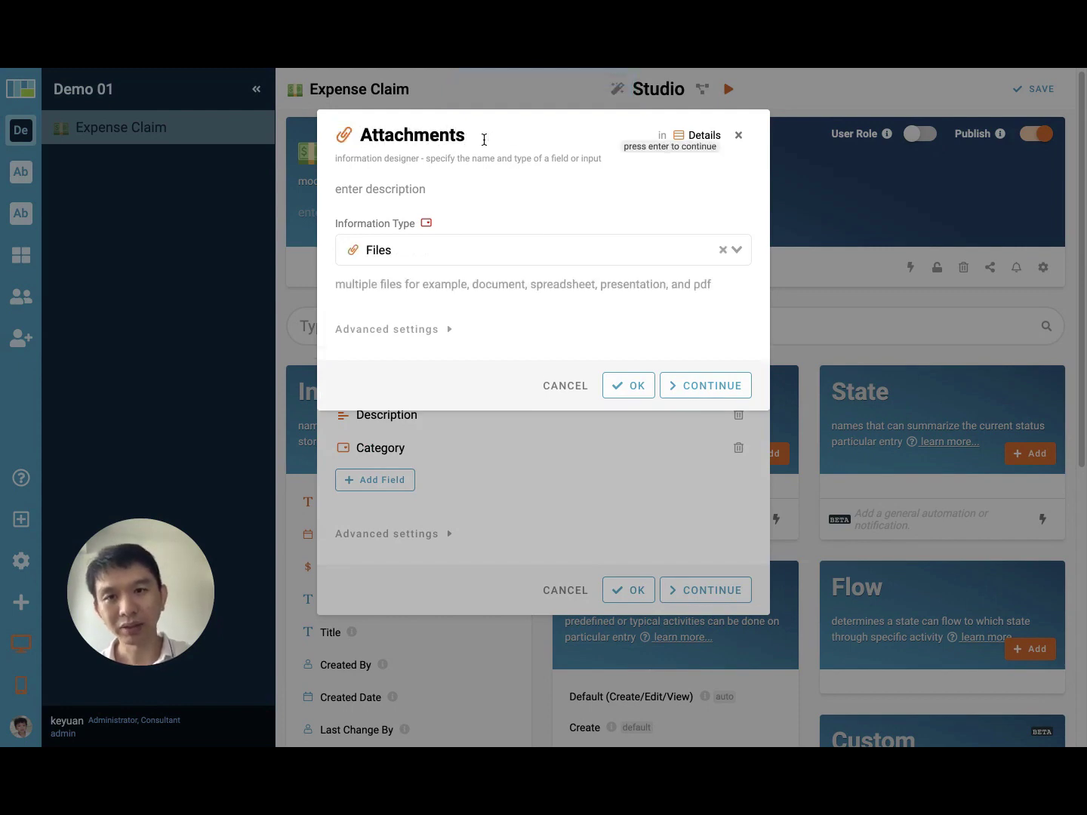
{"action": "key", "text": "Return"}
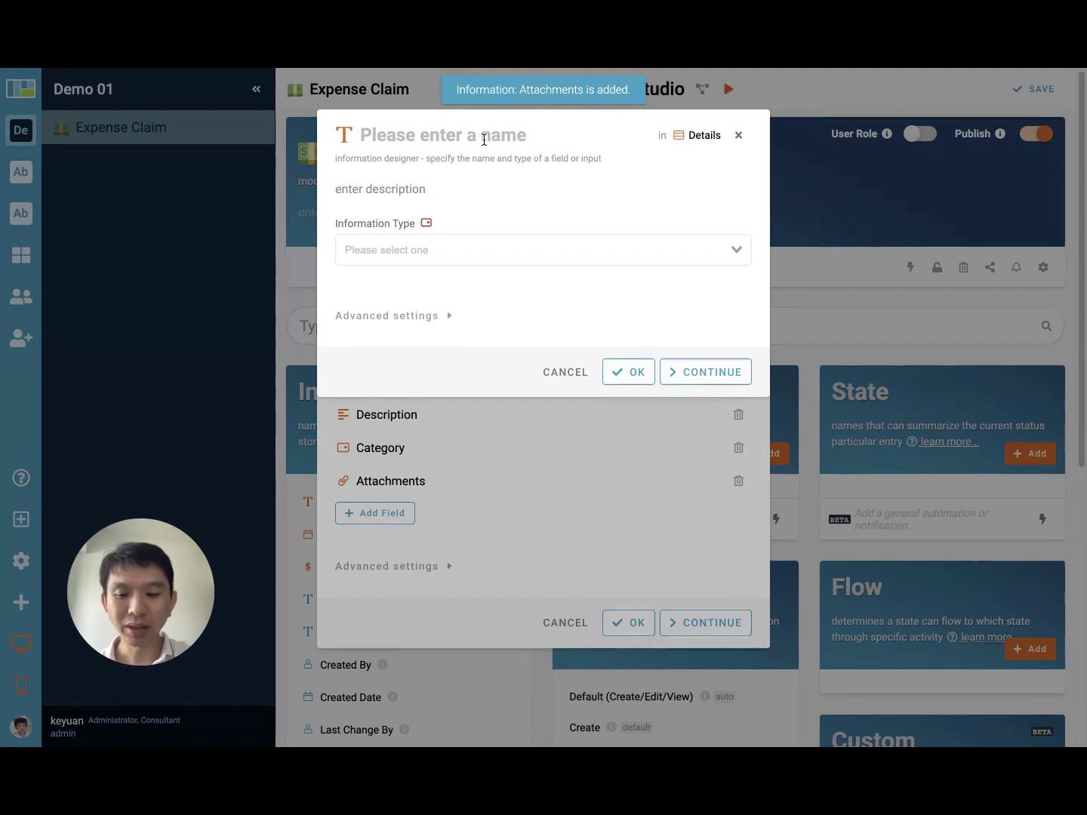
Step: Add a field named Amount of type Money to the Details table and save the table definition
{"action": "type", "text": "Amount"}
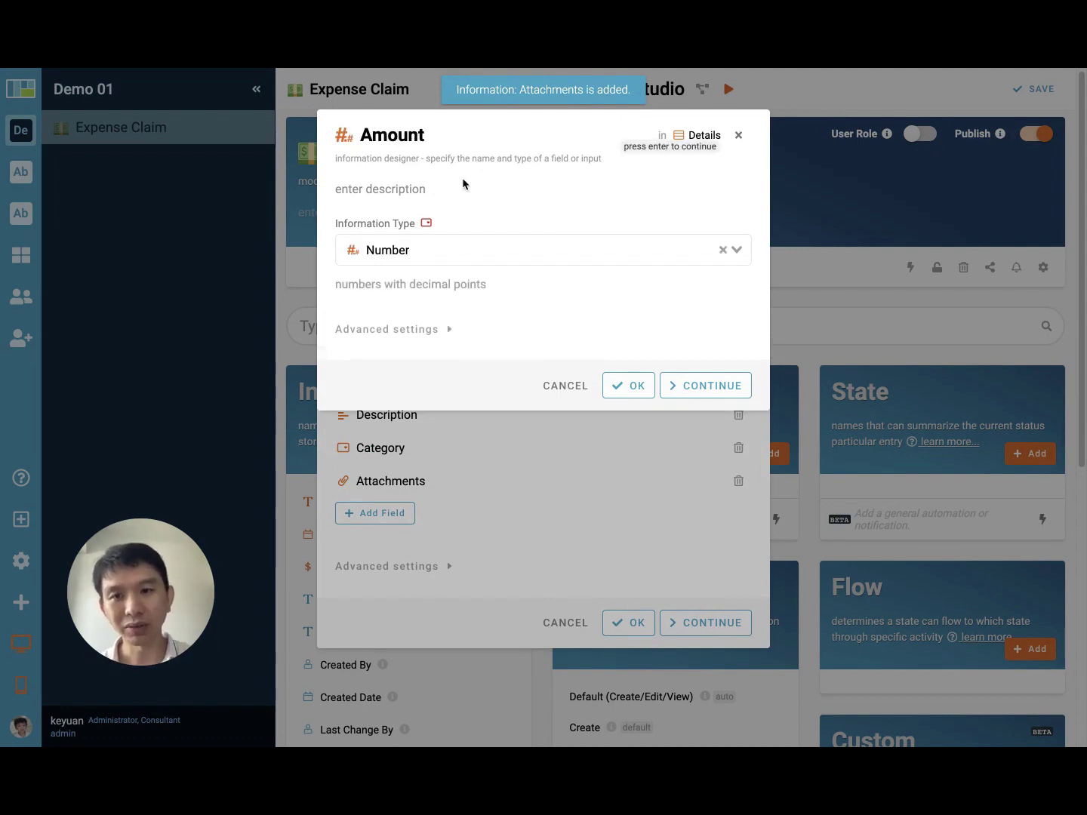
{"action": "left_click", "coordinate": [421, 250]}
{"action": "type", "text": "mon"}
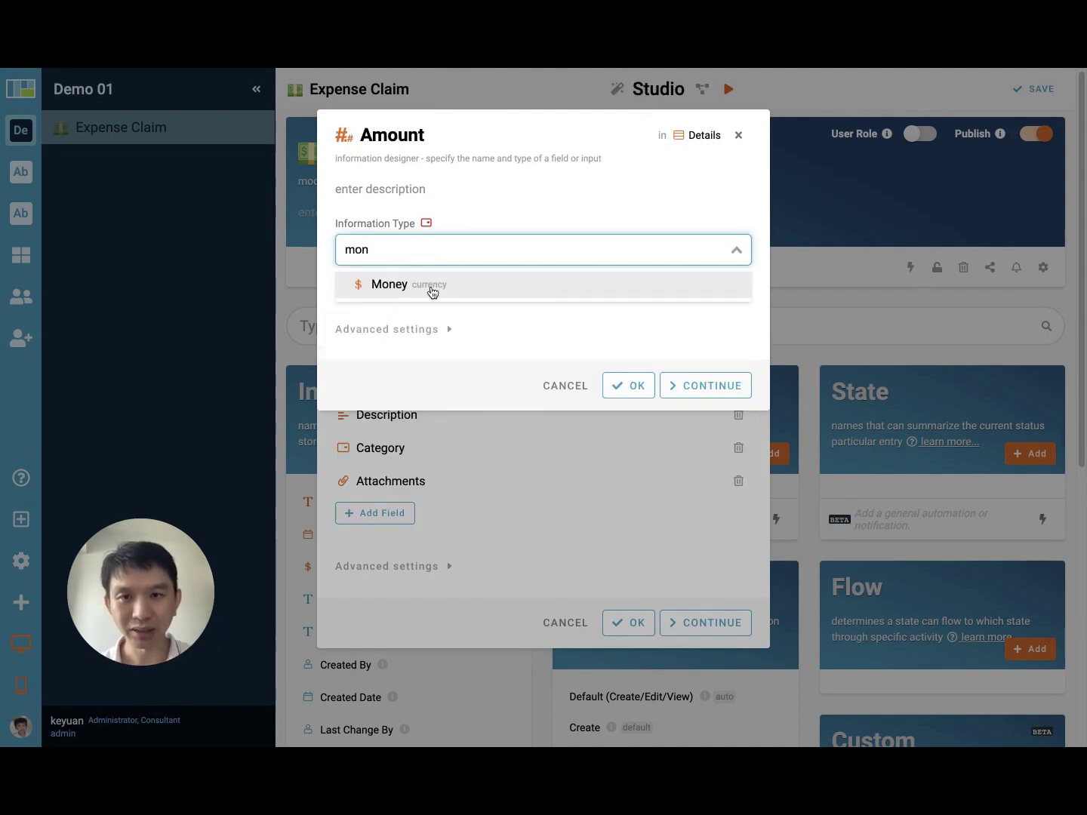
{"action": "left_click", "coordinate": [429, 288]}
{"action": "left_click", "coordinate": [619, 382]}
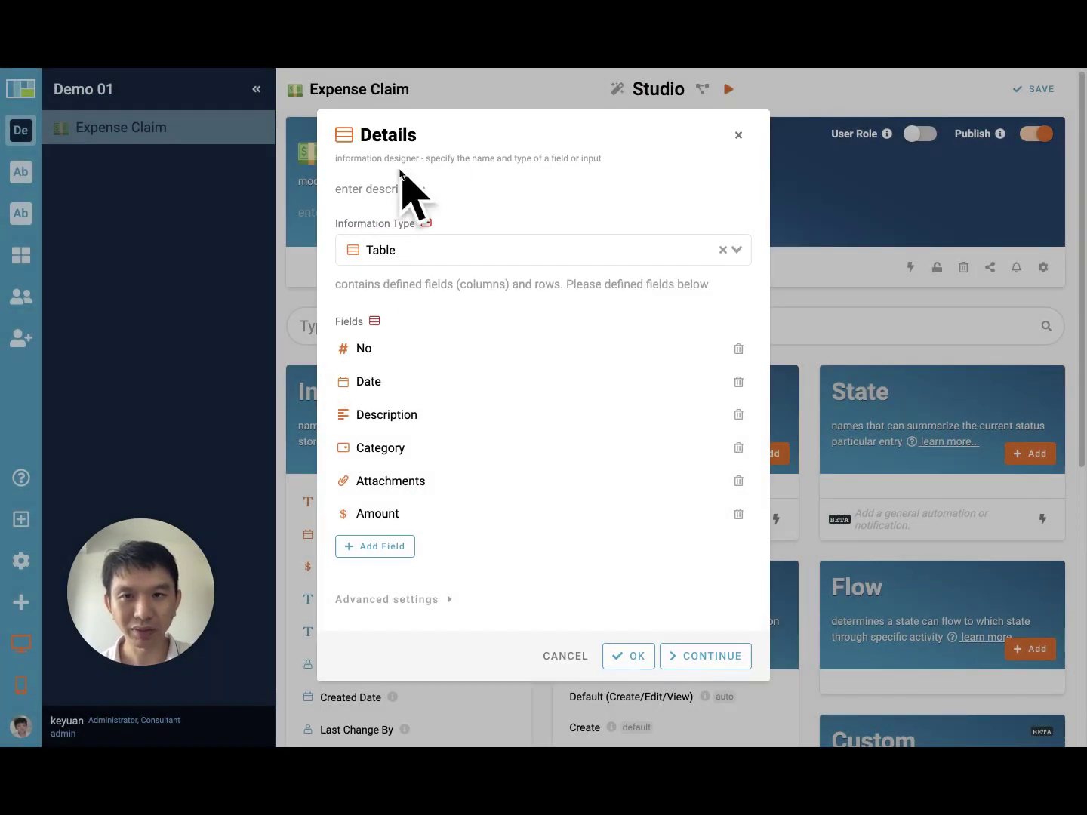
{"action": "left_click", "coordinate": [635, 656]}
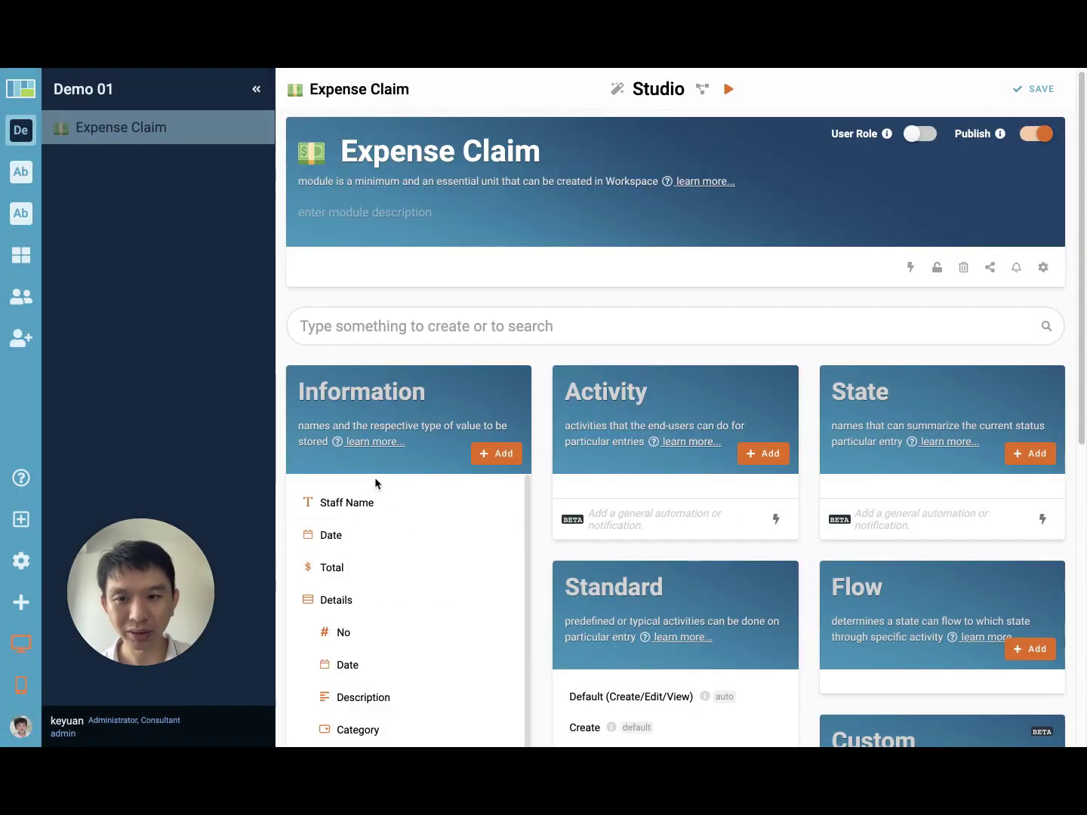
{"action": "scroll", "coordinate": [412, 581], "scroll_direction": "down", "scroll_amount": 5}
{"action": "scroll", "coordinate": [424, 408], "scroll_direction": "up", "scroll_amount": 1}
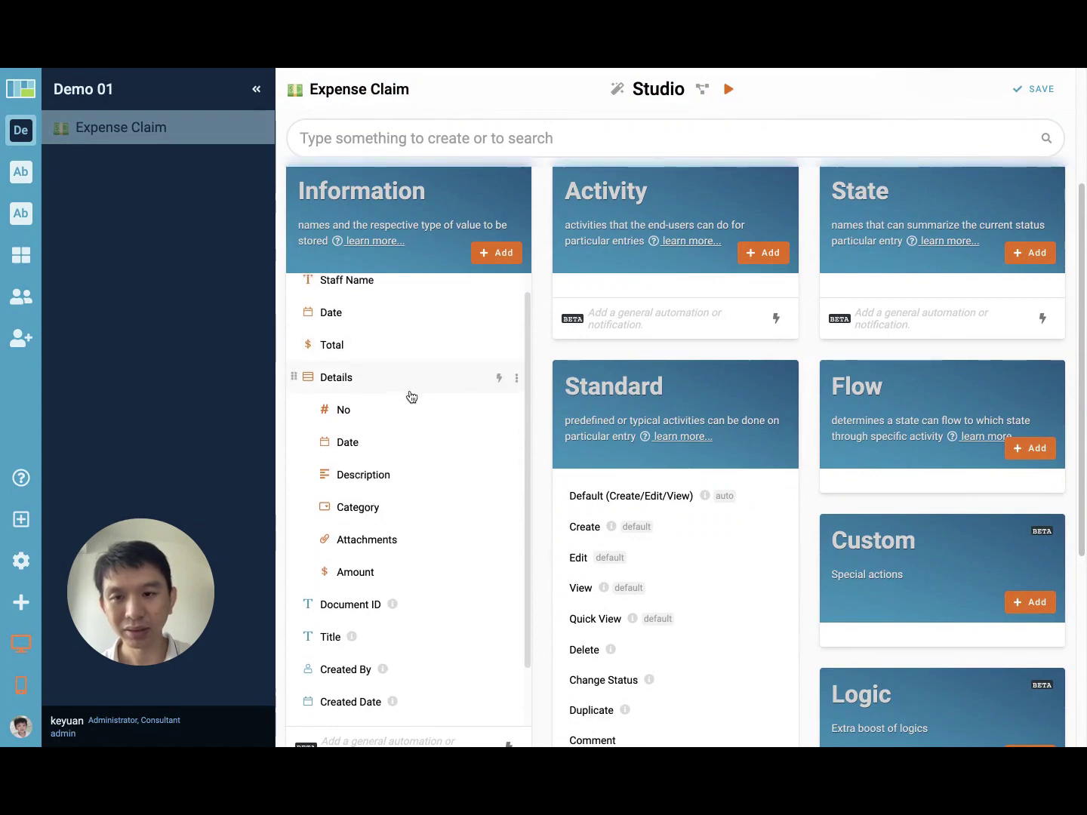
{"action": "scroll", "coordinate": [374, 520], "scroll_direction": "up", "scroll_amount": 1}
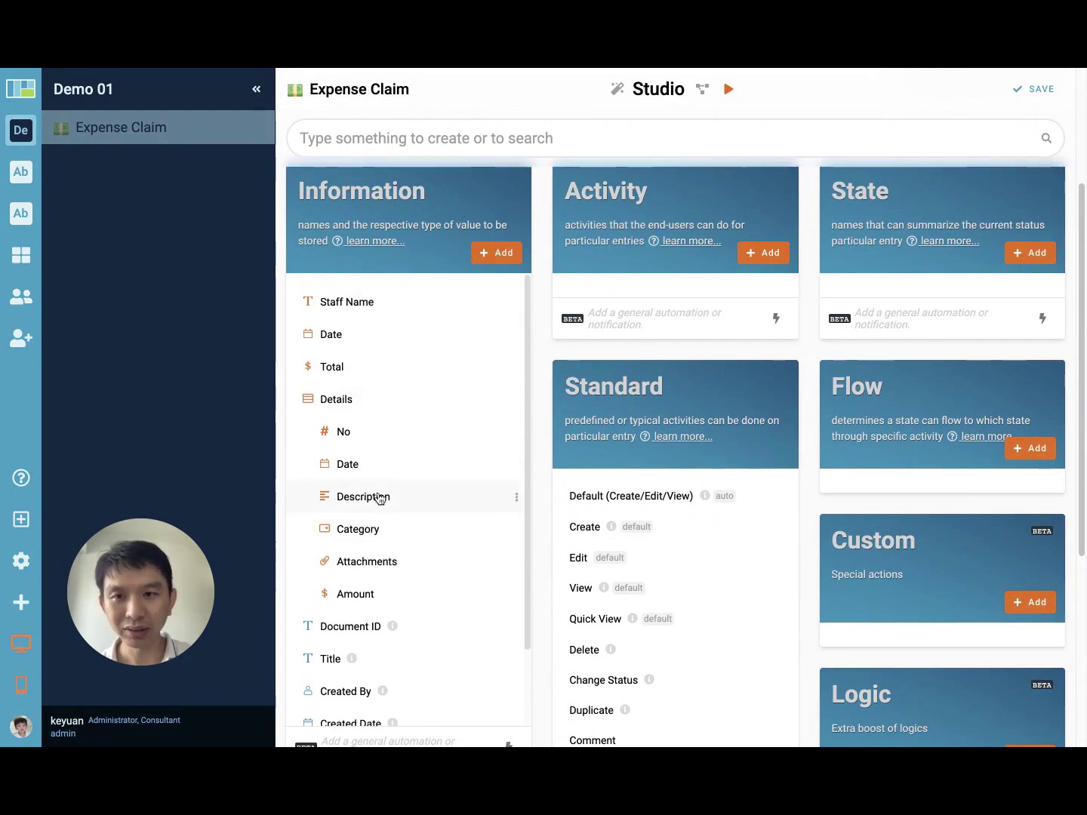
{"action": "scroll", "coordinate": [910, 182], "scroll_direction": "up", "scroll_amount": 2}
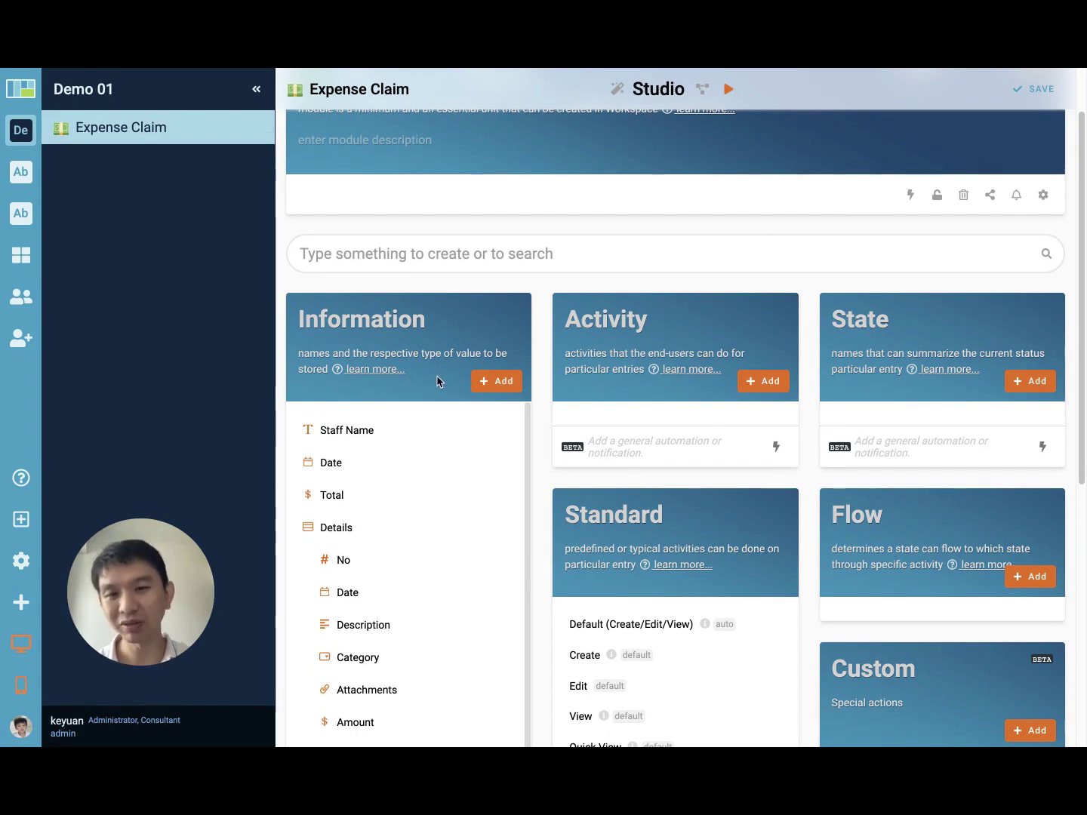
Step: Switch to the Demo 01 client dashboard, reload it and start a new Expense Claim entry
{"action": "key", "text": "ctrl+Tab"}
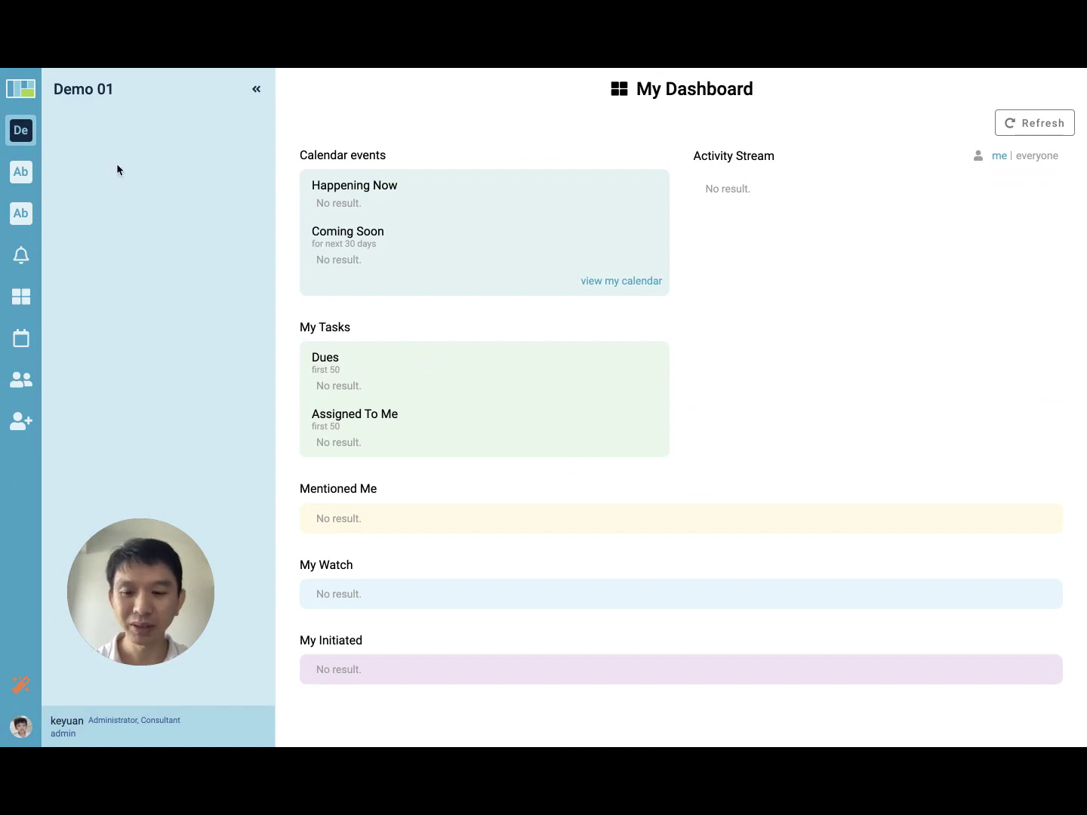
{"action": "key", "text": "super+r"}
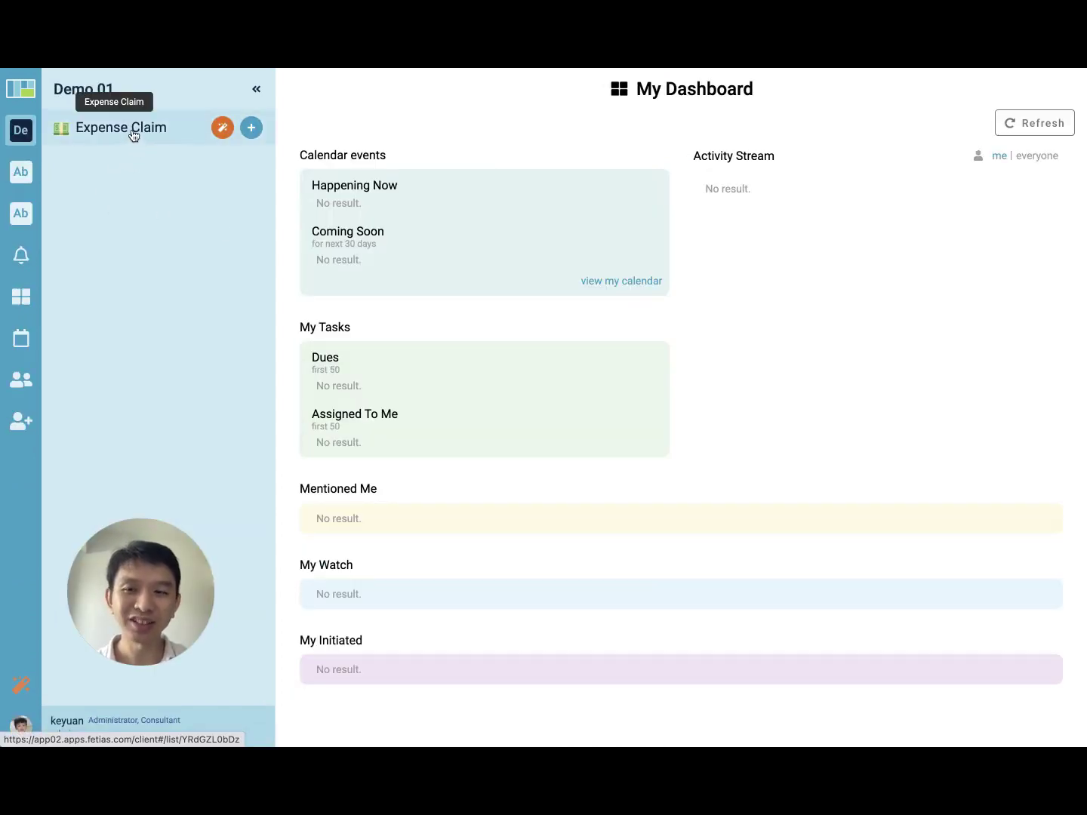
{"action": "left_click", "coordinate": [135, 138]}
{"action": "left_click", "coordinate": [323, 137]}
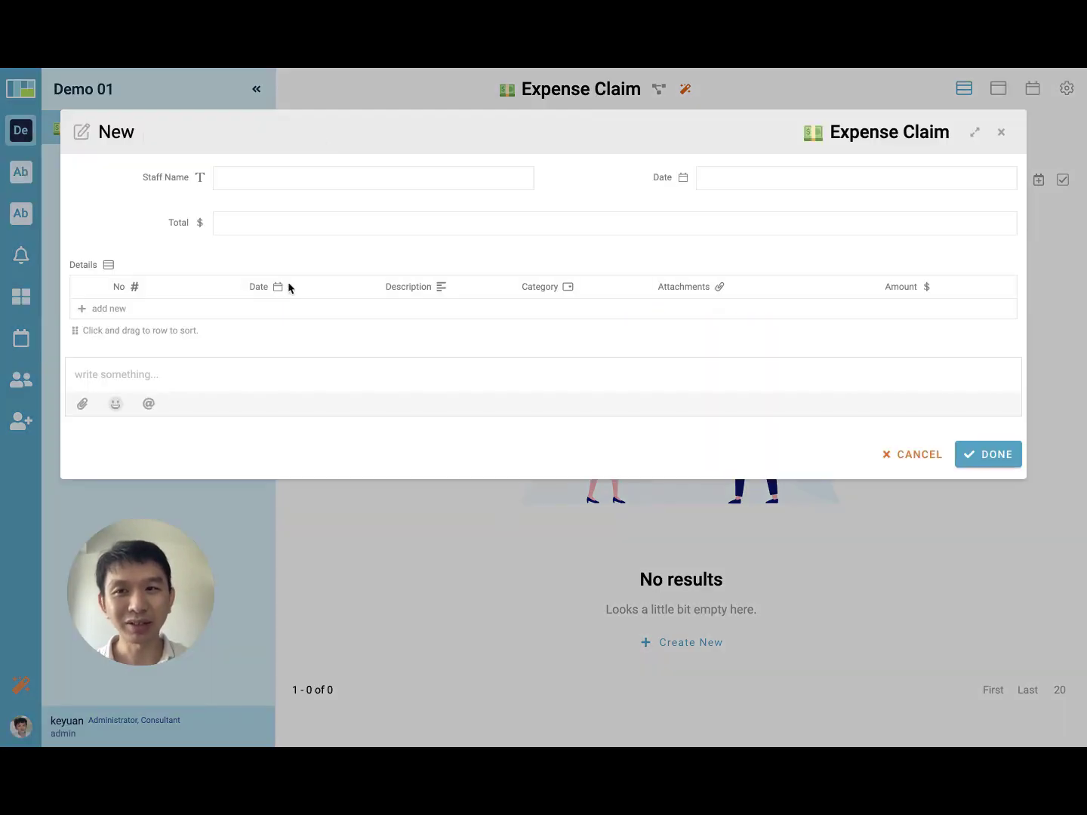
Step: Fill in the claim's staff name, set its date to Dec 13, 2021 and its total to 14
{"action": "left_click", "coordinate": [277, 173]}
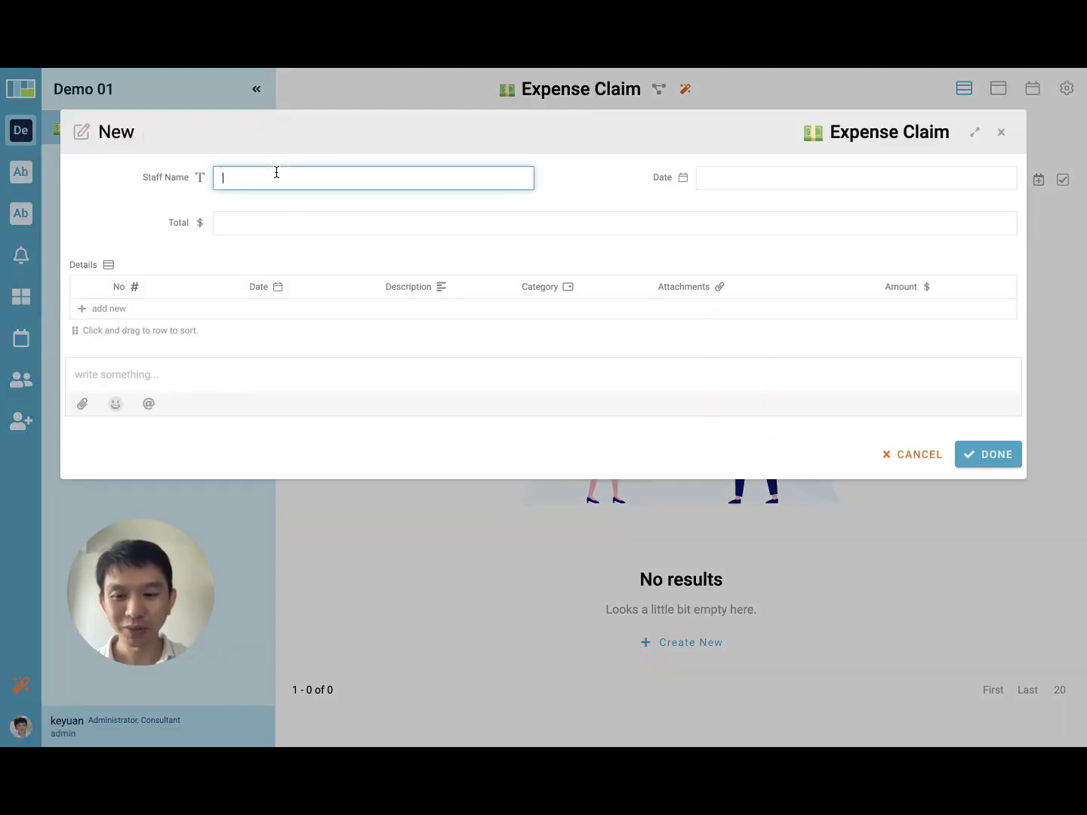
{"action": "type", "text": "Tee"}
{"action": "left_click", "coordinate": [751, 177]}
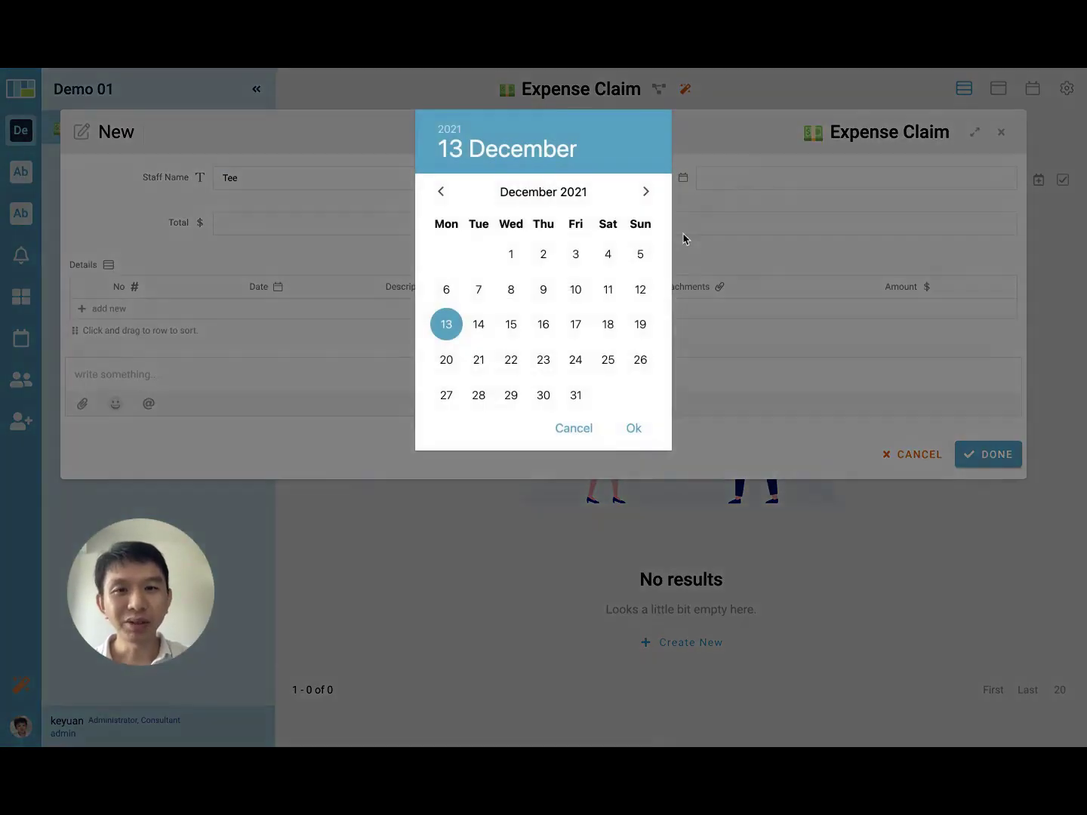
{"action": "left_click", "coordinate": [635, 429]}
{"action": "left_click", "coordinate": [248, 224]}
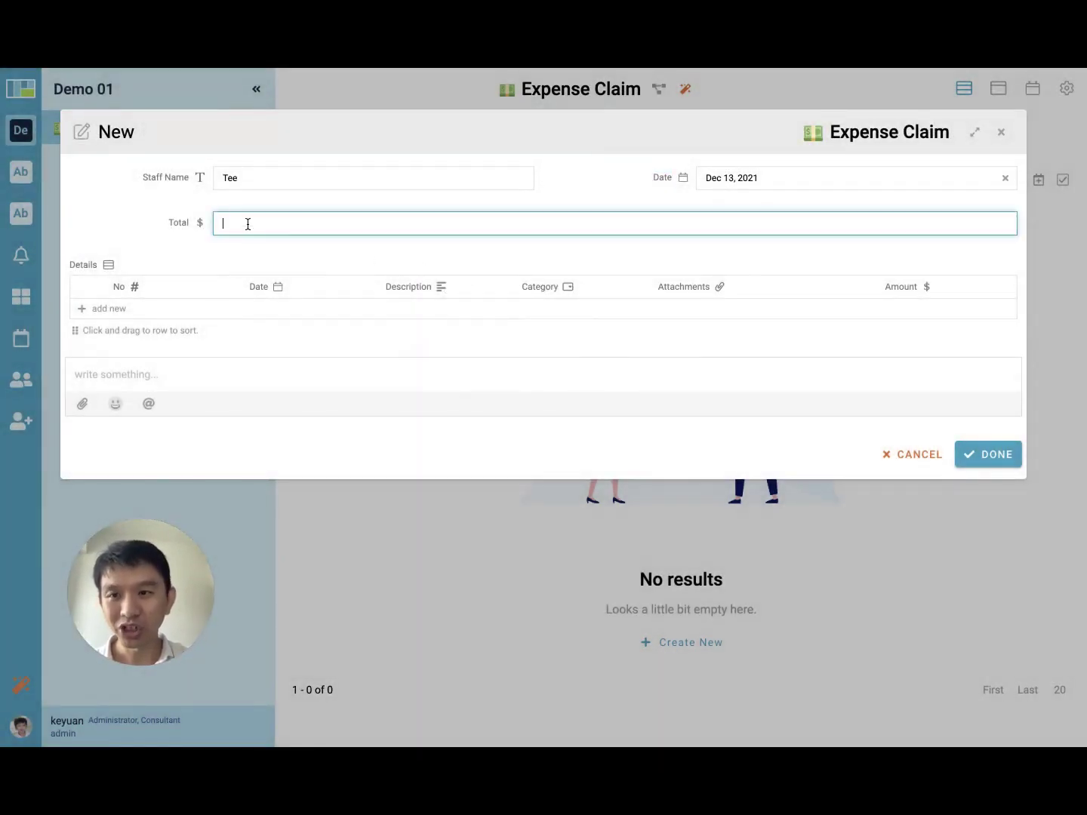
{"action": "type", "text": "14"}
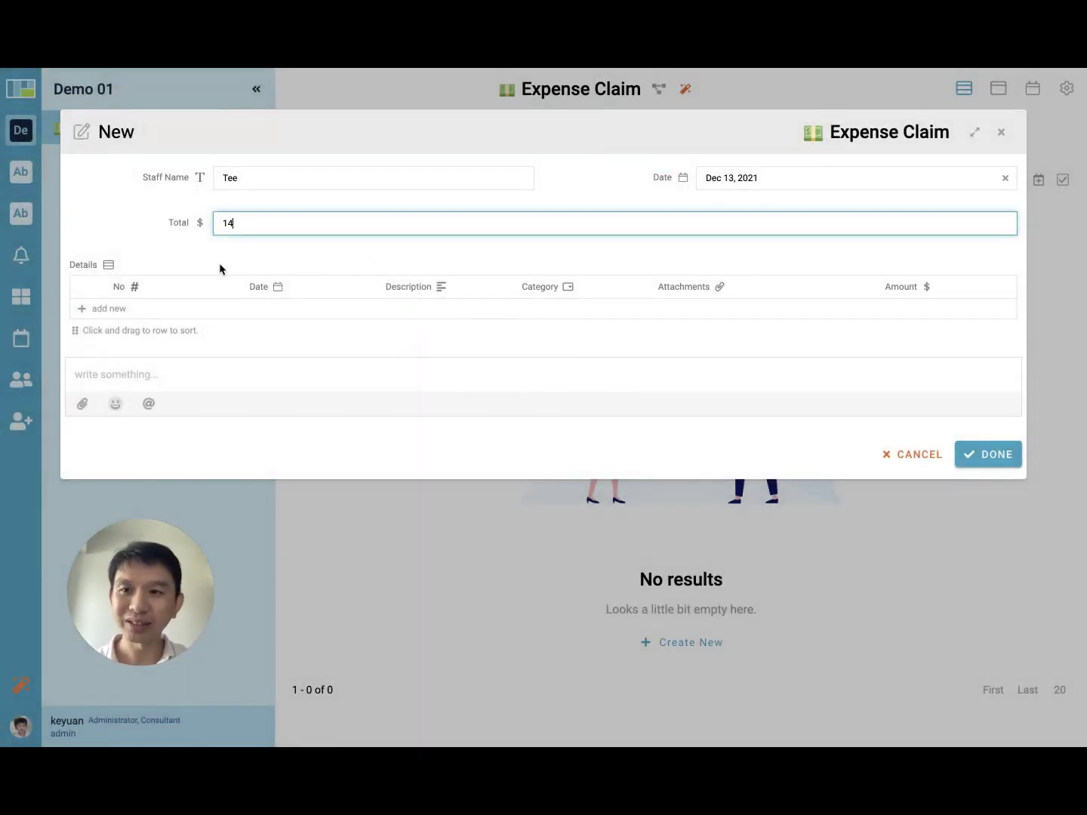
Step: Add a Details row with No 1, date Dec 13, 2021 and description Test
{"action": "left_click", "coordinate": [153, 309]}
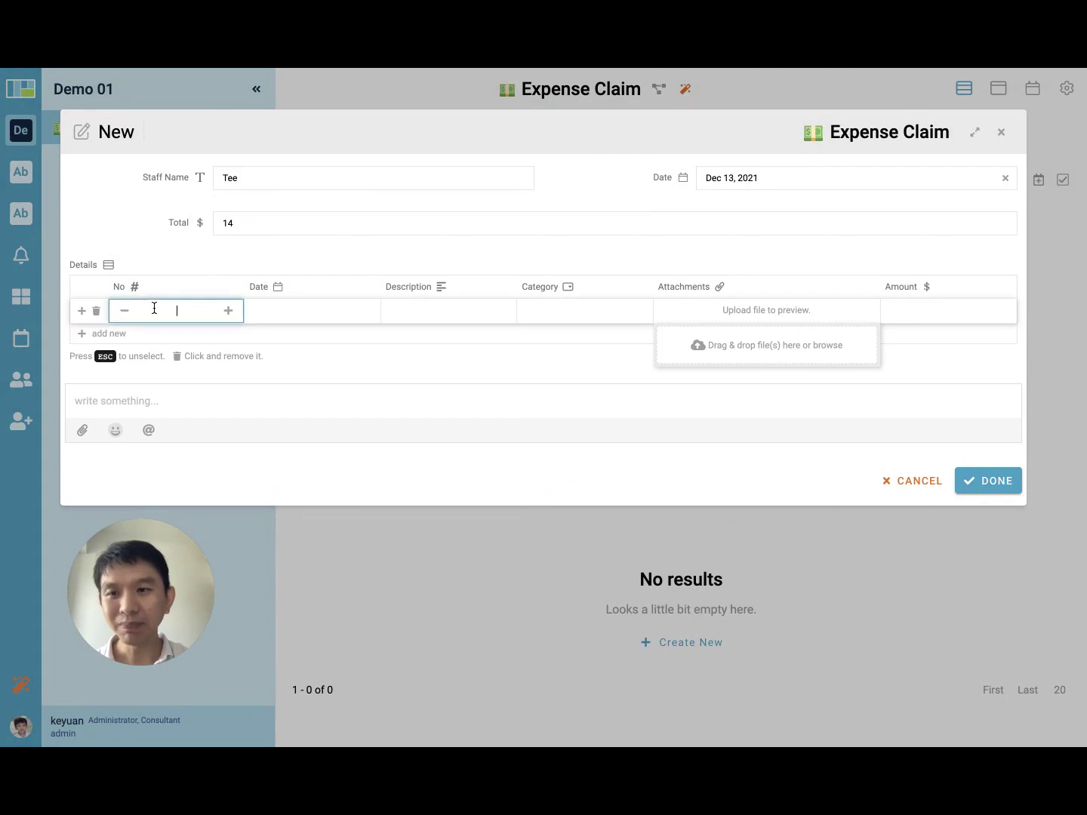
{"action": "type", "text": "1"}
{"action": "left_click", "coordinate": [306, 313]}
{"action": "left_click", "coordinate": [634, 423]}
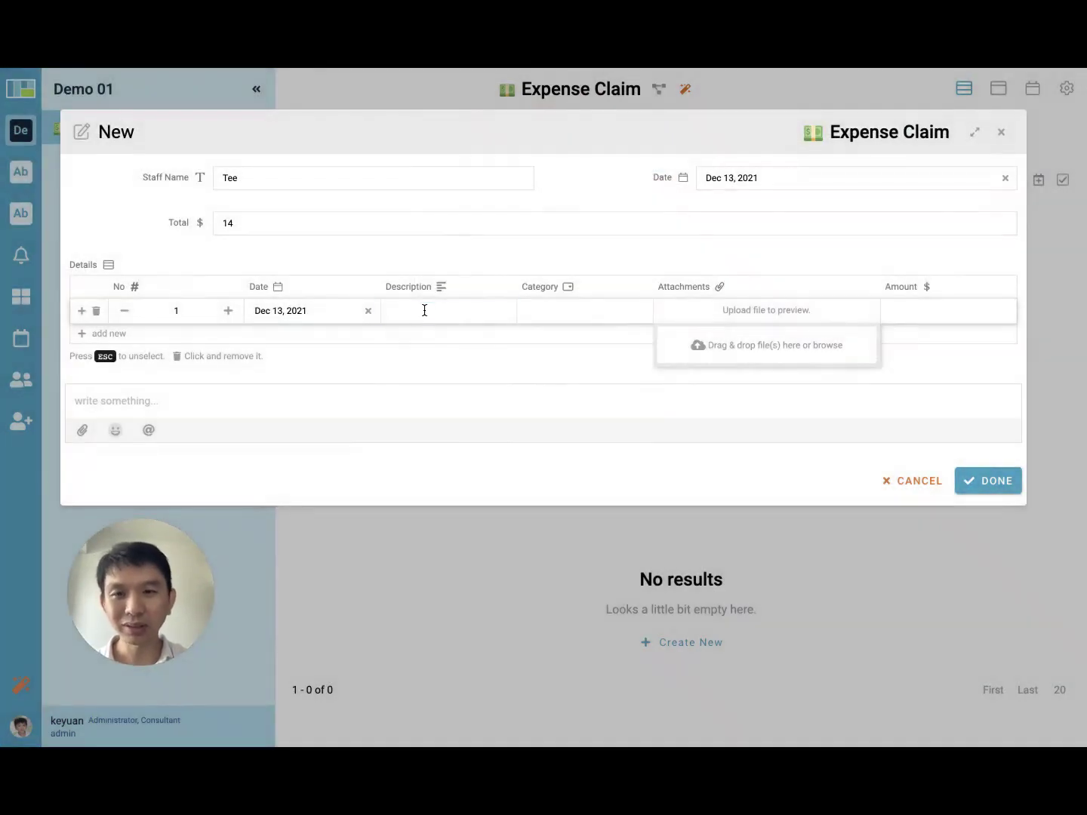
{"action": "left_click", "coordinate": [431, 309]}
{"action": "type", "text": "Test"}
Step: Set the Details row's category to Medical and amount to 14, and submit the expense claim
{"action": "left_click", "coordinate": [596, 311]}
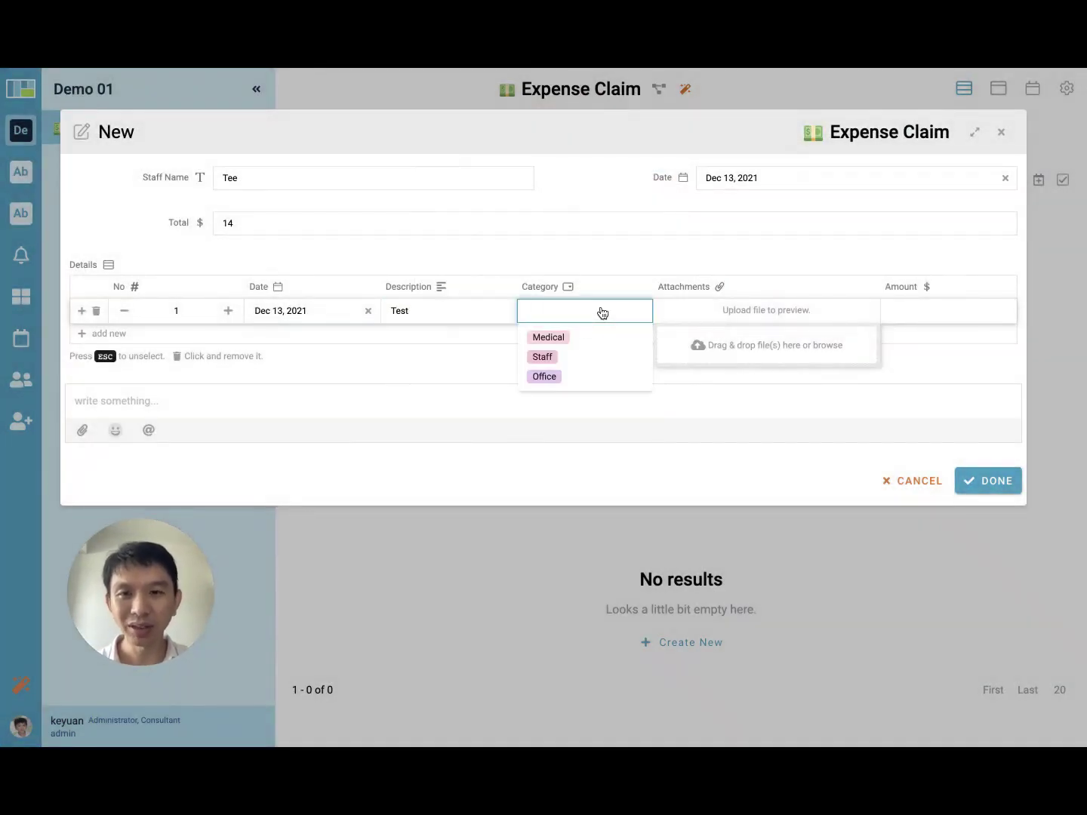
{"action": "left_click", "coordinate": [544, 337]}
{"action": "left_click", "coordinate": [935, 307]}
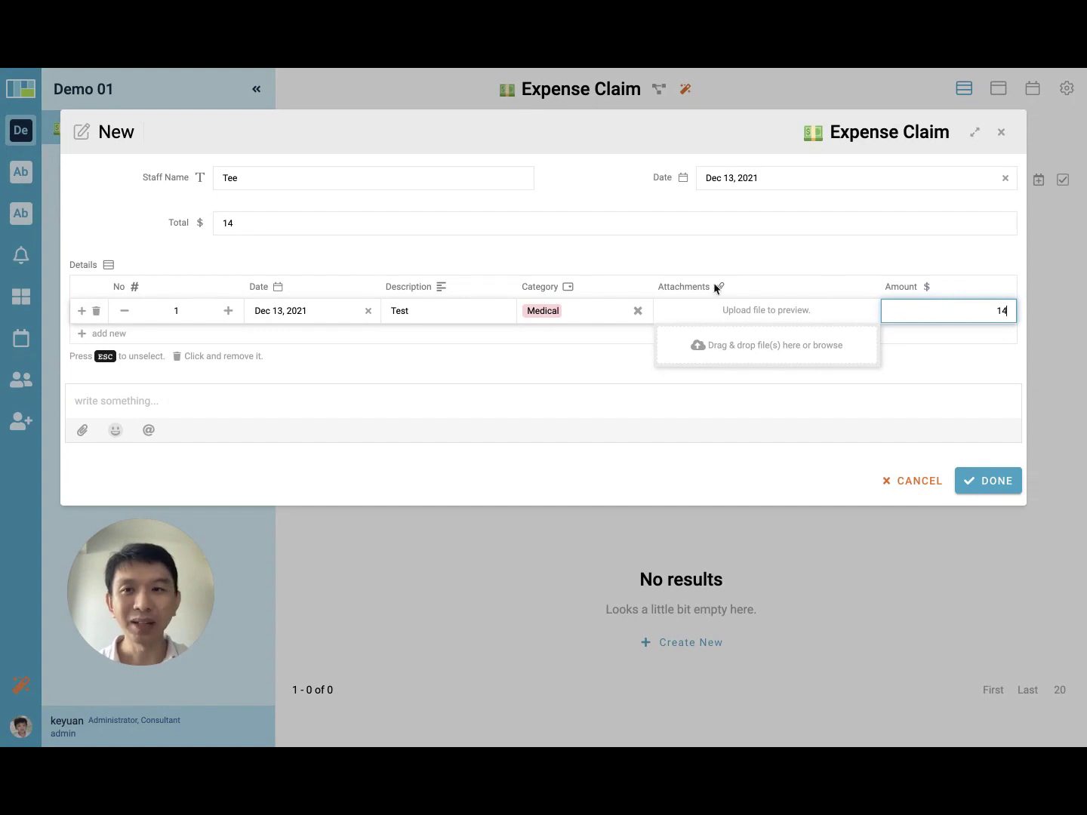
{"action": "left_click", "coordinate": [991, 480]}
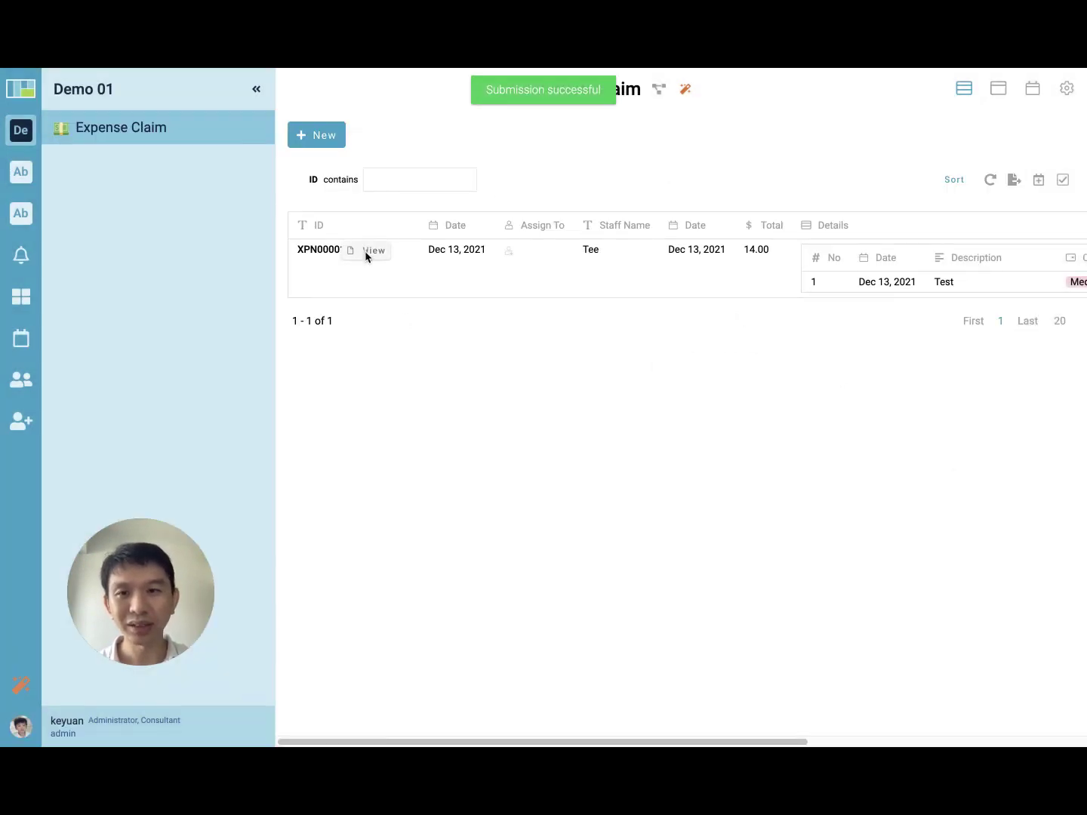
Step: Open the submitted expense claim, review its Details row and its comment and history pane, and close the record
{"action": "left_click", "coordinate": [366, 253]}
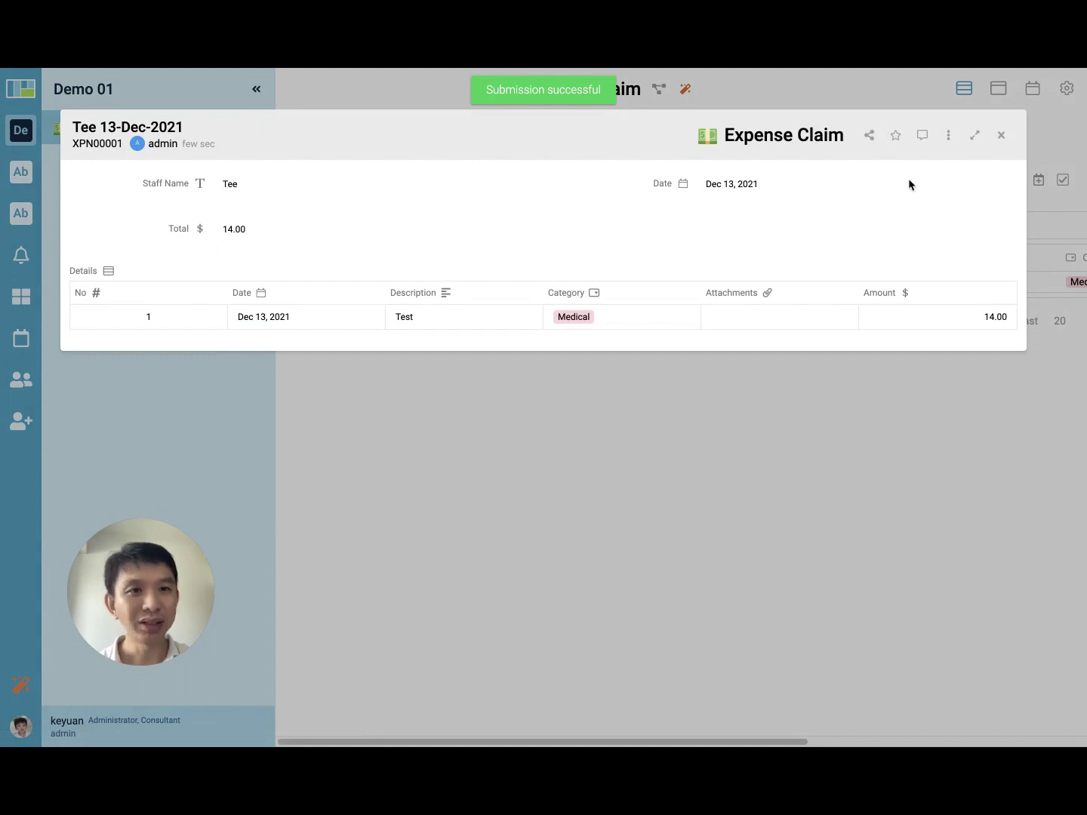
{"action": "left_click", "coordinate": [923, 136]}
{"action": "left_click", "coordinate": [817, 182]}
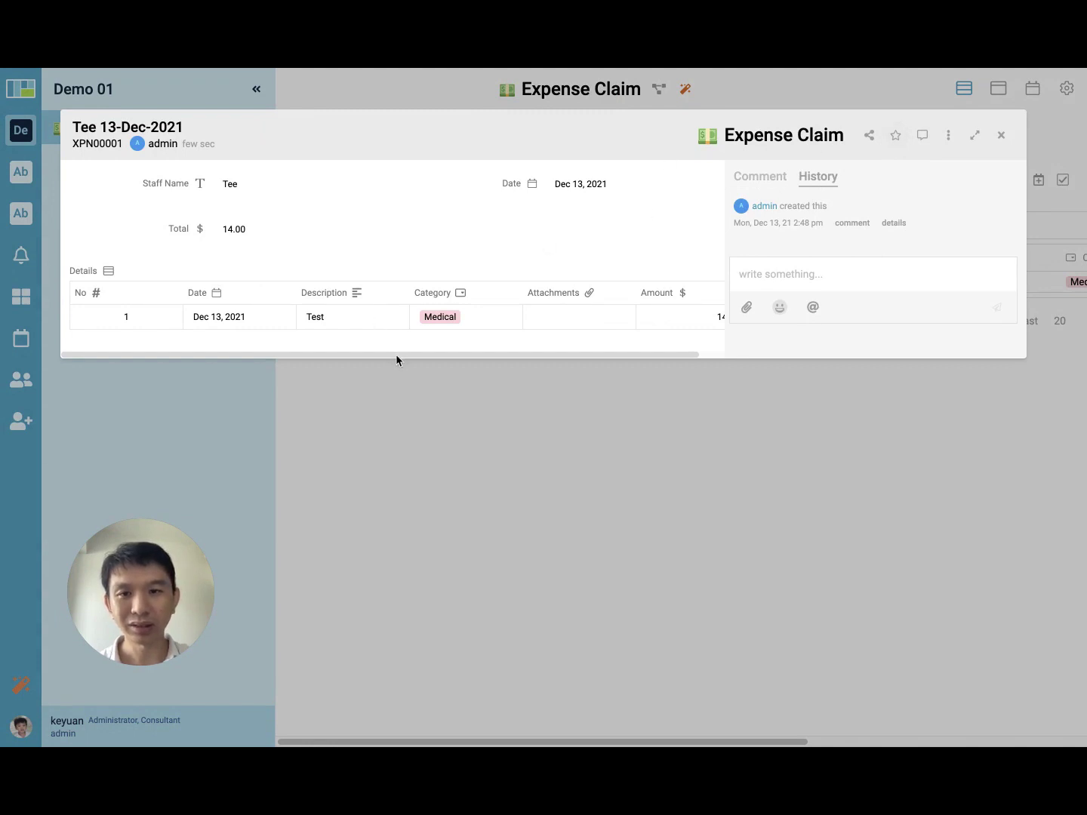
{"action": "left_click_drag", "start_coordinate": [395, 354], "coordinate": [219, 354]}
{"action": "left_click", "coordinate": [422, 387]}
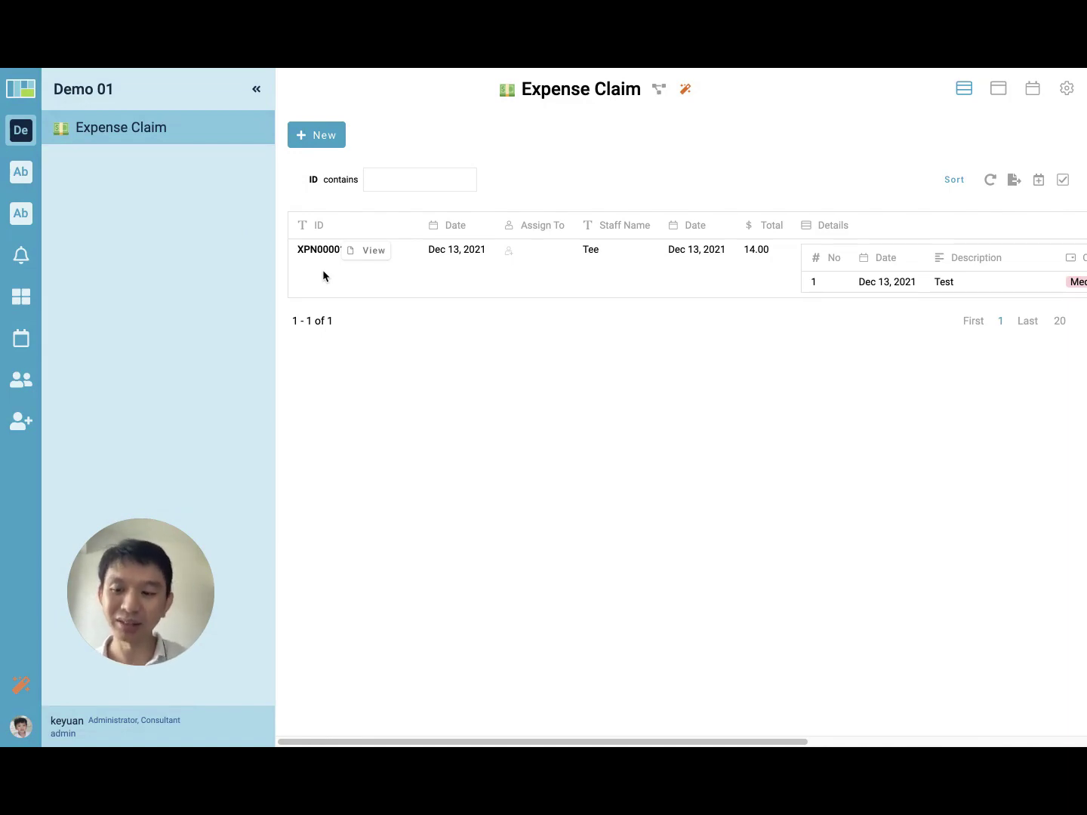
Step: Switch to the mobile app in the iPhone Simulator, refresh the Demo 01 home page and open the submitted expense claim
{"action": "key", "text": "super+Tab"}
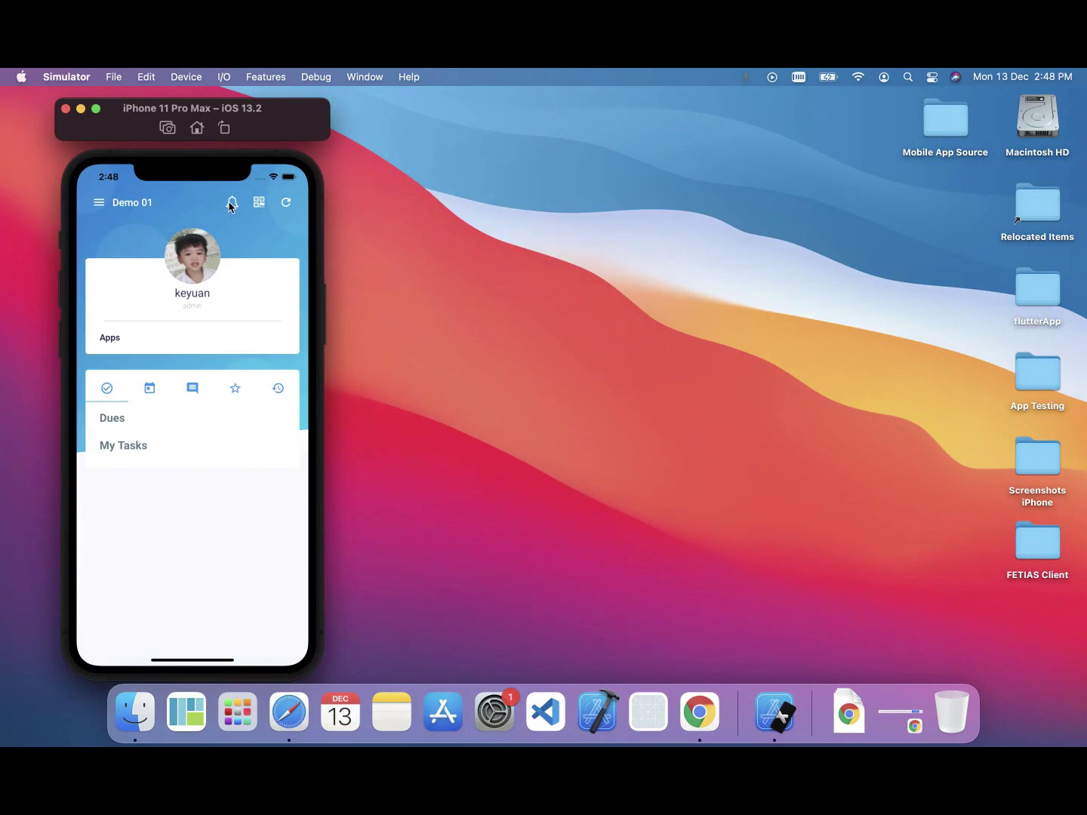
{"action": "left_click", "coordinate": [283, 203]}
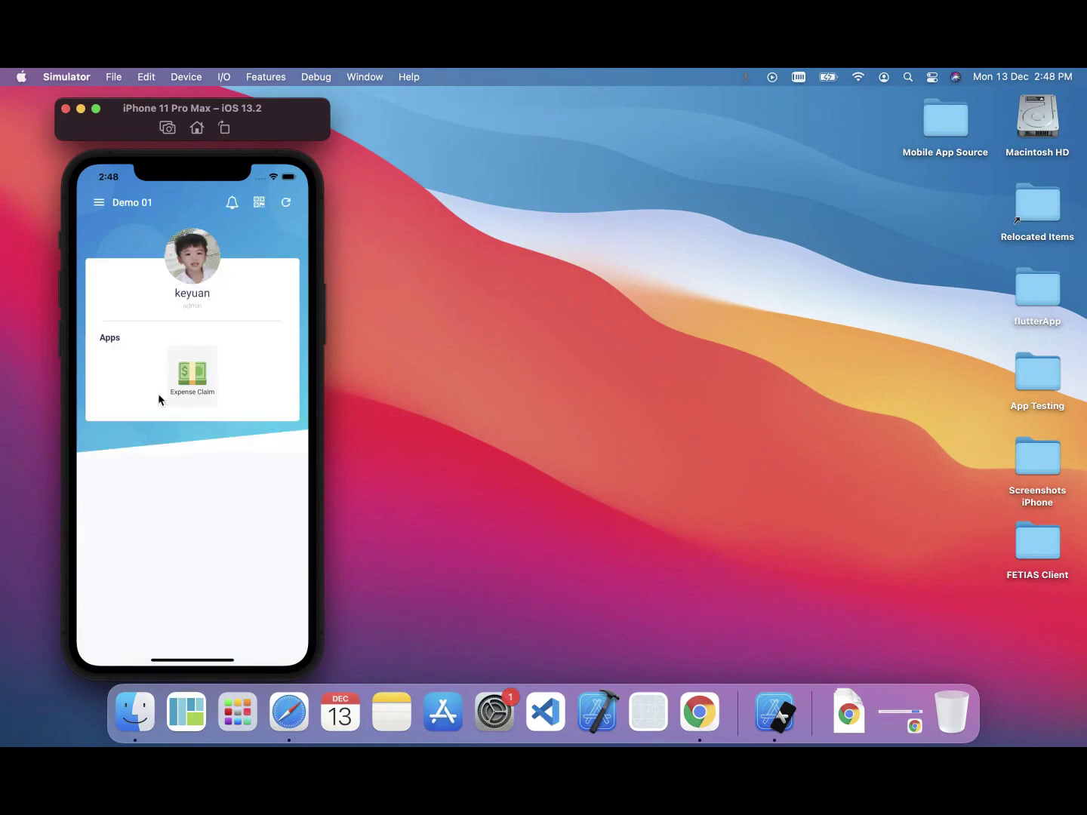
{"action": "left_click", "coordinate": [193, 366]}
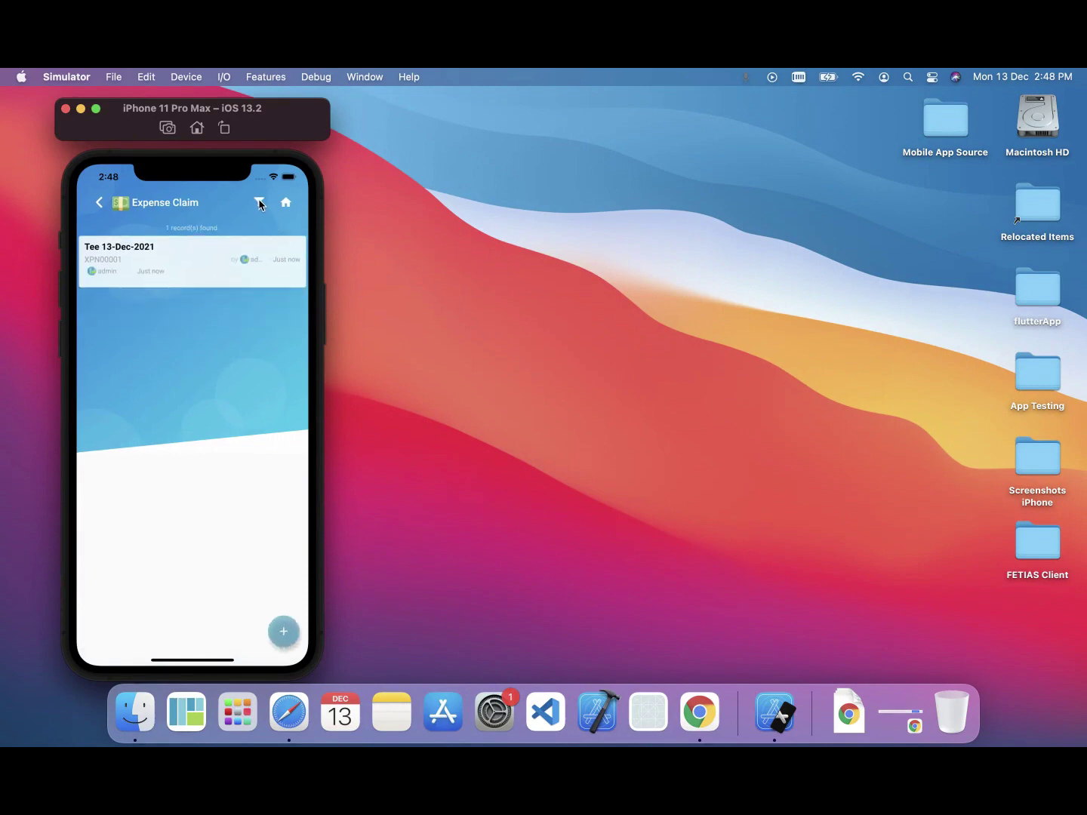
{"action": "left_click", "coordinate": [169, 270]}
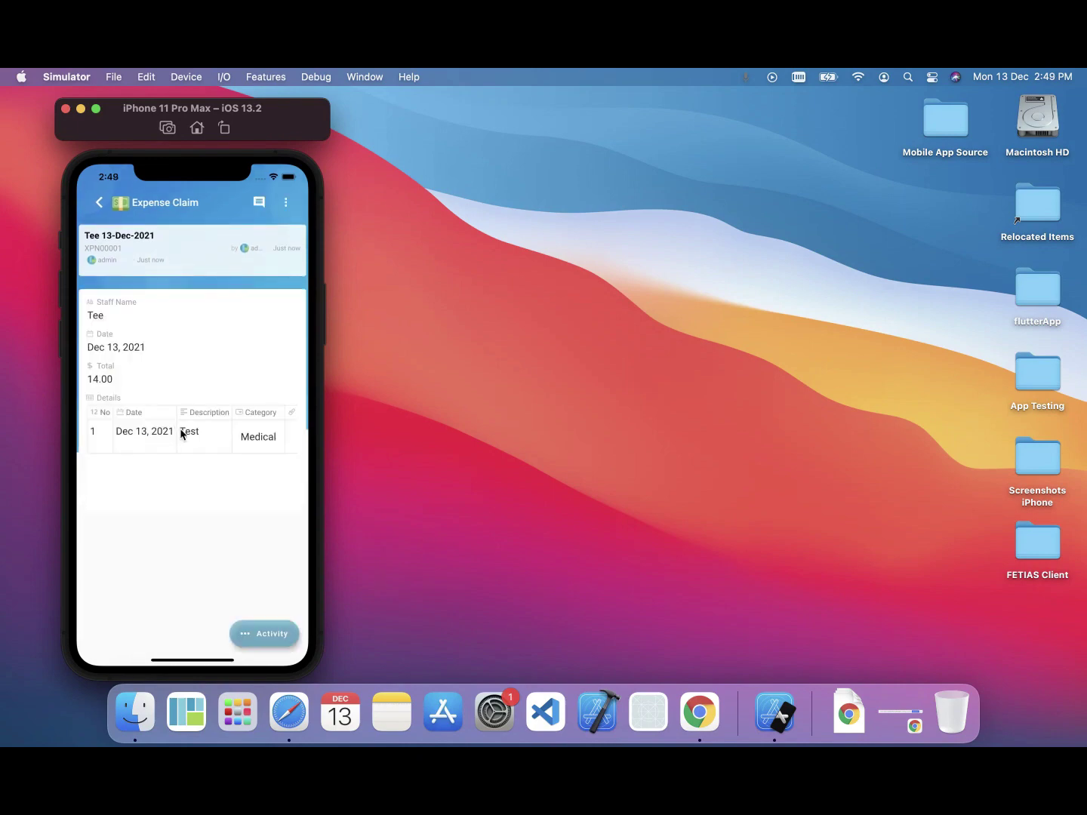
Step: Examine all columns of the claim's Details table and its comments page in the mobile app
{"action": "scroll", "coordinate": [219, 438], "scroll_direction": "right", "scroll_amount": 5}
{"action": "scroll", "coordinate": [218, 441], "scroll_direction": "left", "scroll_amount": 5}
{"action": "left_click", "coordinate": [259, 202]}
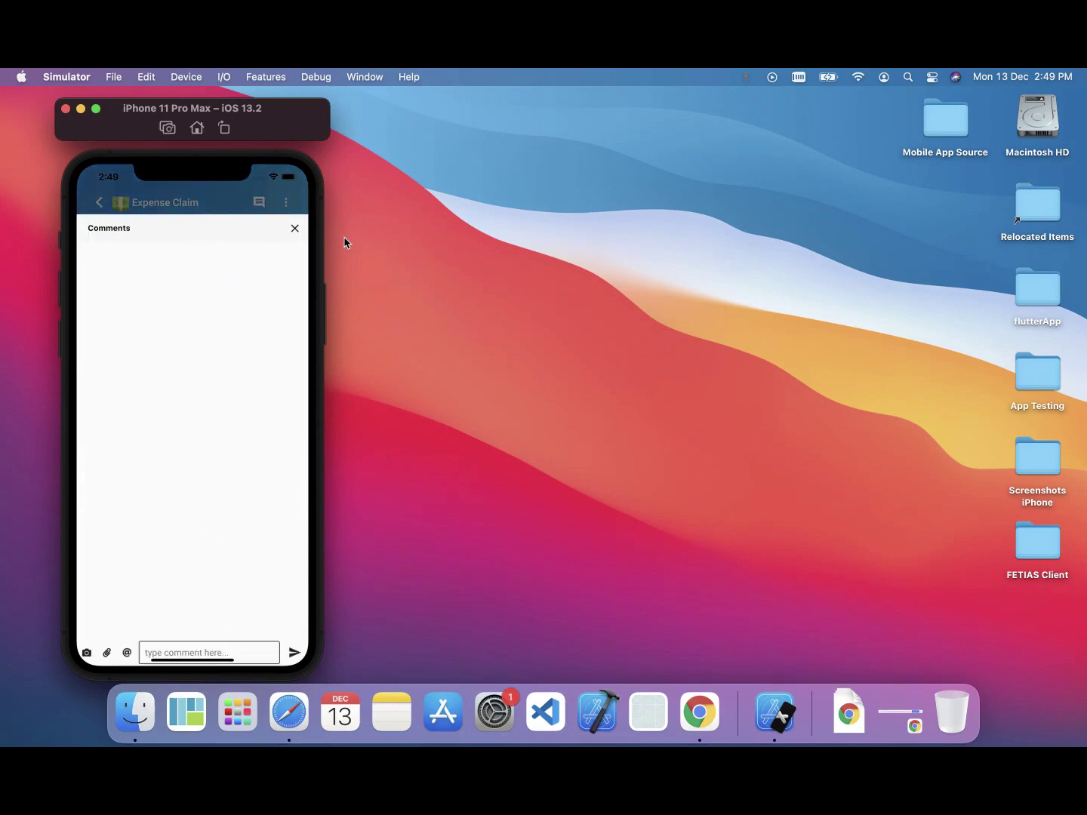
{"action": "left_click", "coordinate": [295, 227]}
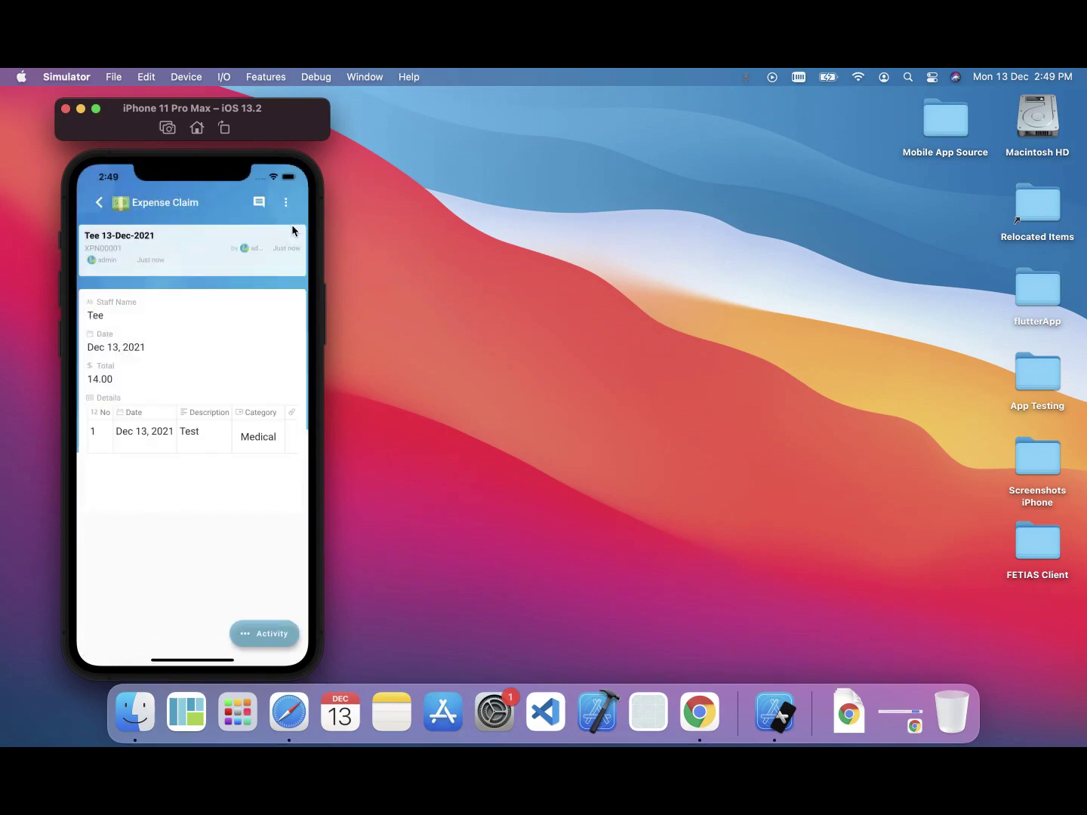
Step: Return to the mobile claim list, view the blank form for a new Expense Claim entry and leave it
{"action": "left_click", "coordinate": [99, 204]}
{"action": "left_click", "coordinate": [287, 633]}
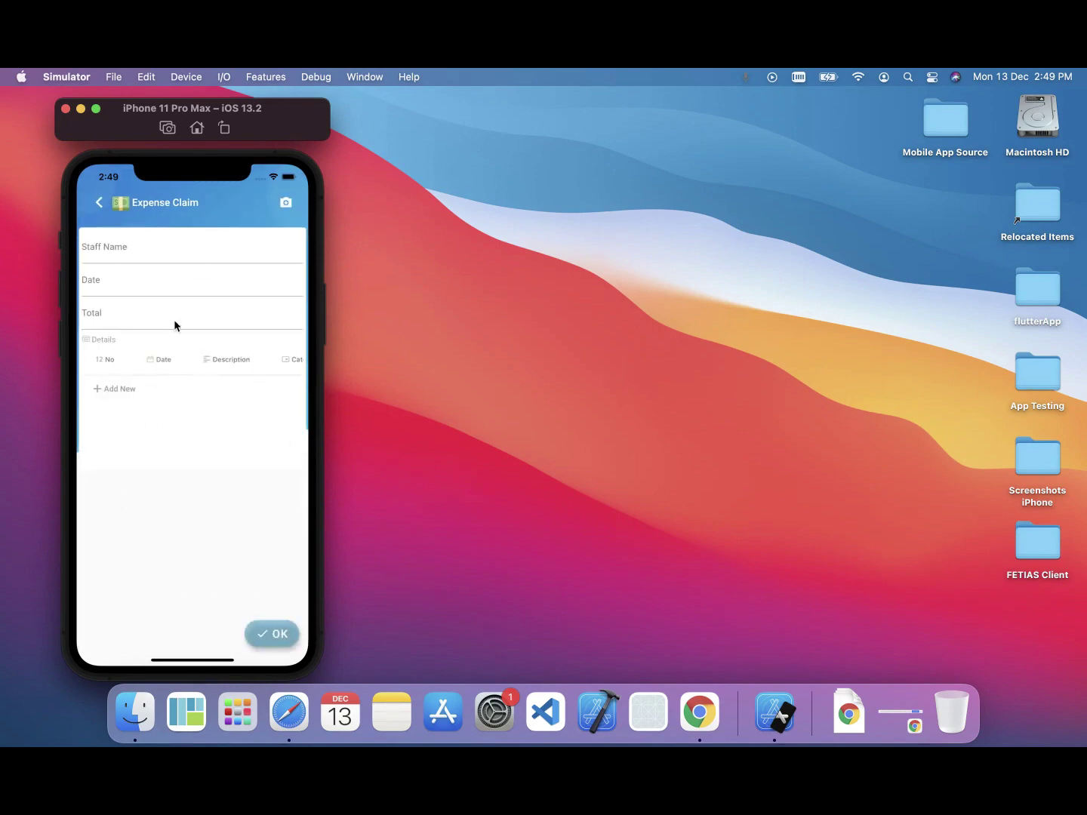
{"action": "left_click", "coordinate": [102, 208]}
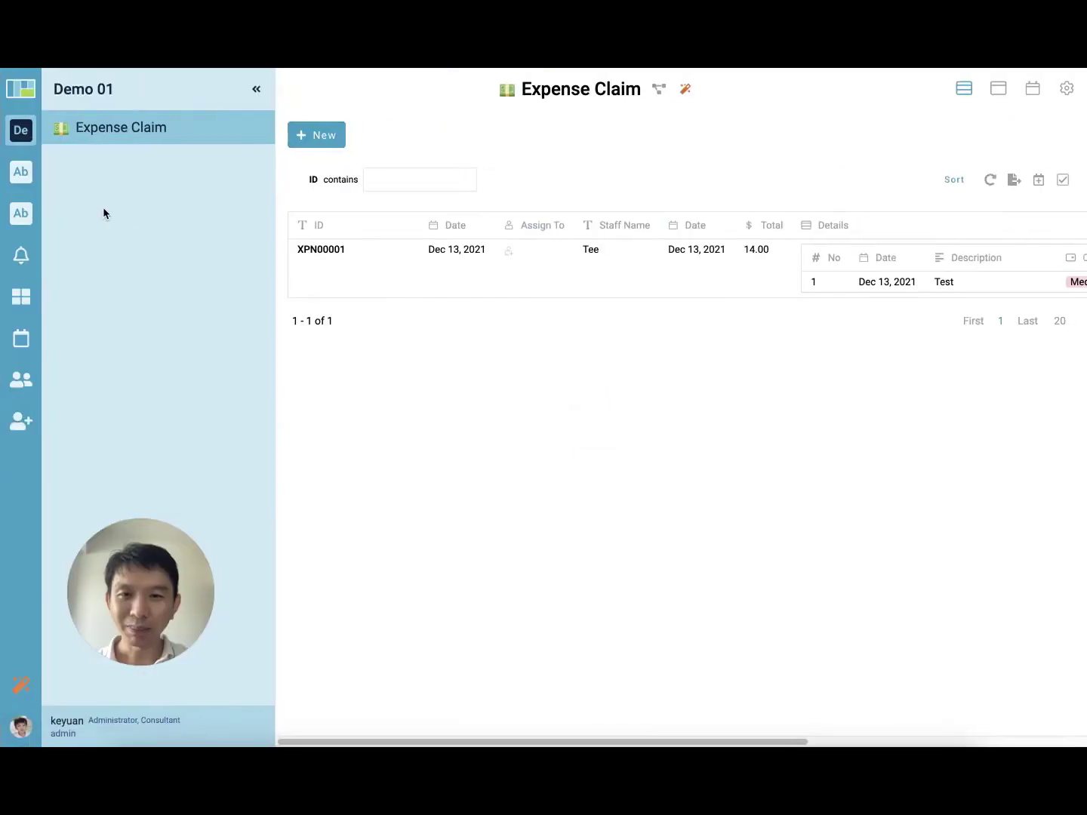
Step: Switch to the Expense Claim module in Studio and start a custom form for the default Create/Edit/View activity
{"action": "mouse_move", "coordinate": [391, 260]}
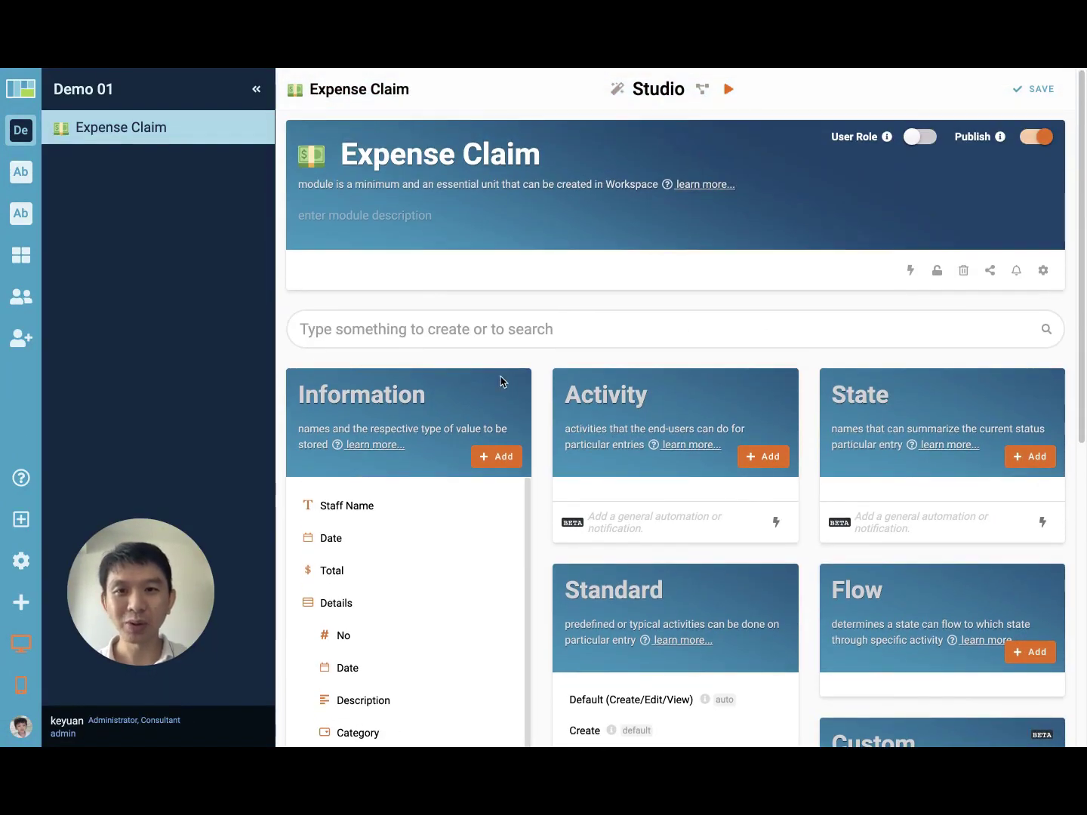
{"action": "scroll", "coordinate": [718, 389], "scroll_direction": "down", "scroll_amount": 2}
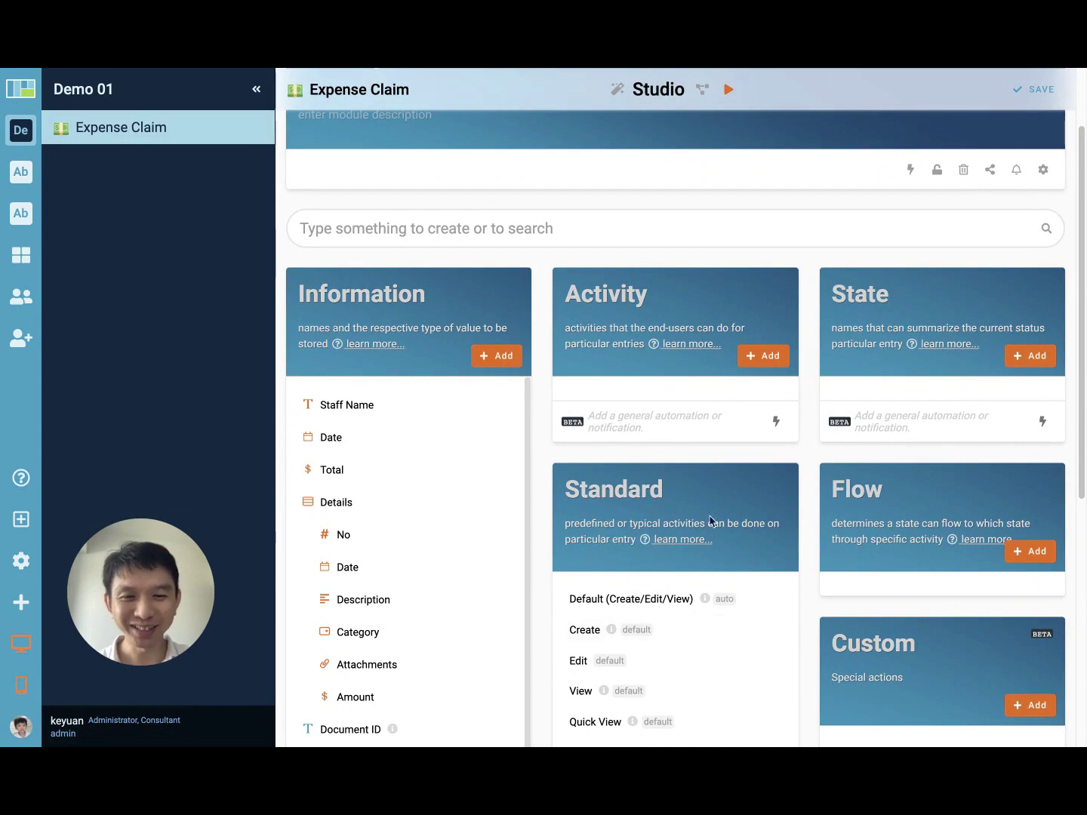
{"action": "scroll", "coordinate": [654, 453], "scroll_direction": "down", "scroll_amount": 2}
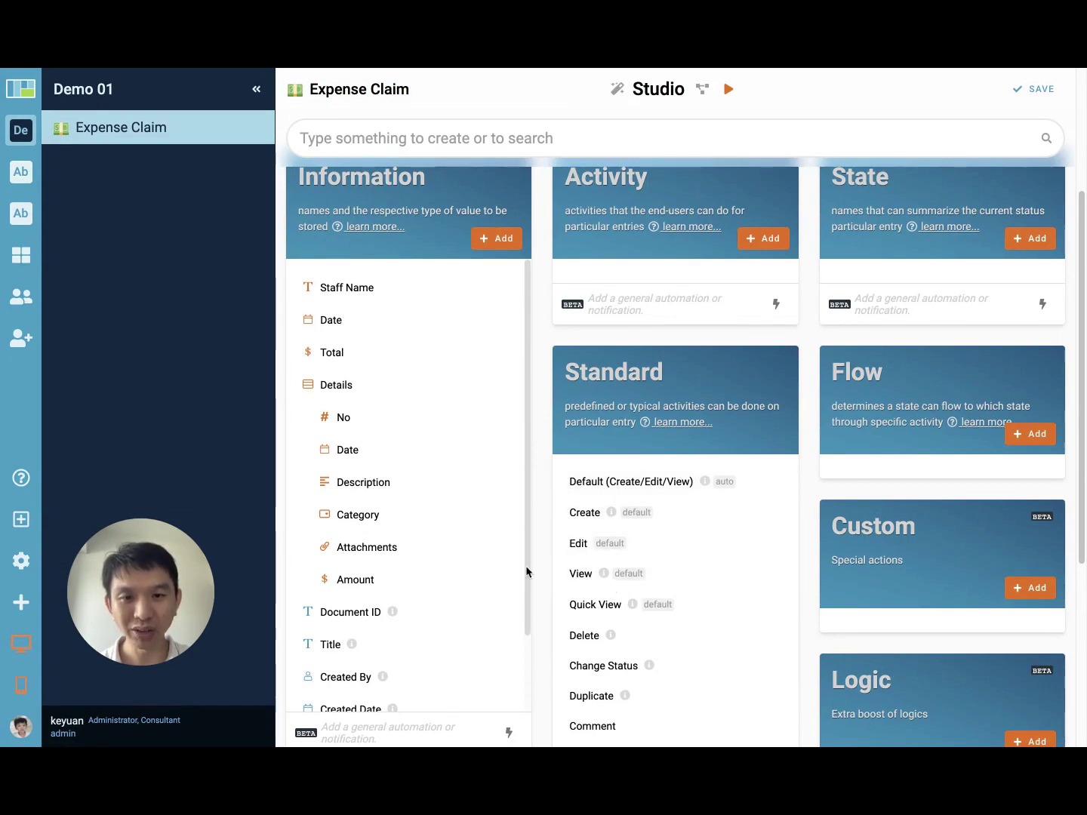
{"action": "left_click", "coordinate": [649, 484]}
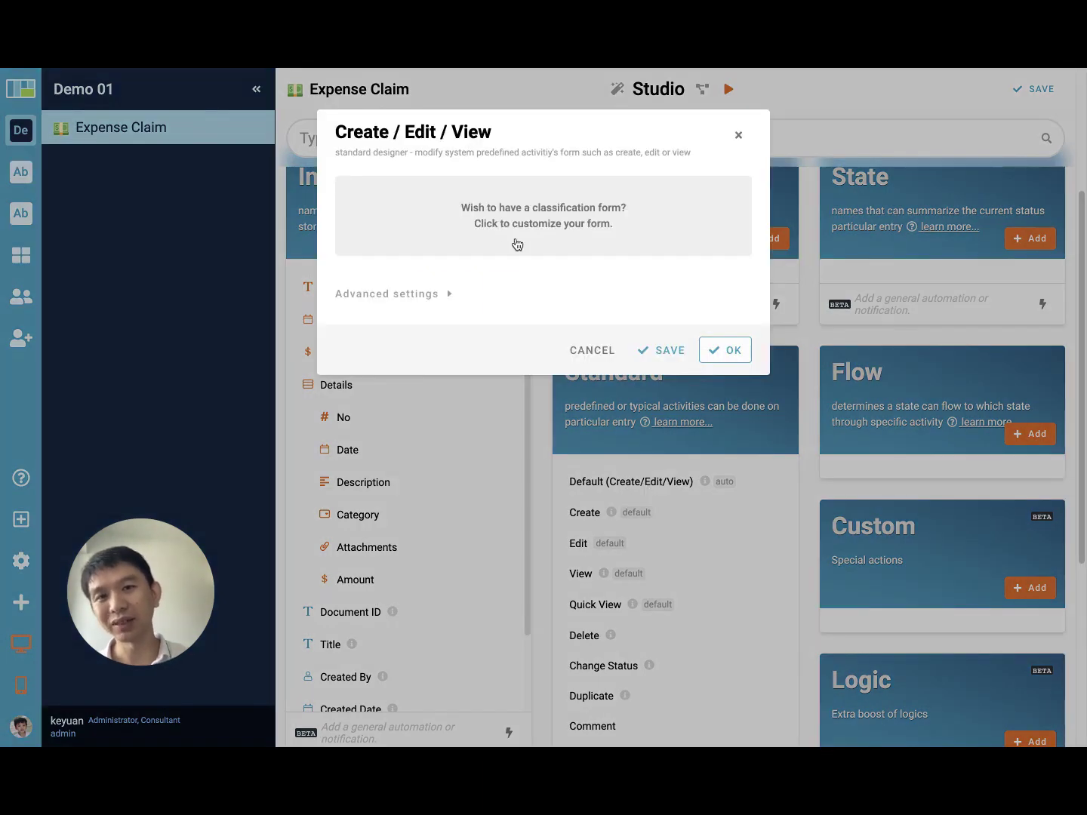
{"action": "left_click", "coordinate": [494, 224]}
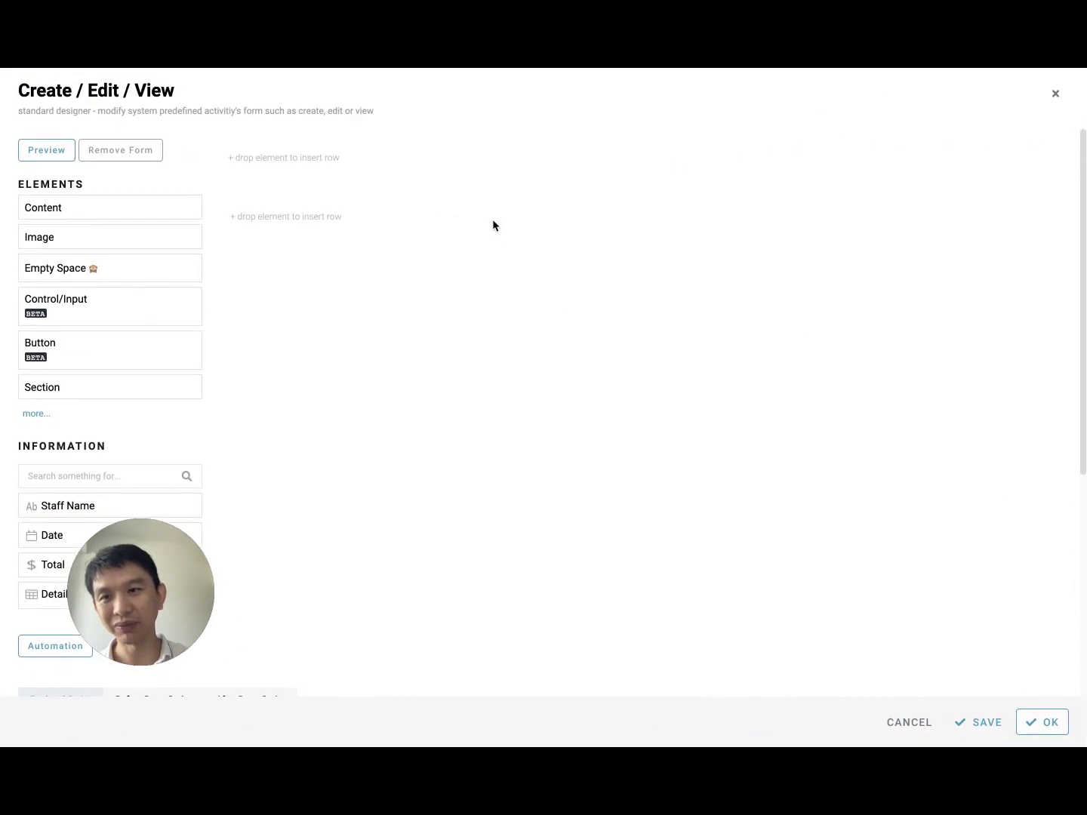
Step: Lay out the form with Staff Name and Date side by side, the Details table beneath them and Total in the last row
{"action": "left_click_drag", "start_coordinate": [44, 502], "coordinate": [290, 189]}
{"action": "left_click_drag", "start_coordinate": [45, 534], "coordinate": [733, 185]}
{"action": "left_click_drag", "start_coordinate": [34, 593], "coordinate": [280, 232]}
{"action": "left_click_drag", "start_coordinate": [31, 566], "coordinate": [301, 493]}
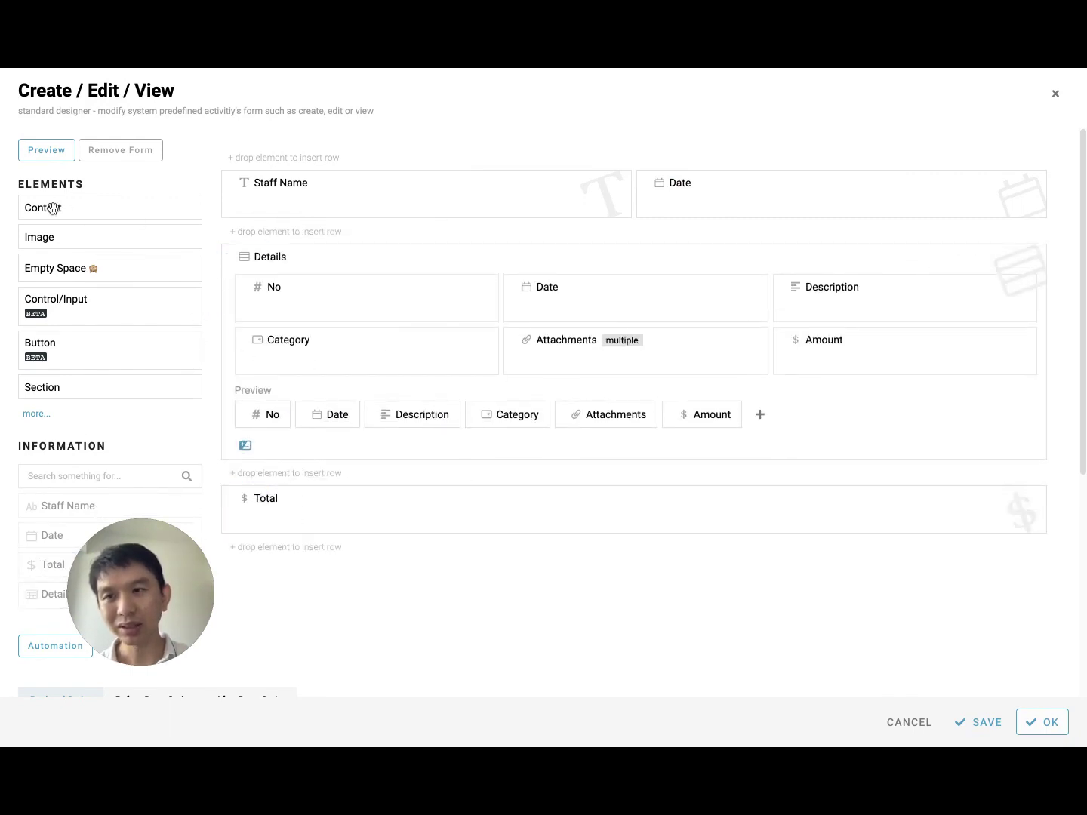
Step: Add a Content element above Staff Name reading "Please submit your claim by 25th of every month for the next payment cycle"
{"action": "left_click_drag", "start_coordinate": [52, 207], "coordinate": [289, 187]}
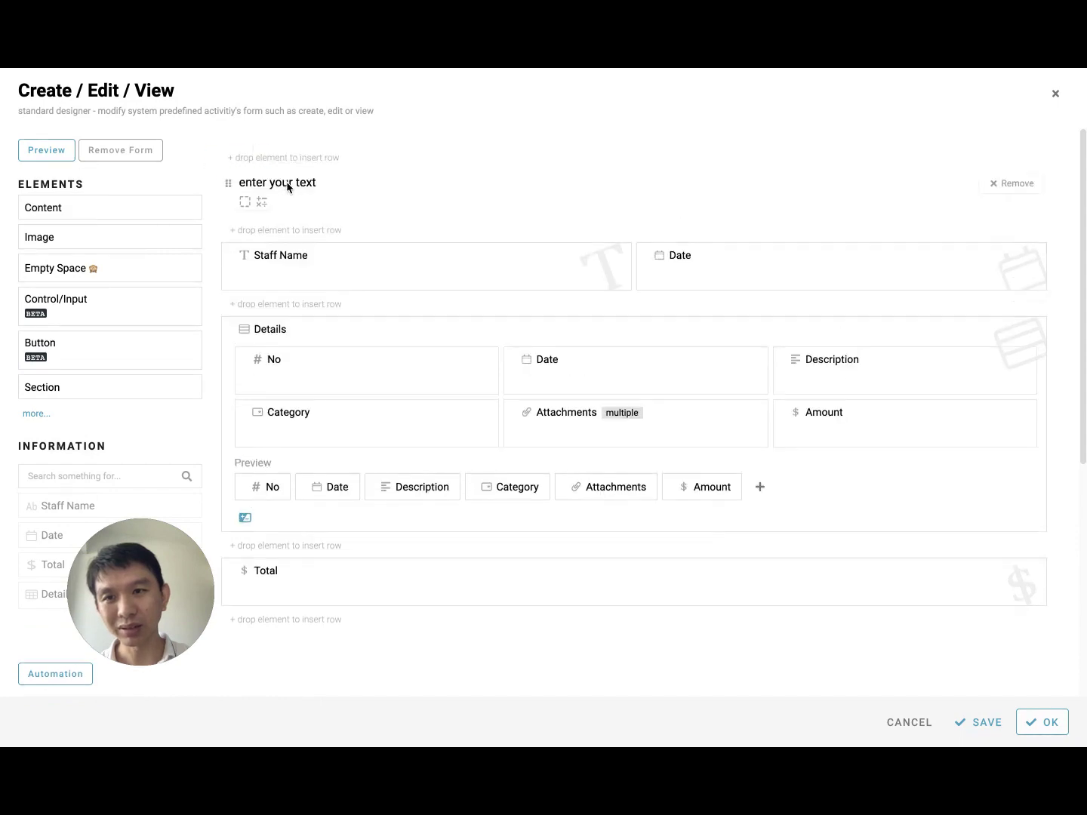
{"action": "double_click", "coordinate": [308, 185]}
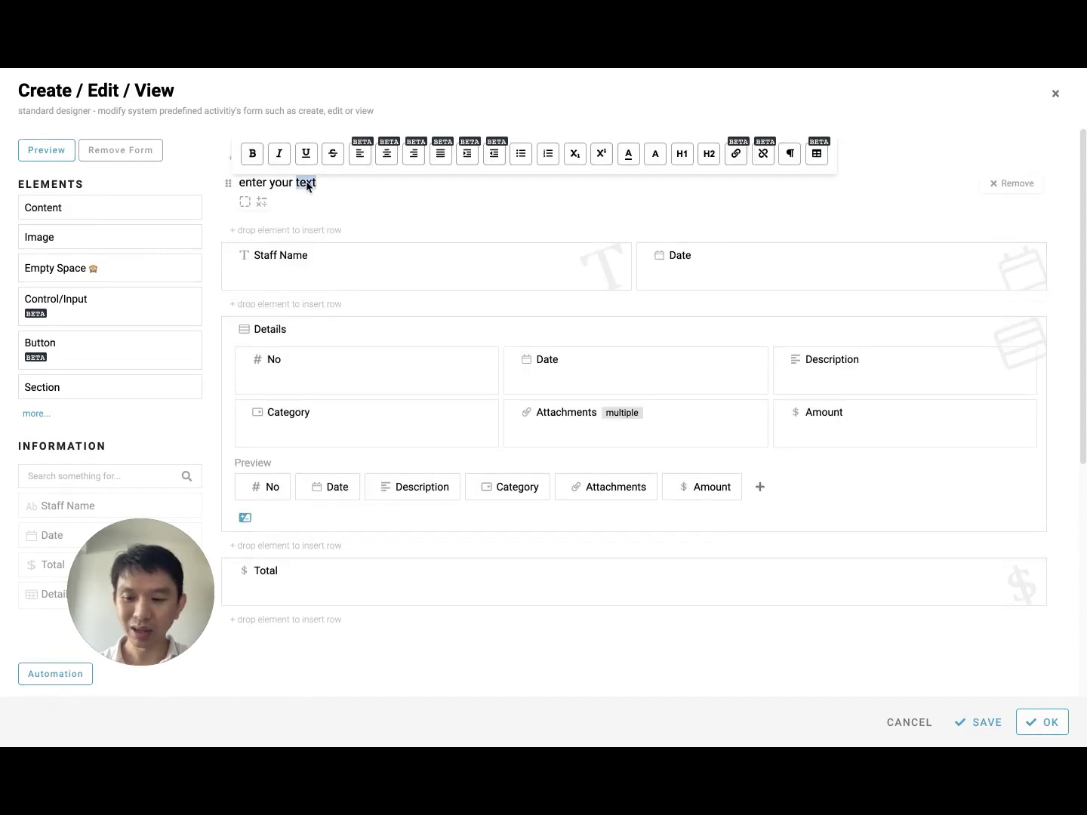
{"action": "triple_click", "coordinate": [308, 185]}
{"action": "type", "text": "Please subm"}
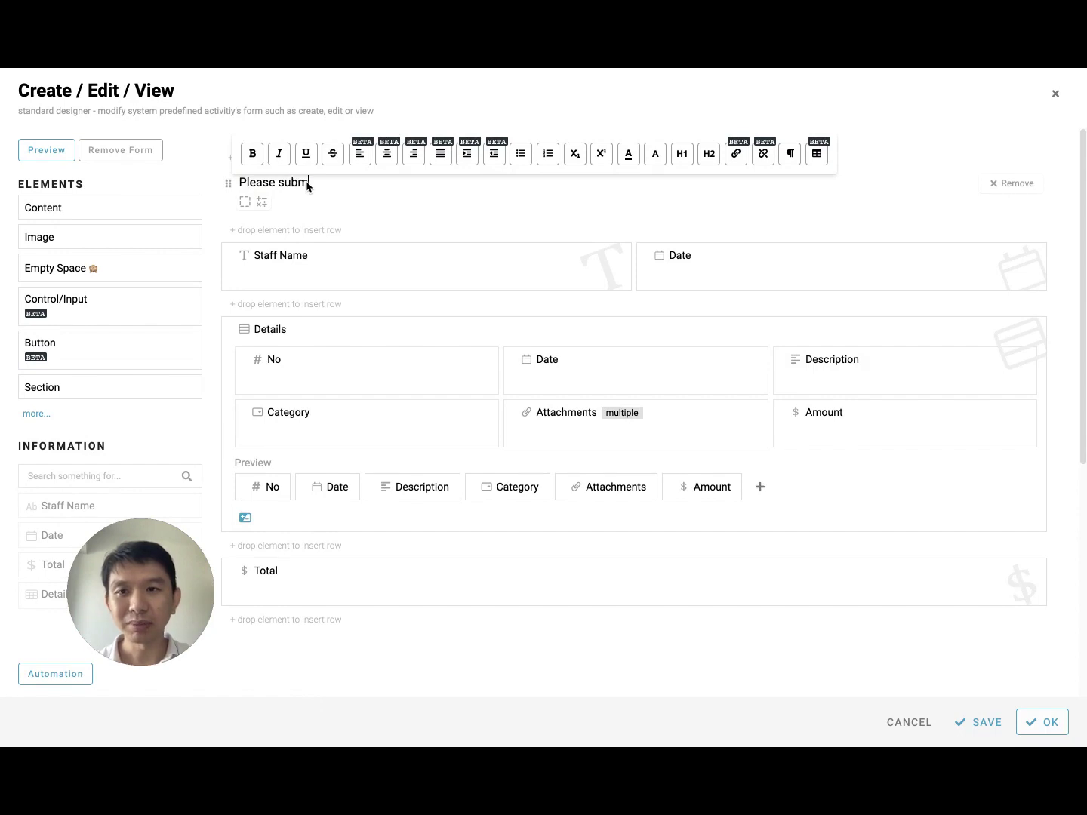
{"action": "type", "text": "it your claim by"}
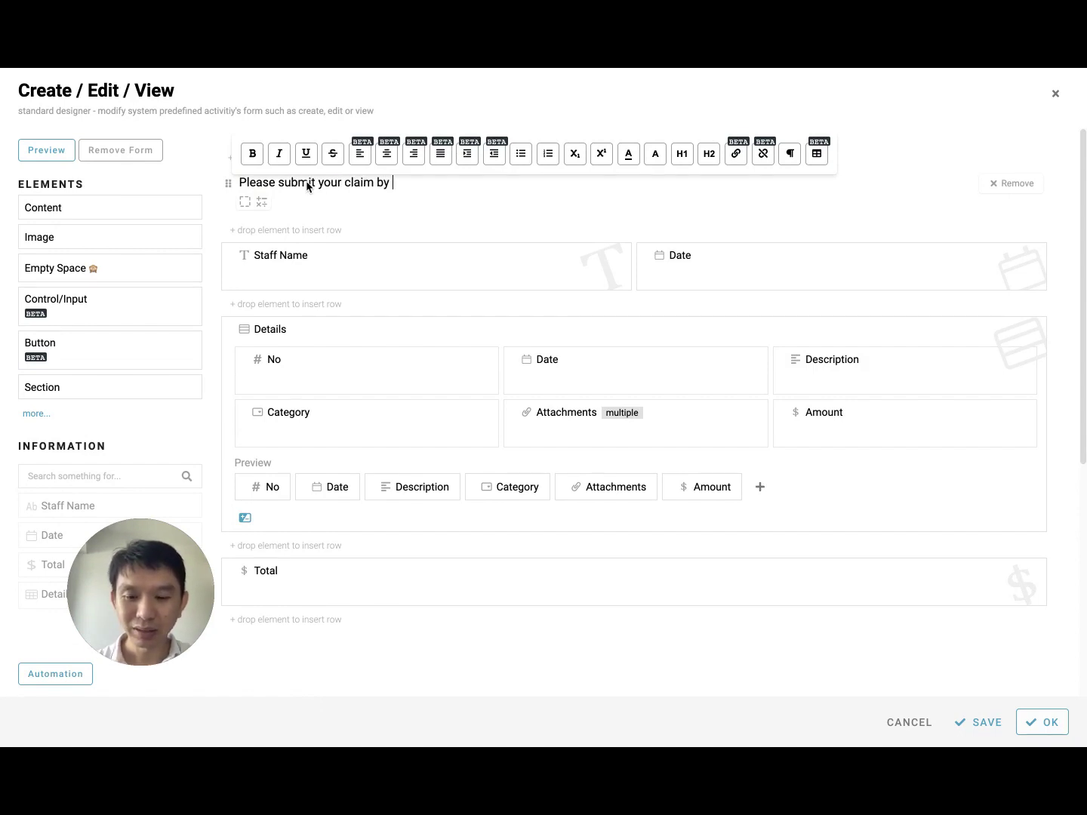
{"action": "type", "text": " 25th o"}
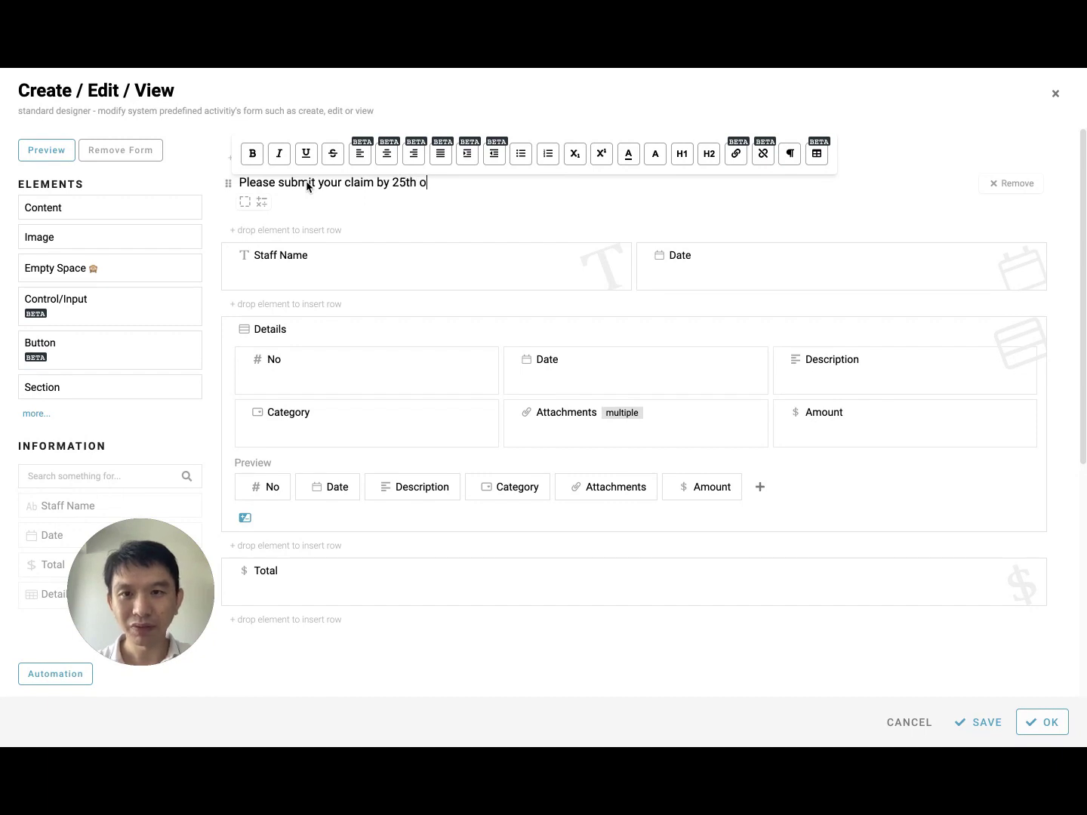
{"action": "type", "text": "f every "}
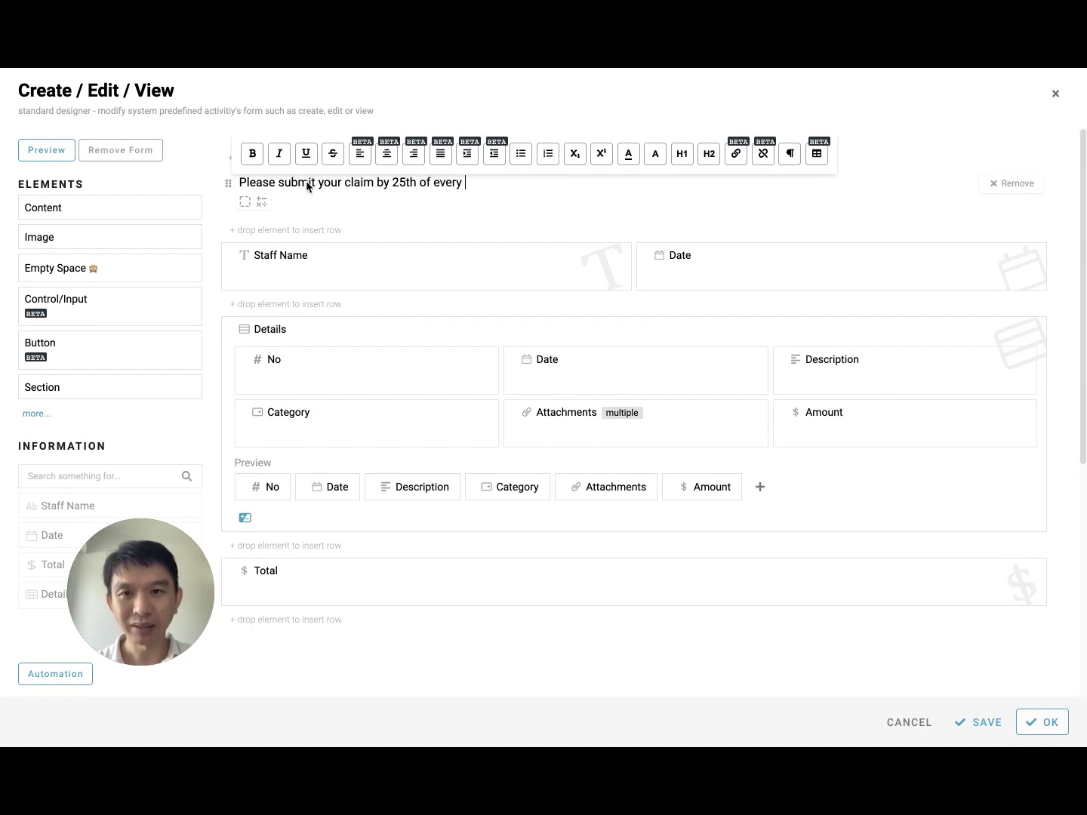
{"action": "type", "text": "month for "}
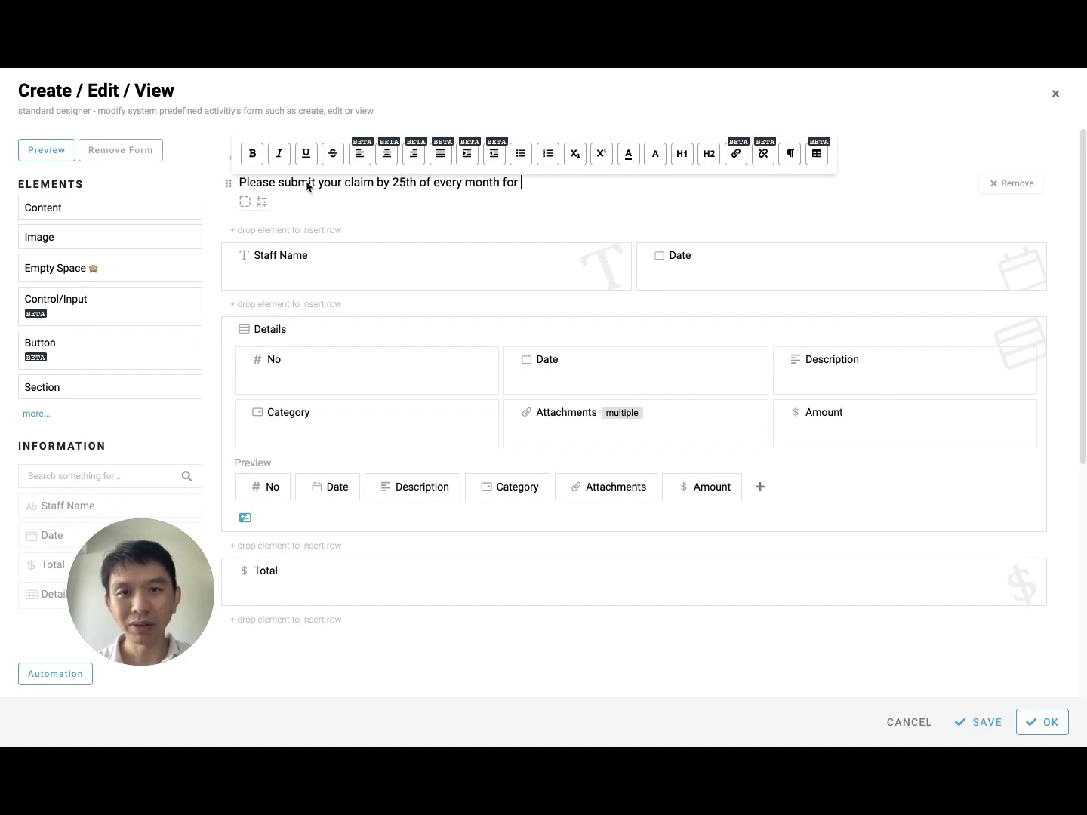
{"action": "type", "text": "the next payment cycle"}
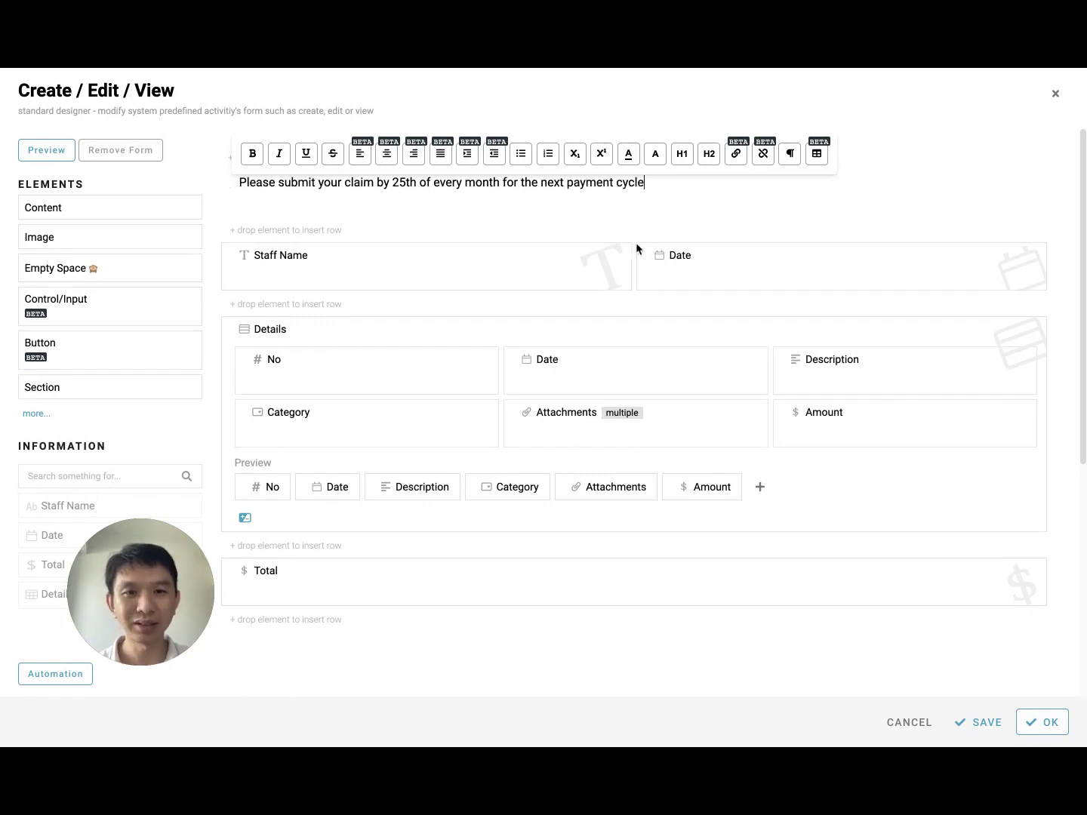
Step: Make the Date field above the Details table read-only with the formula DateTime.Today, and make Staff Name required
{"action": "left_click", "coordinate": [727, 277]}
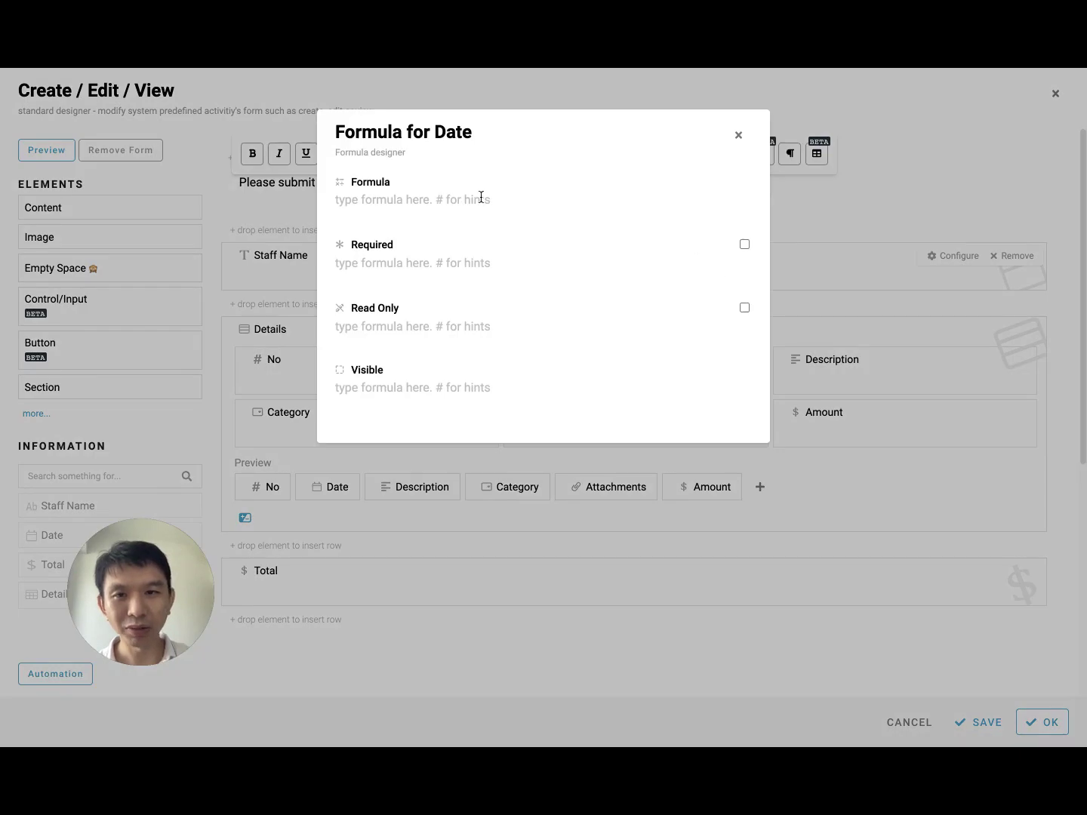
{"action": "type", "text": "DateTime"}
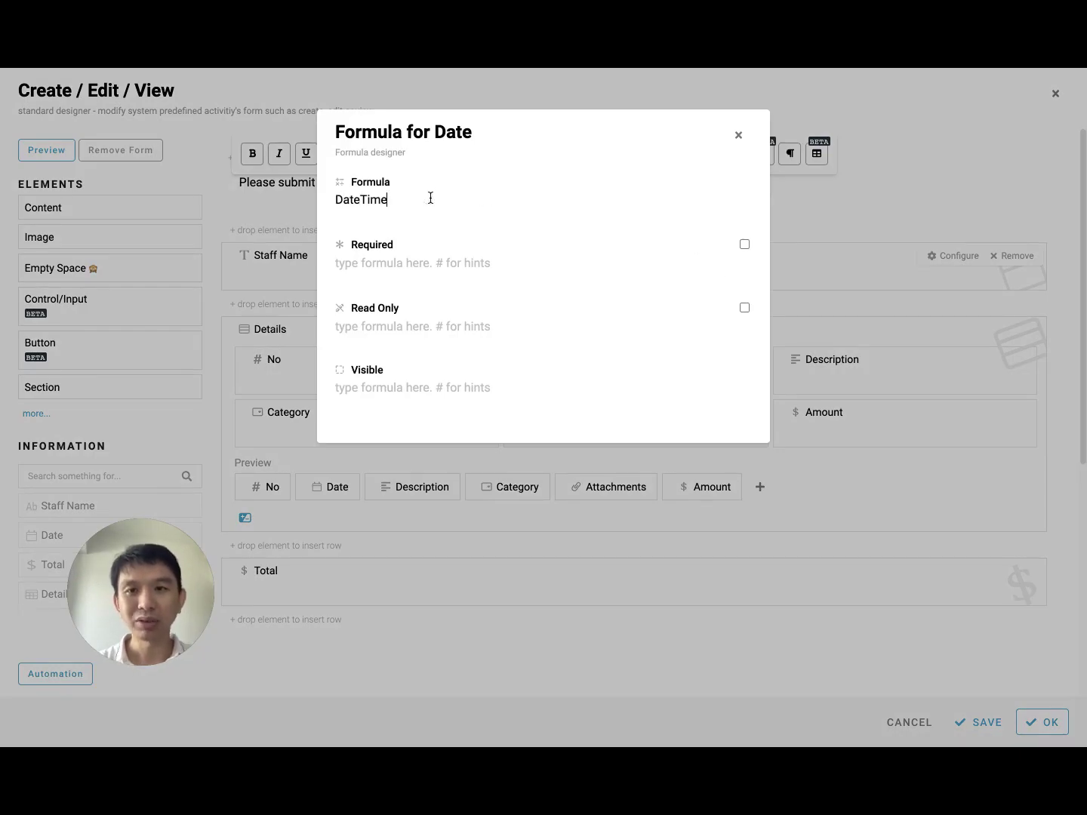
{"action": "type", "text": ".No"}
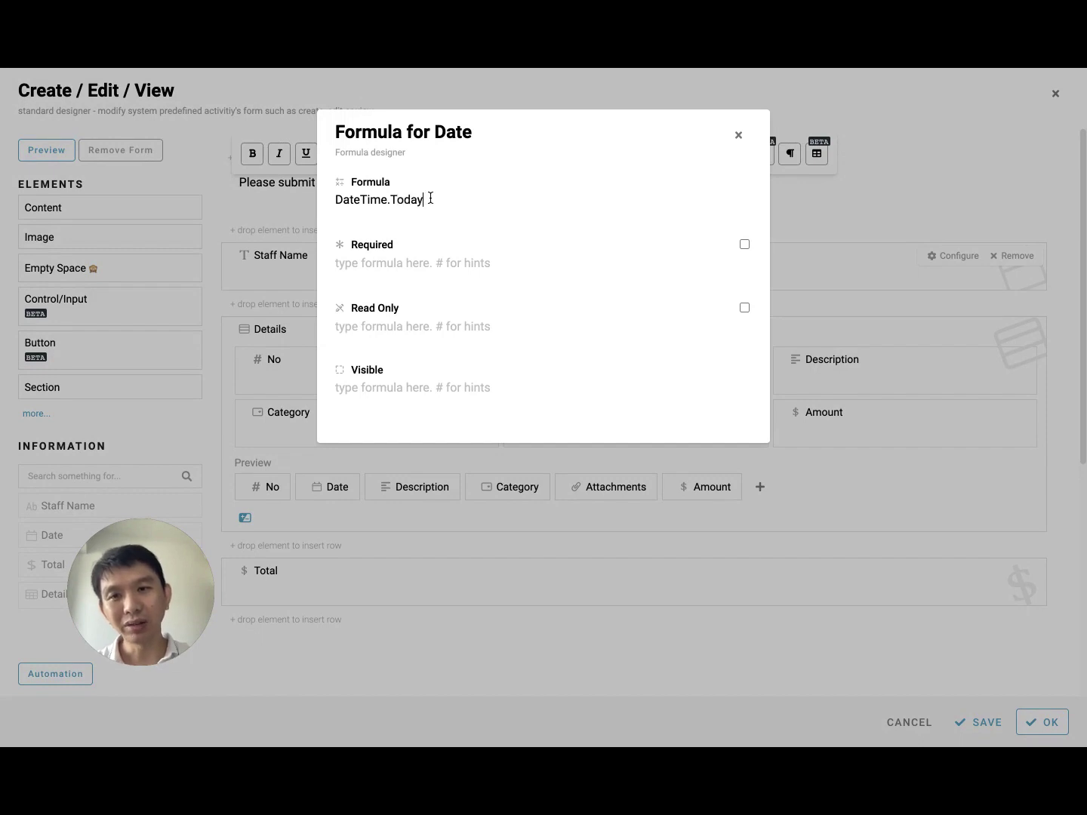
{"action": "left_click", "coordinate": [737, 135]}
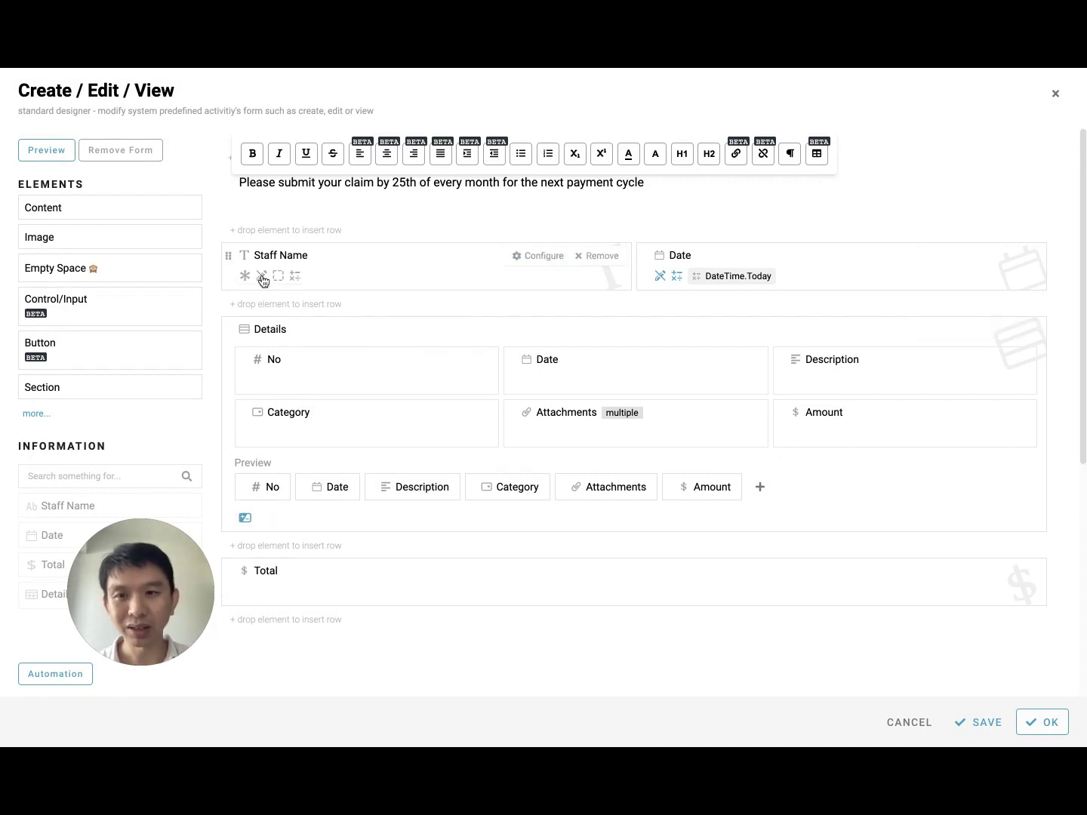
{"action": "left_click", "coordinate": [244, 276]}
Step: Make the No field in the Details table read-only and give it the formula rowNumber()
{"action": "mouse_move", "coordinate": [283, 370]}
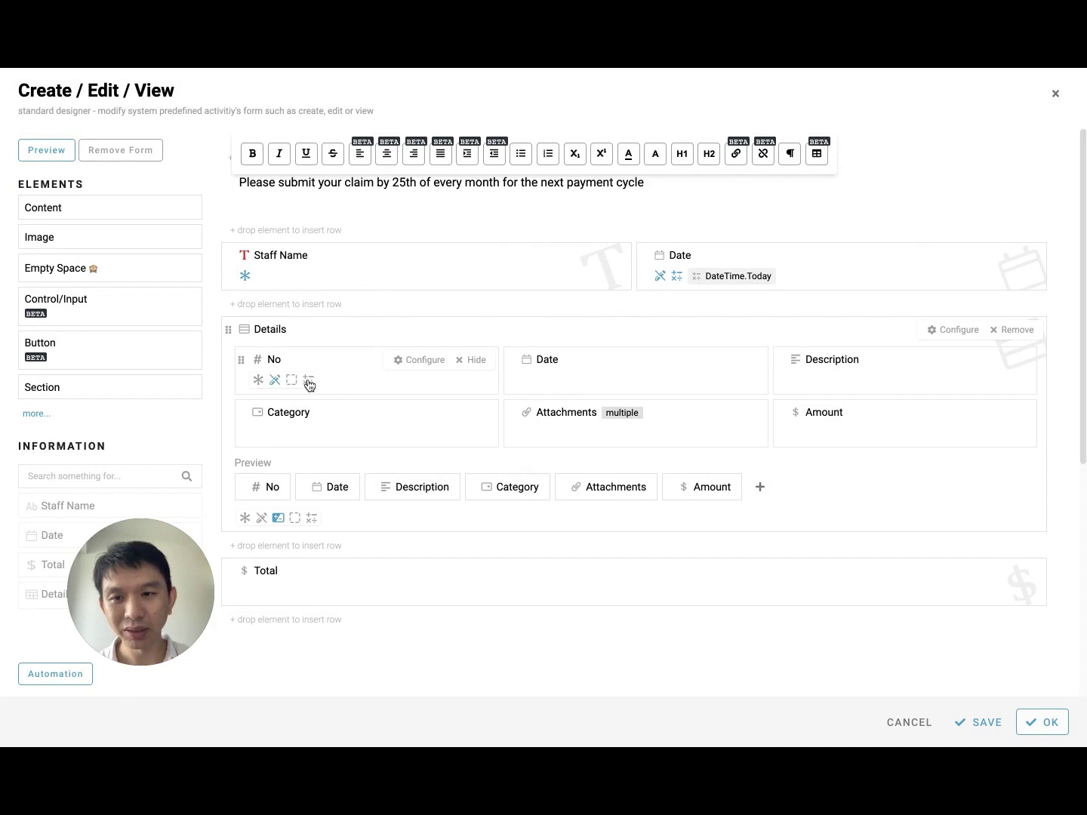
{"action": "left_click", "coordinate": [309, 381]}
{"action": "type", "text": "rom"}
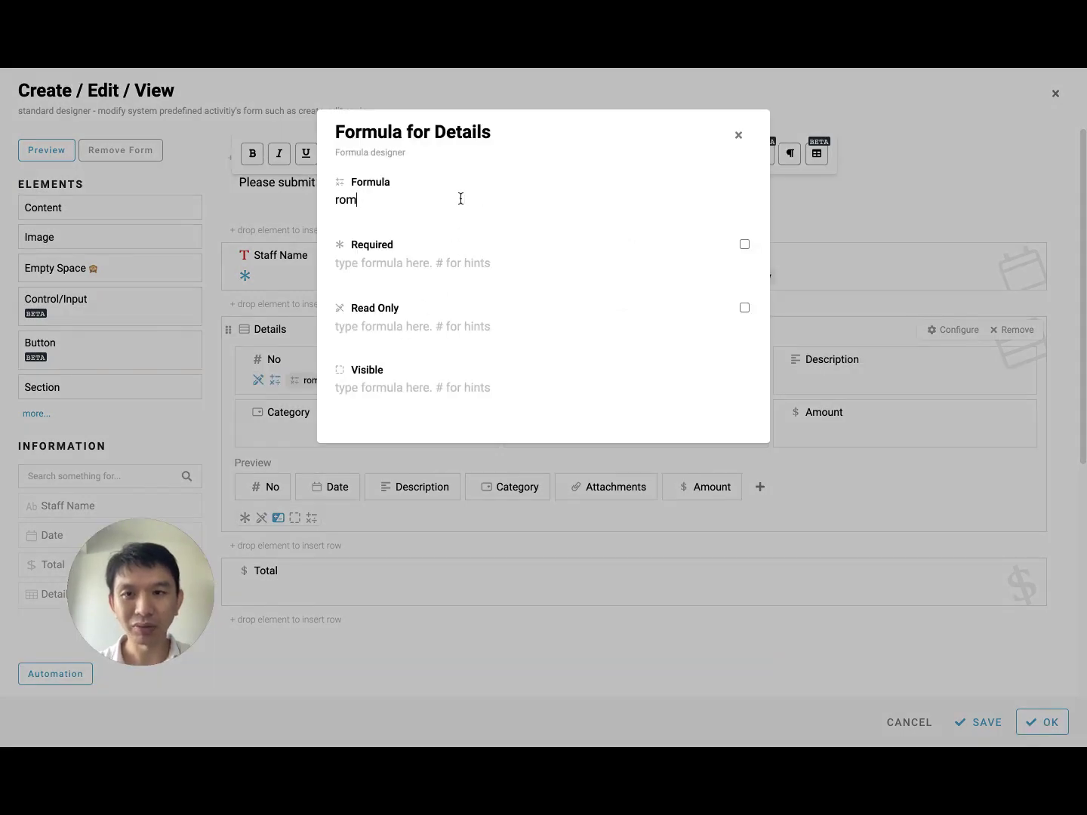
{"action": "type", "text": "Number("}
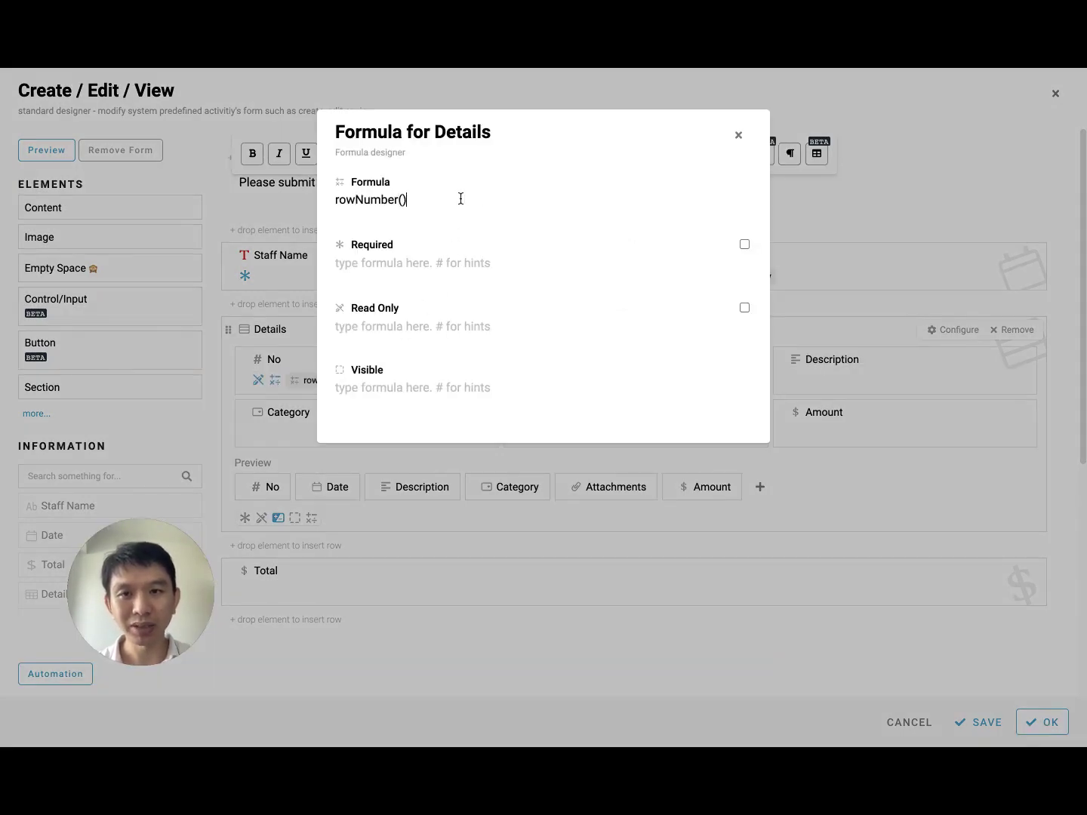
{"action": "left_click", "coordinate": [738, 135]}
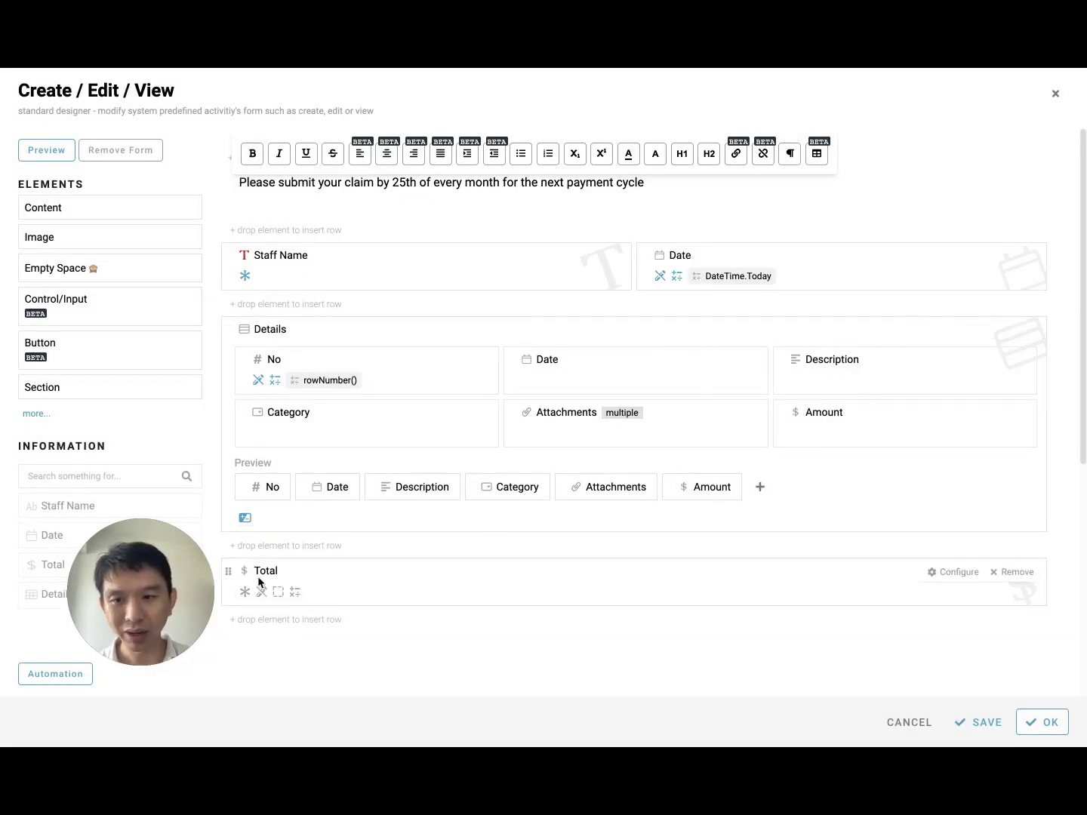
Step: Make the Total field read-only with the formula sum(Form's Details's Amount), and save the form and the module
{"action": "left_click", "coordinate": [295, 593]}
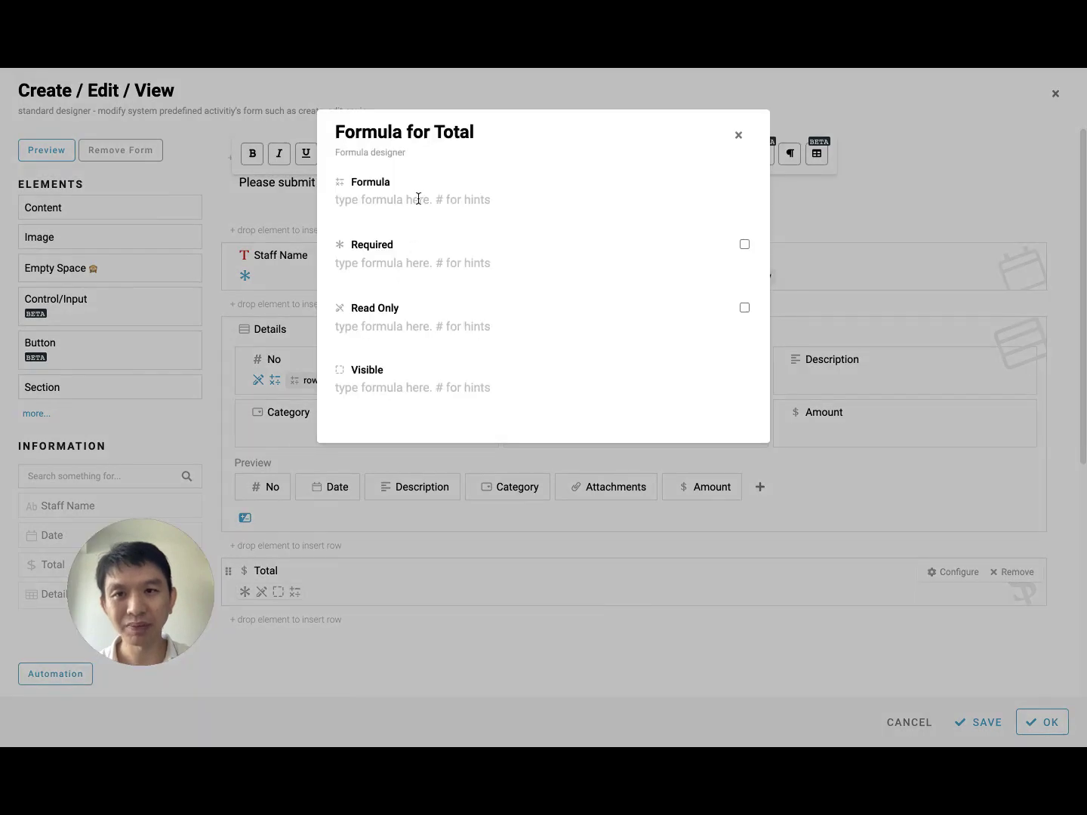
{"action": "type", "text": "sum("}
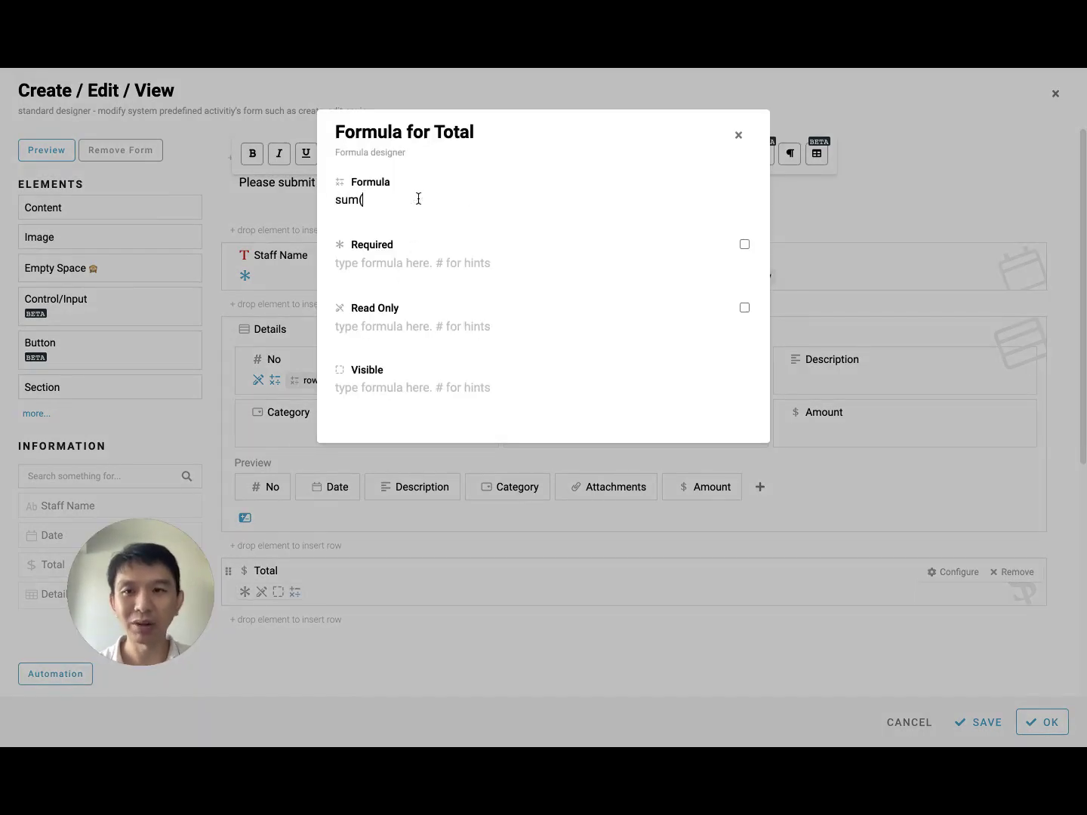
{"action": "type", "text": "#"}
{"action": "key", "text": "Return"}
{"action": "type", "text": "#"}
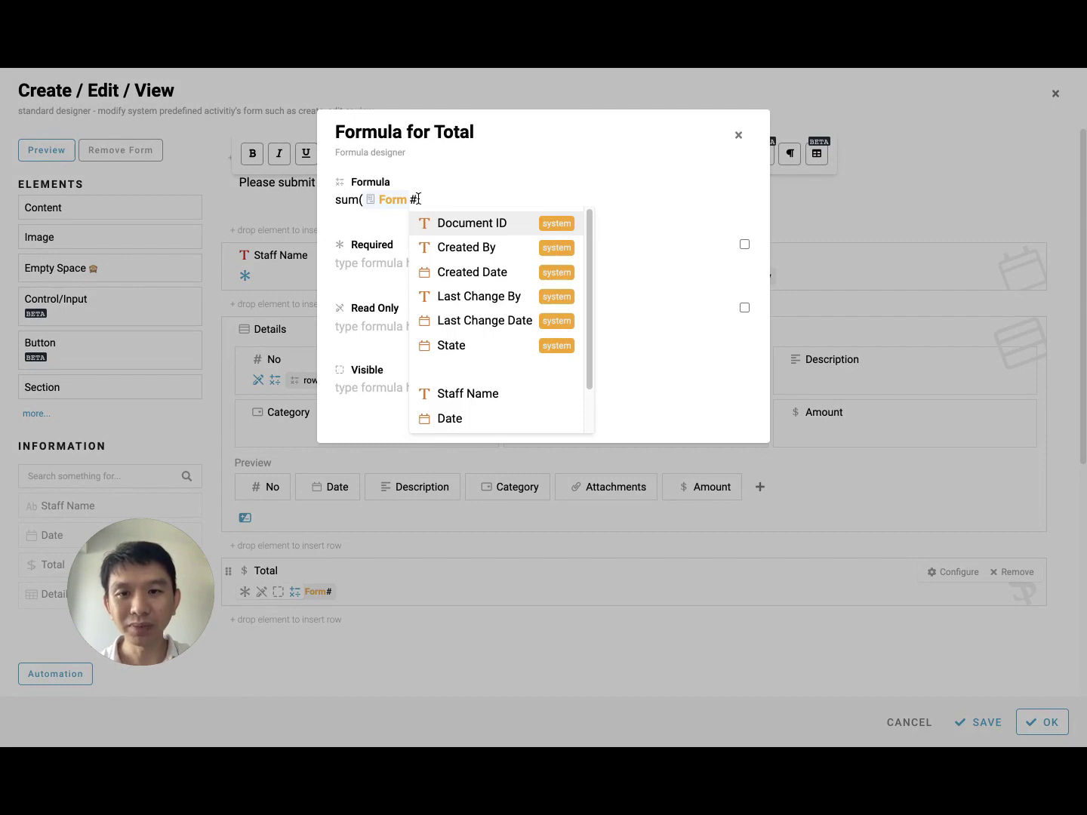
{"action": "type", "text": "det"}
{"action": "key", "text": "Return"}
{"action": "type", "text": "#"}
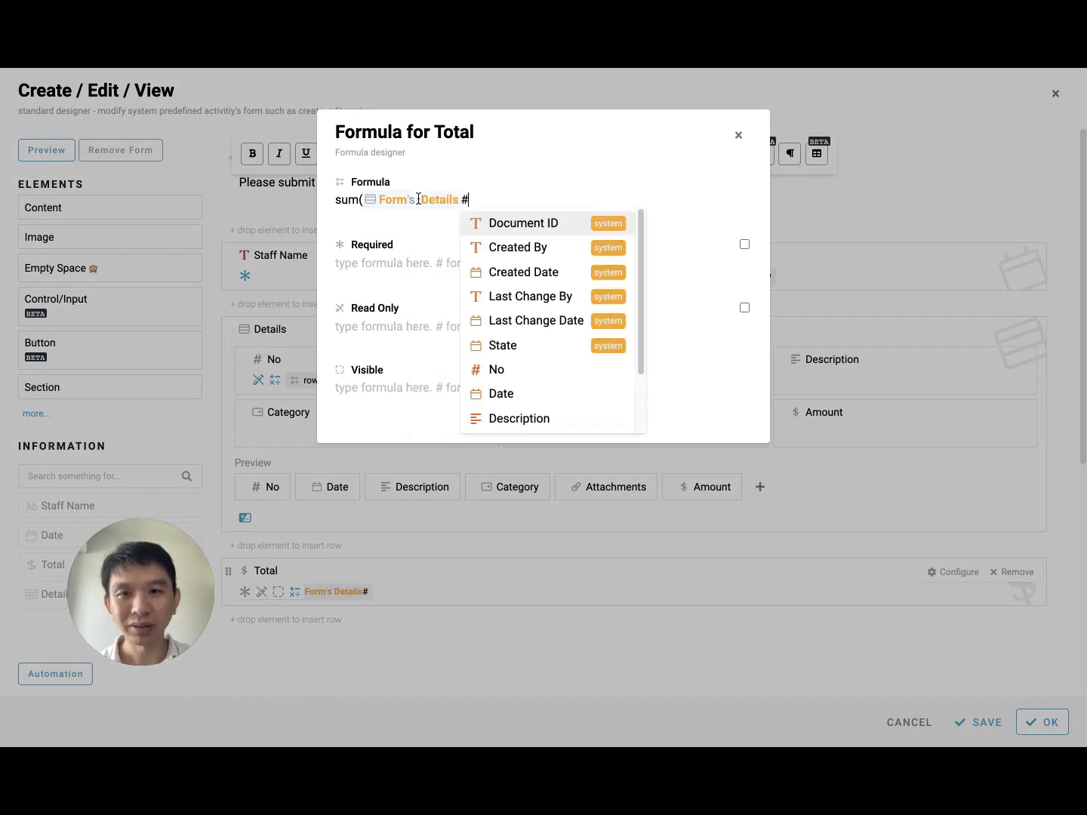
{"action": "type", "text": "amo"}
{"action": "key", "text": "Return"}
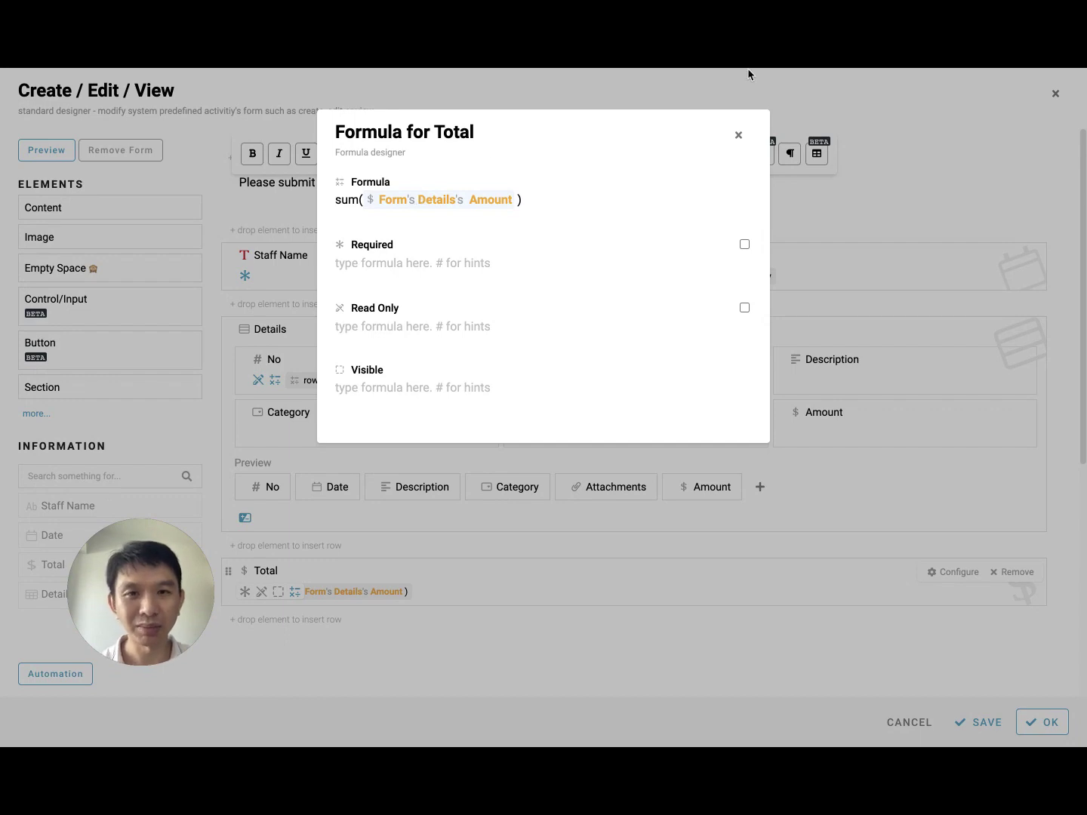
{"action": "left_click", "coordinate": [738, 134]}
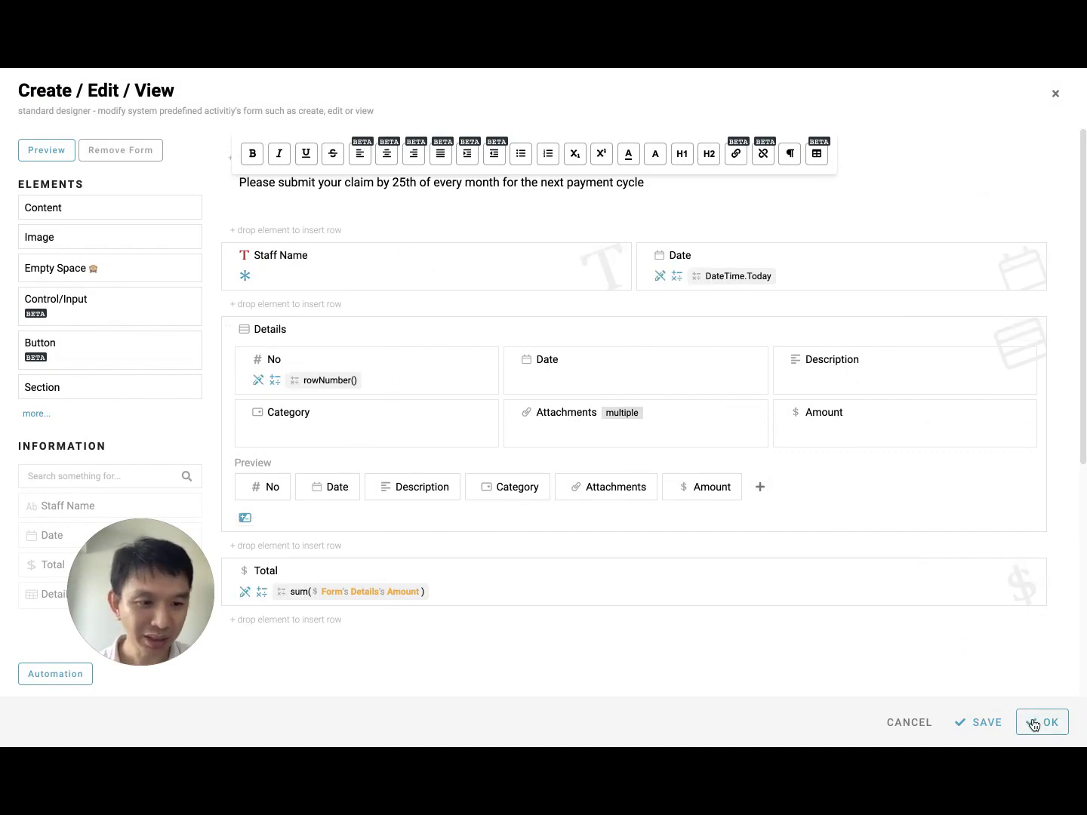
{"action": "left_click", "coordinate": [1041, 722]}
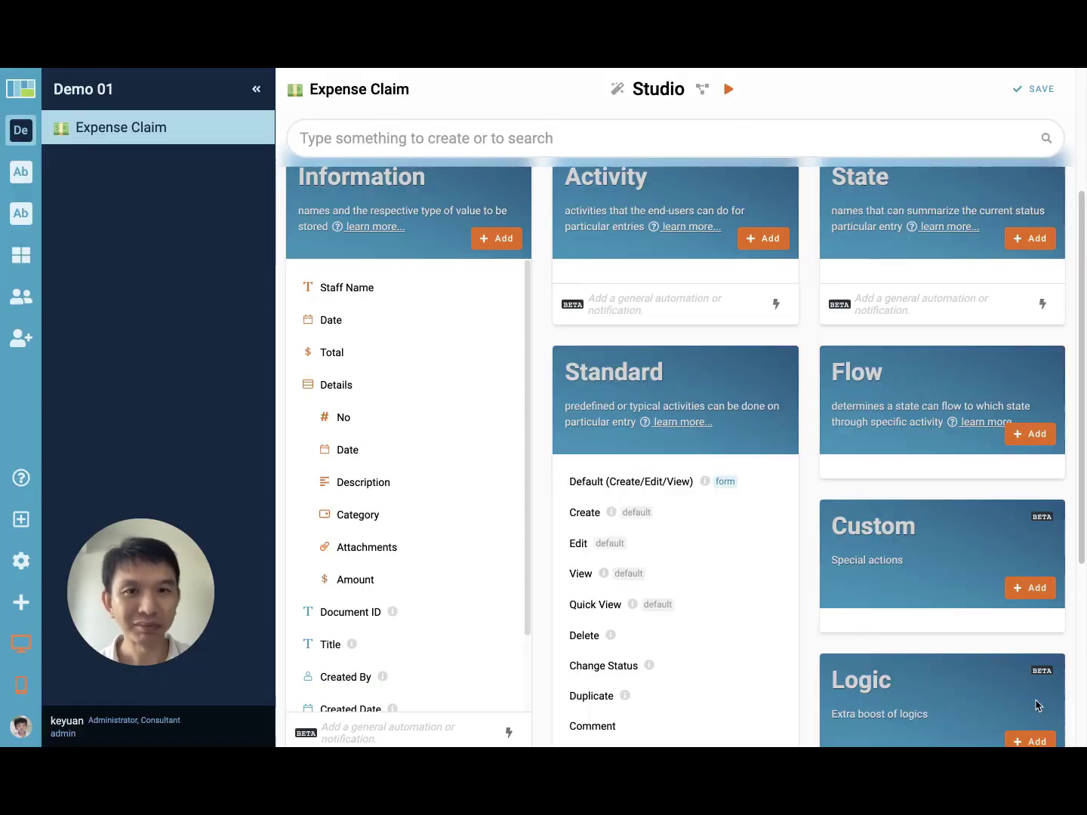
{"action": "left_click", "coordinate": [1041, 90]}
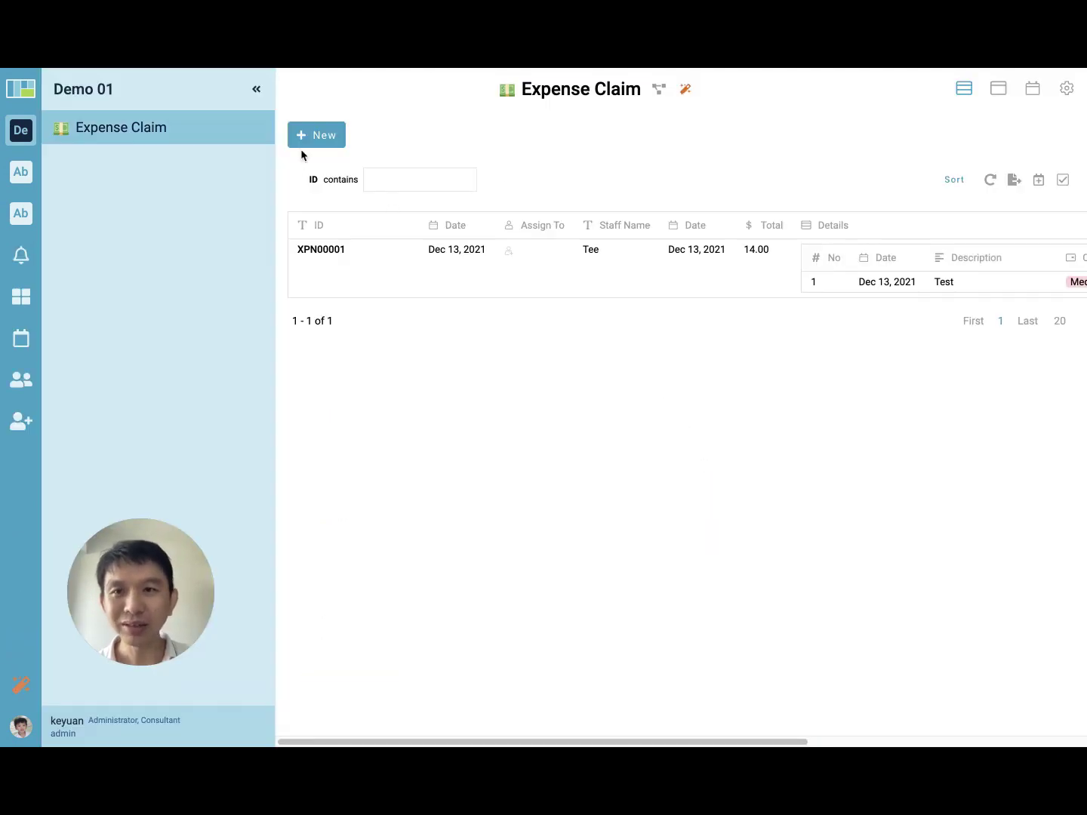
Step: Create a new expense claim with the staff's name and a detail line dated Dec 13, 2021: description Test, category Medical, amount 35
{"action": "left_click", "coordinate": [302, 134]}
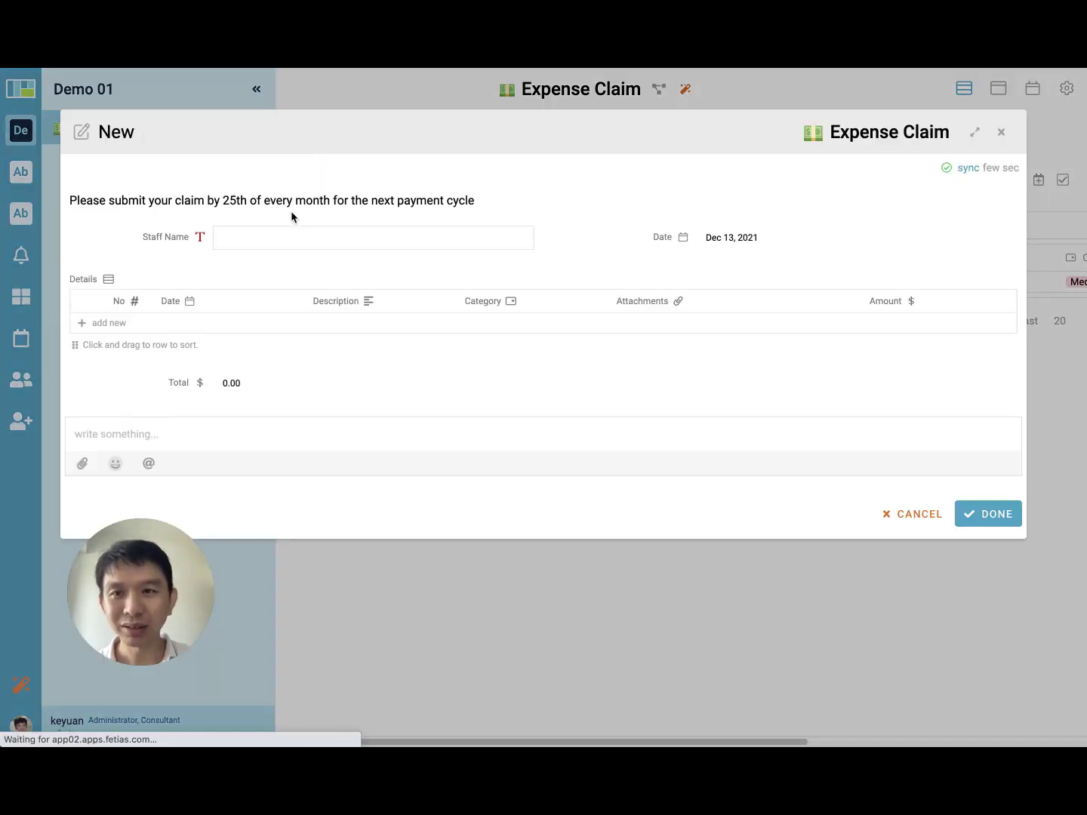
{"action": "left_click", "coordinate": [375, 237]}
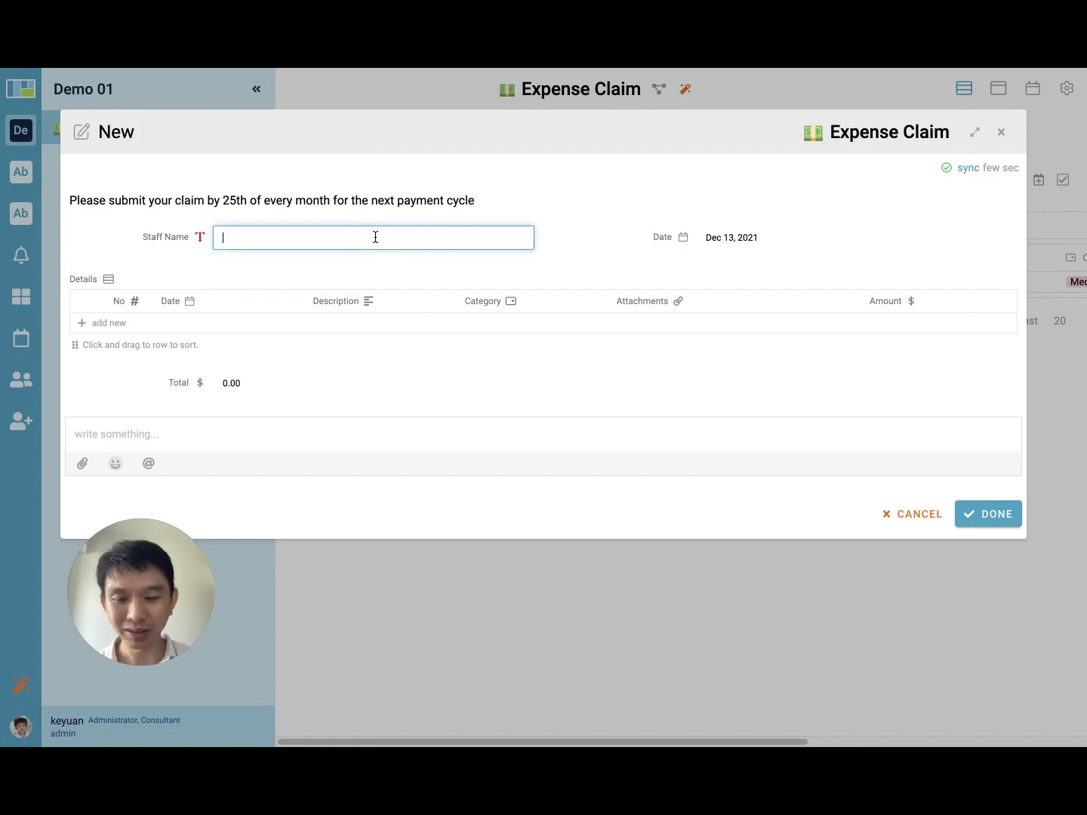
{"action": "left_click", "coordinate": [268, 329]}
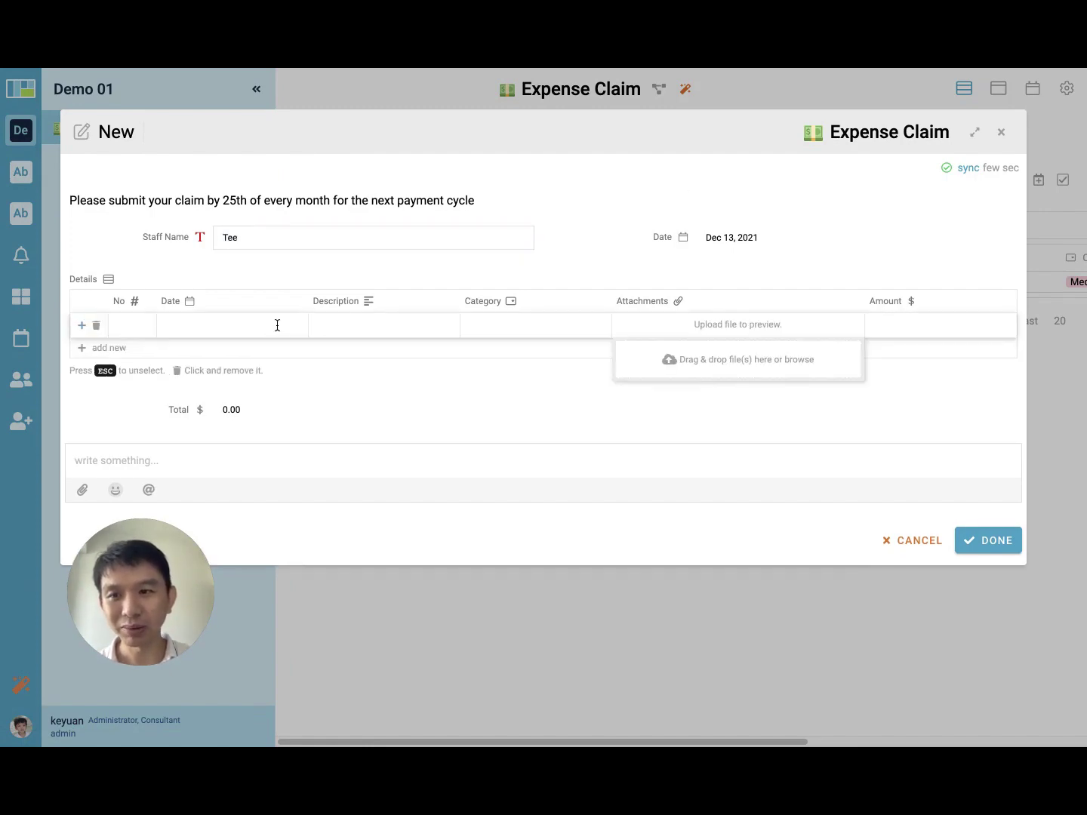
{"action": "left_click", "coordinate": [264, 324]}
{"action": "left_click", "coordinate": [642, 428]}
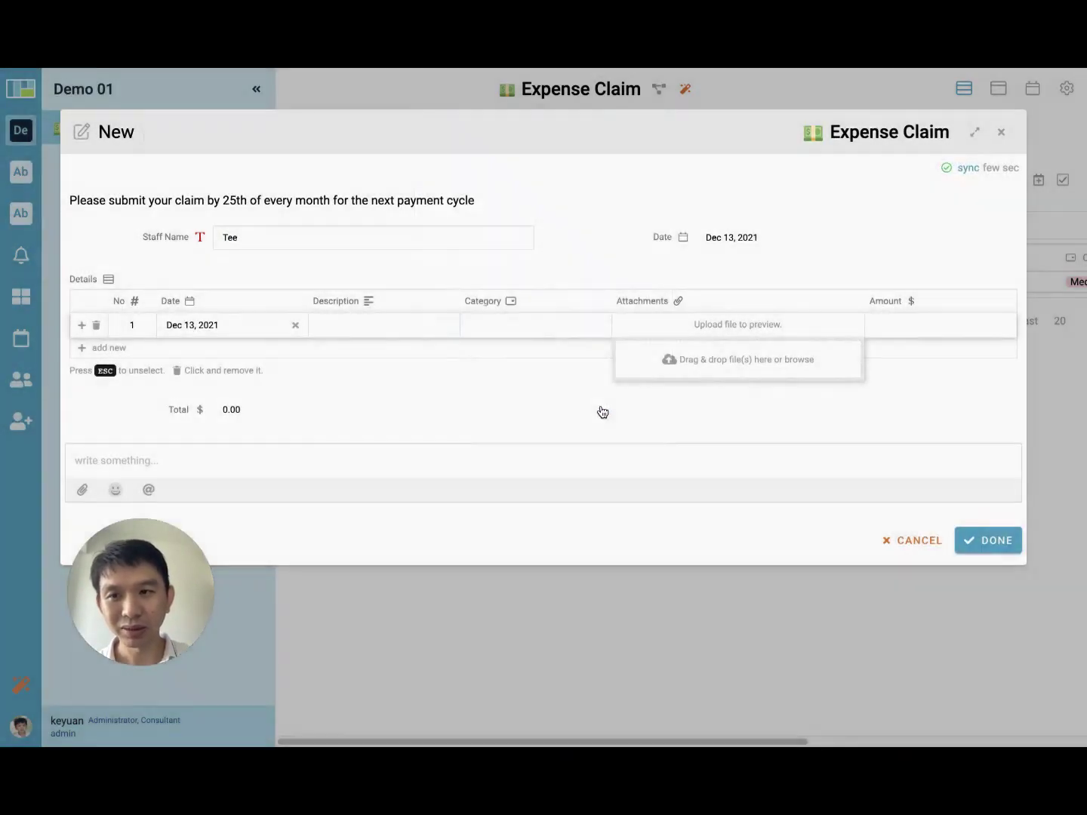
{"action": "left_click", "coordinate": [403, 330]}
{"action": "type", "text": "Test"}
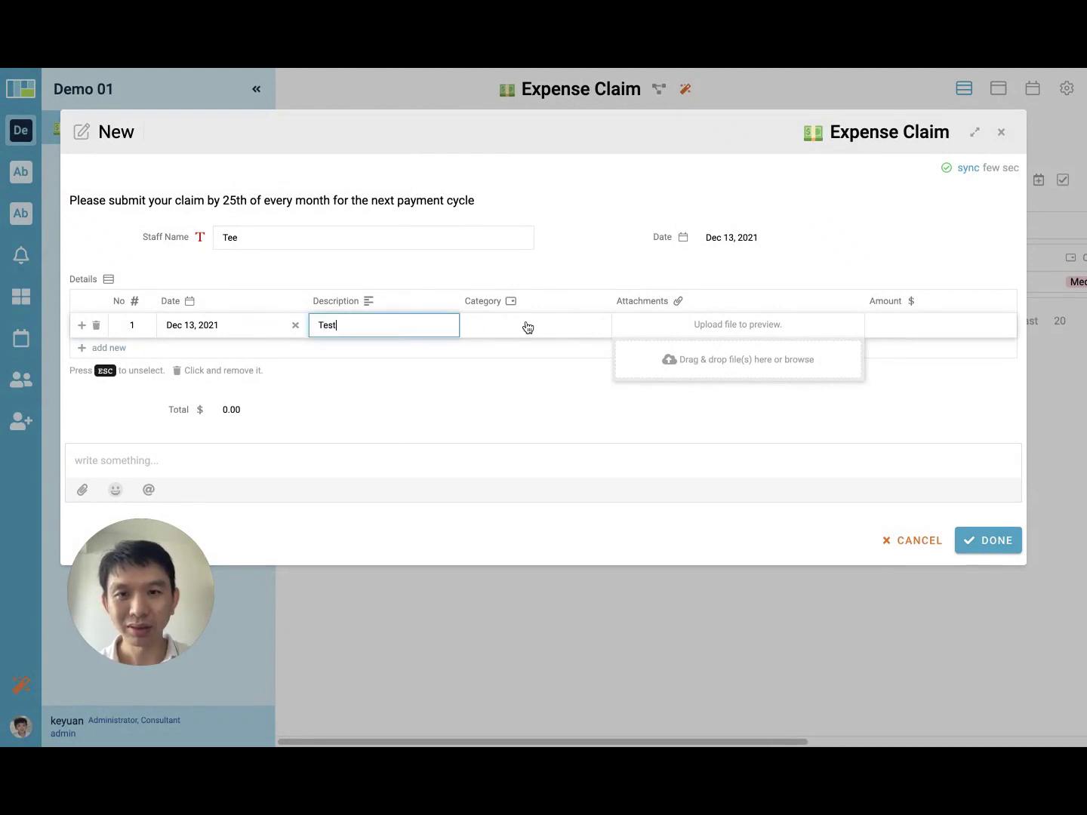
{"action": "left_click", "coordinate": [526, 326]}
{"action": "left_click", "coordinate": [521, 352]}
{"action": "left_click", "coordinate": [928, 328]}
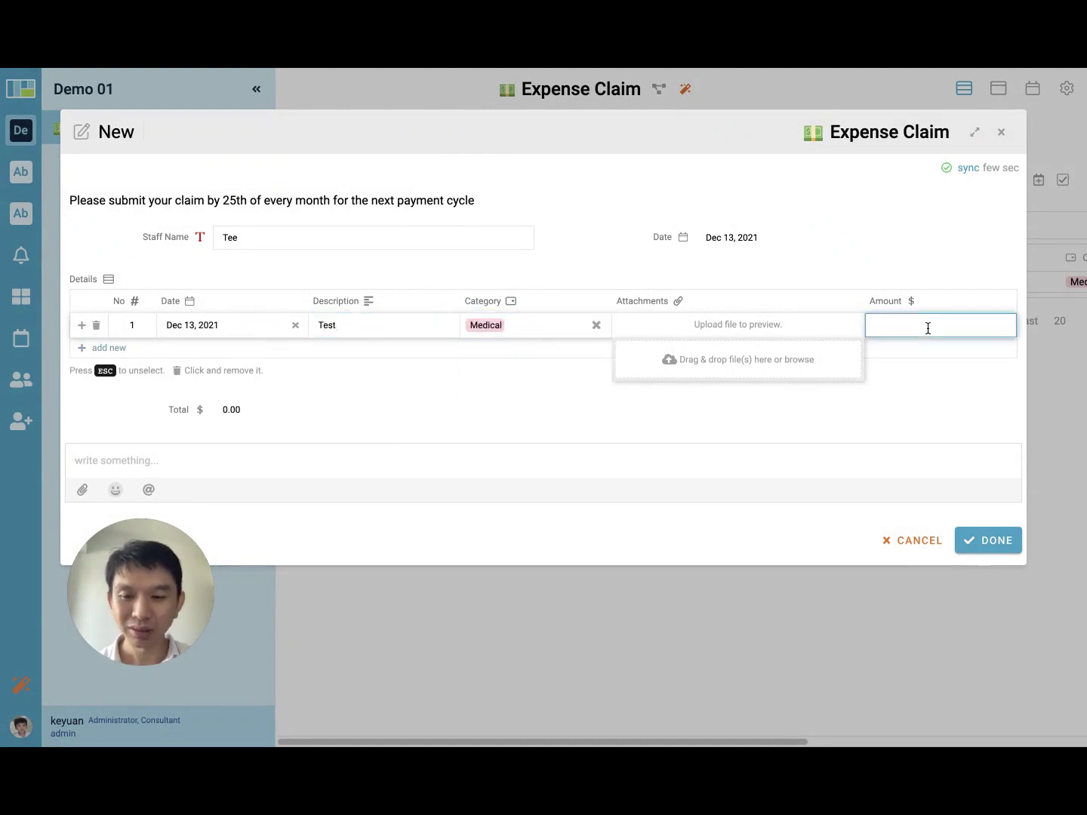
Step: Add a second detail line dated Dec 8, 2021 with description Overtime Meal, category Staff and amount 30, and submit the claim
{"action": "left_click", "coordinate": [120, 352]}
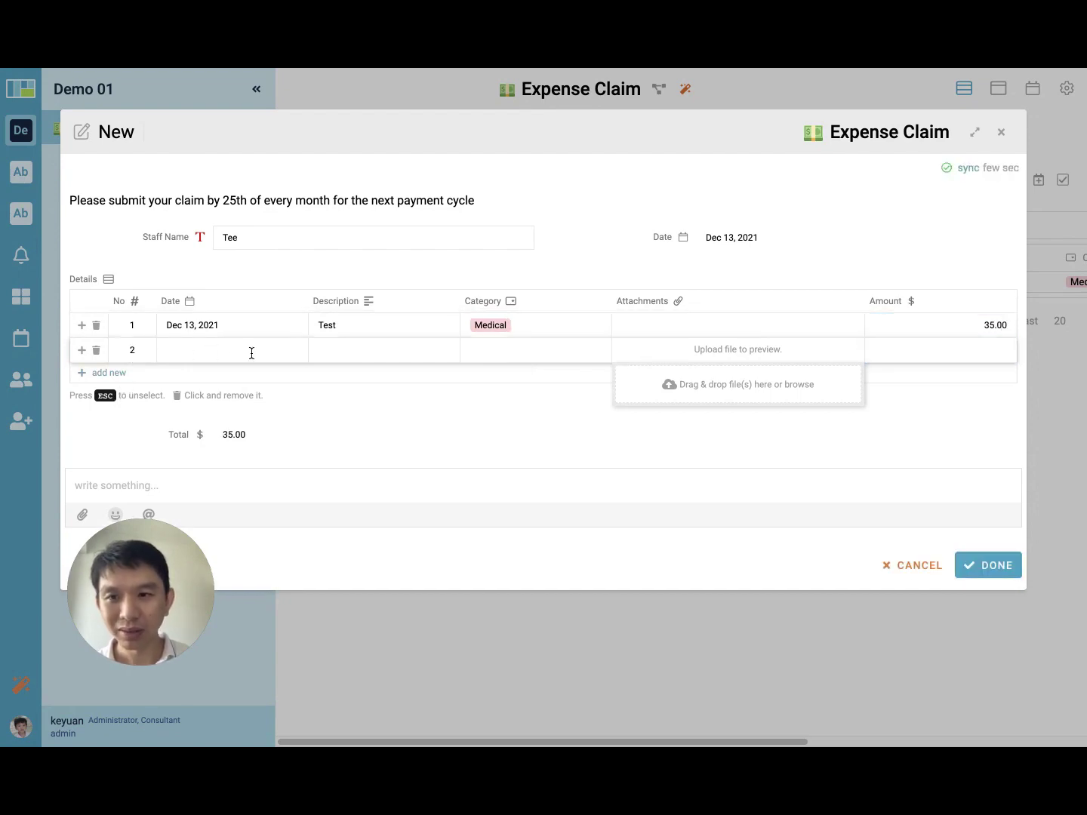
{"action": "left_click", "coordinate": [251, 352]}
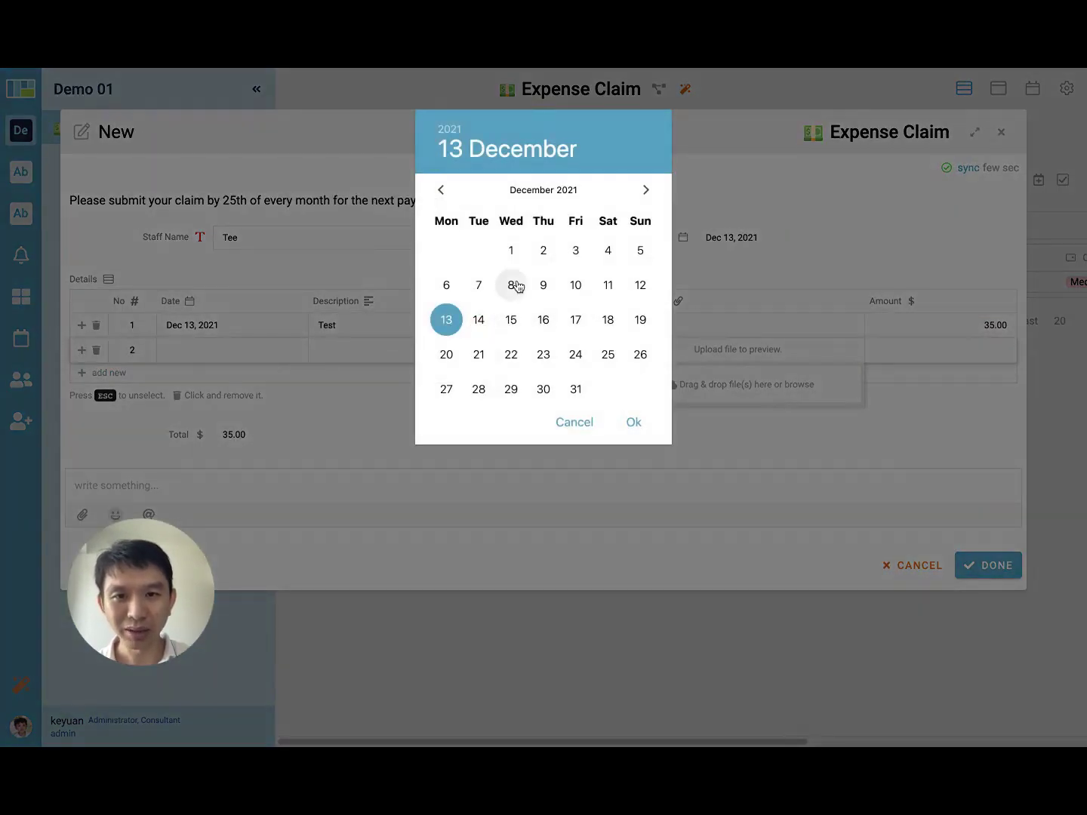
{"action": "left_click", "coordinate": [511, 284]}
{"action": "left_click", "coordinate": [633, 423]}
{"action": "left_click", "coordinate": [345, 349]}
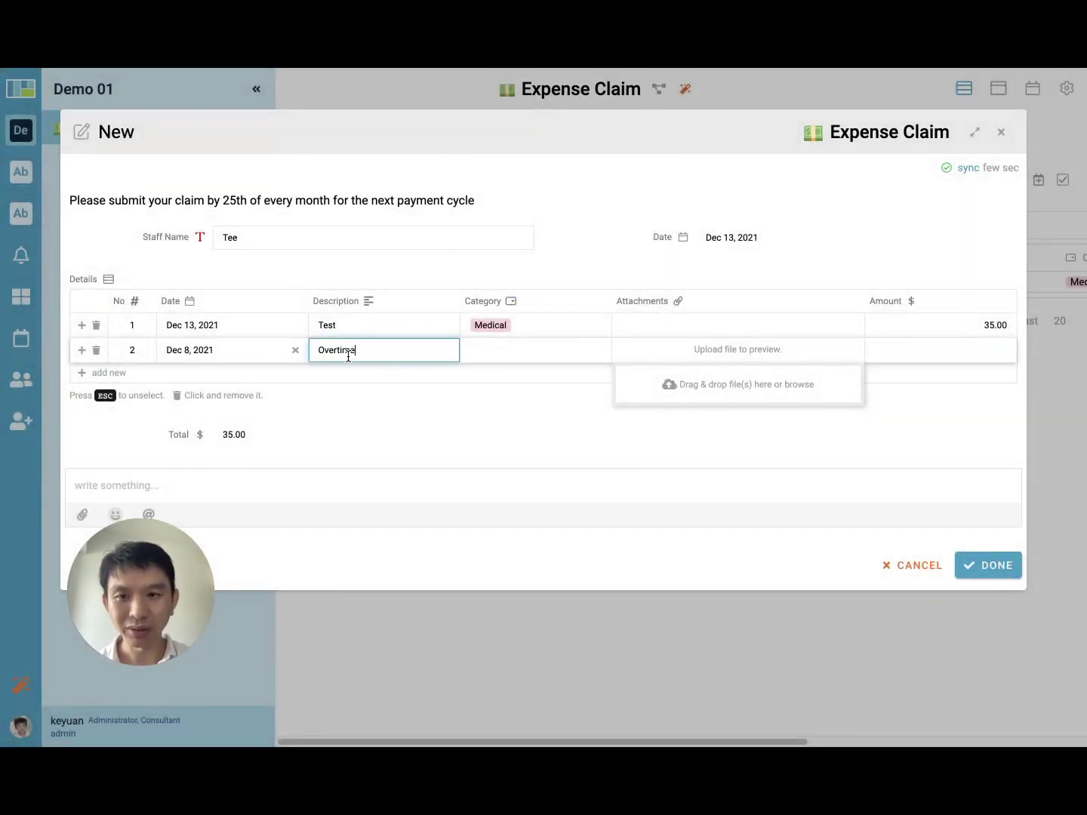
{"action": "left_click", "coordinate": [490, 360]}
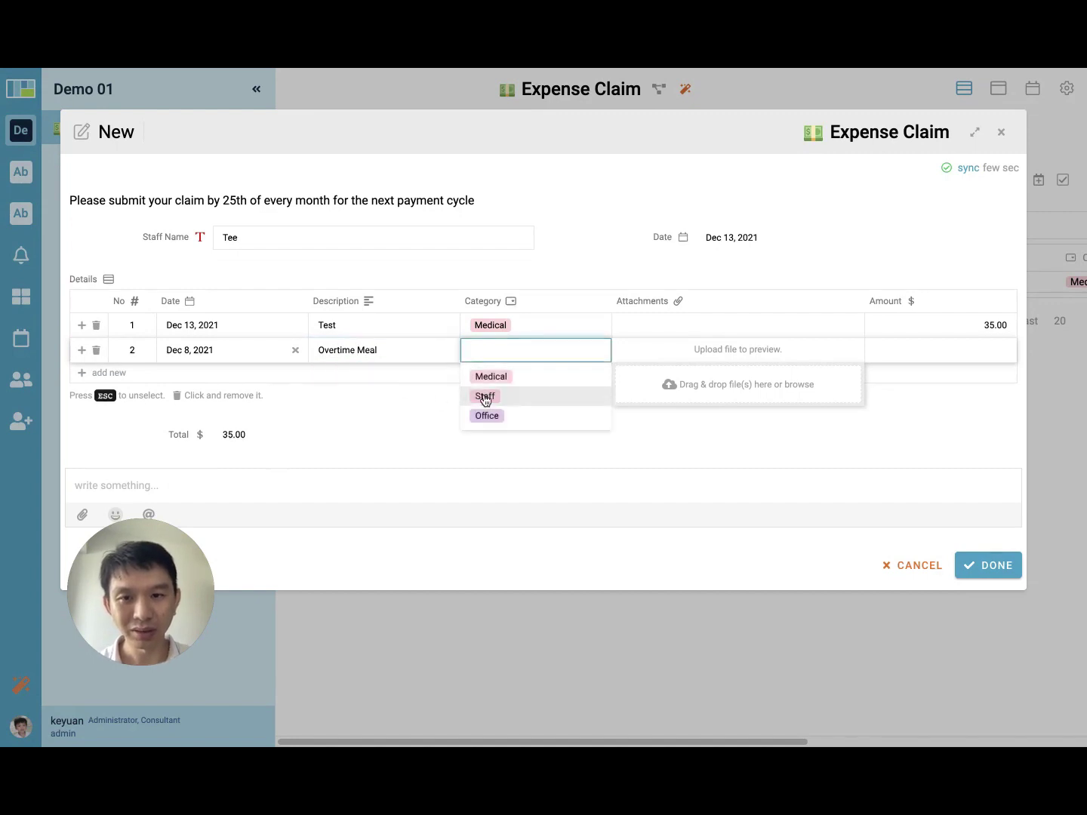
{"action": "left_click", "coordinate": [483, 395]}
{"action": "left_click", "coordinate": [944, 343]}
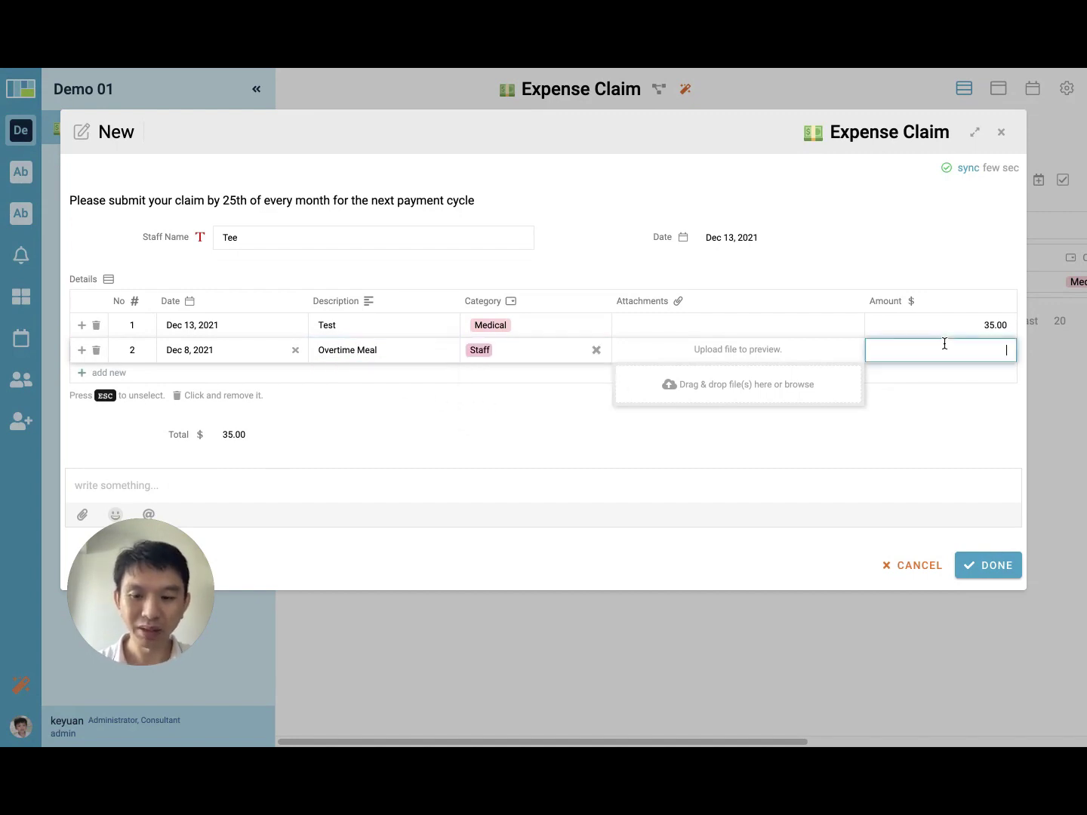
{"action": "type", "text": "30"}
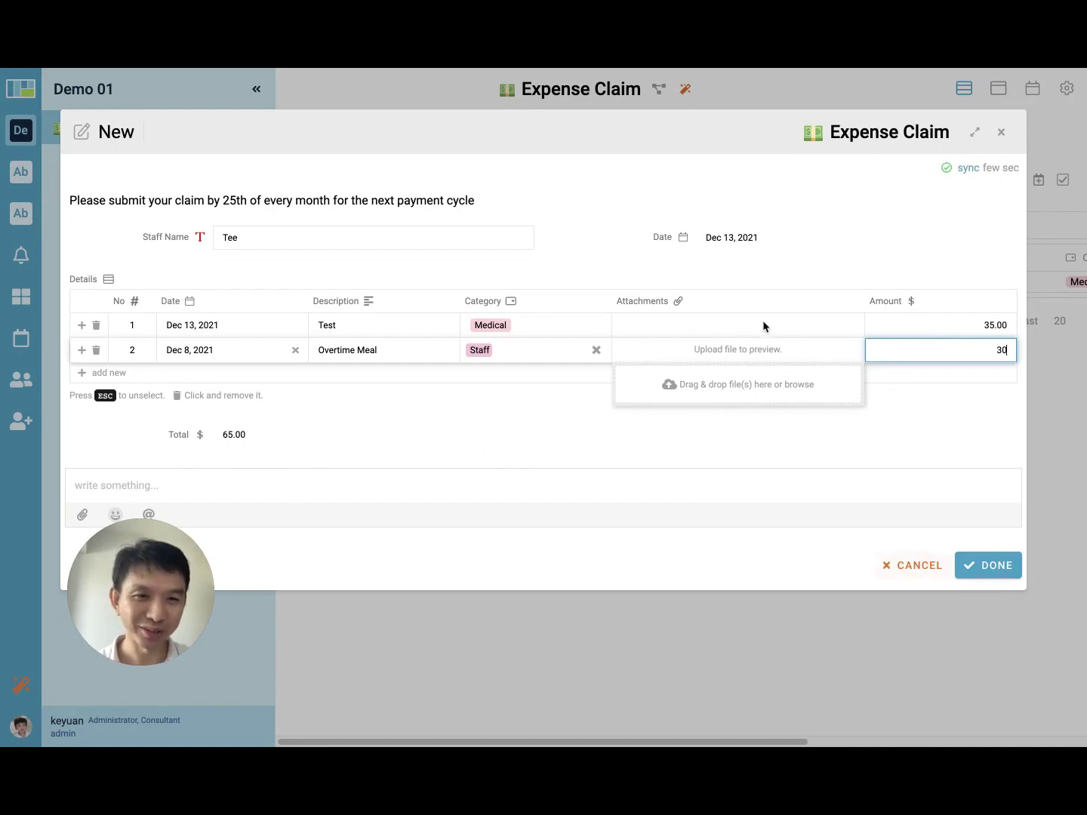
{"action": "left_click", "coordinate": [984, 573]}
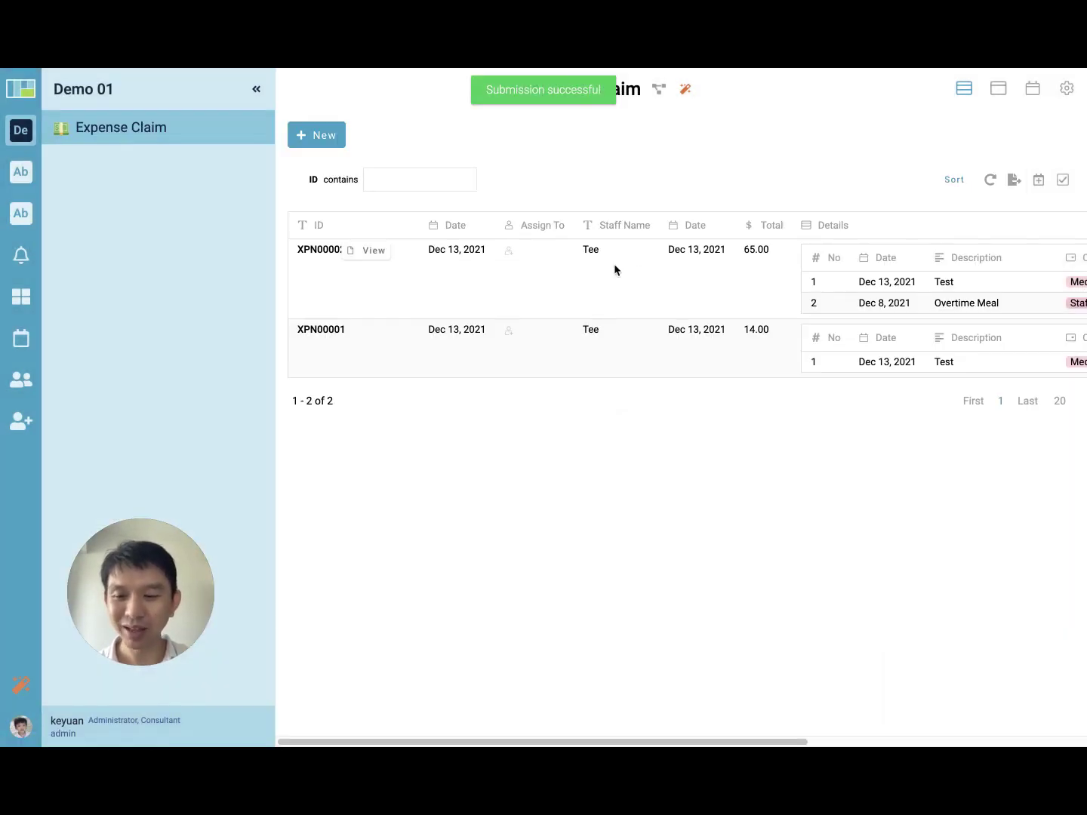
Step: Switch to the iPhone Simulator, reload the Expense Claim list, and start a new claim with the staff's name filled in
{"action": "key", "text": "super+Tab"}
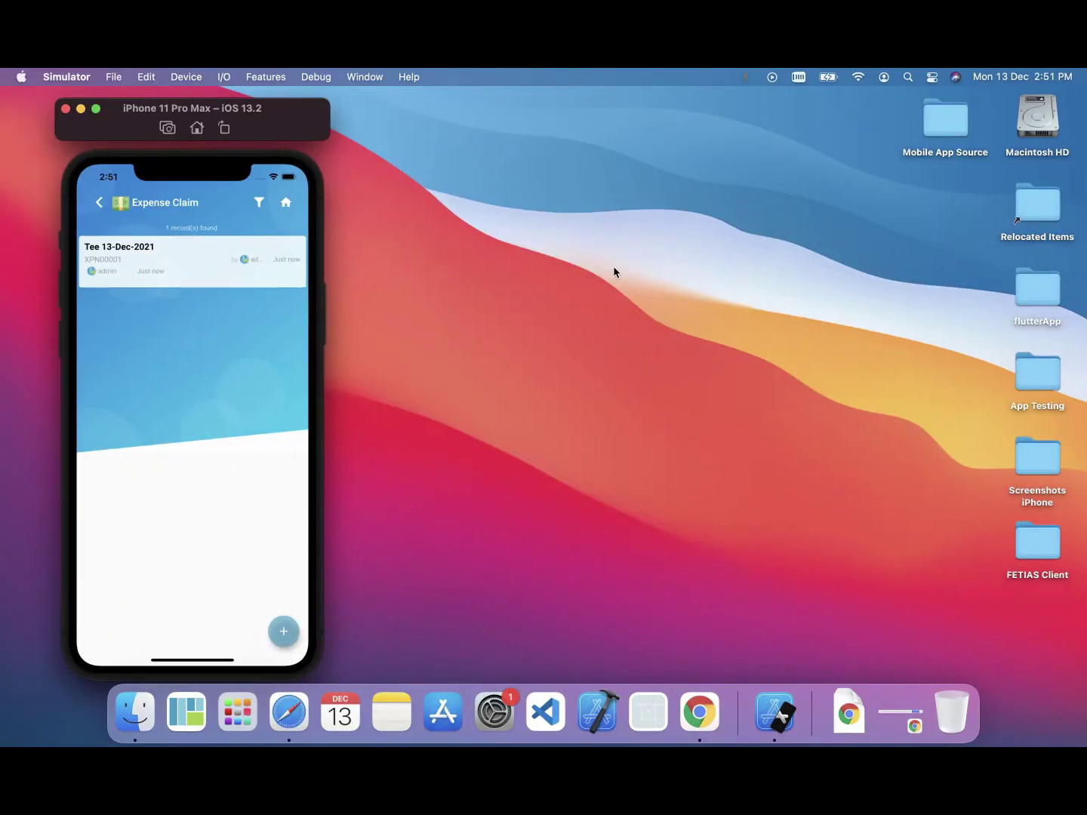
{"action": "left_click", "coordinate": [99, 202]}
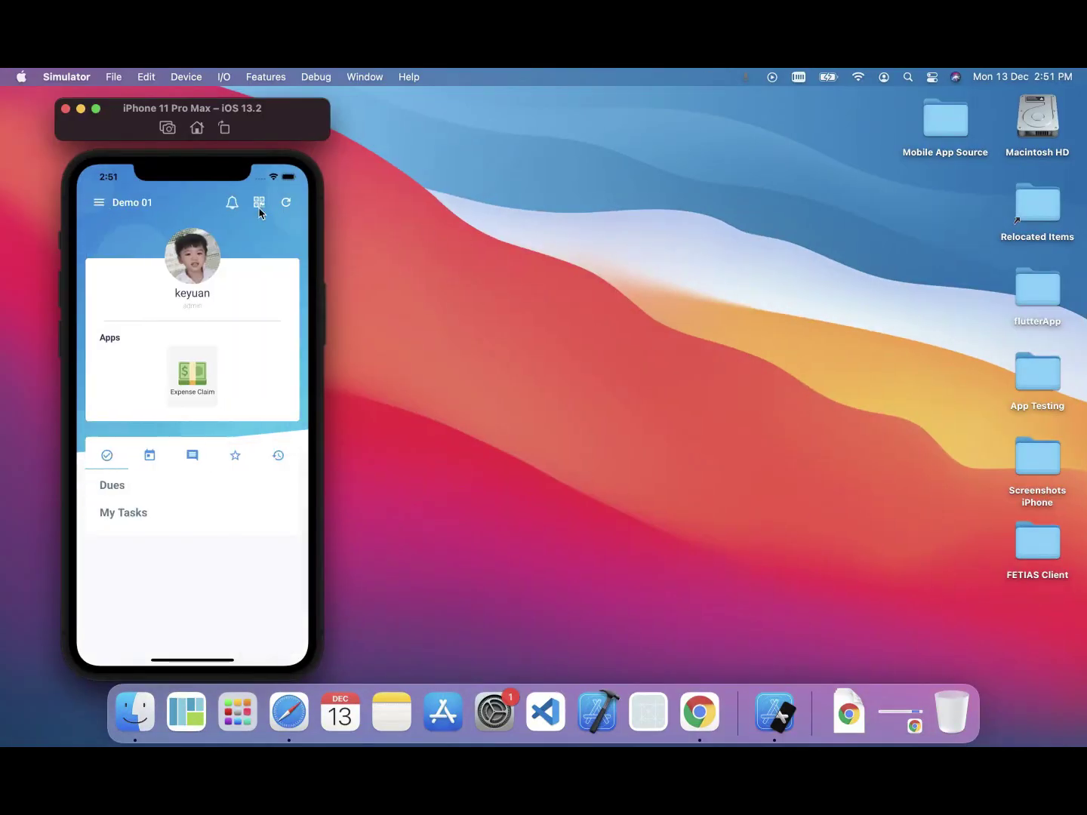
{"action": "left_click", "coordinate": [197, 368]}
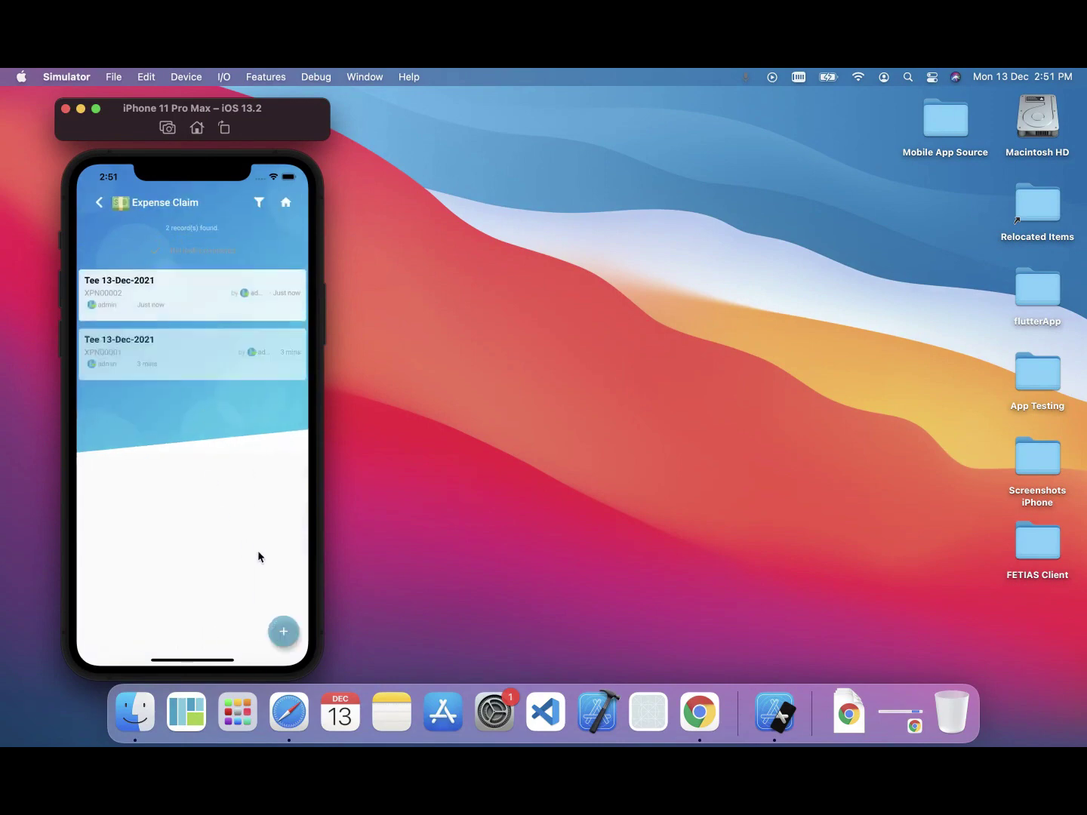
{"action": "left_click", "coordinate": [285, 635]}
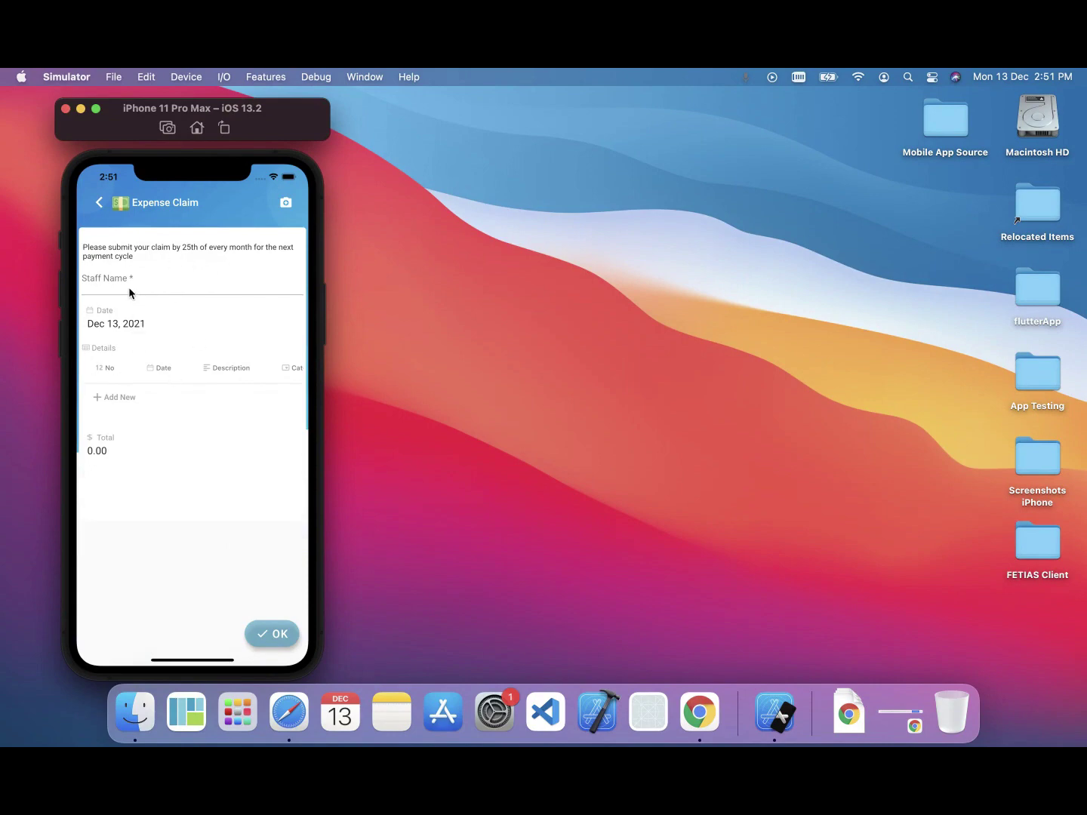
{"action": "left_click", "coordinate": [119, 278]}
{"action": "type", "text": "Tee"}
Step: Add a detail line dated Dec 13, 2021 with description Medical Claim, category Medical and amount 30, and submit the mobile claim
{"action": "left_click", "coordinate": [105, 399]}
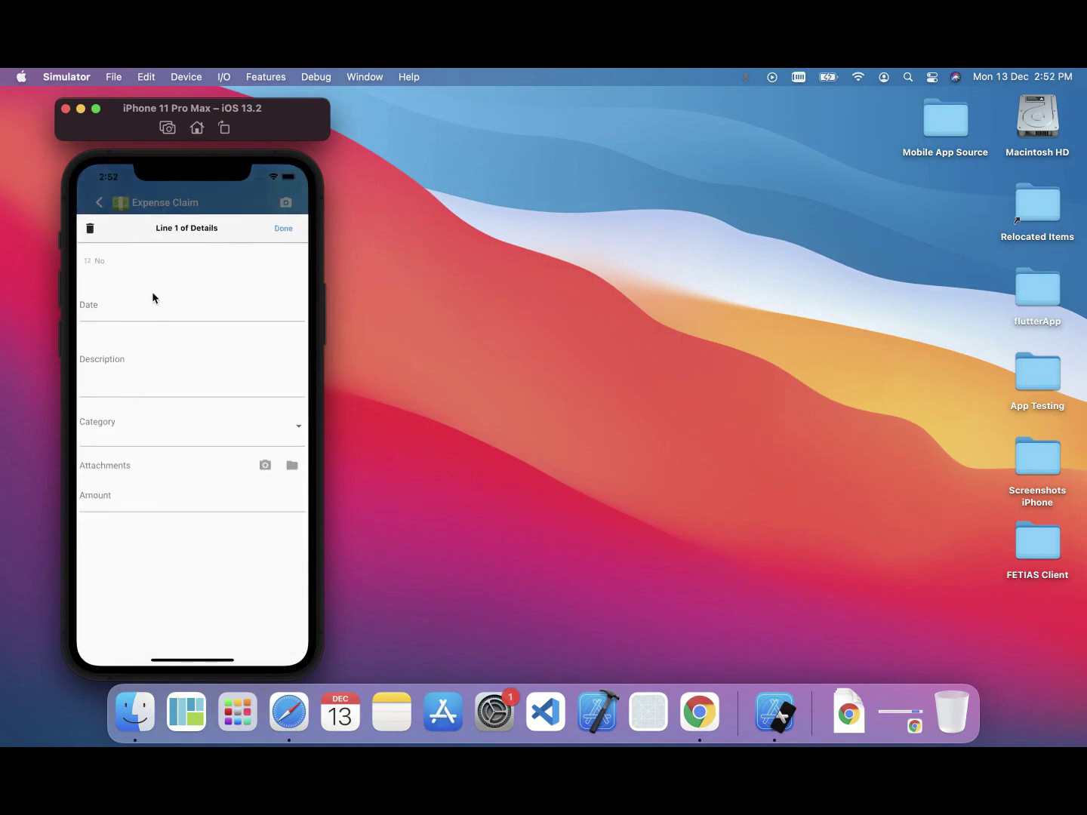
{"action": "left_click", "coordinate": [124, 304]}
{"action": "left_click", "coordinate": [264, 547]}
{"action": "left_click", "coordinate": [118, 378]}
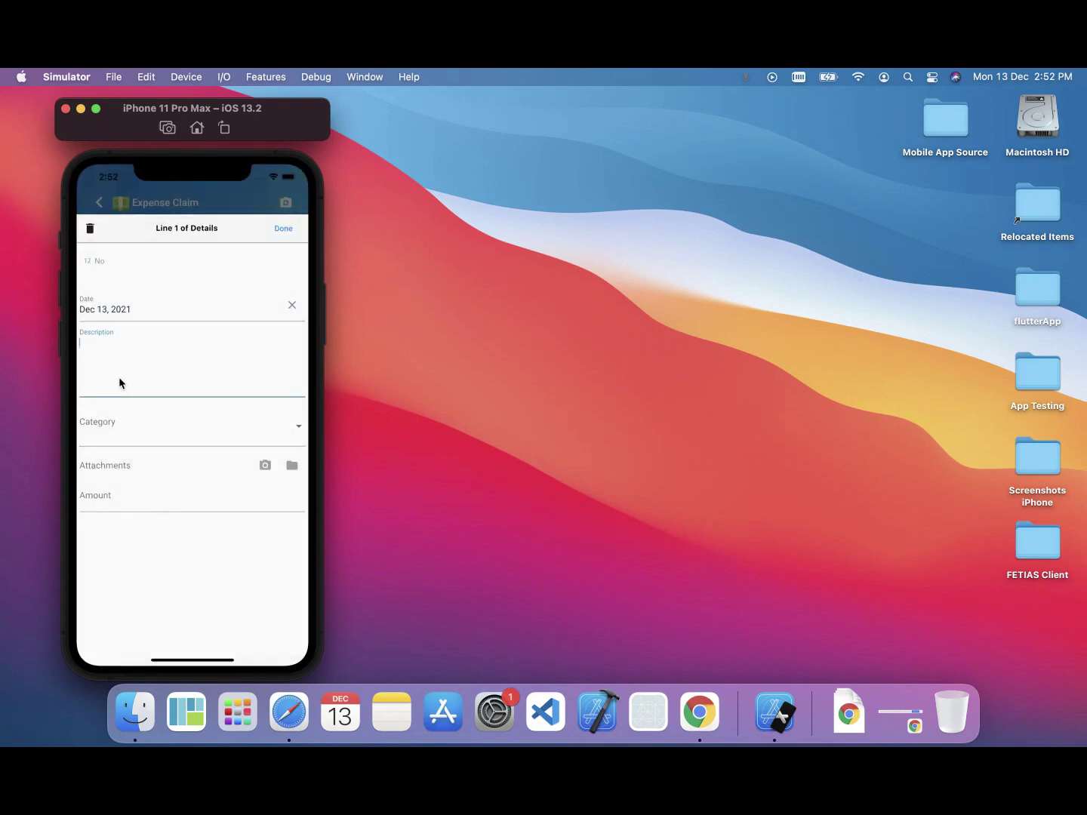
{"action": "type", "text": "Medical Claim"}
{"action": "left_click", "coordinate": [135, 432]}
{"action": "left_click", "coordinate": [123, 428]}
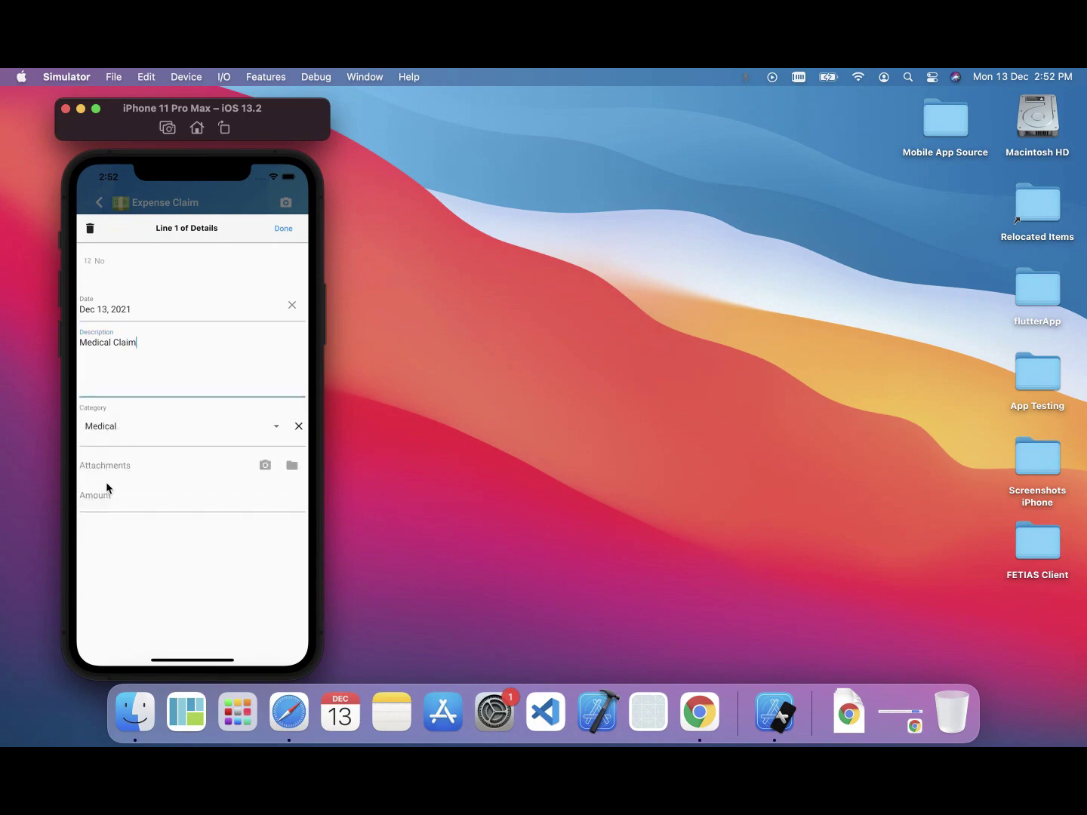
{"action": "left_click", "coordinate": [120, 496]}
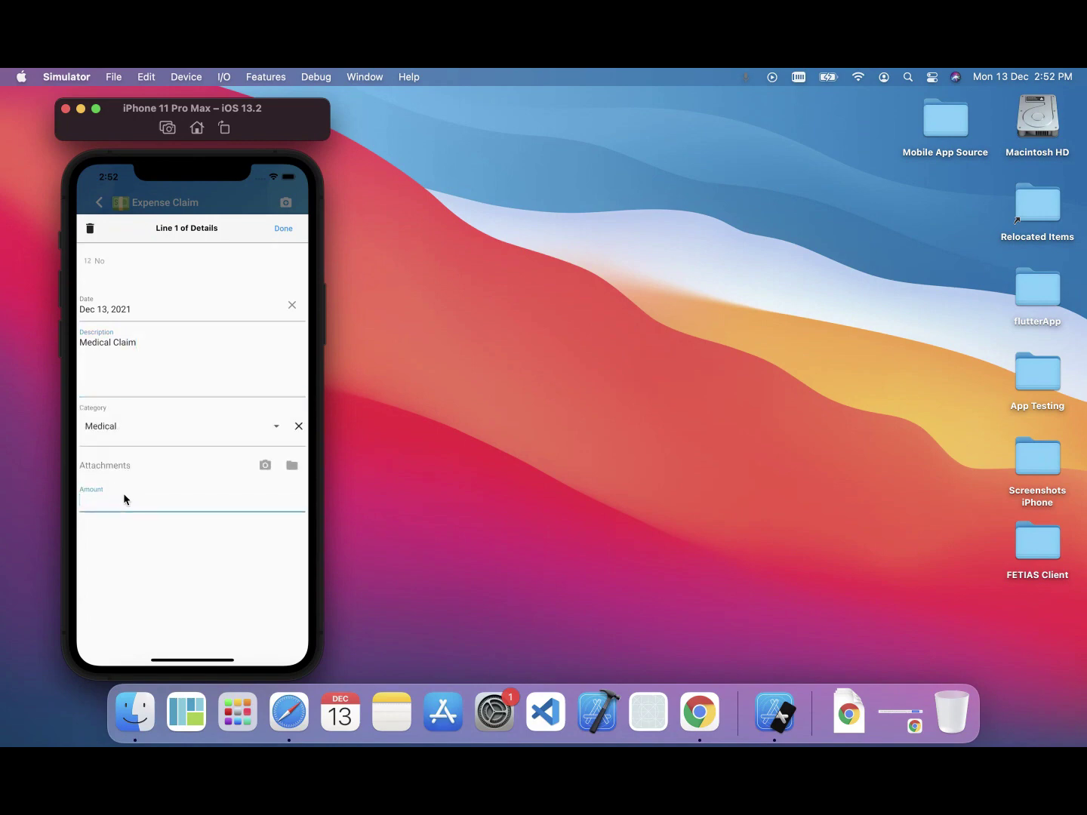
{"action": "type", "text": "30"}
{"action": "left_click", "coordinate": [291, 231]}
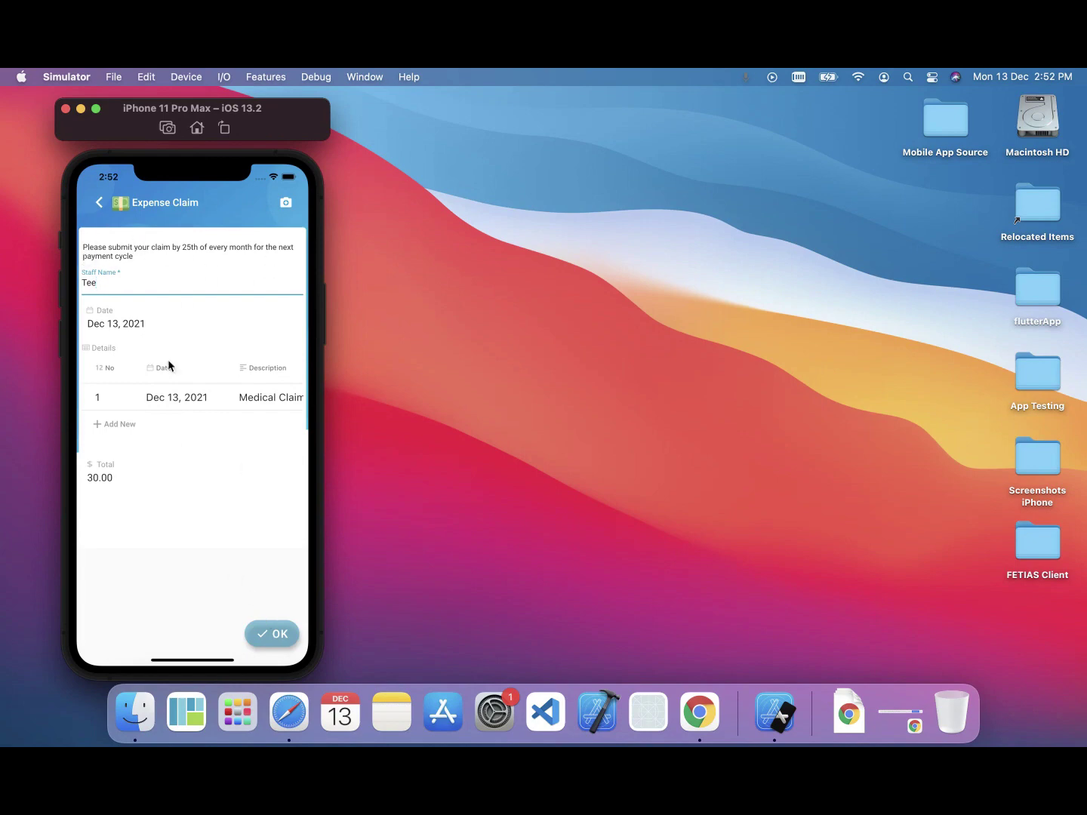
{"action": "left_click", "coordinate": [277, 634]}
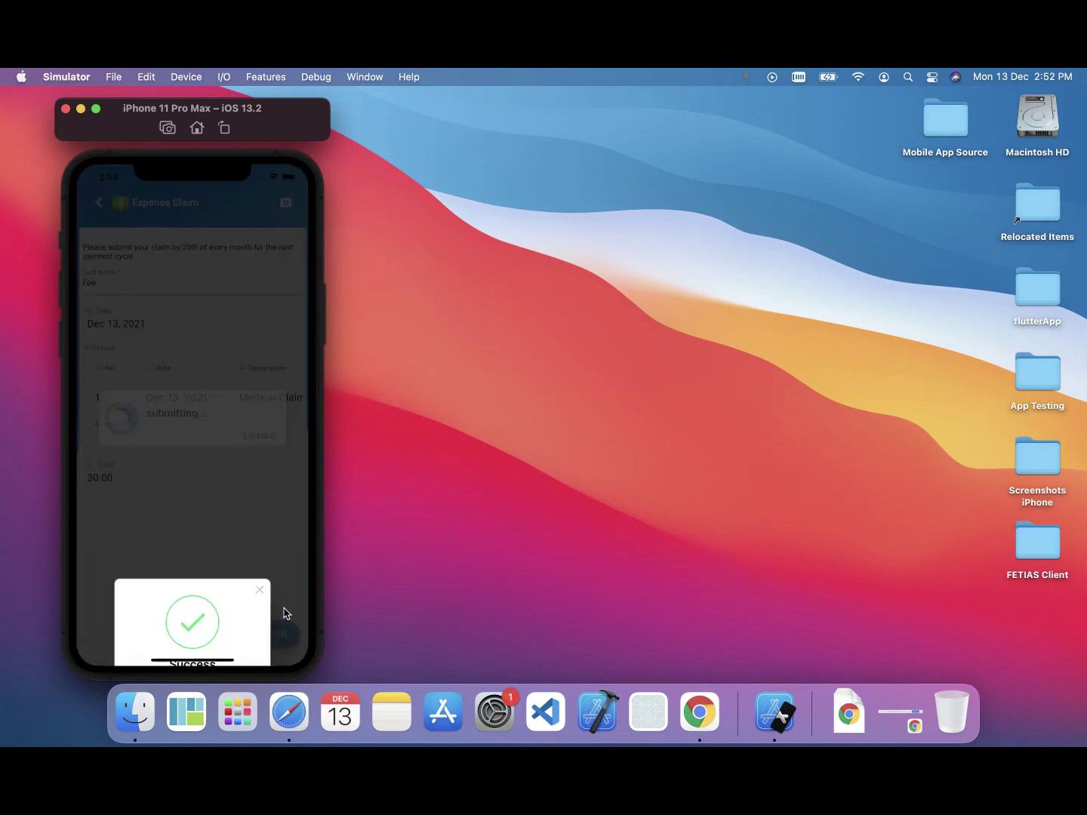
{"action": "left_click", "coordinate": [188, 469]}
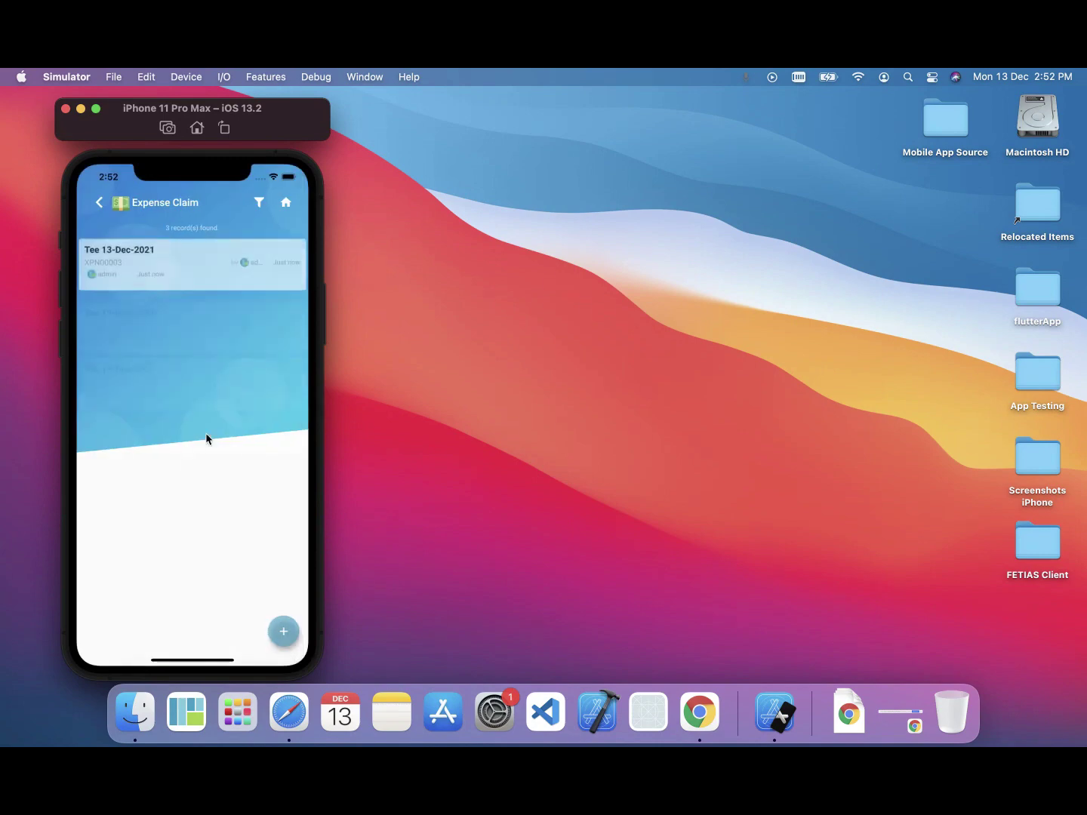
Step: Open the newly submitted claim in the mobile list and look at its comments and details
{"action": "left_click", "coordinate": [204, 262]}
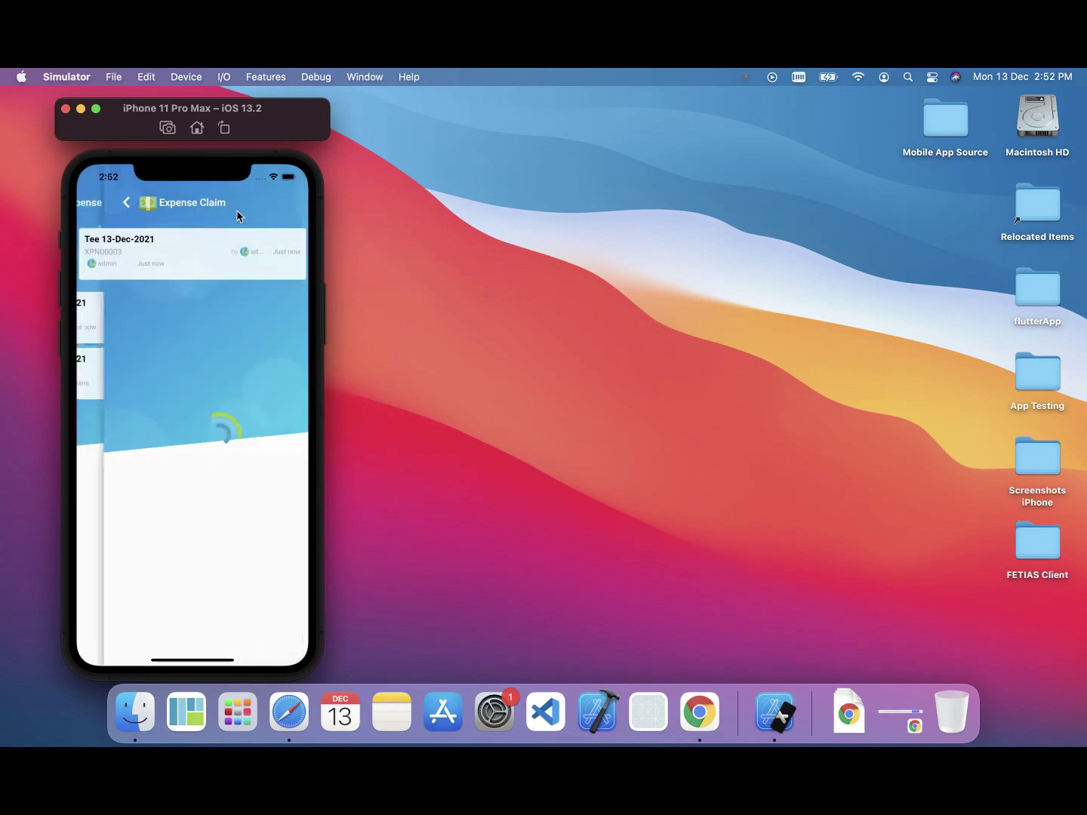
{"action": "left_click", "coordinate": [261, 203]}
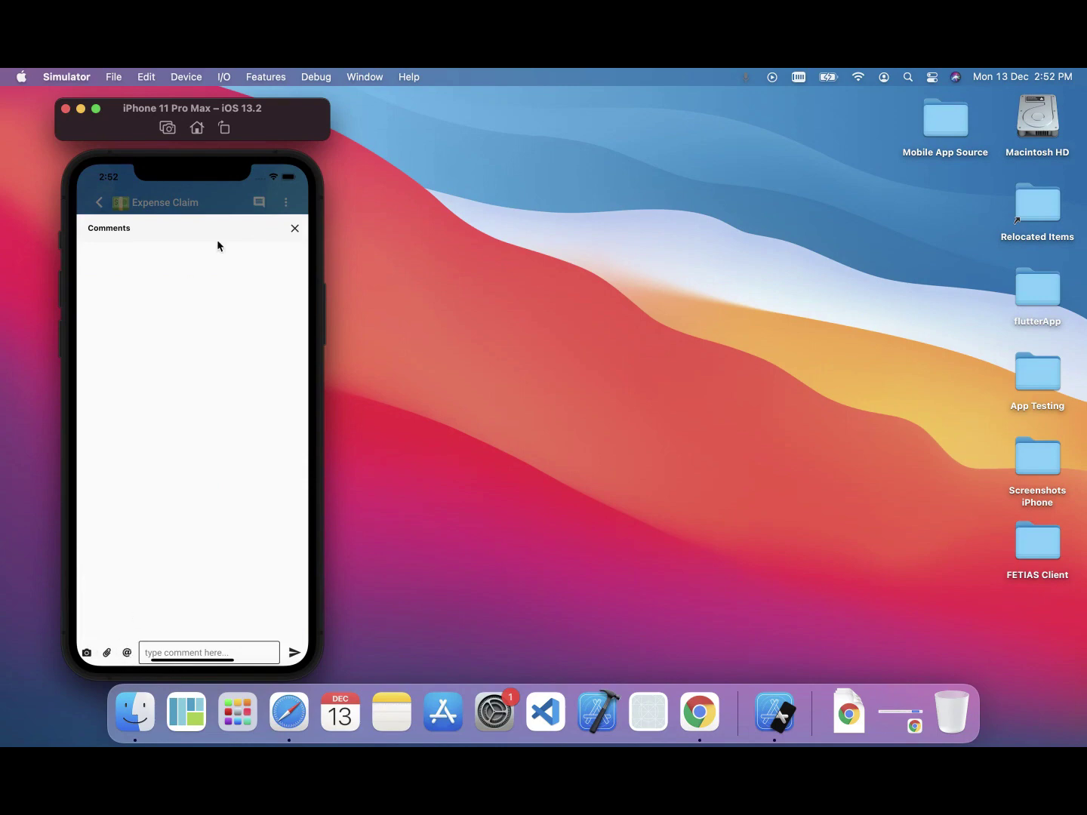
{"action": "left_click", "coordinate": [295, 228]}
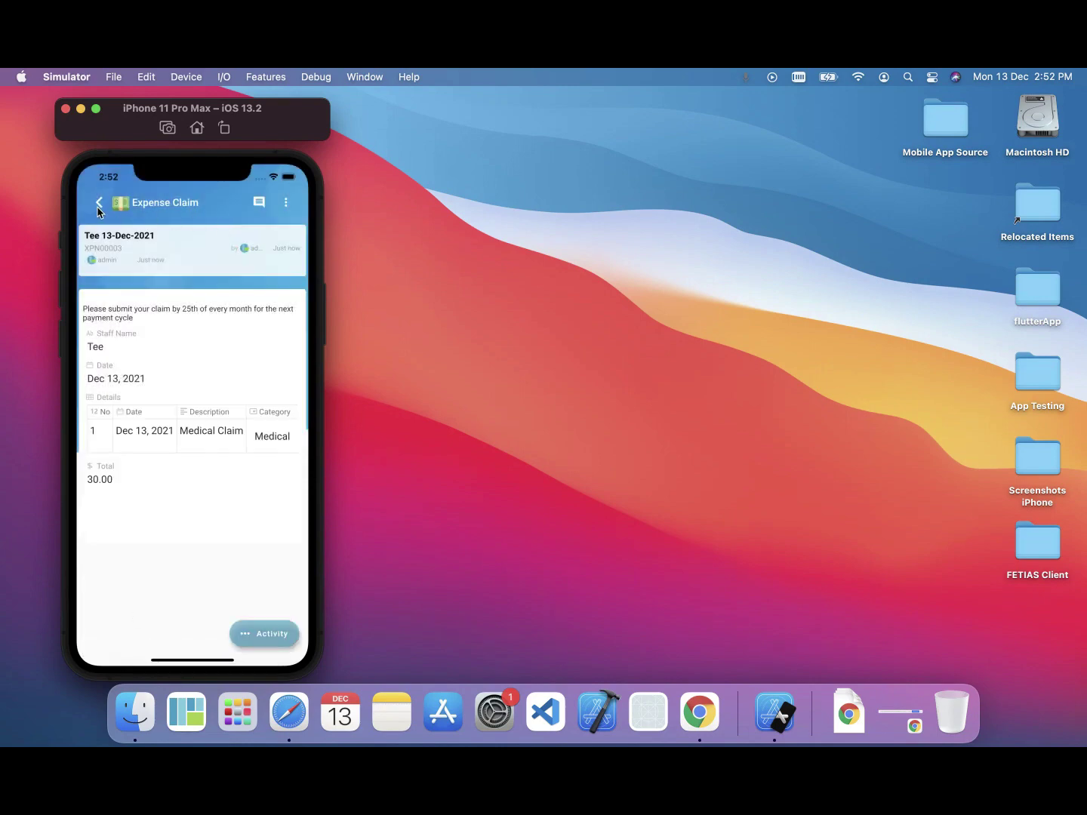
Step: Leave the mobile claim and reload the Expense Claim list in the web browser to check for the mobile submission
{"action": "left_click", "coordinate": [99, 204]}
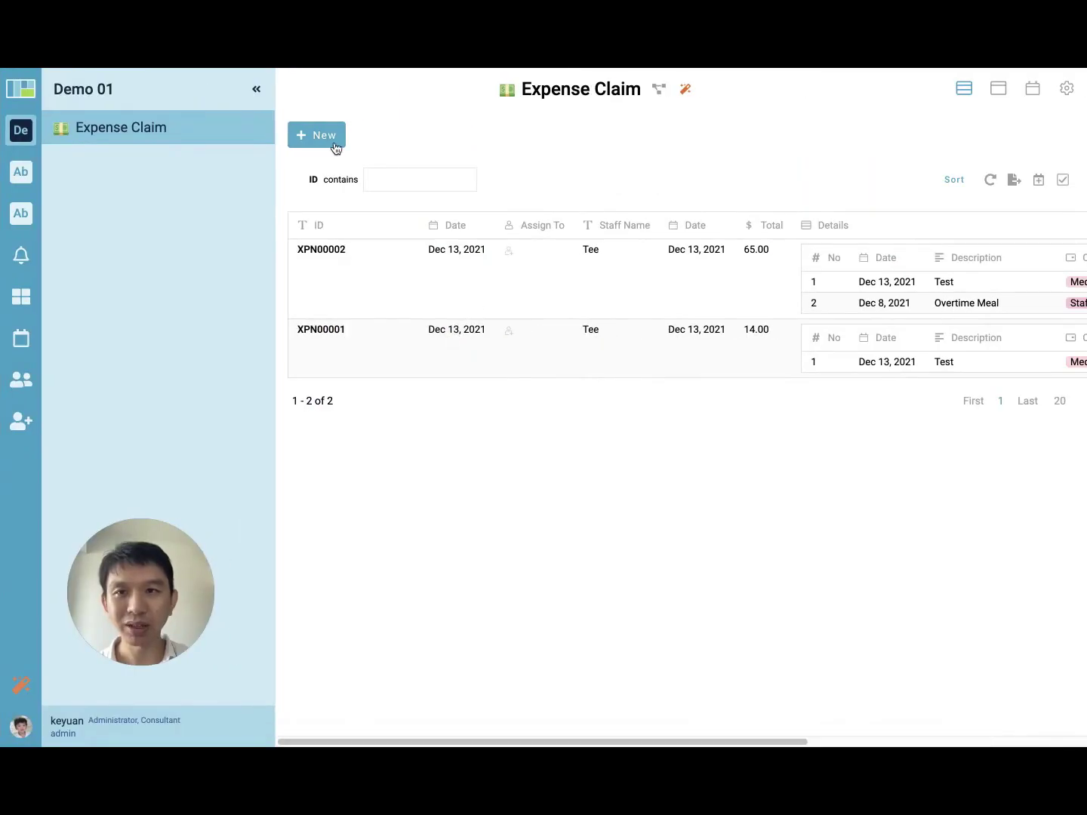
{"action": "left_click", "coordinate": [990, 181]}
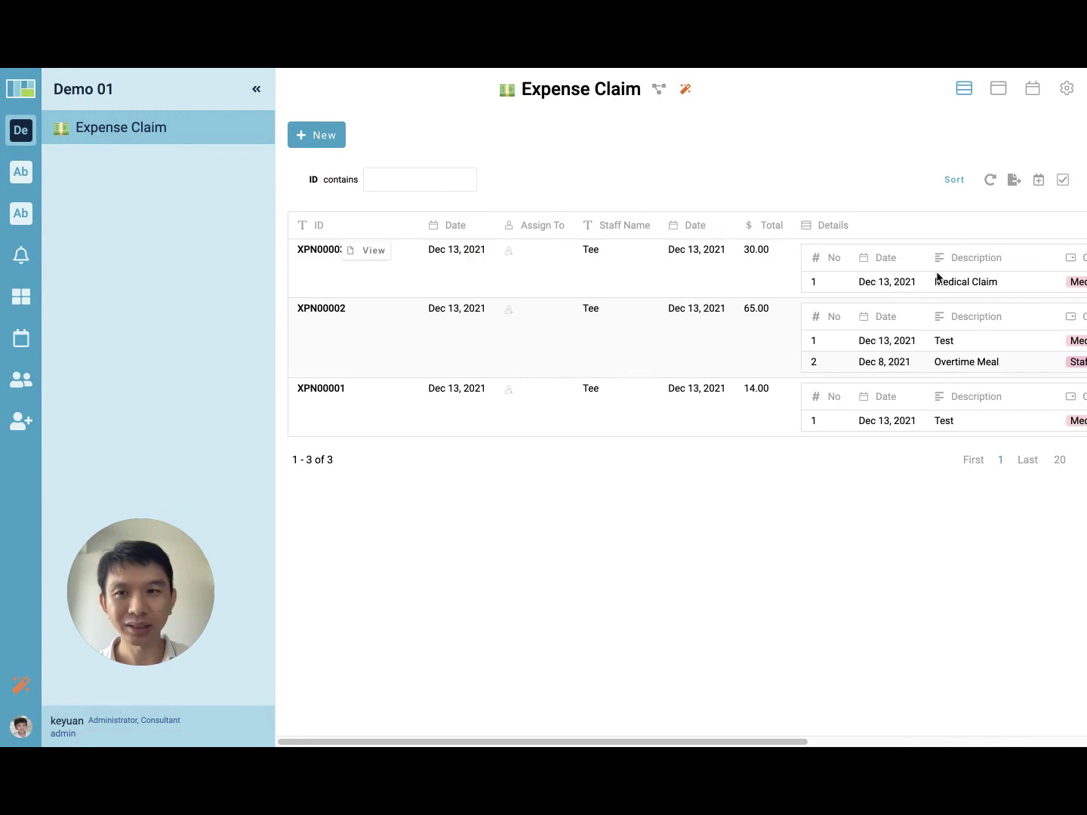
{"action": "key", "text": "super+Tab"}
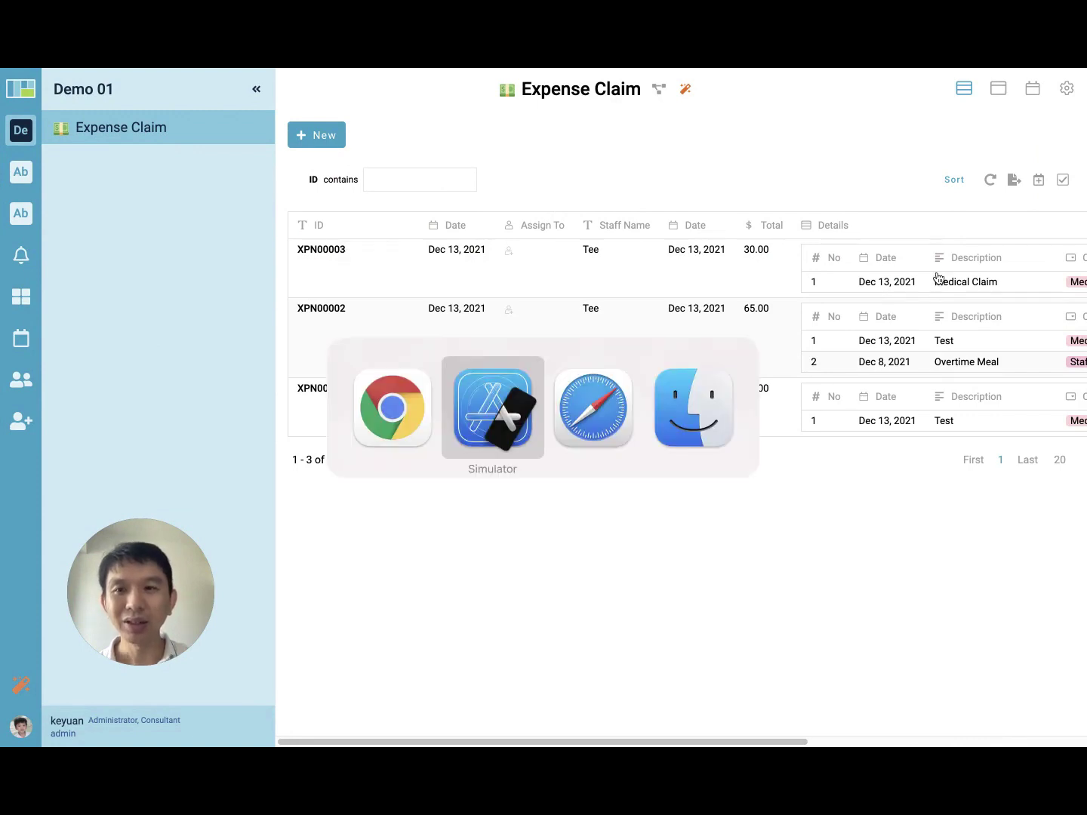
{"action": "key", "text": "super+Tab"}
{"action": "key", "text": "super+Tab"}
{"action": "key", "text": "super+Tab"}
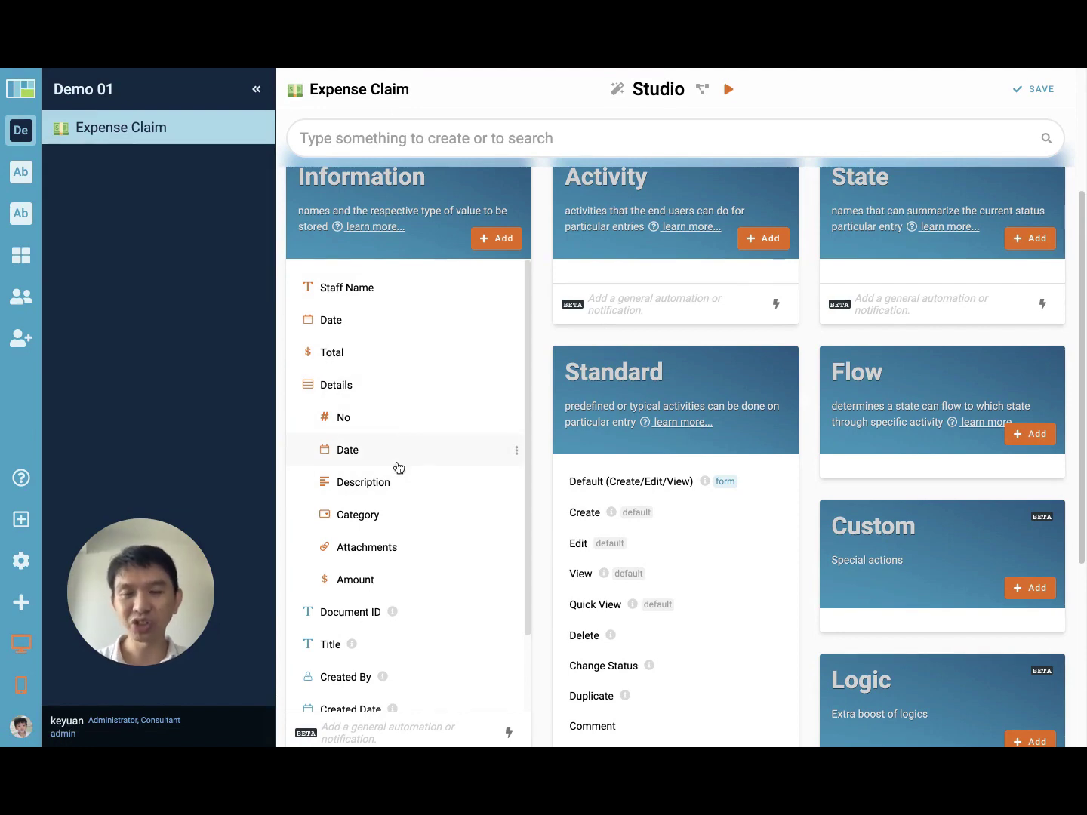
Step: Add an activity named Submit to the Expense Claim module in Studio
{"action": "scroll", "coordinate": [407, 466], "scroll_direction": "up", "scroll_amount": 2}
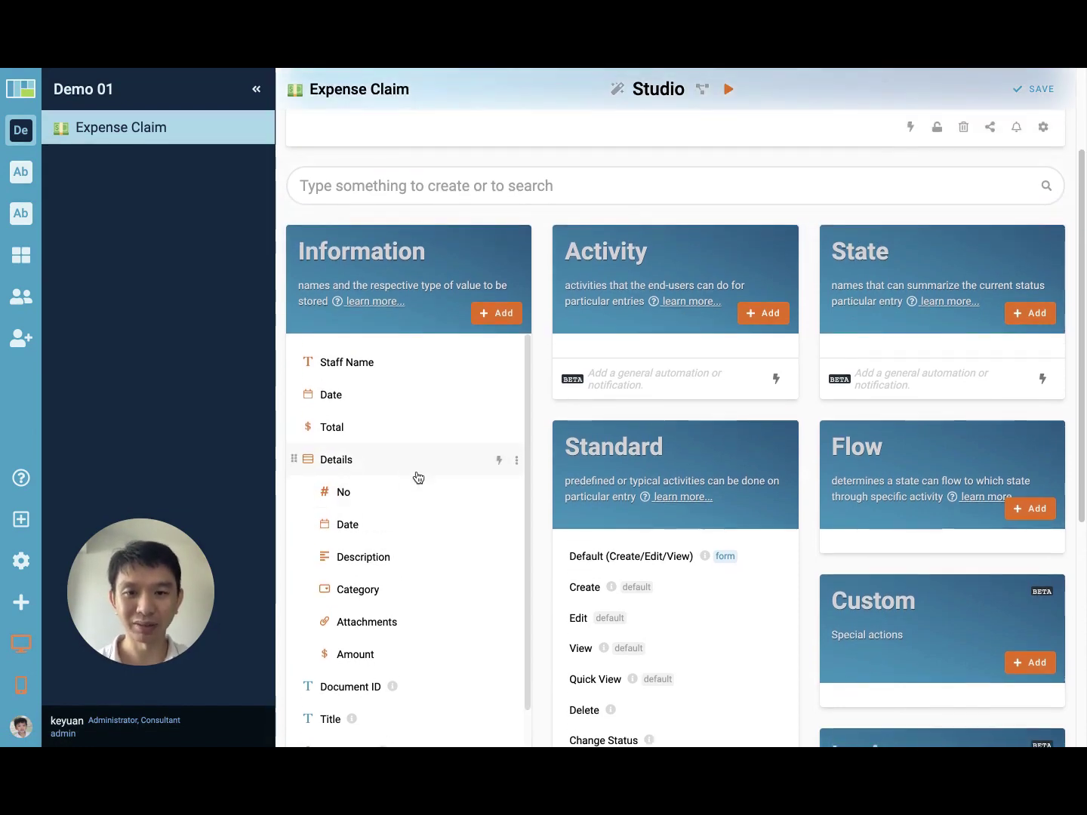
{"action": "scroll", "coordinate": [417, 477], "scroll_direction": "down", "scroll_amount": 2}
{"action": "scroll", "coordinate": [431, 520], "scroll_direction": "down", "scroll_amount": 1}
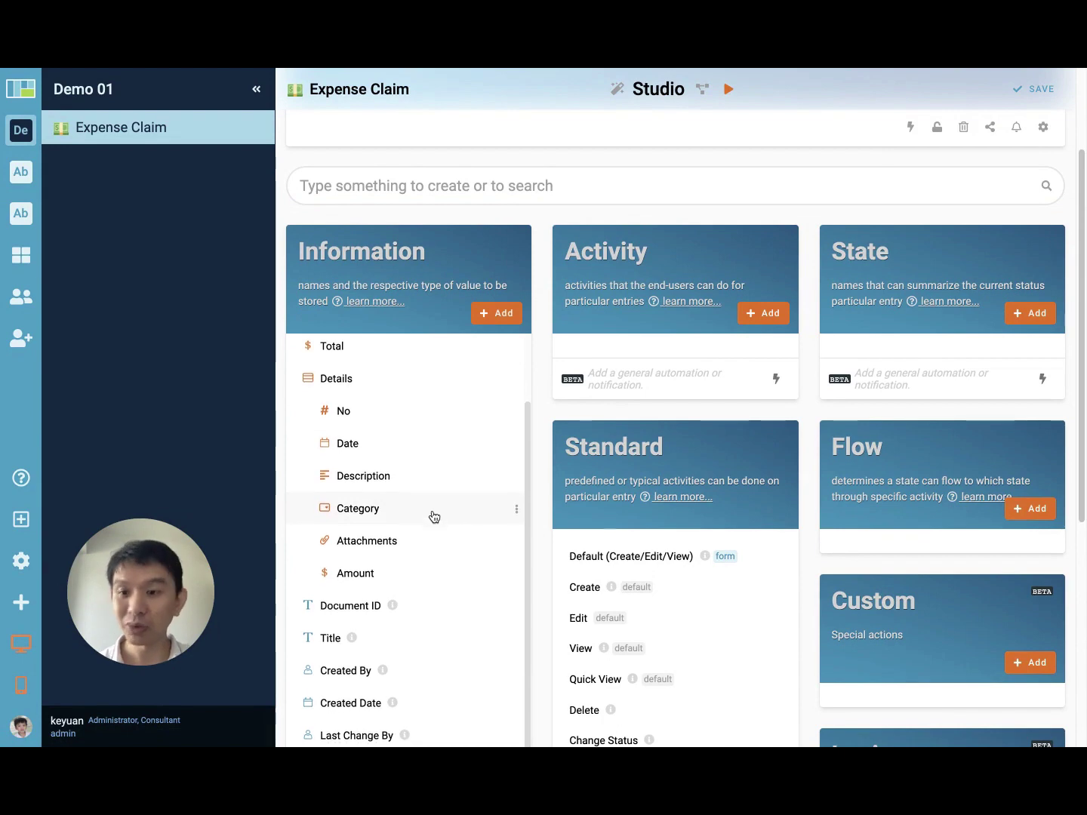
{"action": "scroll", "coordinate": [598, 533], "scroll_direction": "up", "scroll_amount": 1}
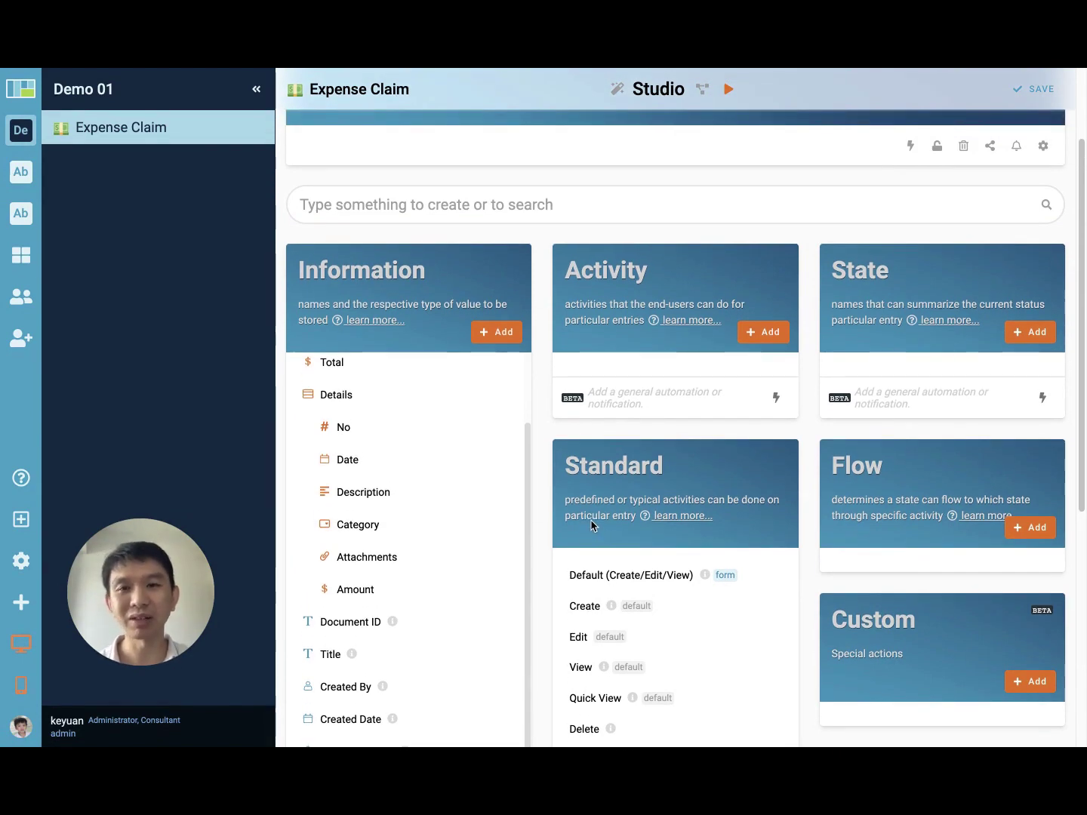
{"action": "scroll", "coordinate": [603, 506], "scroll_direction": "up", "scroll_amount": 2}
{"action": "scroll", "coordinate": [605, 503], "scroll_direction": "down", "scroll_amount": 2}
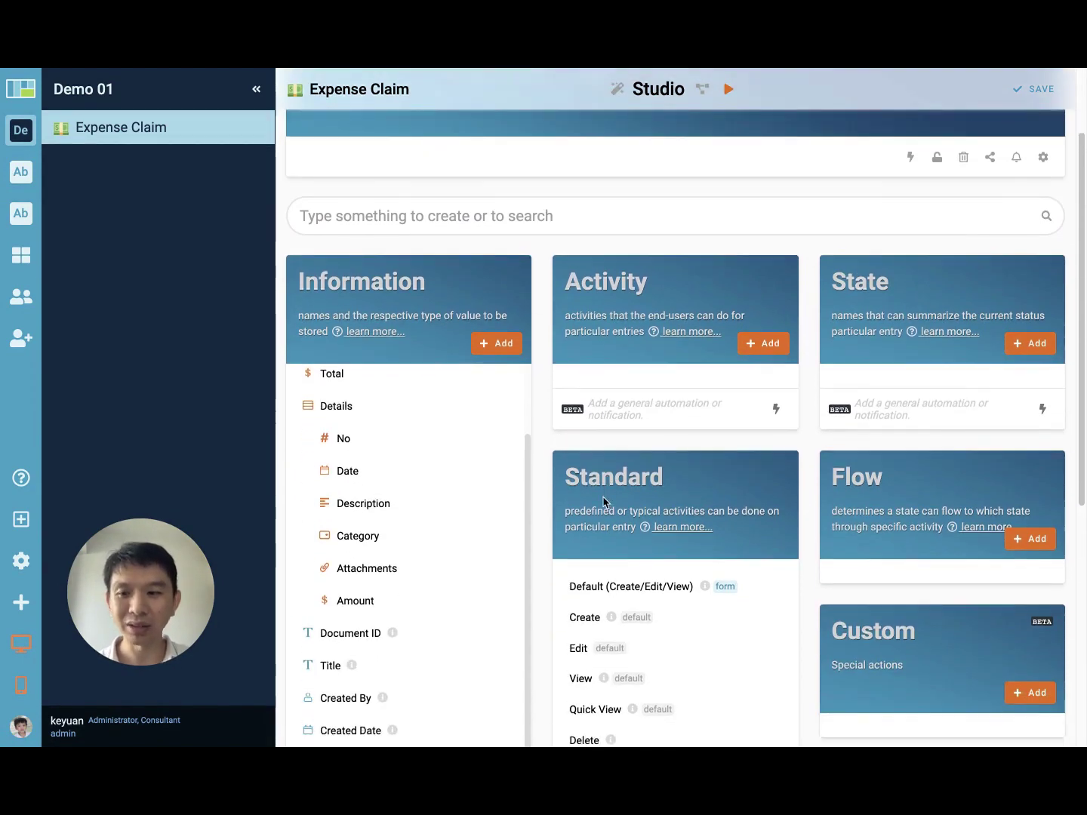
{"action": "scroll", "coordinate": [764, 354], "scroll_direction": "down", "scroll_amount": 1}
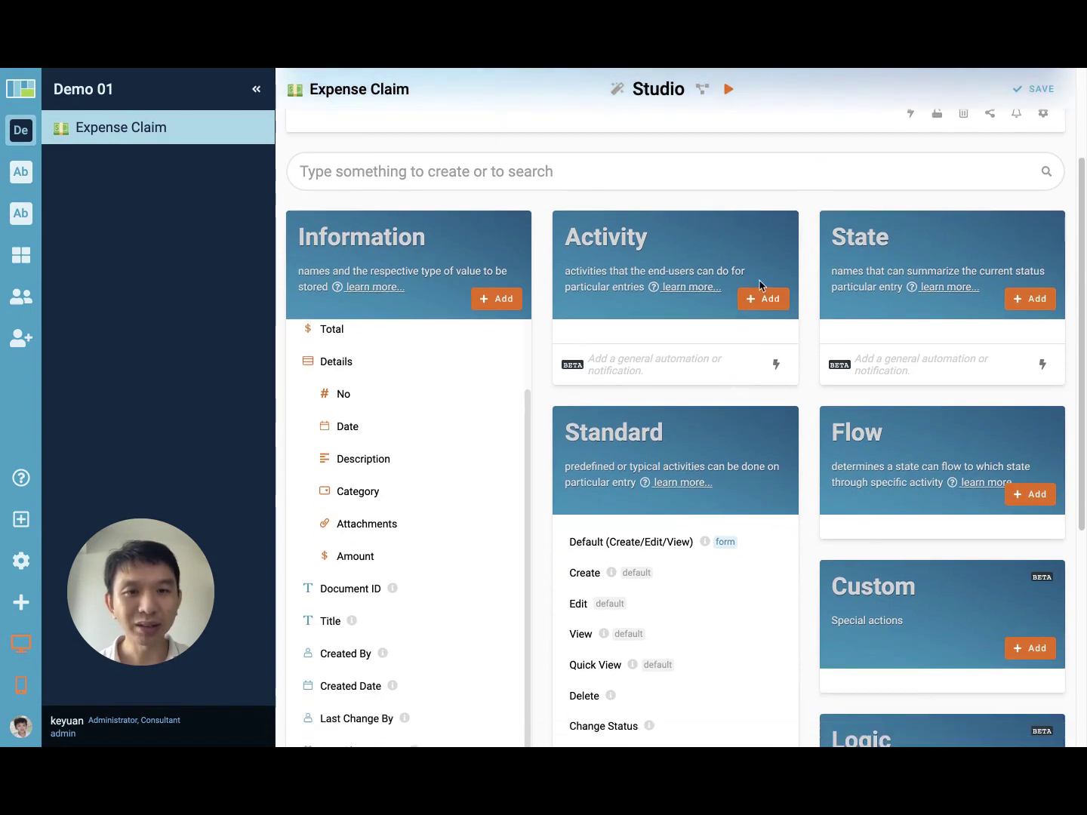
{"action": "left_click", "coordinate": [765, 299]}
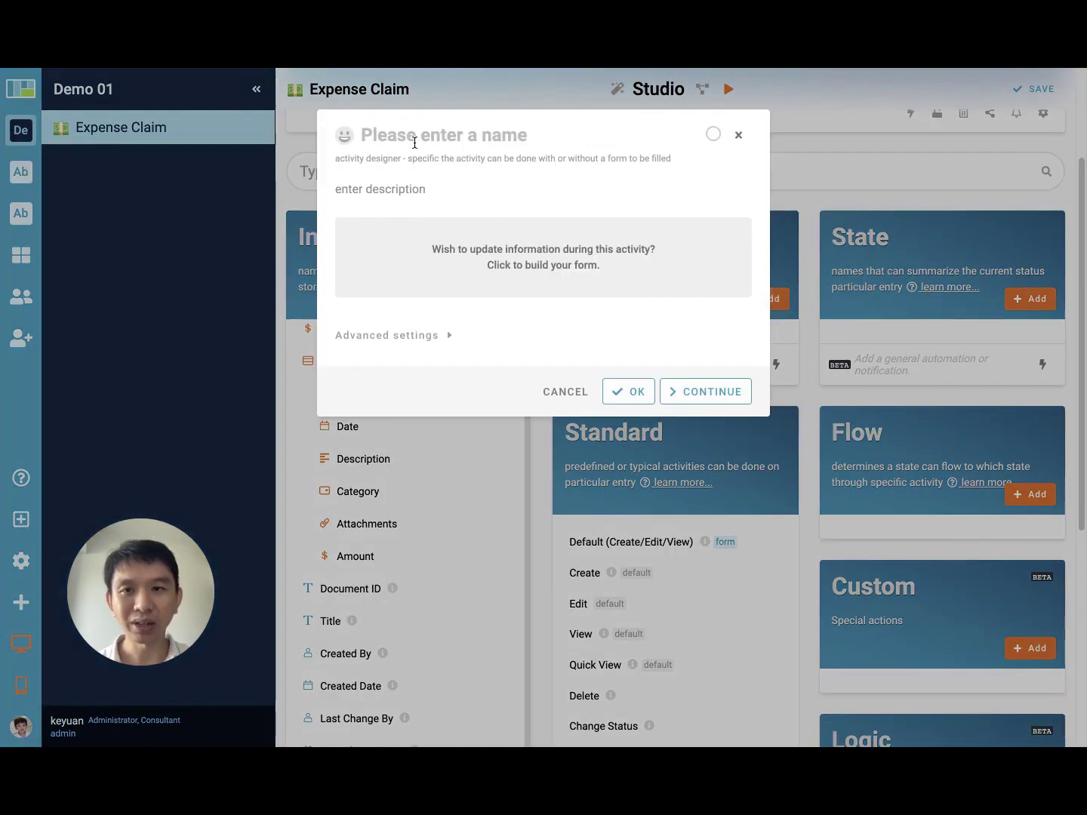
{"action": "type", "text": "Submit"}
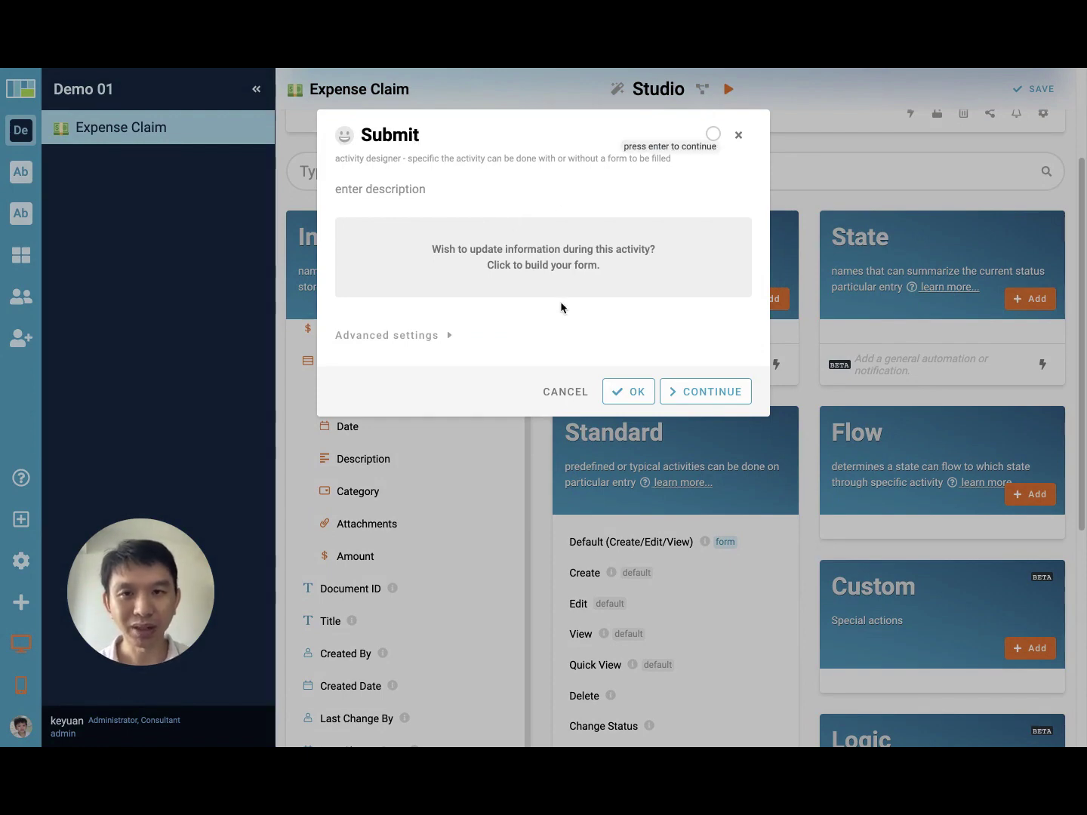
{"action": "key", "text": "Return"}
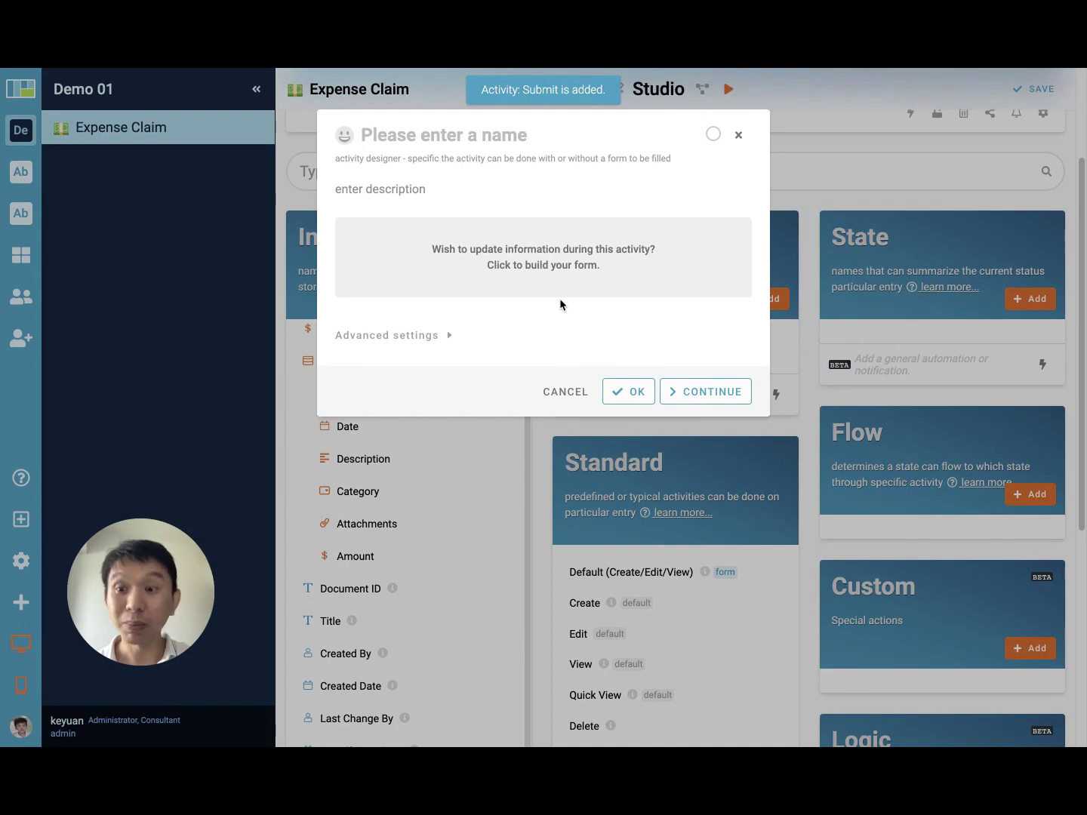
Step: Add a second activity named Approve / Reject and finish adding activities
{"action": "type", "text": "Appr"}
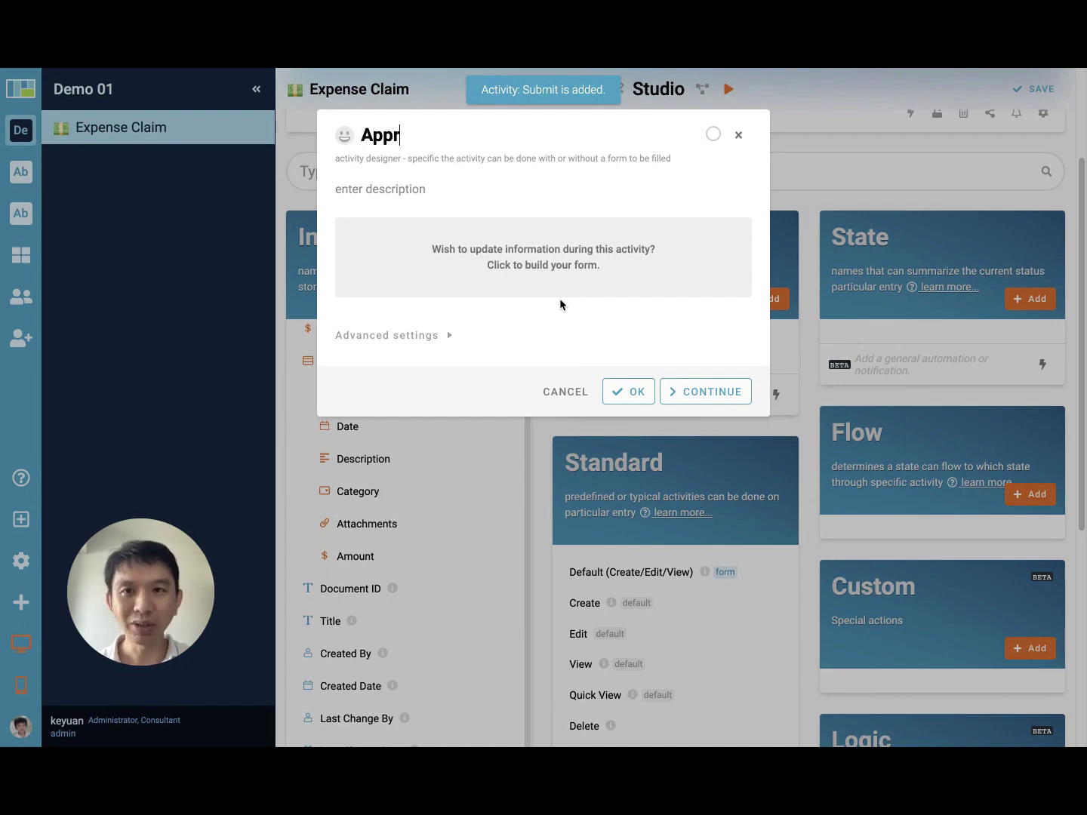
{"action": "type", "text": "ove / re"}
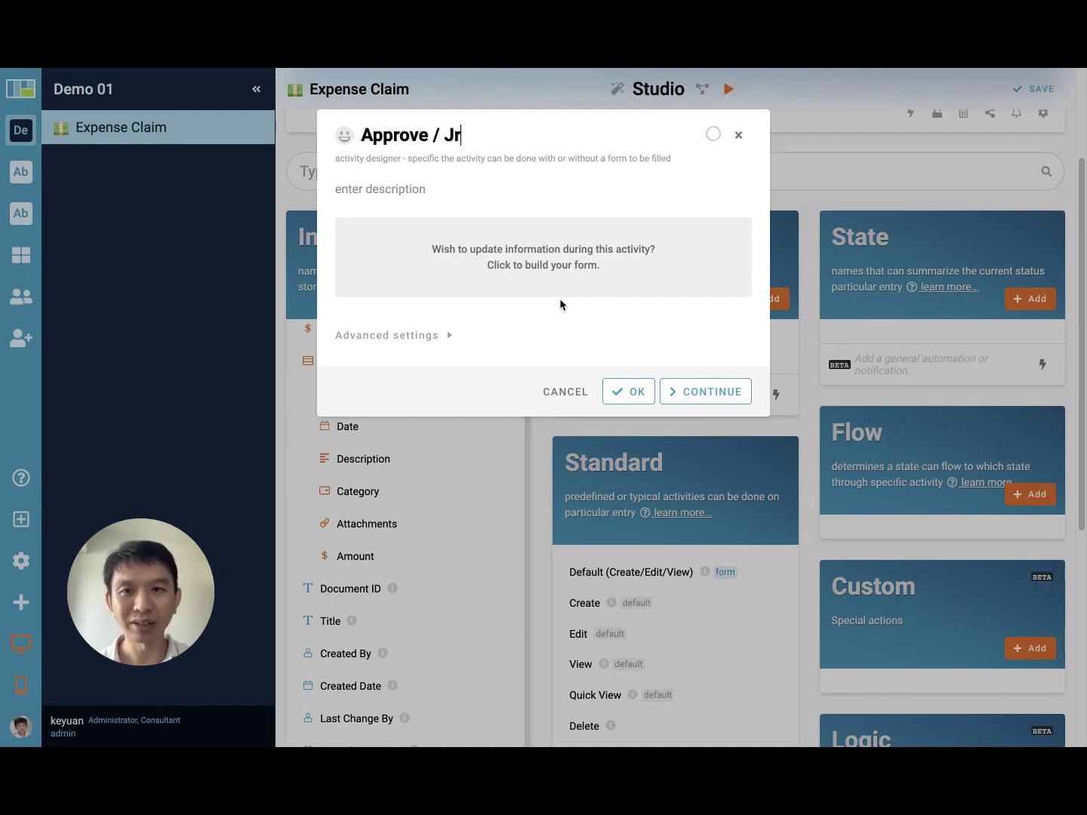
{"action": "key", "text": "BackSpace"}
{"action": "key", "text": "BackSpace"}
{"action": "type", "text": "Reject"}
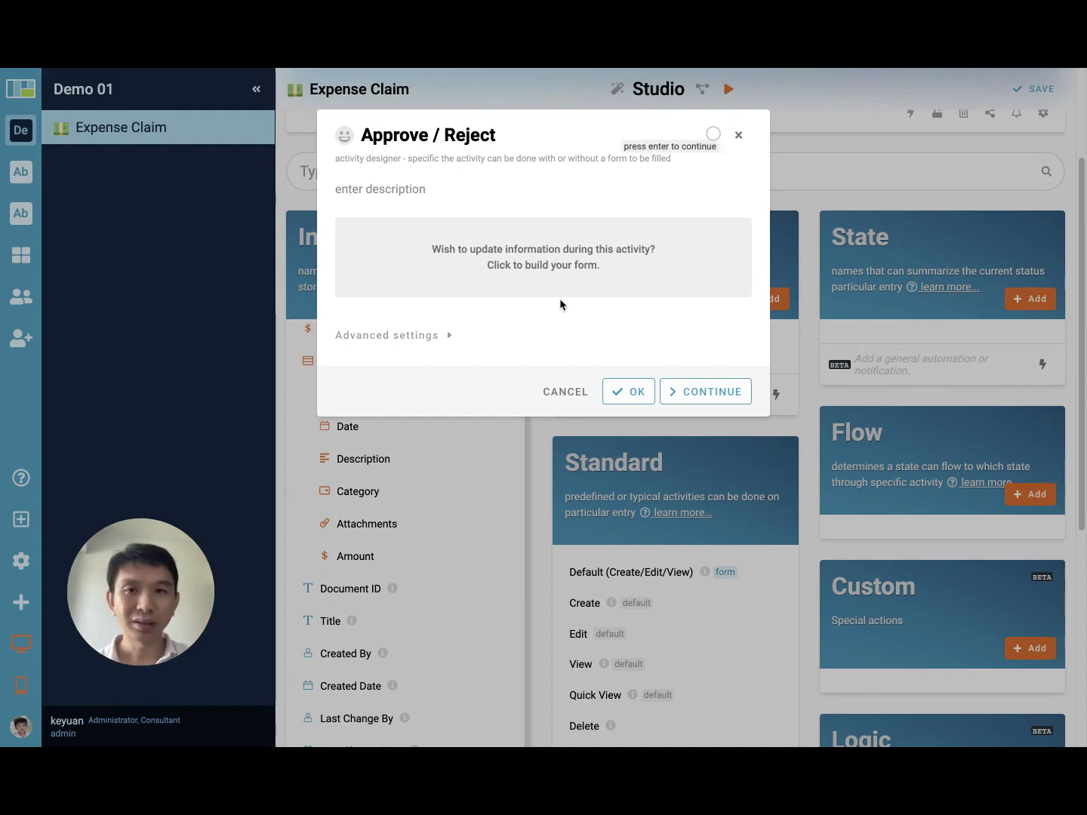
{"action": "left_click", "coordinate": [610, 391]}
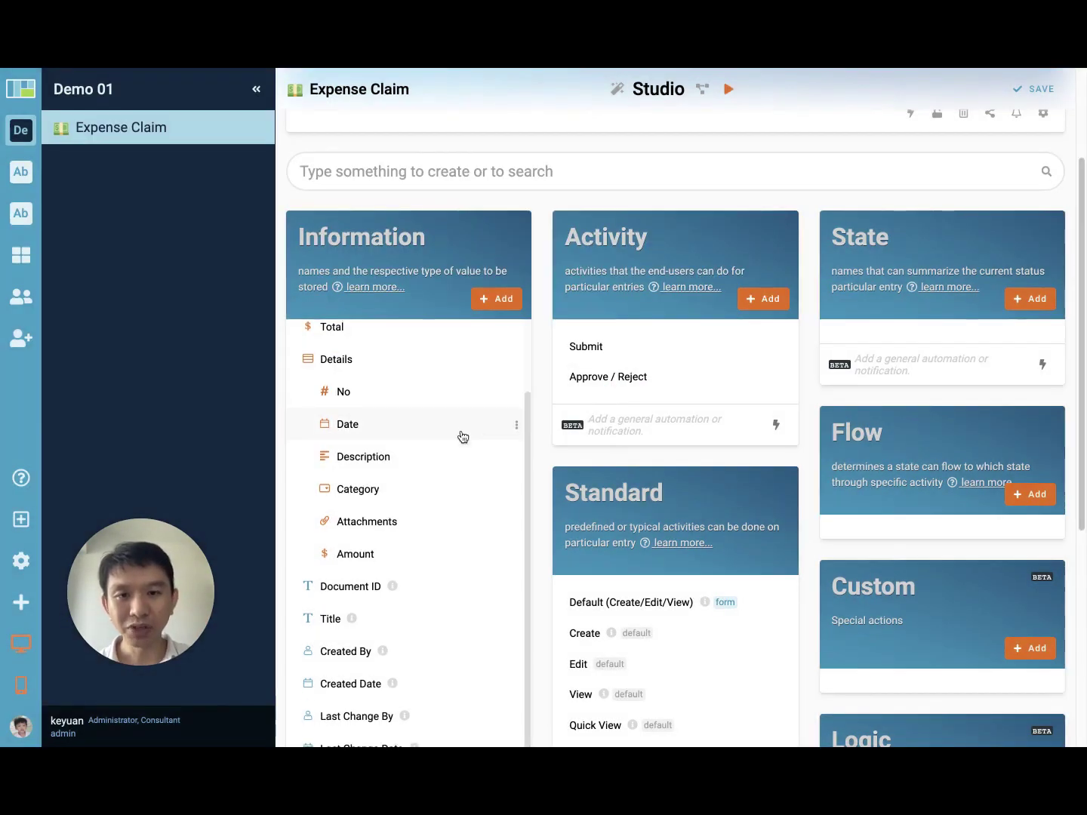
Step: Add an information field named Approved with the YesNo type to the Expense Claim module
{"action": "scroll", "coordinate": [478, 512], "scroll_direction": "down", "scroll_amount": 5}
{"action": "scroll", "coordinate": [501, 385], "scroll_direction": "up", "scroll_amount": 3}
{"action": "scroll", "coordinate": [502, 340], "scroll_direction": "up", "scroll_amount": 2}
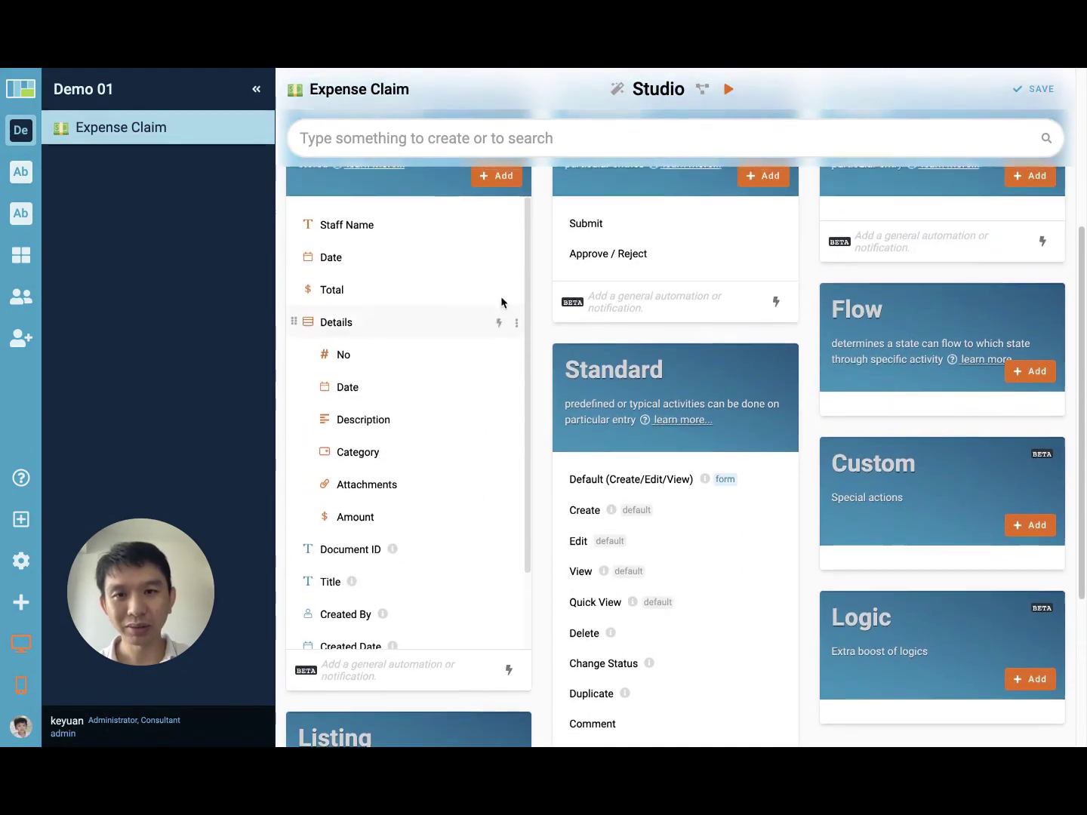
{"action": "left_click", "coordinate": [494, 203]}
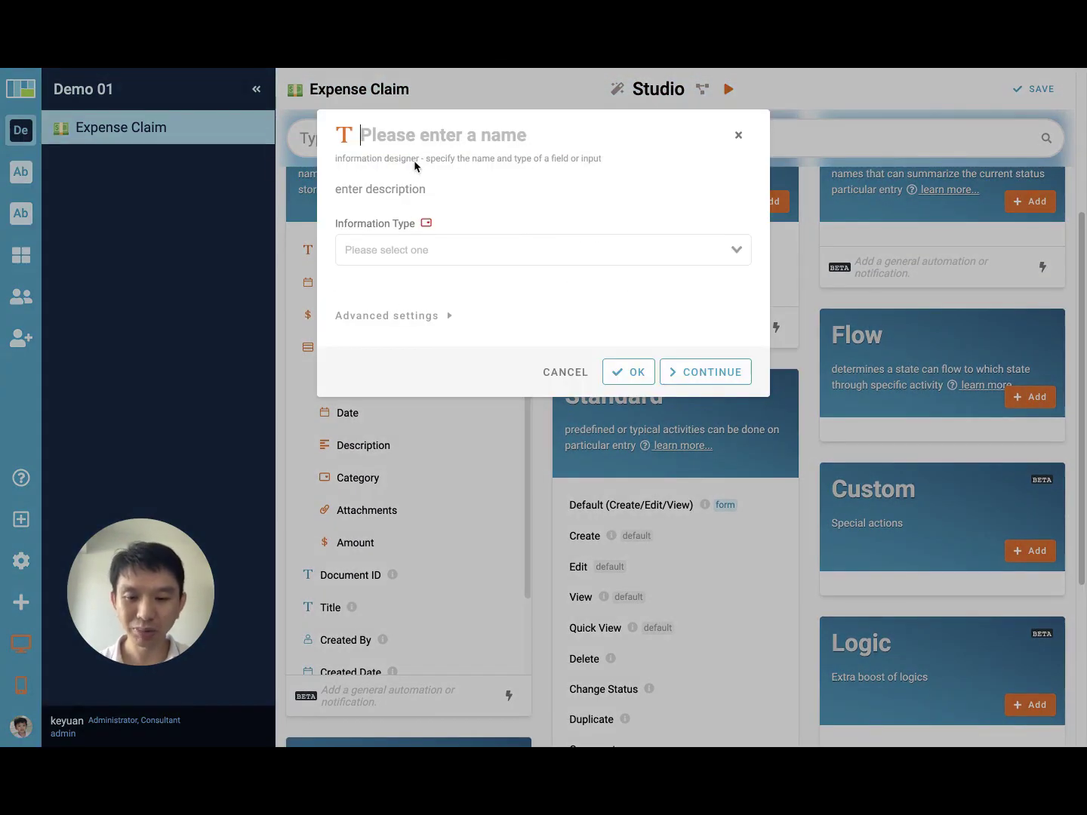
{"action": "type", "text": "Approved"}
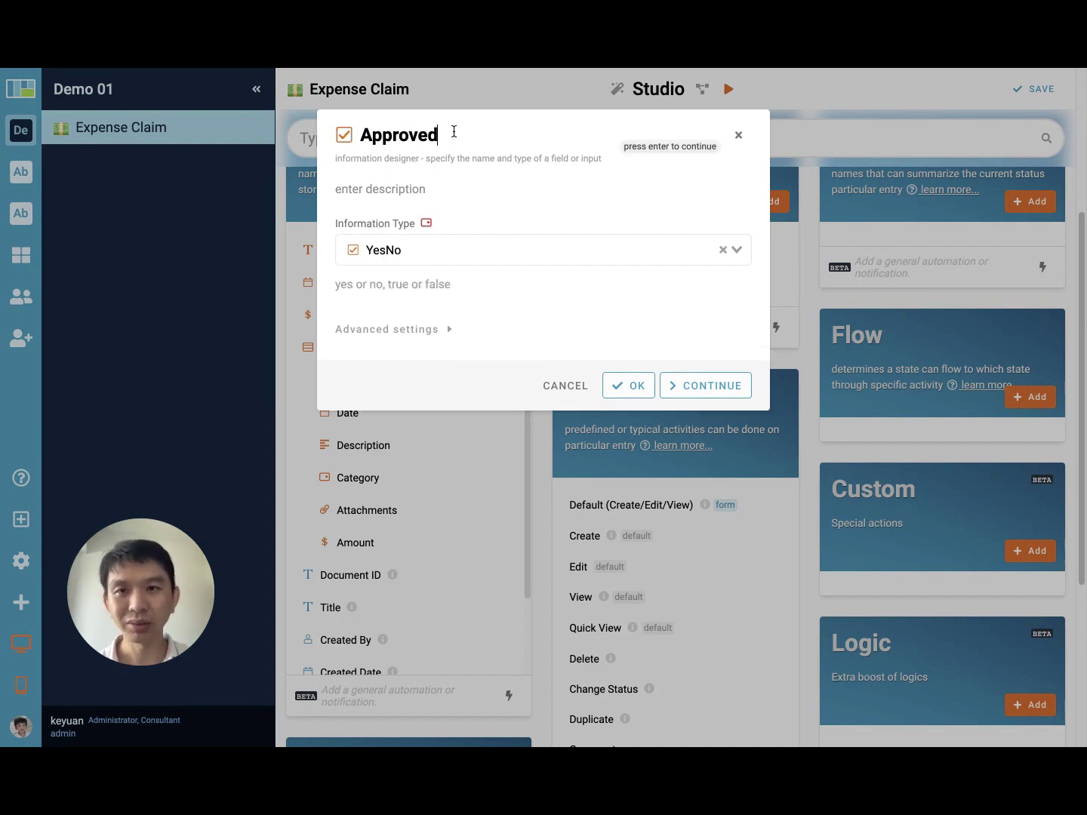
{"action": "key", "text": "Return"}
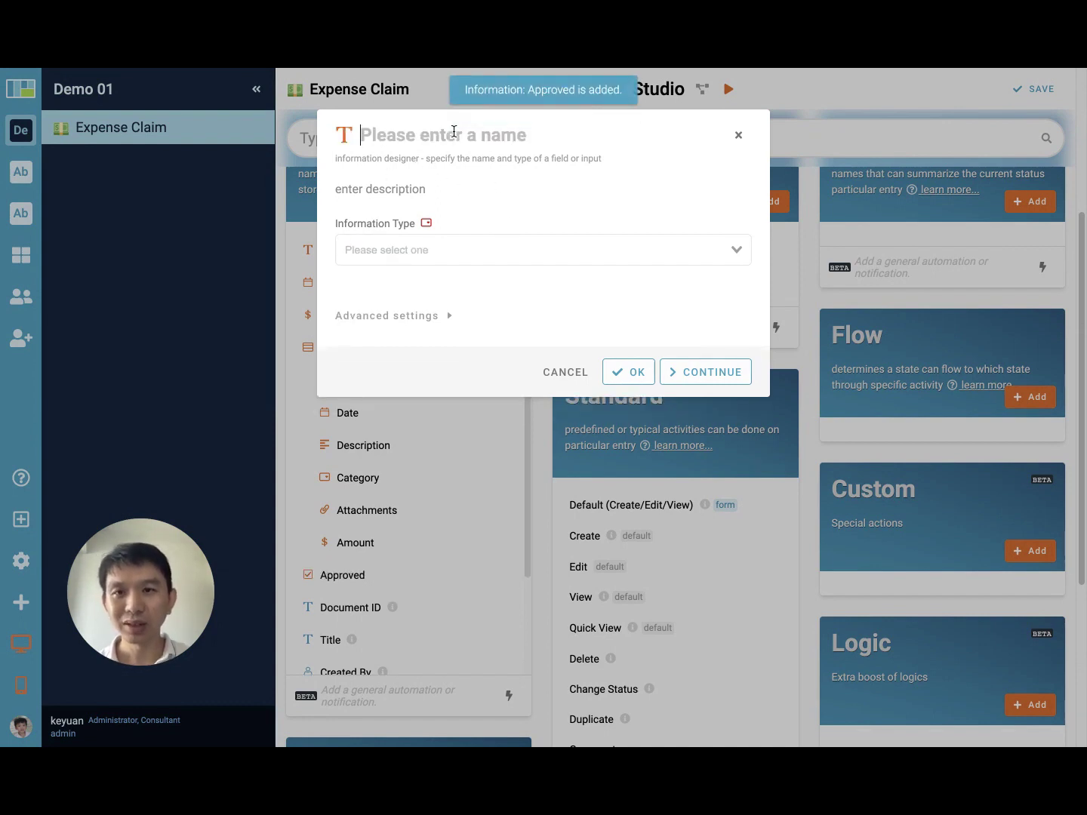
Step: Add another information field named Rejected Reason and finish adding information
{"action": "type", "text": "Rejec"}
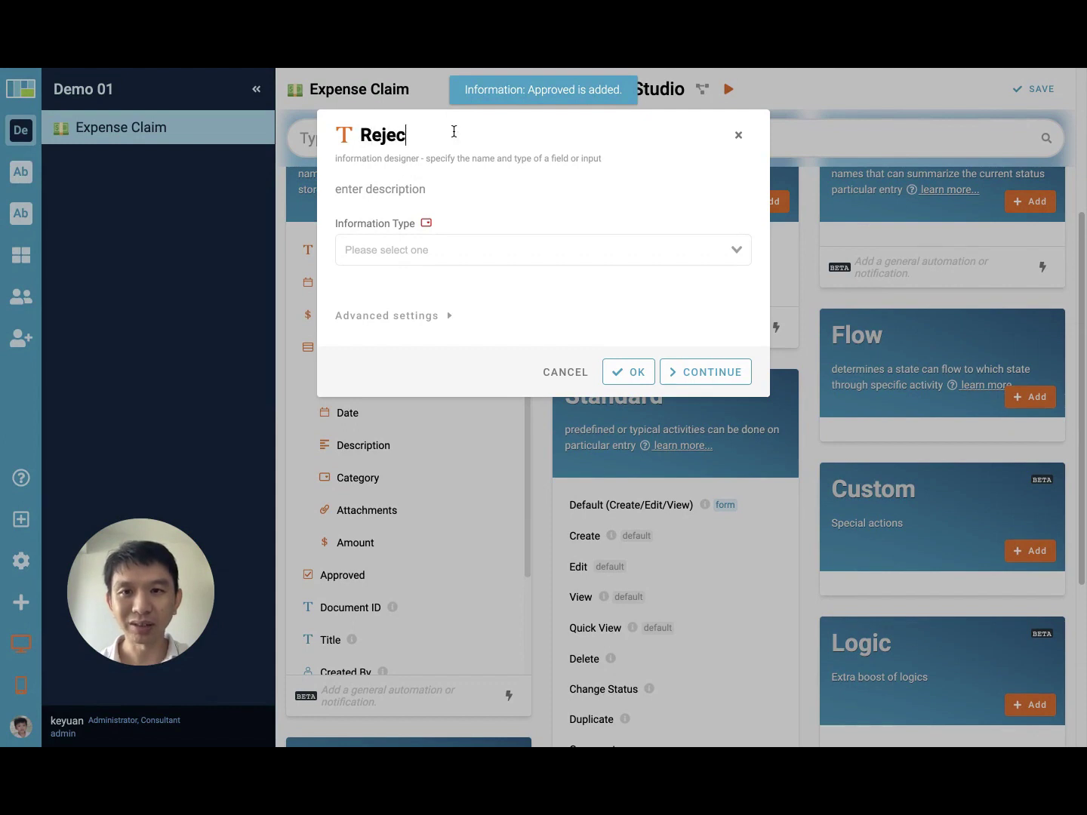
{"action": "type", "text": "ted Reason"}
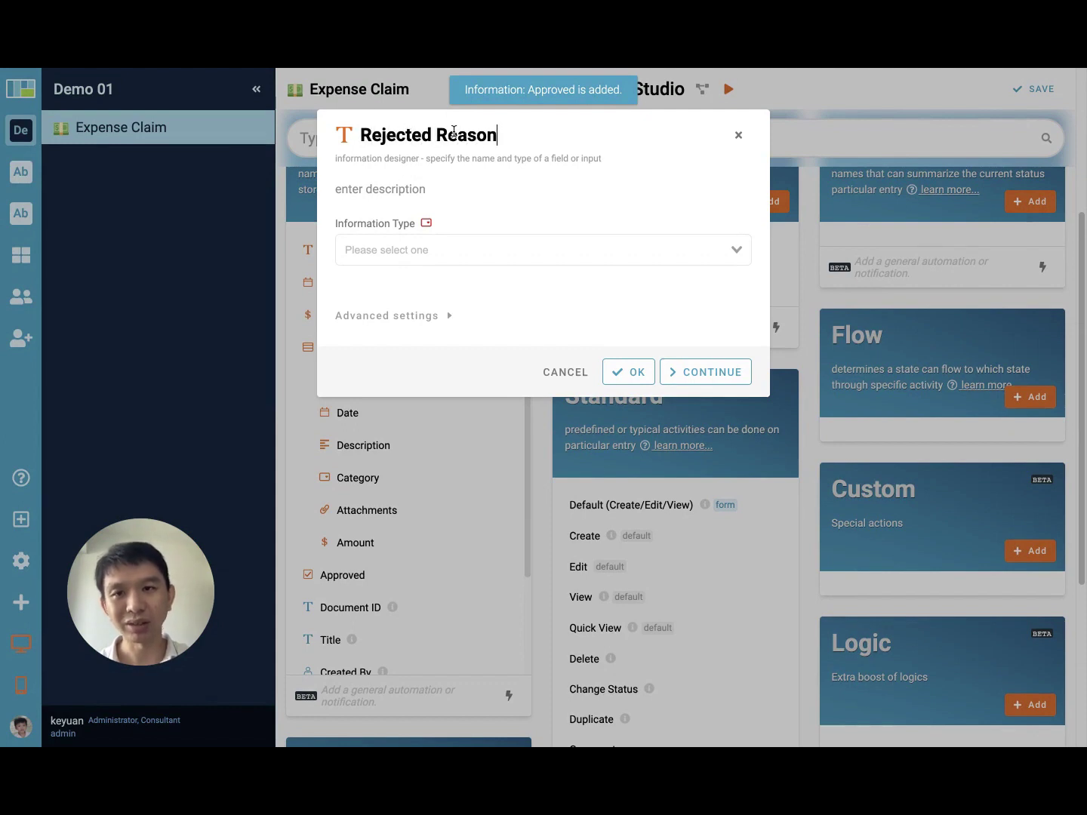
{"action": "left_click", "coordinate": [613, 383]}
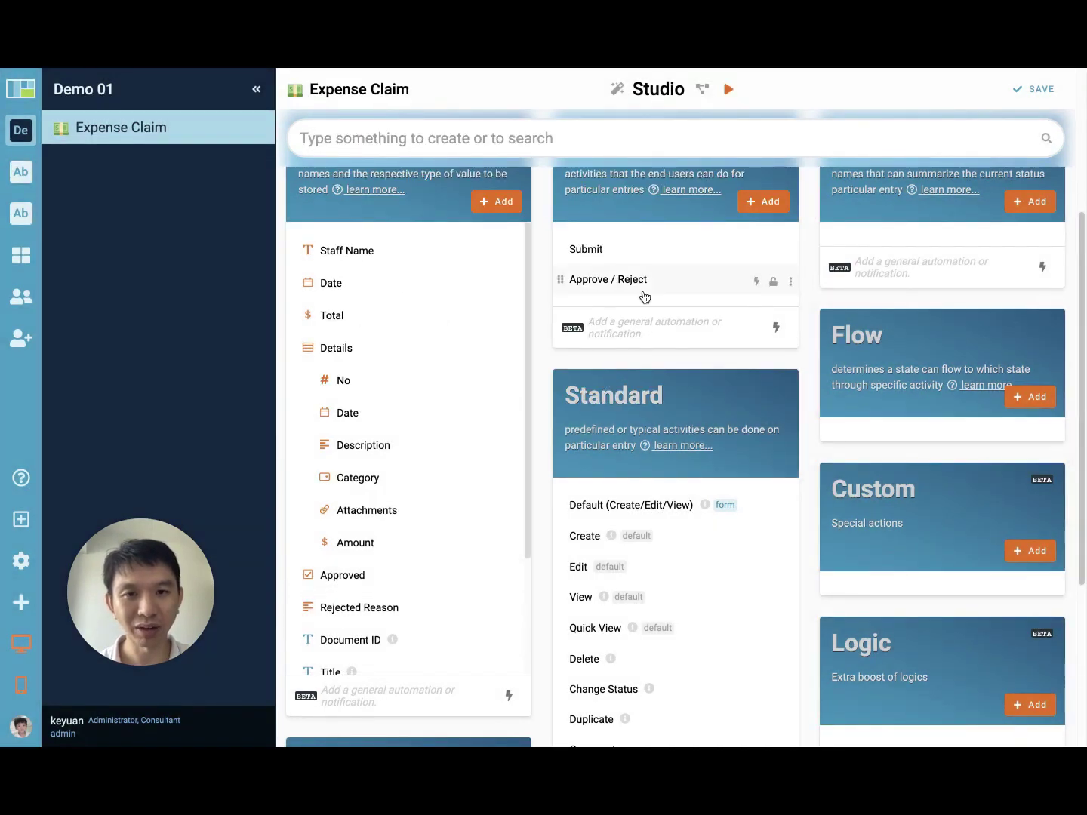
Step: Build a form for the Approve / Reject activity with the Approved field in the first row and Rejected Reason below it
{"action": "left_click", "coordinate": [624, 296]}
{"action": "left_click", "coordinate": [472, 248]}
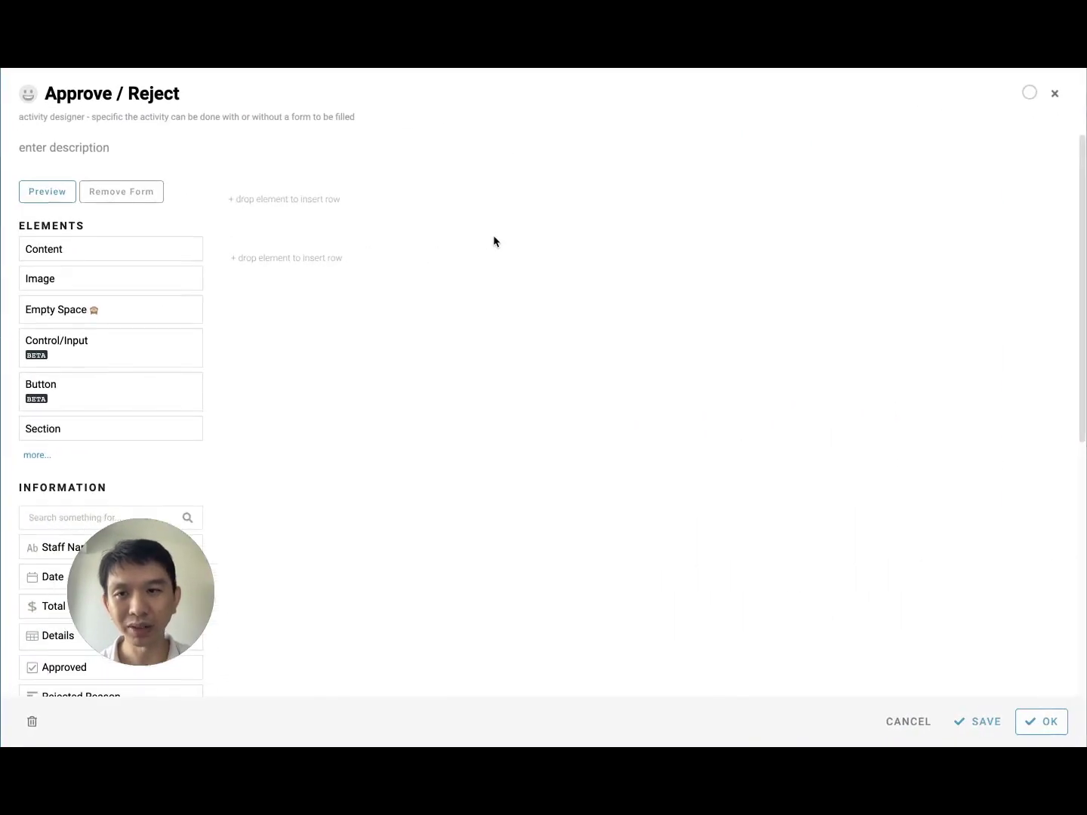
{"action": "scroll", "coordinate": [66, 468], "scroll_direction": "down", "scroll_amount": 3}
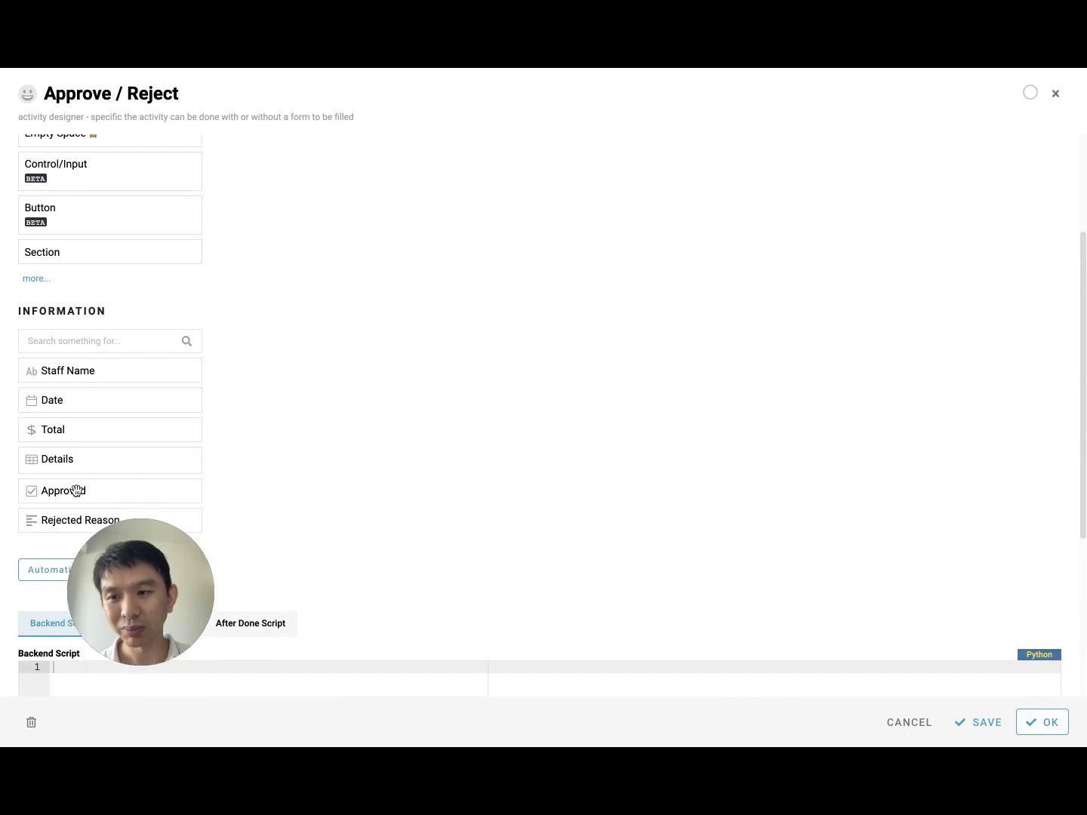
{"action": "left_click_drag", "start_coordinate": [77, 492], "coordinate": [269, 230]}
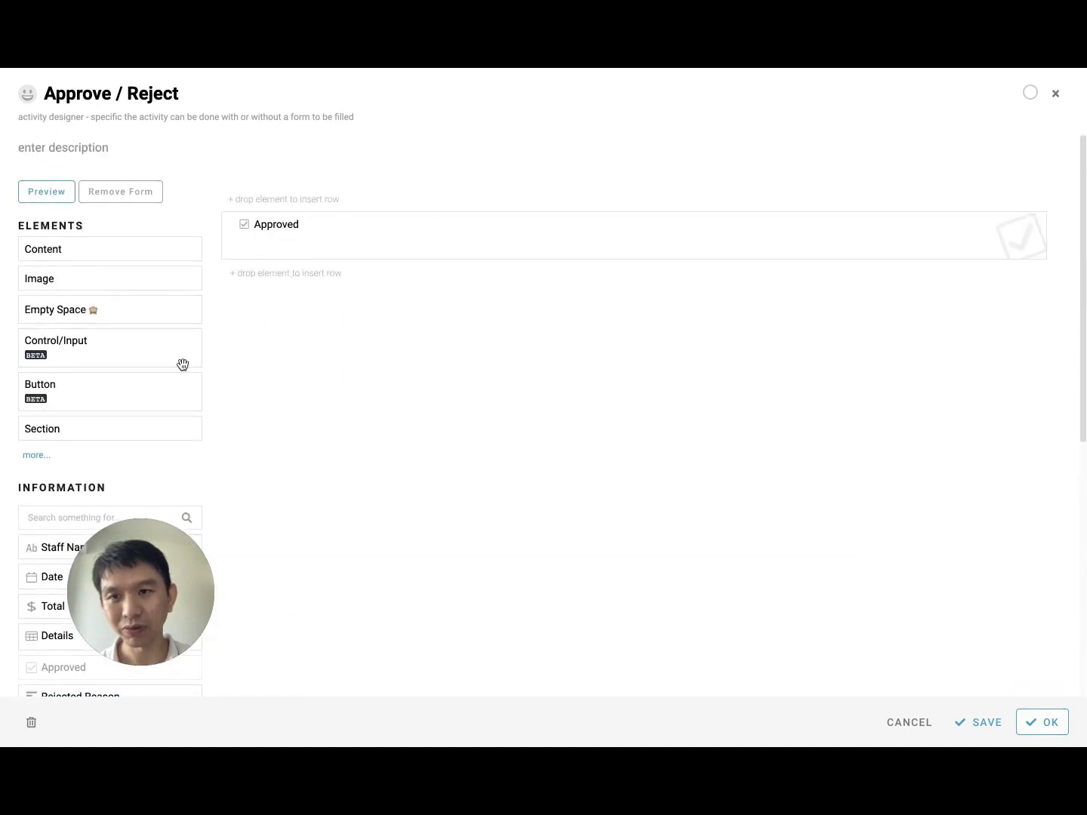
{"action": "scroll", "coordinate": [66, 471], "scroll_direction": "down", "scroll_amount": 5}
{"action": "left_click_drag", "start_coordinate": [90, 296], "coordinate": [333, 273]}
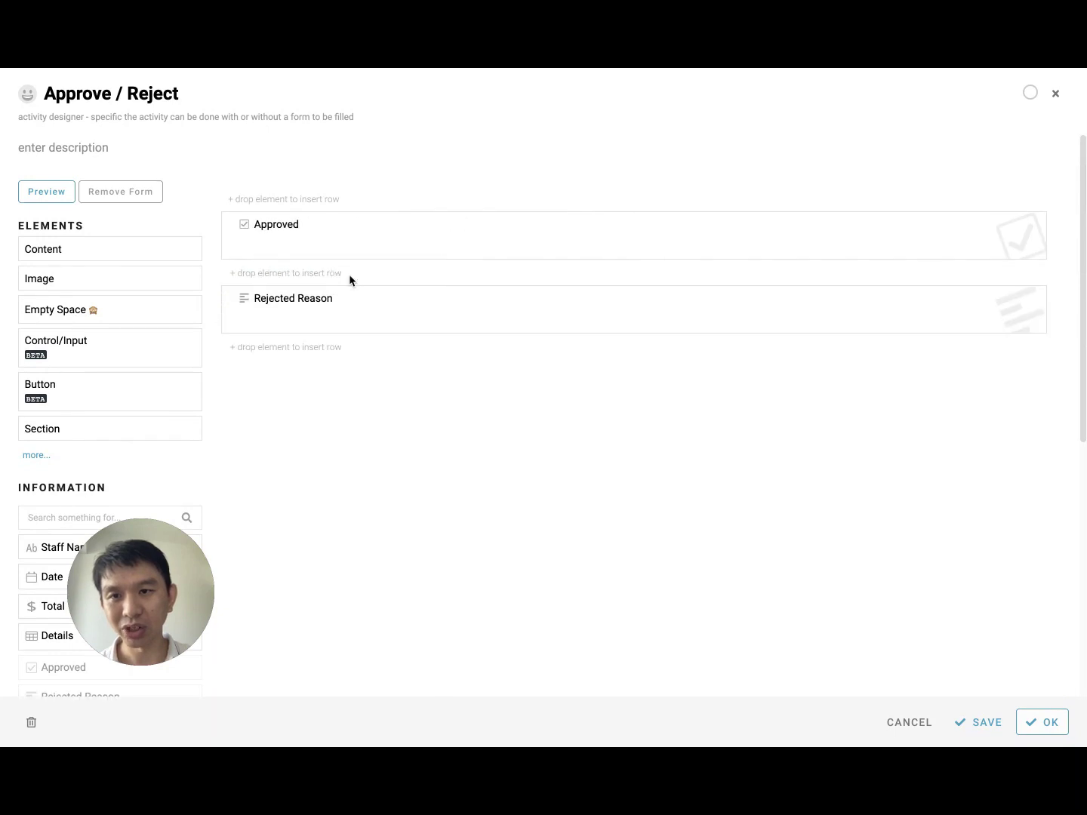
Step: Make Rejected Reason conditionally required with the formula "not Form's Approved"
{"action": "left_click", "coordinate": [295, 320]}
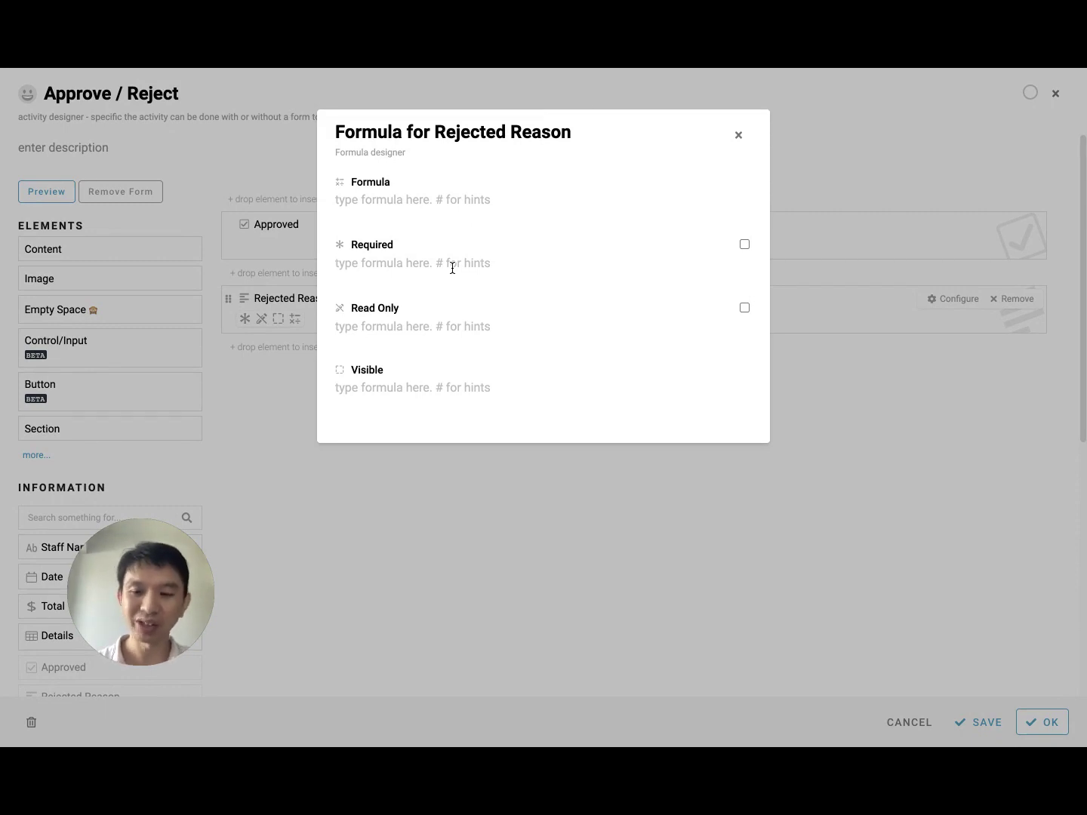
{"action": "type", "text": "not #fo"}
{"action": "key", "text": "Return"}
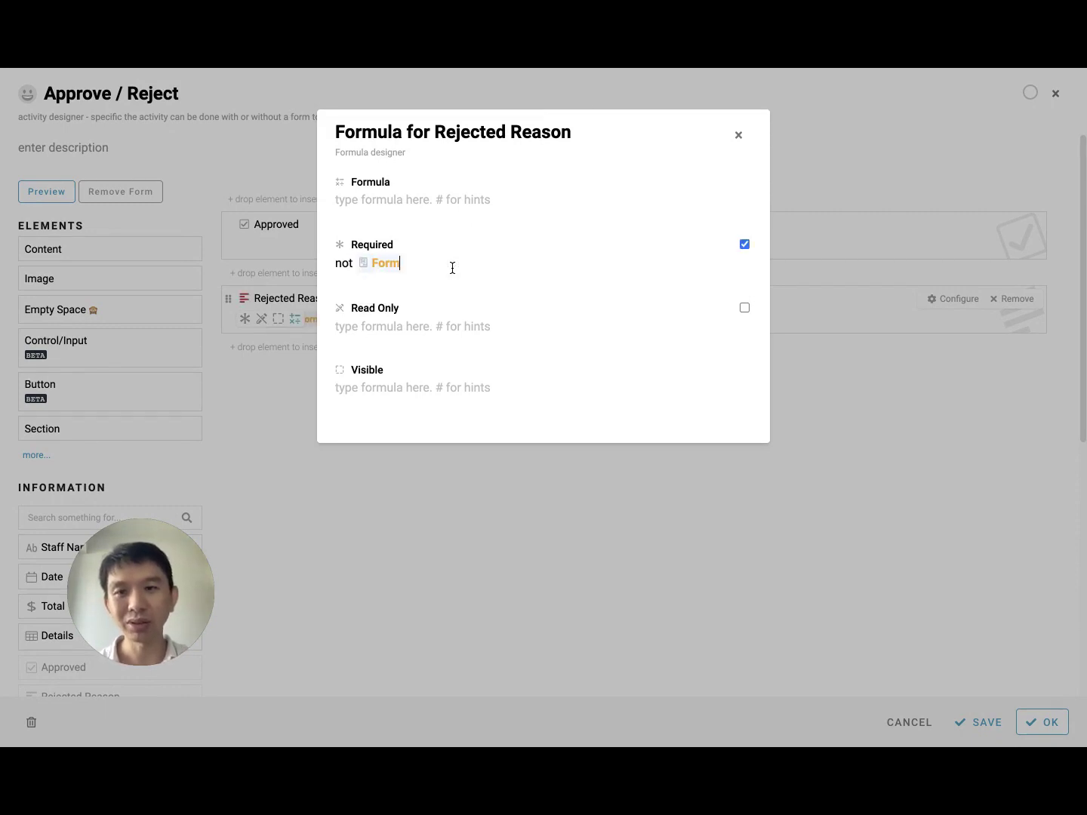
{"action": "type", "text": "#"}
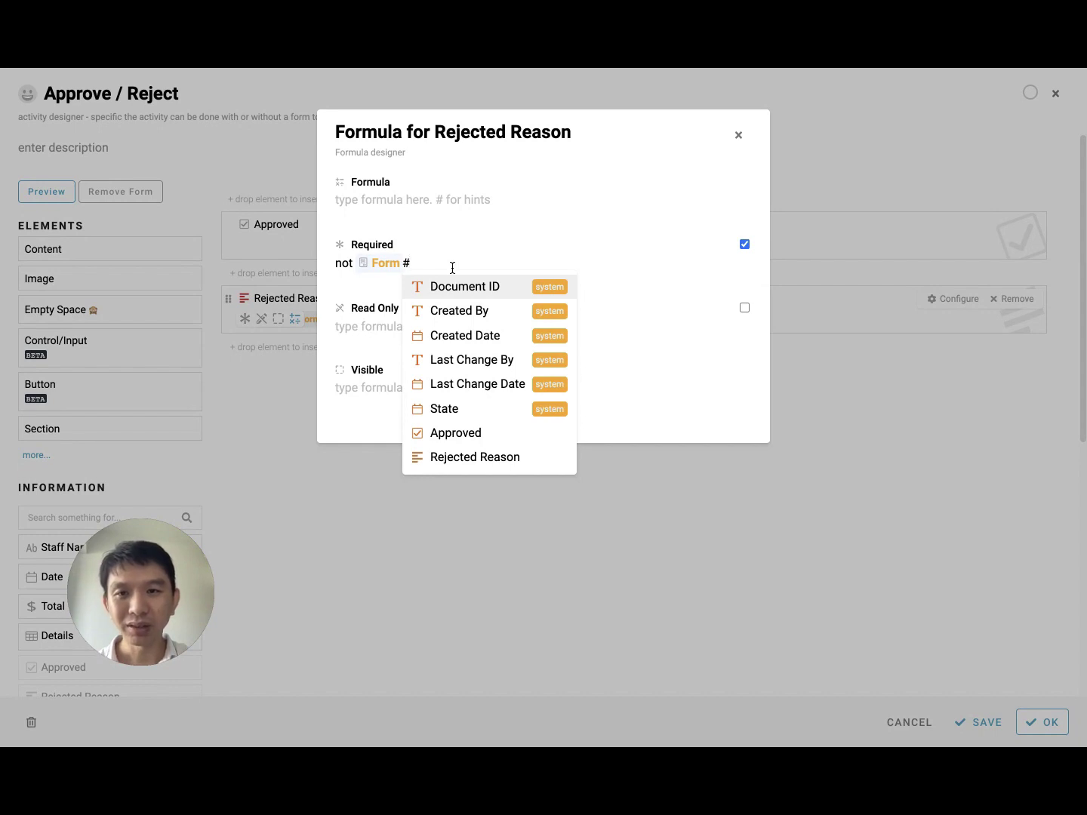
{"action": "type", "text": "app"}
{"action": "key", "text": "Return"}
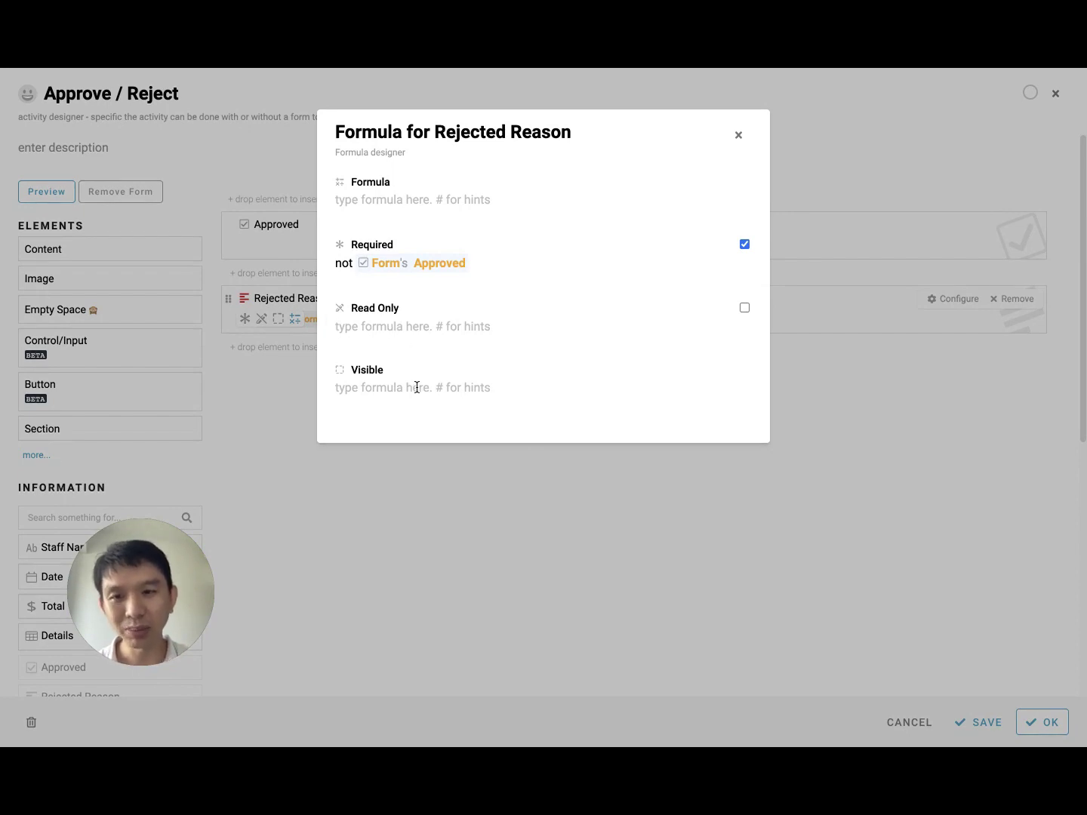
Step: Set the visibility formula of Rejected Reason to "not Form's Approved" and close the formula designer
{"action": "type", "text": "not #"}
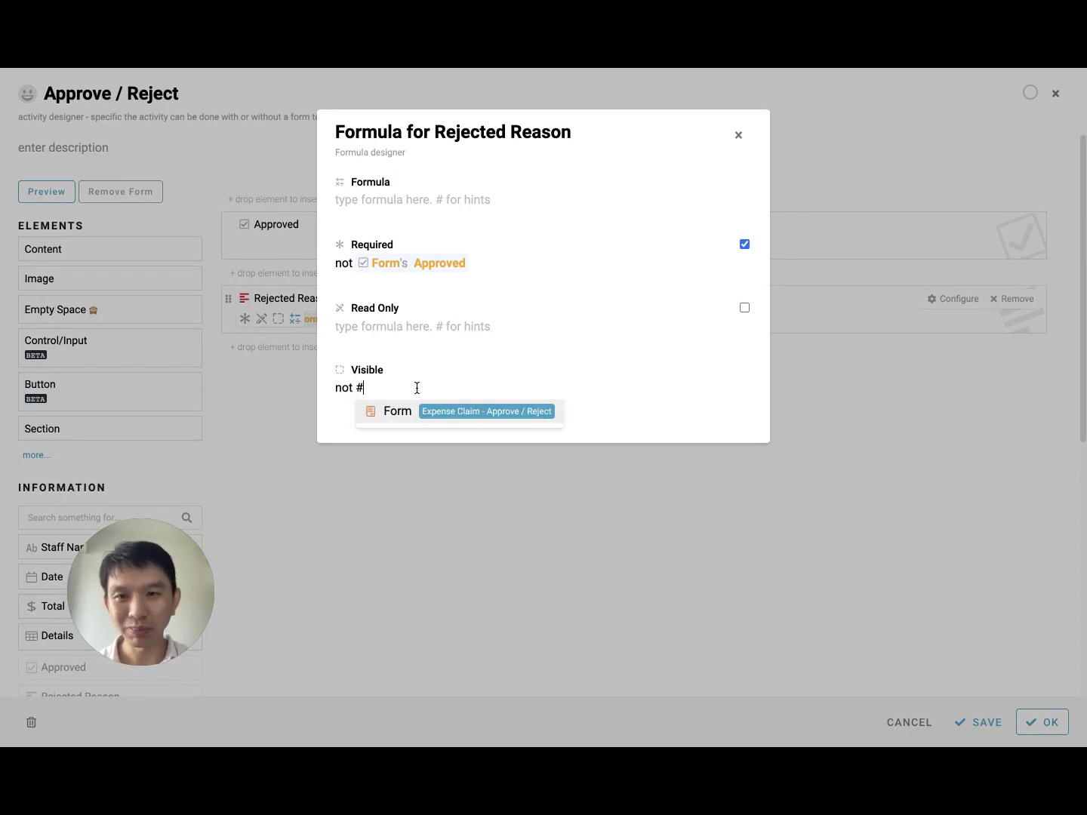
{"action": "key", "text": "Return"}
{"action": "type", "text": "ap"}
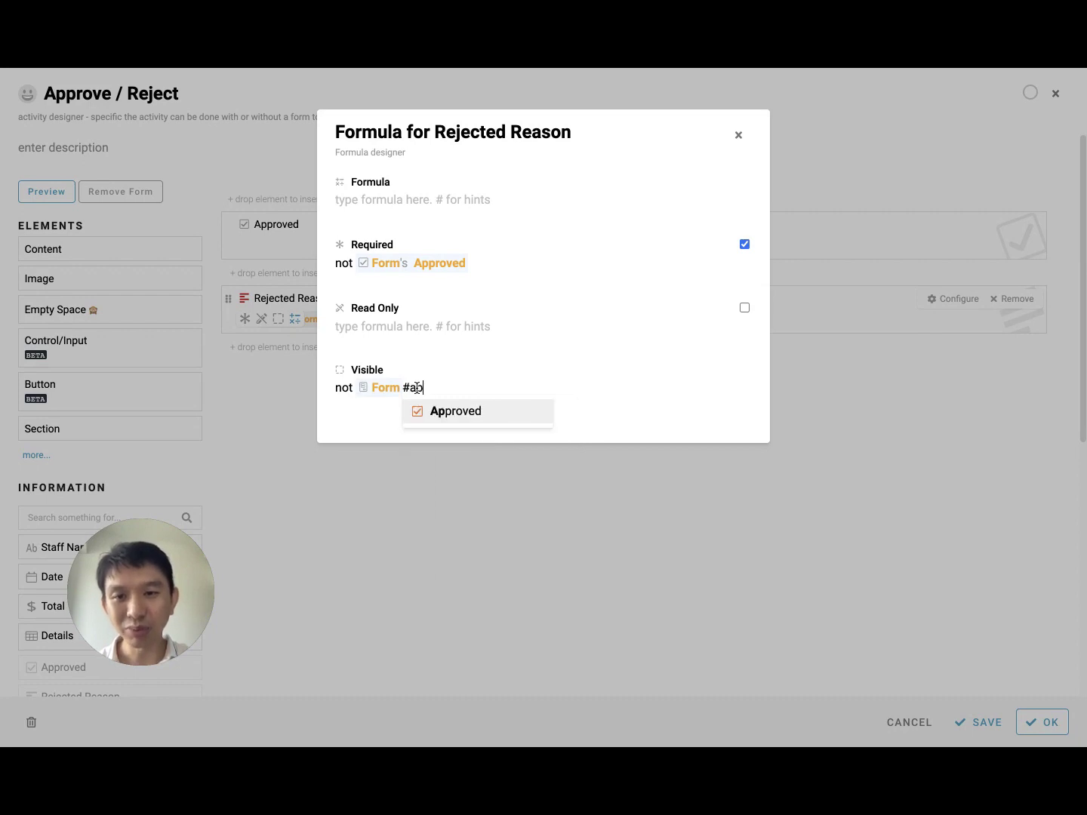
{"action": "key", "text": "Return"}
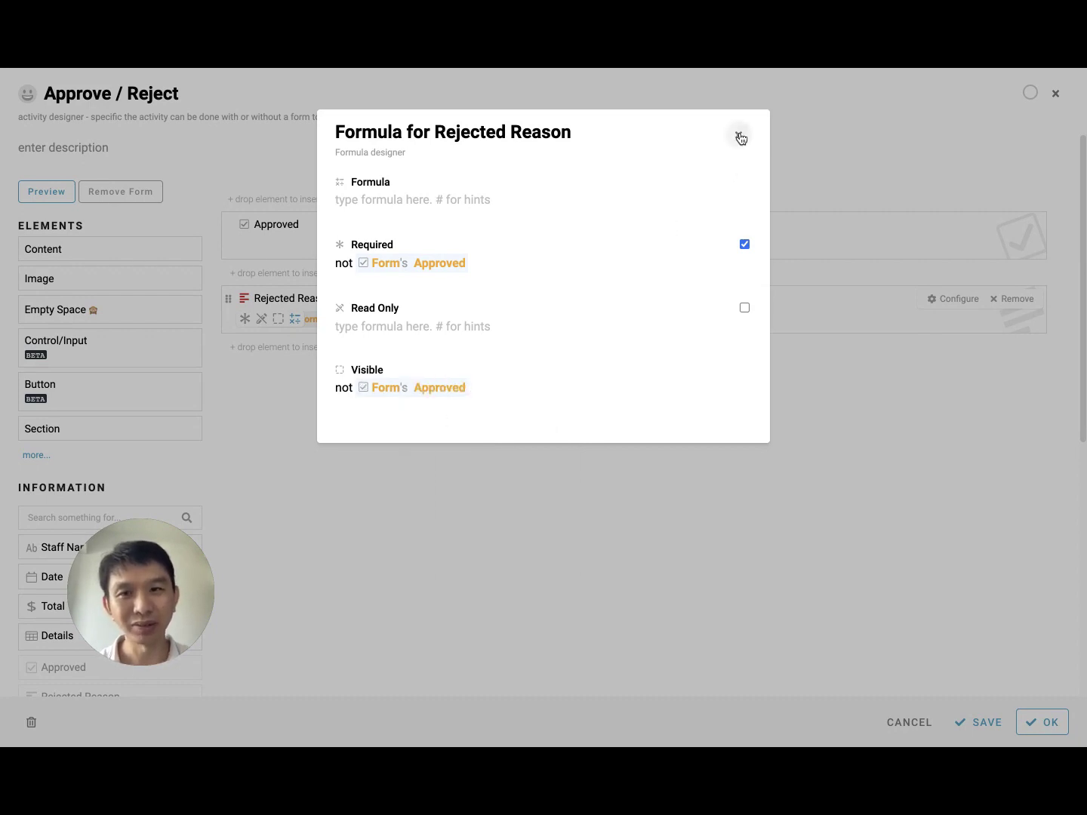
{"action": "left_click", "coordinate": [739, 135]}
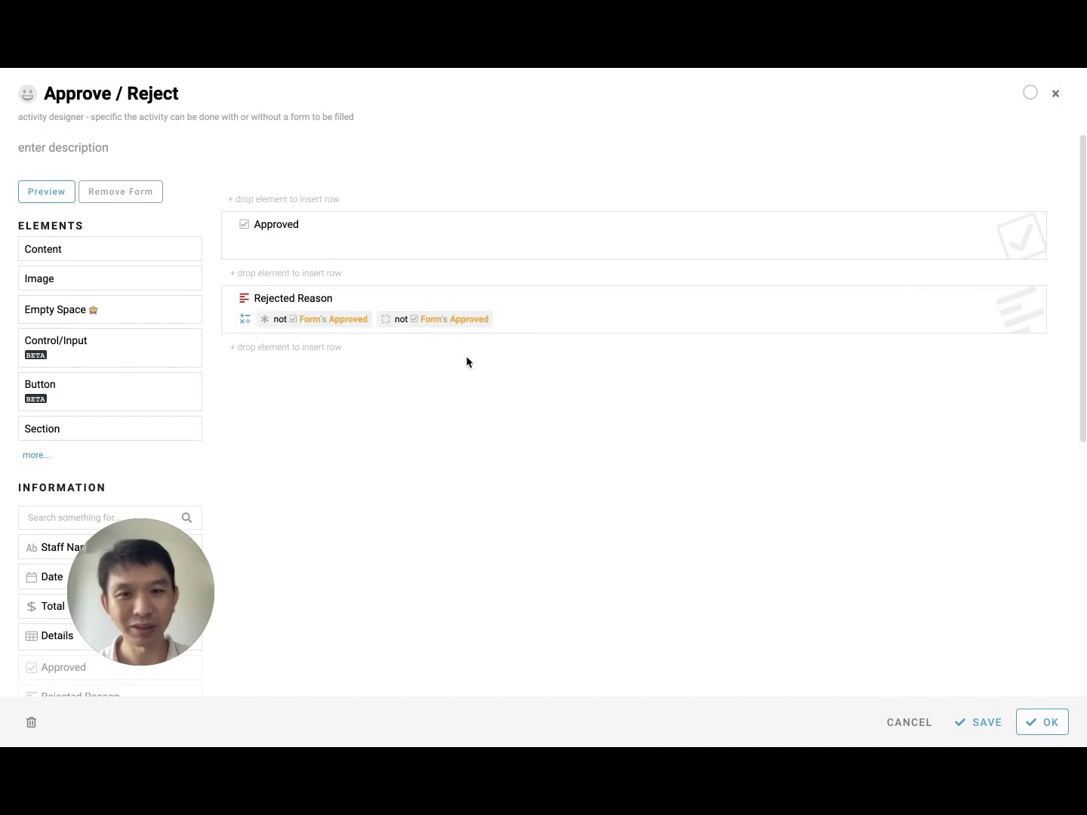
Step: Confirm the Approve / Reject activity's form and add an activity named Cancel without a form
{"action": "left_click", "coordinate": [1045, 718]}
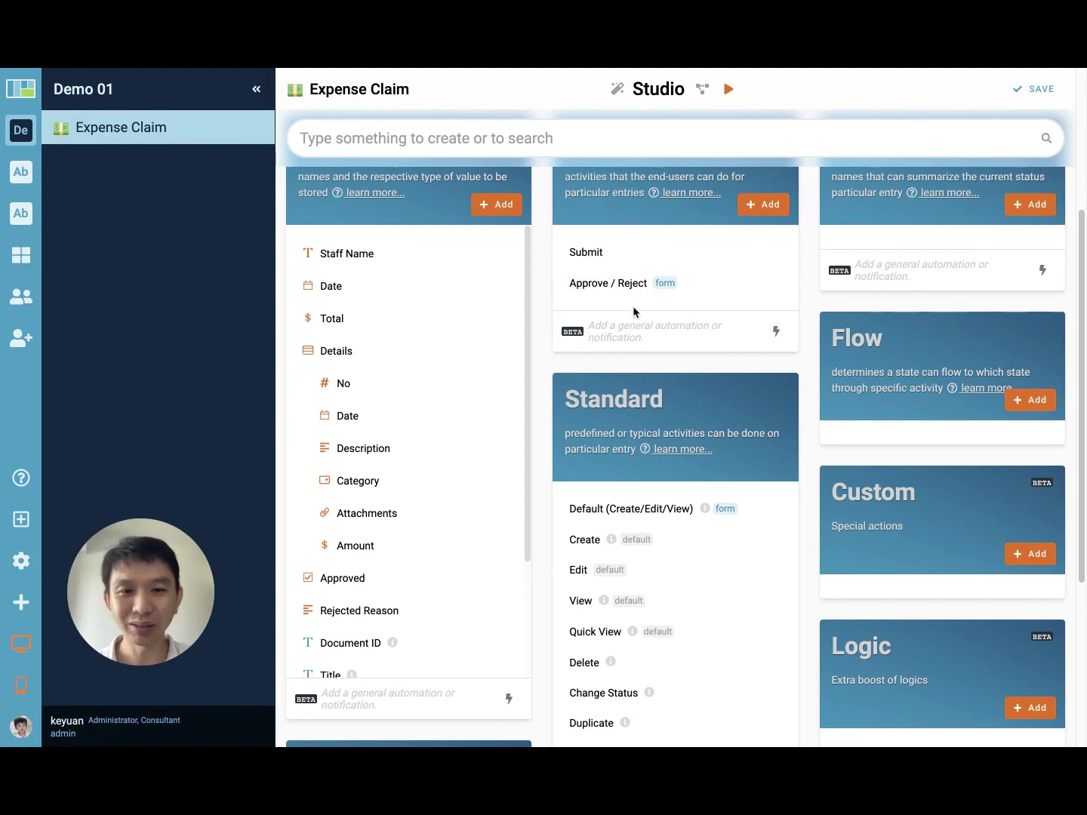
{"action": "left_click", "coordinate": [764, 214]}
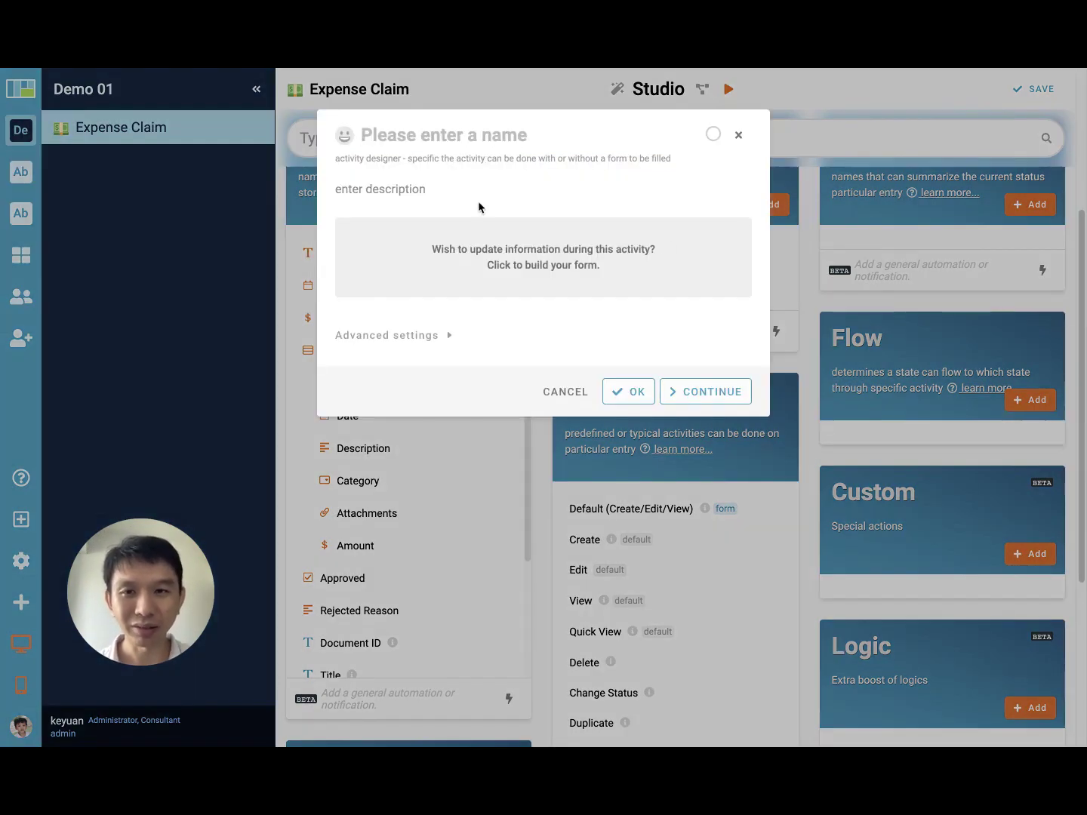
{"action": "type", "text": "Cancel"}
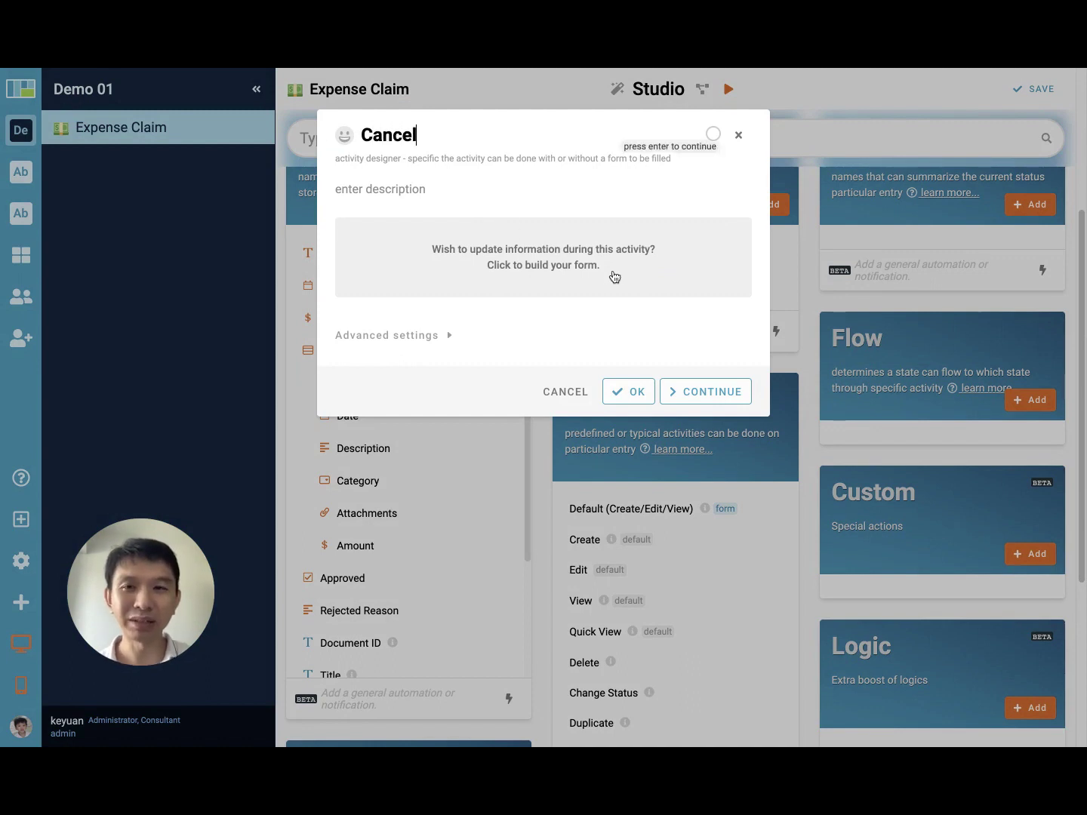
{"action": "left_click", "coordinate": [635, 396]}
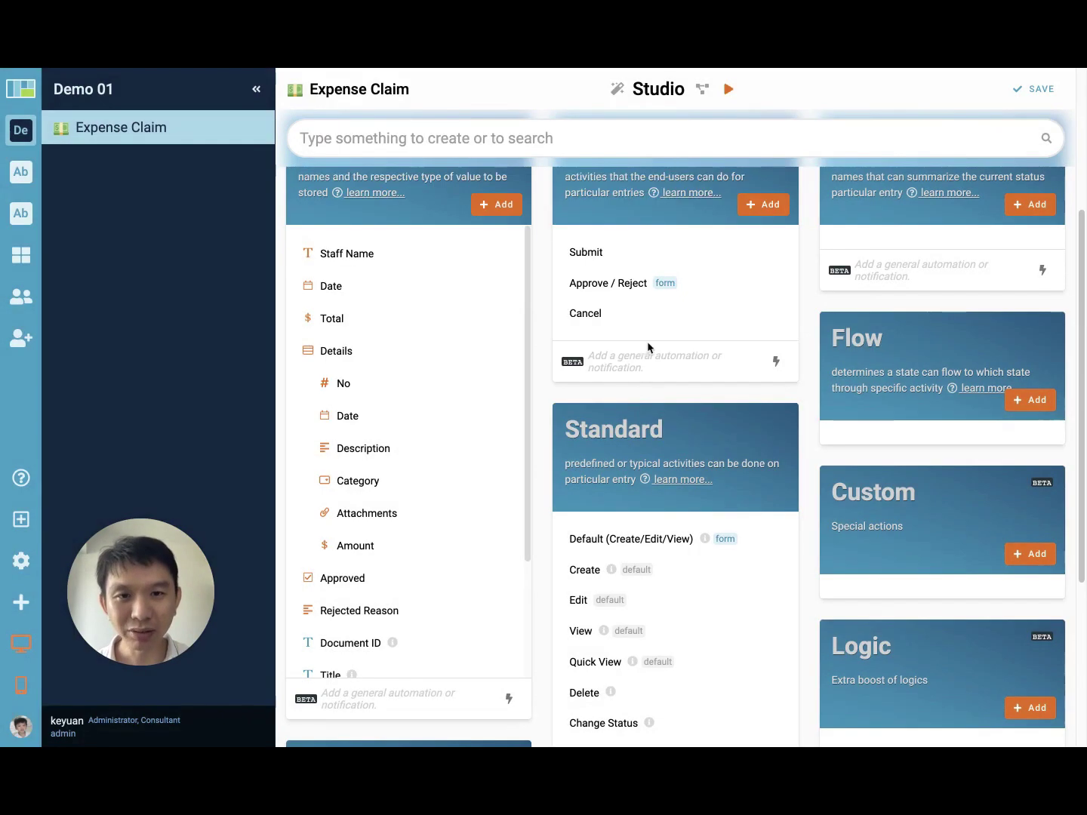
Step: Add an activity named Make Payment with the green dollar banknote emoji, found by searching for "money"
{"action": "left_click", "coordinate": [760, 206]}
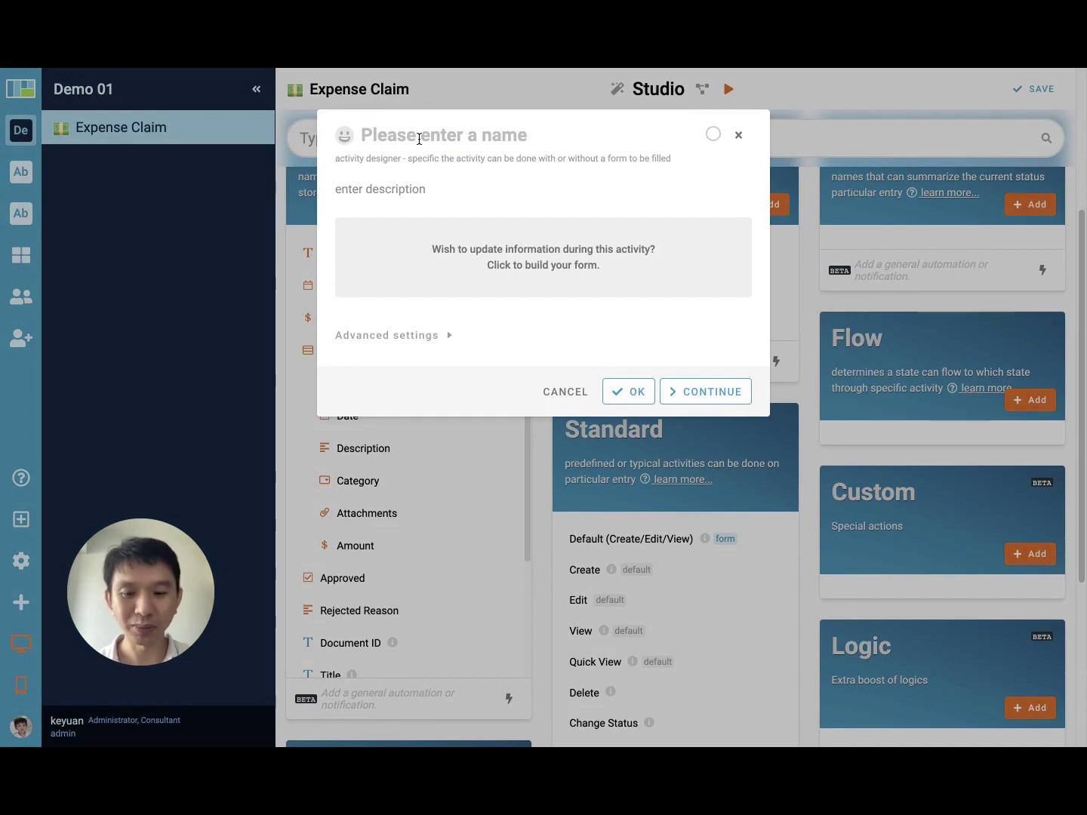
{"action": "type", "text": "Make Payment"}
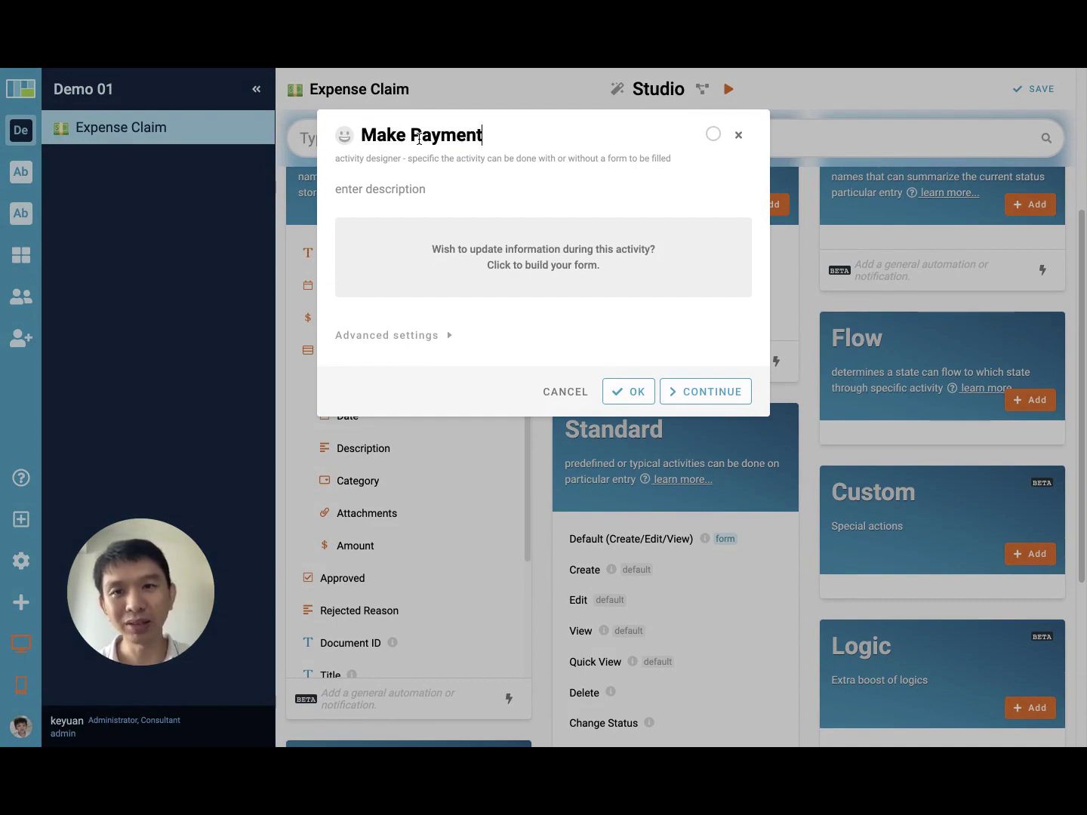
{"action": "left_click", "coordinate": [344, 136]}
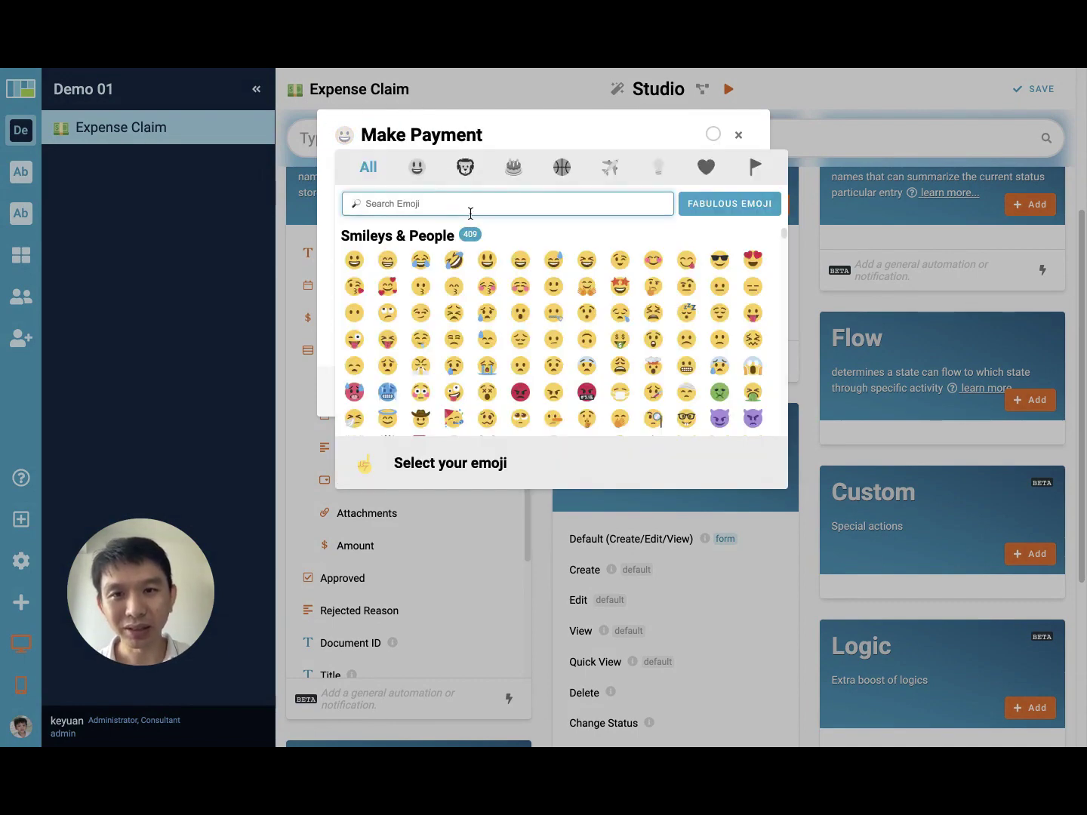
{"action": "type", "text": "money"}
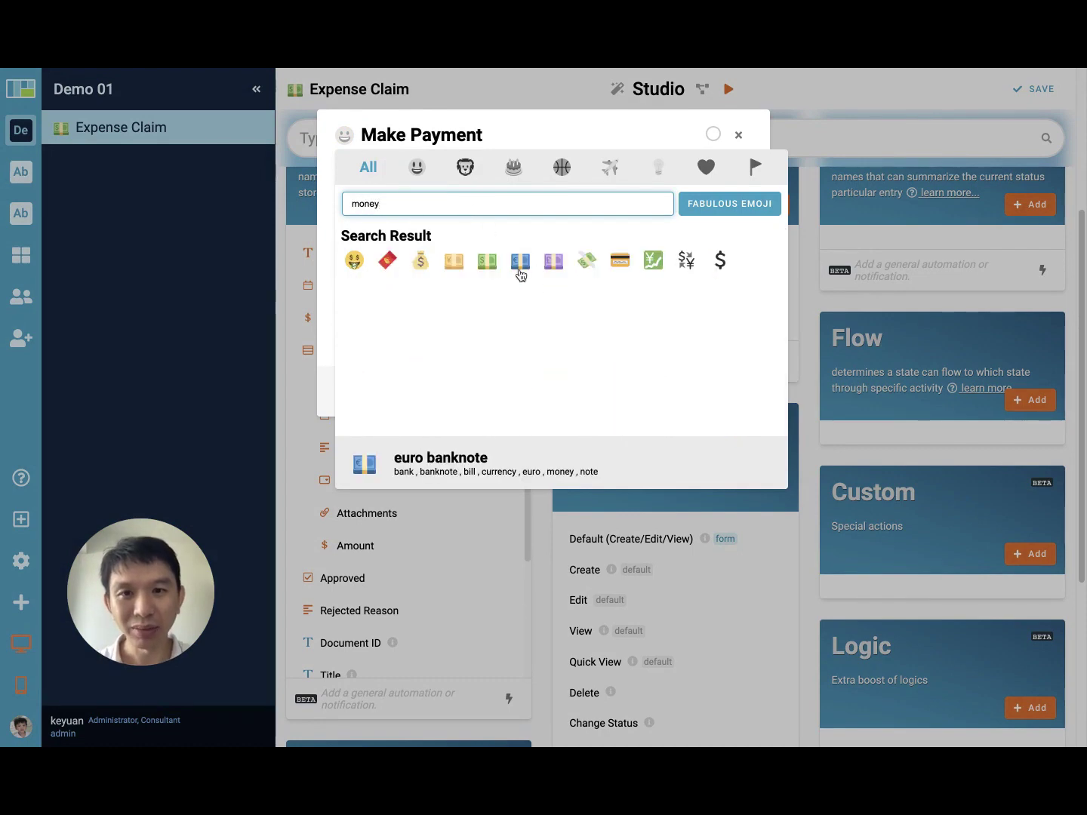
{"action": "left_click", "coordinate": [491, 265]}
{"action": "left_click", "coordinate": [628, 392]}
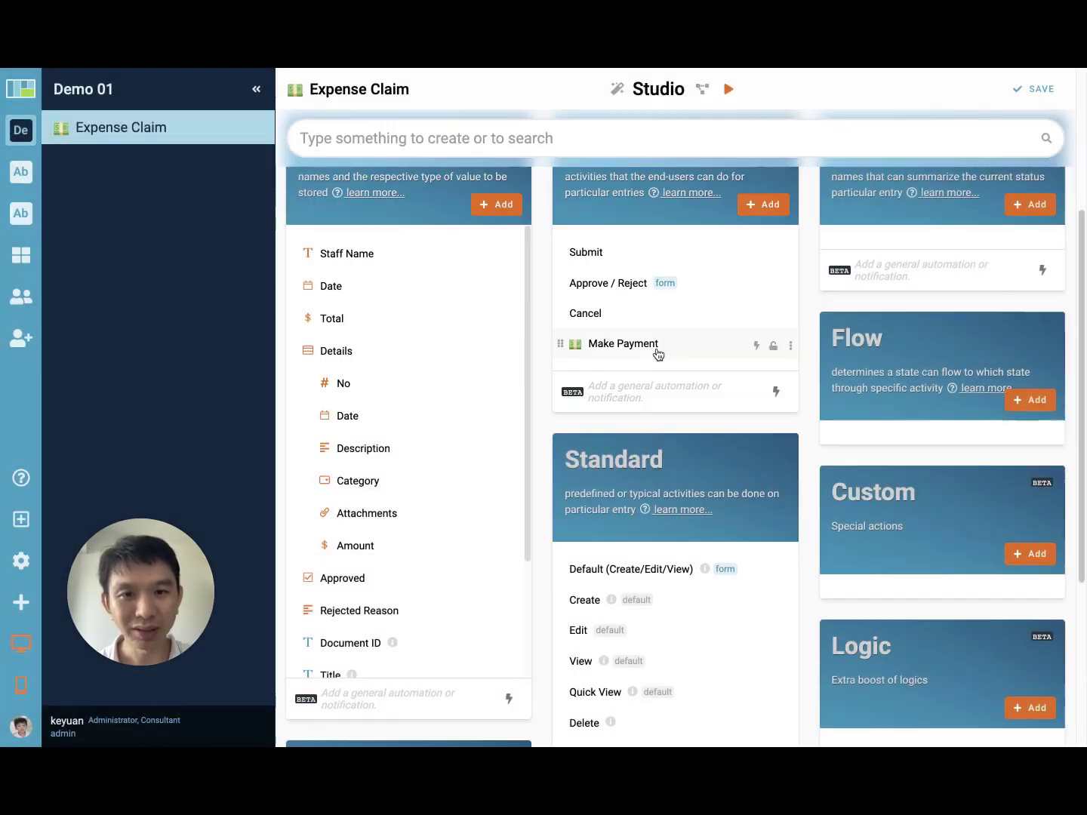
Step: Give the Approve / Reject activity the green check mark emoji, found by searching for "che"
{"action": "left_click", "coordinate": [611, 283]}
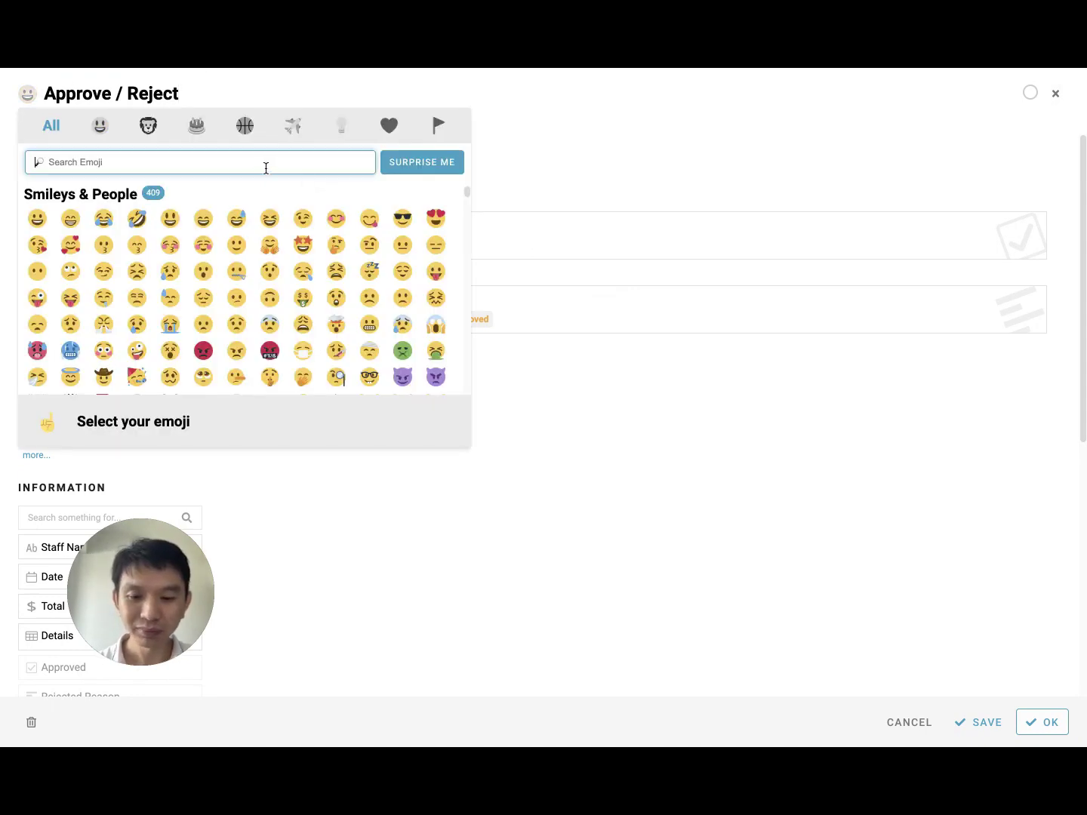
{"action": "type", "text": "che"}
{"action": "left_click", "coordinate": [136, 272]}
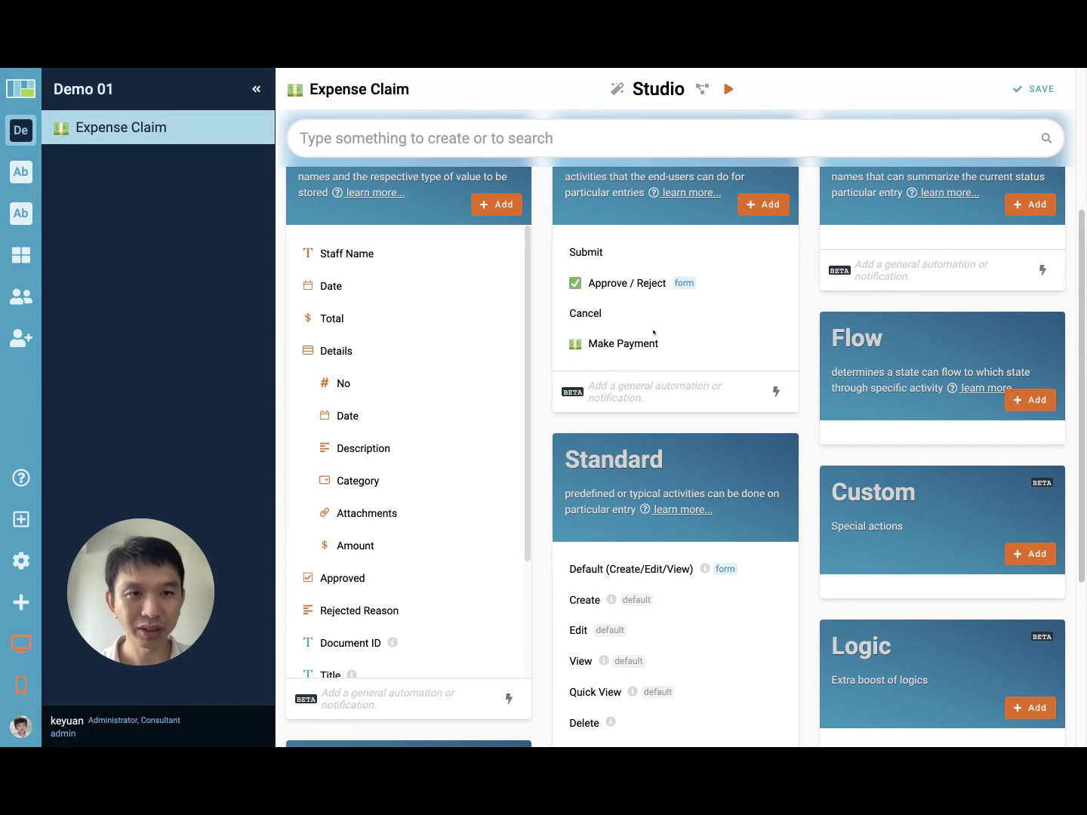
Step: Add the initial state Draft and a second, non-initial state named Pending Approval
{"action": "left_click", "coordinate": [1031, 207]}
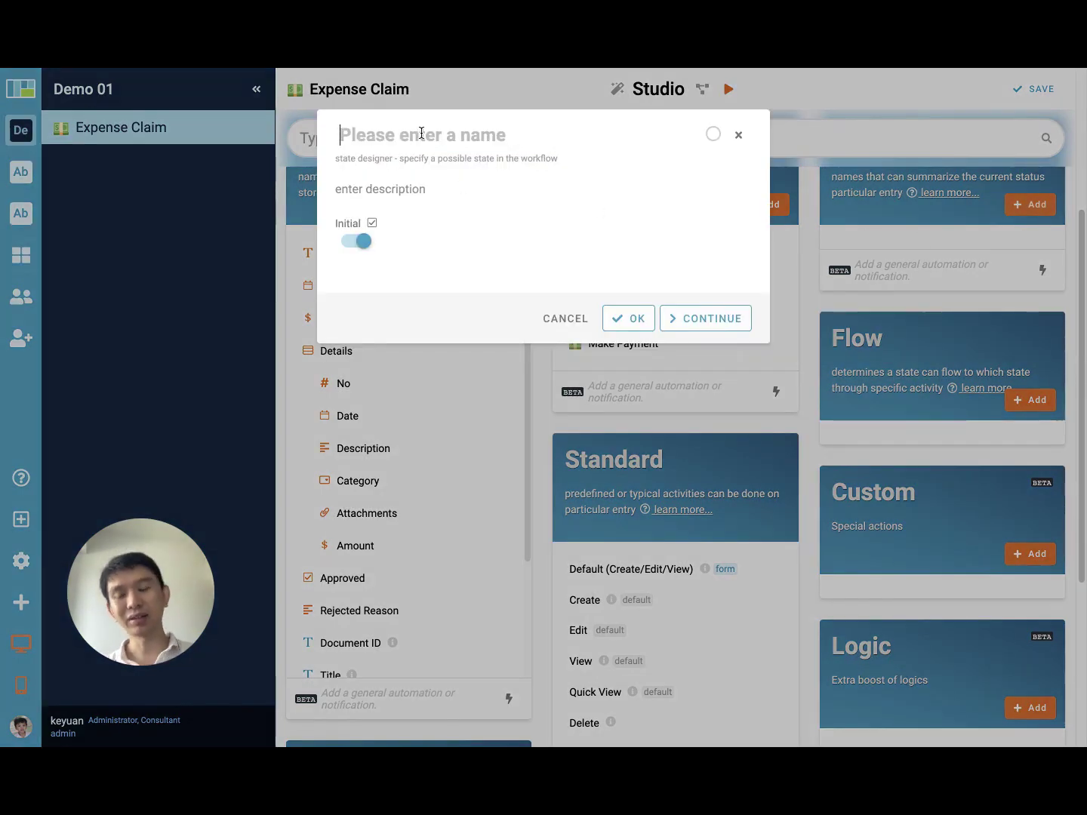
{"action": "type", "text": "Draft"}
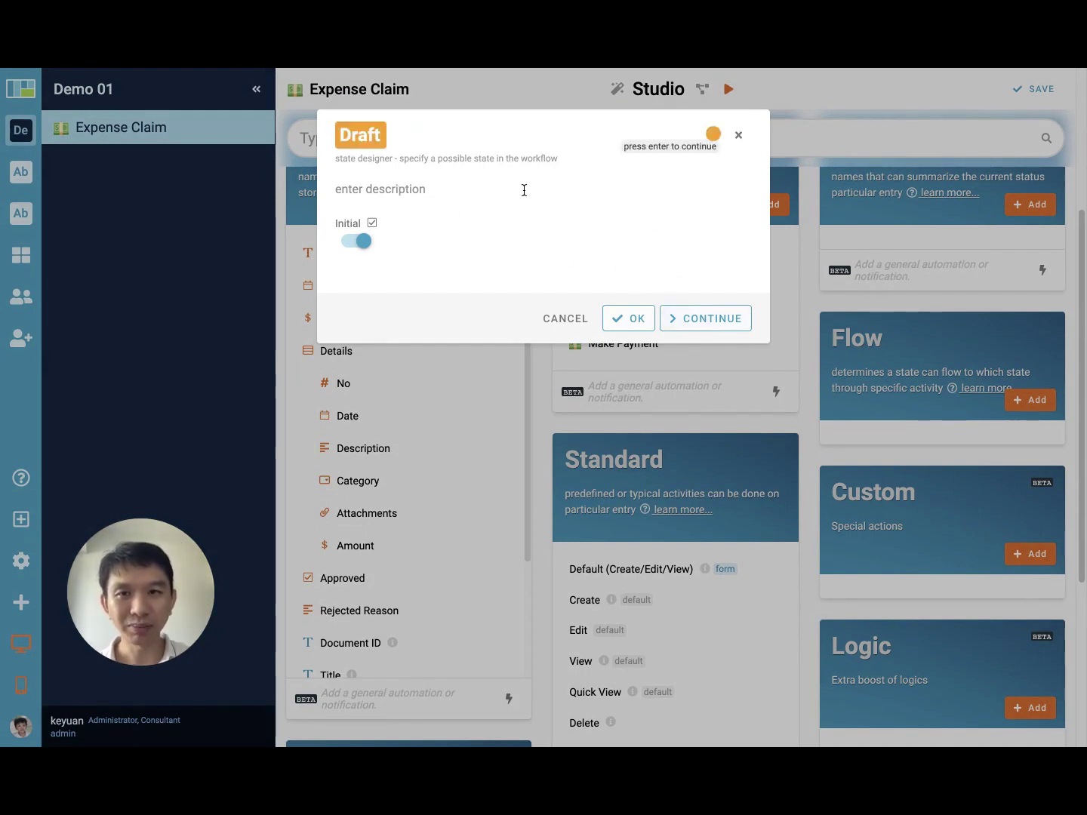
{"action": "key", "text": "Return"}
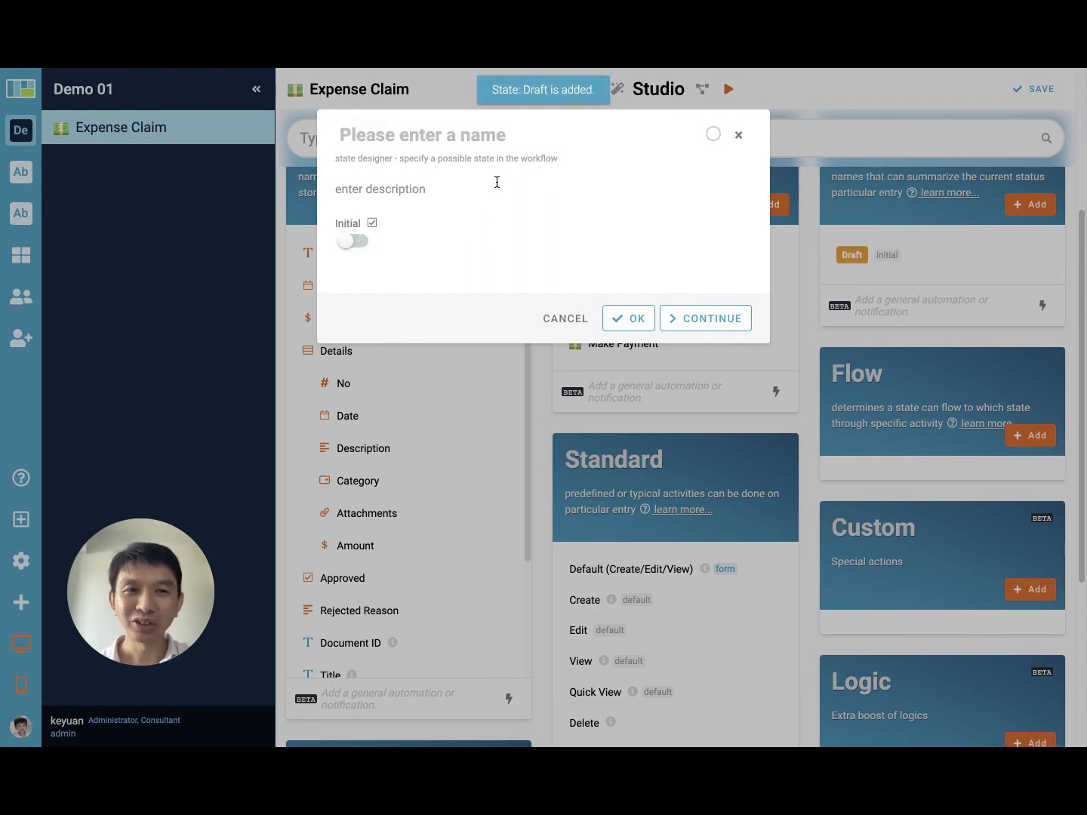
{"action": "type", "text": "Pending Approval"}
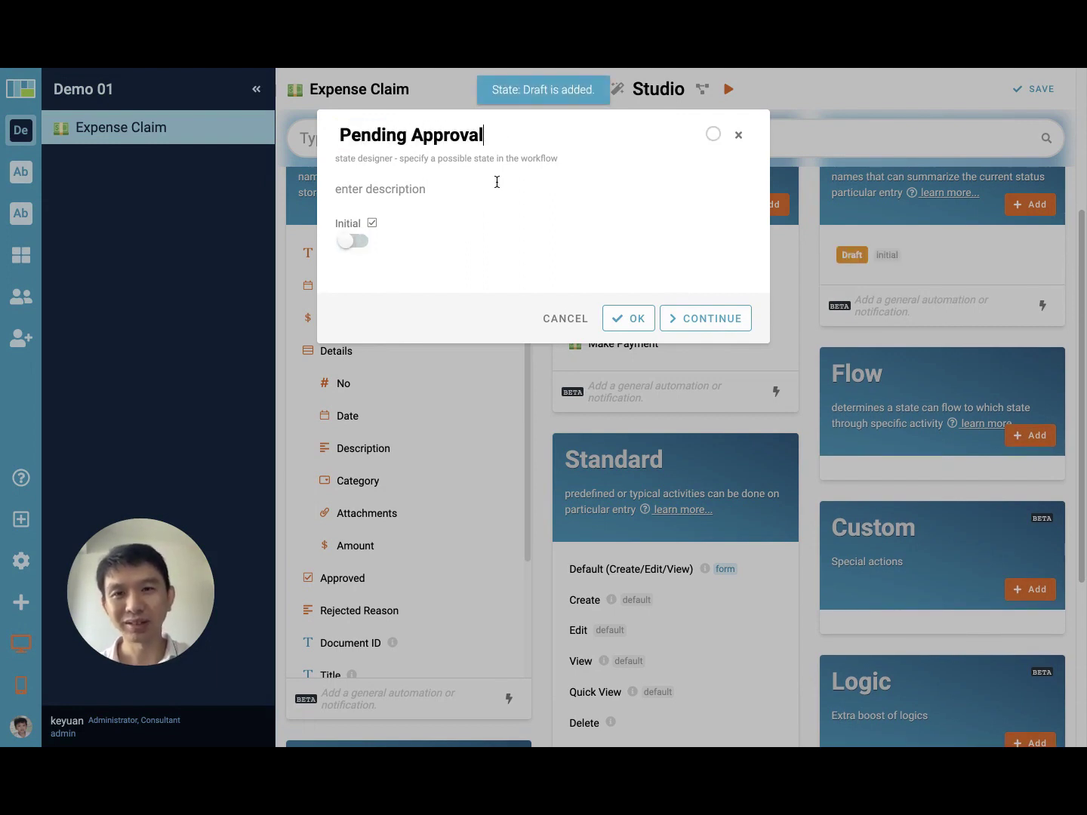
{"action": "key", "text": "Return"}
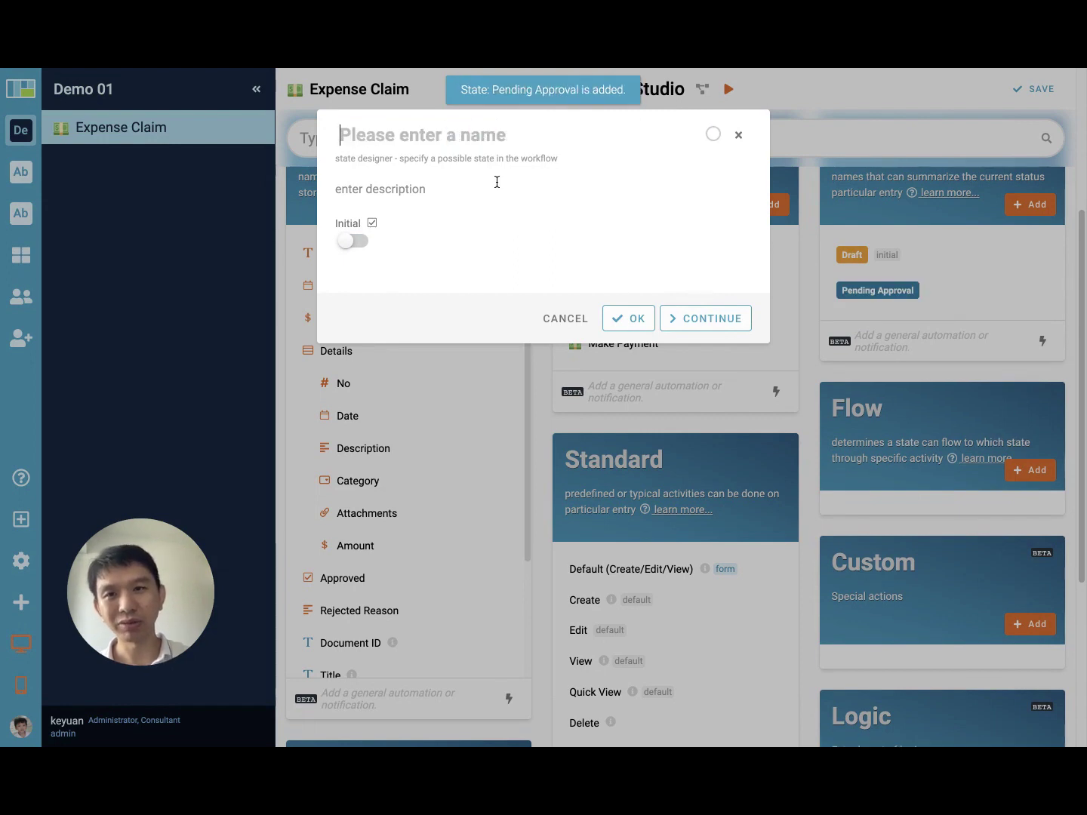
Step: Add a state named Pending Final Approval and colour it dark blue
{"action": "type", "text": "Pending "}
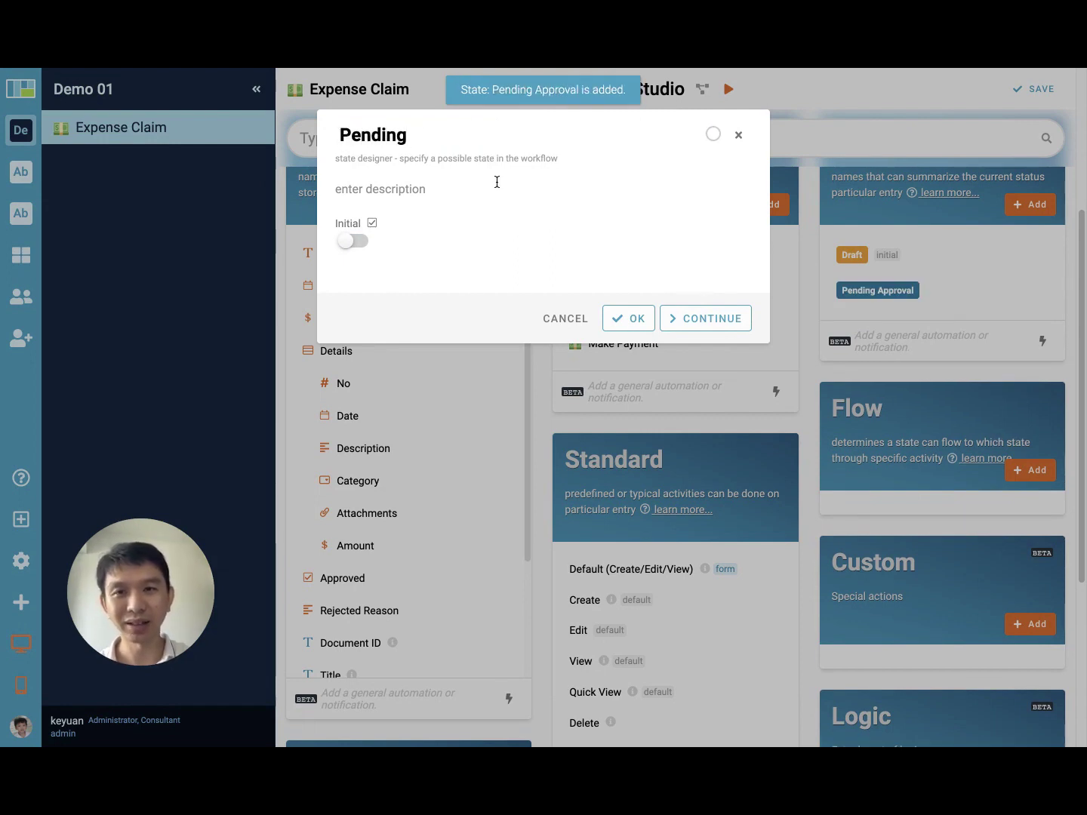
{"action": "type", "text": "Final Approval"}
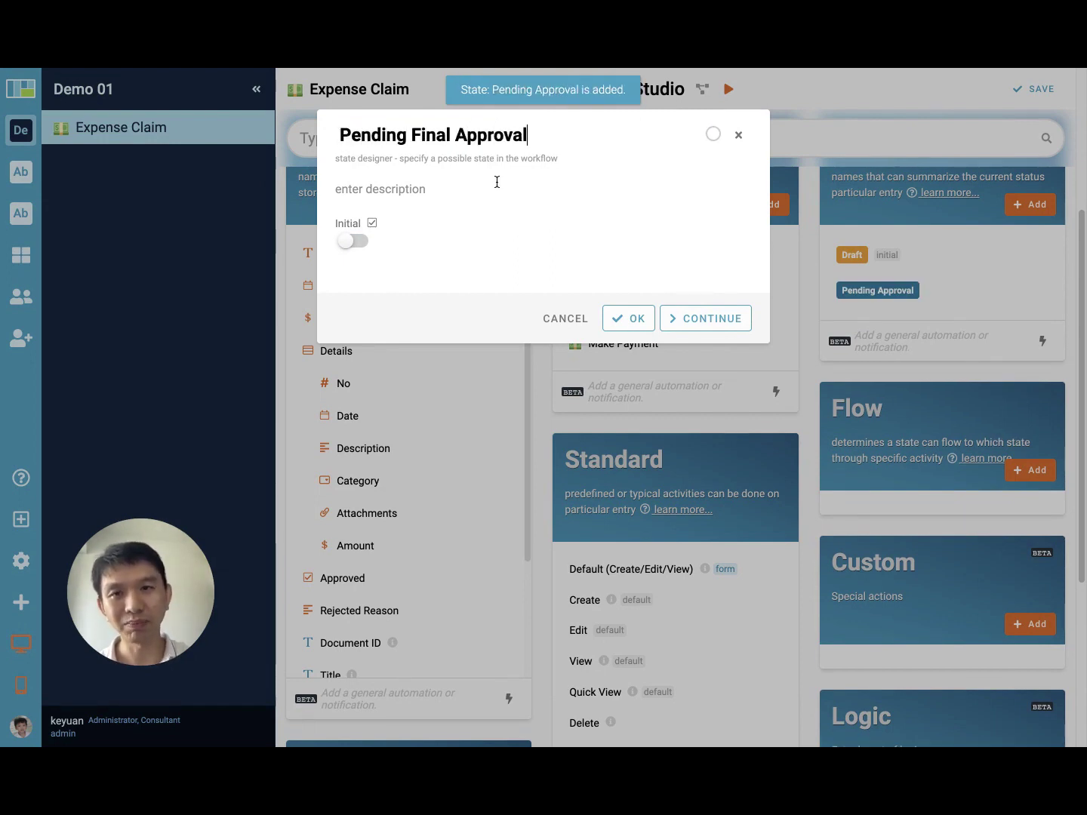
{"action": "left_click", "coordinate": [713, 134]}
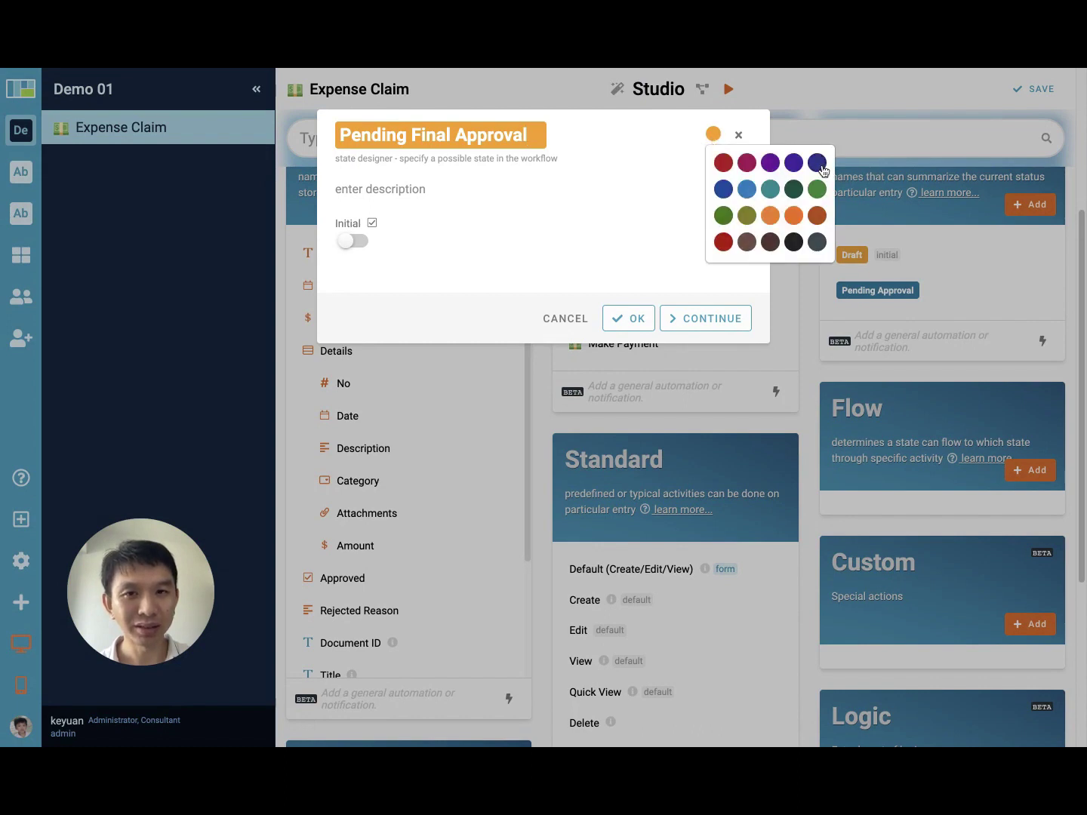
{"action": "left_click", "coordinate": [820, 166]}
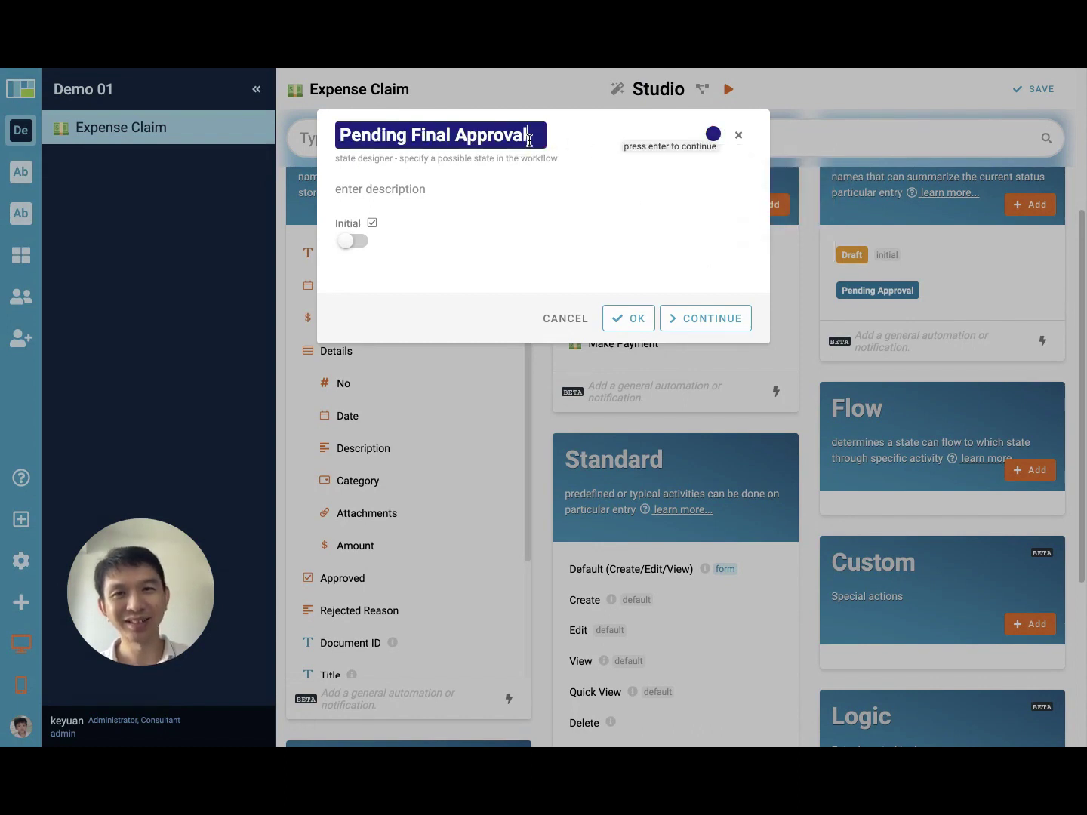
{"action": "key", "text": "Return"}
Step: Add the states Approved, Rejected and Canceled, and close the state designer
{"action": "type", "text": "Approved"}
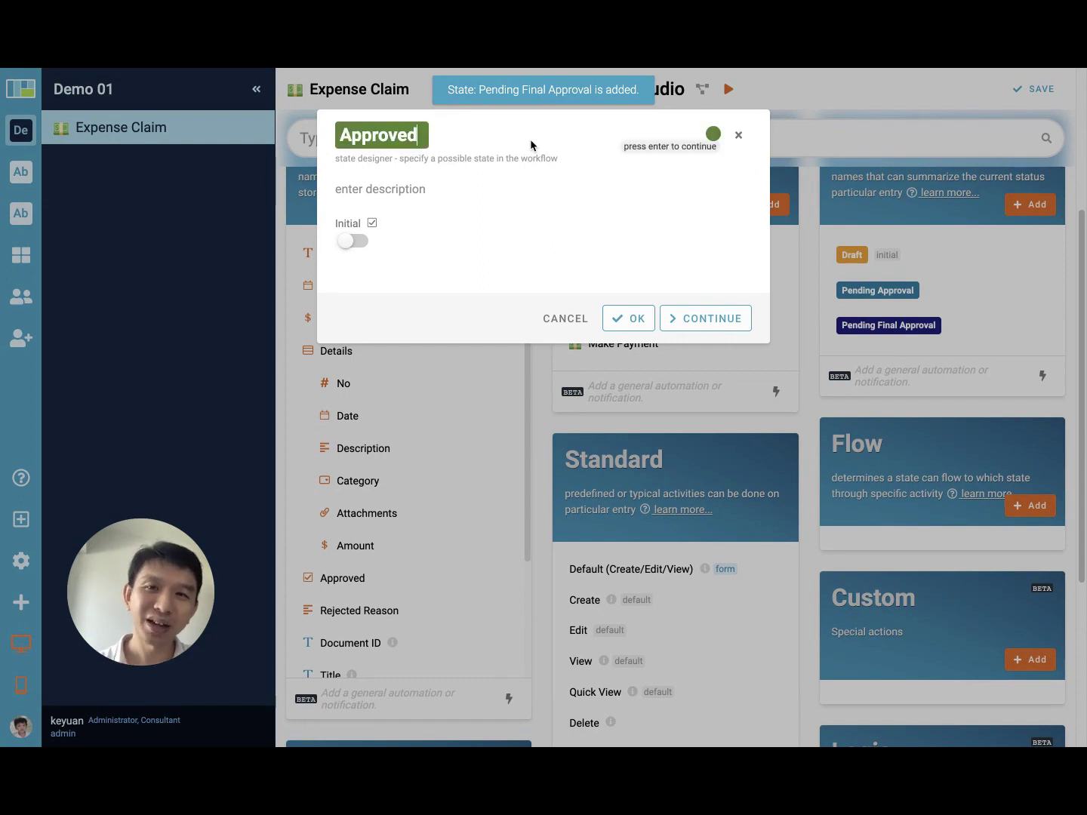
{"action": "key", "text": "Return"}
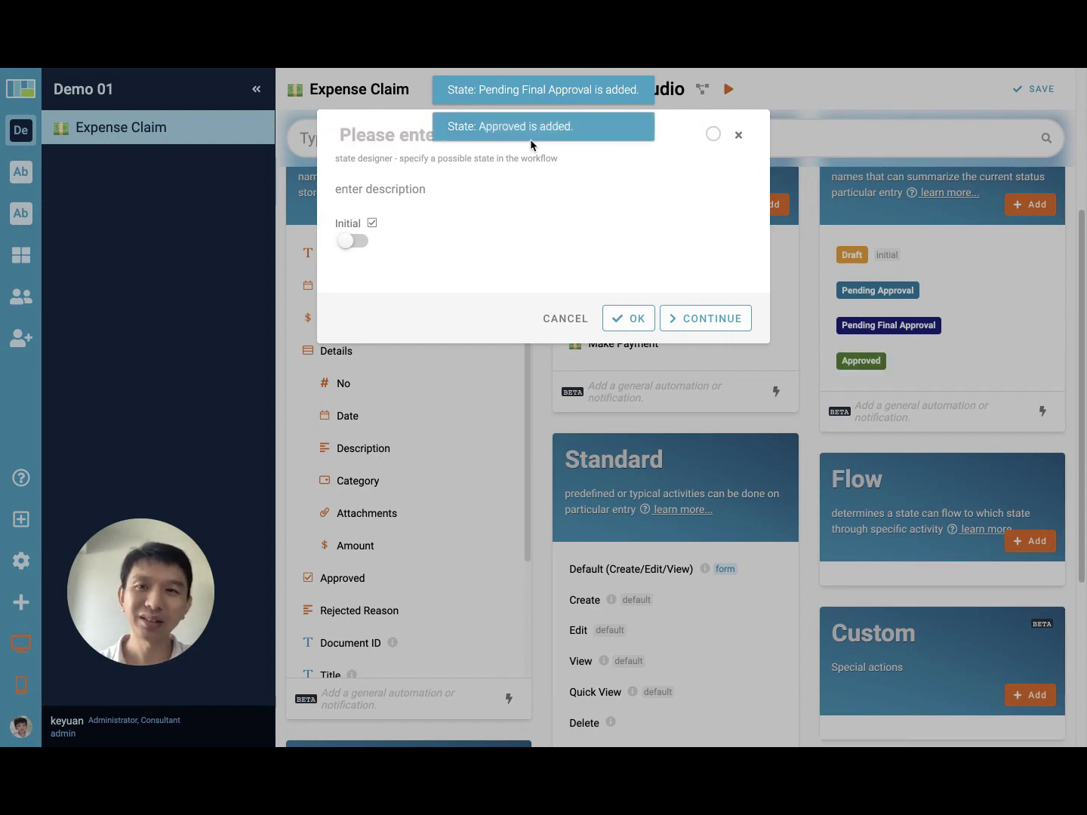
{"action": "type", "text": "Rejected"}
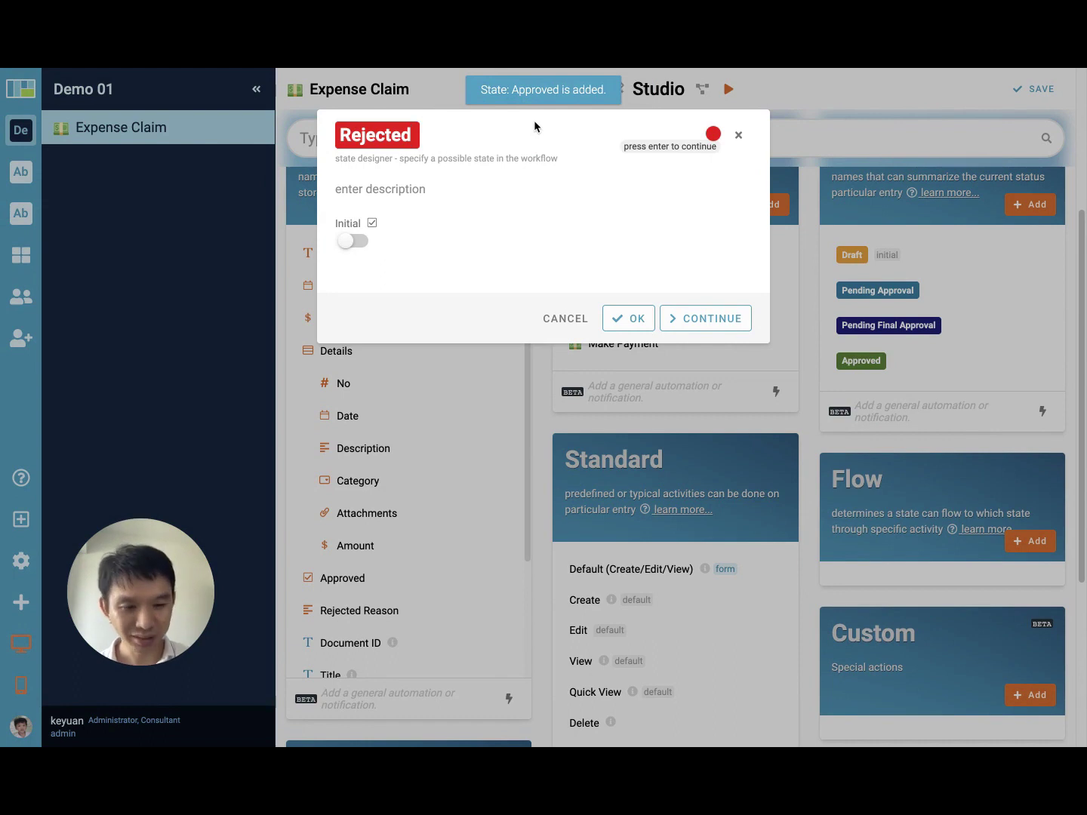
{"action": "key", "text": "Return"}
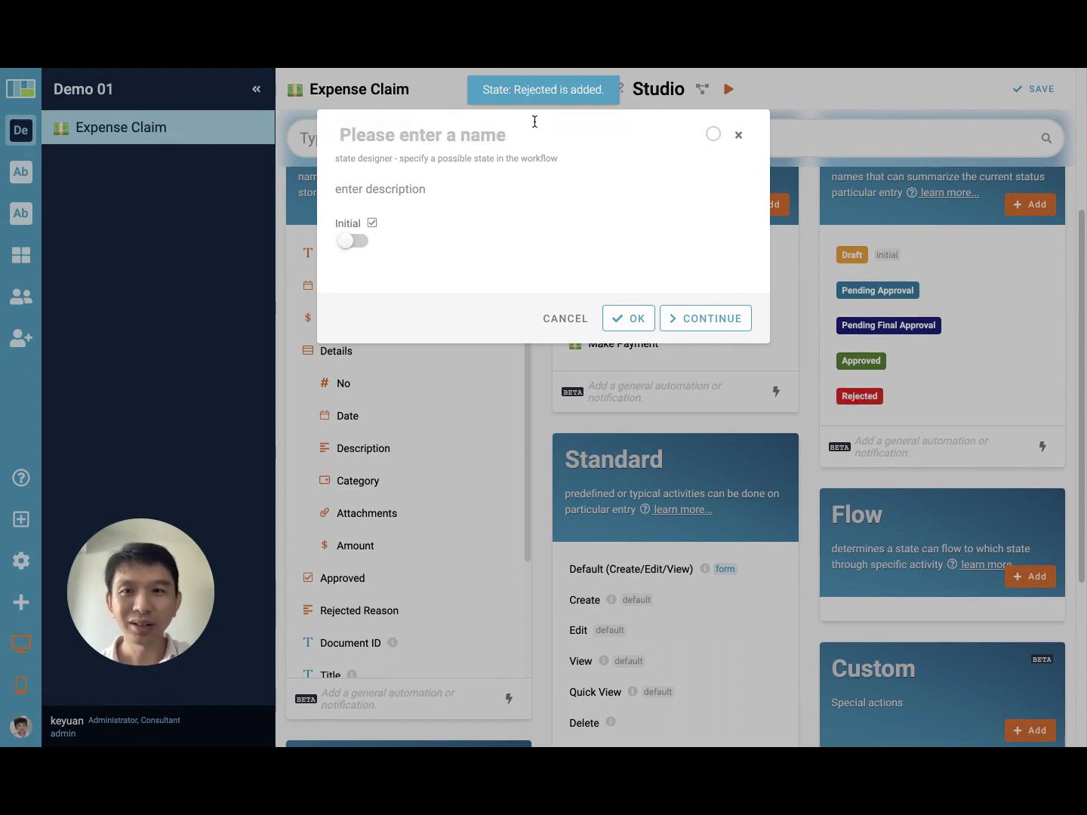
{"action": "type", "text": "Canceled"}
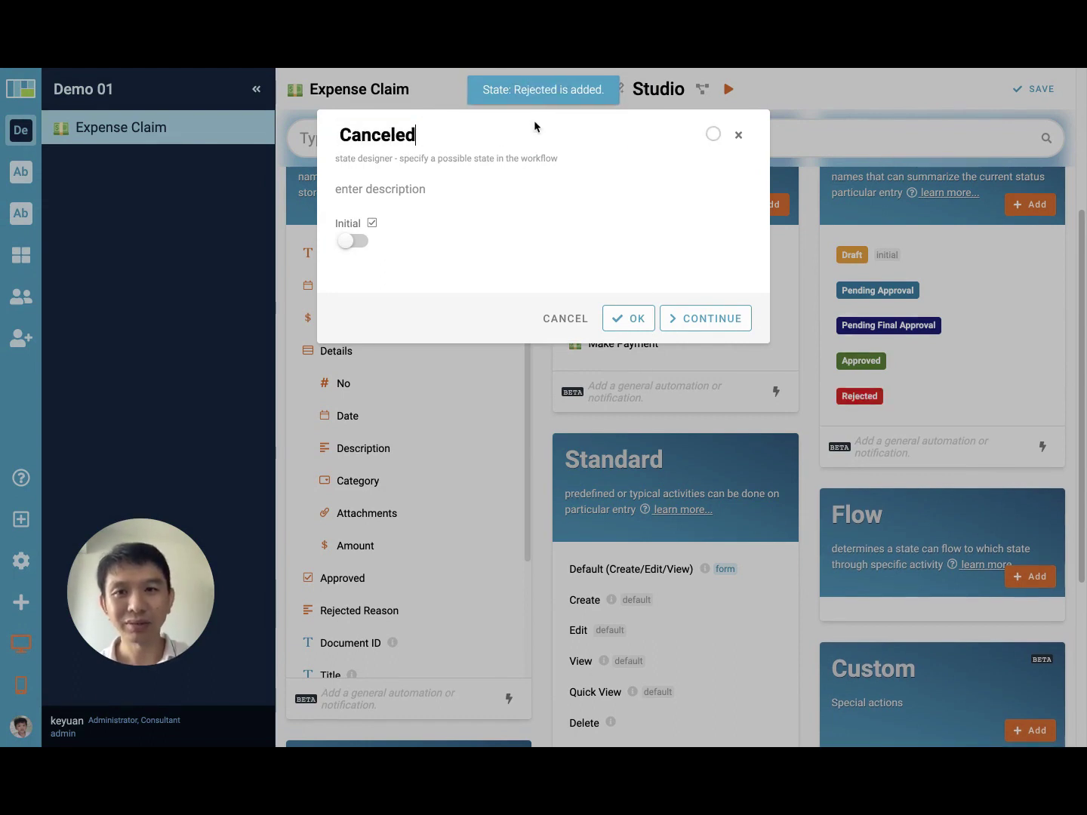
{"action": "key", "text": "Return"}
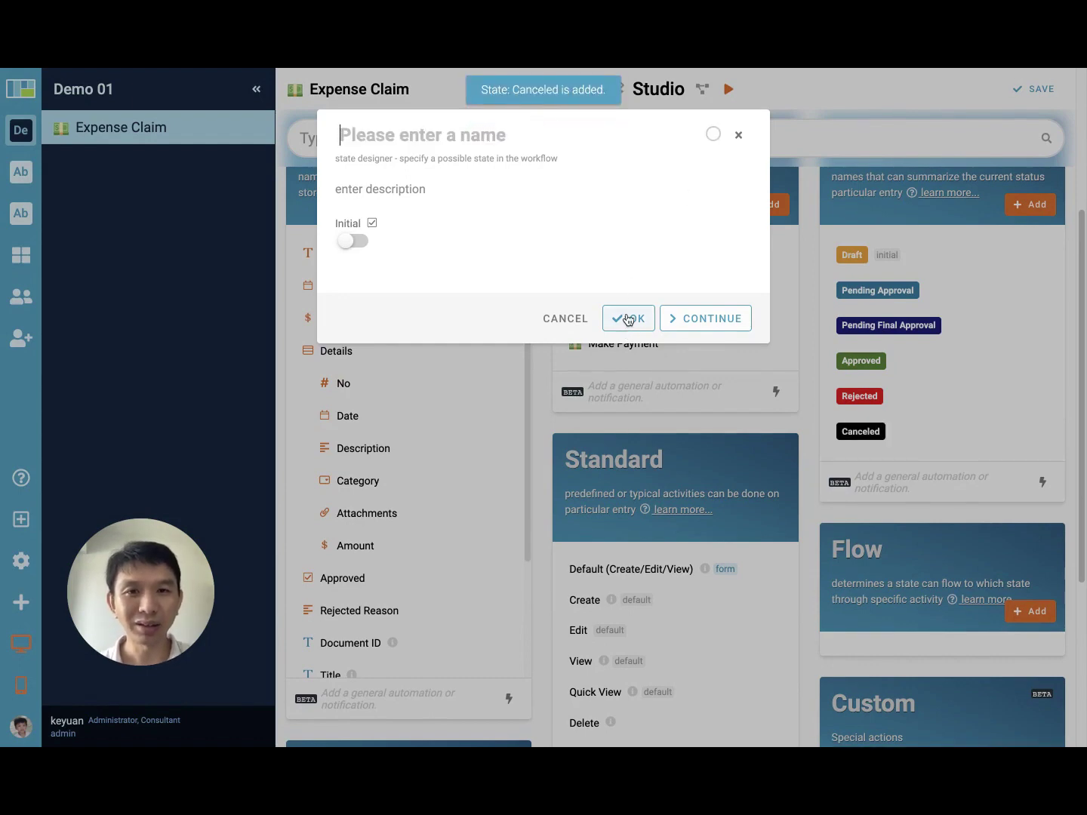
{"action": "left_click", "coordinate": [740, 137]}
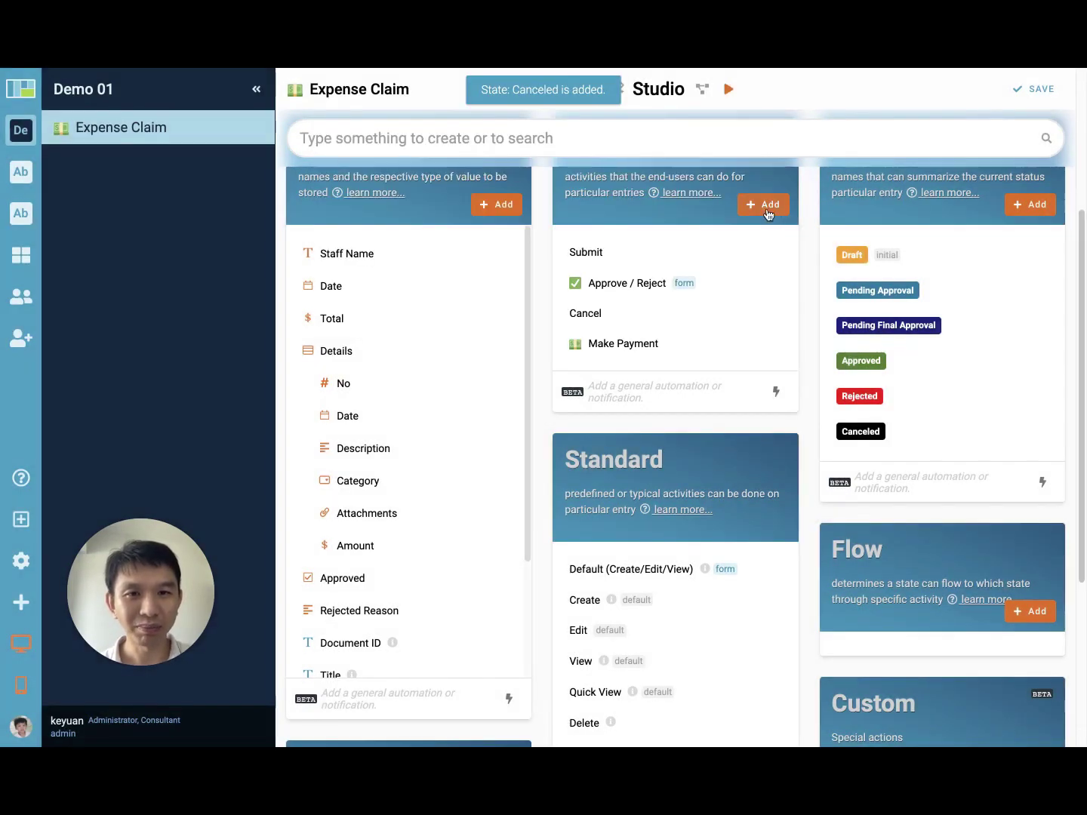
Step: Add an activity named Revise without a form and save the Expense Claim module
{"action": "left_click", "coordinate": [771, 211]}
{"action": "type", "text": "Revise"}
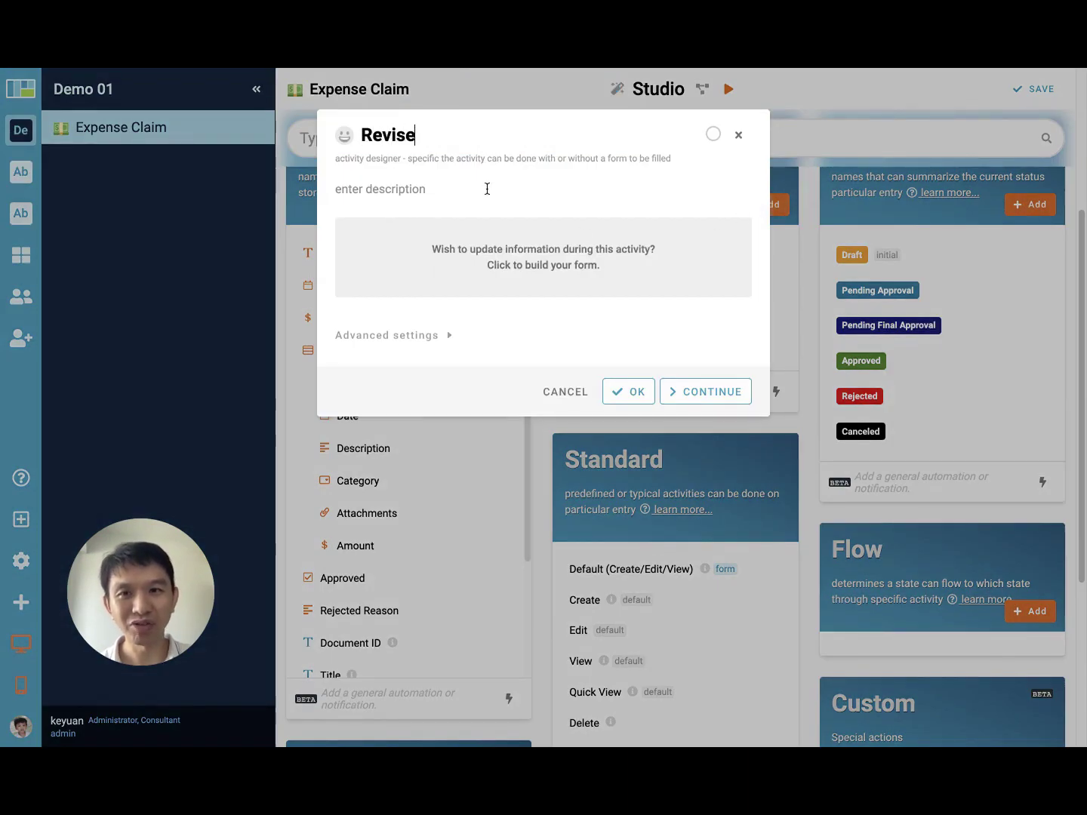
{"action": "left_click", "coordinate": [630, 398]}
{"action": "scroll", "coordinate": [872, 394], "scroll_direction": "up", "scroll_amount": 1}
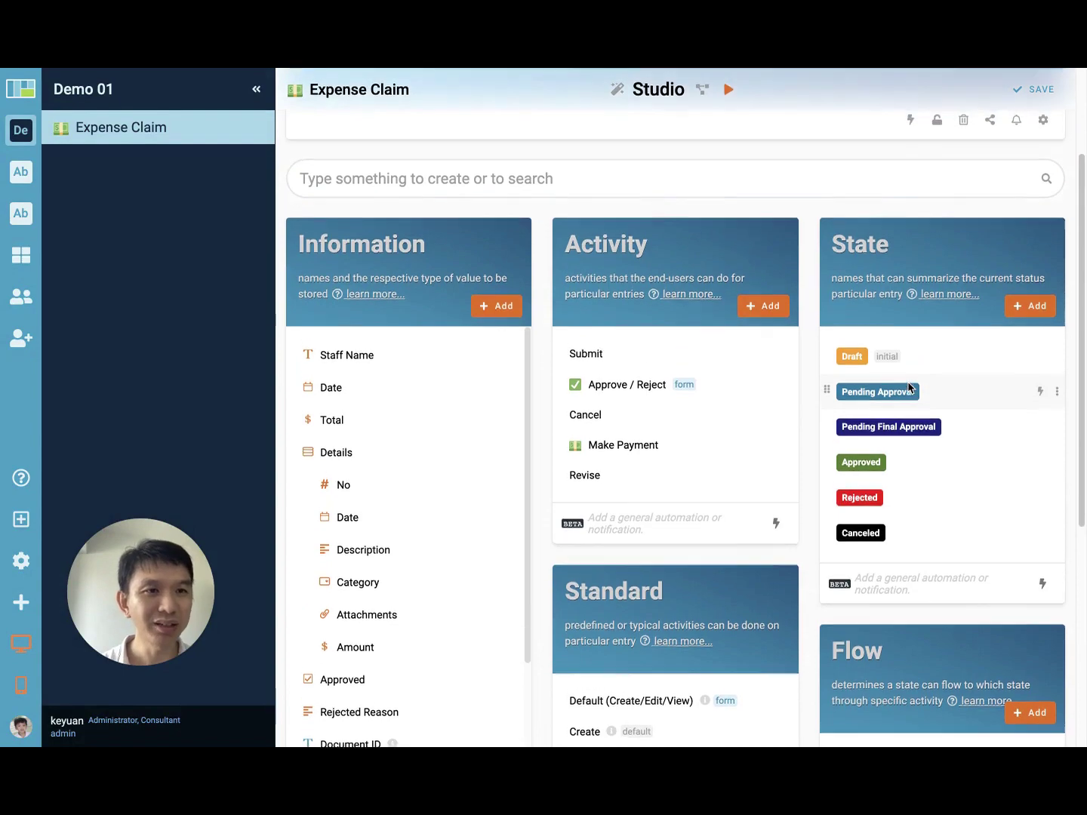
{"action": "scroll", "coordinate": [906, 387], "scroll_direction": "down", "scroll_amount": 2}
{"action": "scroll", "coordinate": [951, 302], "scroll_direction": "up", "scroll_amount": 4}
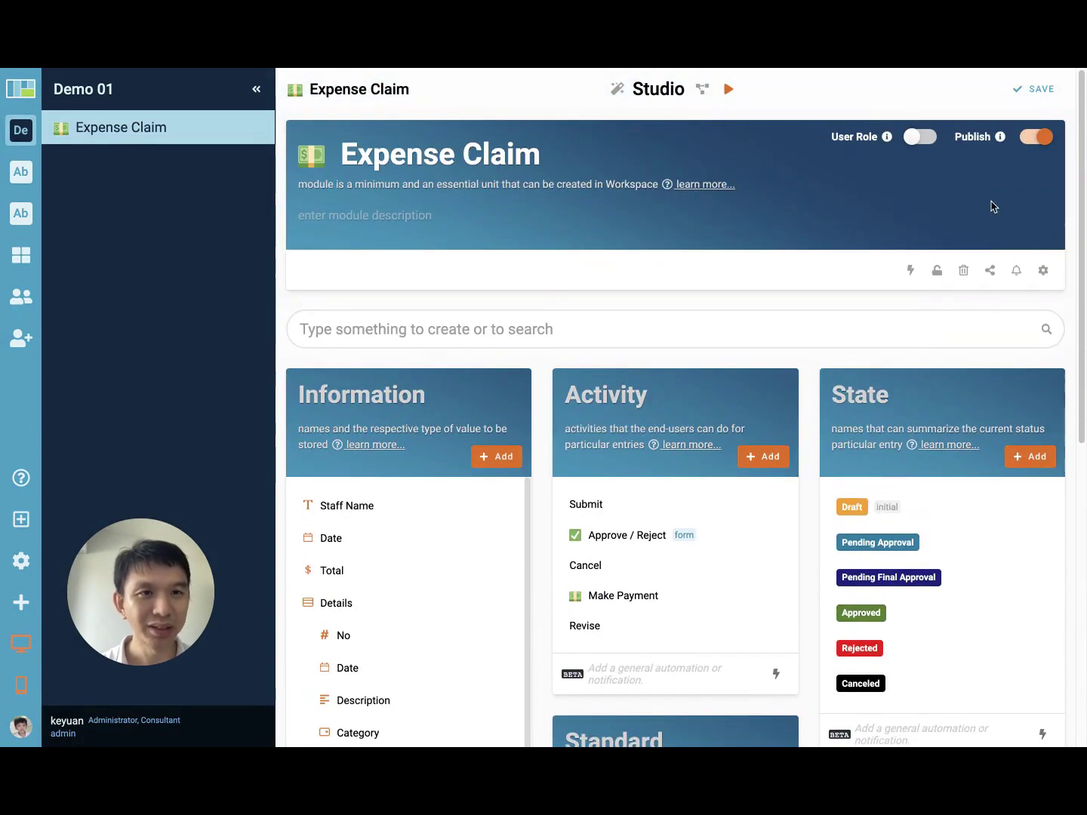
{"action": "left_click", "coordinate": [1036, 89]}
{"action": "scroll", "coordinate": [830, 439], "scroll_direction": "down", "scroll_amount": 5}
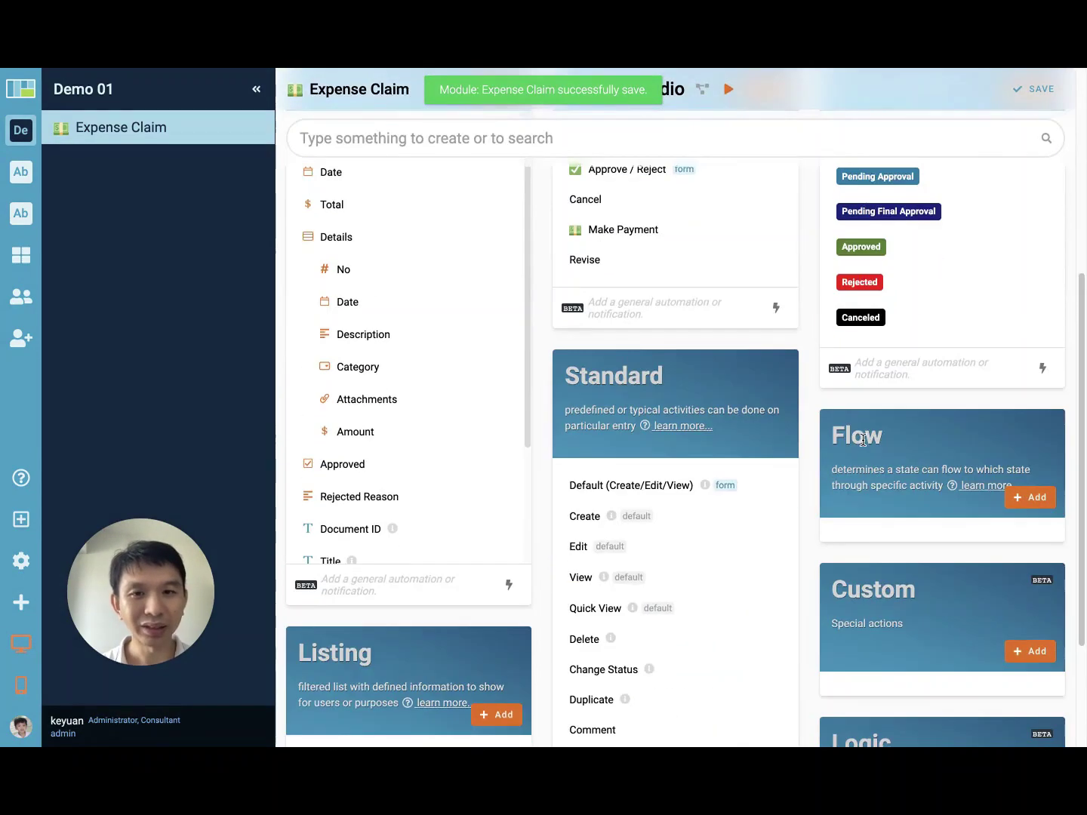
{"action": "scroll", "coordinate": [853, 439], "scroll_direction": "up", "scroll_amount": 4}
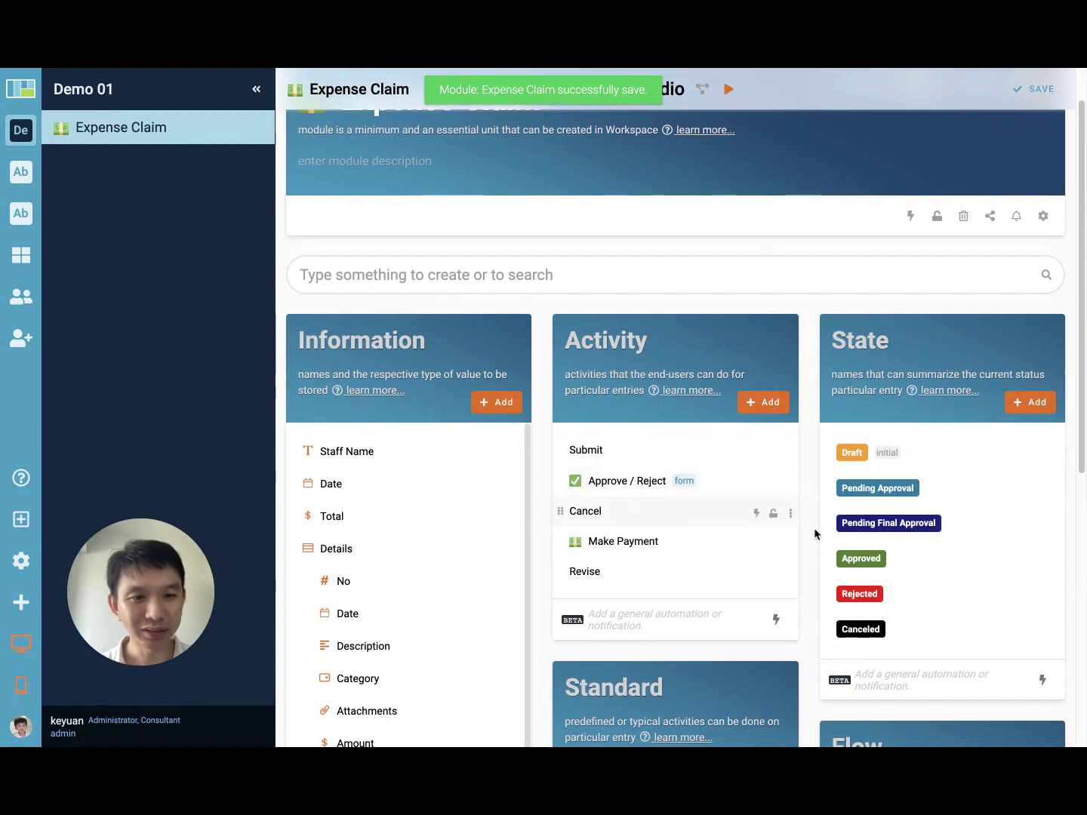
{"action": "scroll", "coordinate": [774, 484], "scroll_direction": "down", "scroll_amount": 3}
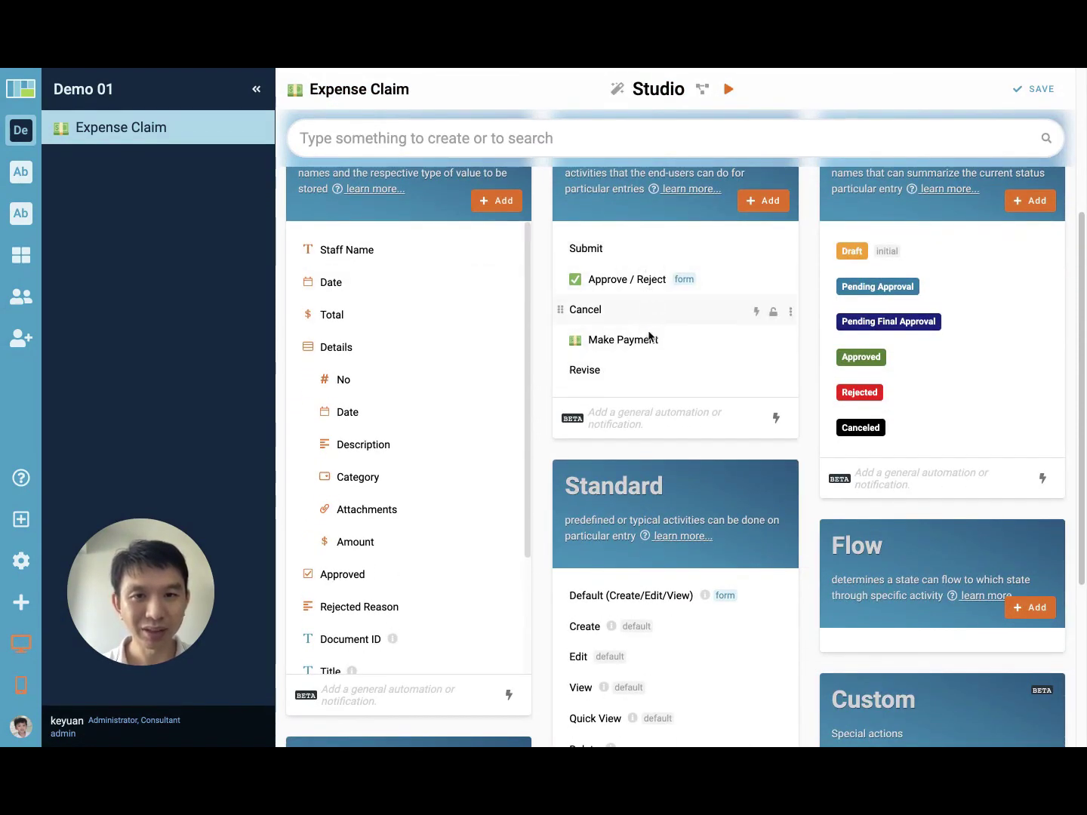
{"action": "scroll", "coordinate": [647, 379], "scroll_direction": "down", "scroll_amount": 1}
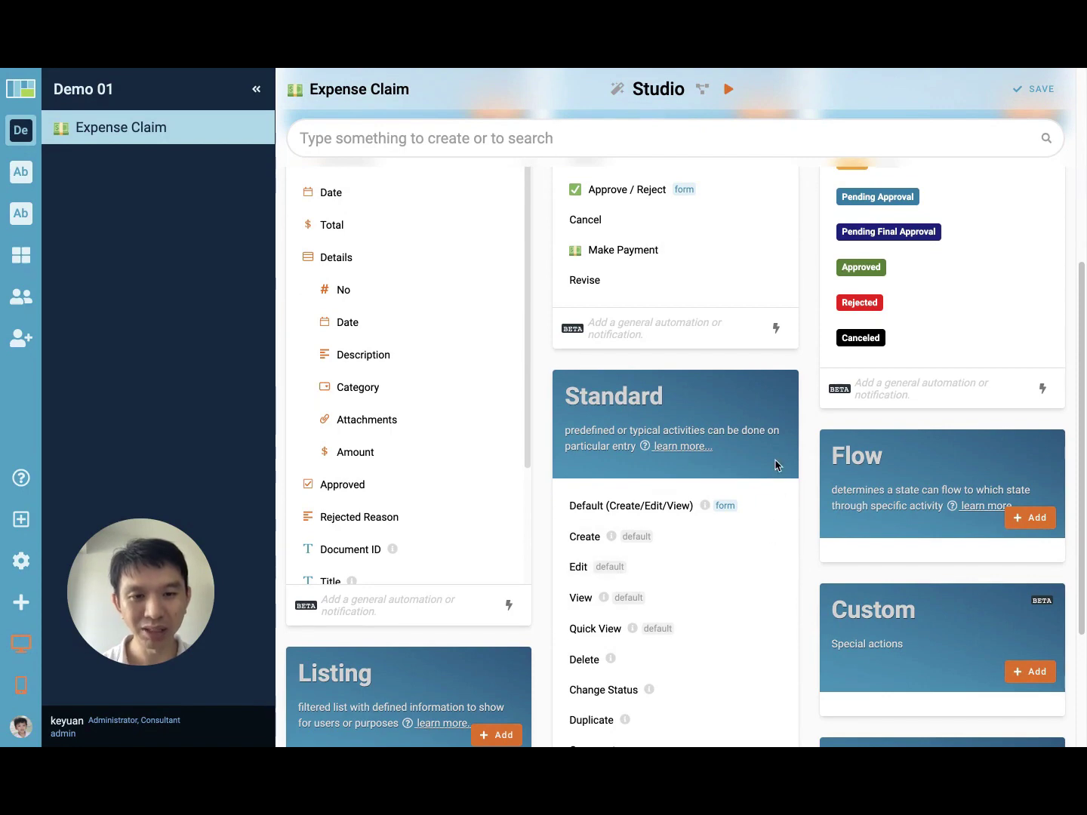
{"action": "scroll", "coordinate": [745, 540], "scroll_direction": "up", "scroll_amount": 2}
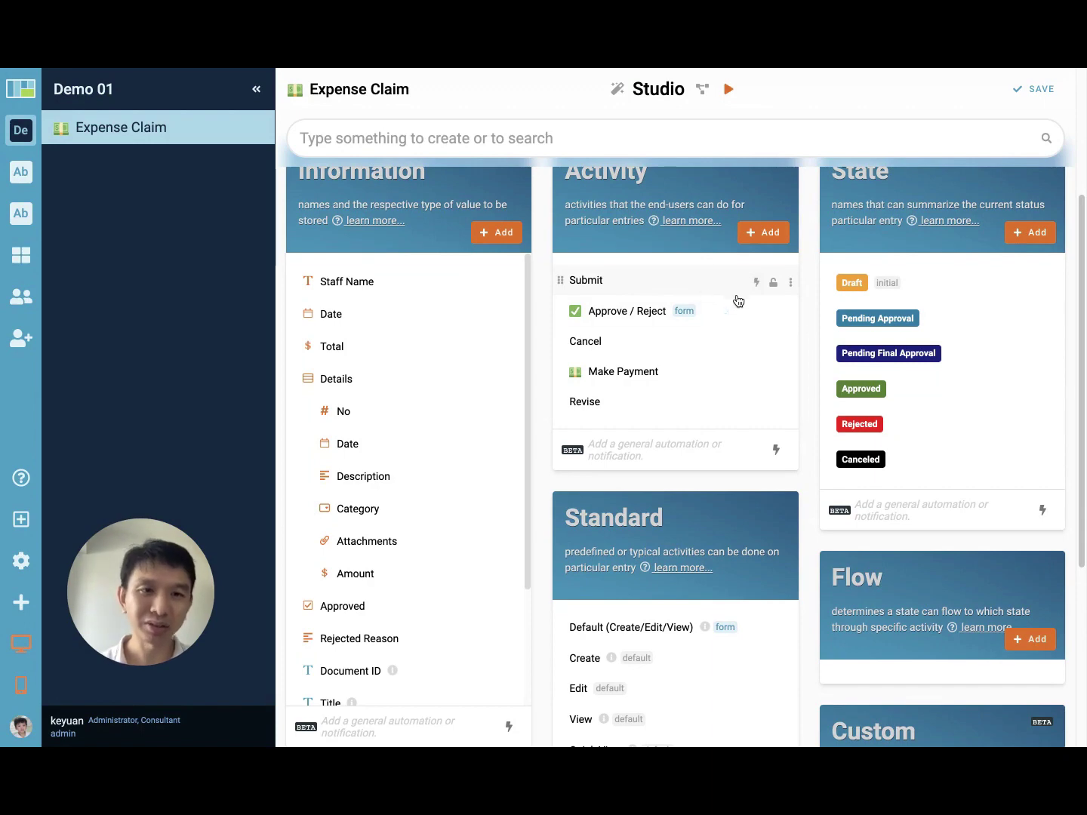
Step: Add a flow from the Draft state through the Submit activity to the Pending Approval state
{"action": "scroll", "coordinate": [949, 354], "scroll_direction": "down", "scroll_amount": 3}
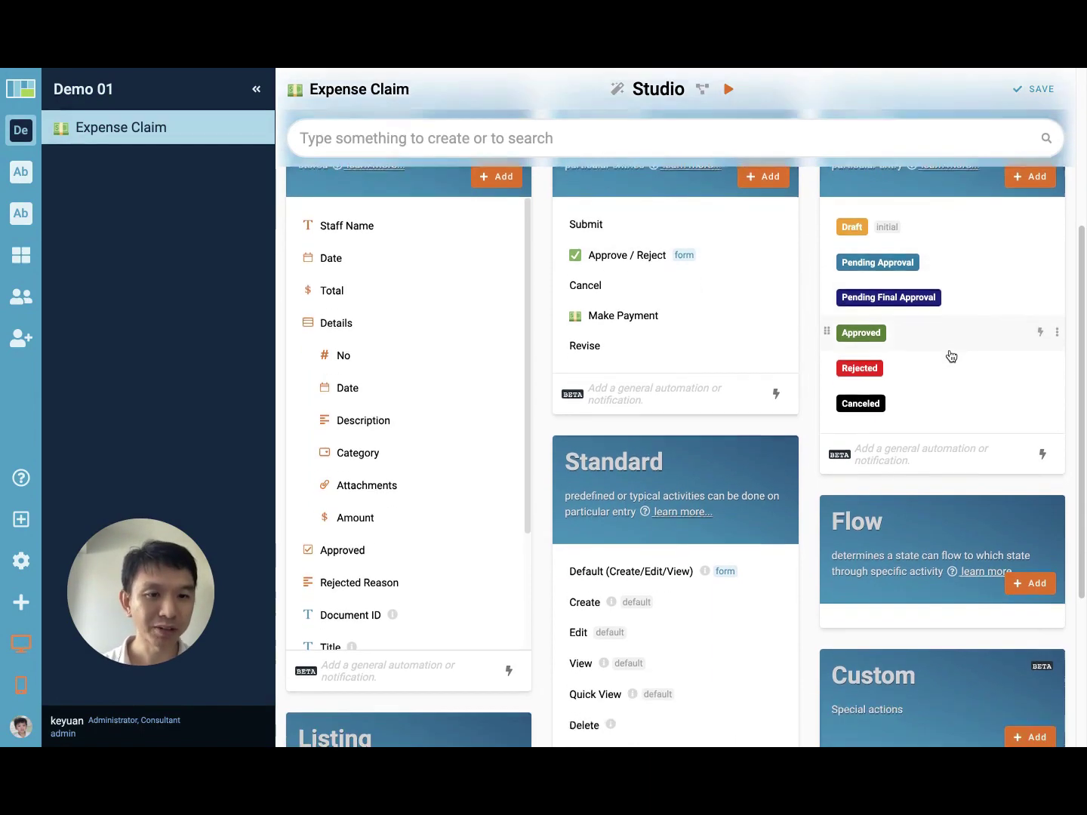
{"action": "left_click", "coordinate": [1026, 523]}
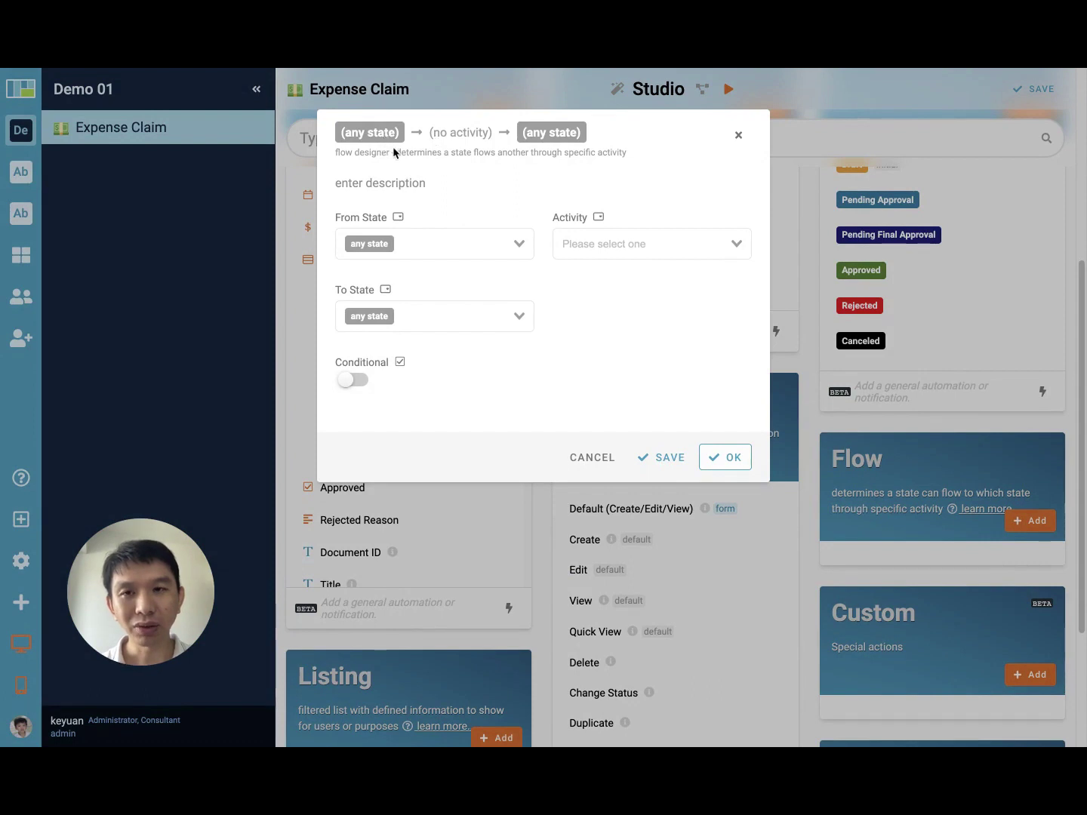
{"action": "left_click", "coordinate": [386, 255]}
{"action": "left_click", "coordinate": [403, 275]}
{"action": "left_click", "coordinate": [581, 235]}
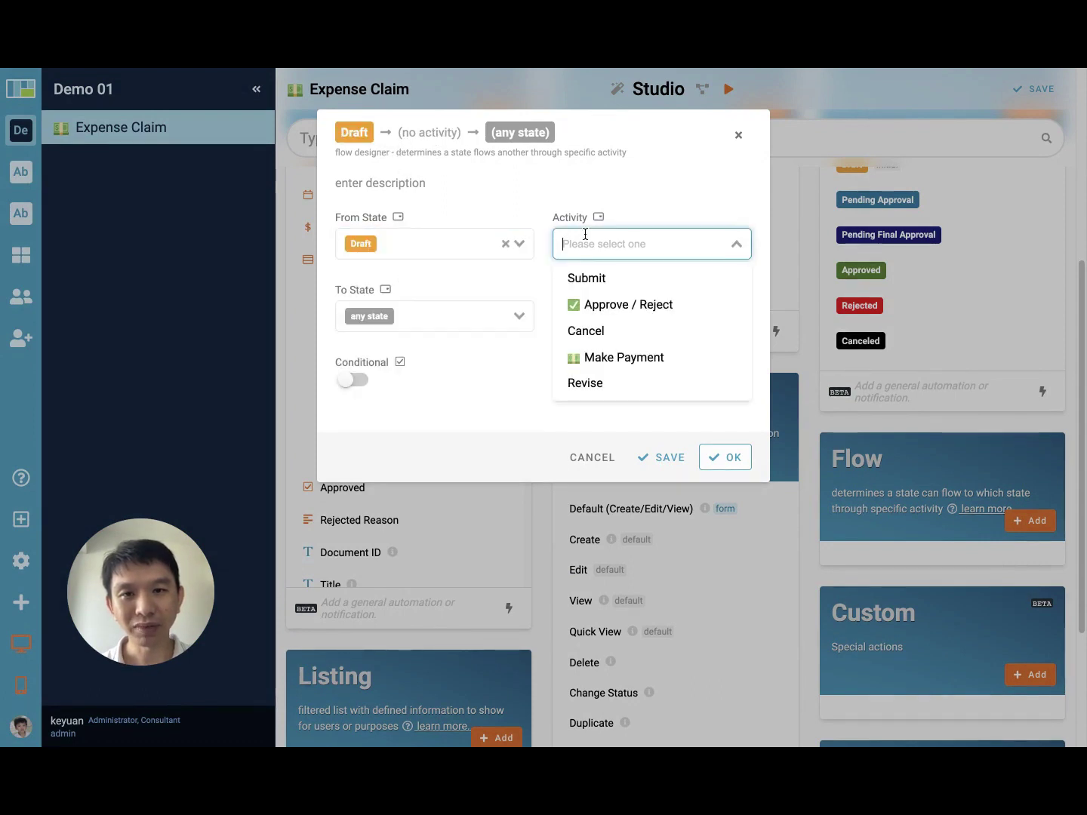
{"action": "left_click", "coordinate": [596, 278]}
{"action": "left_click", "coordinate": [447, 316]}
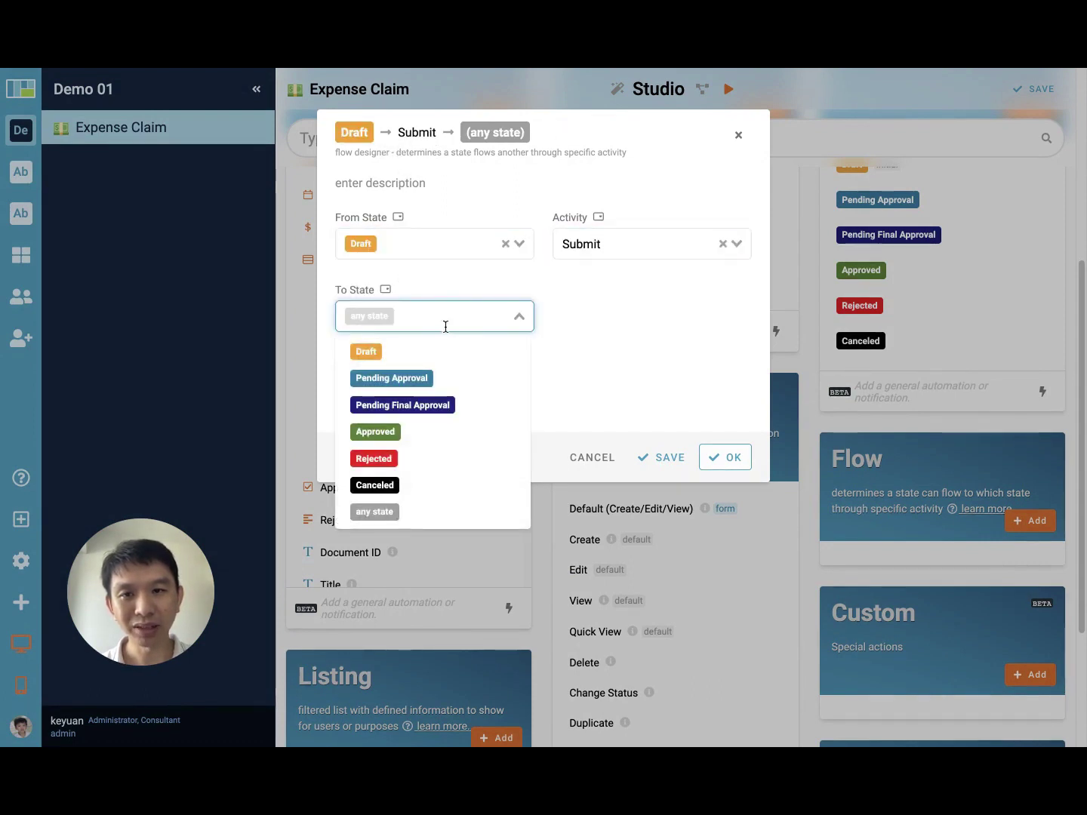
{"action": "left_click", "coordinate": [441, 378]}
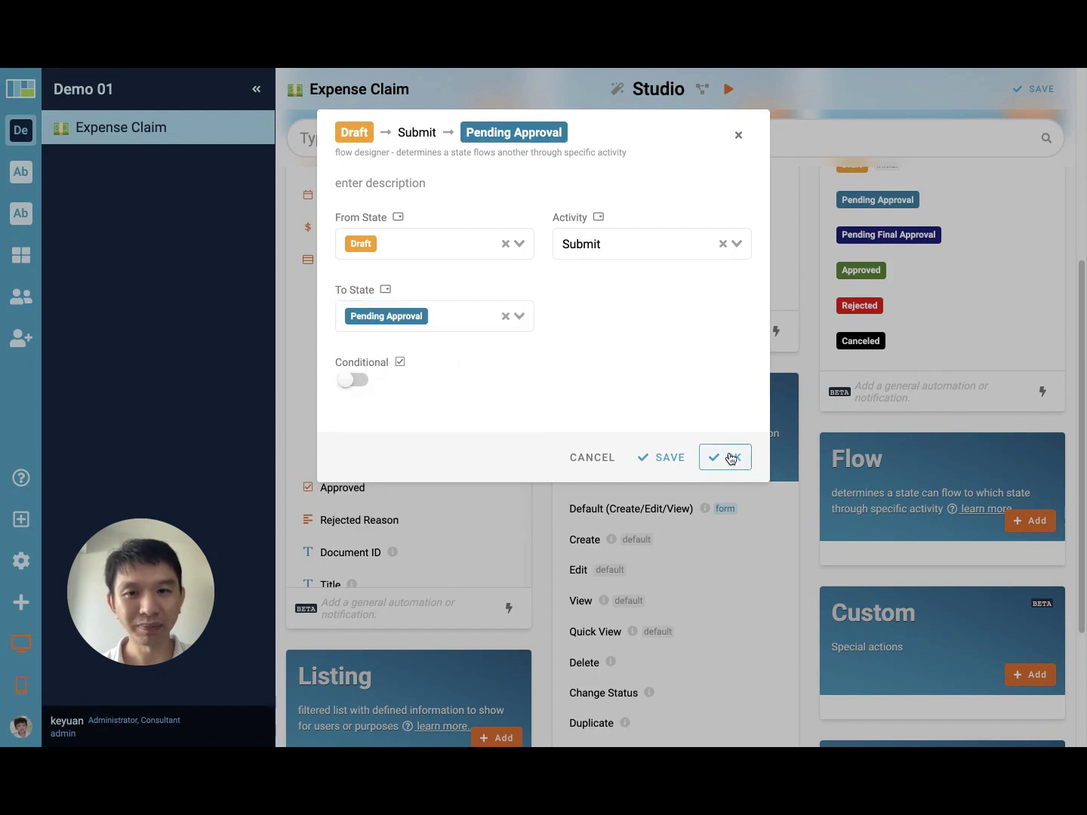
Step: Make the Submit flow conditional, leading to Pending Approval when the entry's Total > 2000
{"action": "left_click", "coordinate": [356, 382]}
{"action": "left_click", "coordinate": [408, 377]}
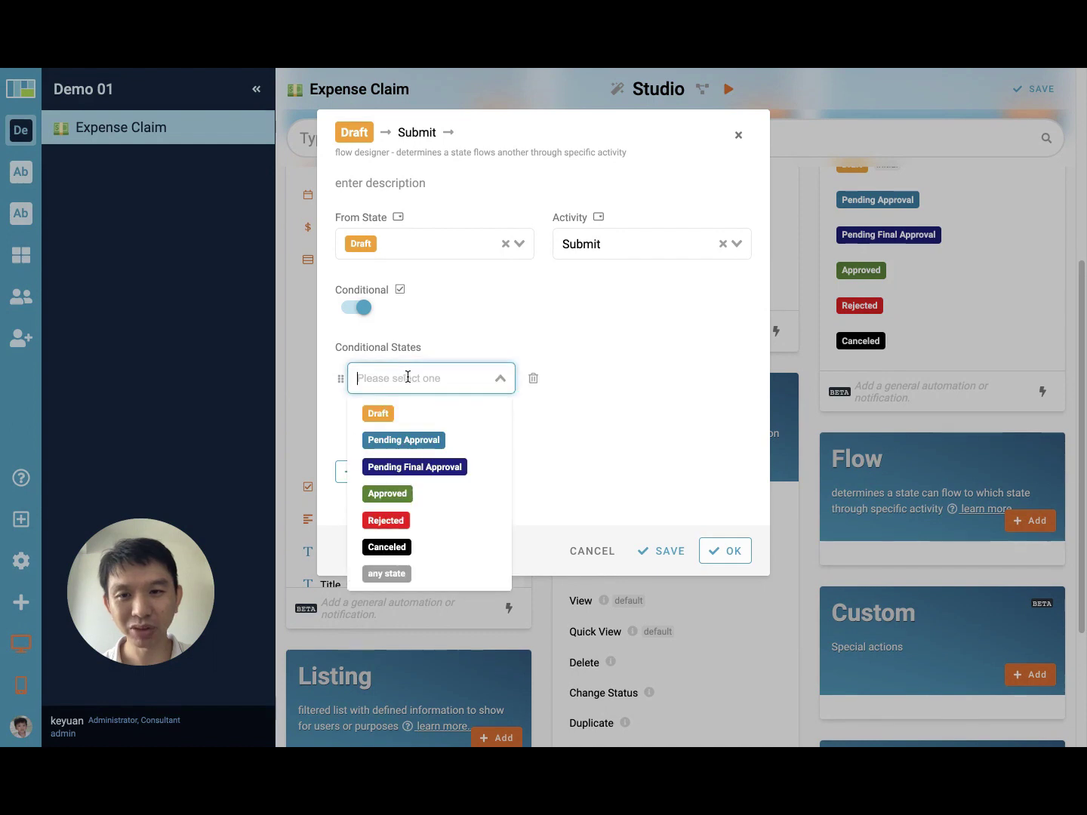
{"action": "left_click", "coordinate": [410, 445]}
{"action": "left_click", "coordinate": [442, 379]}
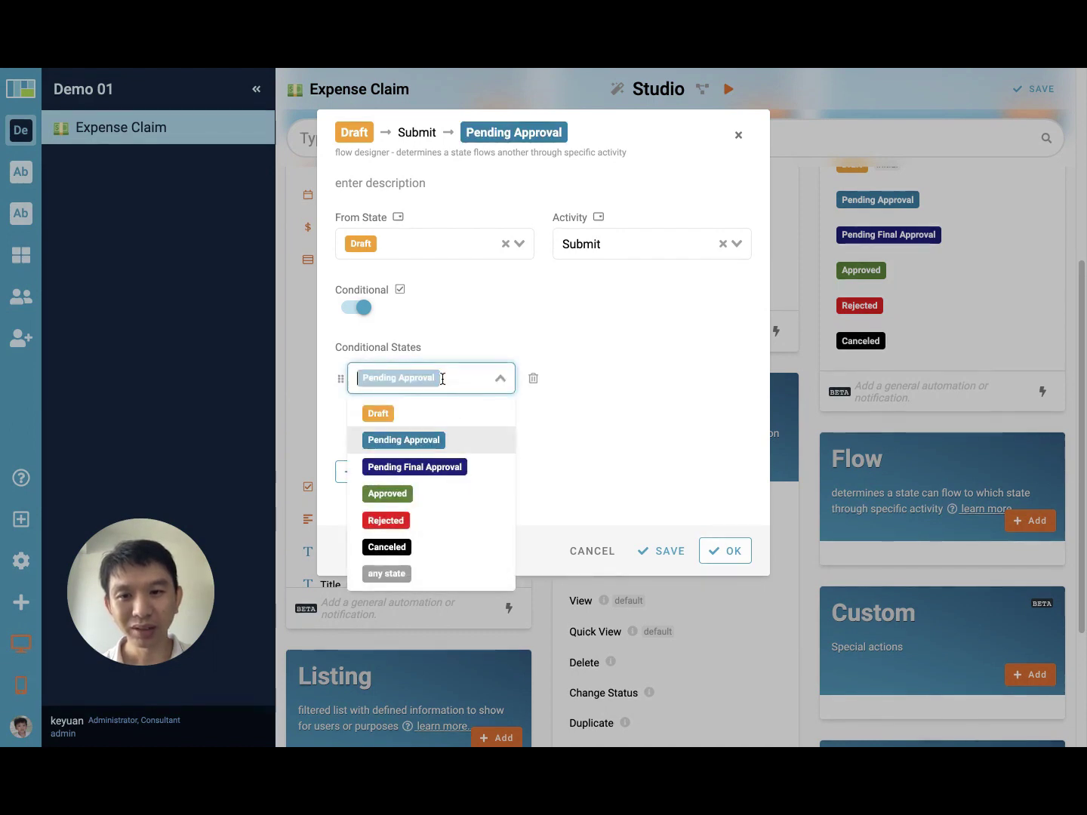
{"action": "left_click", "coordinate": [337, 399]}
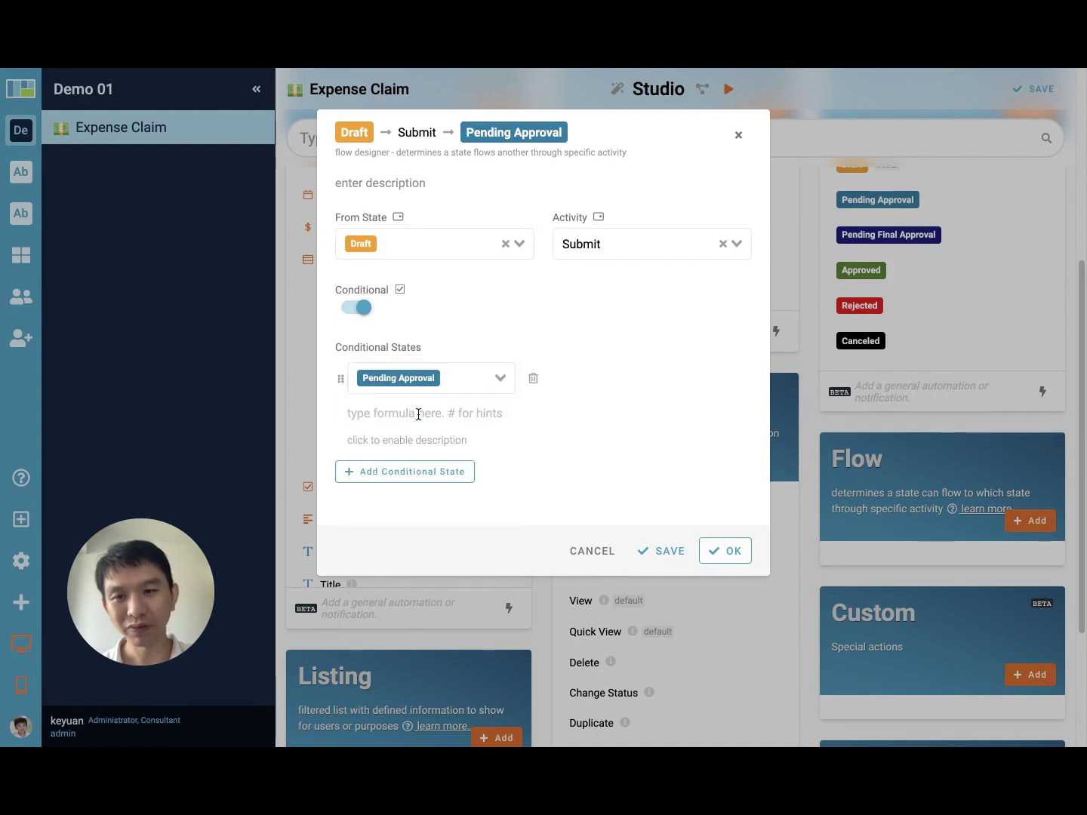
{"action": "type", "text": "#"}
{"action": "key", "text": "Return"}
{"action": "type", "text": "#"}
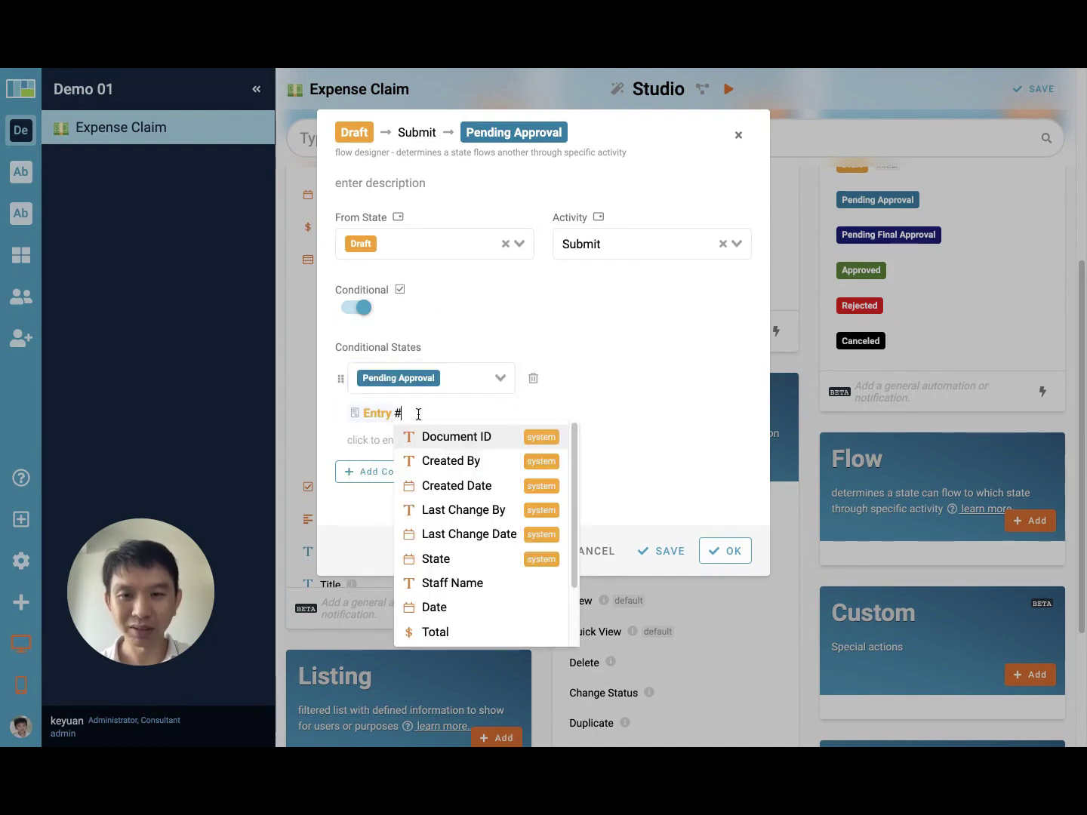
{"action": "type", "text": "to"}
{"action": "key", "text": "Return"}
{"action": "type", "text": "> 20"}
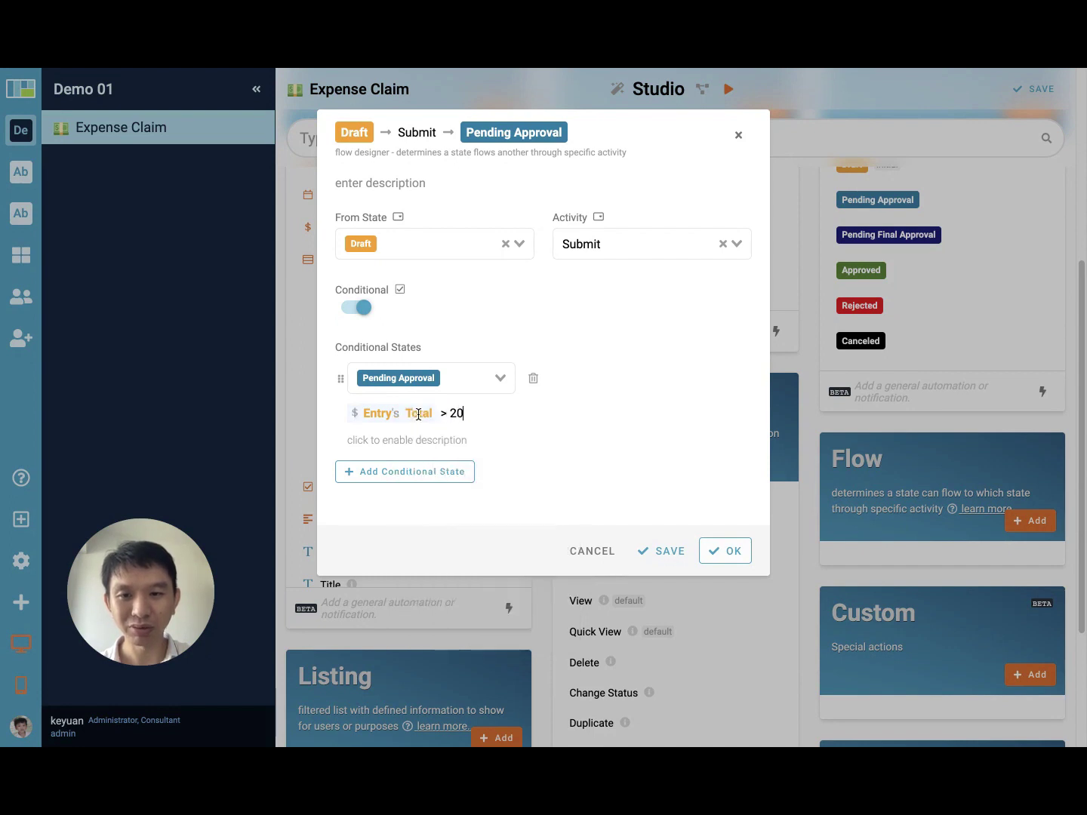
{"action": "type", "text": "00"}
Step: Add Pending Final Approval as the second conditional state without a condition and confirm the Submit flow
{"action": "left_click", "coordinate": [442, 471]}
{"action": "left_click", "coordinate": [398, 489]}
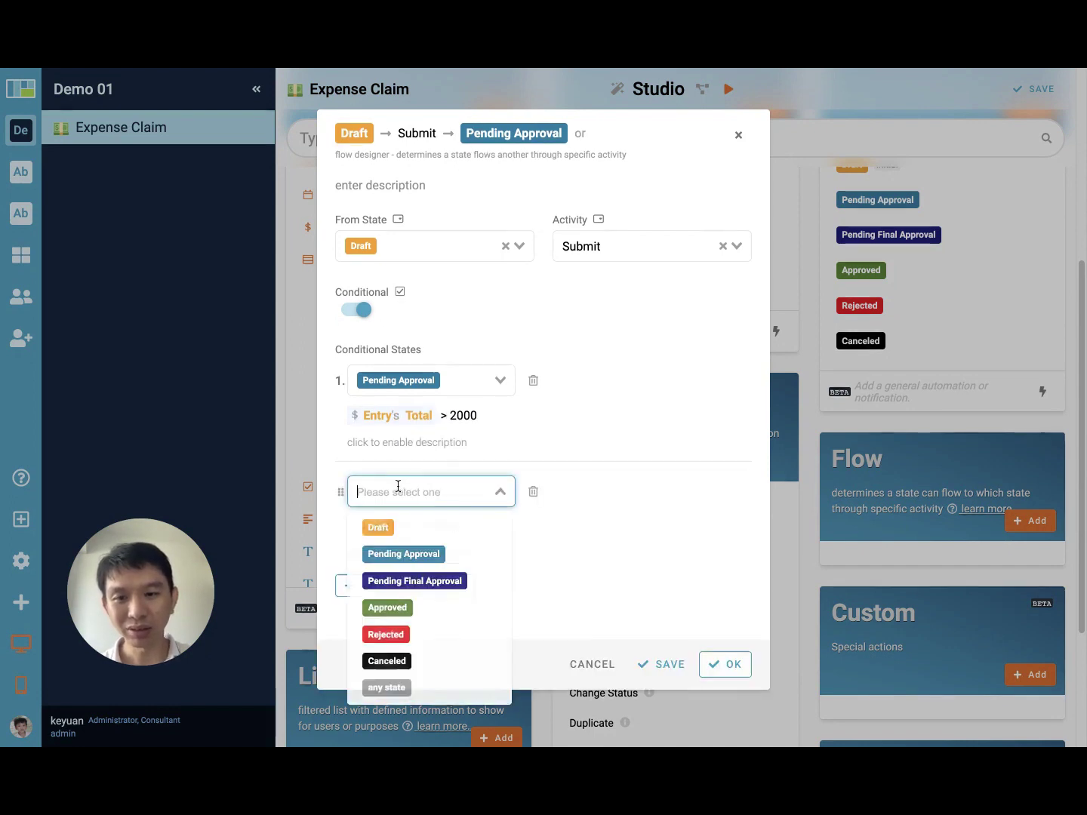
{"action": "left_click", "coordinate": [400, 580]}
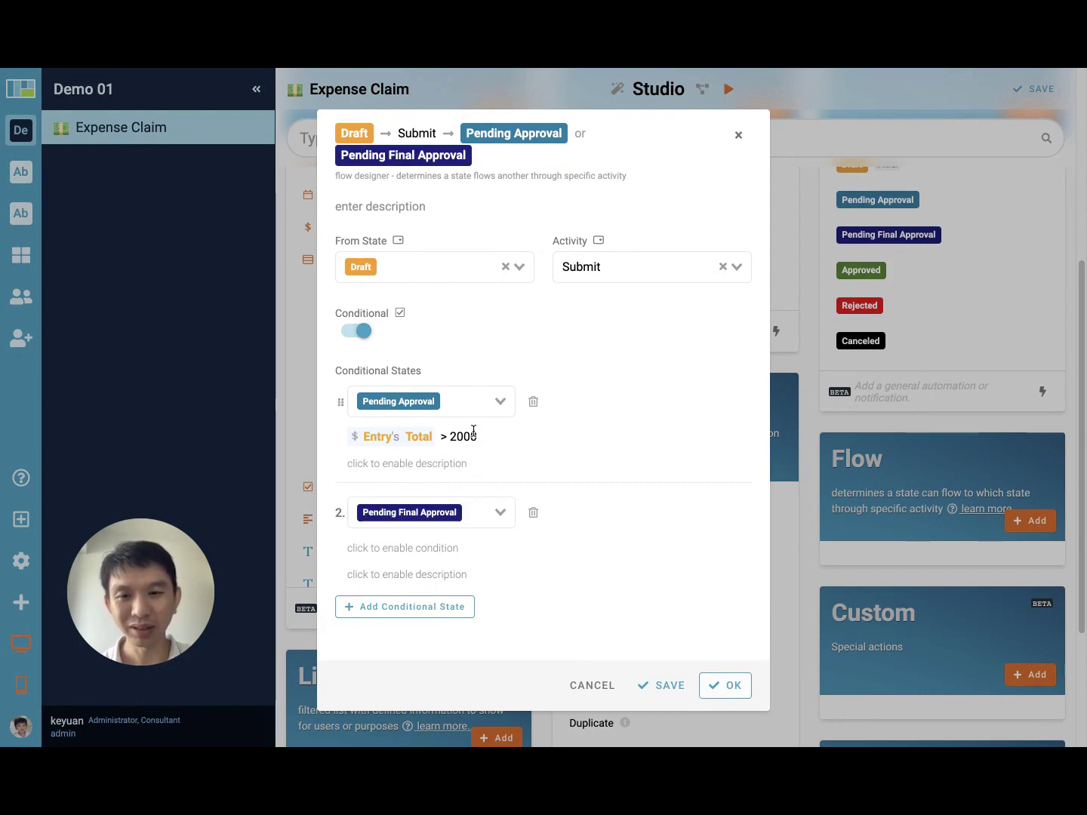
{"action": "left_click", "coordinate": [724, 685]}
Step: Add a flow that starts from the Pending Approval state through the Approve / Reject activity
{"action": "left_click", "coordinate": [1033, 523]}
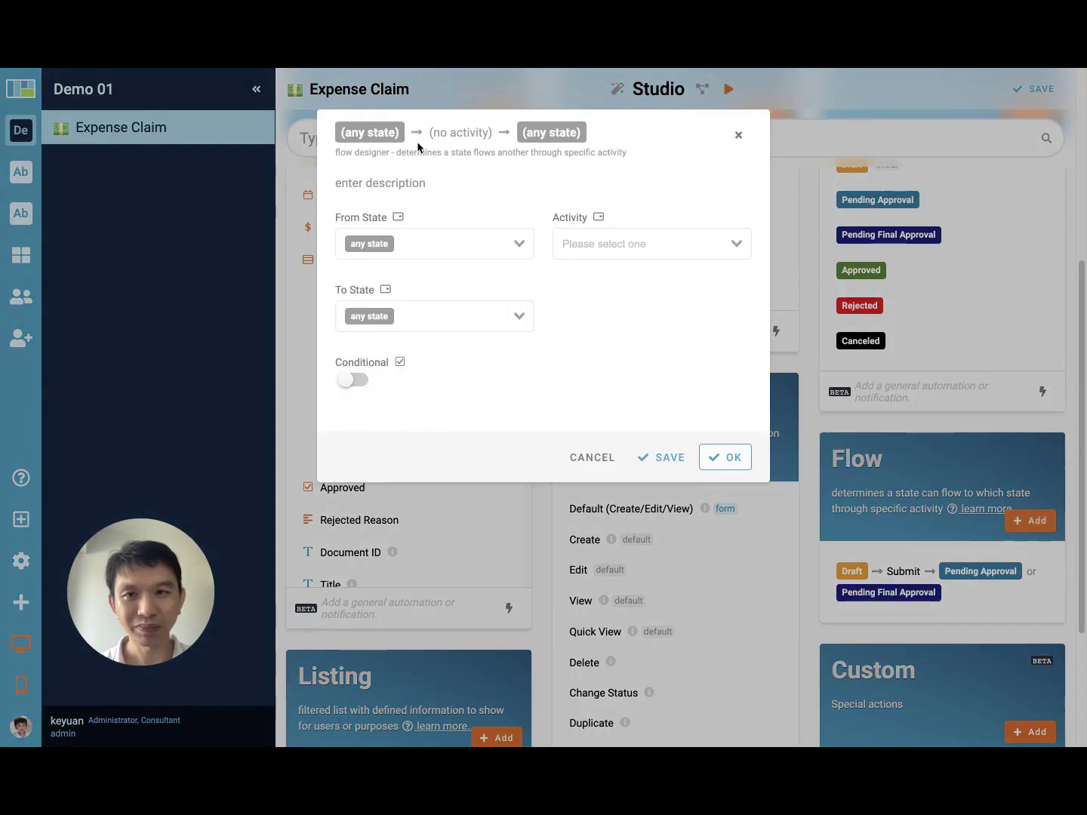
{"action": "left_click", "coordinate": [405, 240]}
{"action": "left_click", "coordinate": [408, 305]}
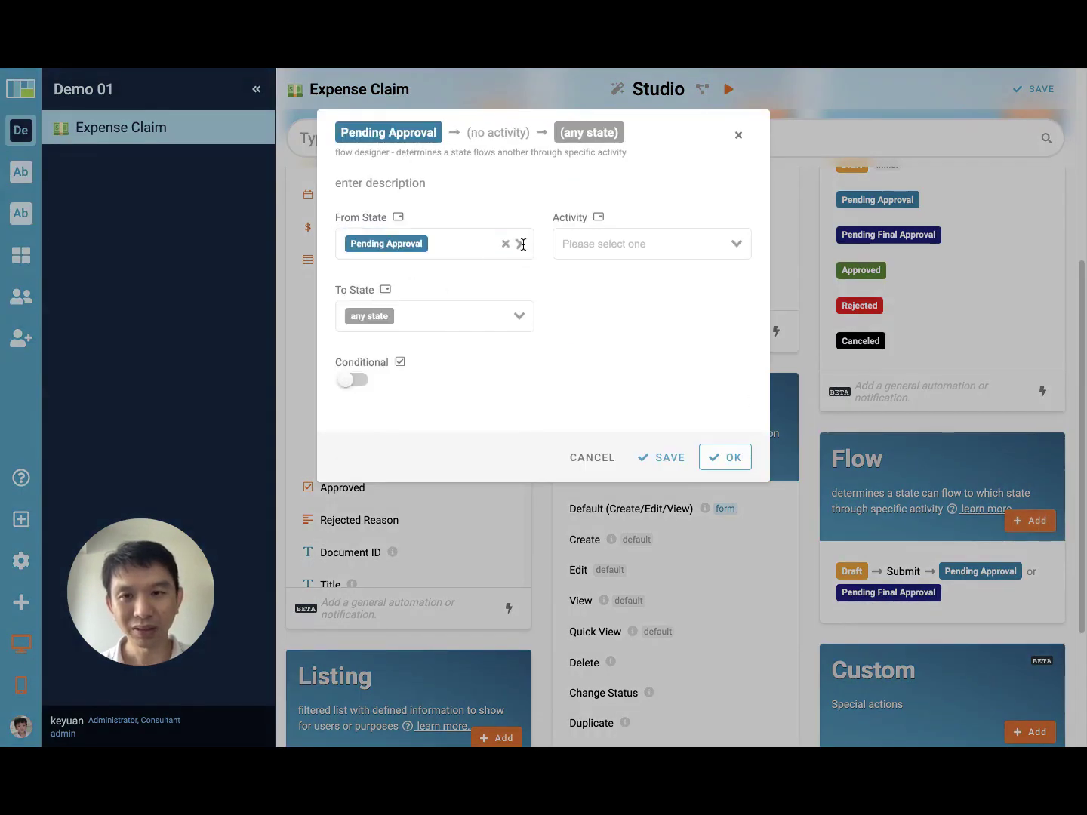
{"action": "left_click", "coordinate": [633, 253]}
{"action": "left_click", "coordinate": [619, 305]}
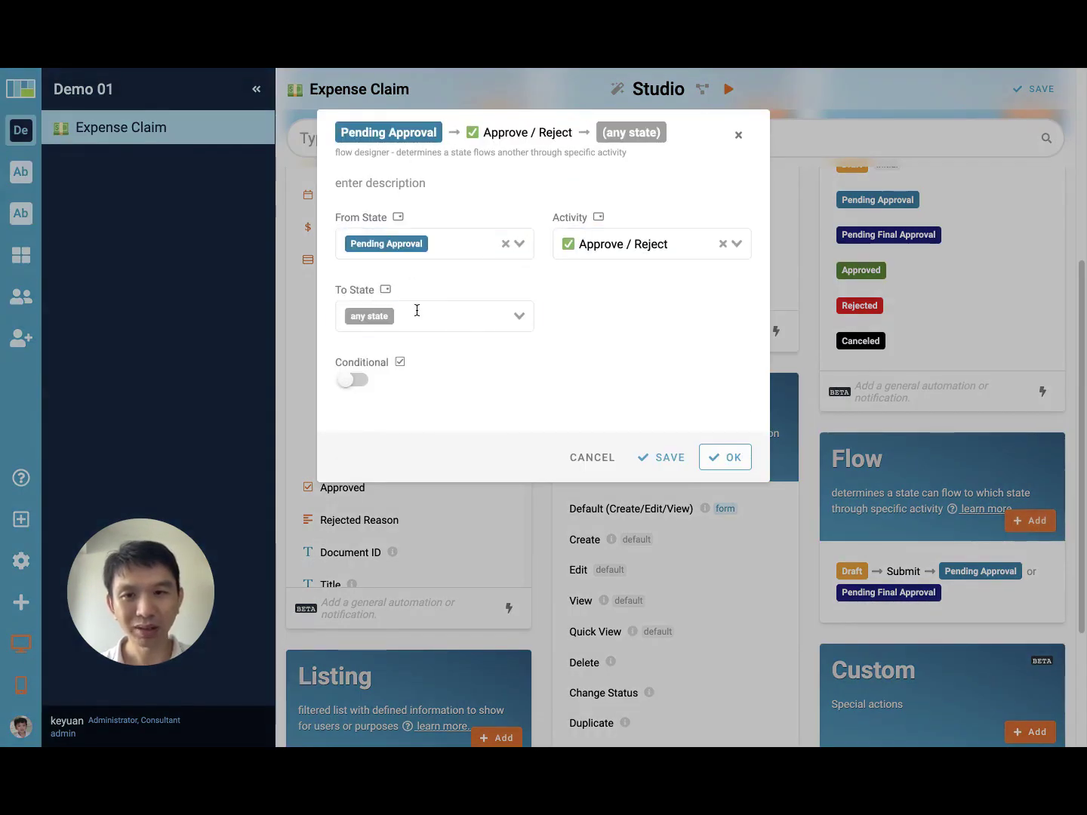
{"action": "left_click", "coordinate": [421, 314]}
{"action": "left_click", "coordinate": [458, 304]}
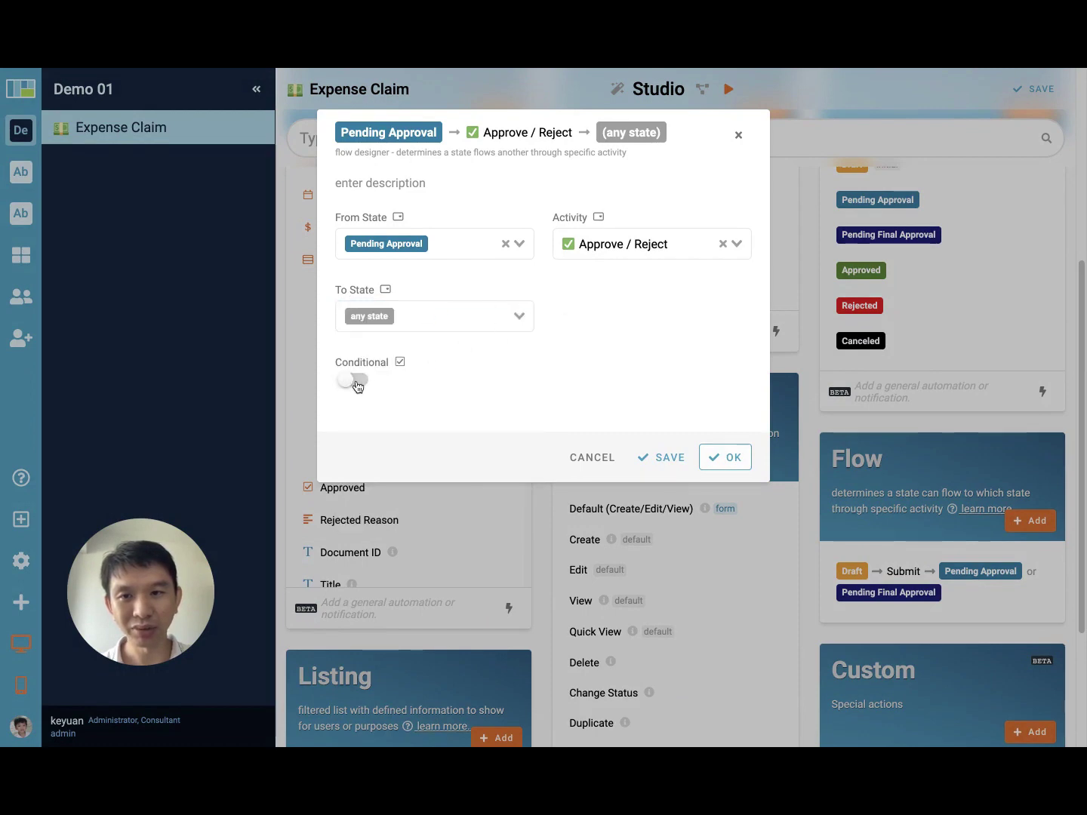
Step: Make the Pending Approval flow conditional, leading to Pending Final Approval when the entry's Approved field is checked
{"action": "left_click", "coordinate": [356, 383]}
{"action": "left_click", "coordinate": [448, 377]}
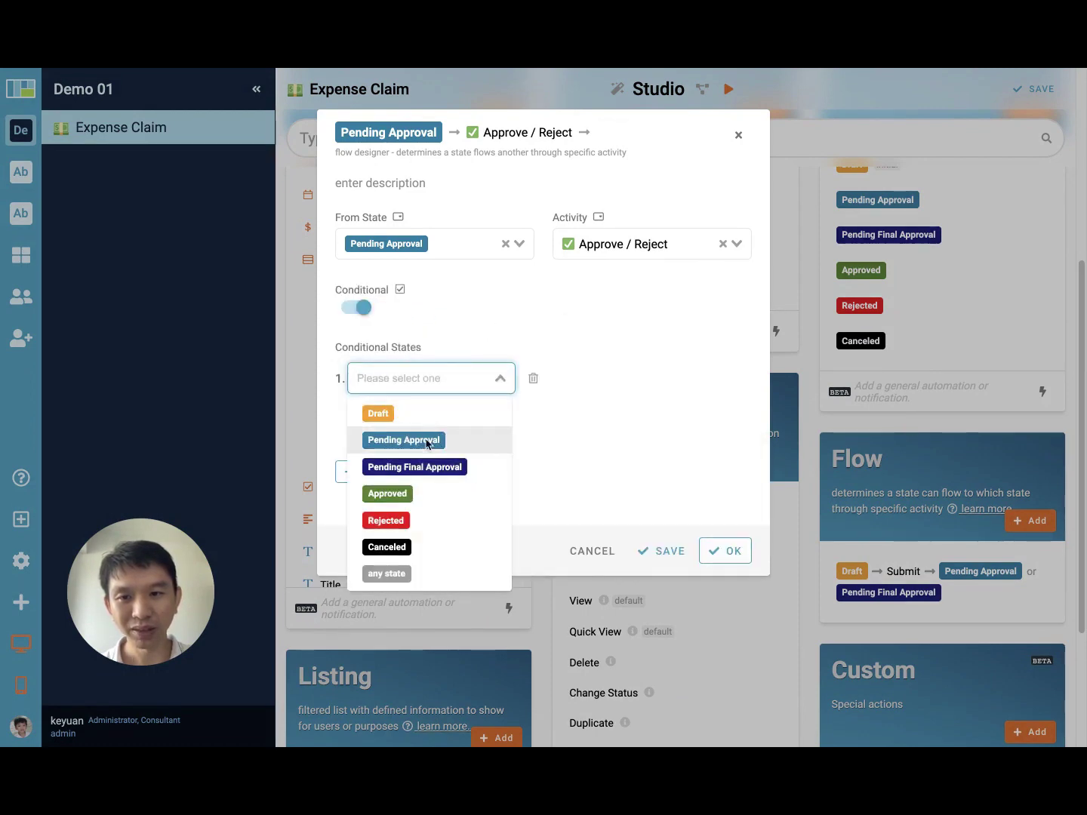
{"action": "left_click", "coordinate": [429, 465]}
{"action": "left_click", "coordinate": [405, 434]}
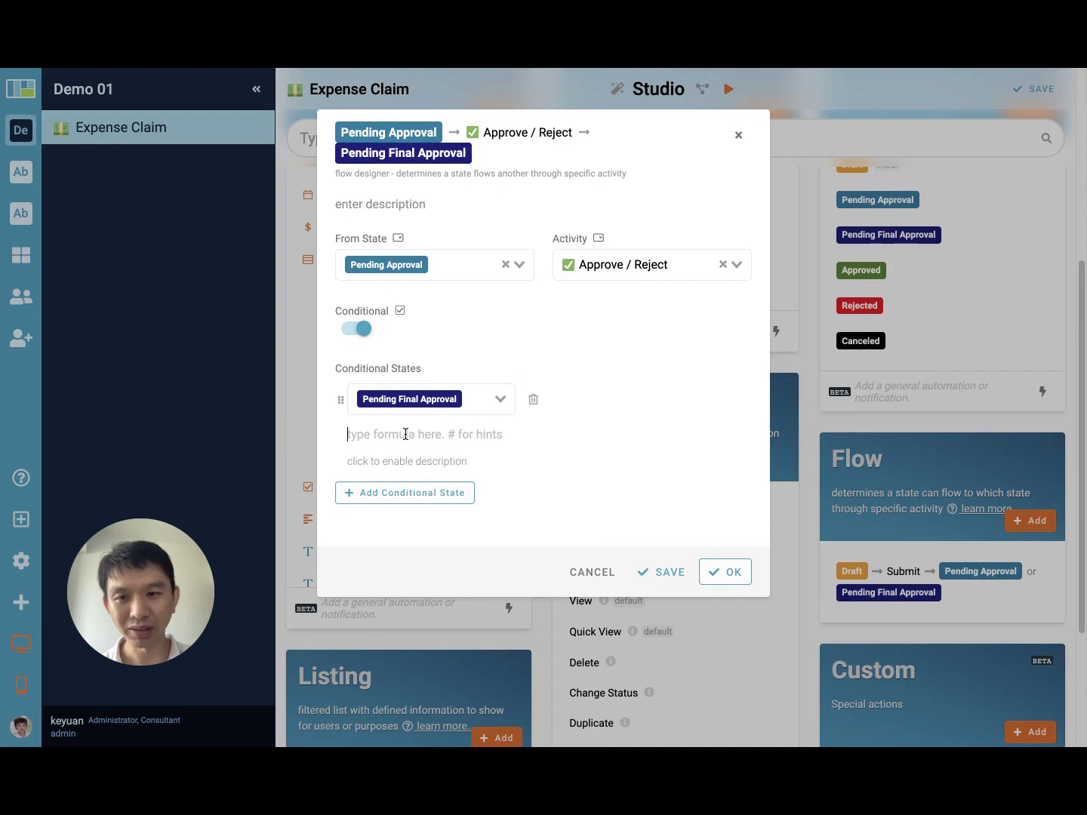
{"action": "type", "text": "#"}
{"action": "key", "text": "Return"}
{"action": "type", "text": "ap"}
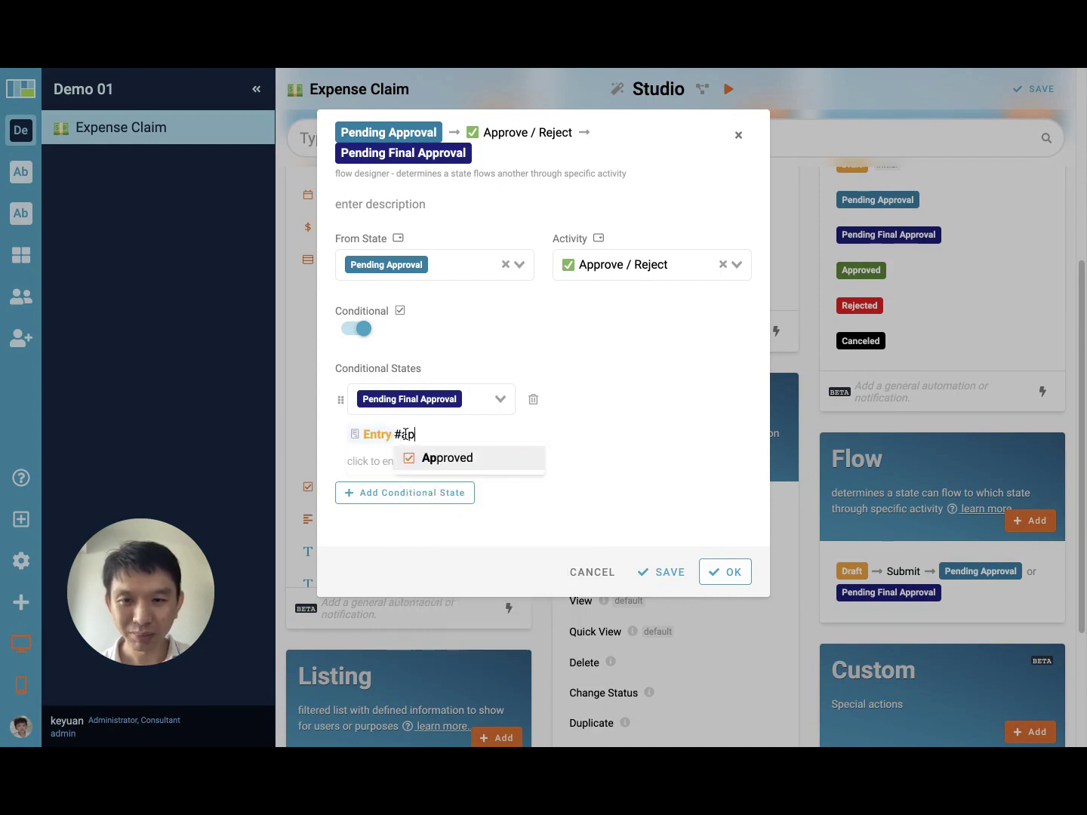
{"action": "key", "text": "Return"}
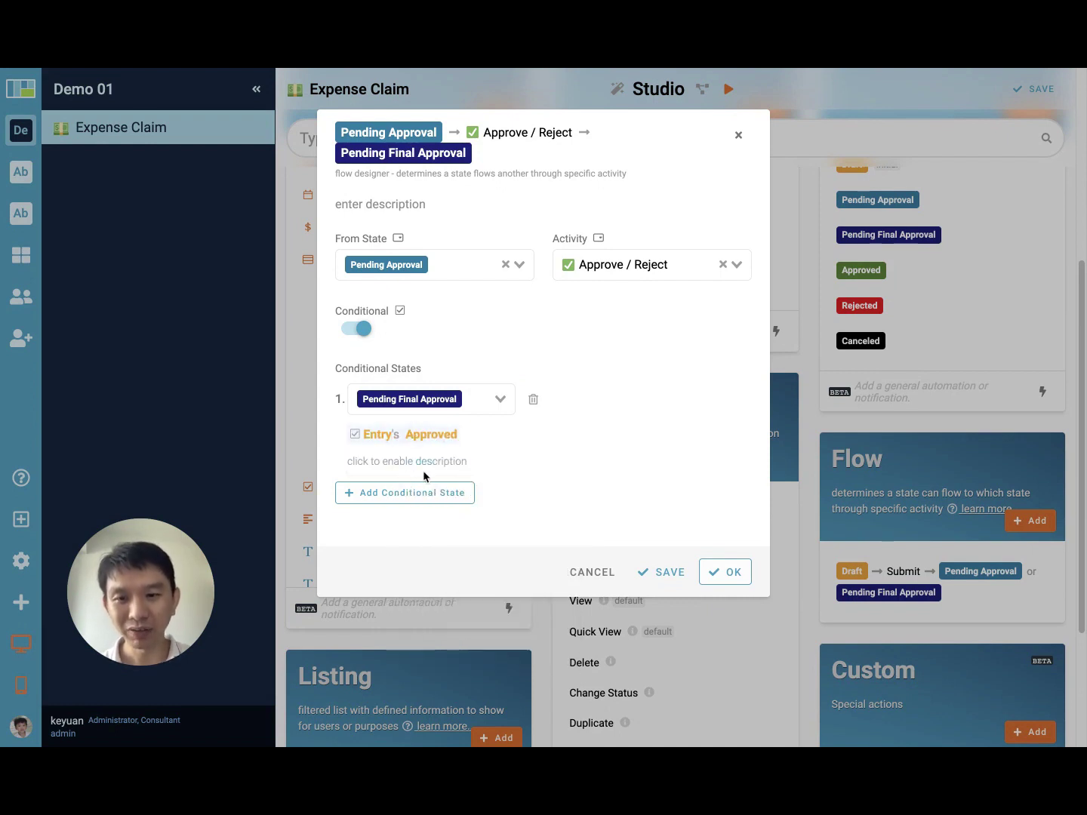
Step: Add Rejected as the unconditioned second outcome of the Pending Approval flow and confirm it
{"action": "left_click", "coordinate": [415, 493]}
{"action": "left_click", "coordinate": [424, 511]}
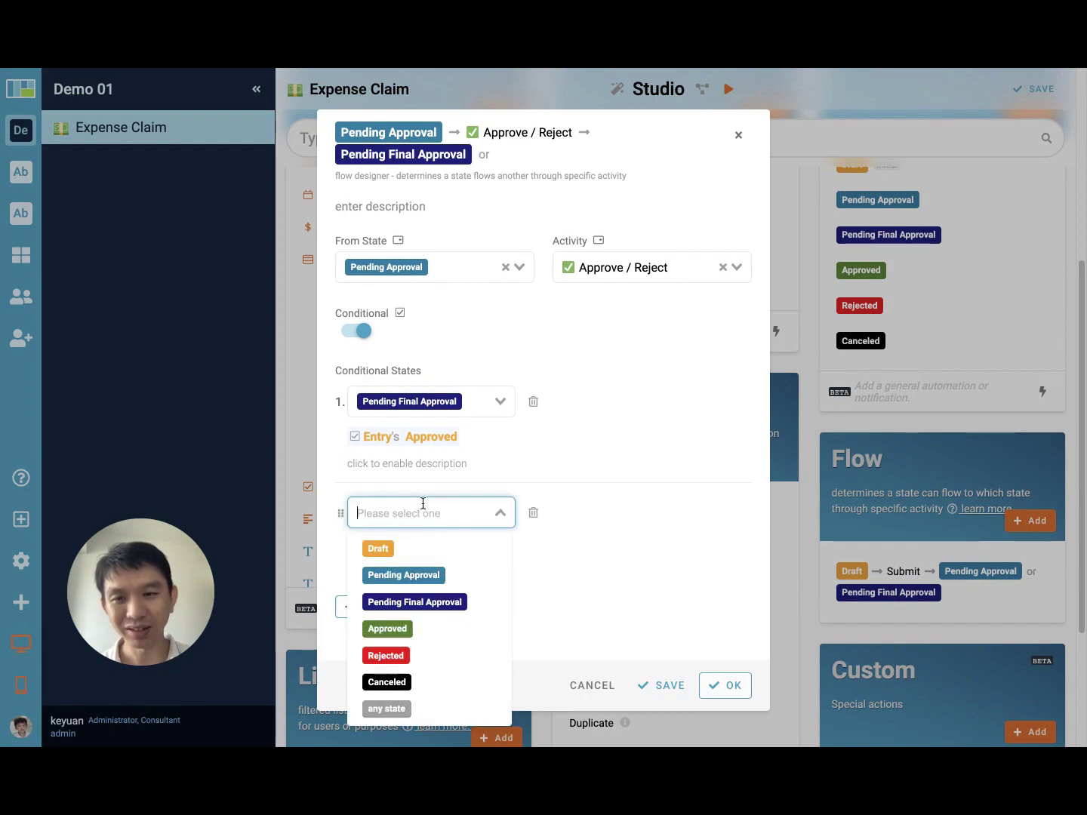
{"action": "left_click", "coordinate": [411, 655]}
{"action": "left_click", "coordinate": [706, 682]}
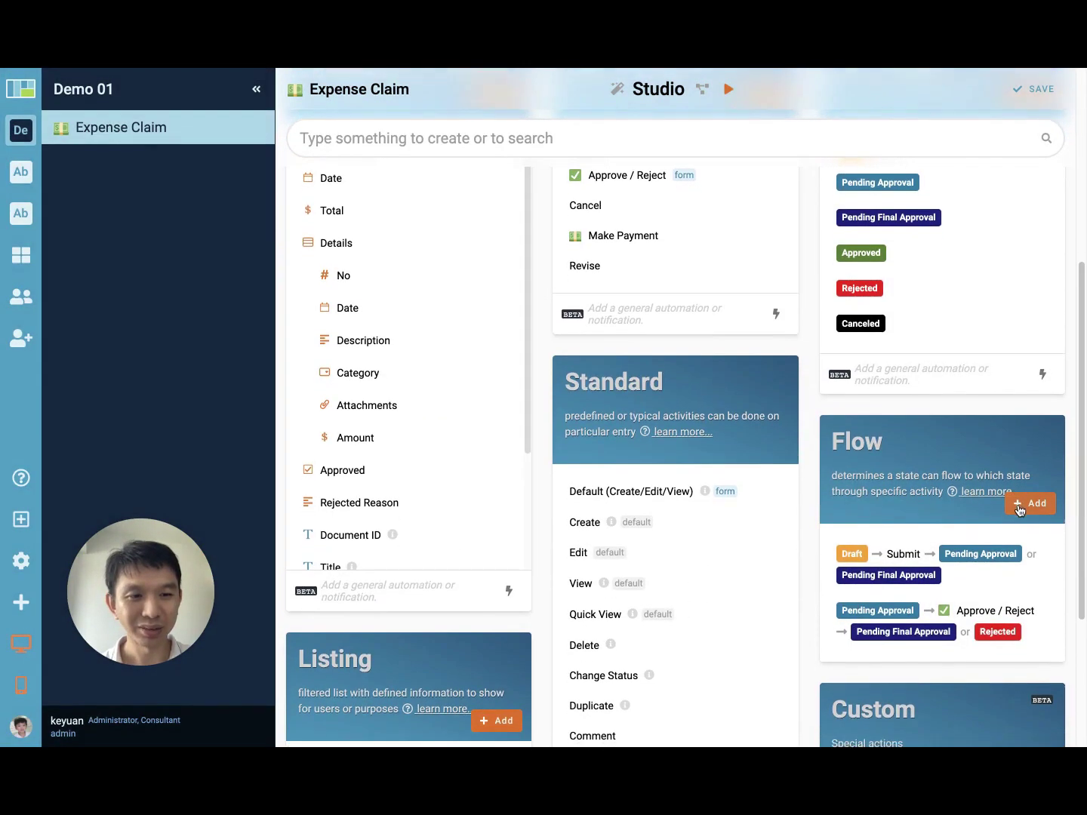
Step: Add a flow from Pending Final Approval through the Approve / Reject activity to the Approved state
{"action": "left_click", "coordinate": [1019, 509]}
{"action": "left_click", "coordinate": [391, 244]}
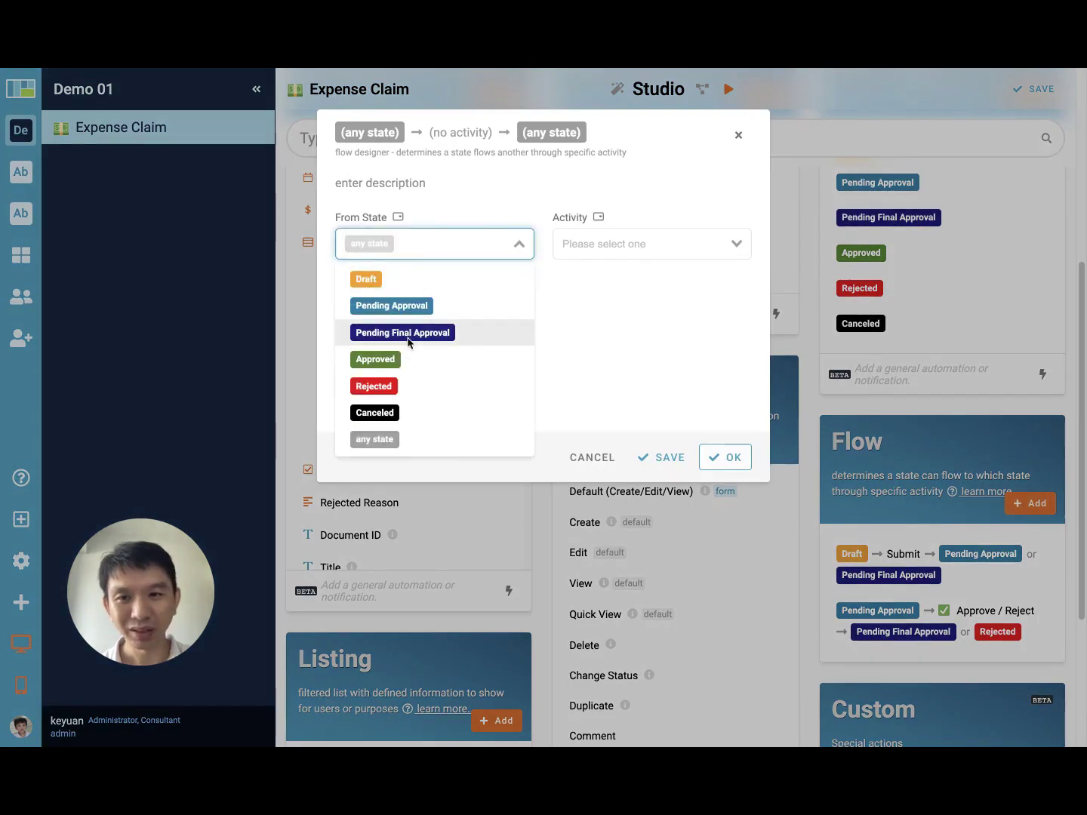
{"action": "left_click", "coordinate": [407, 334]}
{"action": "left_click", "coordinate": [561, 249]}
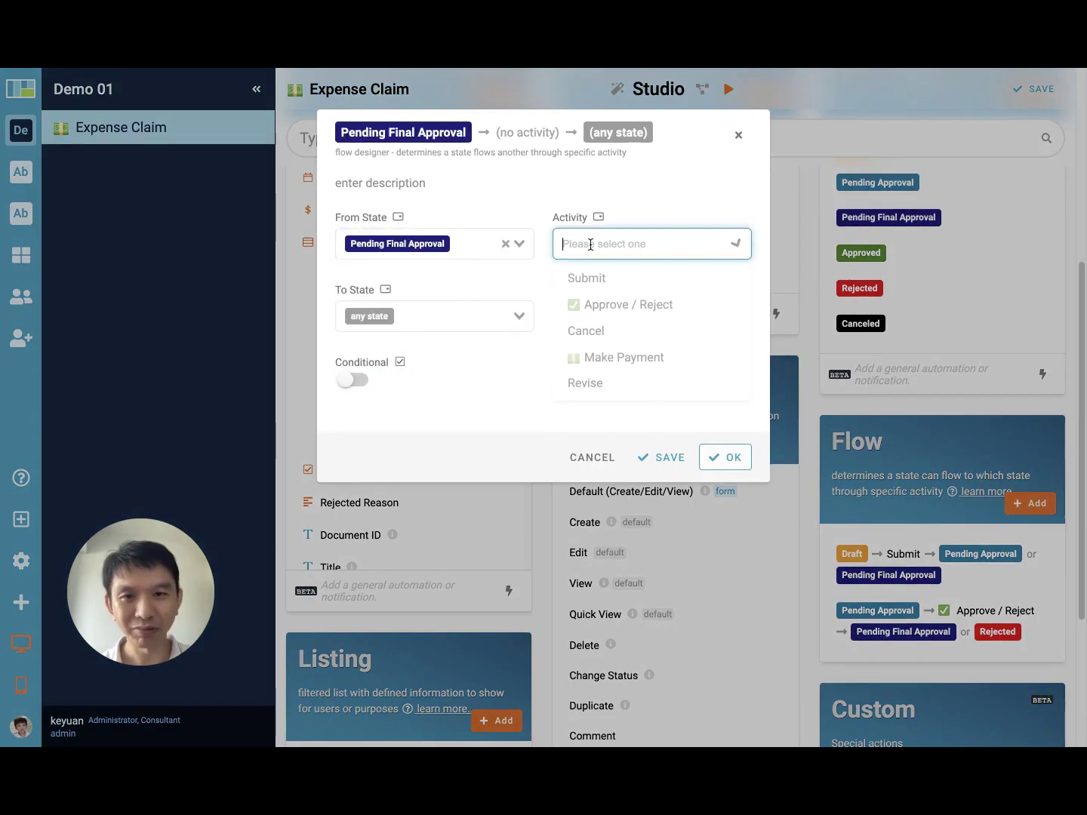
{"action": "left_click", "coordinate": [596, 304]}
{"action": "left_click", "coordinate": [428, 317]}
{"action": "left_click", "coordinate": [449, 432]}
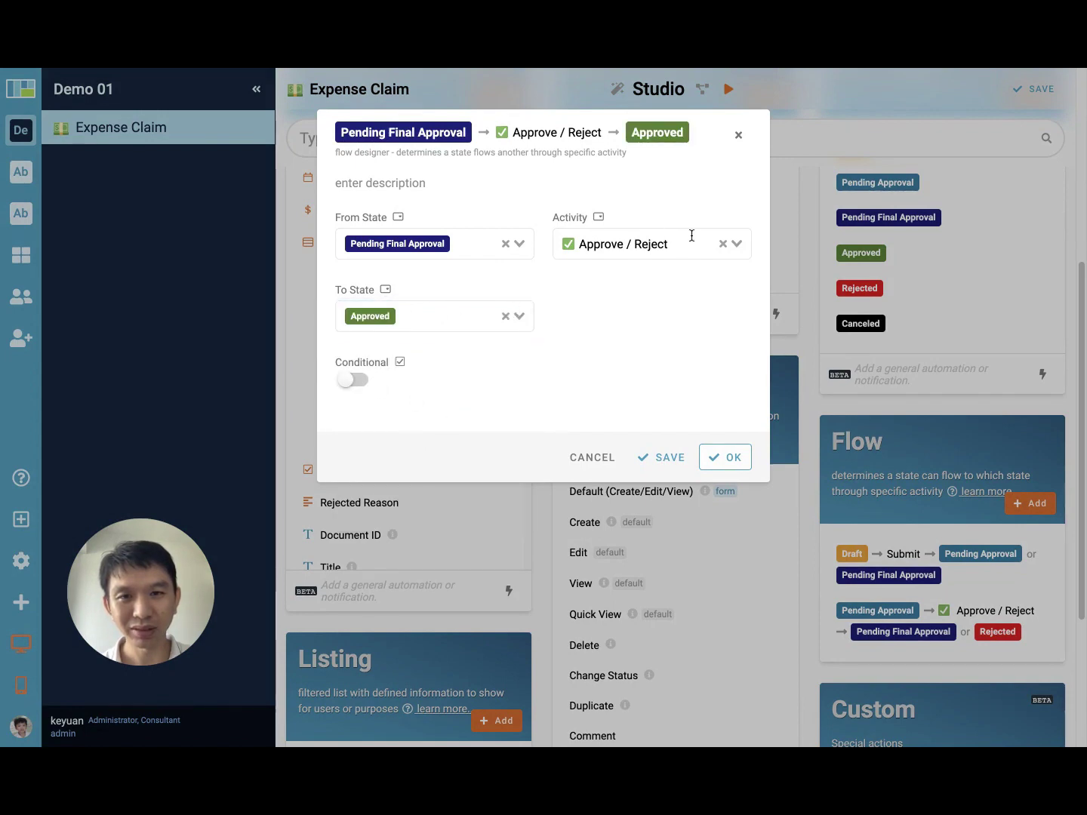
{"action": "left_click", "coordinate": [506, 316]}
{"action": "left_click", "coordinate": [422, 316]}
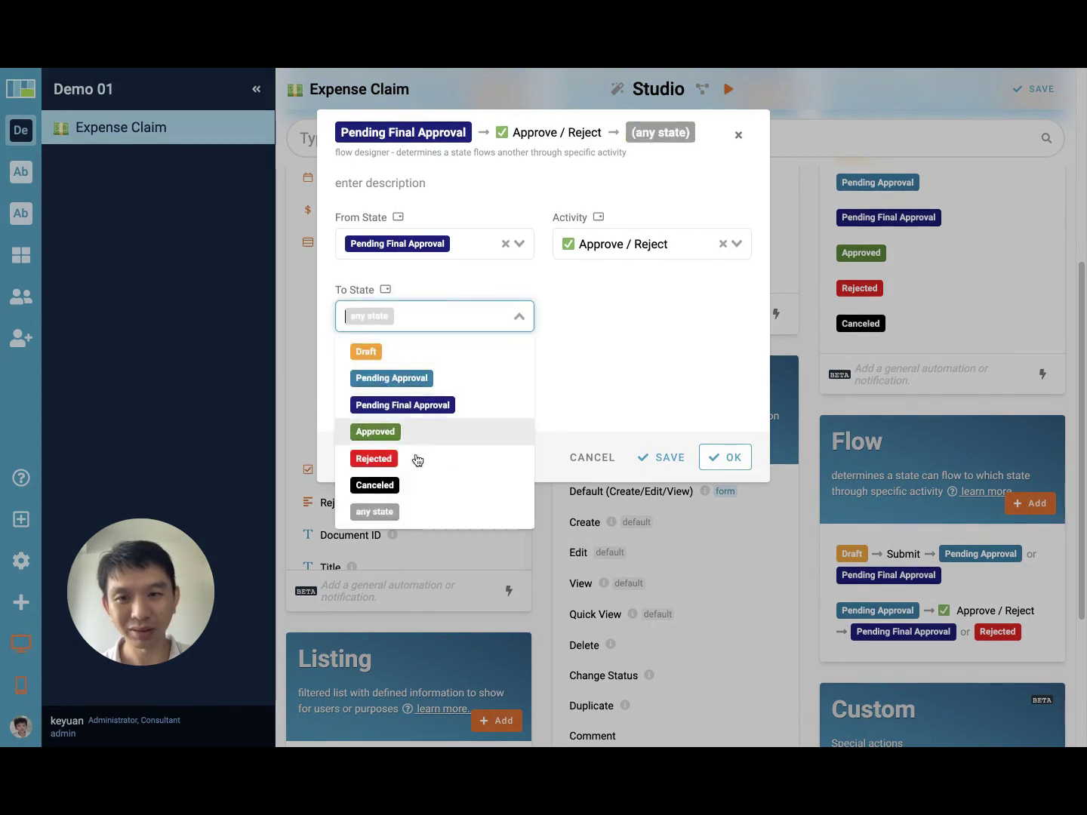
{"action": "left_click", "coordinate": [418, 433]}
Step: Make the Pending Final Approval flow conditional, leading to Approved when the entry's Approved field is checked
{"action": "left_click", "coordinate": [351, 377]}
{"action": "left_click", "coordinate": [440, 376]}
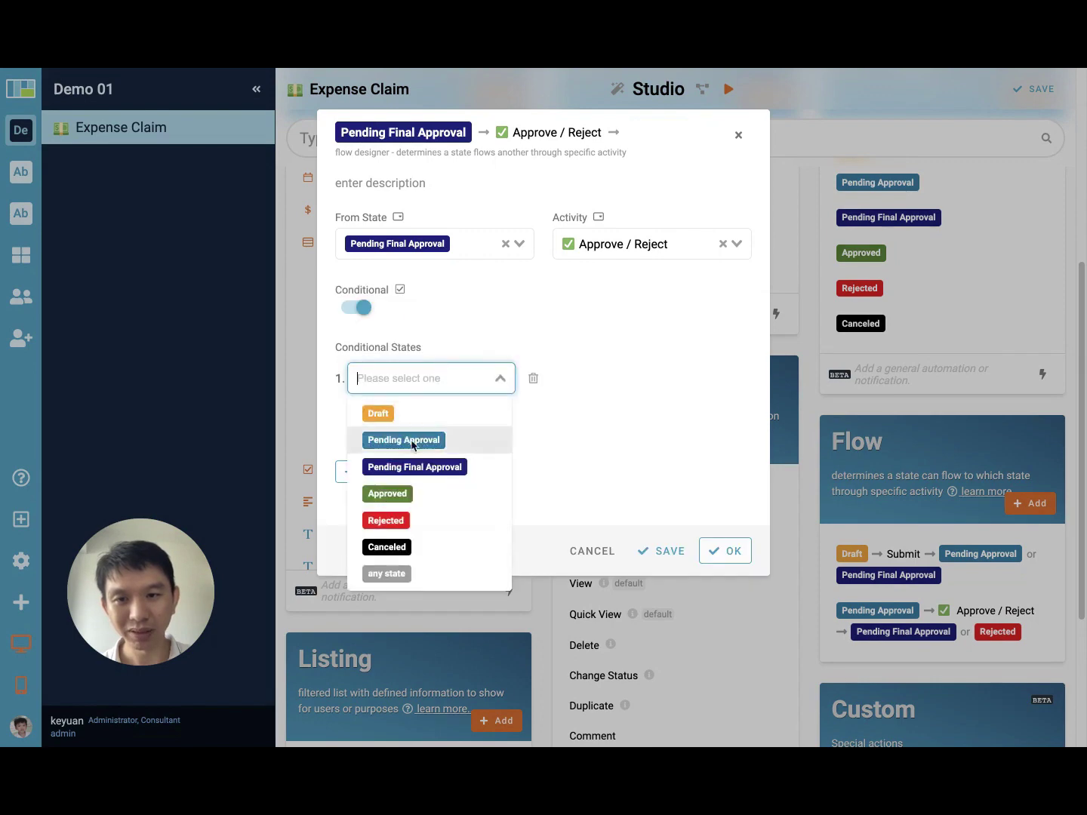
{"action": "left_click", "coordinate": [400, 492]}
{"action": "left_click", "coordinate": [425, 413]}
{"action": "type", "text": "#"}
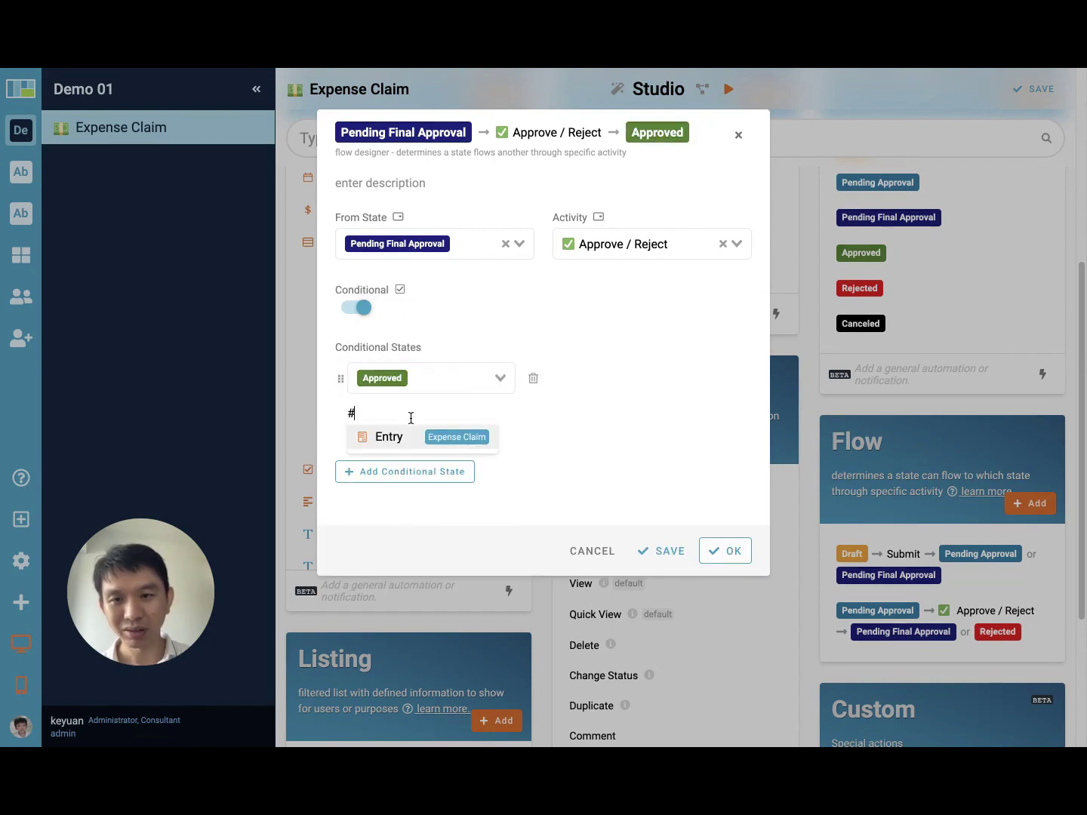
{"action": "key", "text": "Return"}
{"action": "type", "text": "#ap"}
{"action": "key", "text": "Return"}
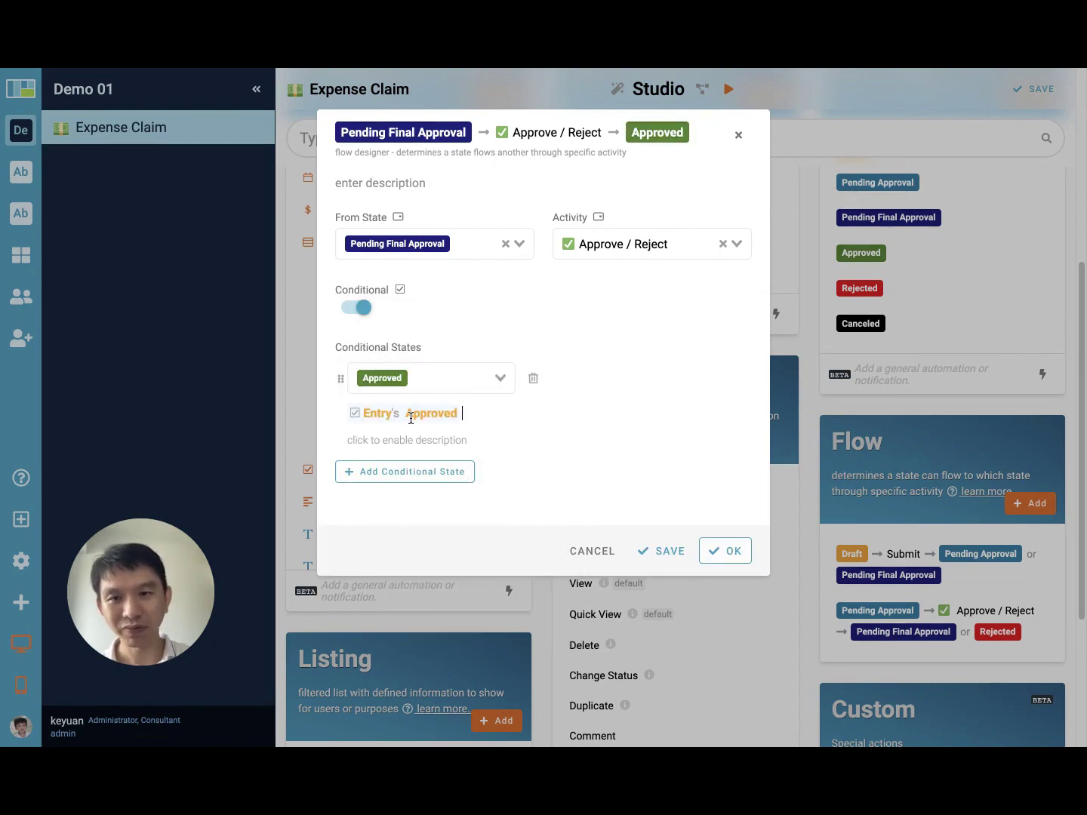
Step: Add Rejected as the unconditioned second outcome of the Pending Final Approval flow and confirm it
{"action": "left_click", "coordinate": [391, 469]}
{"action": "left_click", "coordinate": [412, 491]}
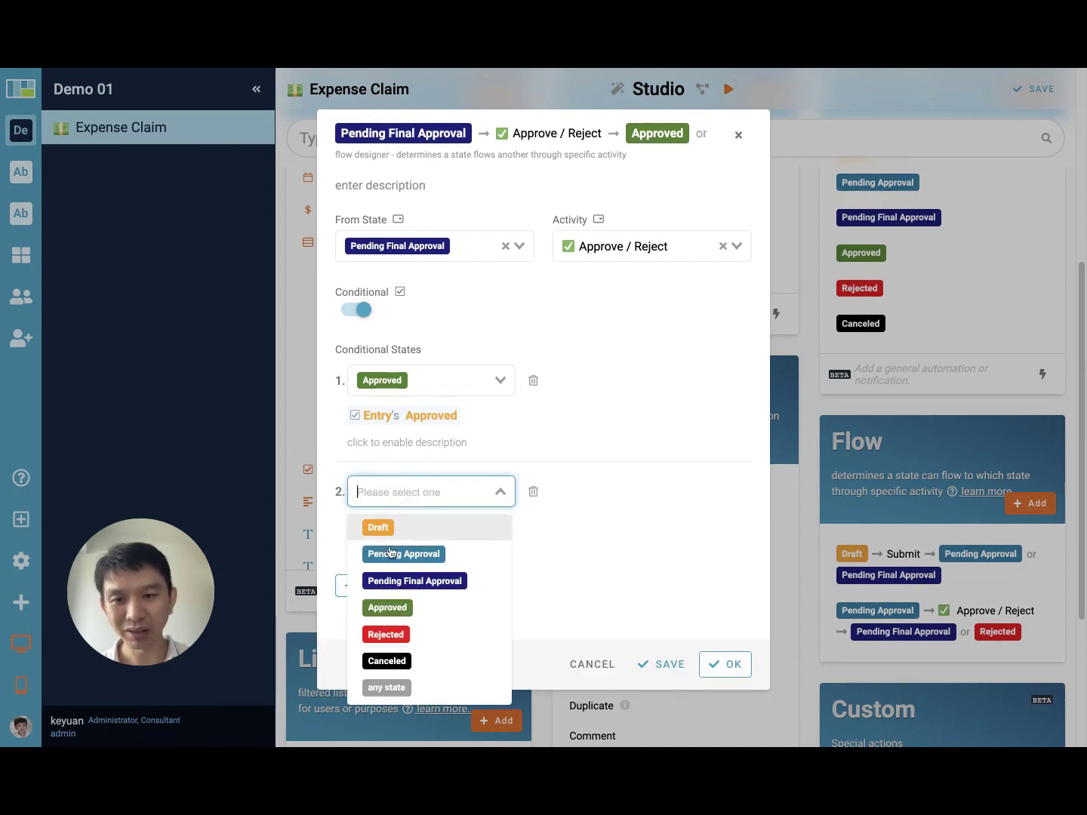
{"action": "left_click", "coordinate": [387, 633]}
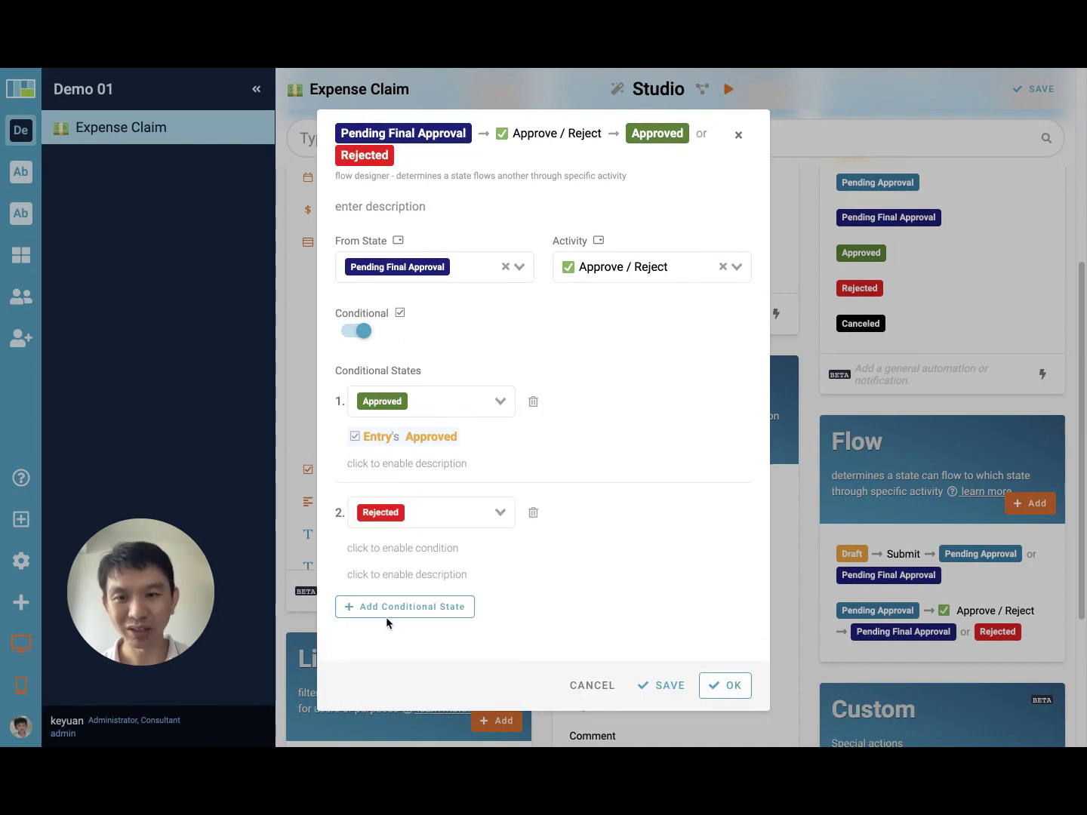
{"action": "left_click", "coordinate": [725, 685]}
Step: Review the Expense Claim workflow diagram, spreading the Pending Approval and Draft nodes apart for readability, and close it
{"action": "scroll", "coordinate": [741, 398], "scroll_direction": "down", "scroll_amount": 8}
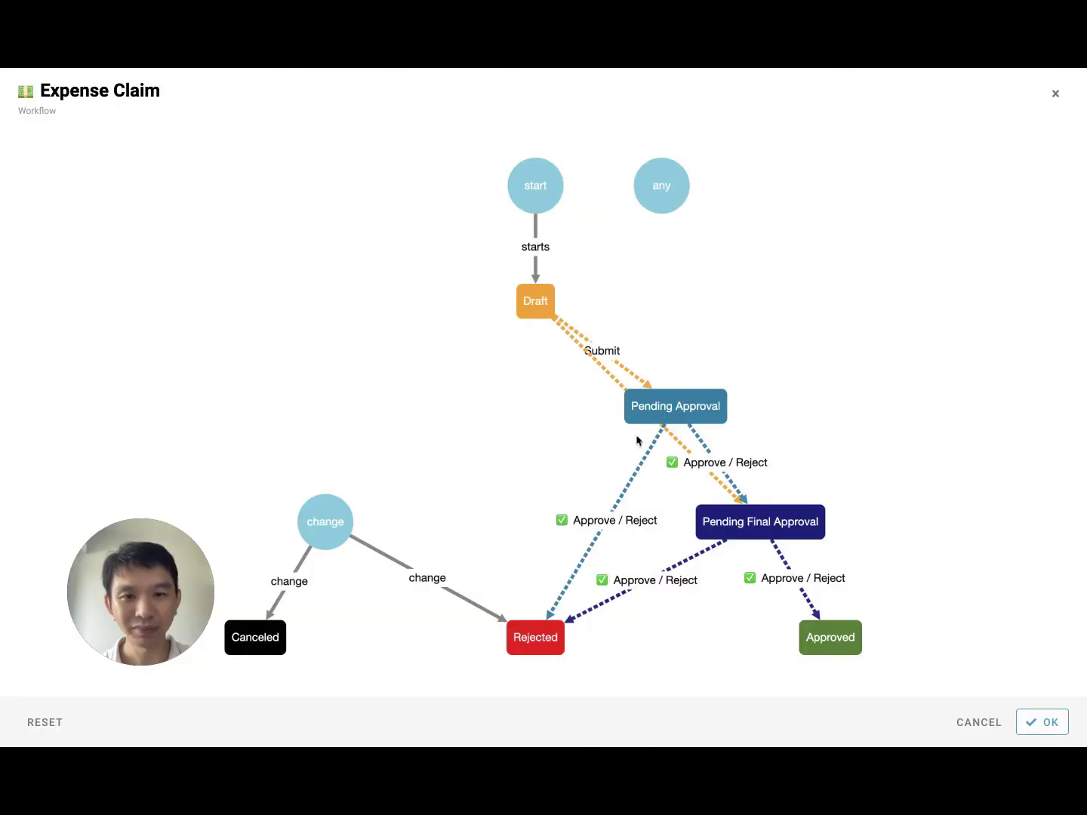
{"action": "left_click_drag", "start_coordinate": [666, 405], "coordinate": [390, 394]}
{"action": "left_click_drag", "start_coordinate": [548, 314], "coordinate": [552, 294]}
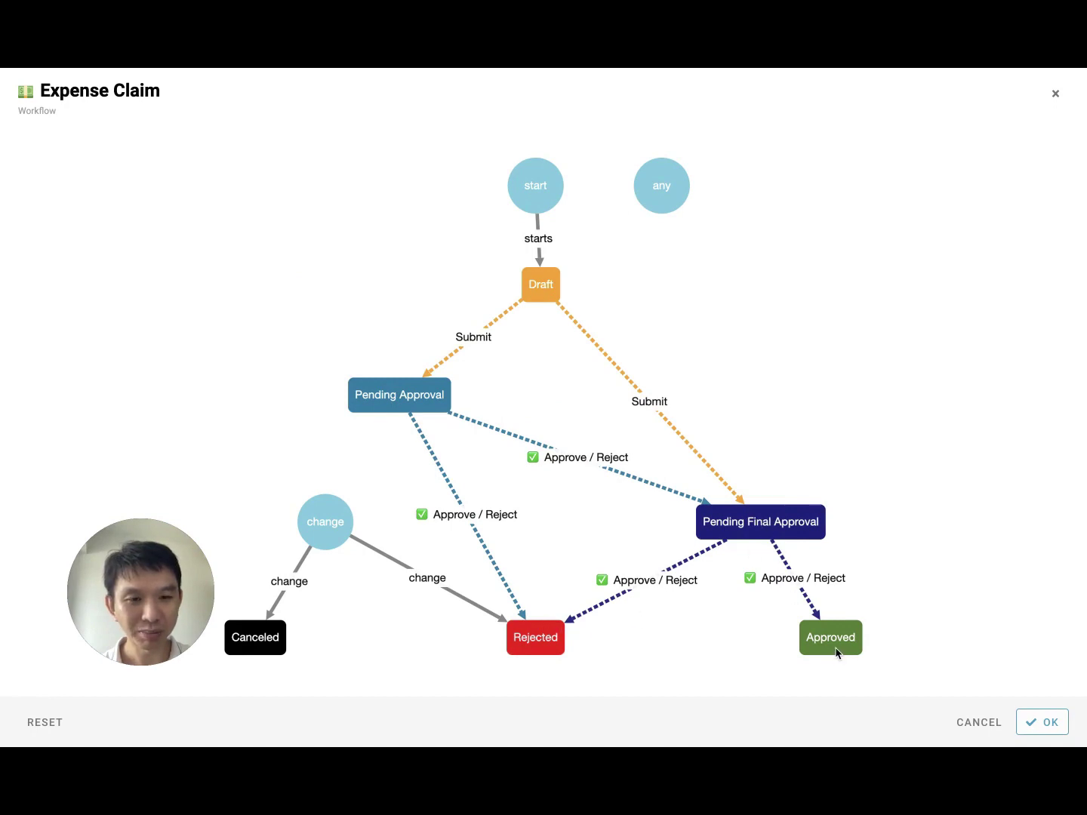
{"action": "left_click", "coordinate": [1056, 93]}
{"action": "left_click", "coordinate": [1027, 194]}
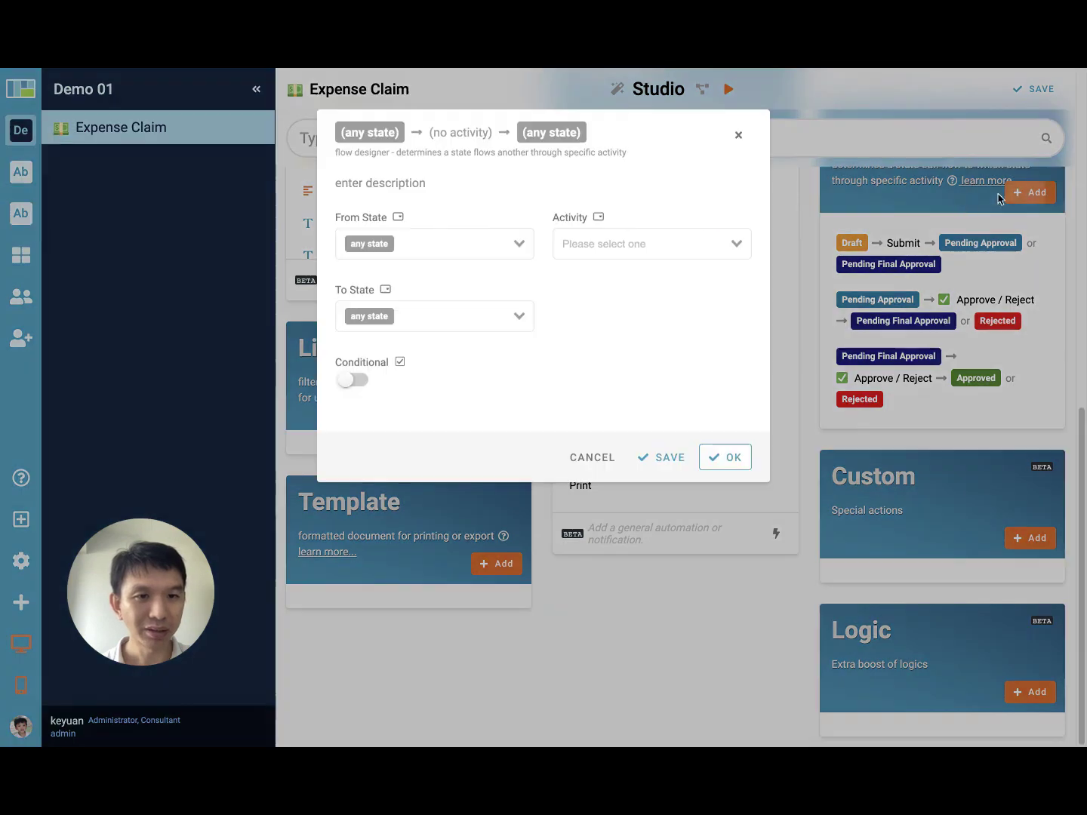
{"action": "left_click", "coordinate": [423, 243]}
{"action": "left_click", "coordinate": [417, 363]}
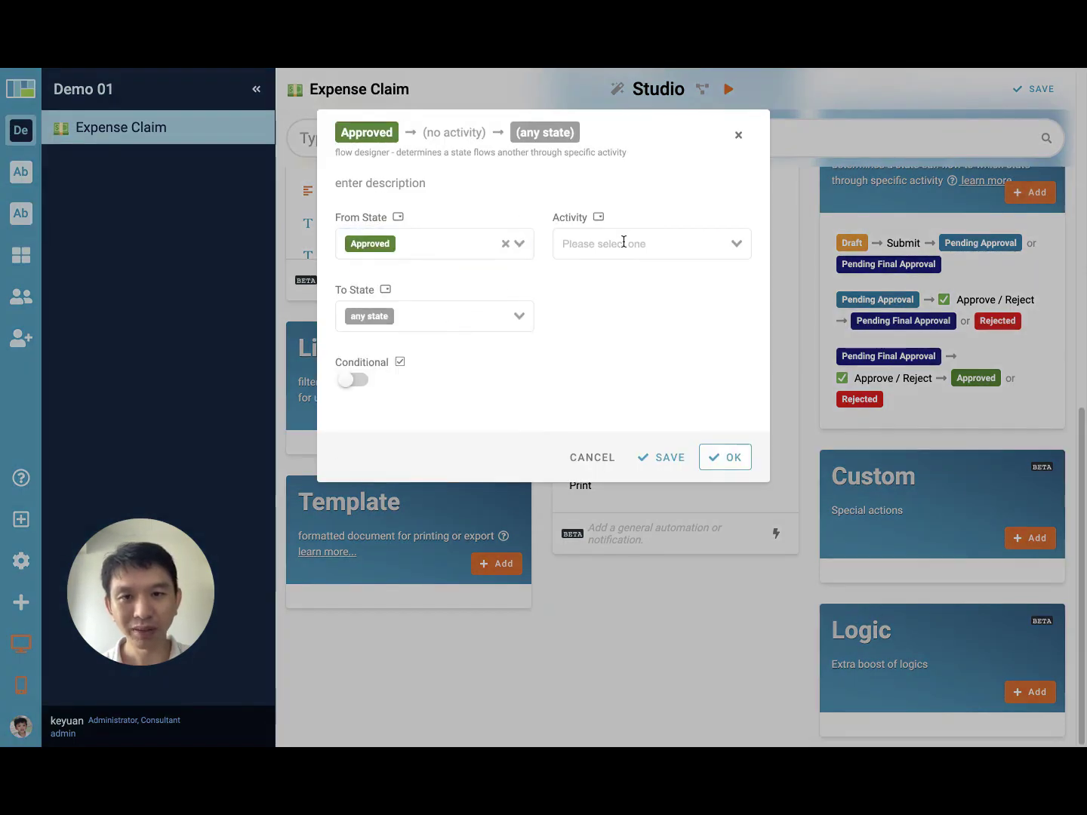
{"action": "left_click", "coordinate": [623, 243]}
{"action": "left_click", "coordinate": [596, 357]}
{"action": "left_click", "coordinate": [418, 311]}
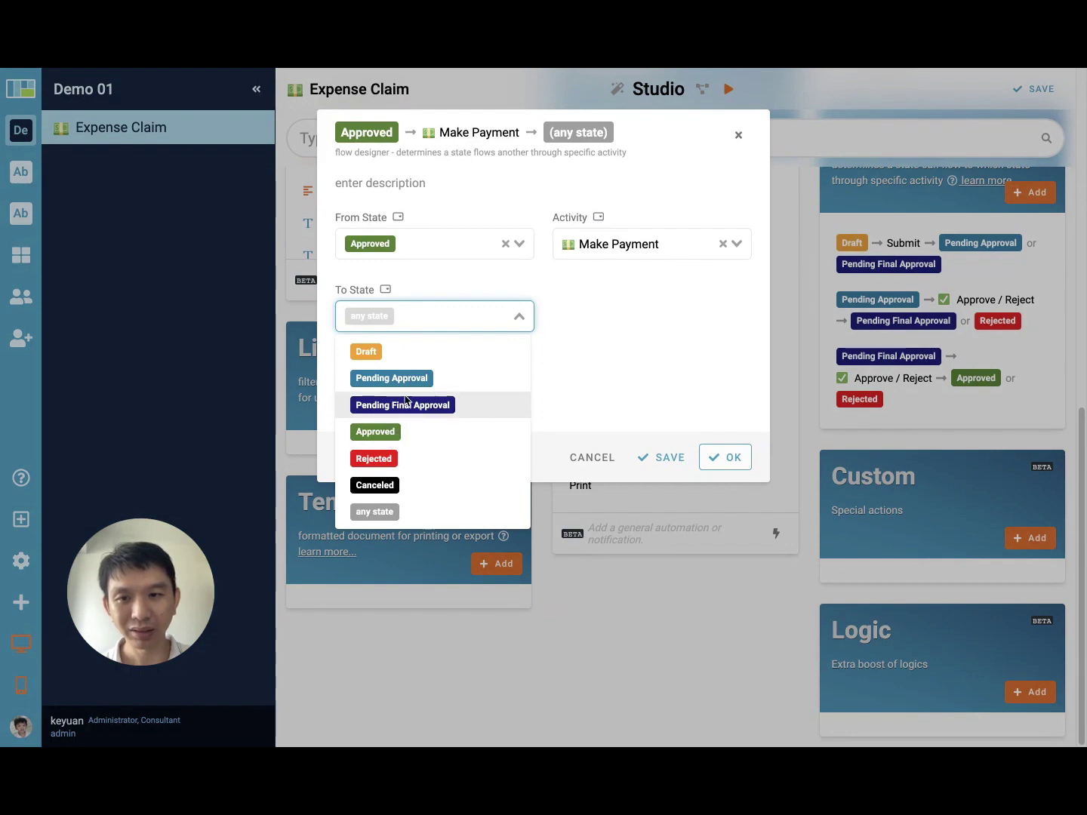
{"action": "left_click", "coordinate": [635, 401]}
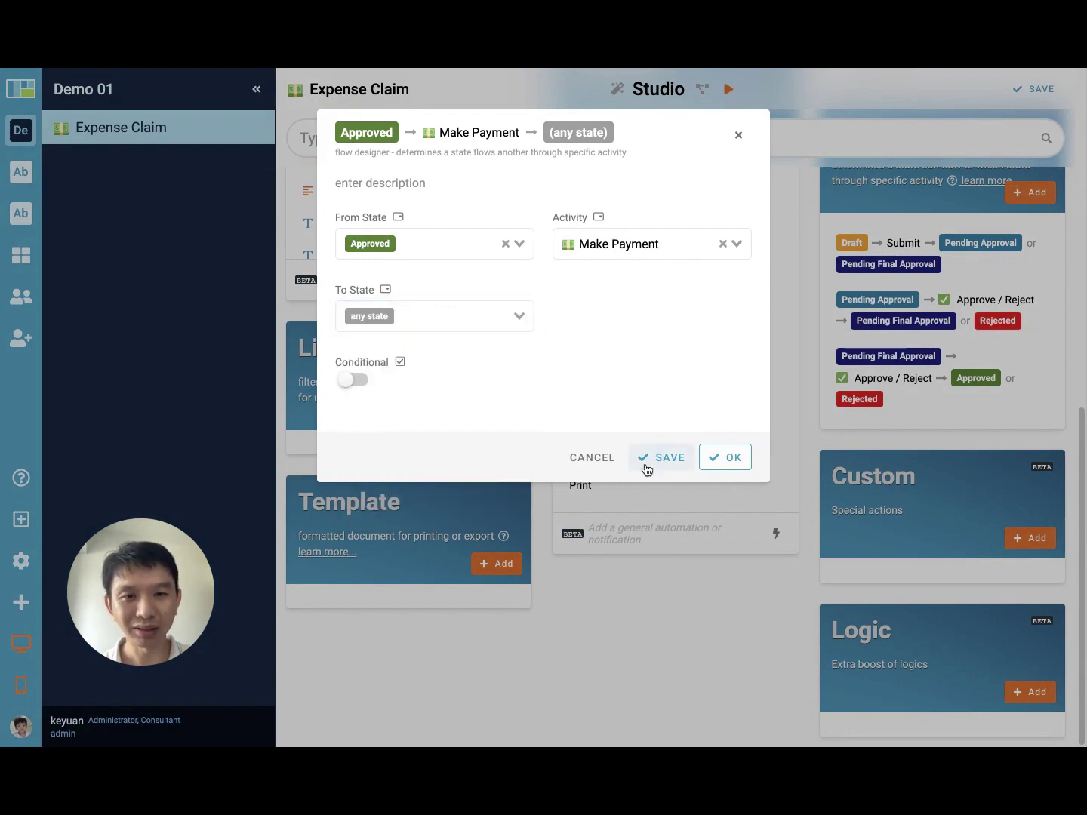
{"action": "left_click", "coordinate": [591, 457]}
{"action": "left_click", "coordinate": [651, 322]}
{"action": "scroll", "coordinate": [966, 317], "scroll_direction": "up", "scroll_amount": 5}
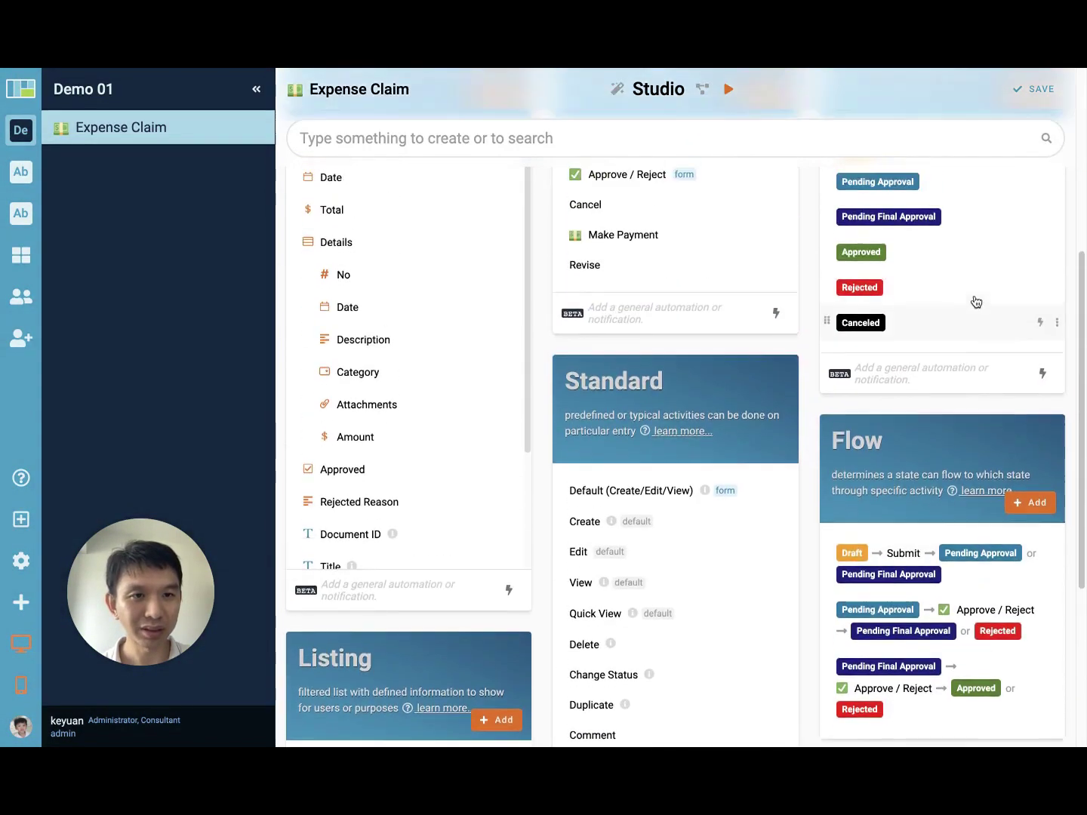
Step: Add a workflow state named Paid to the Expense Claim module
{"action": "left_click", "coordinate": [1030, 380]}
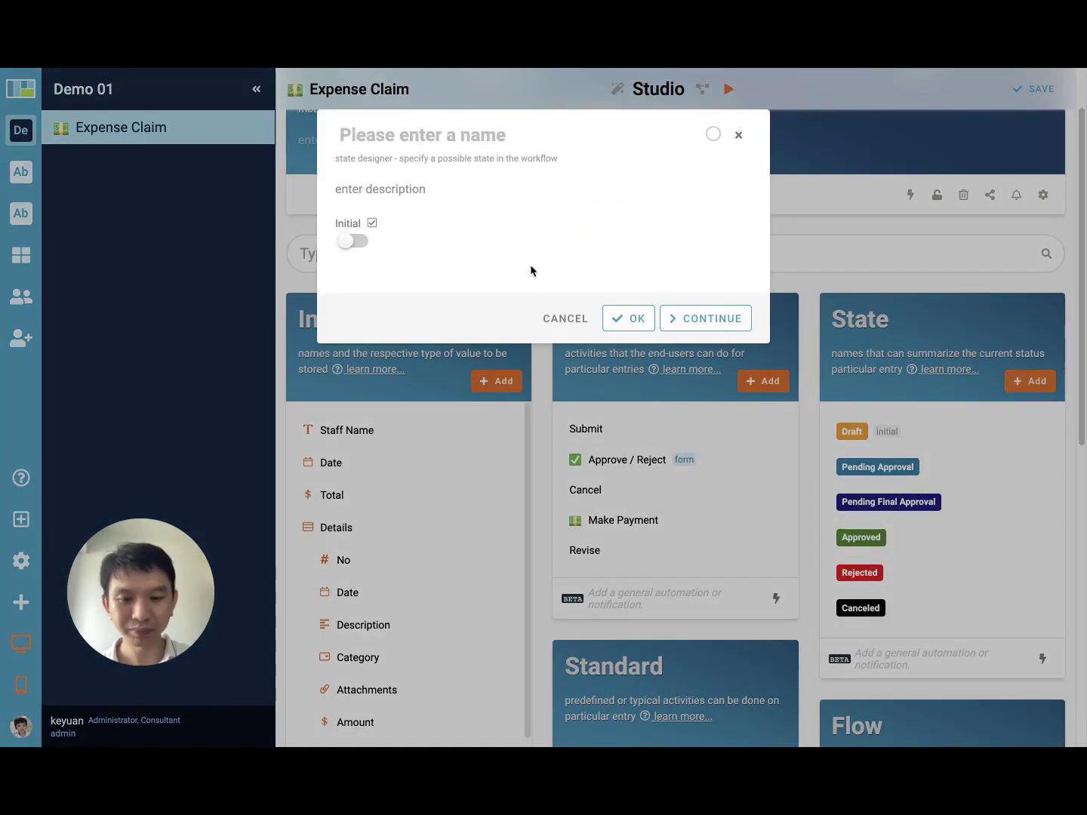
{"action": "type", "text": "Paid"}
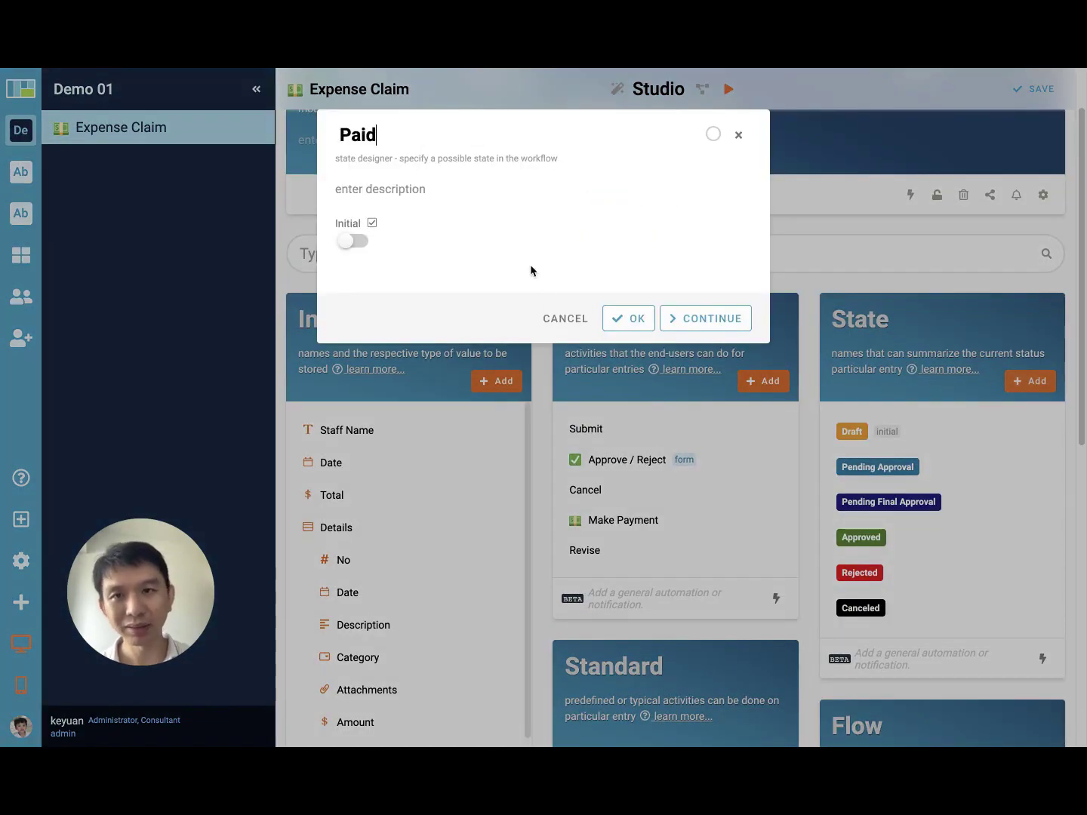
{"action": "left_click", "coordinate": [620, 318]}
Step: Add a flow from Approved through the Make Payment activity to Paid, and save the module
{"action": "scroll", "coordinate": [907, 468], "scroll_direction": "down", "scroll_amount": 6}
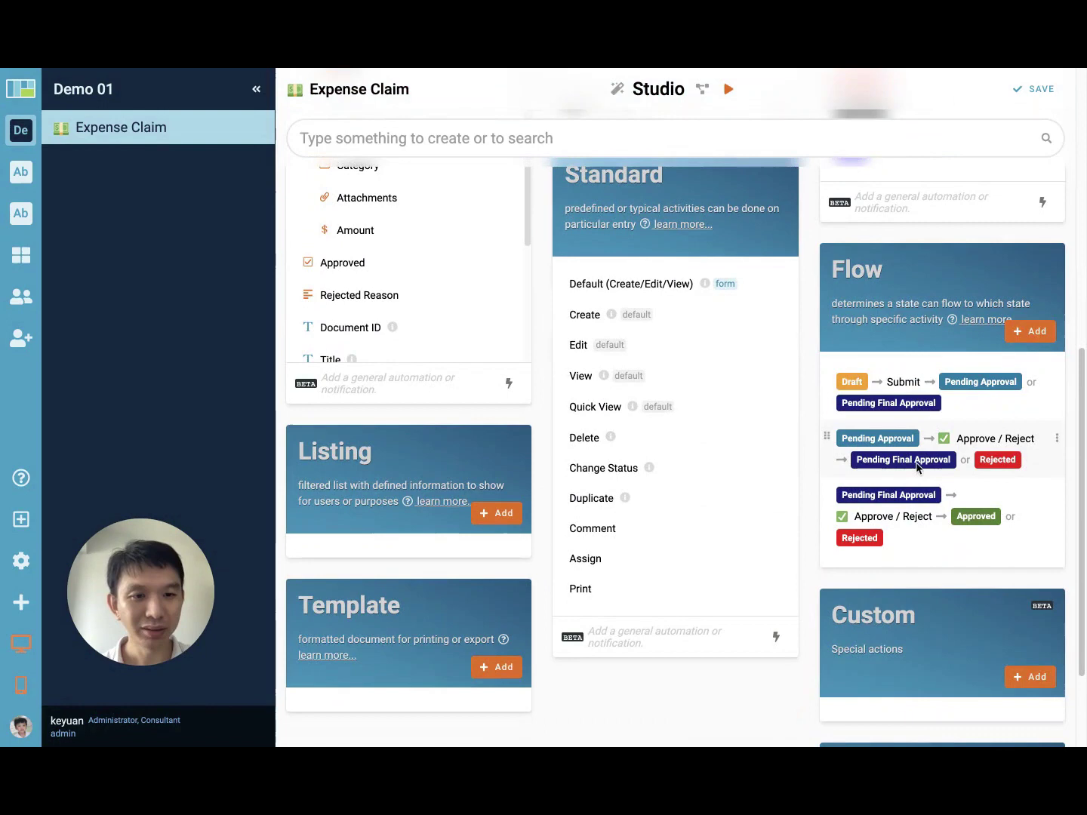
{"action": "left_click", "coordinate": [1021, 333]}
{"action": "left_click", "coordinate": [419, 243]}
{"action": "left_click", "coordinate": [408, 359]}
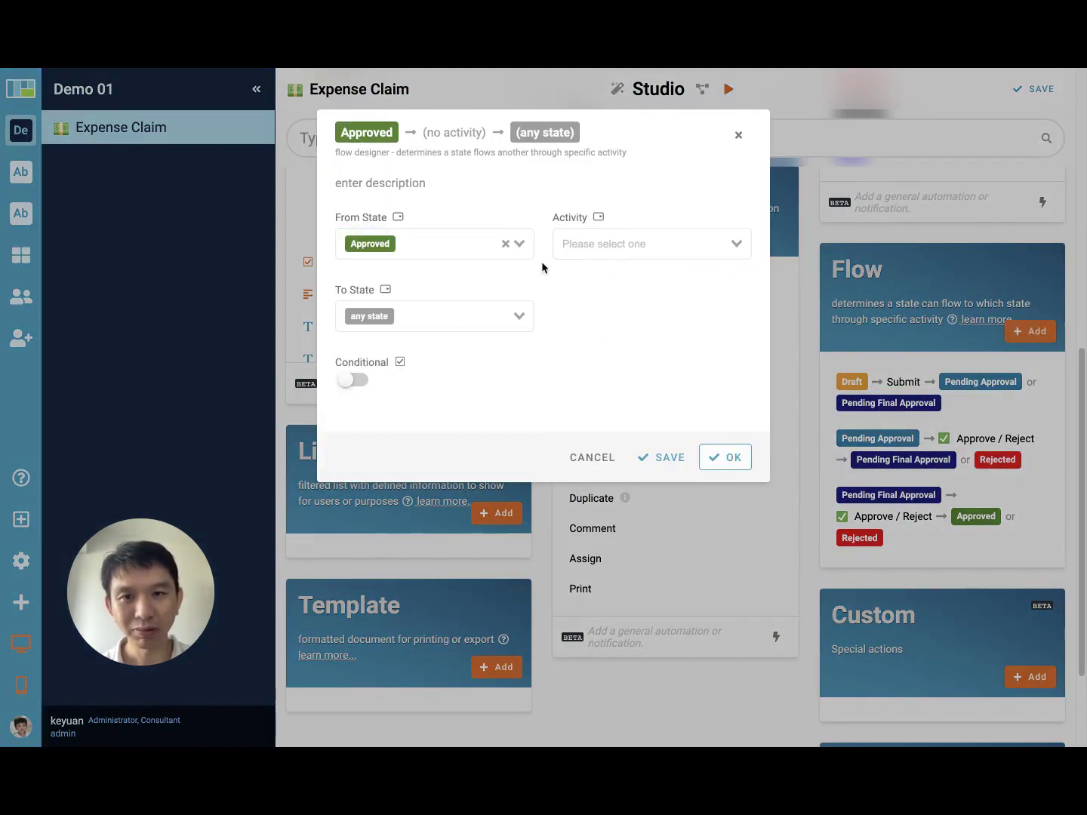
{"action": "left_click", "coordinate": [574, 247]}
{"action": "left_click", "coordinate": [591, 356]}
{"action": "left_click", "coordinate": [415, 316]}
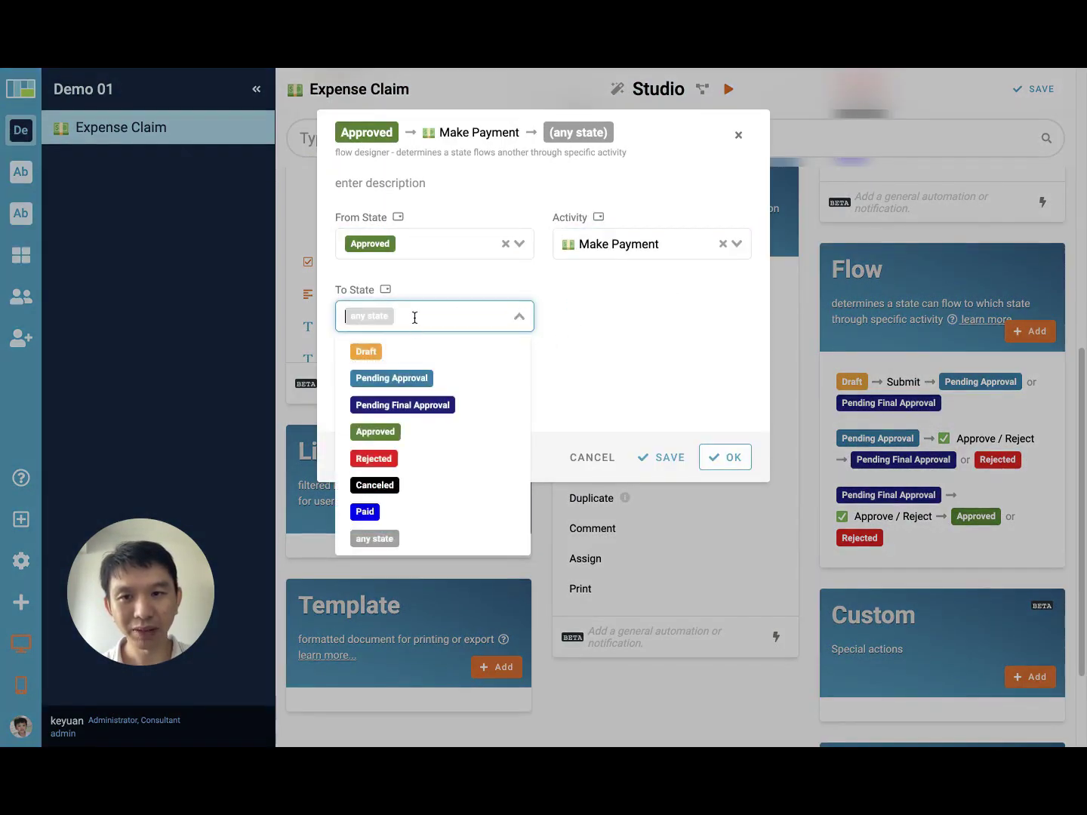
{"action": "left_click", "coordinate": [368, 511]}
{"action": "left_click", "coordinate": [724, 460]}
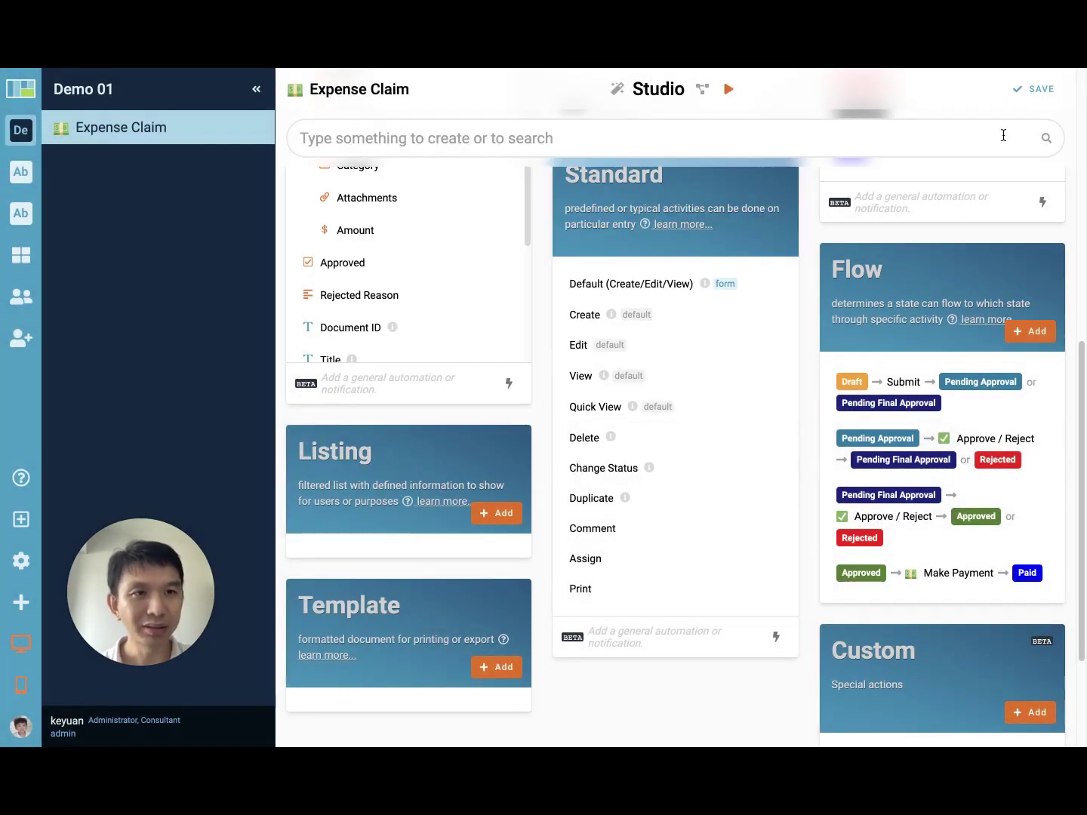
{"action": "left_click", "coordinate": [1023, 102]}
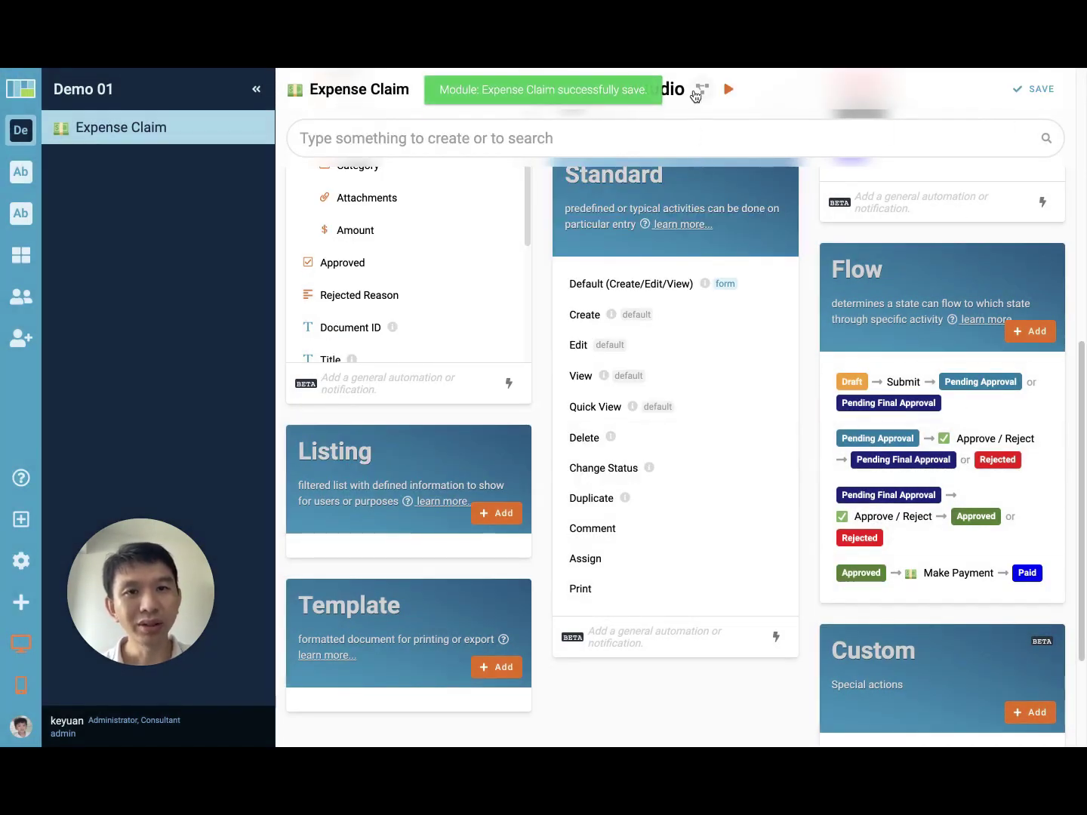
Step: Try spreading out the Pending Approval, Pending Final Approval, Rejected and change nodes in the workflow diagram, and close it without keeping the layout
{"action": "left_click", "coordinate": [702, 90]}
{"action": "left_click_drag", "start_coordinate": [571, 368], "coordinate": [669, 350]}
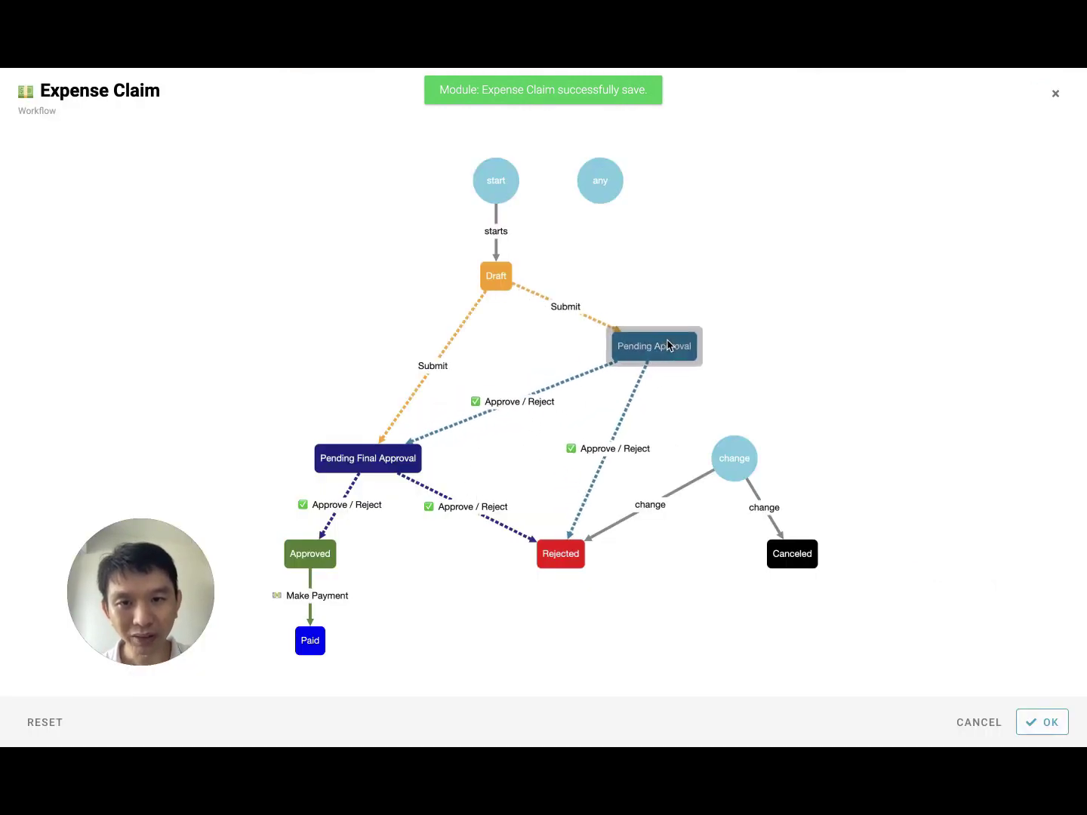
{"action": "left_click_drag", "start_coordinate": [368, 458], "coordinate": [357, 397]}
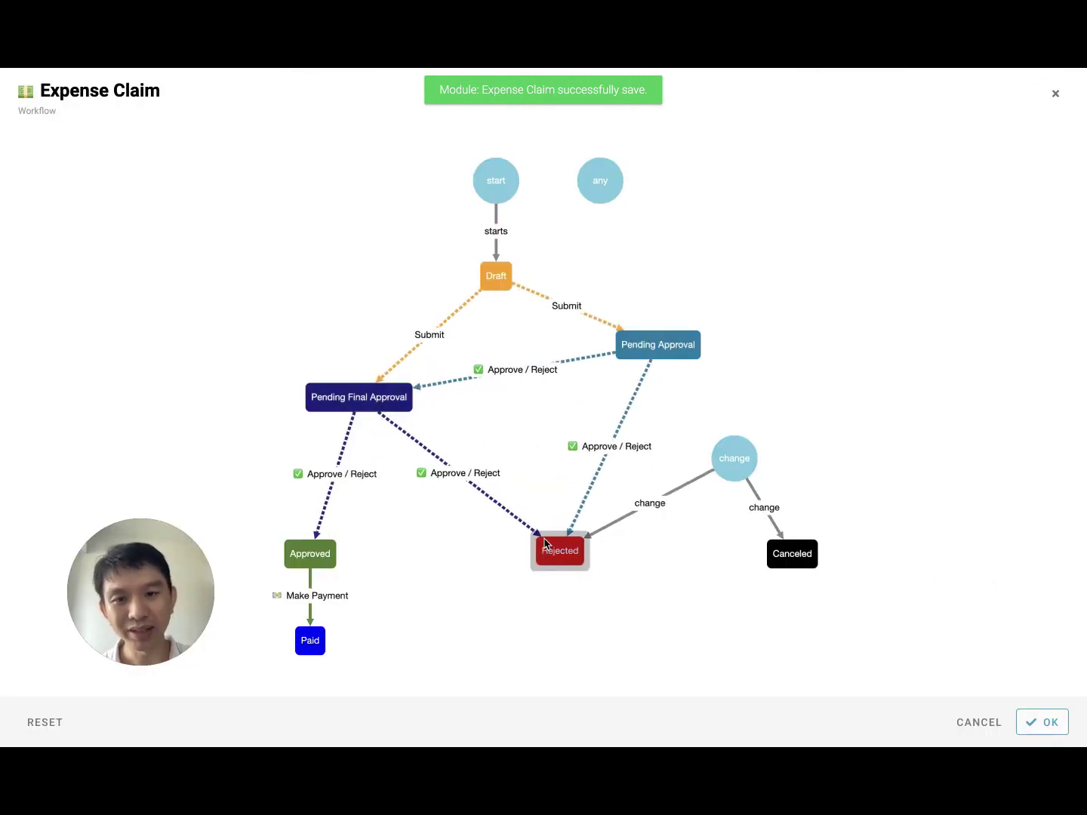
{"action": "left_click_drag", "start_coordinate": [571, 549], "coordinate": [549, 450]}
{"action": "left_click_drag", "start_coordinate": [744, 470], "coordinate": [801, 452]}
{"action": "left_click_drag", "start_coordinate": [535, 461], "coordinate": [557, 508]}
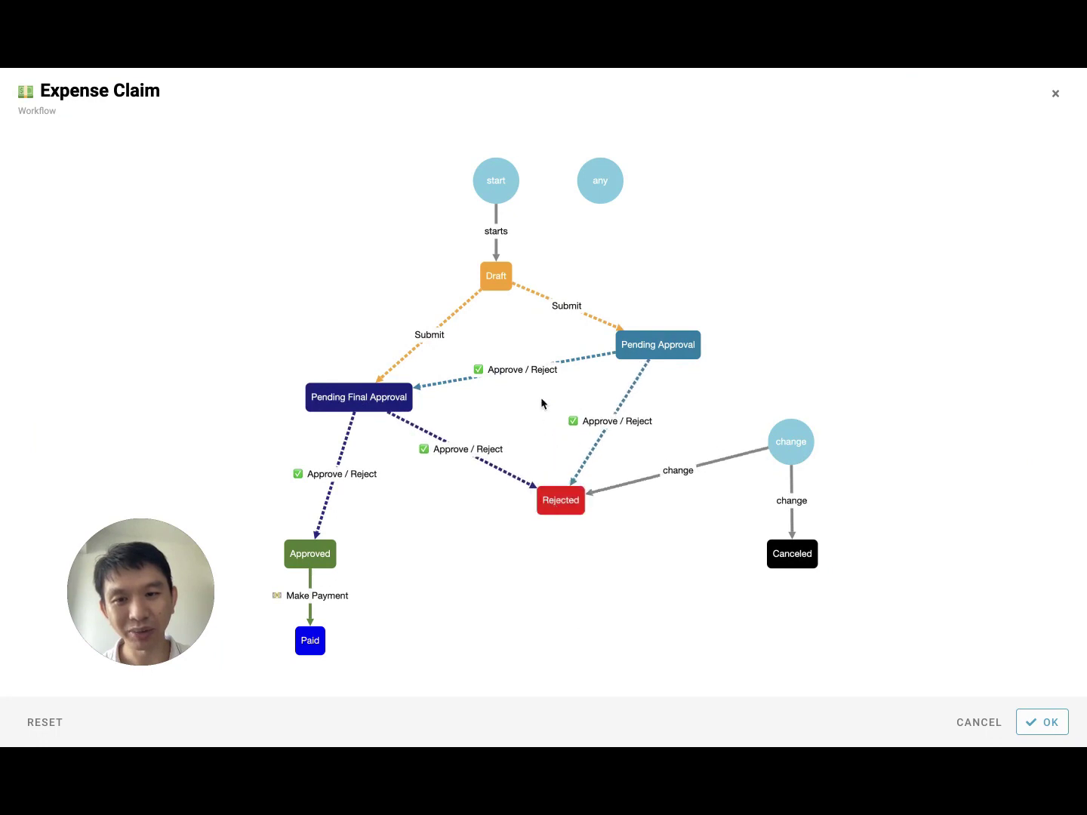
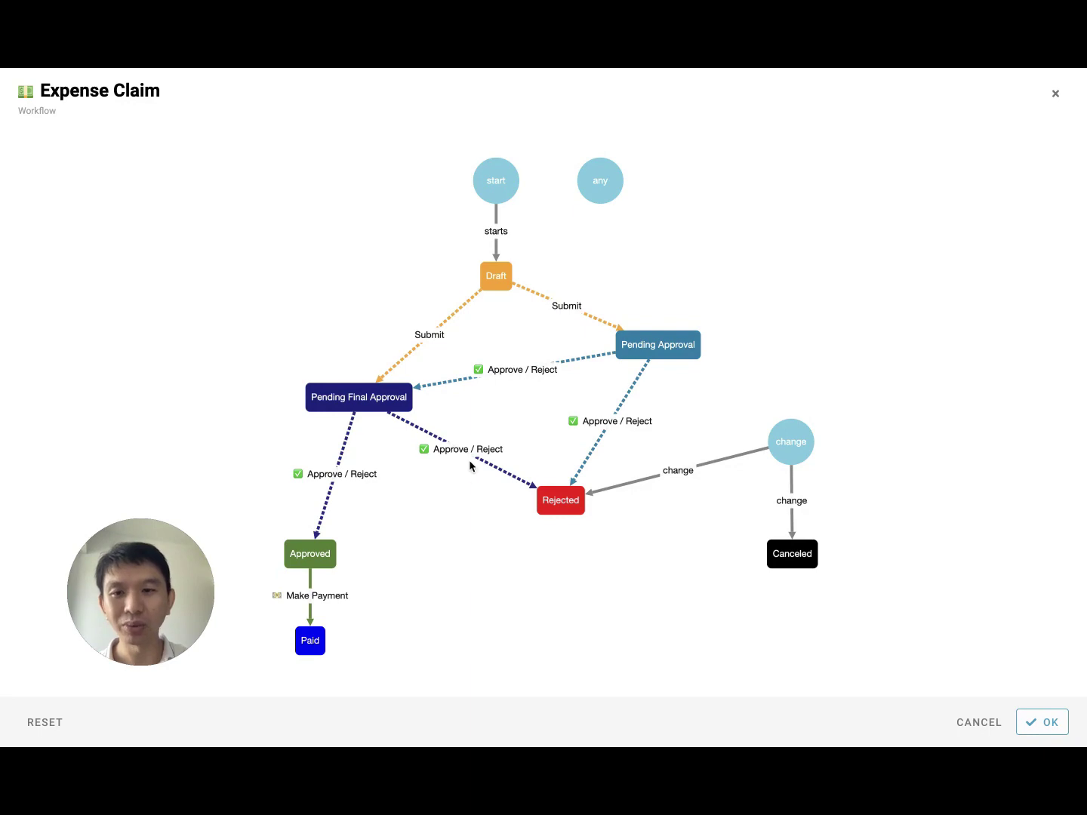
{"action": "left_click", "coordinate": [1056, 95]}
Step: Add a flow from Rejected through the Revise activity back to Draft
{"action": "scroll", "coordinate": [963, 456], "scroll_direction": "down", "scroll_amount": 1}
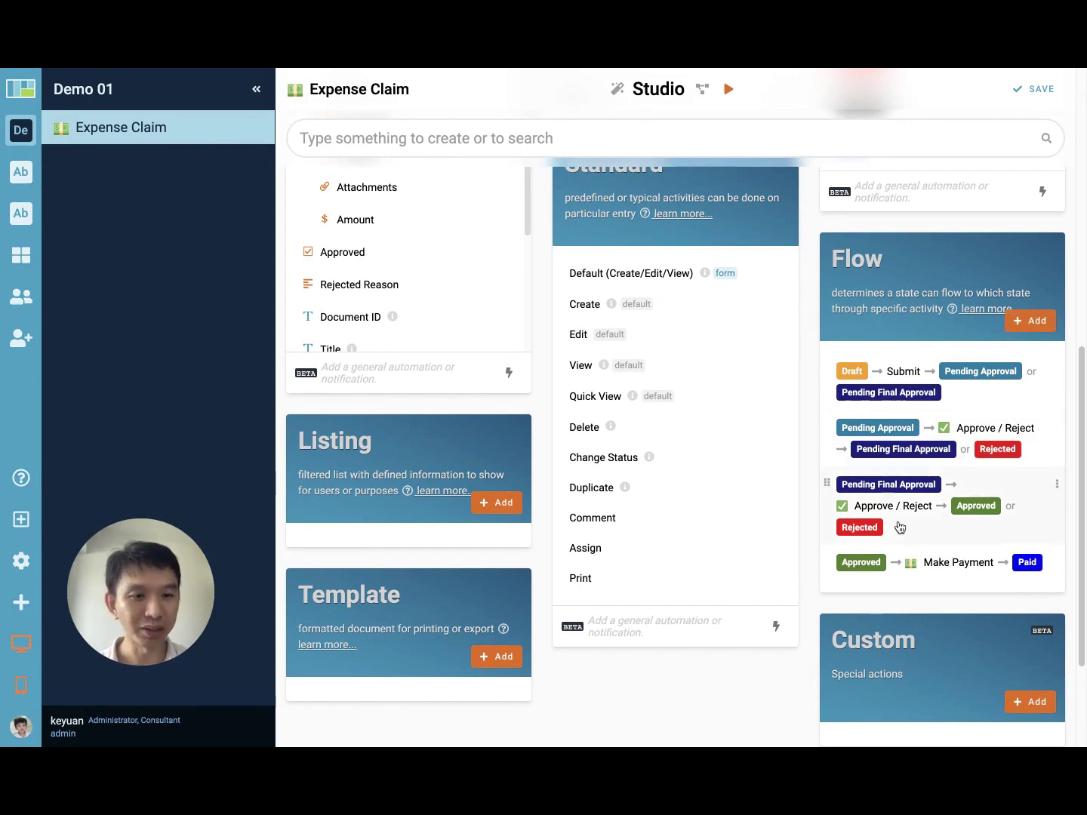
{"action": "left_click", "coordinate": [1028, 321]}
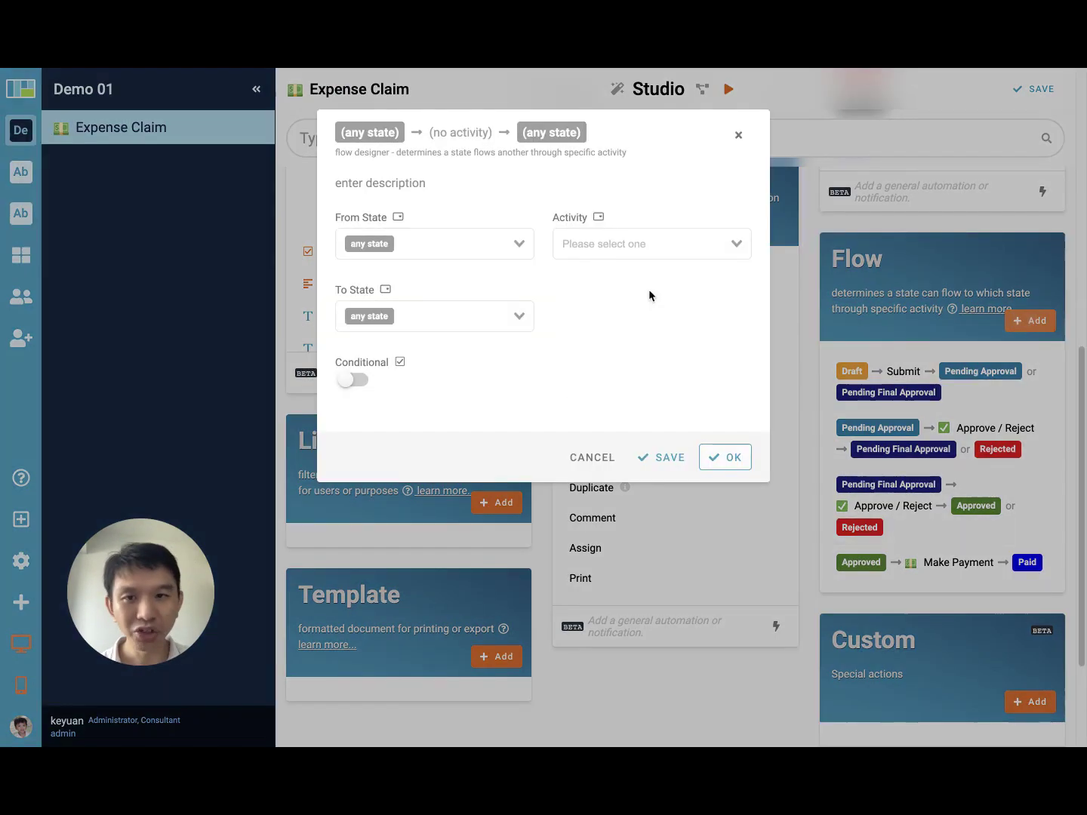
{"action": "left_click", "coordinate": [418, 246]}
{"action": "left_click", "coordinate": [374, 386]}
{"action": "left_click", "coordinate": [611, 244]}
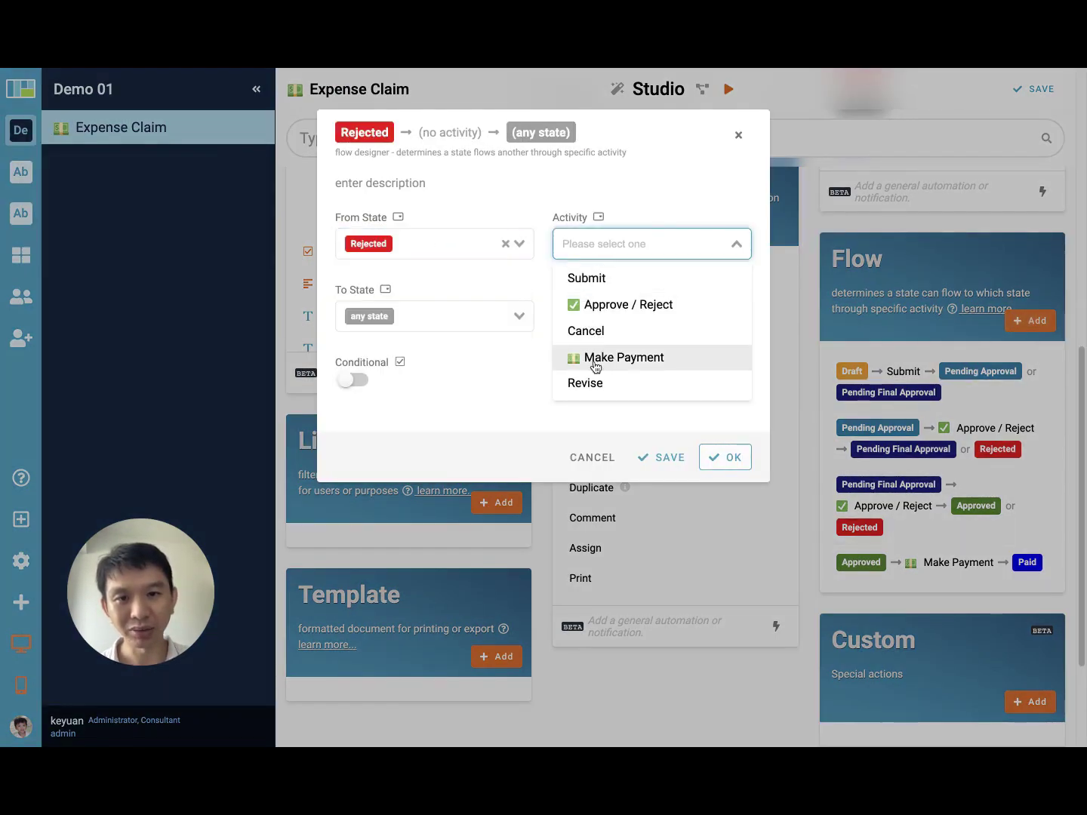
{"action": "left_click", "coordinate": [586, 383]}
{"action": "left_click", "coordinate": [435, 315]}
{"action": "left_click", "coordinate": [420, 355]}
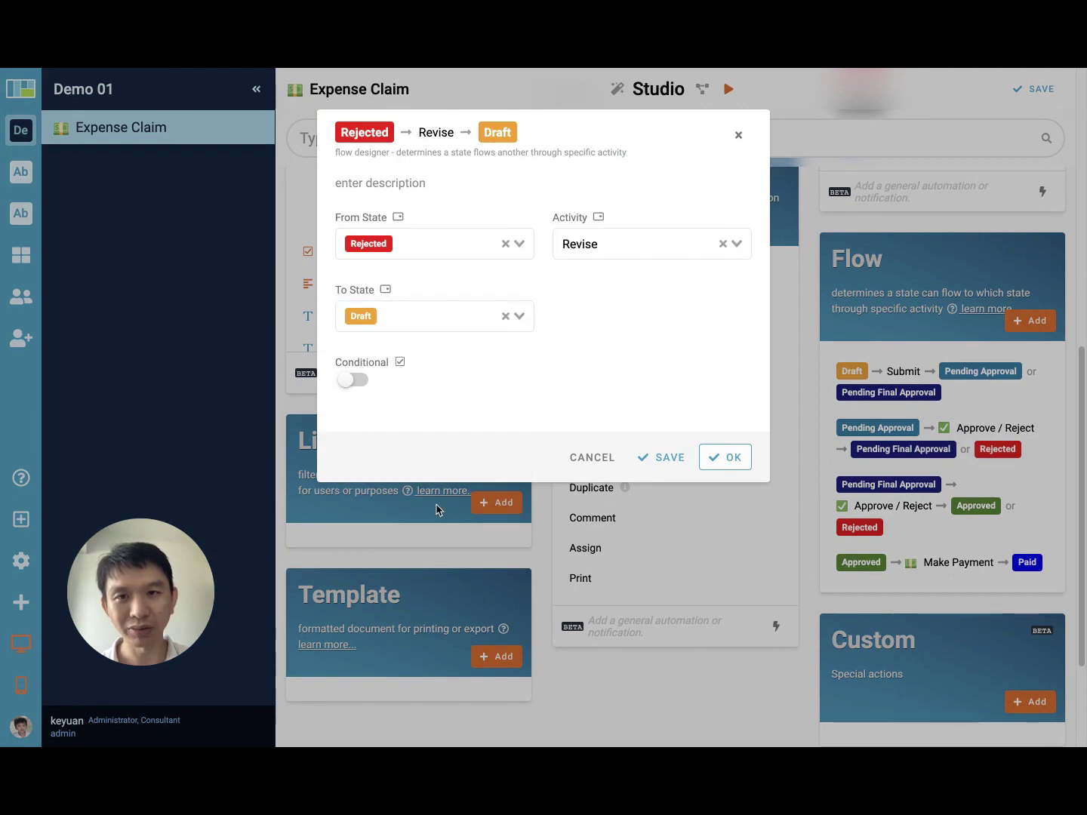
{"action": "left_click", "coordinate": [720, 458]}
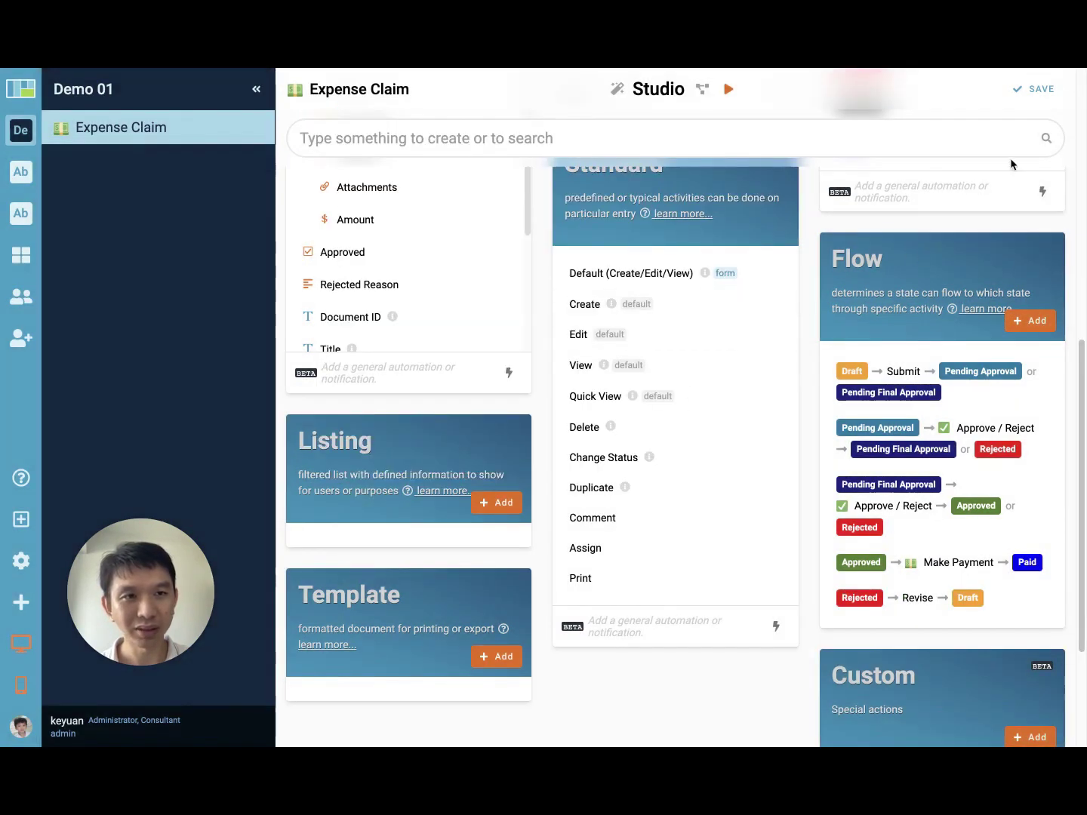
Step: Rearrange the Pending Approval, Pending Final Approval and Rejected nodes in the workflow diagram so the paths separate, keep the layout and save the module
{"action": "scroll", "coordinate": [694, 138], "scroll_direction": "up", "scroll_amount": 4}
{"action": "scroll", "coordinate": [743, 240], "scroll_direction": "down", "scroll_amount": 2}
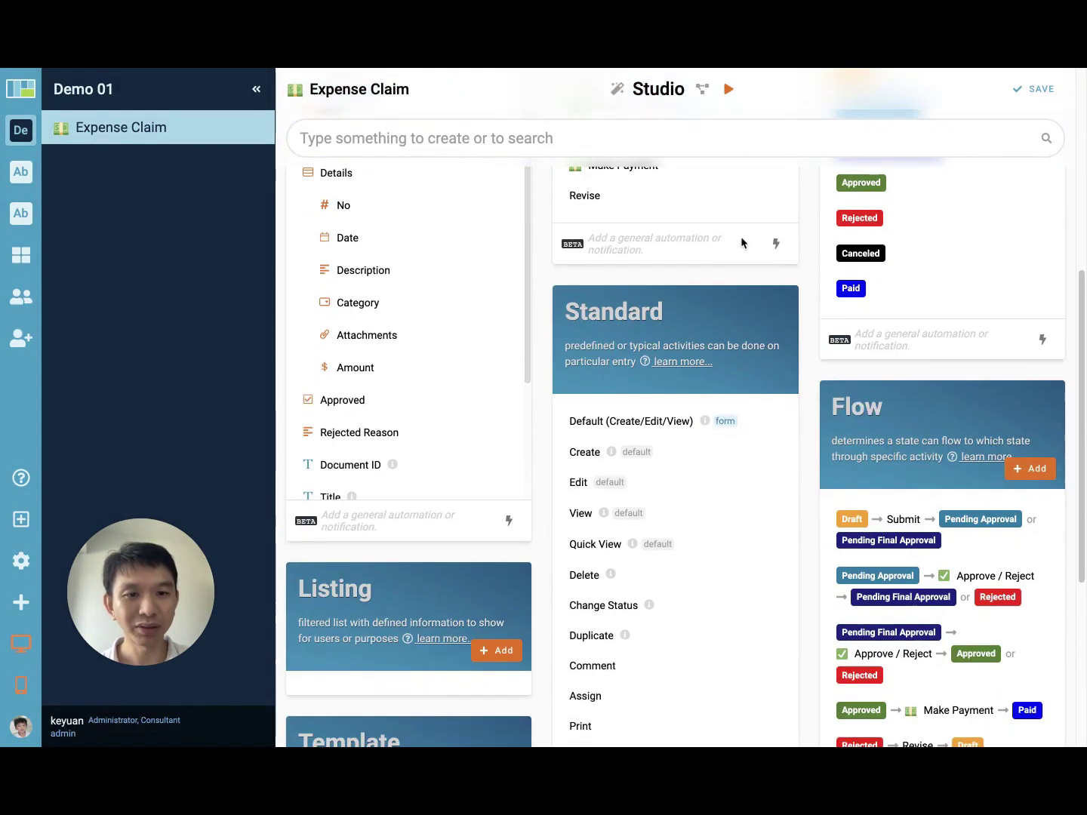
{"action": "left_click", "coordinate": [696, 91]}
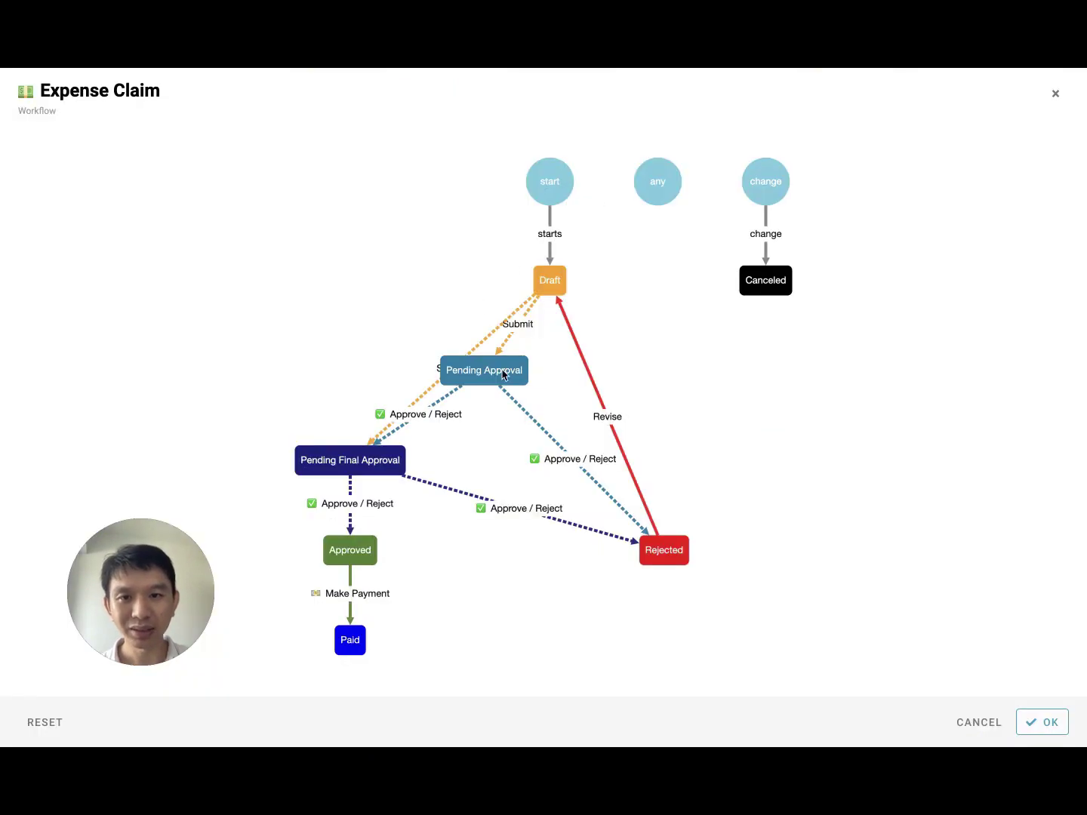
{"action": "left_click_drag", "start_coordinate": [503, 375], "coordinate": [542, 391]}
{"action": "left_click_drag", "start_coordinate": [720, 551], "coordinate": [737, 549]}
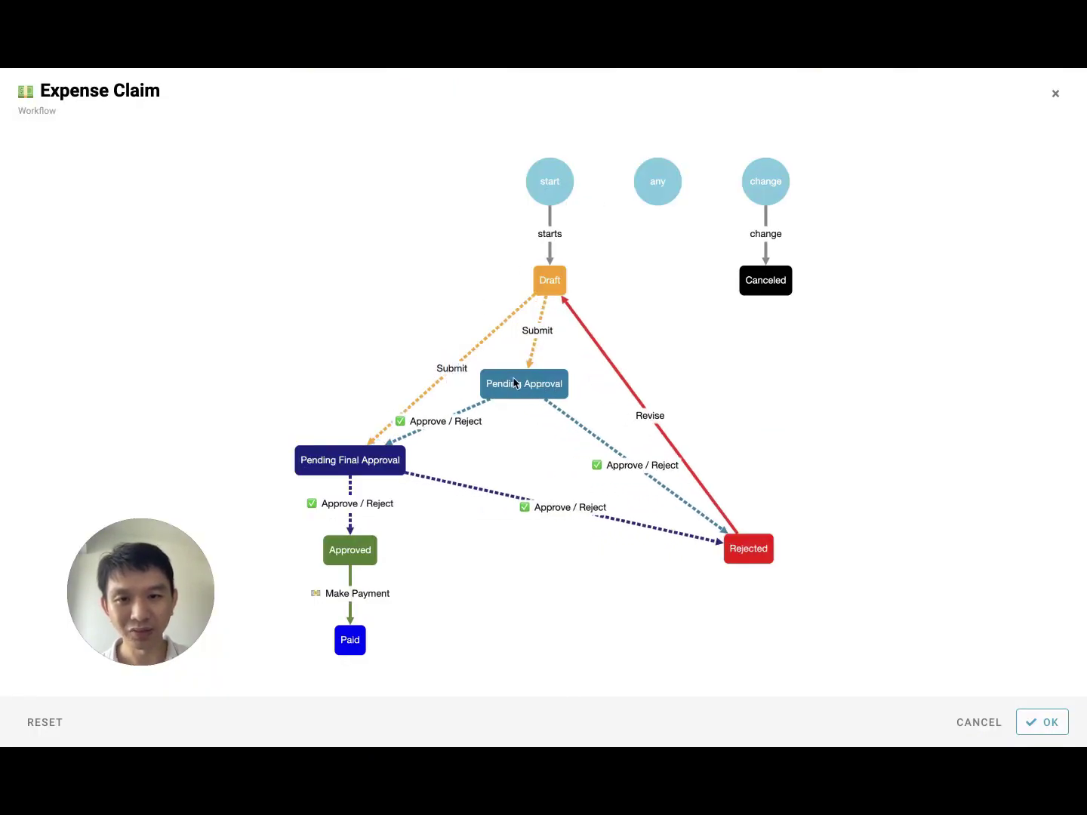
{"action": "left_click_drag", "start_coordinate": [499, 394], "coordinate": [512, 434]}
{"action": "left_click_drag", "start_coordinate": [369, 471], "coordinate": [405, 465]}
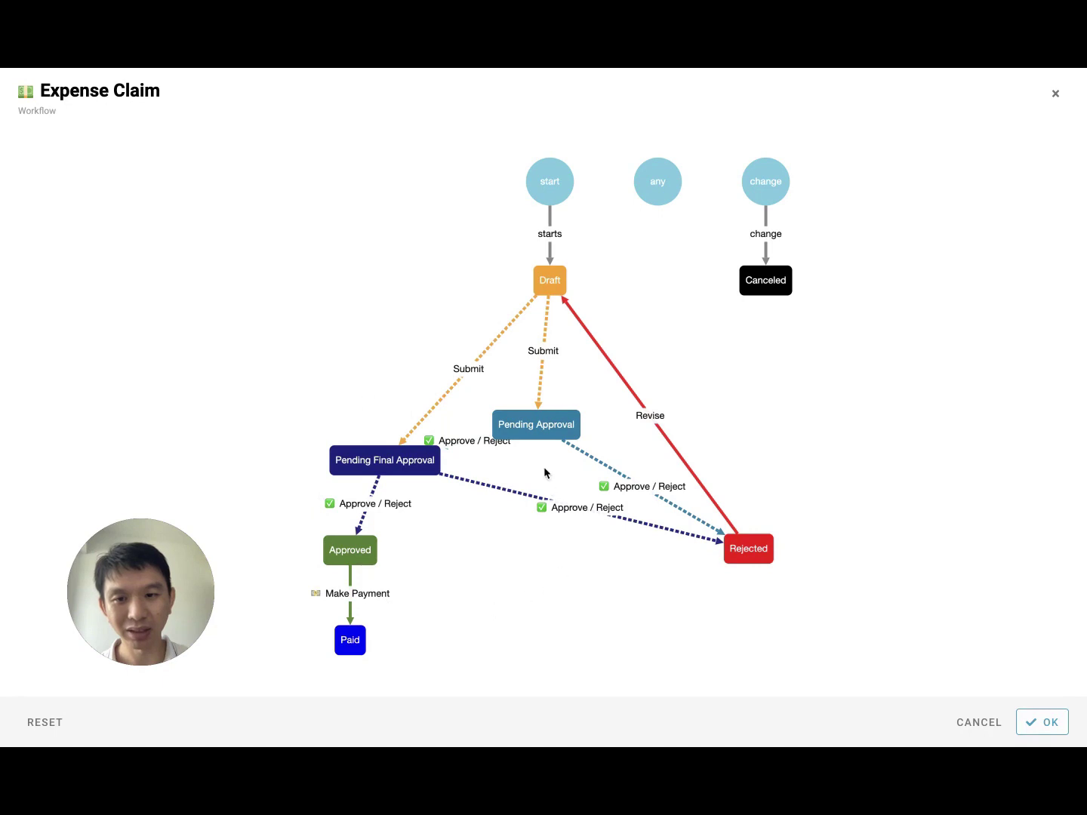
{"action": "left_click_drag", "start_coordinate": [540, 422], "coordinate": [548, 383]}
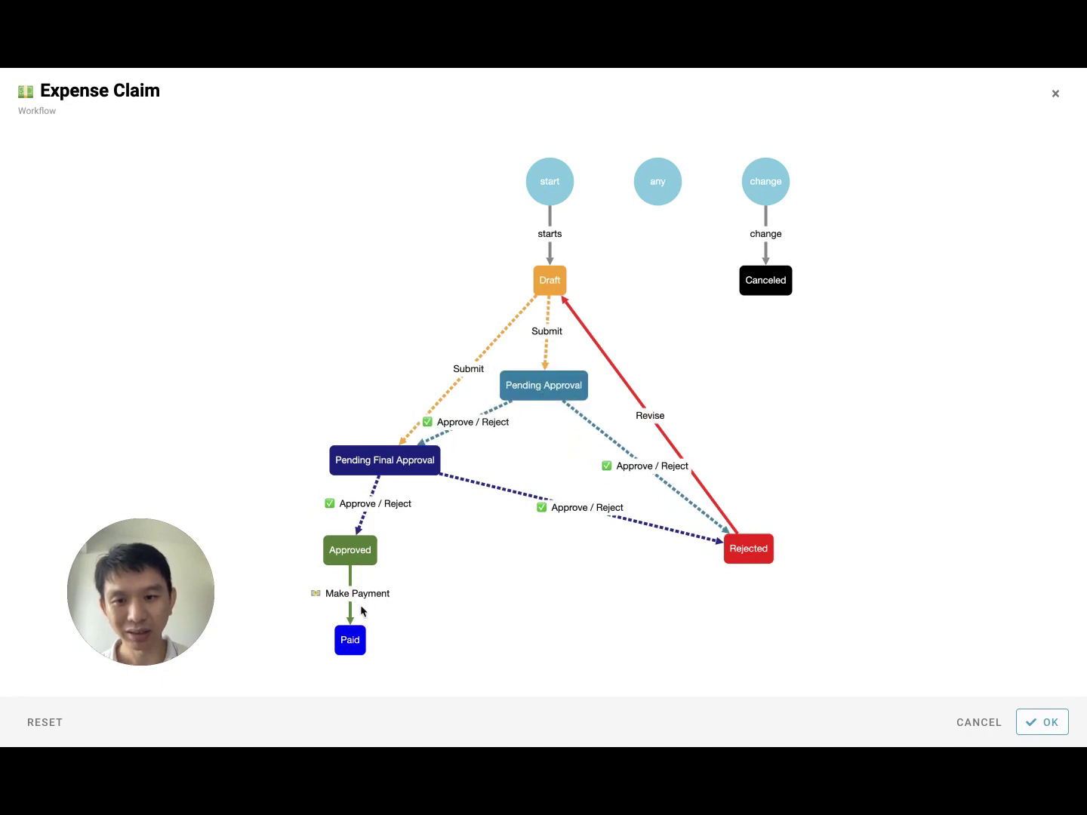
{"action": "left_click", "coordinate": [1046, 723]}
{"action": "left_click", "coordinate": [1041, 101]}
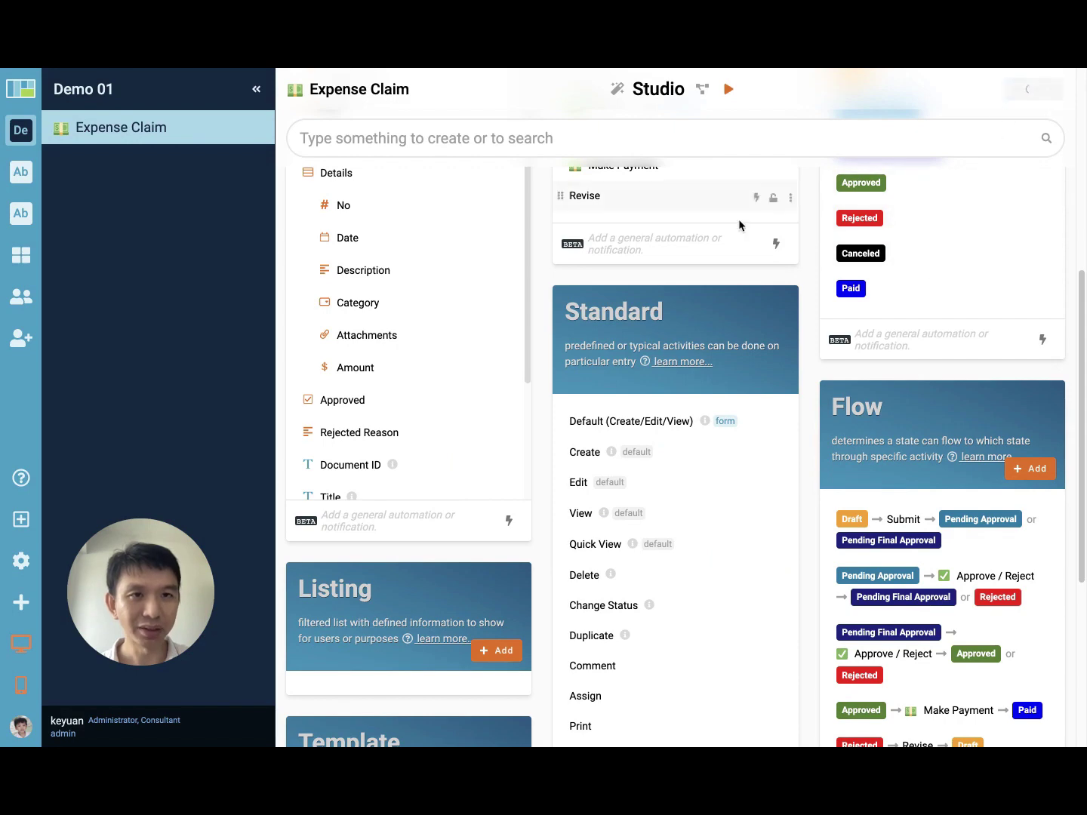
Step: Add two information fields: Payment Date with the Date type, and Transaction Number as a text field
{"action": "scroll", "coordinate": [717, 407], "scroll_direction": "up", "scroll_amount": 3}
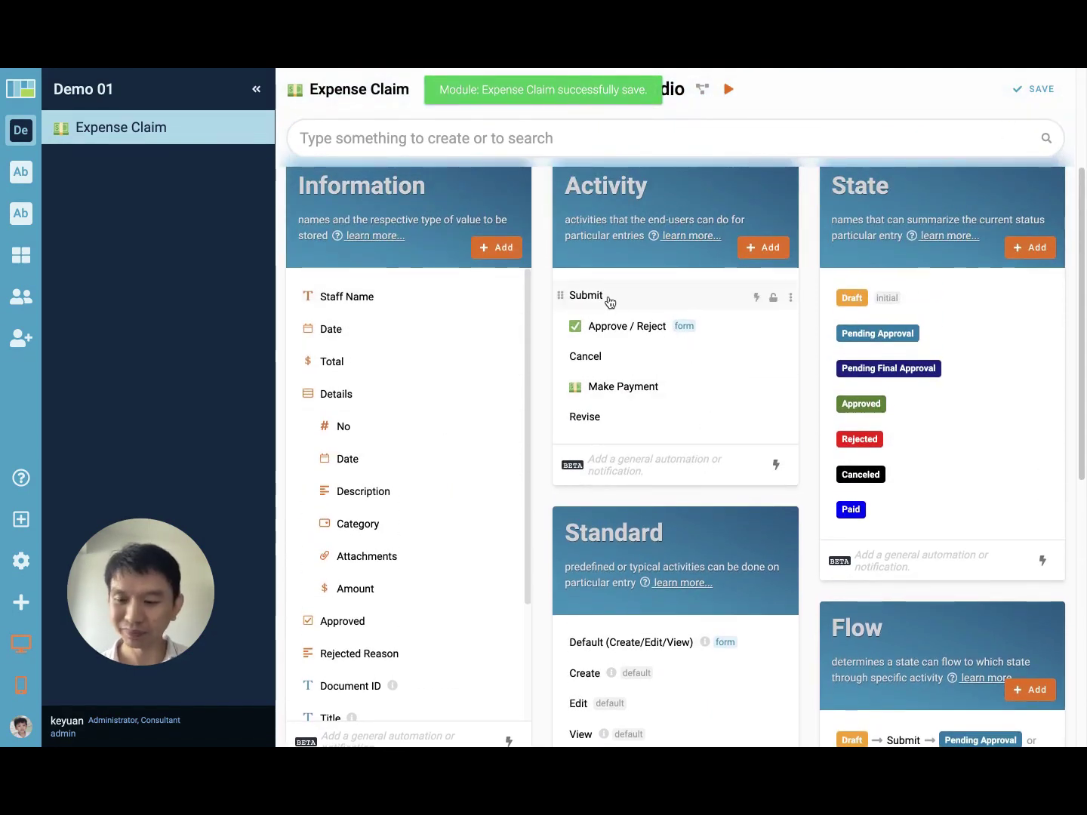
{"action": "scroll", "coordinate": [662, 316], "scroll_direction": "down", "scroll_amount": 2}
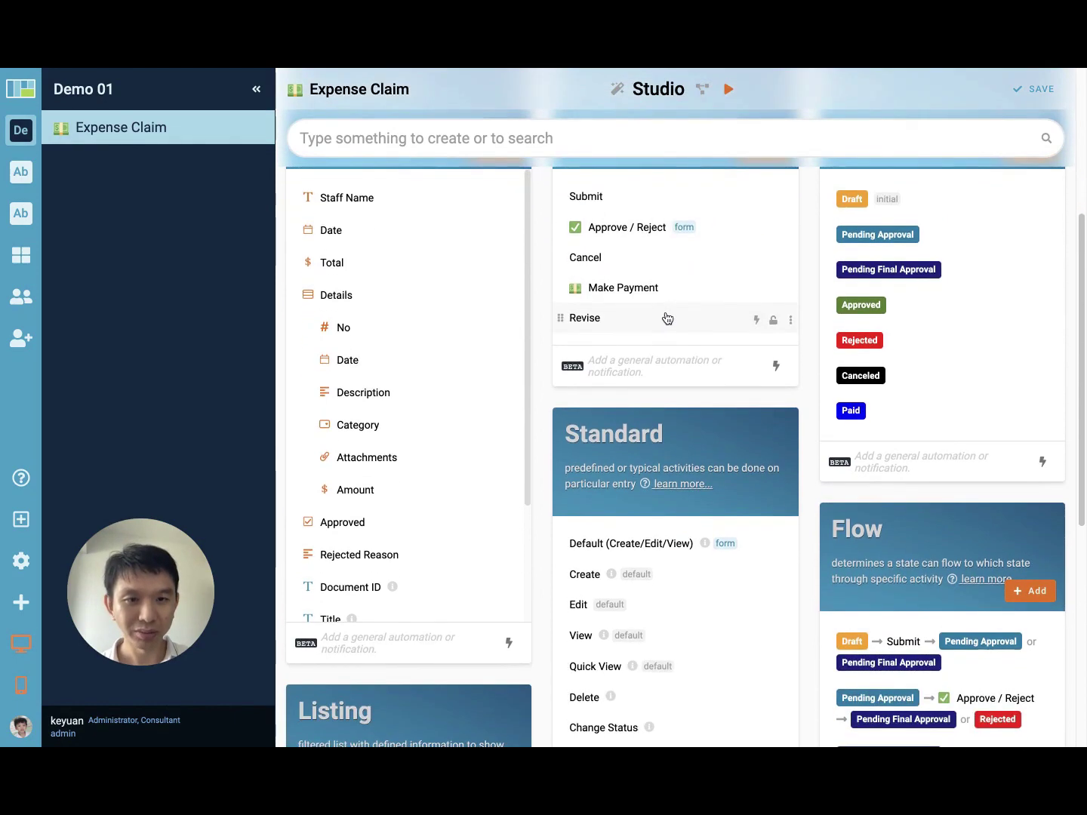
{"action": "scroll", "coordinate": [665, 318], "scroll_direction": "up", "scroll_amount": 1}
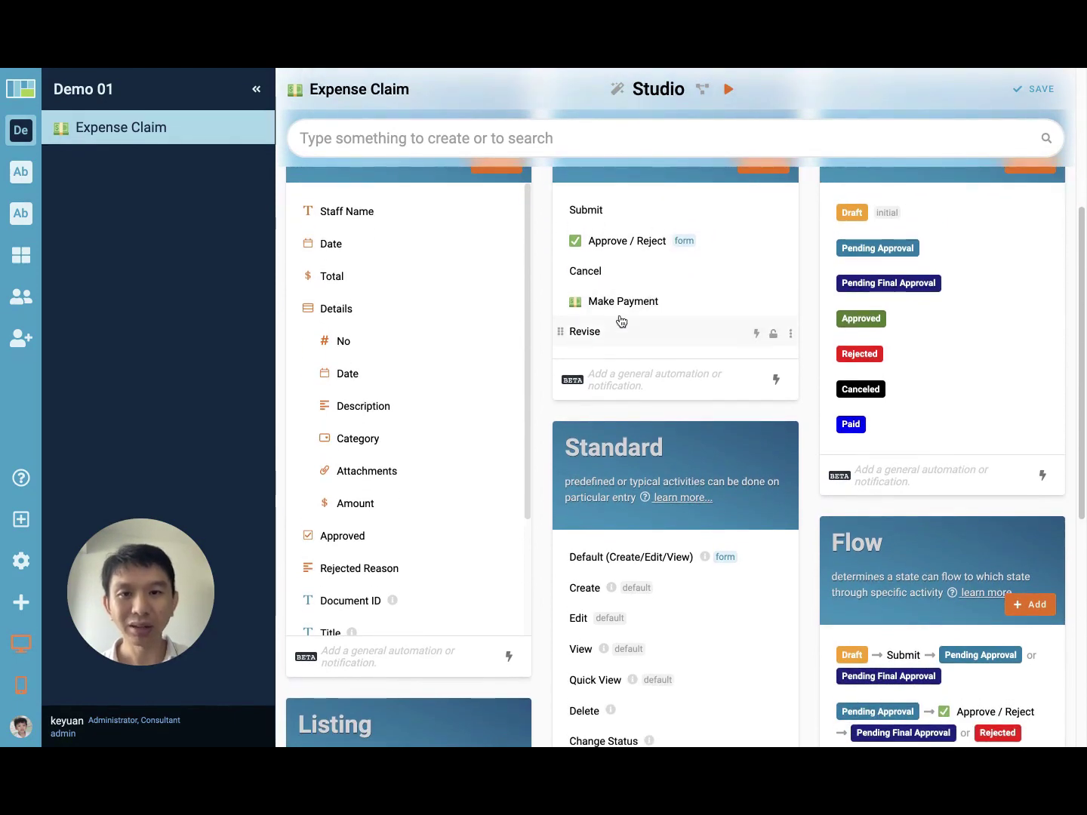
{"action": "scroll", "coordinate": [621, 320], "scroll_direction": "up", "scroll_amount": 2}
{"action": "left_click", "coordinate": [498, 268]}
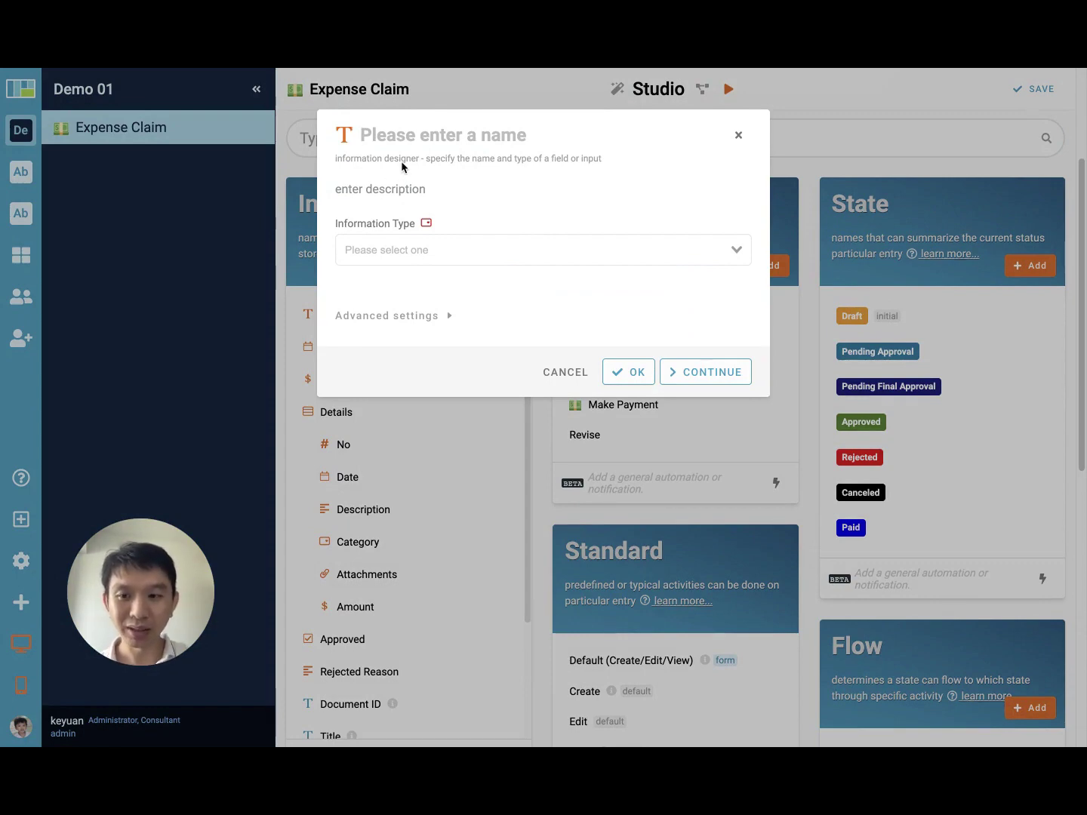
{"action": "type", "text": "Paym"}
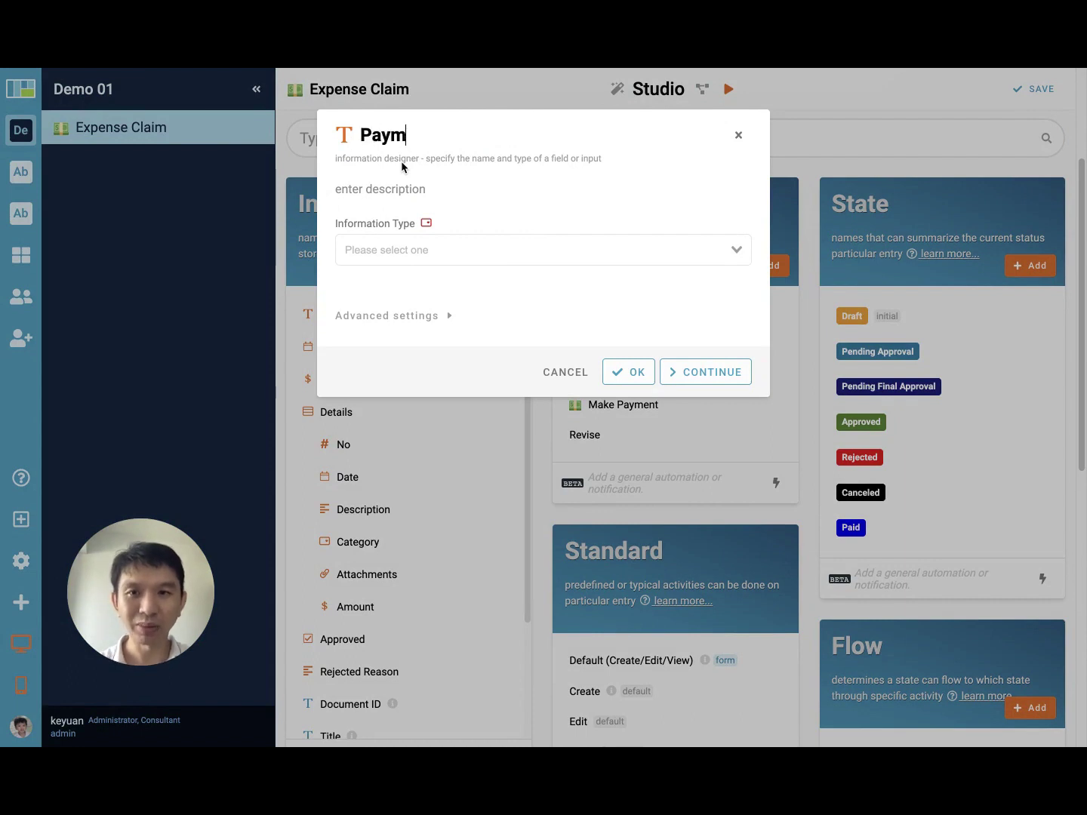
{"action": "type", "text": "ent Date"}
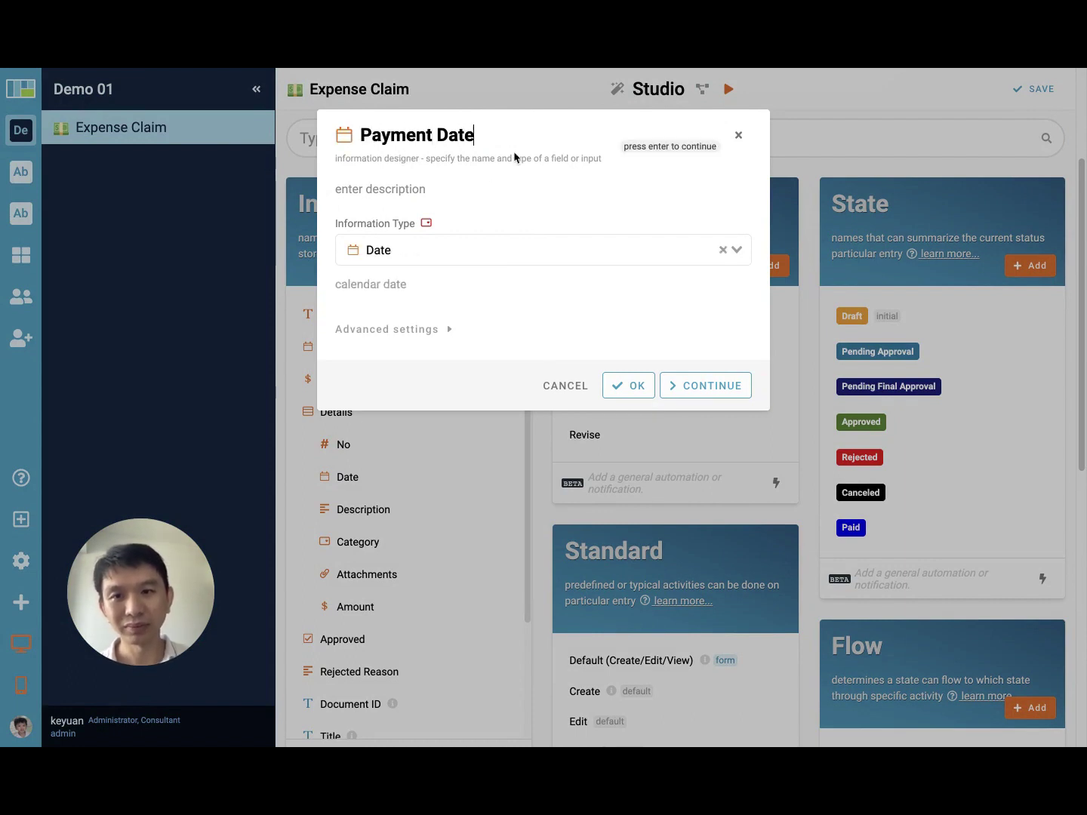
{"action": "key", "text": "Return"}
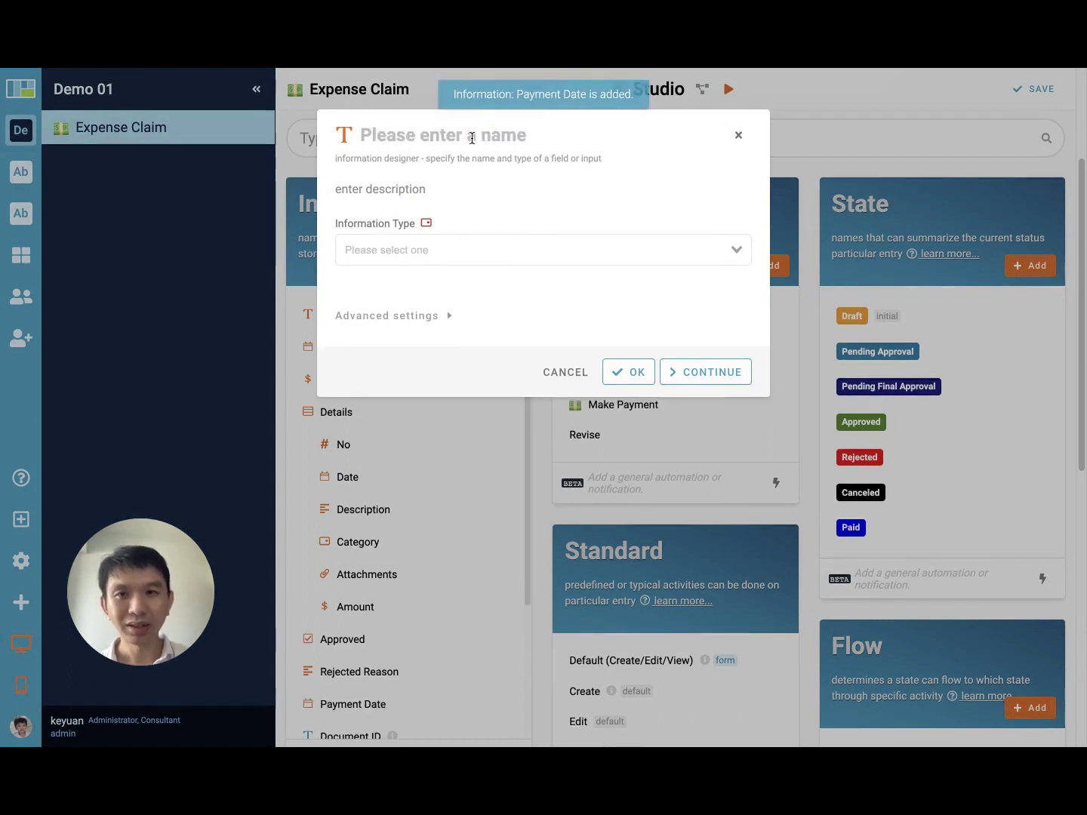
{"action": "type", "text": "Transaction Number"}
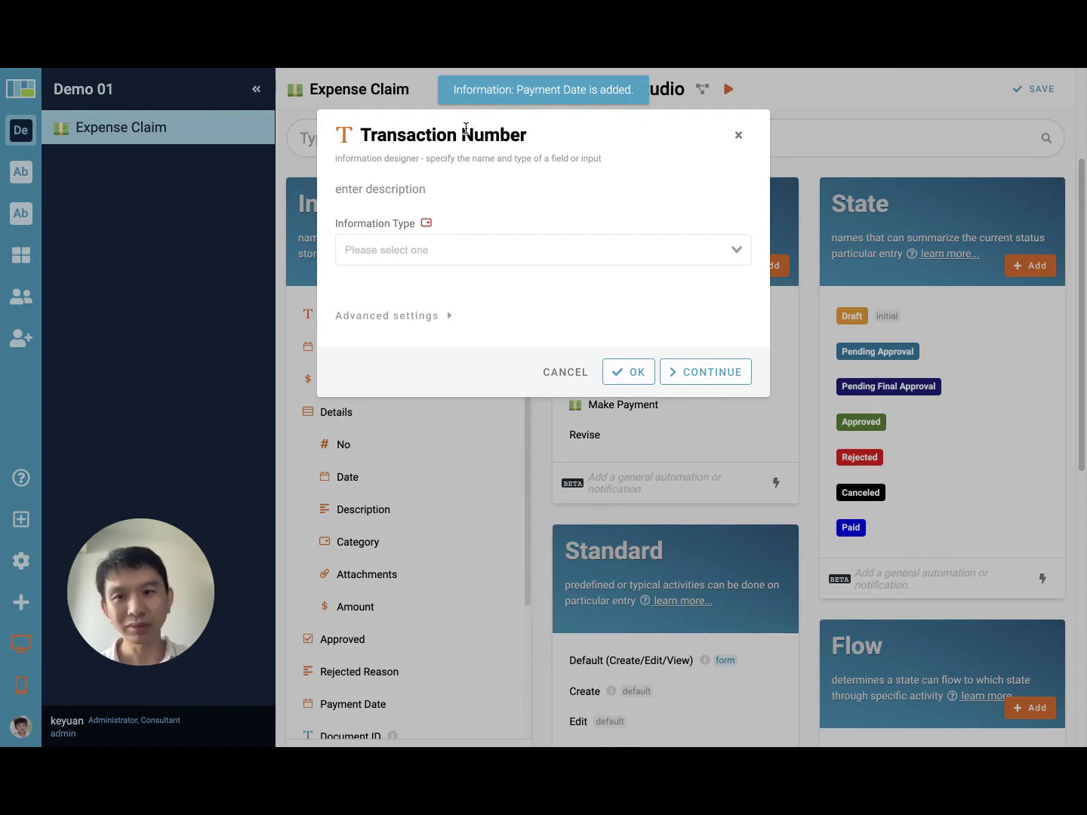
{"action": "left_click", "coordinate": [619, 387]}
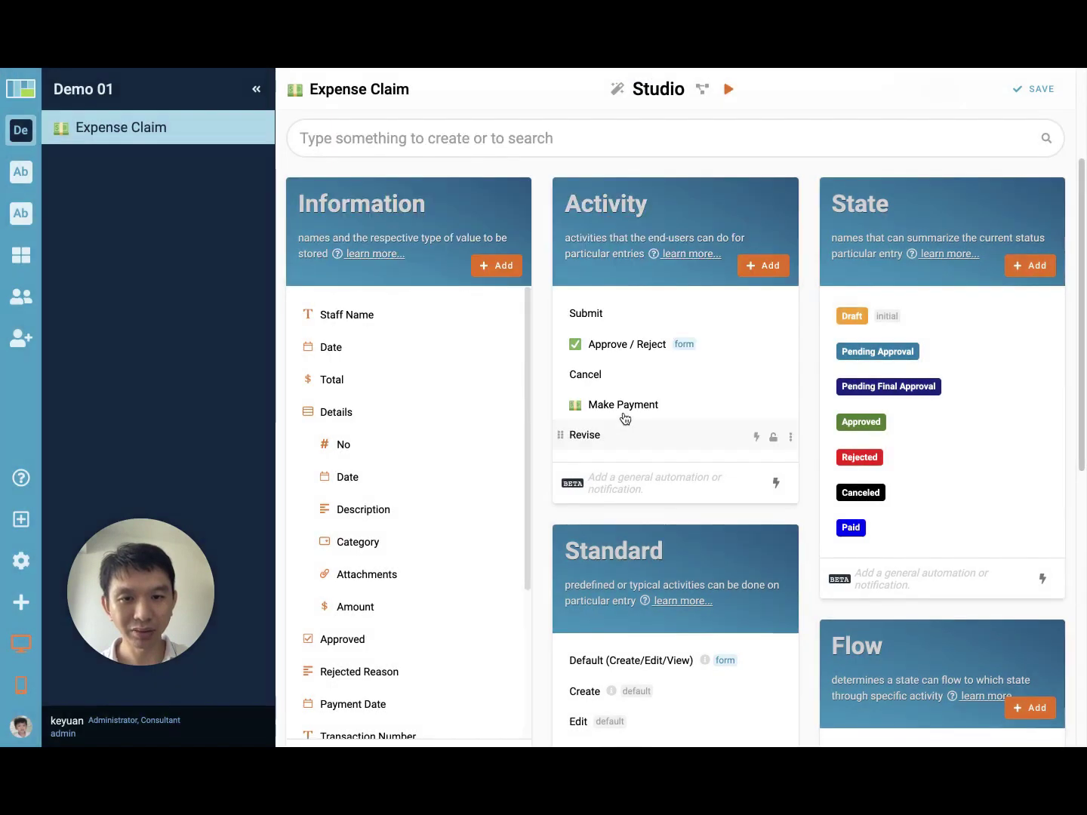
Step: Create a form for the Make Payment activity with Payment Date and Transaction Number side by side in one row
{"action": "left_click", "coordinate": [614, 406]}
{"action": "left_click", "coordinate": [532, 278]}
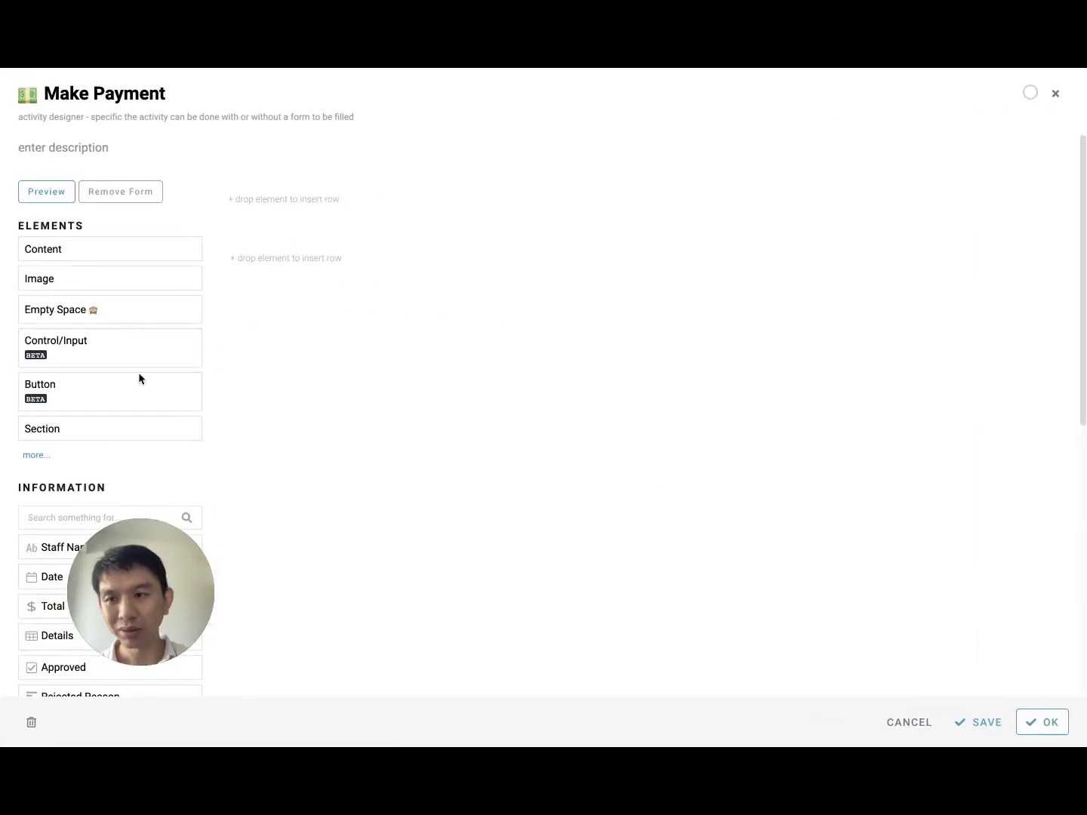
{"action": "scroll", "coordinate": [139, 377], "scroll_direction": "down", "scroll_amount": 6}
{"action": "scroll", "coordinate": [120, 394], "scroll_direction": "up", "scroll_amount": 3}
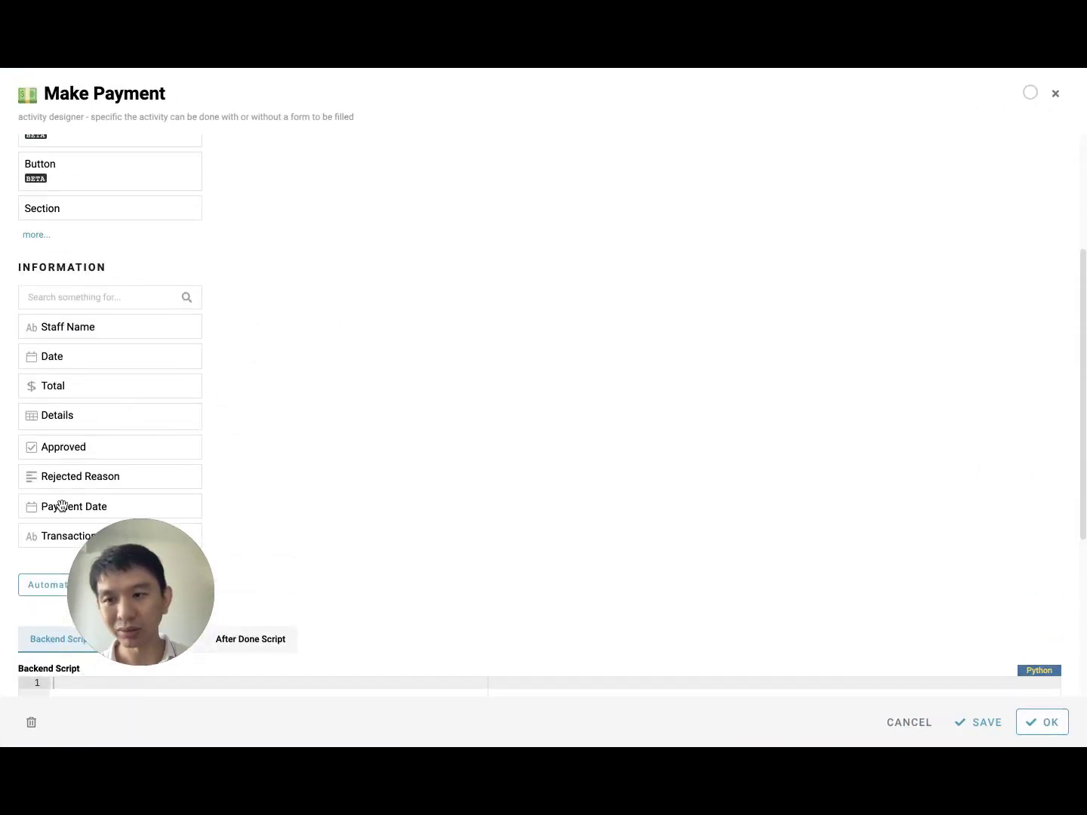
{"action": "left_click_drag", "start_coordinate": [63, 505], "coordinate": [303, 223]}
{"action": "scroll", "coordinate": [156, 391], "scroll_direction": "down", "scroll_amount": 4}
{"action": "scroll", "coordinate": [156, 391], "scroll_direction": "down", "scroll_amount": 2}
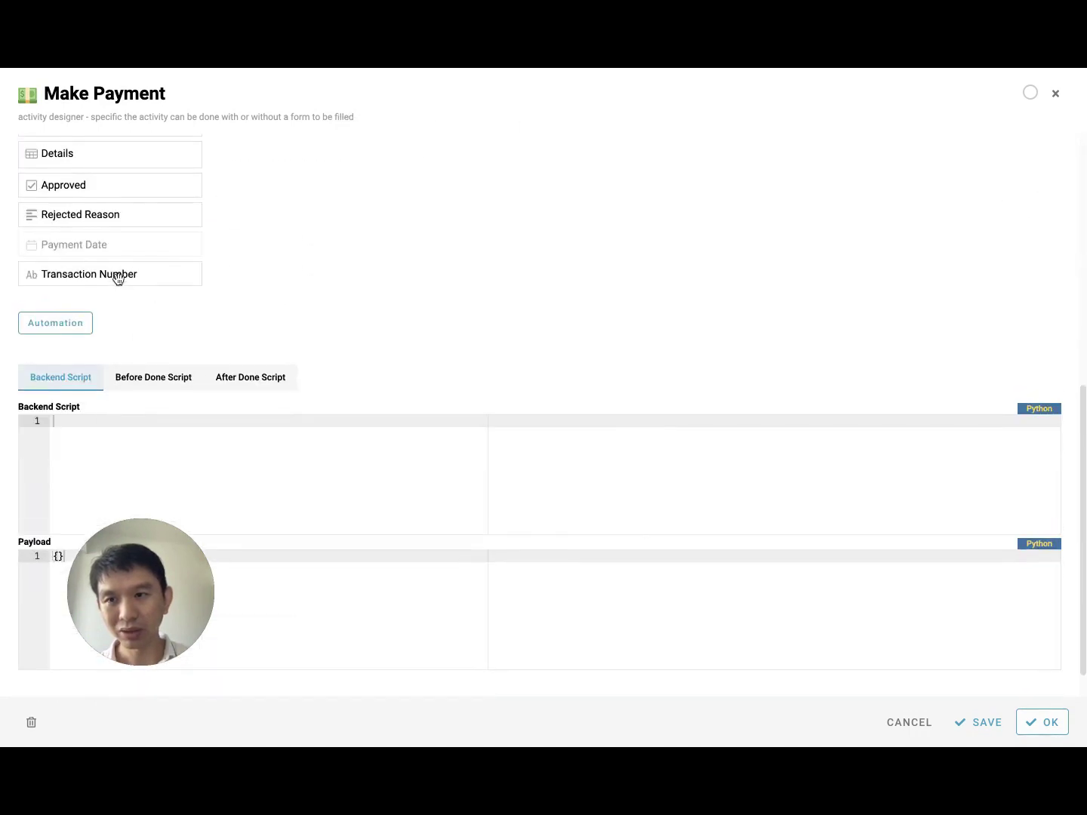
{"action": "left_click_drag", "start_coordinate": [116, 275], "coordinate": [722, 235]}
{"action": "scroll", "coordinate": [569, 254], "scroll_direction": "up", "scroll_amount": 5}
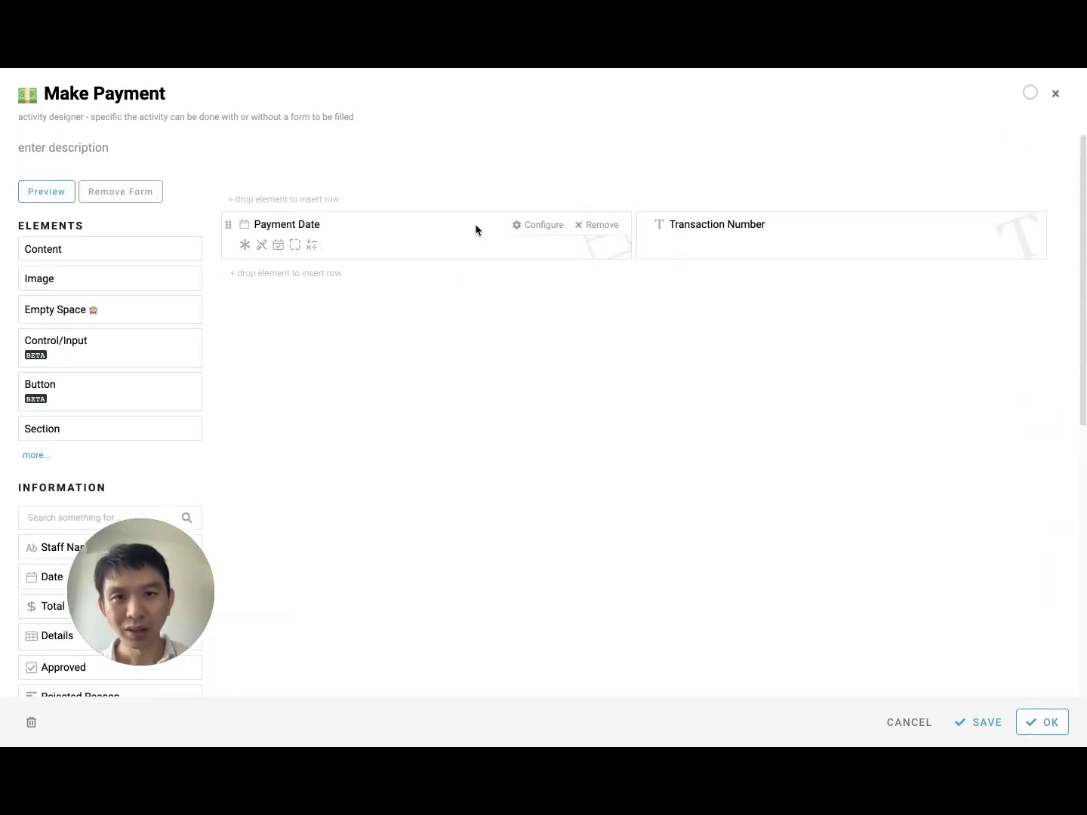
Step: Open the formula settings of the Payment Date field in the Make Payment form
{"action": "left_click", "coordinate": [312, 247]}
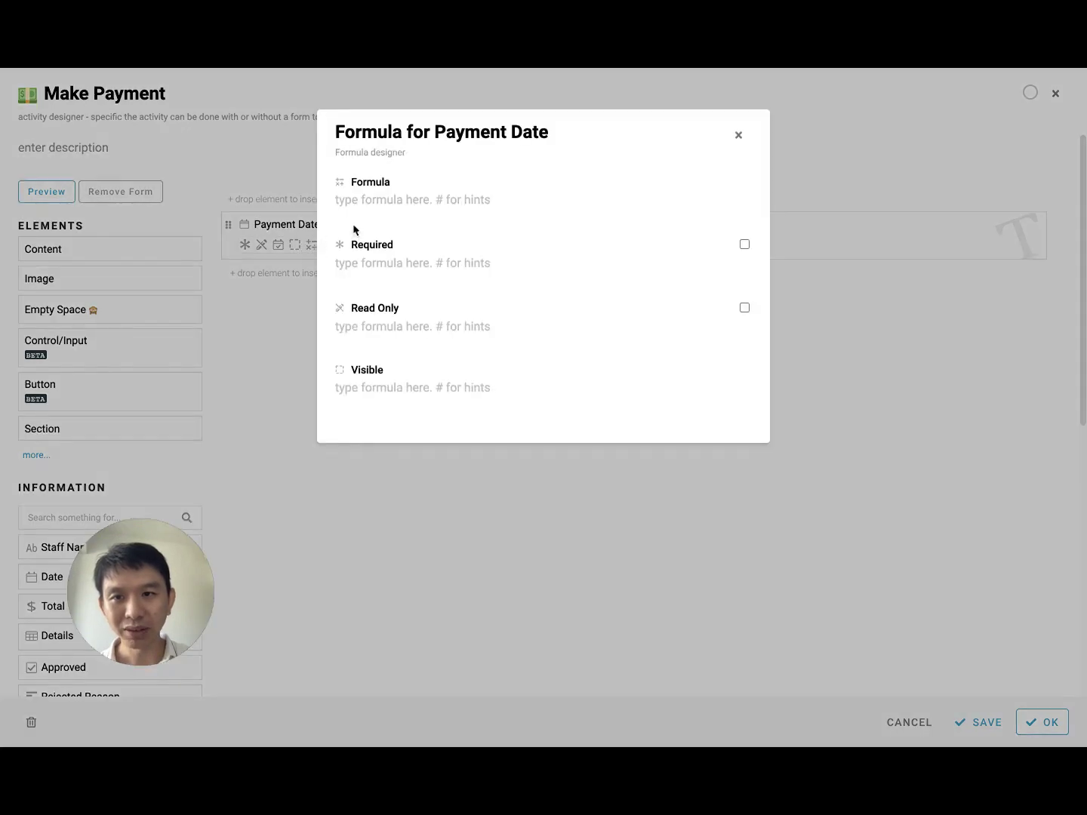
{"action": "type", "text": "#"}
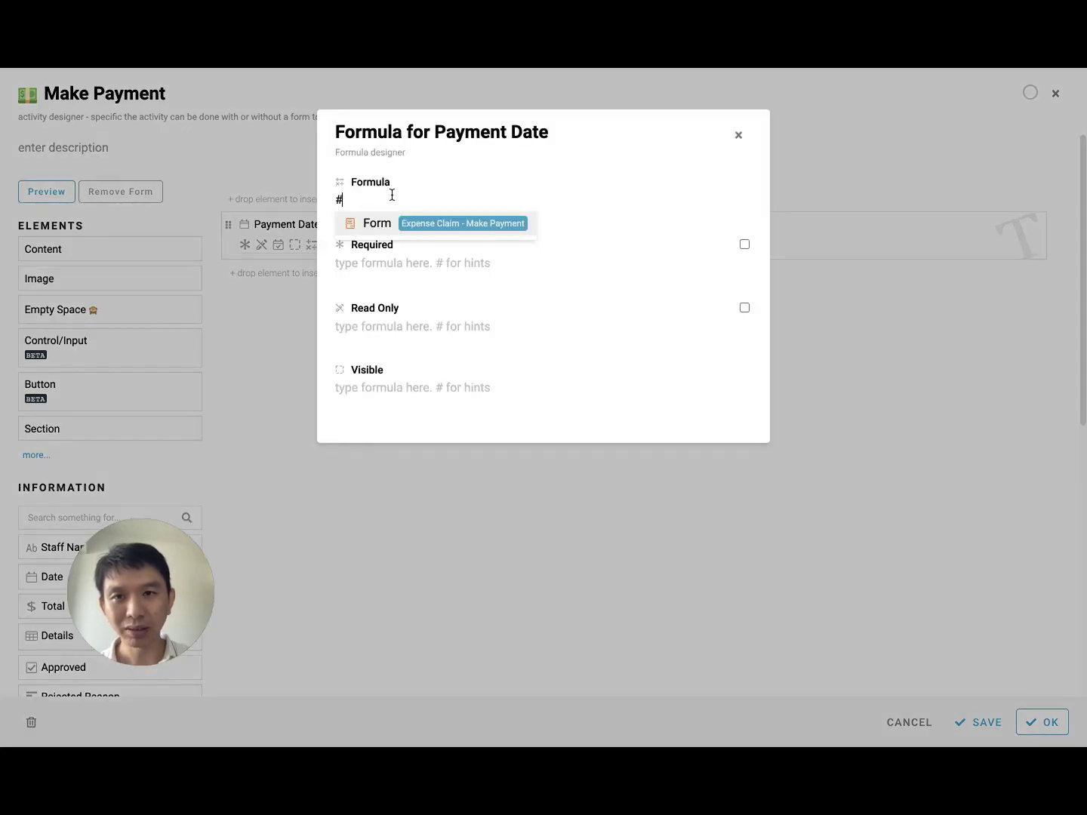
{"action": "left_click", "coordinate": [382, 228]}
{"action": "type", "text": "#"}
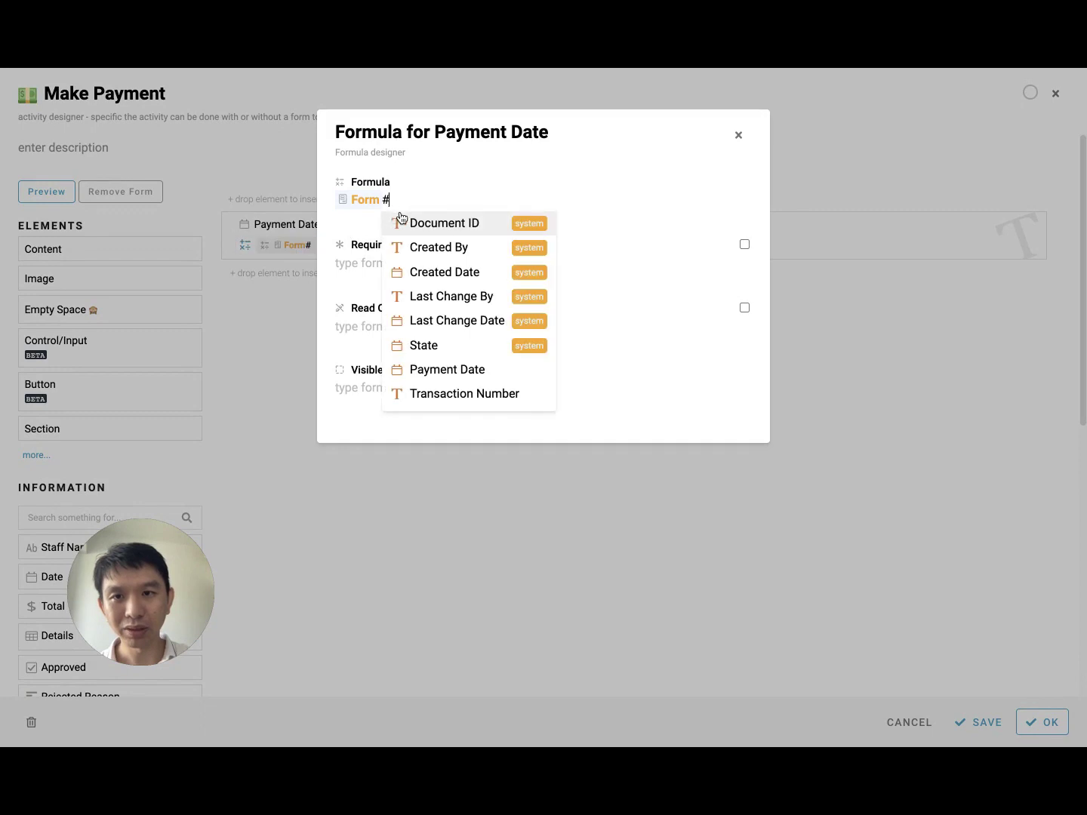
{"action": "left_click", "coordinate": [419, 199]}
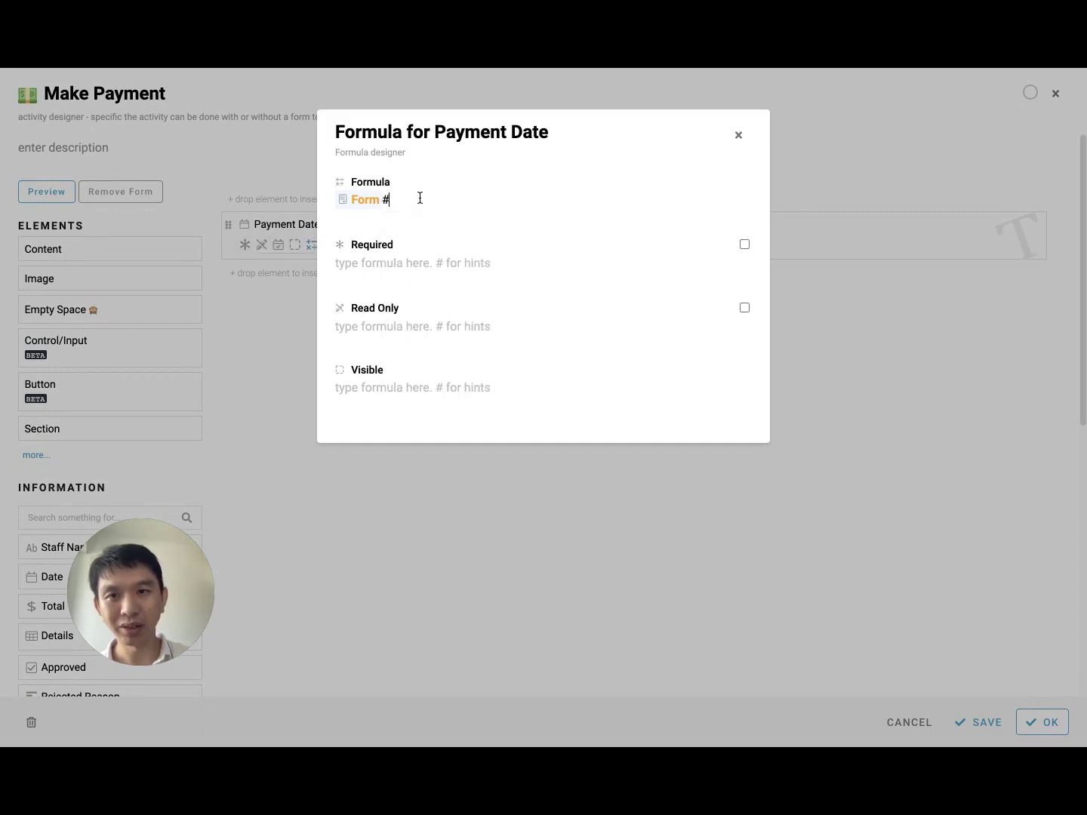
{"action": "key", "text": "BackSpace"}
{"action": "key", "text": "BackSpace"}
{"action": "type", "text": "#"}
{"action": "key", "text": "BackSpace"}
Step: Set the Payment Date formula to DateTime.Today, accept the Make Payment form and save the Expense Claim module
{"action": "type", "text": "D"}
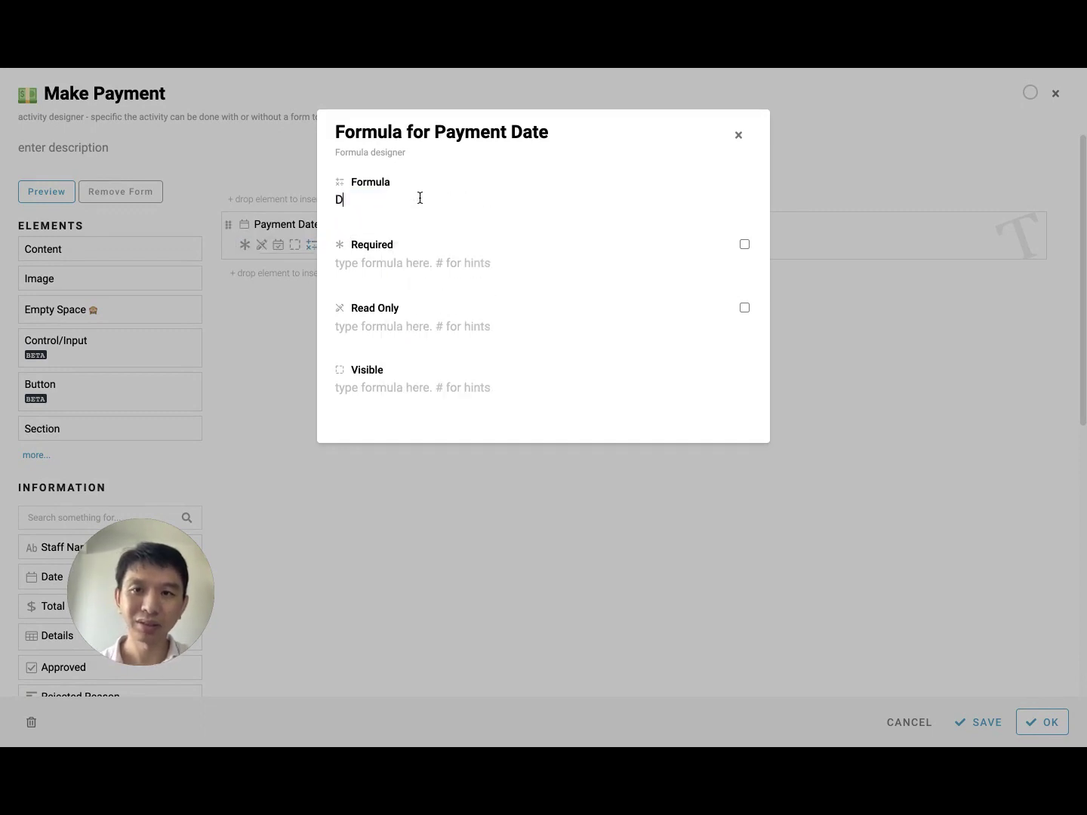
{"action": "type", "text": "ateTime.Today"}
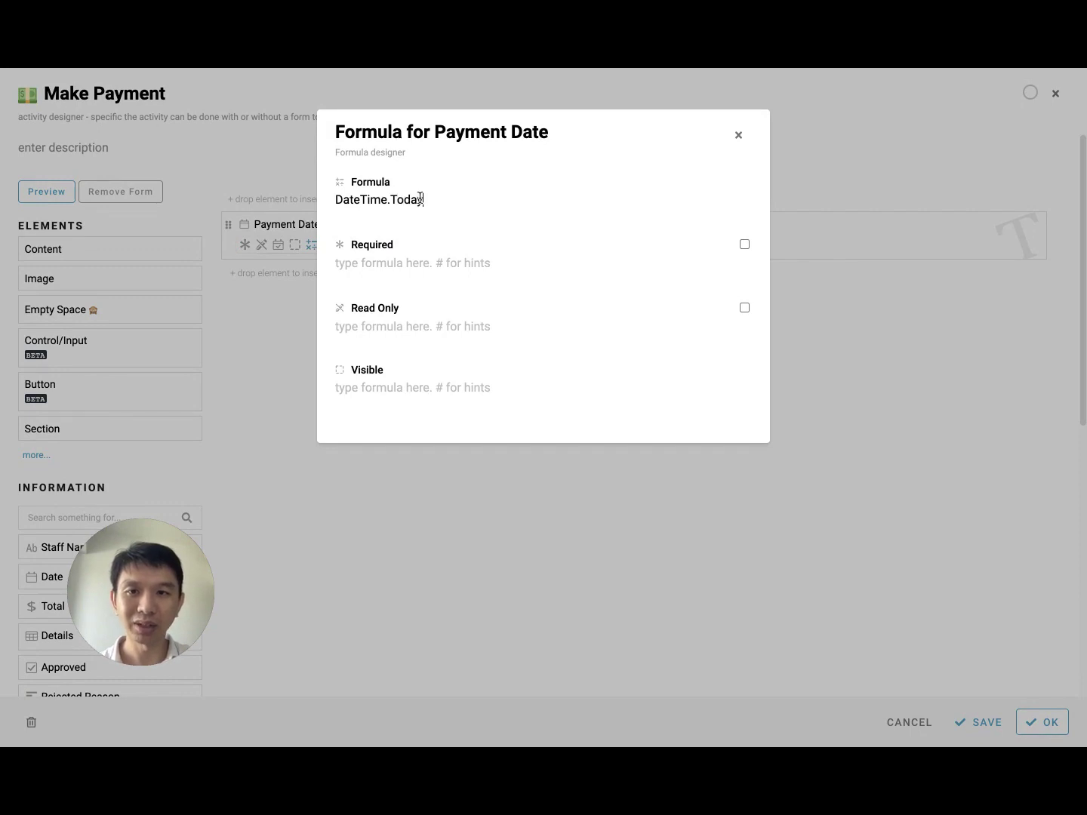
{"action": "left_click", "coordinate": [739, 136]}
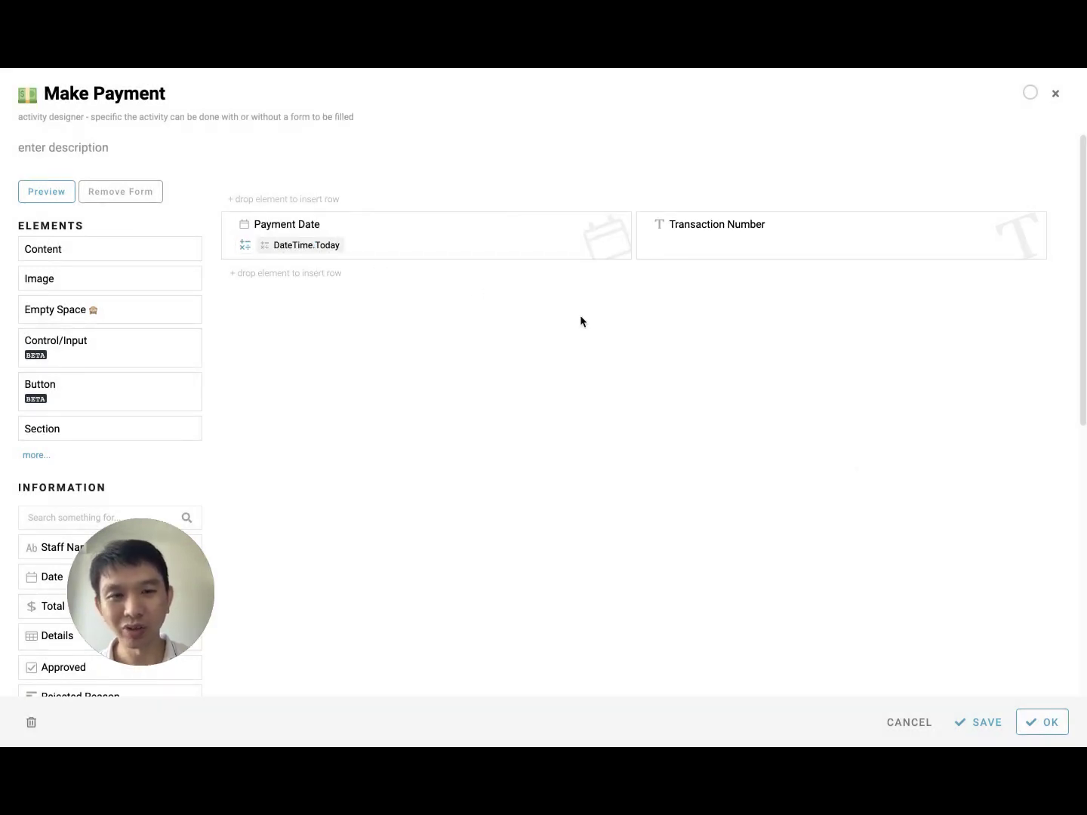
{"action": "left_click", "coordinate": [1040, 725]}
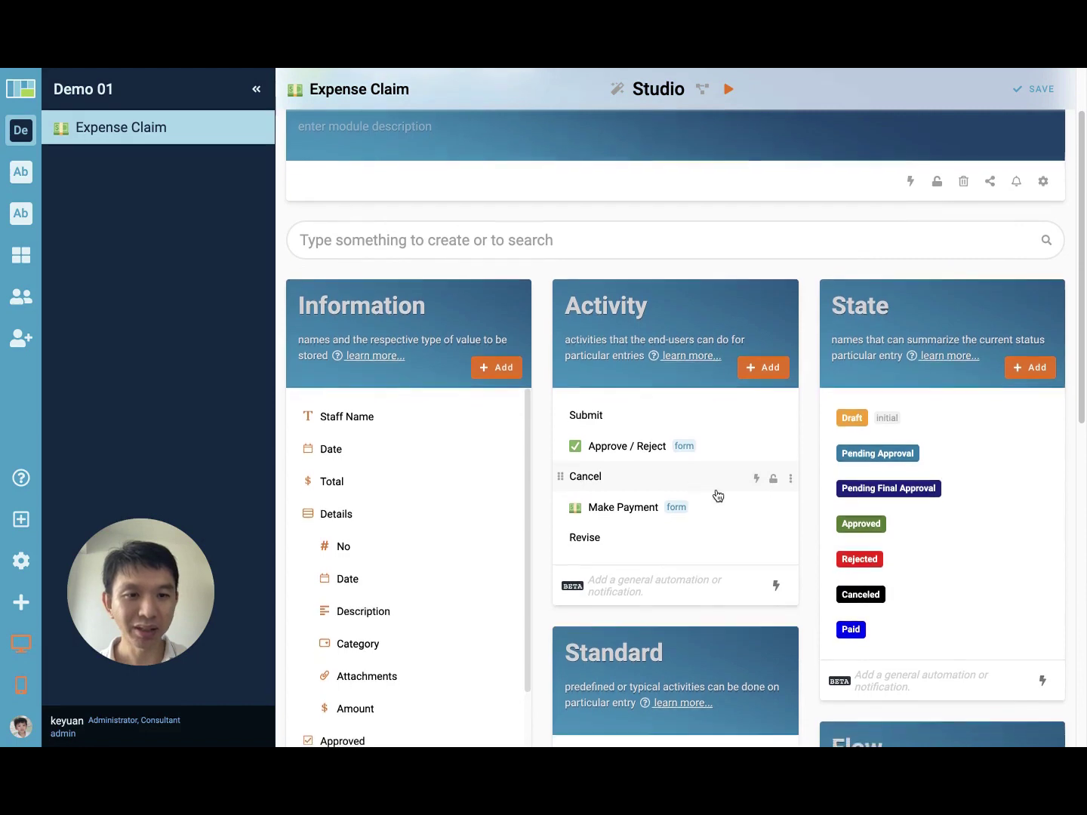
{"action": "scroll", "coordinate": [717, 496], "scroll_direction": "down", "scroll_amount": 3}
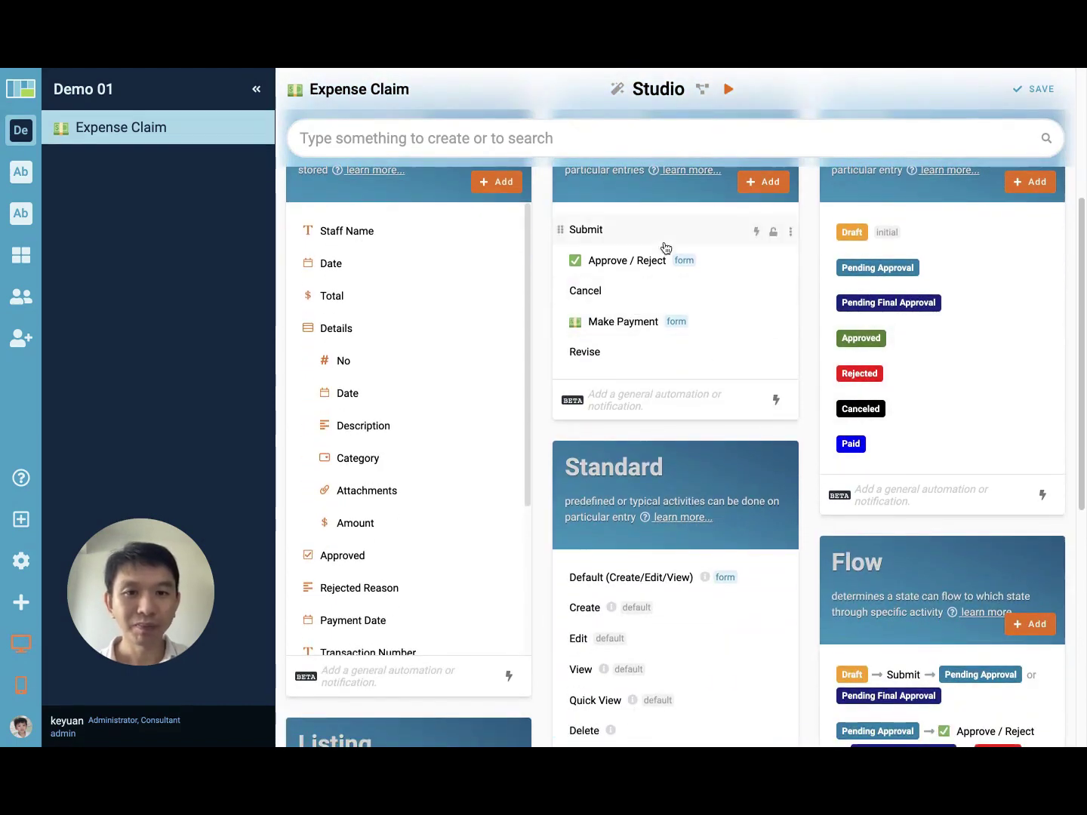
{"action": "left_click", "coordinate": [1028, 90]}
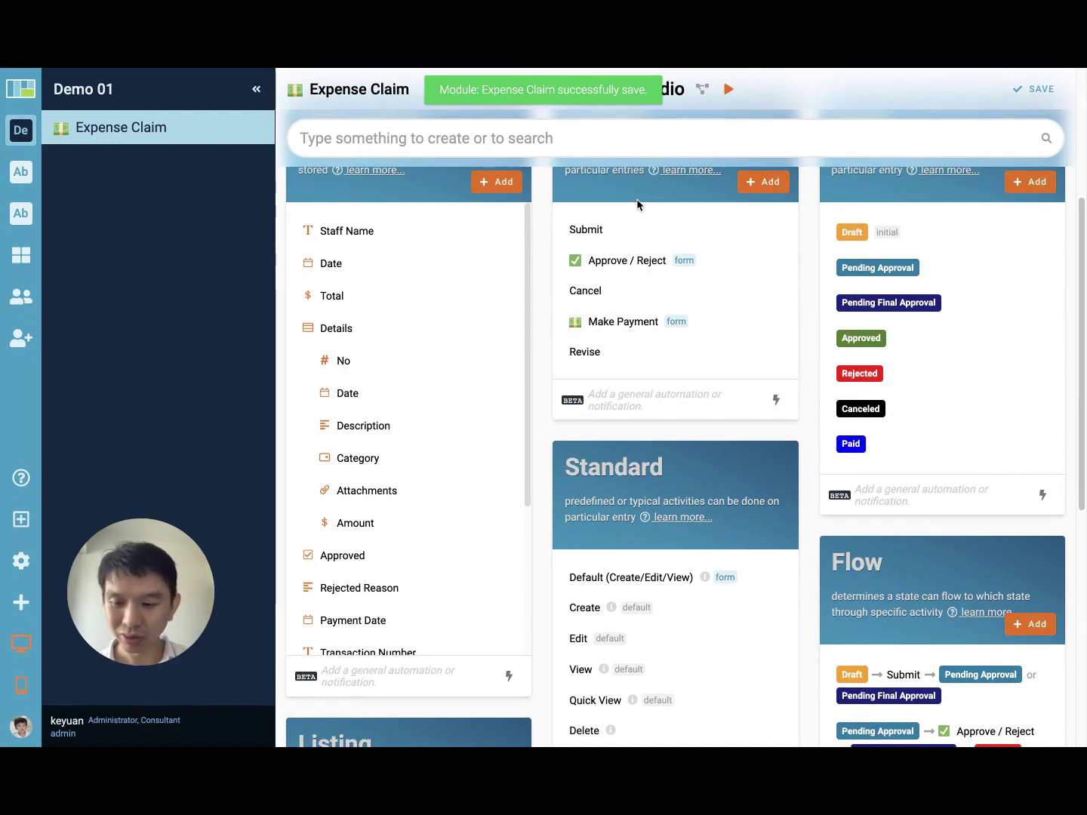
Step: Switch to the Expense Claim entry list, reload it and change the state of all three claims to Draft
{"action": "key", "text": "ctrl+Tab"}
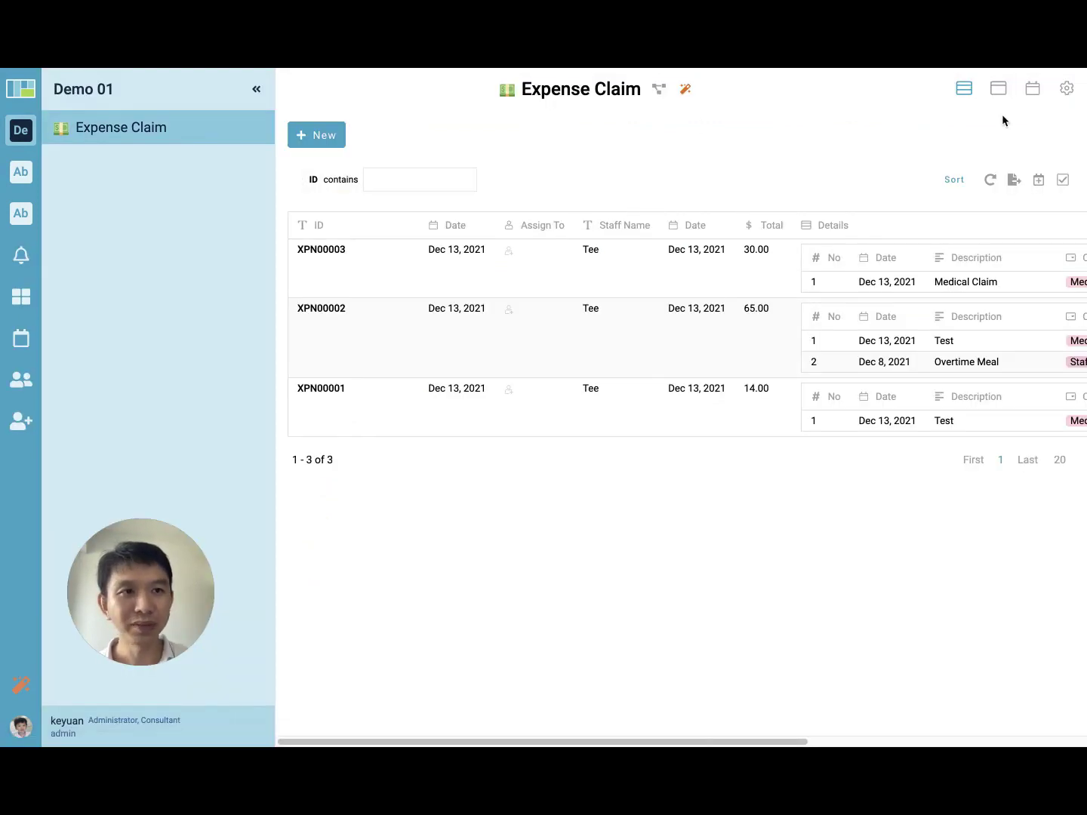
{"action": "key", "text": "super+r"}
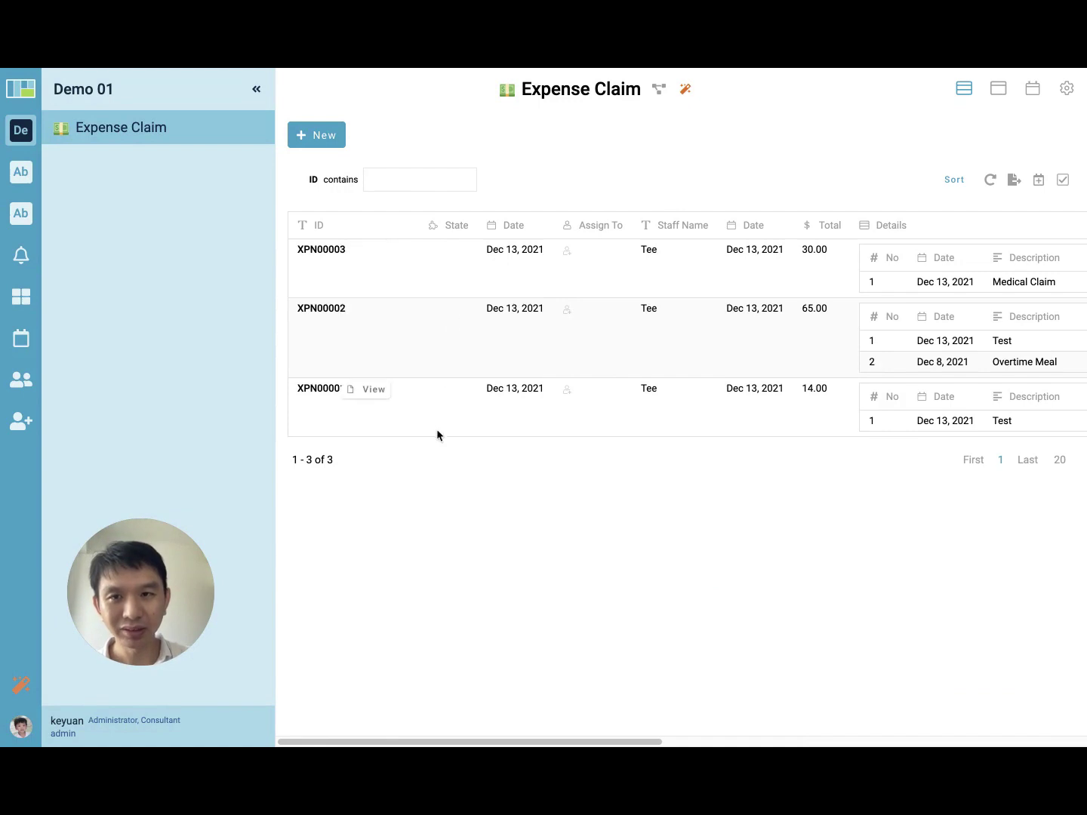
{"action": "left_click", "coordinate": [1063, 181]}
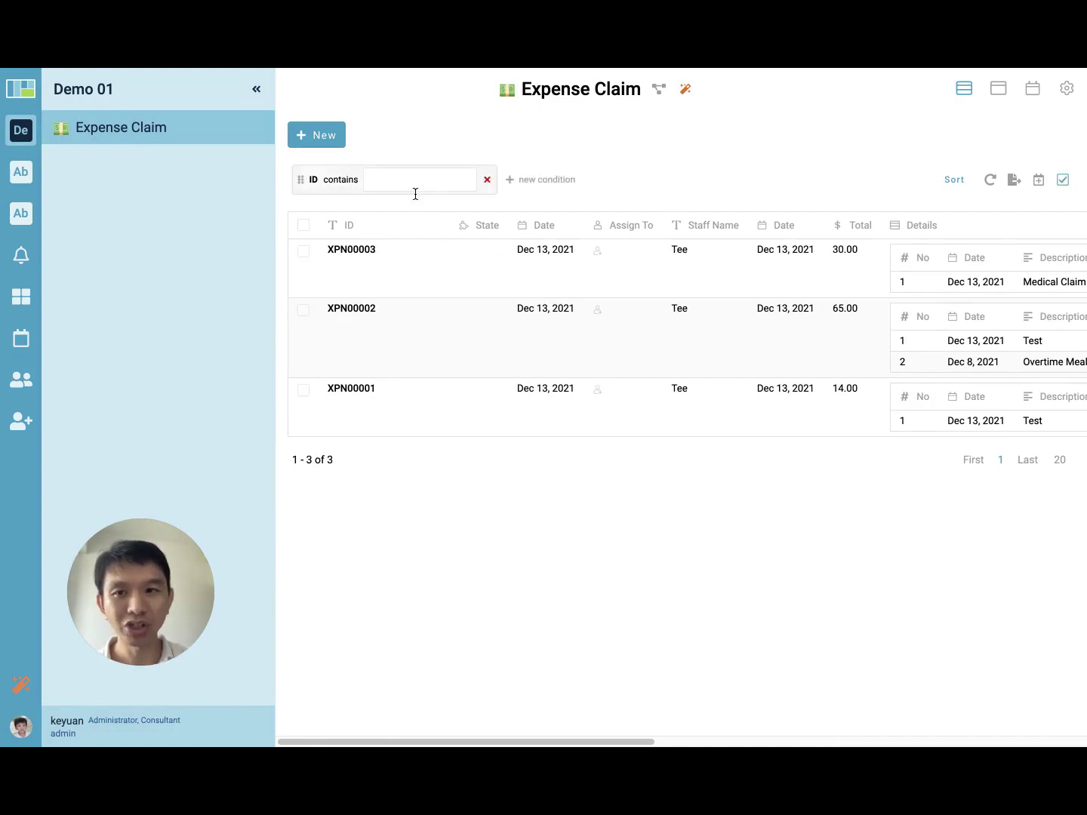
{"action": "left_click", "coordinate": [303, 225]}
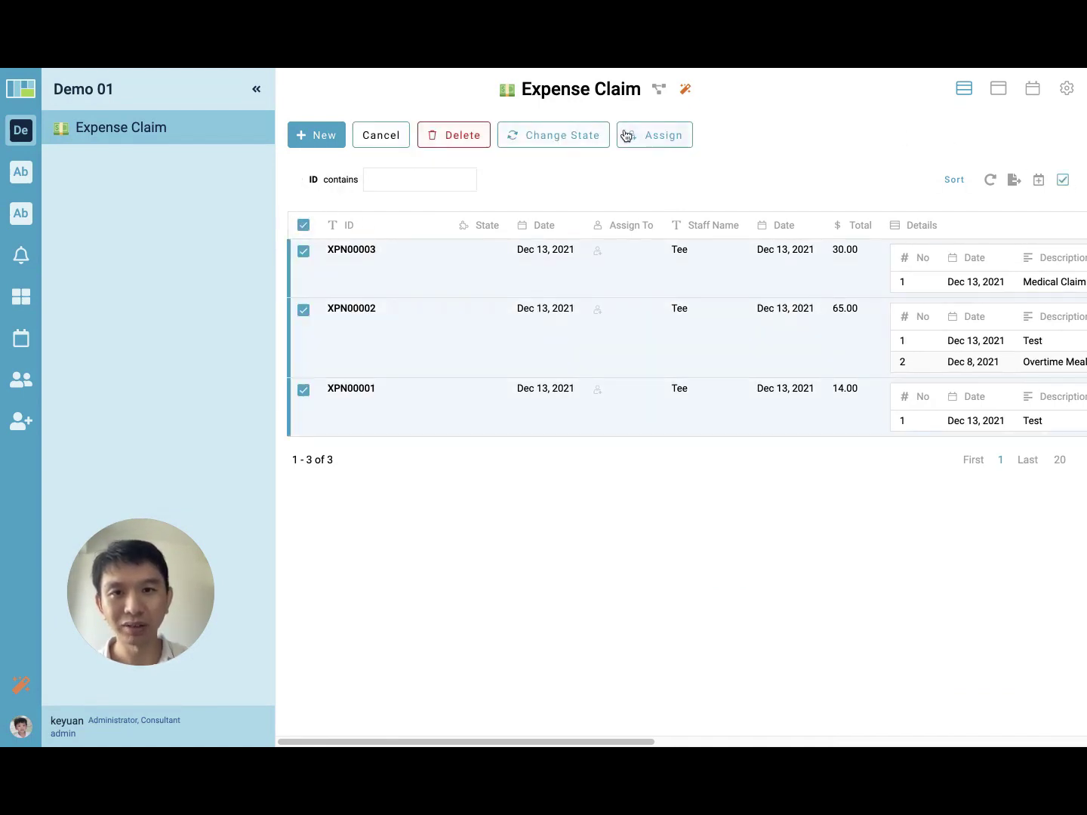
{"action": "left_click", "coordinate": [560, 136]}
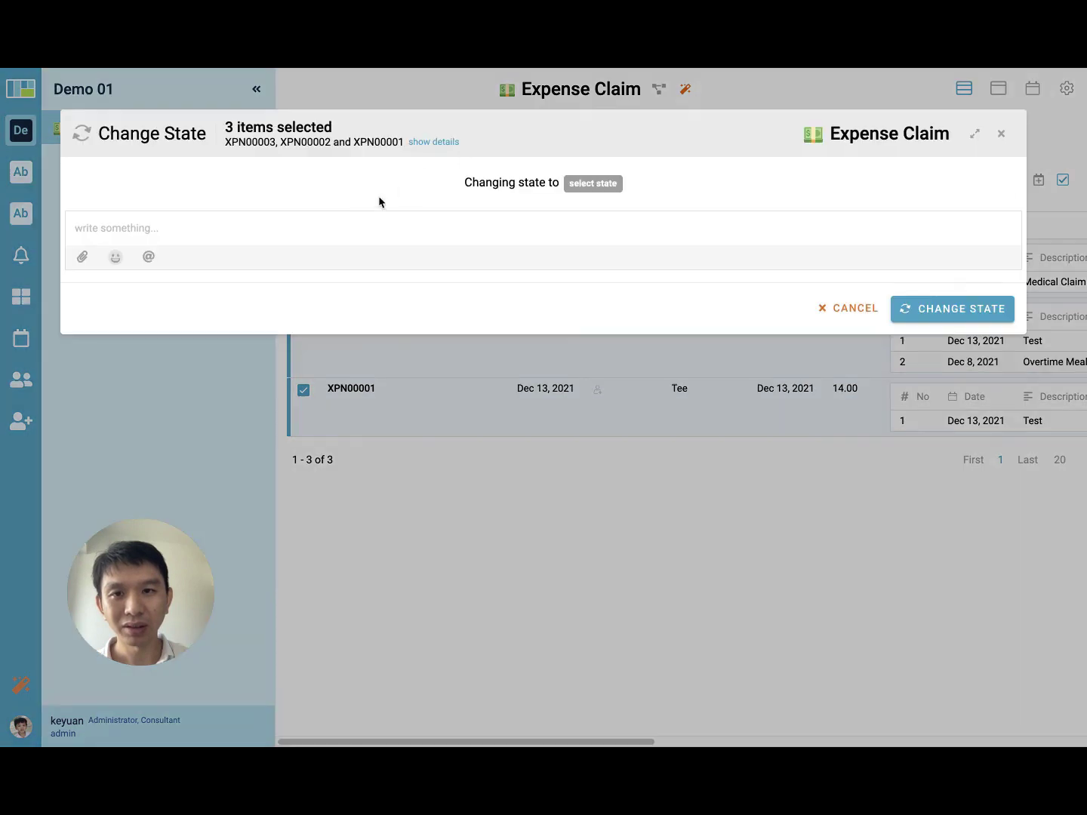
{"action": "left_click", "coordinate": [593, 183]}
{"action": "left_click", "coordinate": [588, 215]}
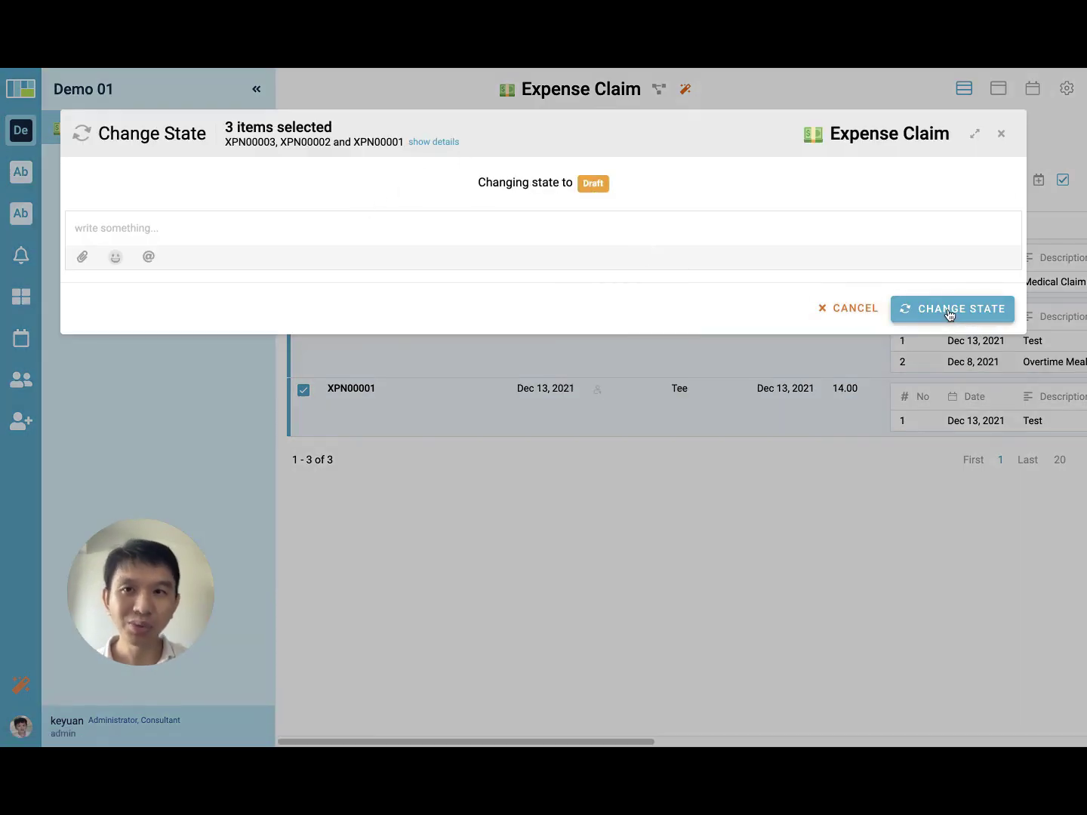
{"action": "left_click", "coordinate": [949, 314]}
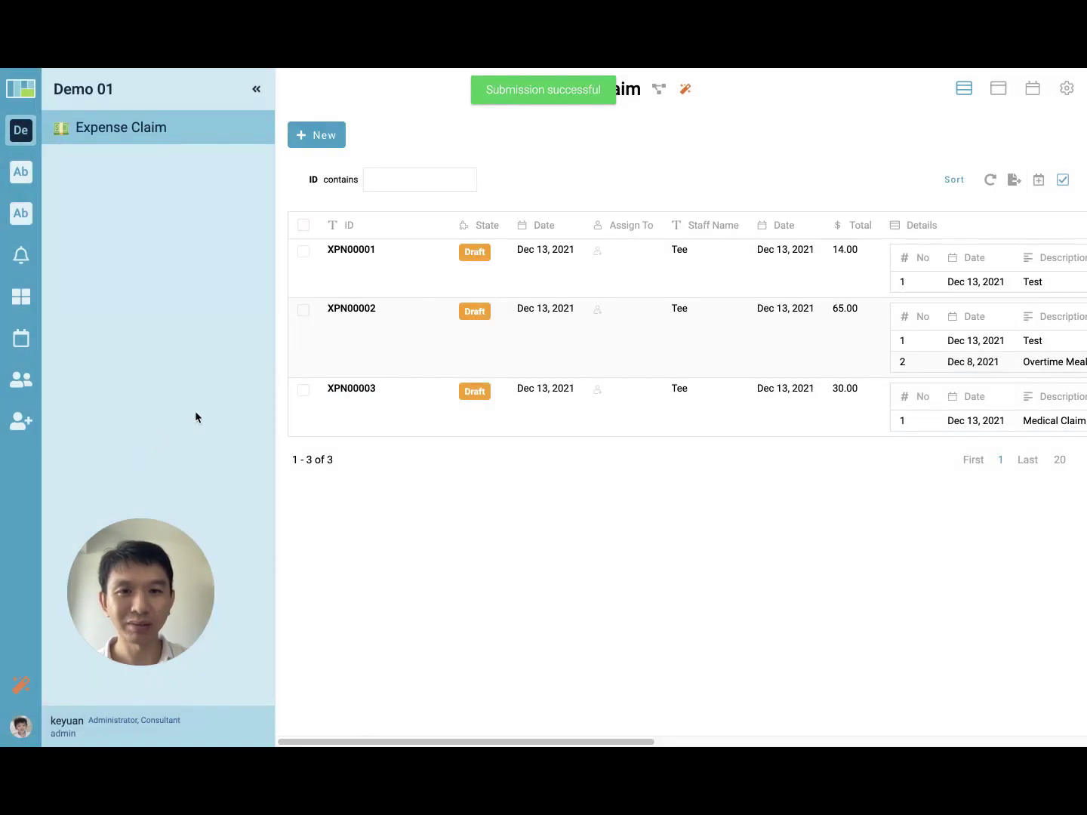
Step: Select the first draft claim to check which activities it offers, and examine how Canceled connects in the workflow diagram
{"action": "left_click", "coordinate": [256, 91]}
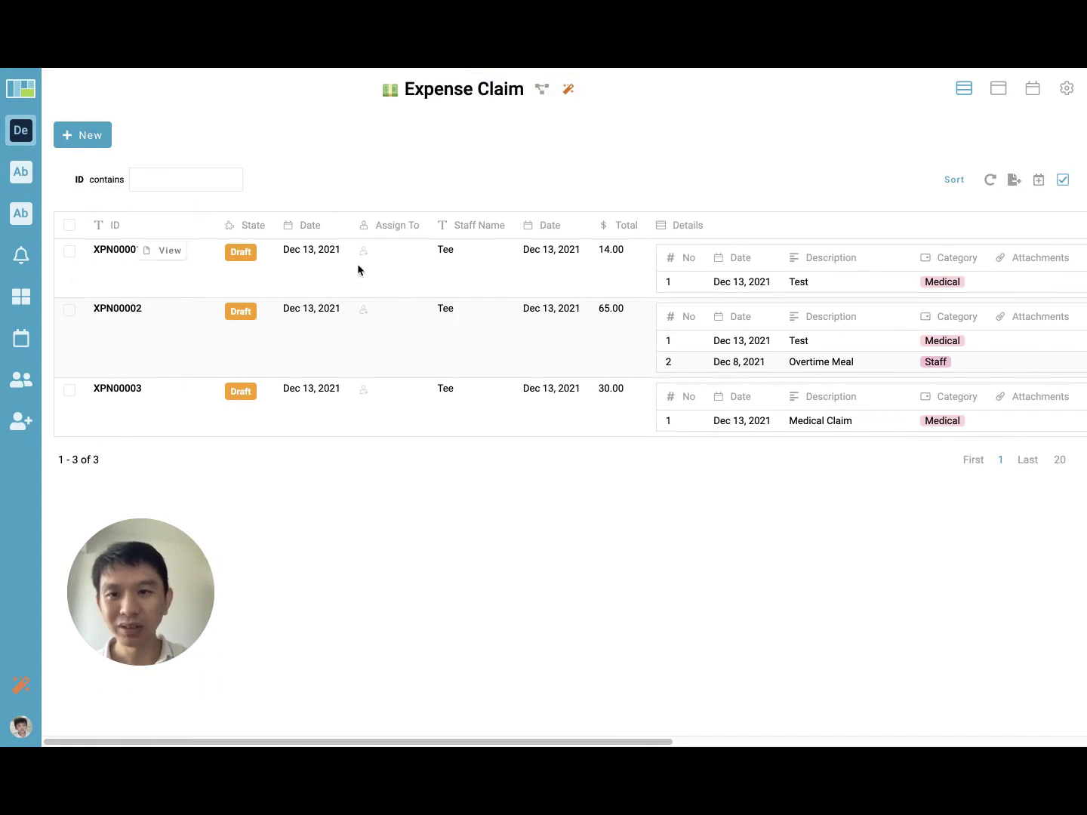
{"action": "left_click", "coordinate": [385, 278]}
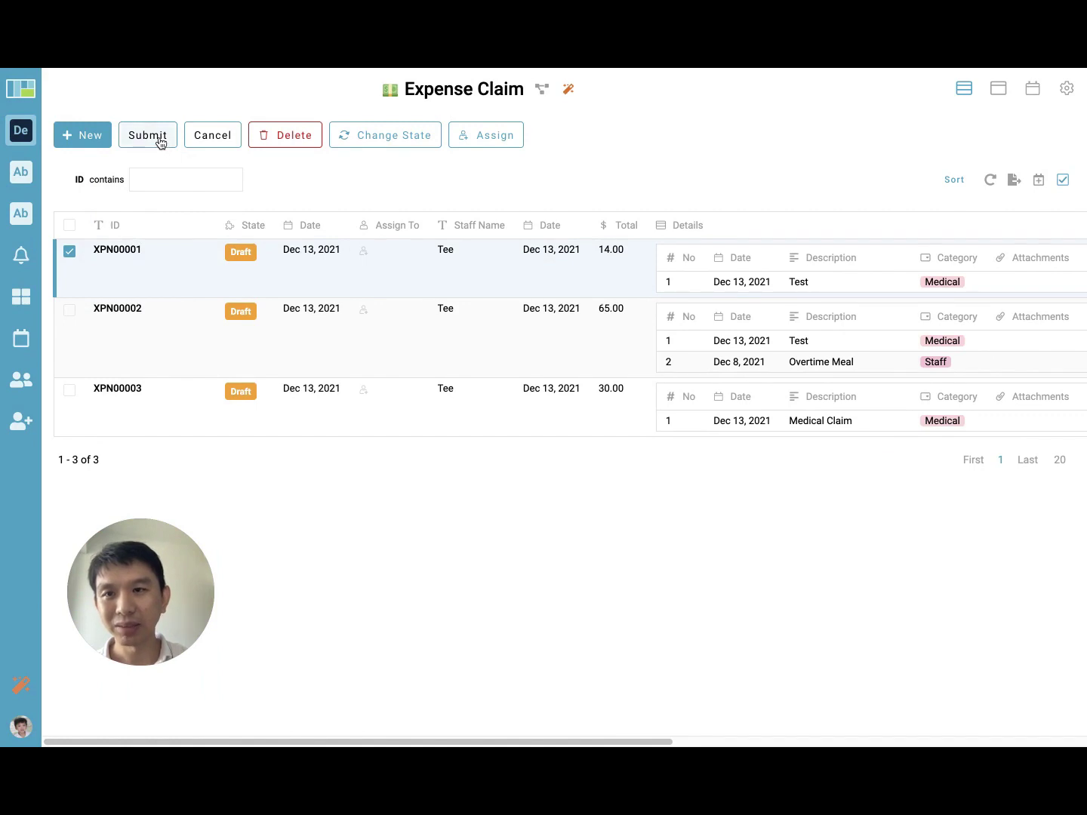
{"action": "left_click", "coordinate": [1062, 182]}
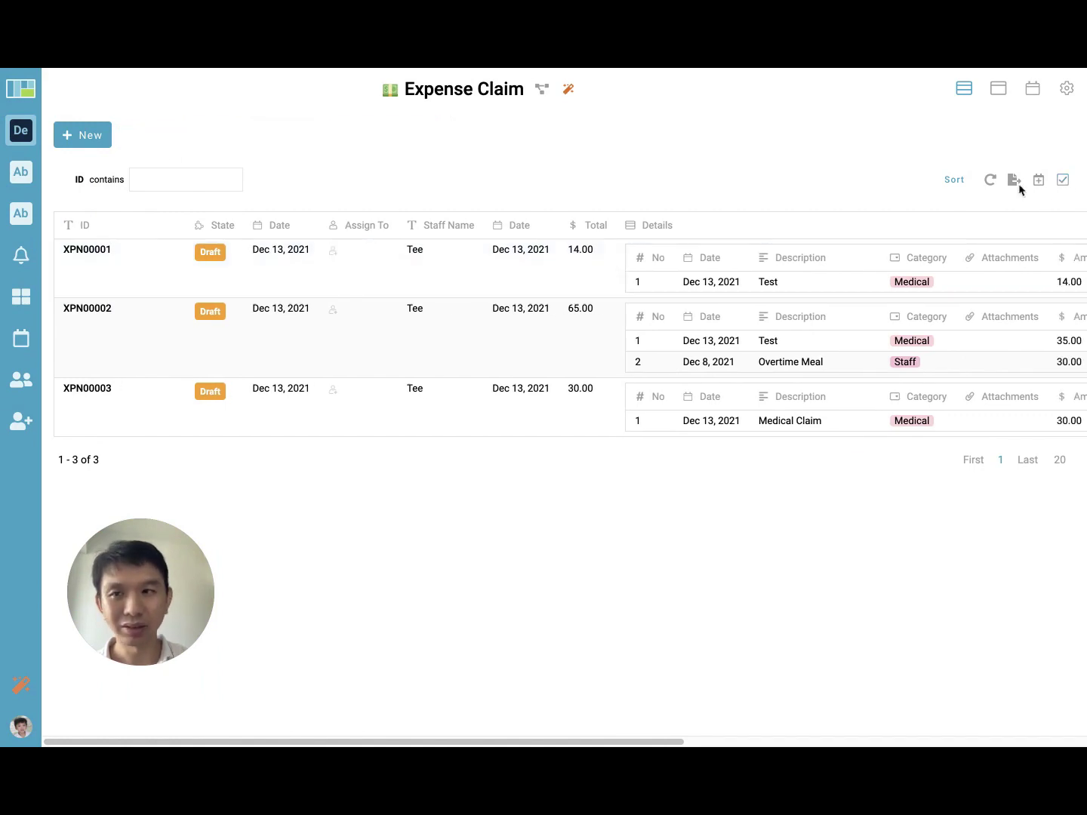
{"action": "left_click", "coordinate": [172, 282]}
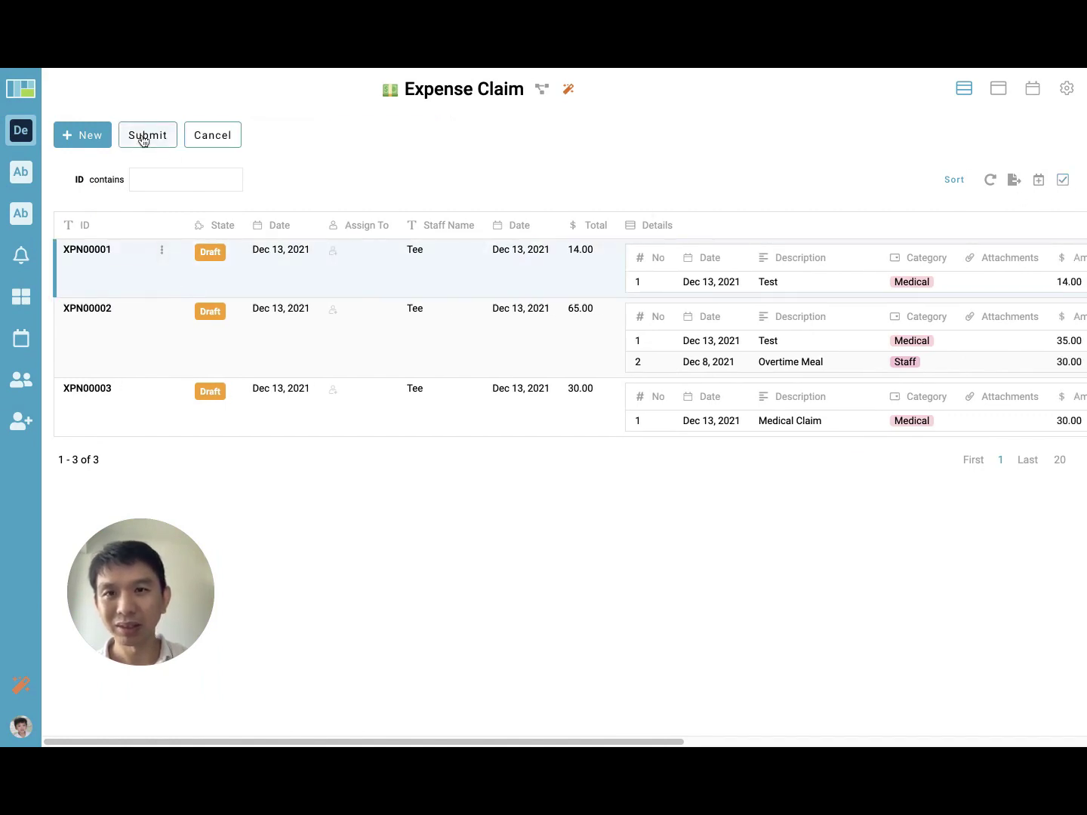
{"action": "left_click", "coordinate": [543, 89]}
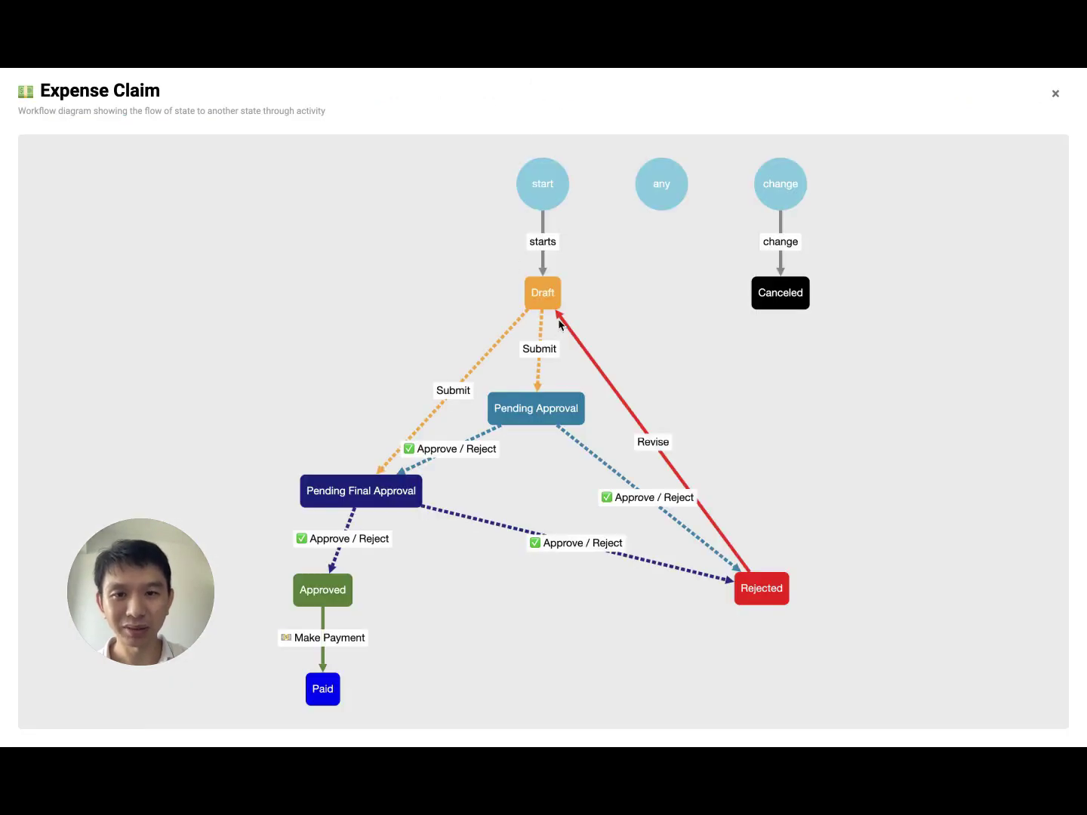
{"action": "left_click", "coordinate": [1055, 94]}
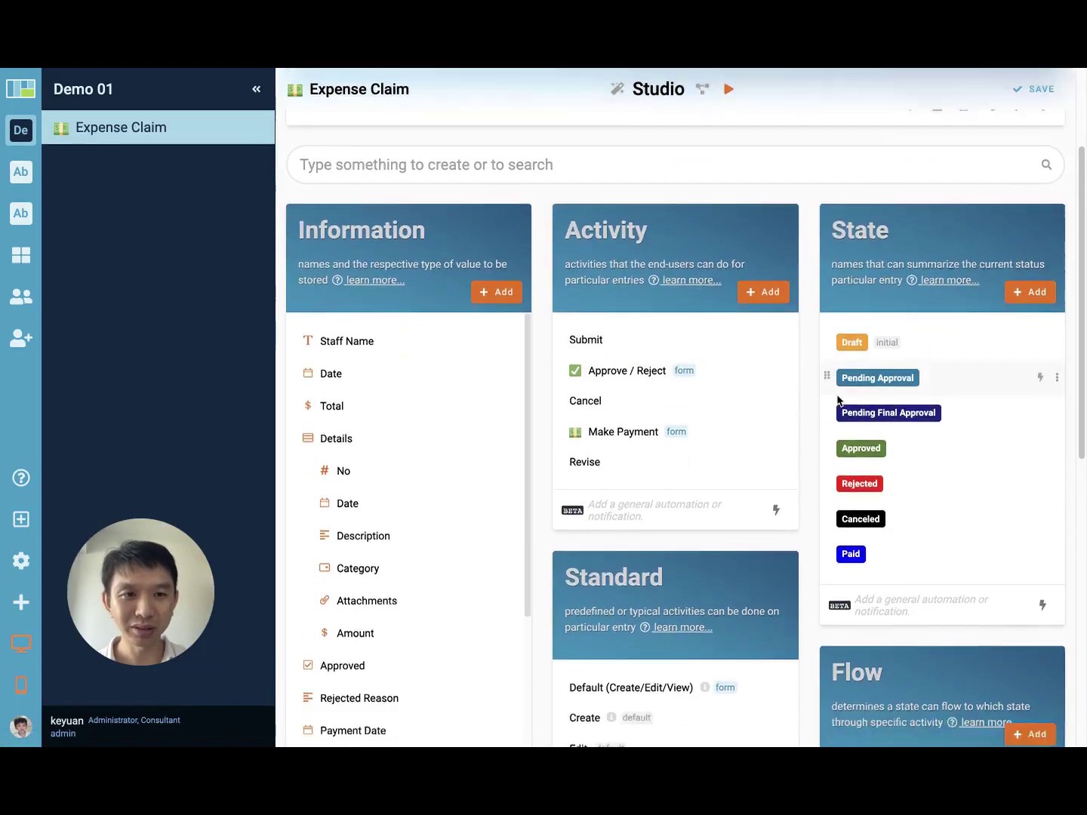
Step: Back in Studio, add a flow from Pending Approval through the Cancel activity to Canceled
{"action": "scroll", "coordinate": [853, 400], "scroll_direction": "down", "scroll_amount": 5}
{"action": "left_click", "coordinate": [1030, 356]}
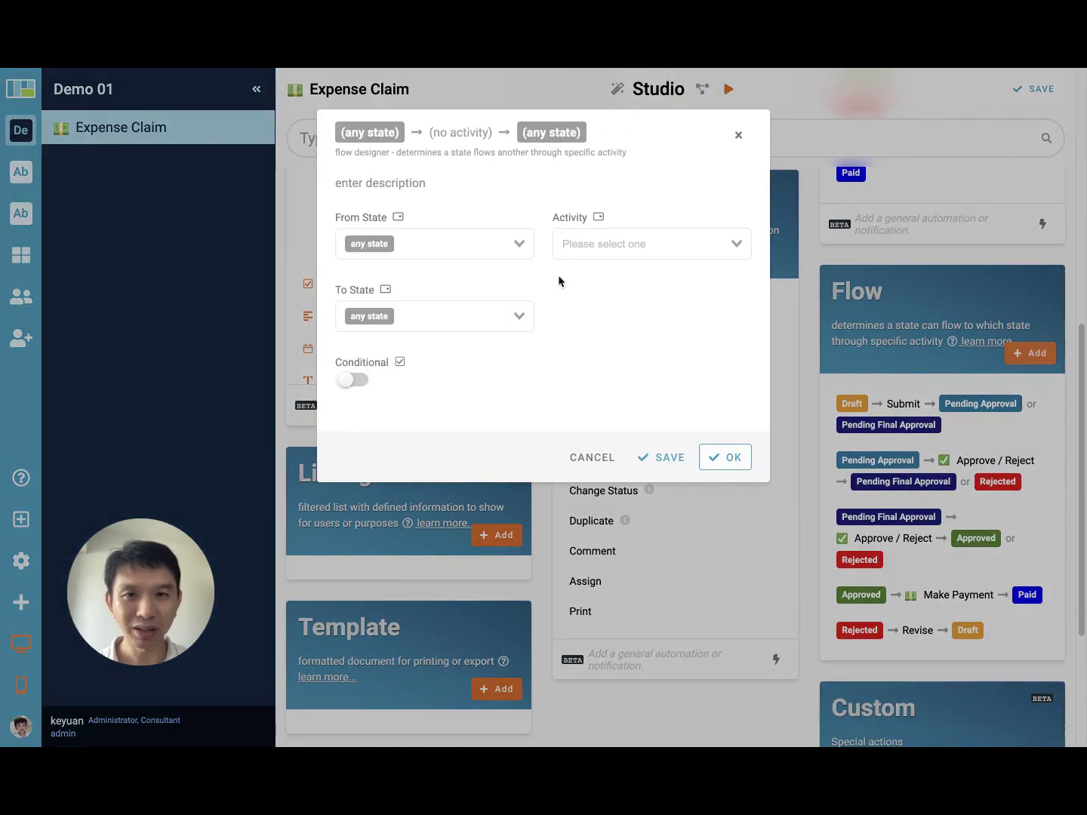
{"action": "left_click", "coordinate": [409, 237]}
{"action": "left_click", "coordinate": [398, 306]}
{"action": "left_click", "coordinate": [601, 247]}
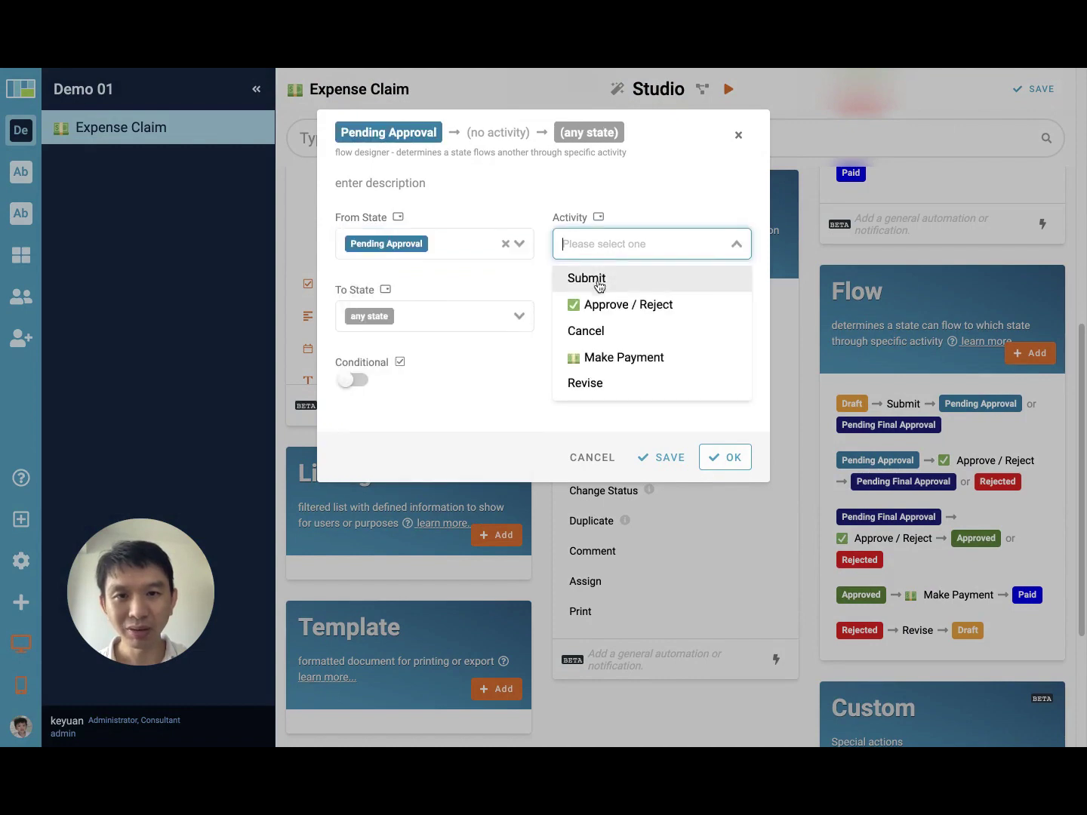
{"action": "left_click", "coordinate": [592, 330]}
{"action": "left_click", "coordinate": [418, 310]}
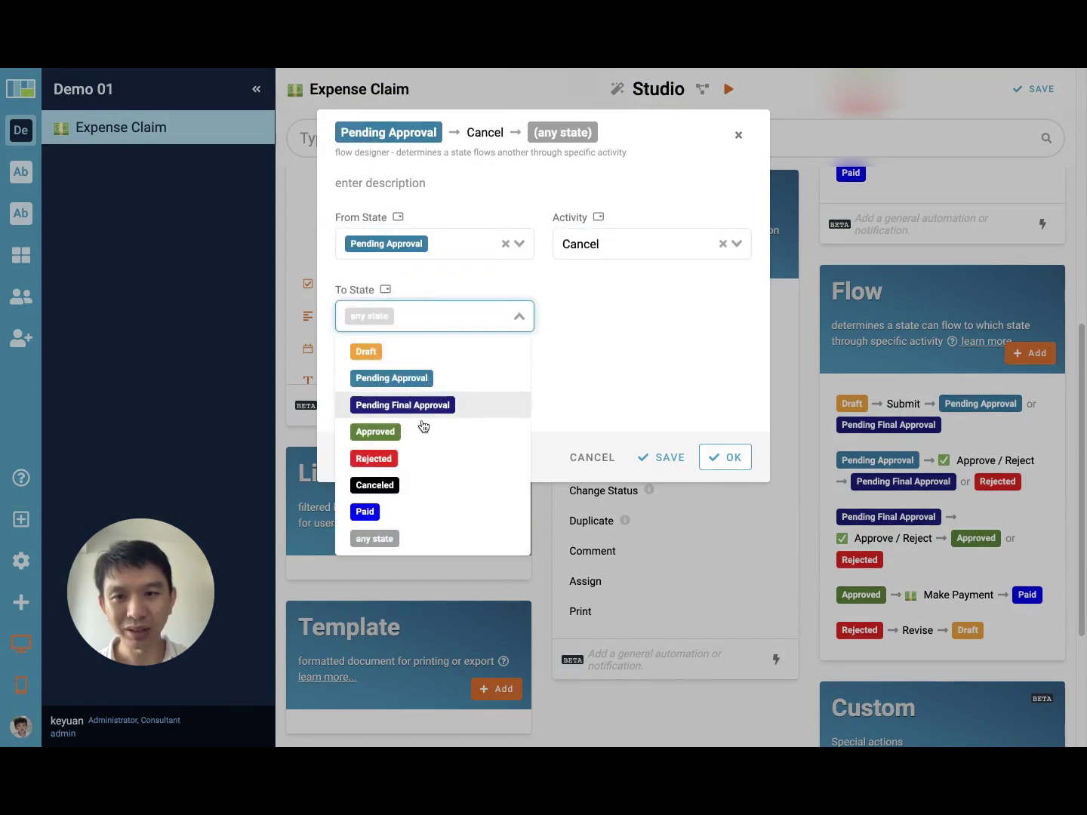
{"action": "left_click", "coordinate": [376, 485]}
{"action": "left_click", "coordinate": [729, 458]}
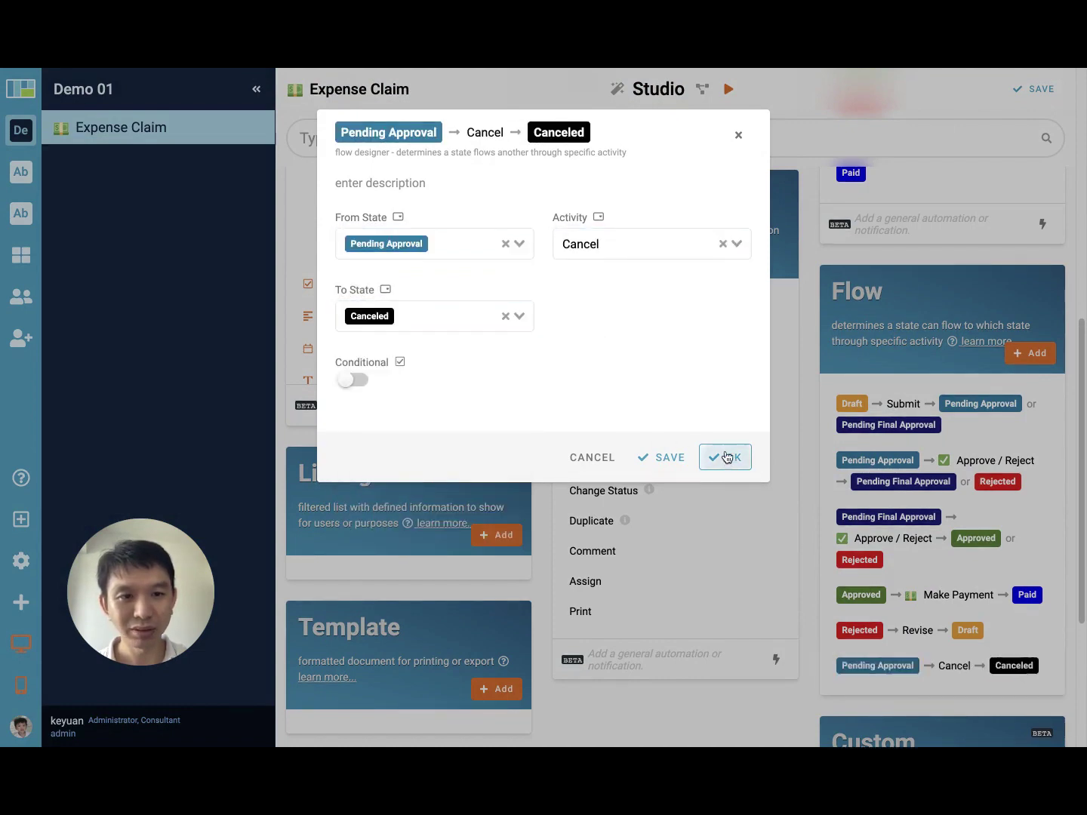
Step: Add a flow from Pending Final Approval through the Cancel activity to Canceled and save the module
{"action": "left_click", "coordinate": [1031, 352]}
{"action": "left_click", "coordinate": [446, 244]}
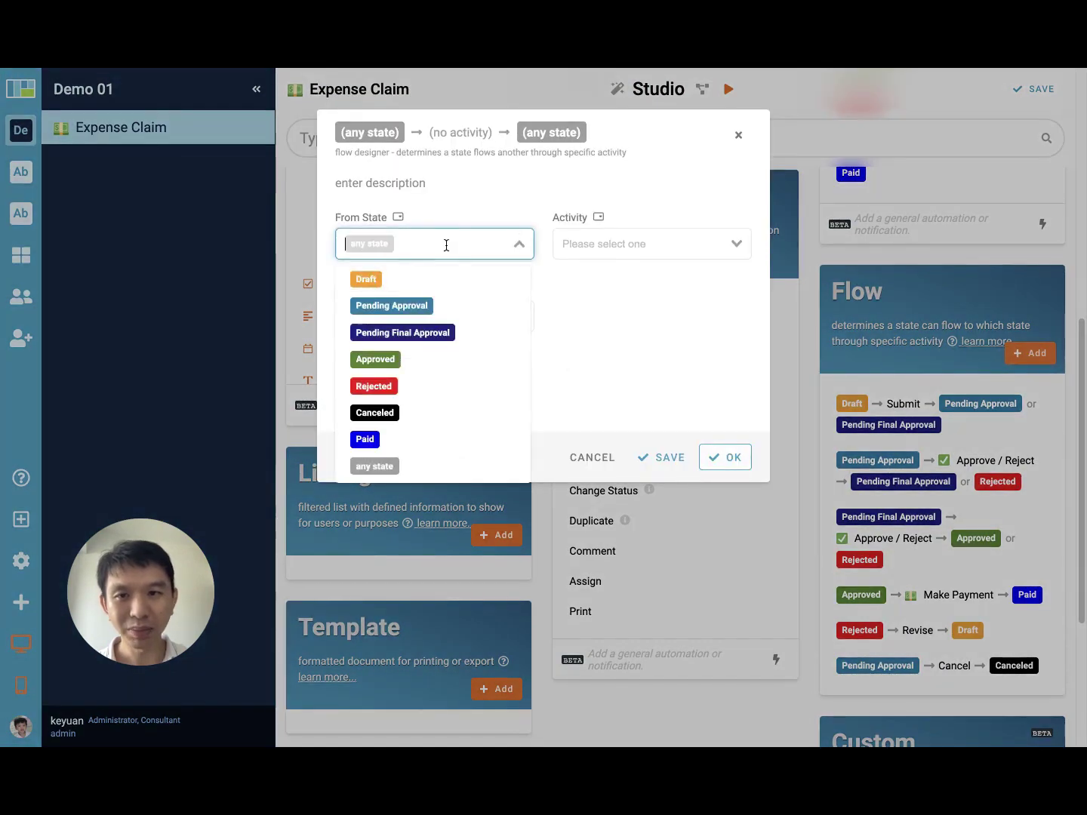
{"action": "left_click", "coordinate": [444, 331]}
{"action": "left_click", "coordinate": [606, 247]}
{"action": "left_click", "coordinate": [591, 329]}
{"action": "left_click", "coordinate": [419, 312]}
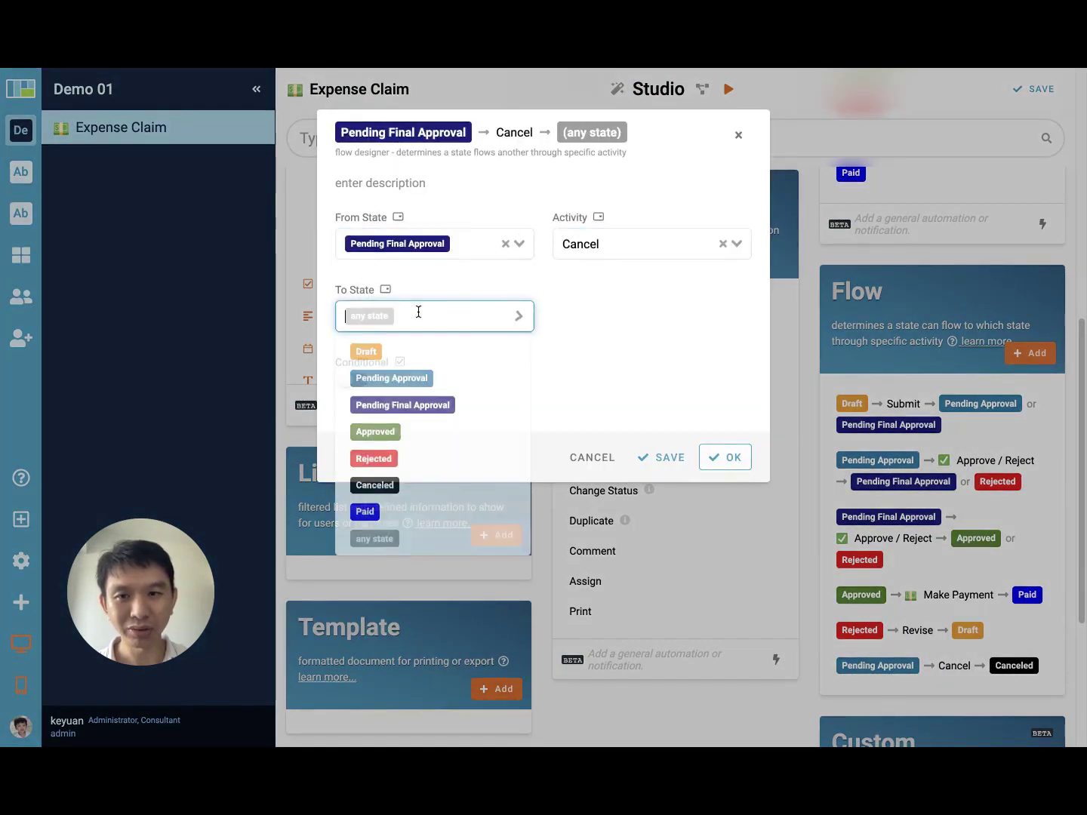
{"action": "left_click", "coordinate": [407, 483]}
{"action": "left_click", "coordinate": [725, 457]}
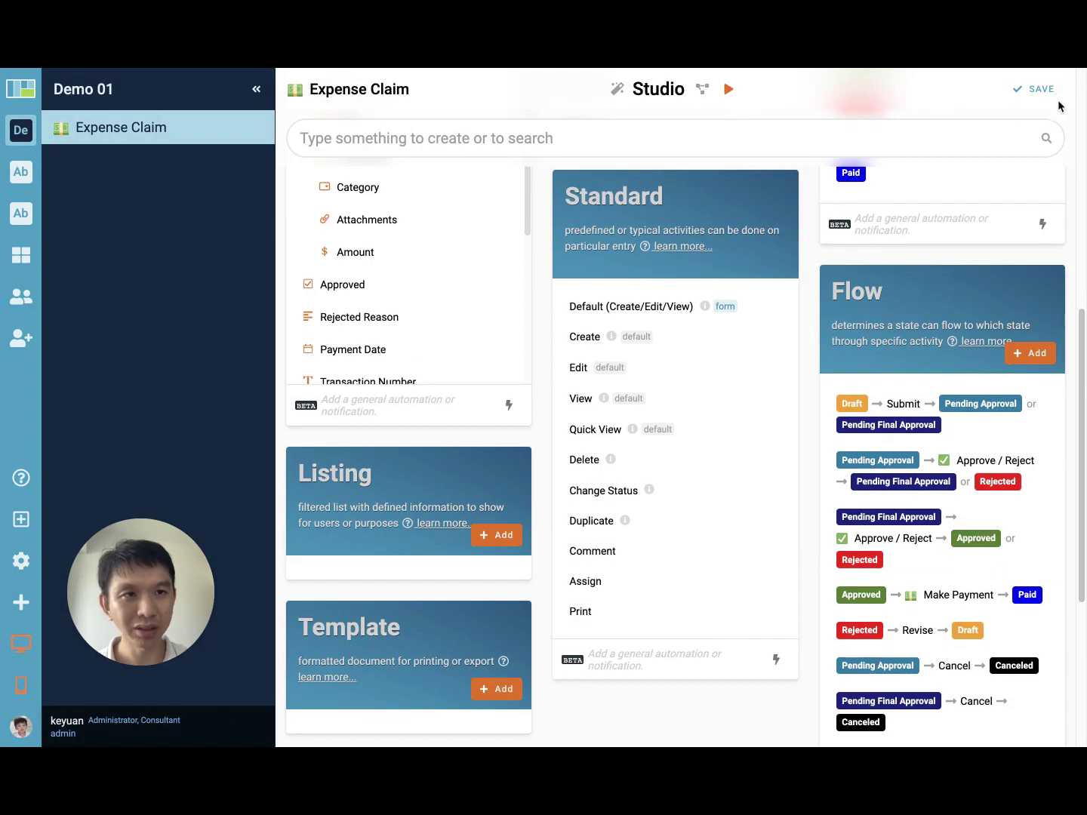
{"action": "left_click", "coordinate": [1036, 89]}
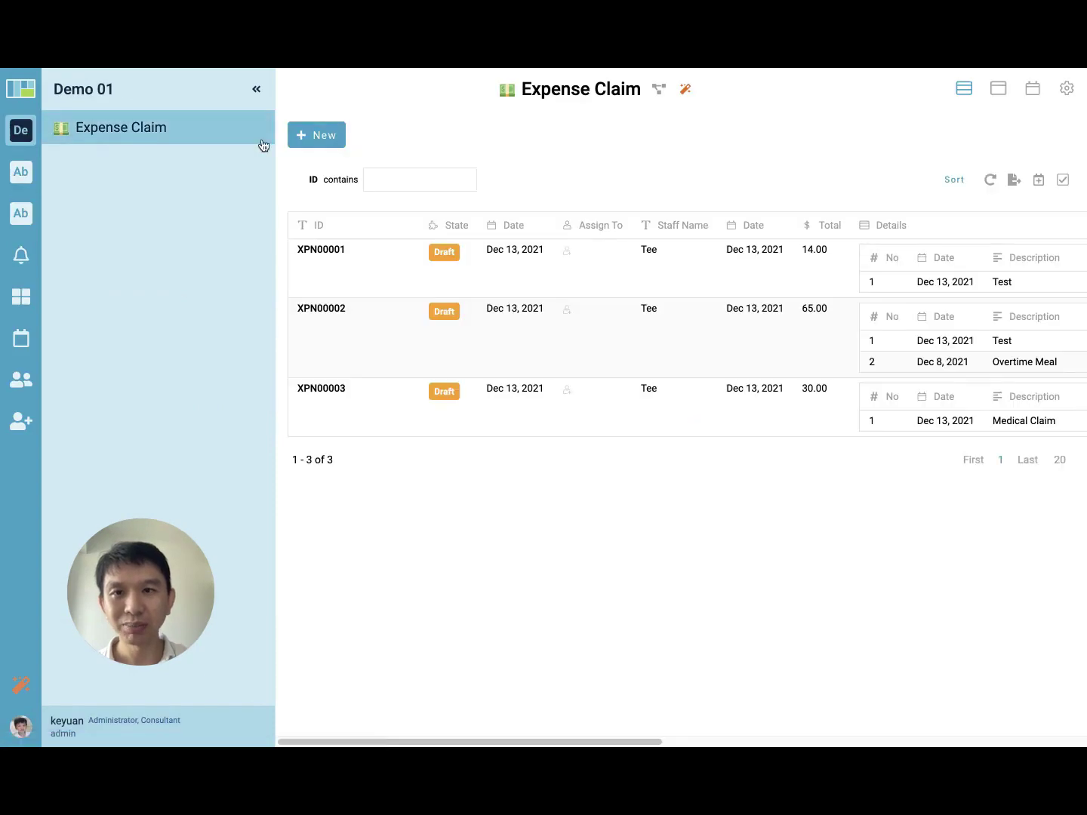
Step: In the entry list's workflow diagram, move Pending Approval below Draft to inspect the Cancel paths, and check the first draft claim's available activities
{"action": "left_click", "coordinate": [252, 92]}
{"action": "left_click", "coordinate": [548, 89]}
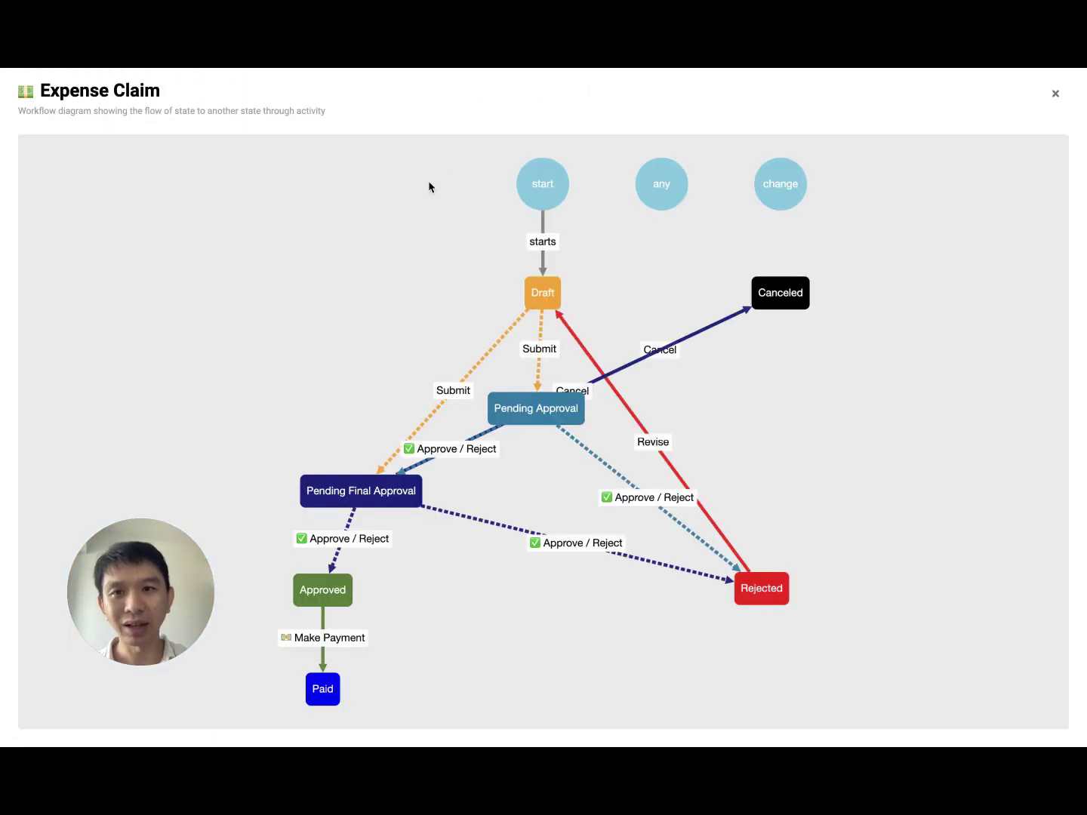
{"action": "left_click_drag", "start_coordinate": [533, 401], "coordinate": [527, 609]}
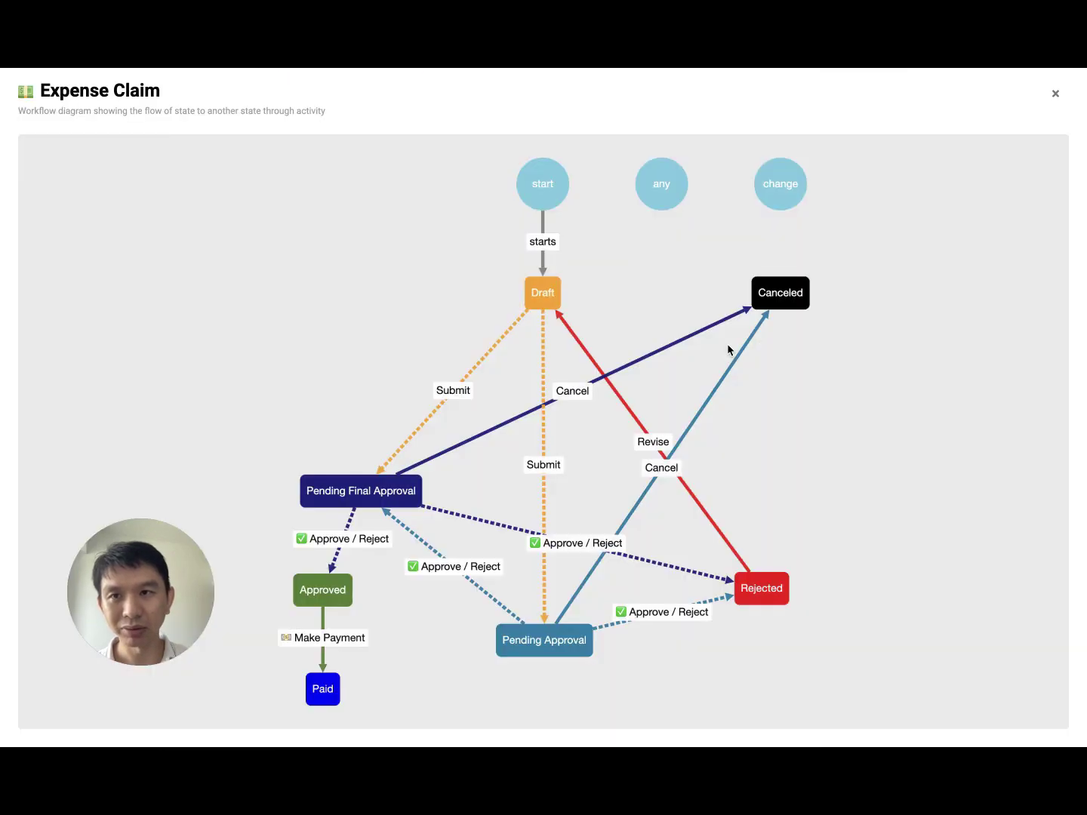
{"action": "left_click", "coordinate": [1056, 97]}
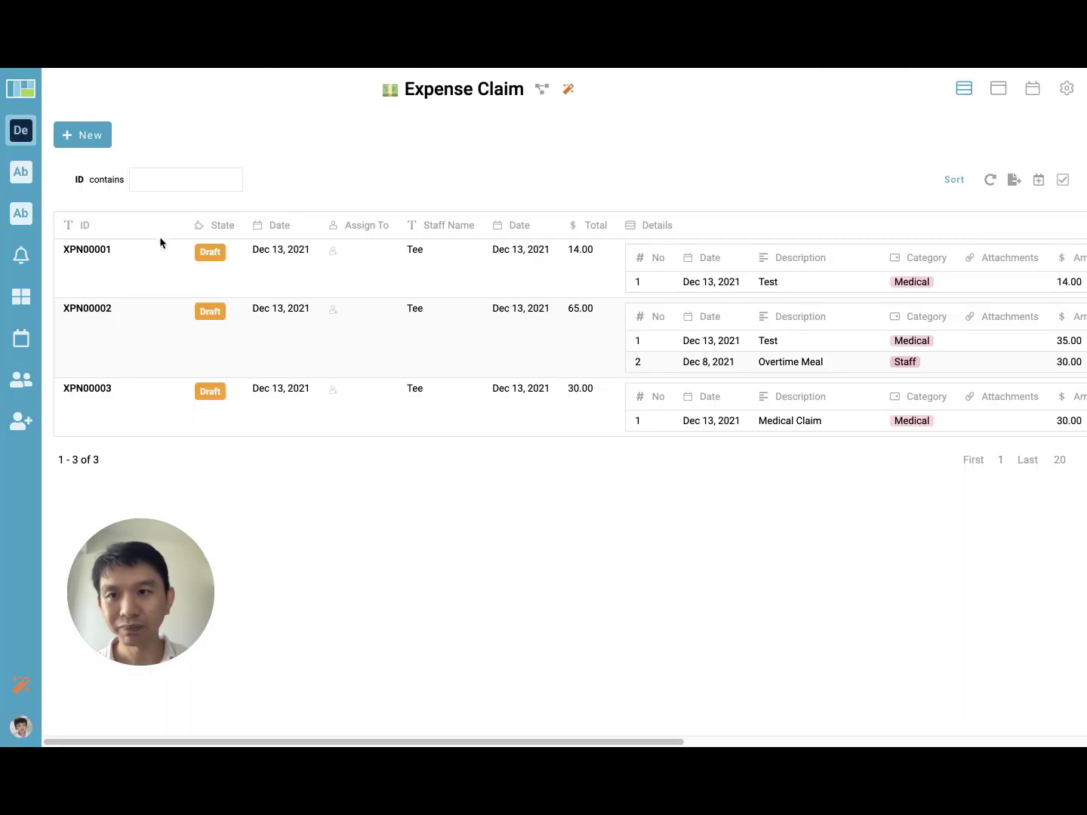
{"action": "left_click", "coordinate": [167, 264]}
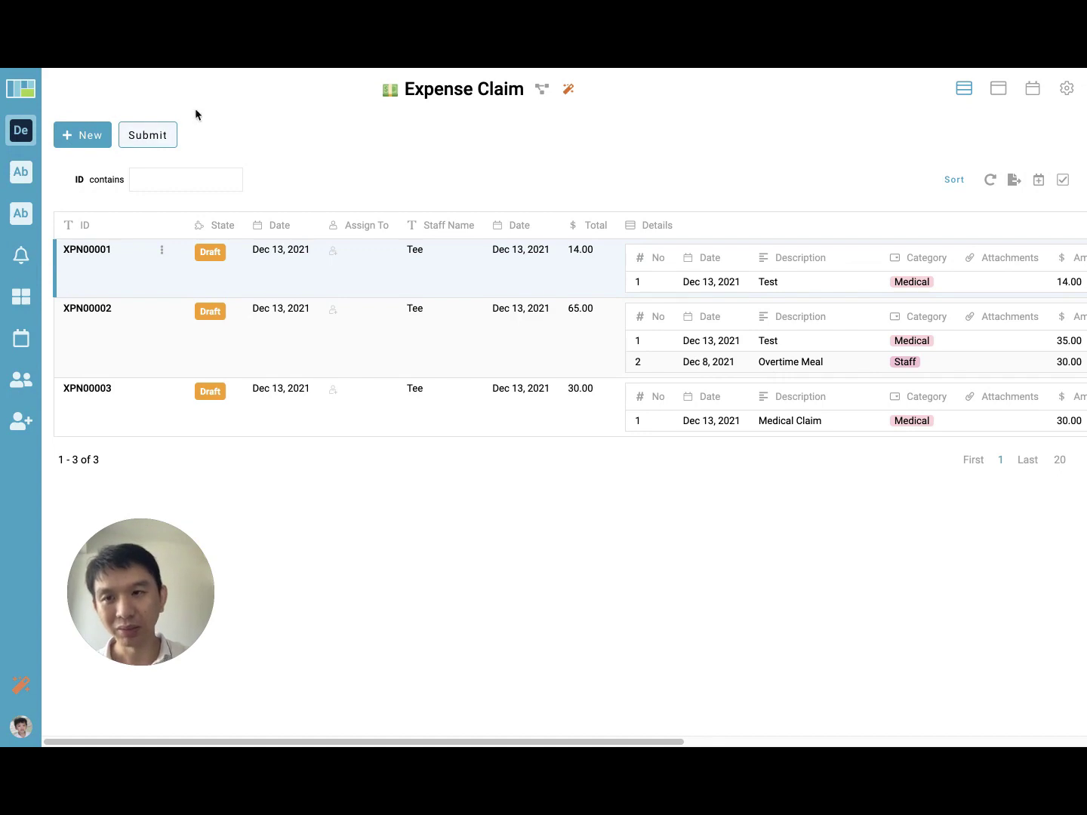
Step: Look over the first draft claim's entry actions and the list's column preferences without changing anything
{"action": "left_click", "coordinate": [162, 250]}
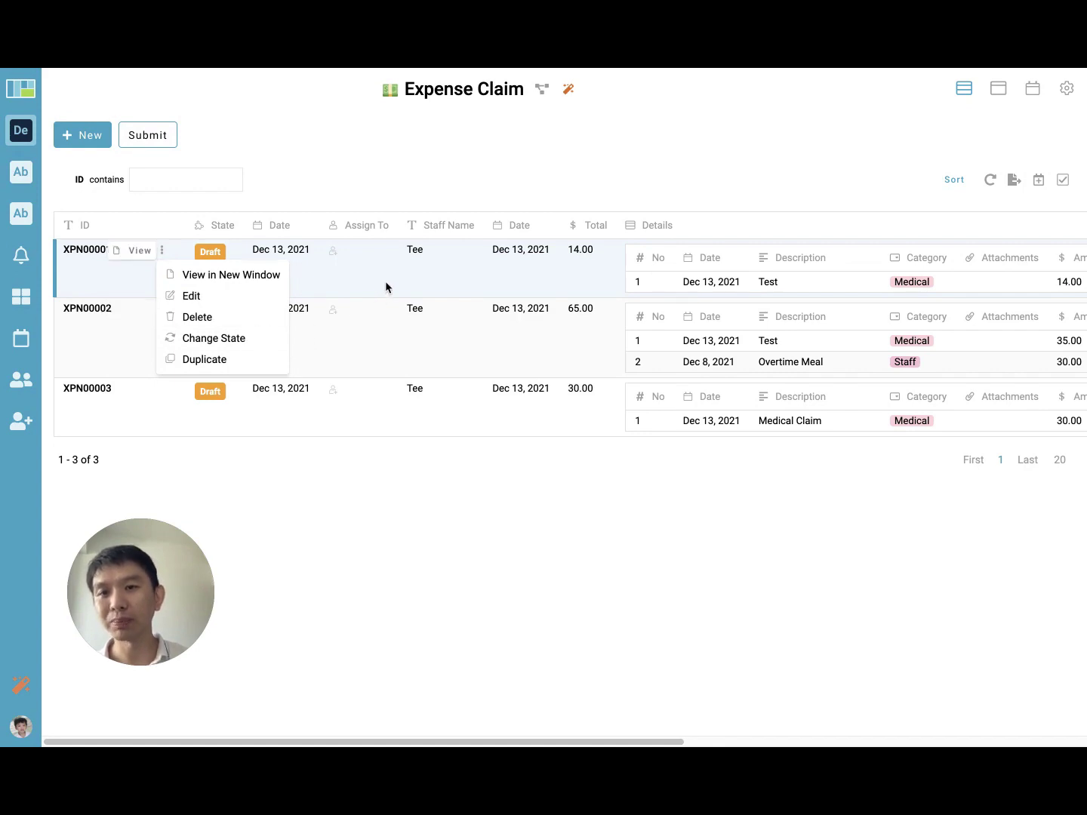
{"action": "left_click", "coordinate": [407, 288]}
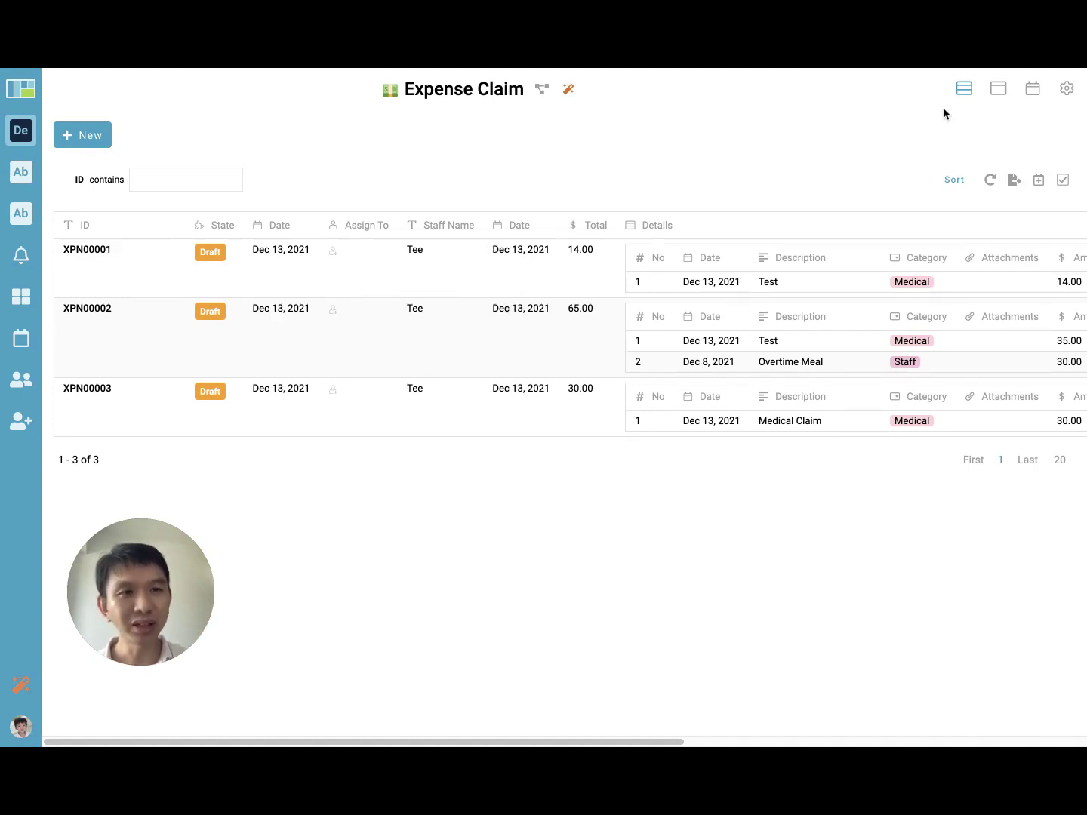
{"action": "left_click", "coordinate": [1067, 88]}
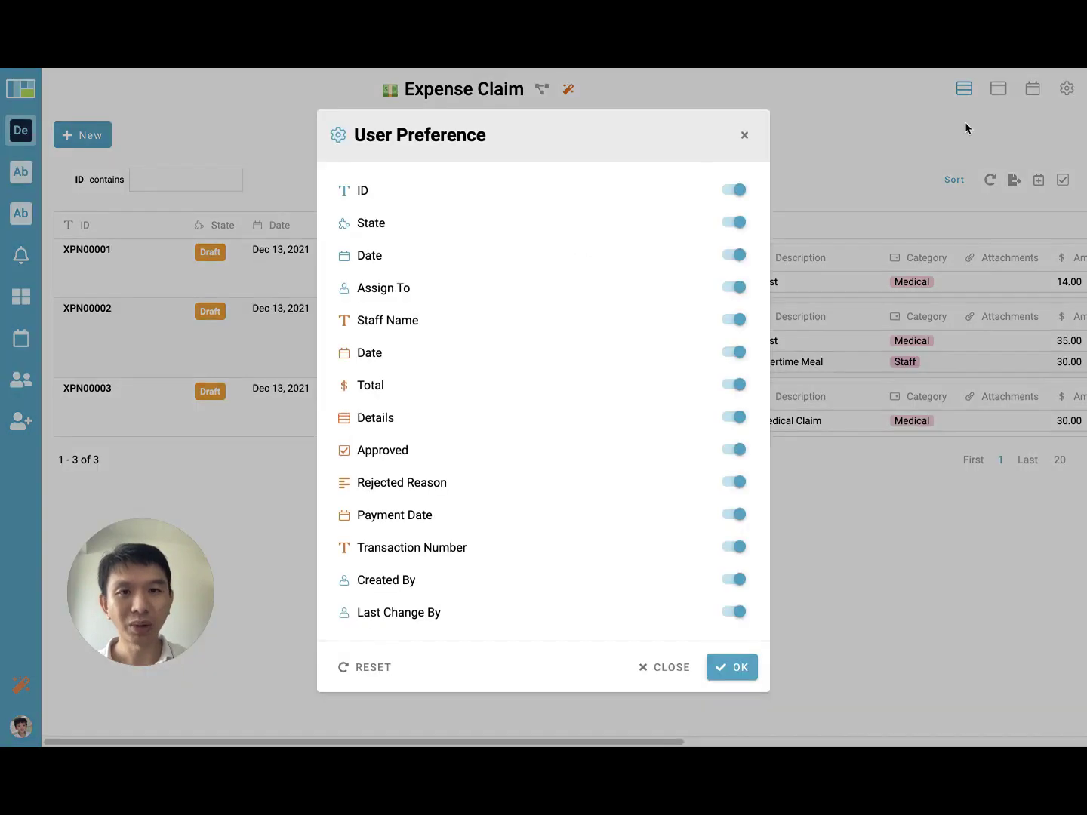
{"action": "left_click", "coordinate": [983, 91]}
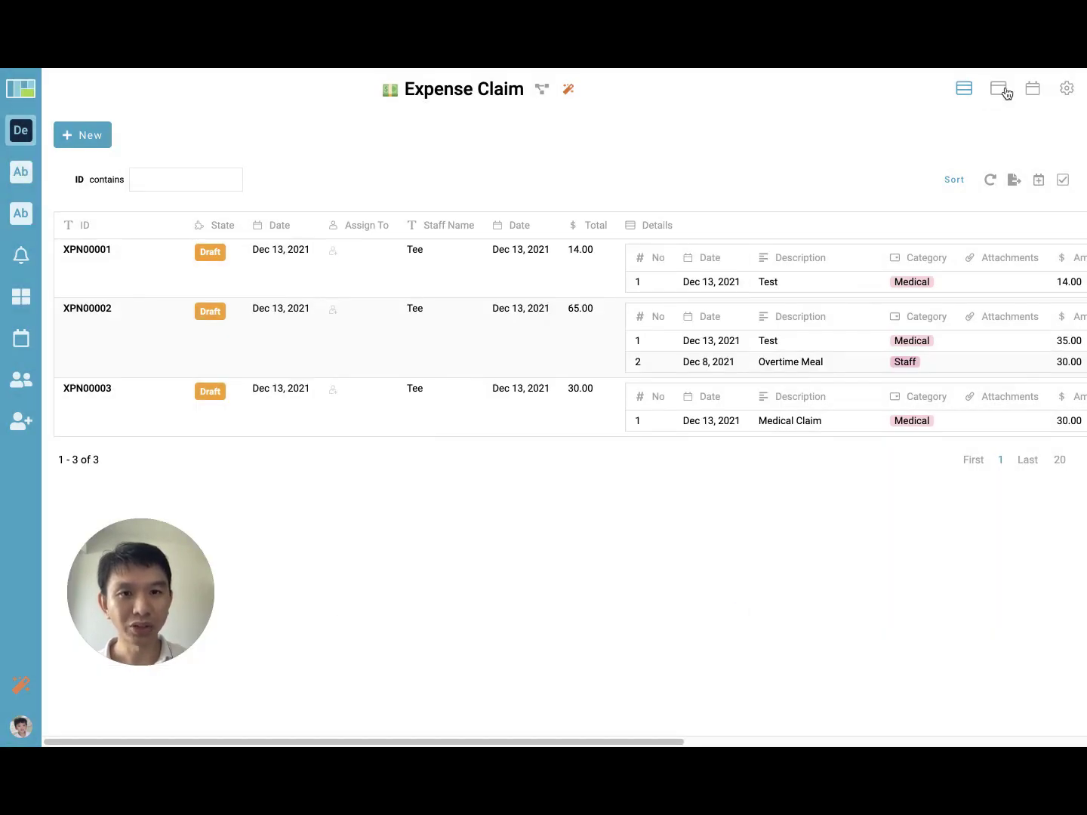
Step: View the expense claims in the calendar layout and return to the table list
{"action": "left_click", "coordinate": [995, 90]}
{"action": "left_click", "coordinate": [1025, 92]}
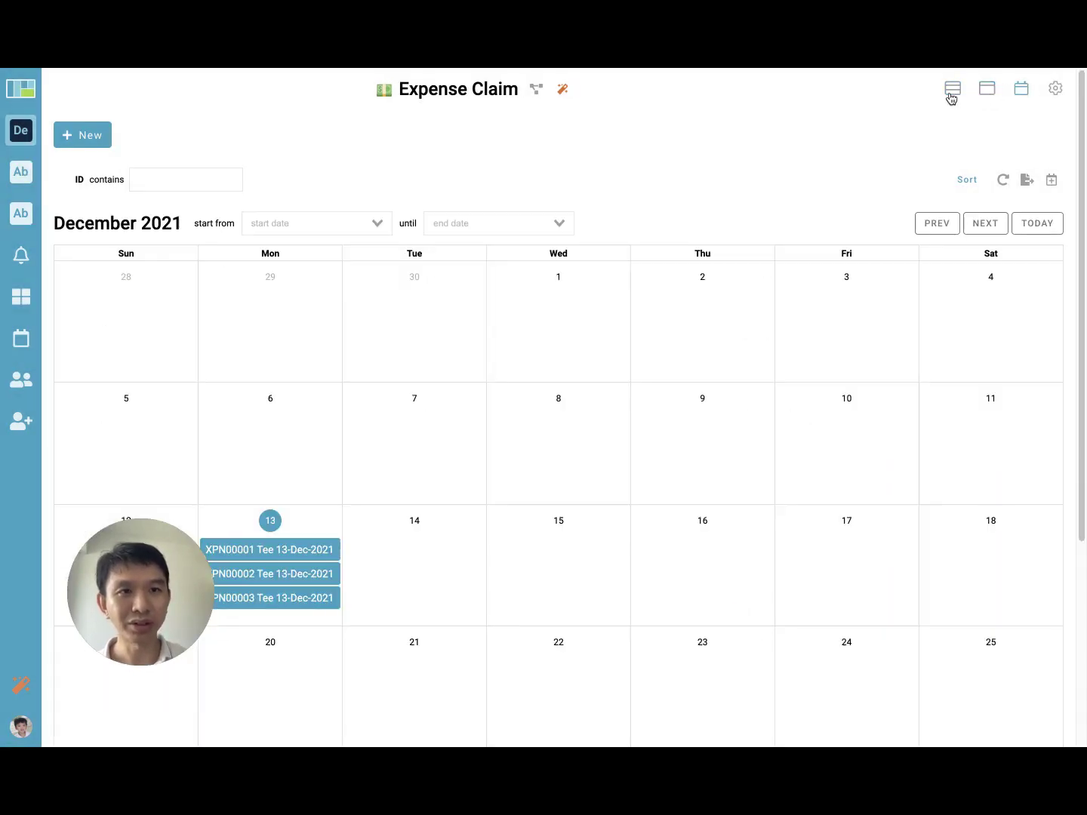
{"action": "left_click", "coordinate": [950, 92]}
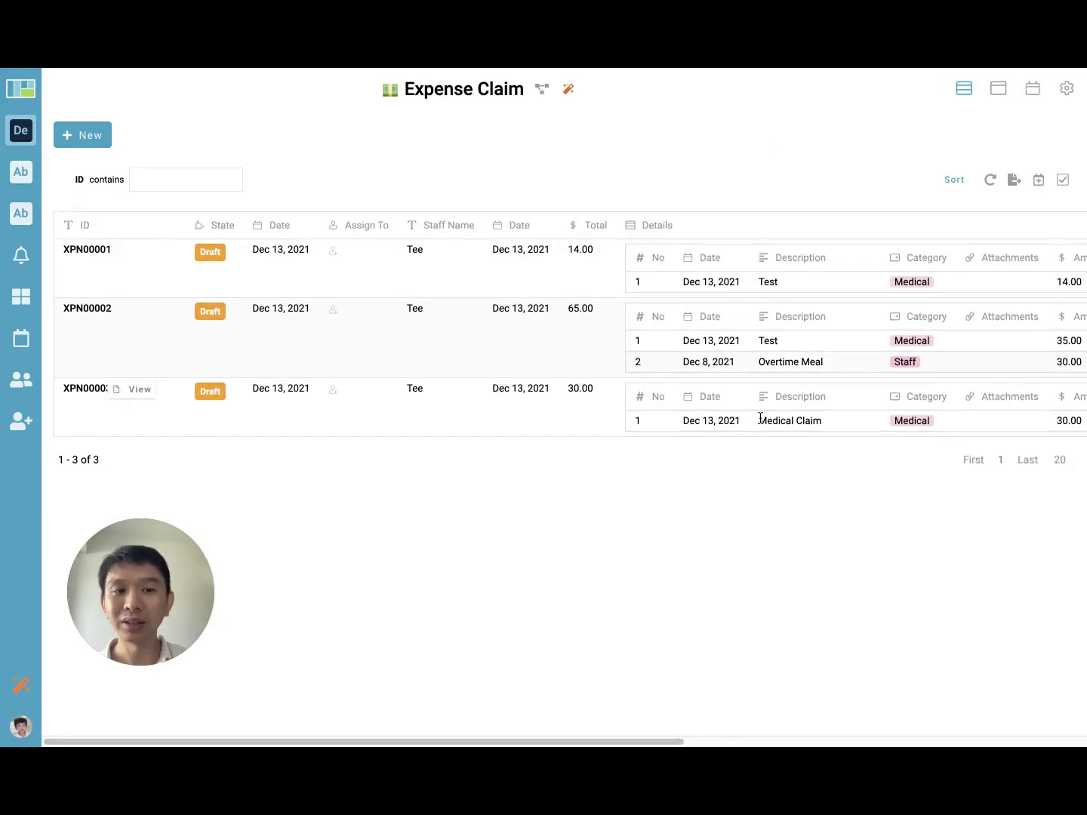
Step: Submit draft claim XPN00001 after reviewing its details, and check which activities it offers
{"action": "left_click", "coordinate": [170, 280]}
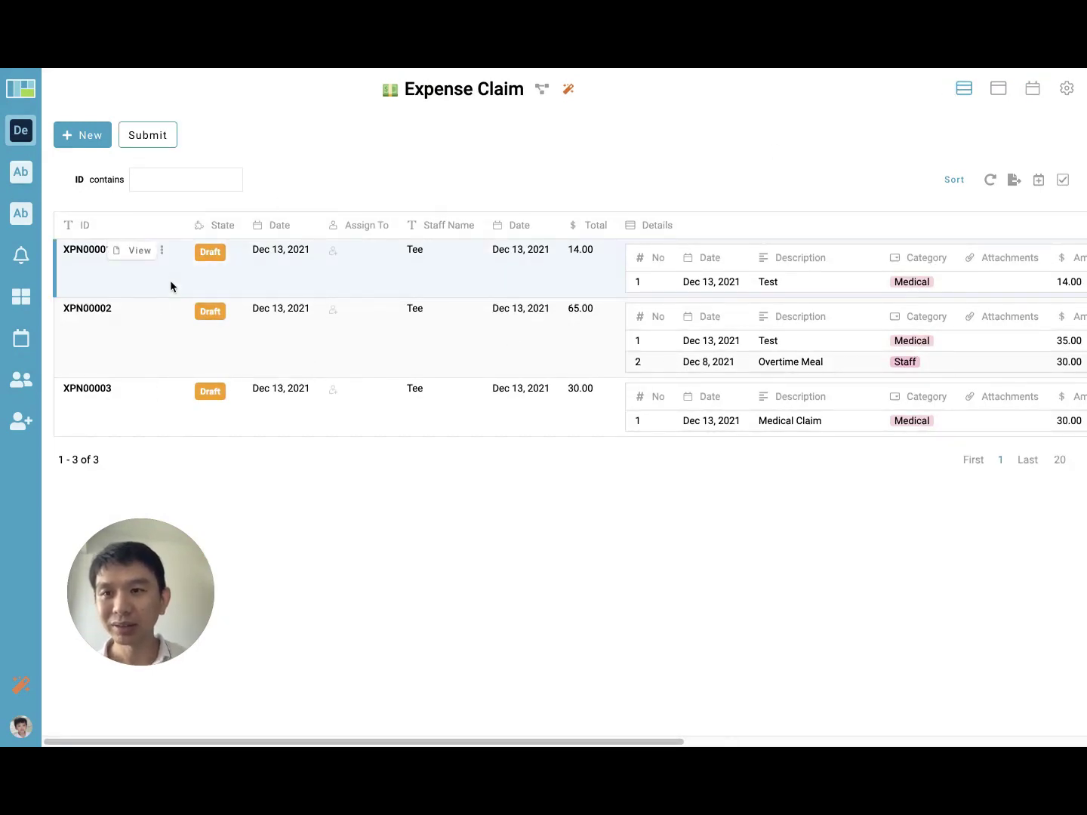
{"action": "left_click", "coordinate": [152, 136]}
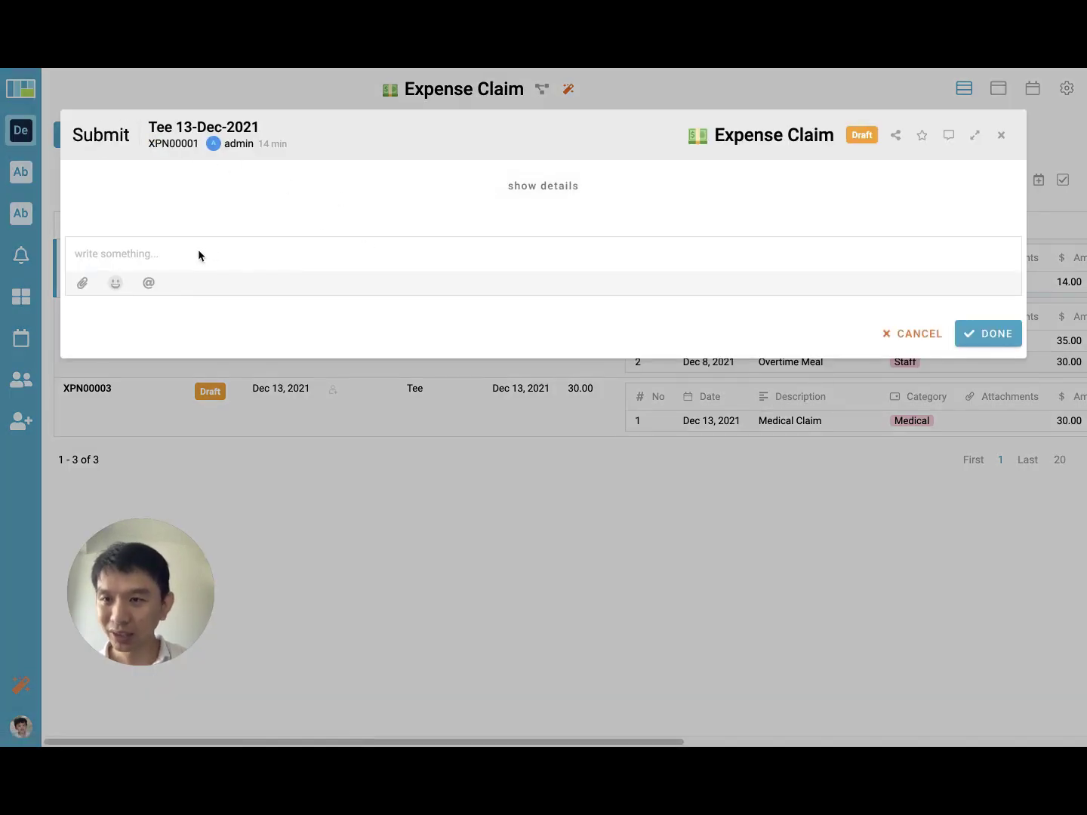
{"action": "left_click", "coordinate": [544, 191]}
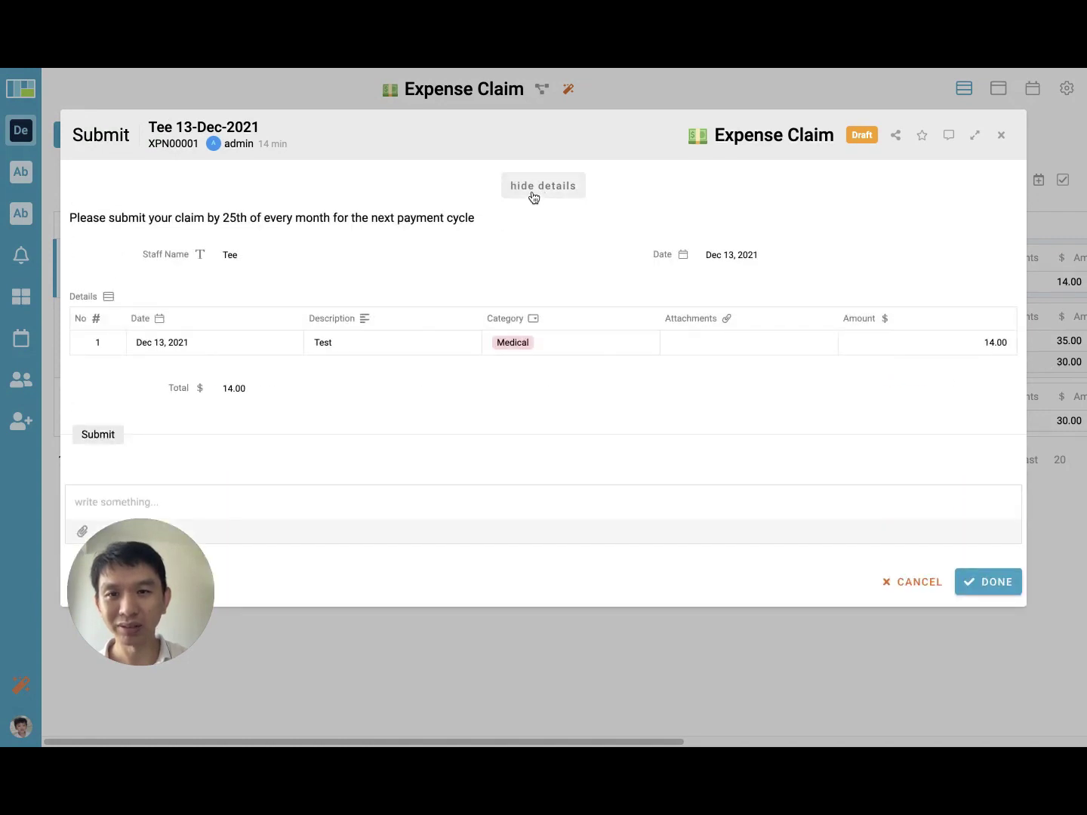
{"action": "left_click", "coordinate": [533, 195]}
{"action": "left_click", "coordinate": [986, 335]}
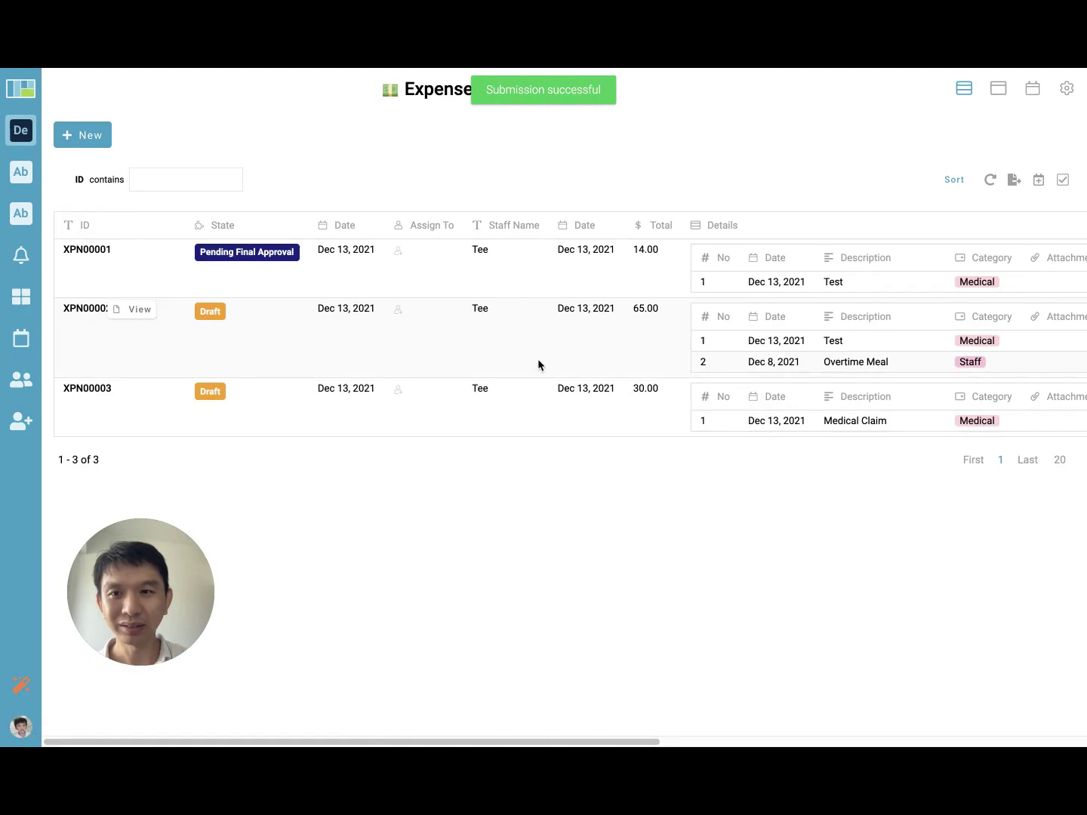
{"action": "left_click", "coordinate": [301, 283]}
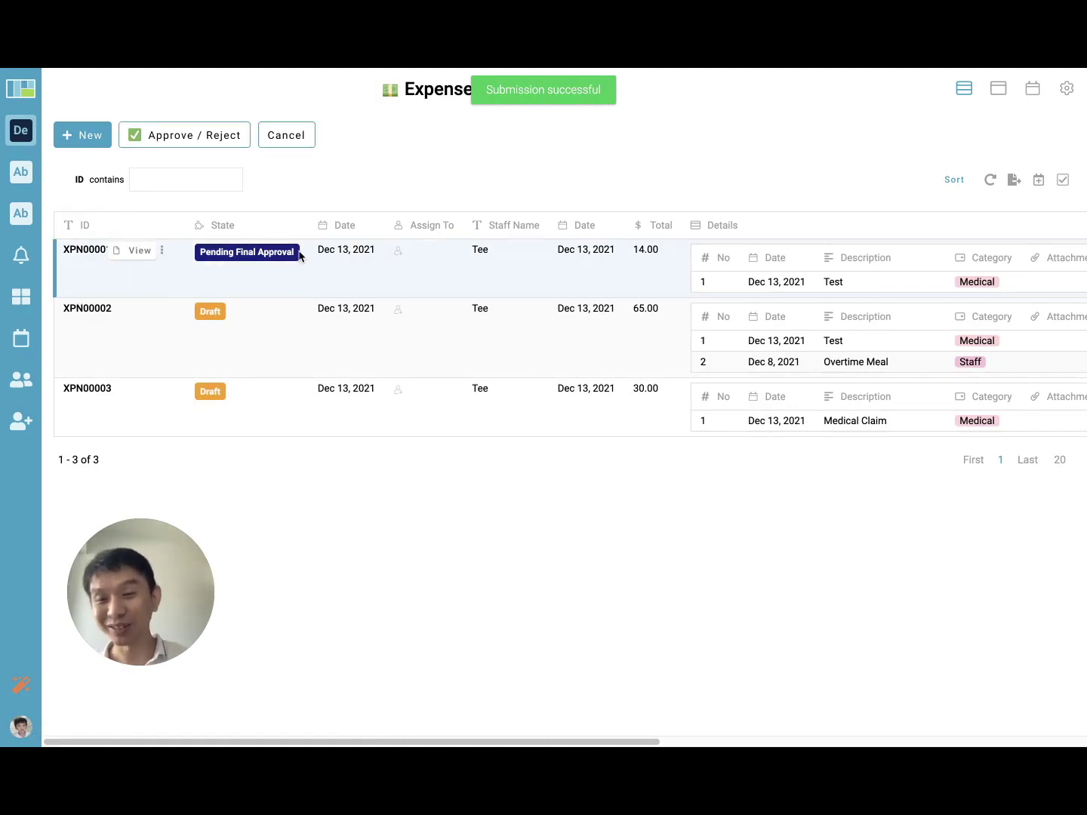
Step: Start a new expense claim with the staff name and add a first detail row dated Dec 10, 2021
{"action": "left_click", "coordinate": [79, 142]}
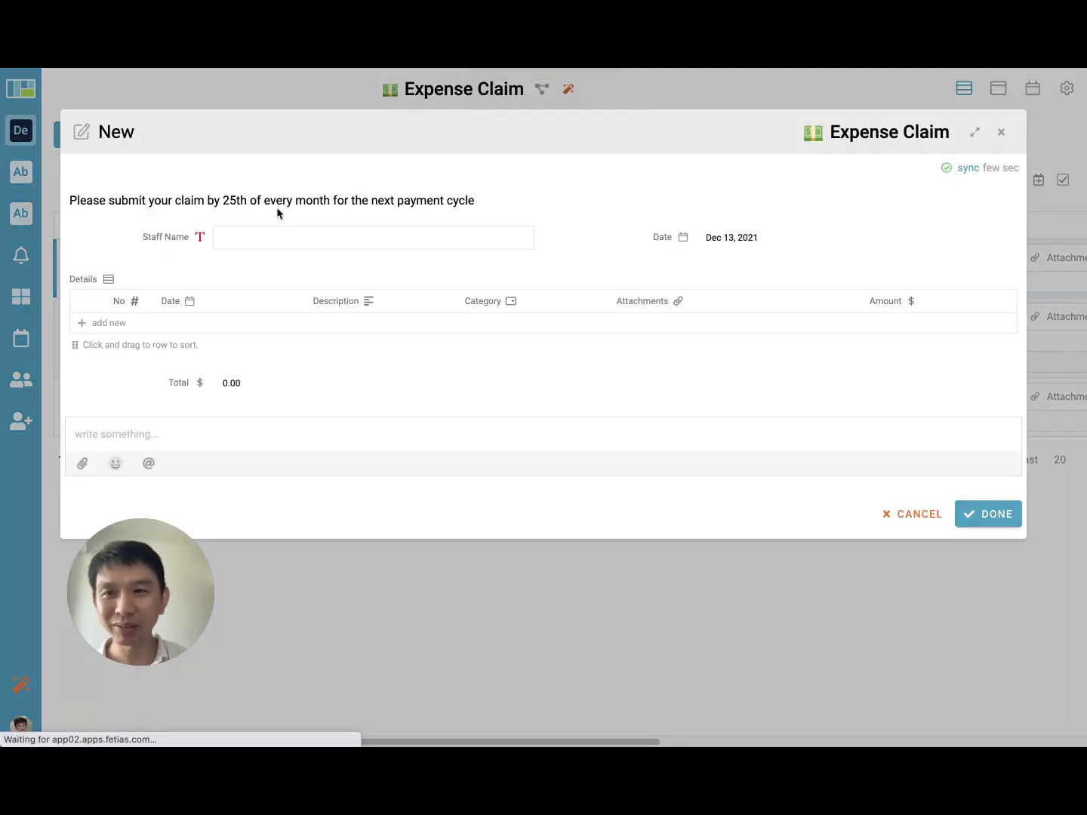
{"action": "left_click", "coordinate": [276, 238]}
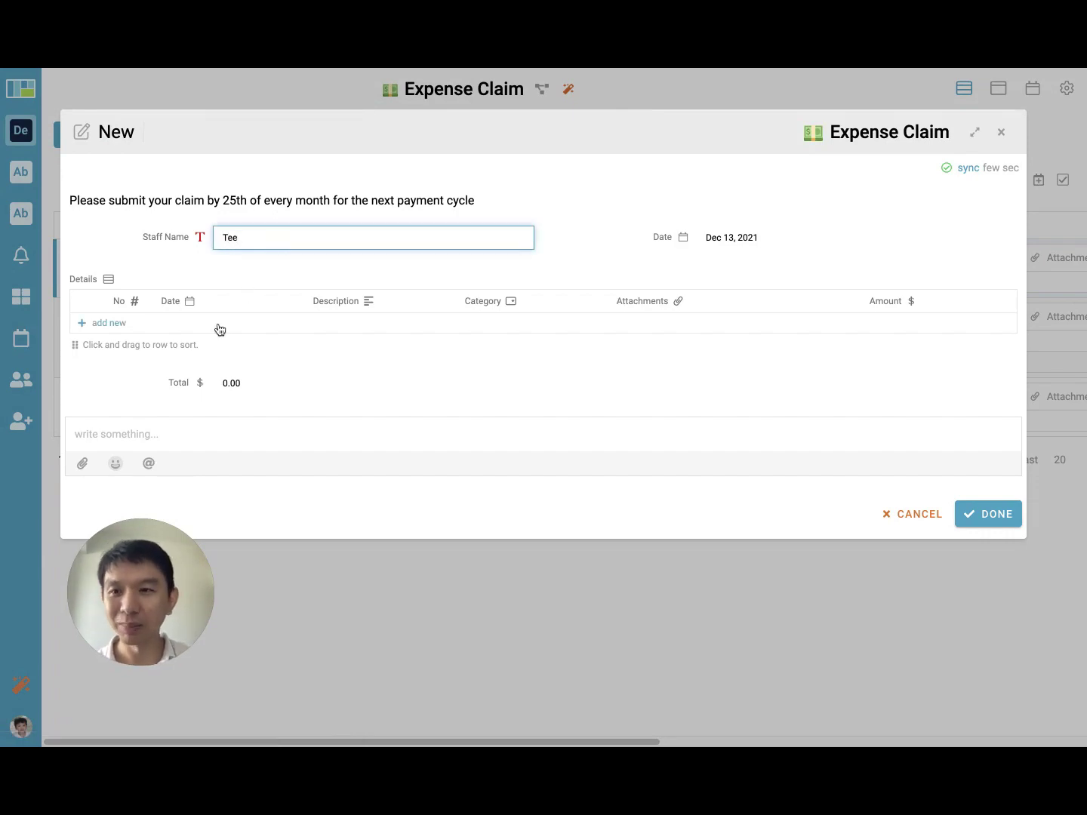
{"action": "left_click", "coordinate": [219, 330]}
{"action": "left_click", "coordinate": [252, 327]}
{"action": "left_click", "coordinate": [576, 286]}
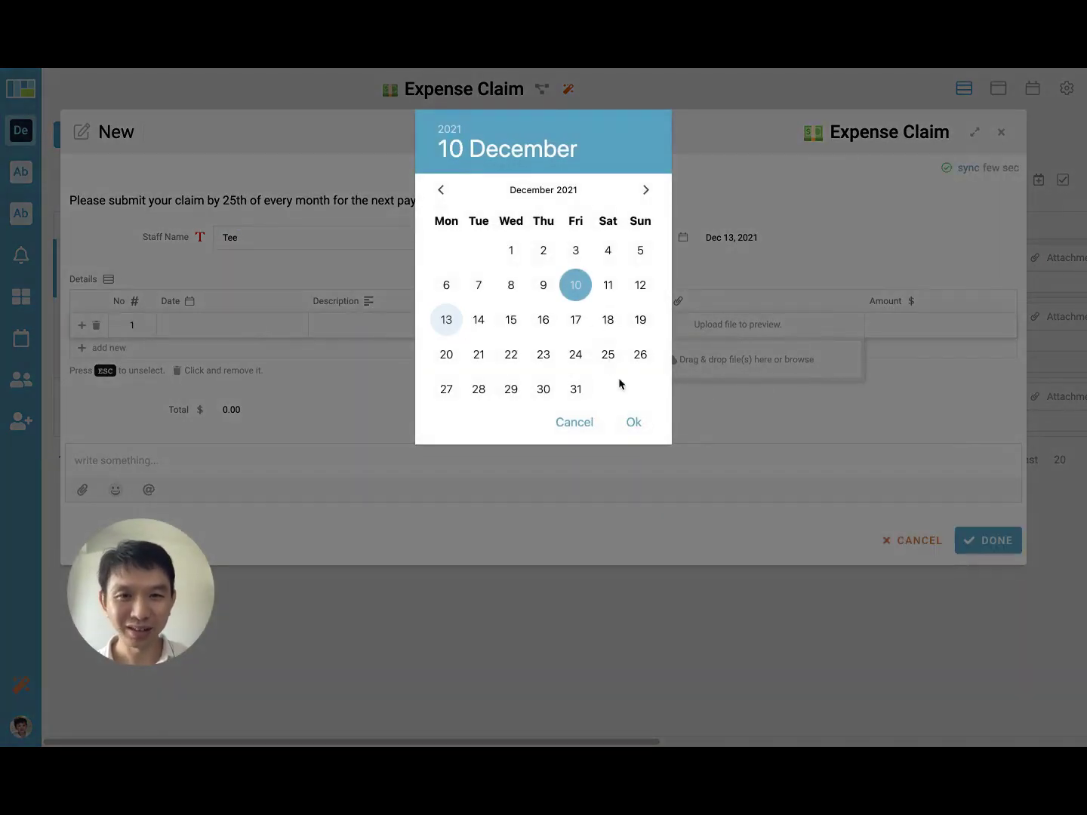
{"action": "left_click", "coordinate": [622, 422]}
Step: Complete the first detail row with description Purchase Of Printer, category Office and amount 2,500
{"action": "left_click", "coordinate": [426, 327]}
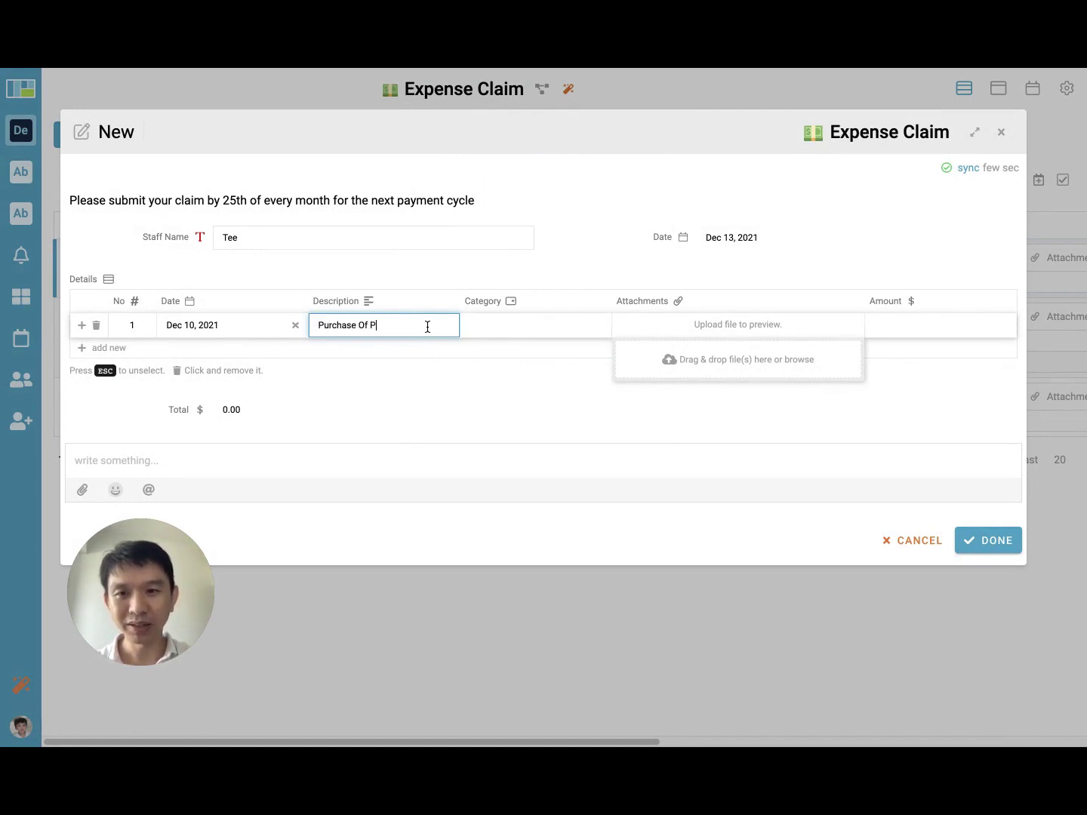
{"action": "type", "text": "Purchase Of Printer"}
{"action": "left_click", "coordinate": [520, 333]}
{"action": "left_click", "coordinate": [527, 388]}
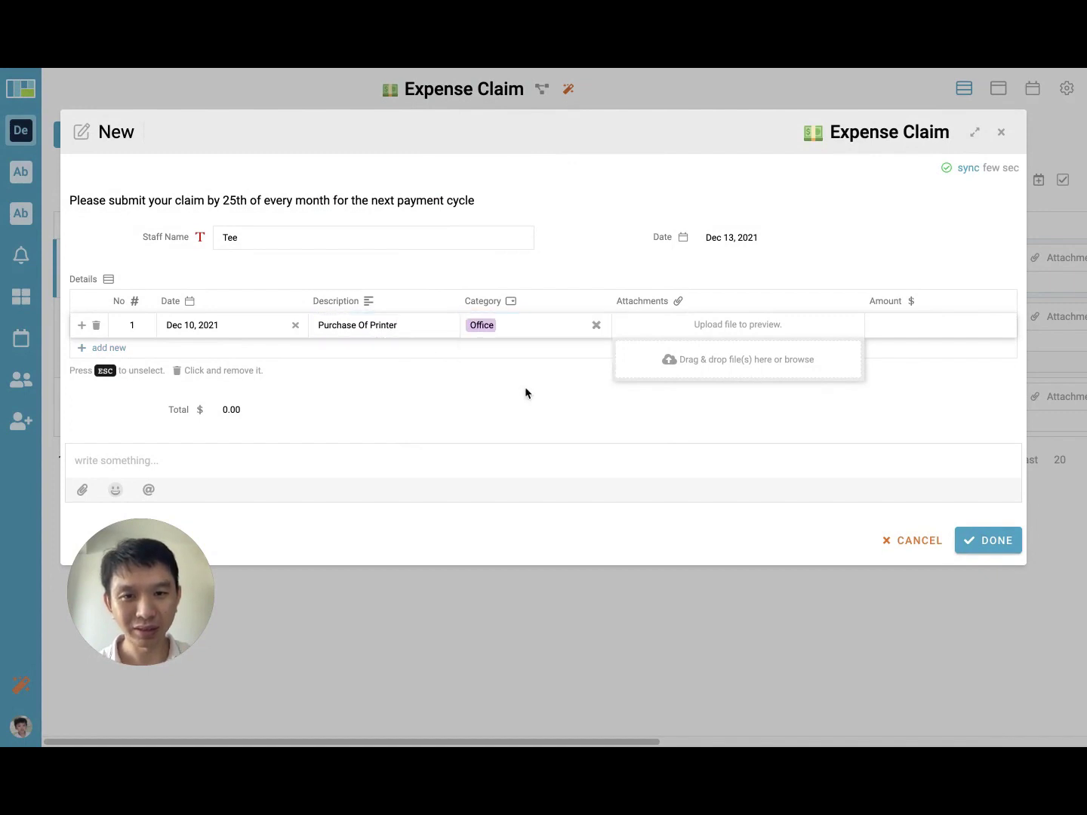
{"action": "left_click", "coordinate": [948, 327]}
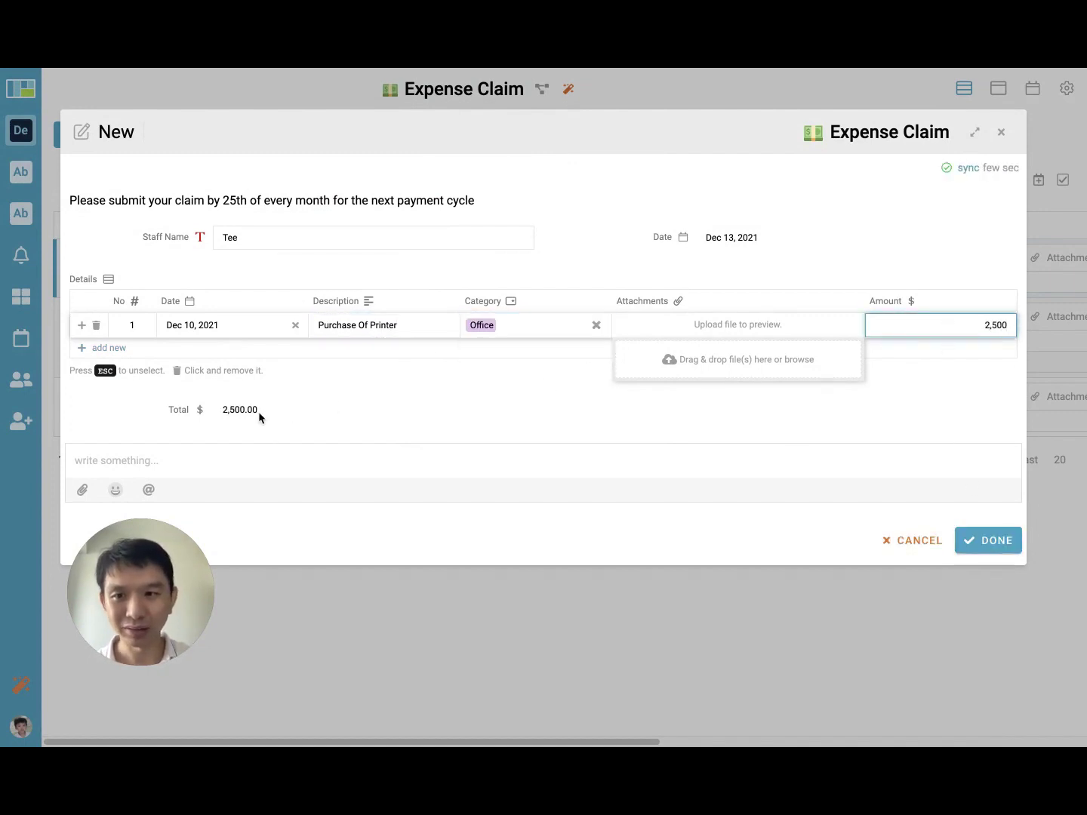
Step: Add a second detail row dated Dec 10, 2021 for Toner, category Office, amount 100, and save the new claim
{"action": "left_click", "coordinate": [249, 351]}
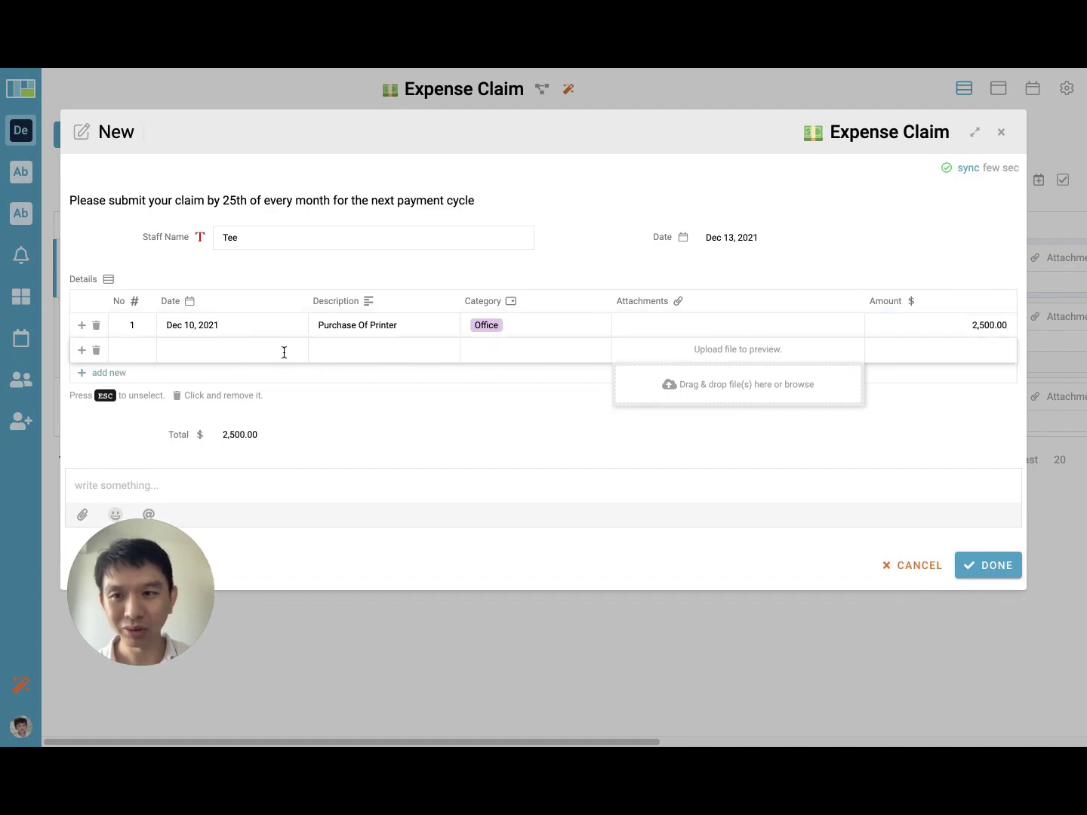
{"action": "left_click", "coordinate": [368, 351]}
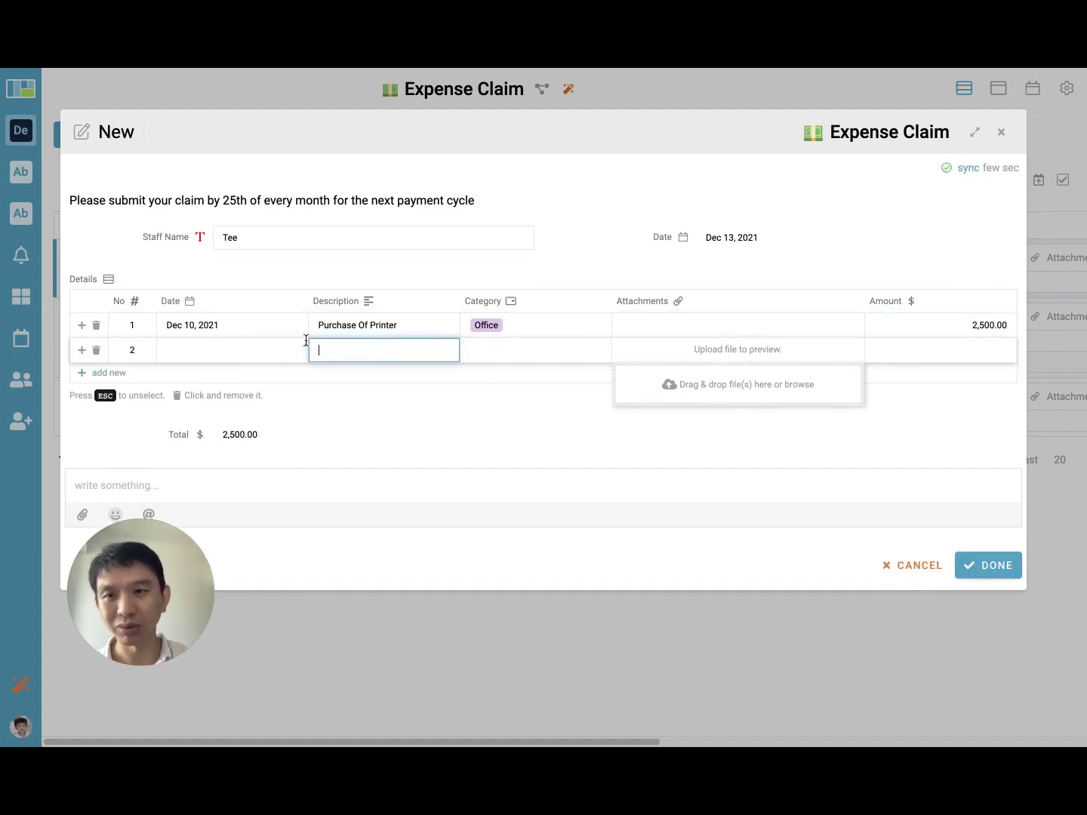
{"action": "left_click", "coordinate": [200, 349]}
{"action": "left_click", "coordinate": [574, 285]}
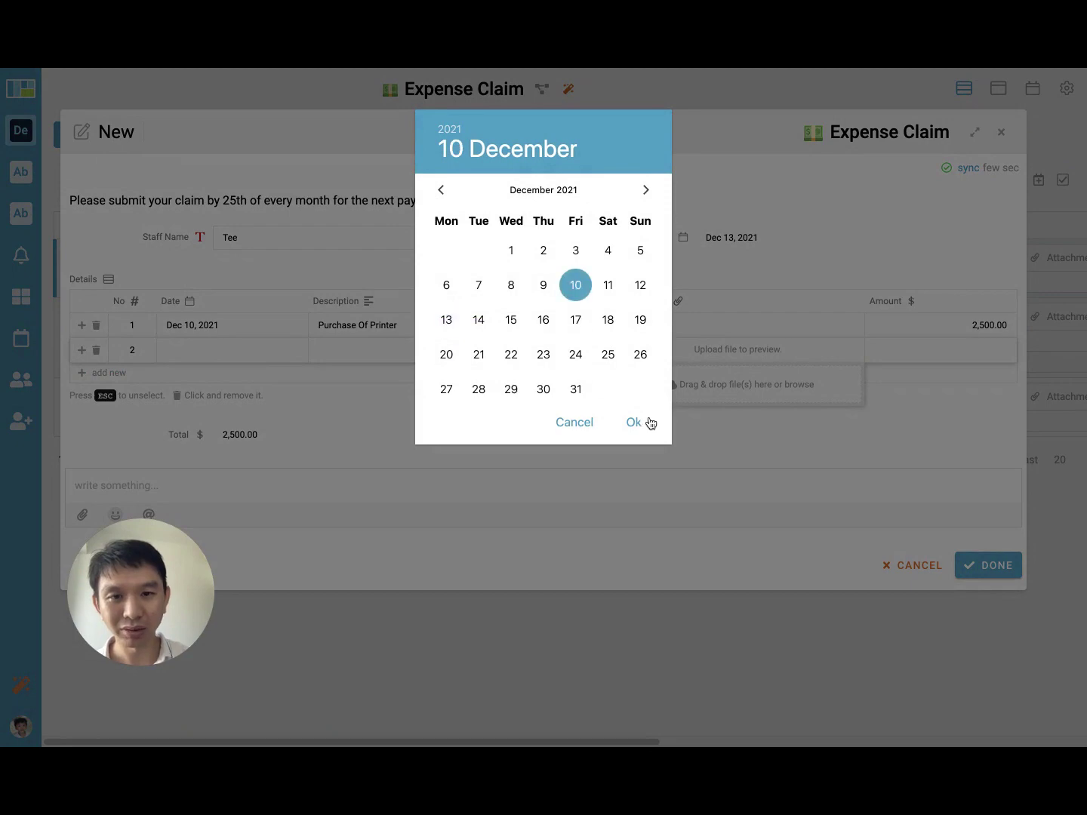
{"action": "left_click", "coordinate": [633, 422]}
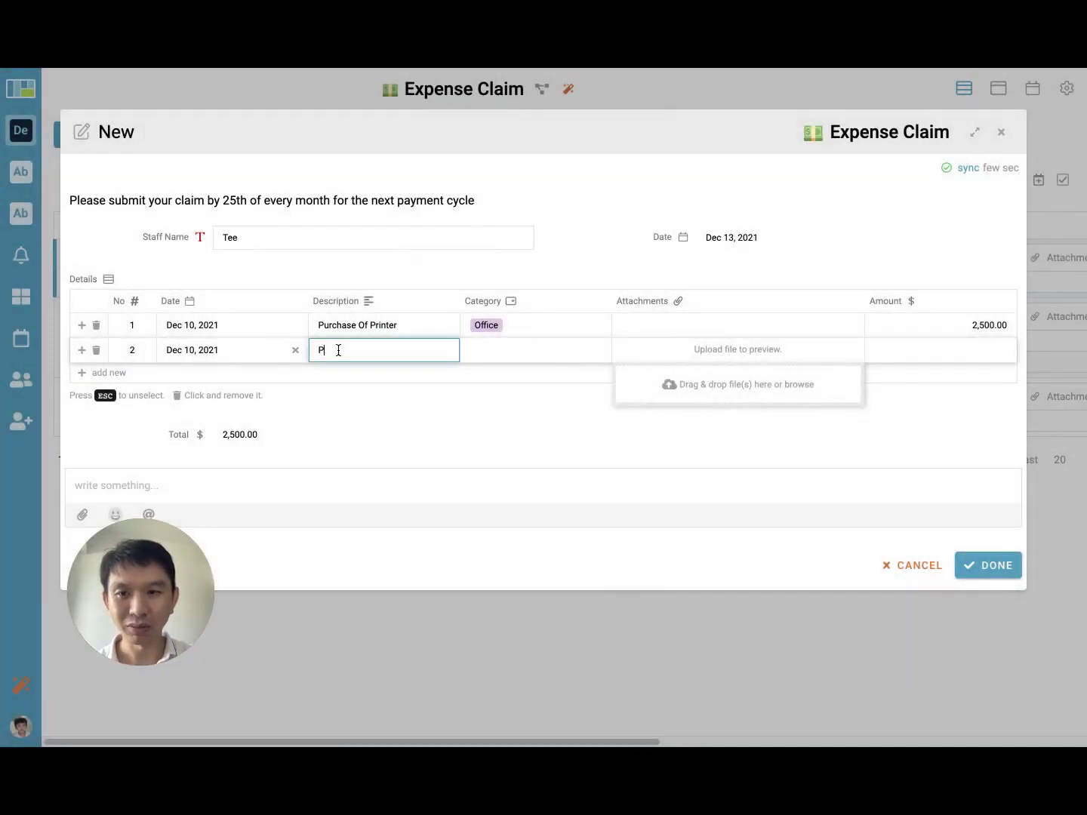
{"action": "left_click", "coordinate": [499, 360]}
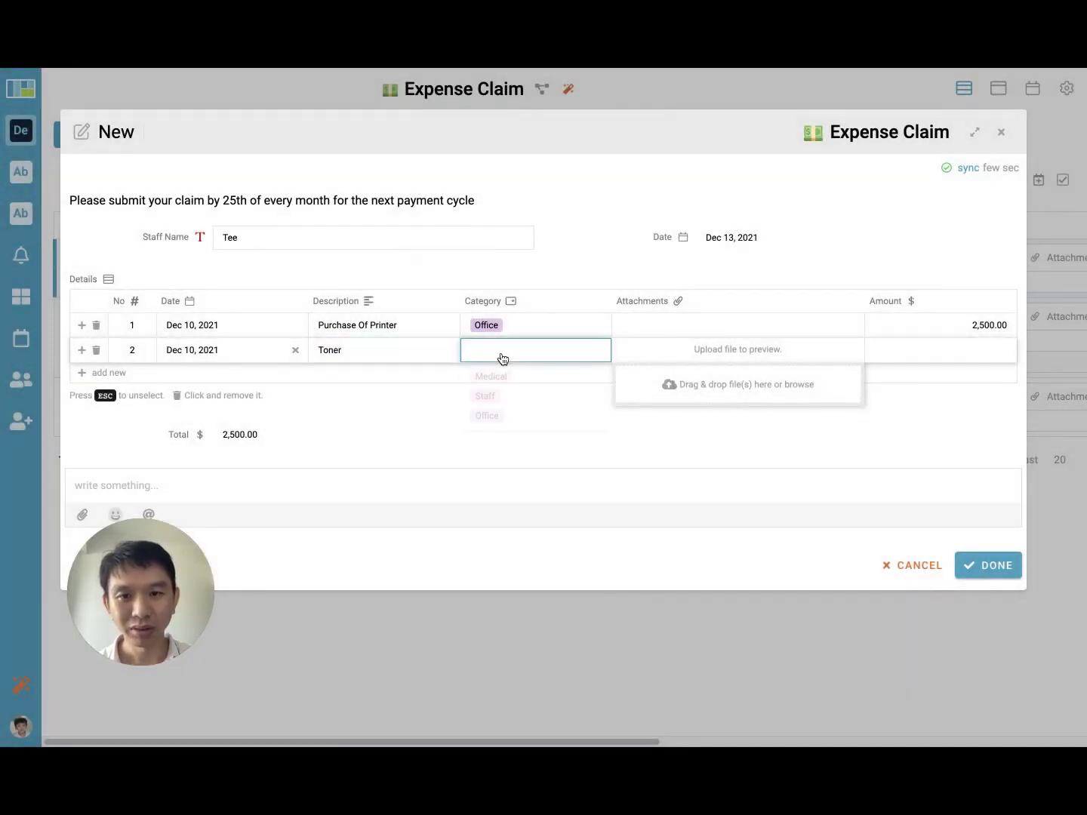
{"action": "left_click", "coordinate": [495, 413]}
{"action": "left_click", "coordinate": [967, 348]}
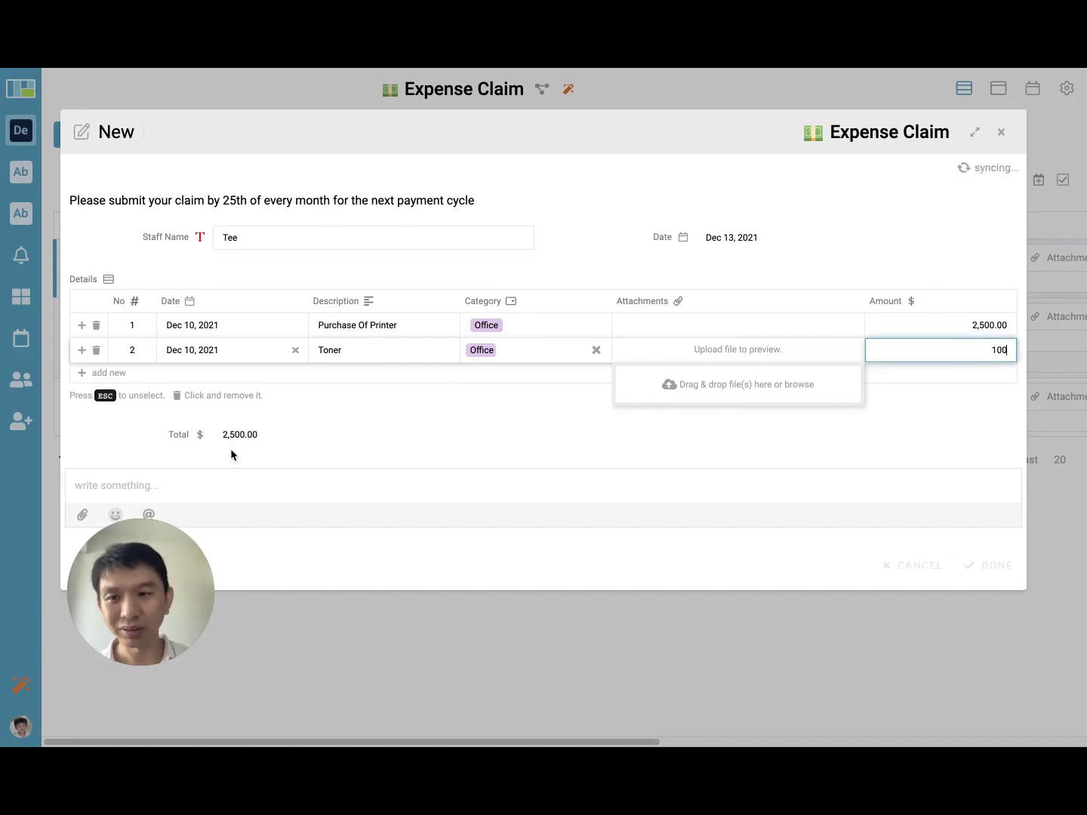
{"action": "left_click", "coordinate": [982, 566]}
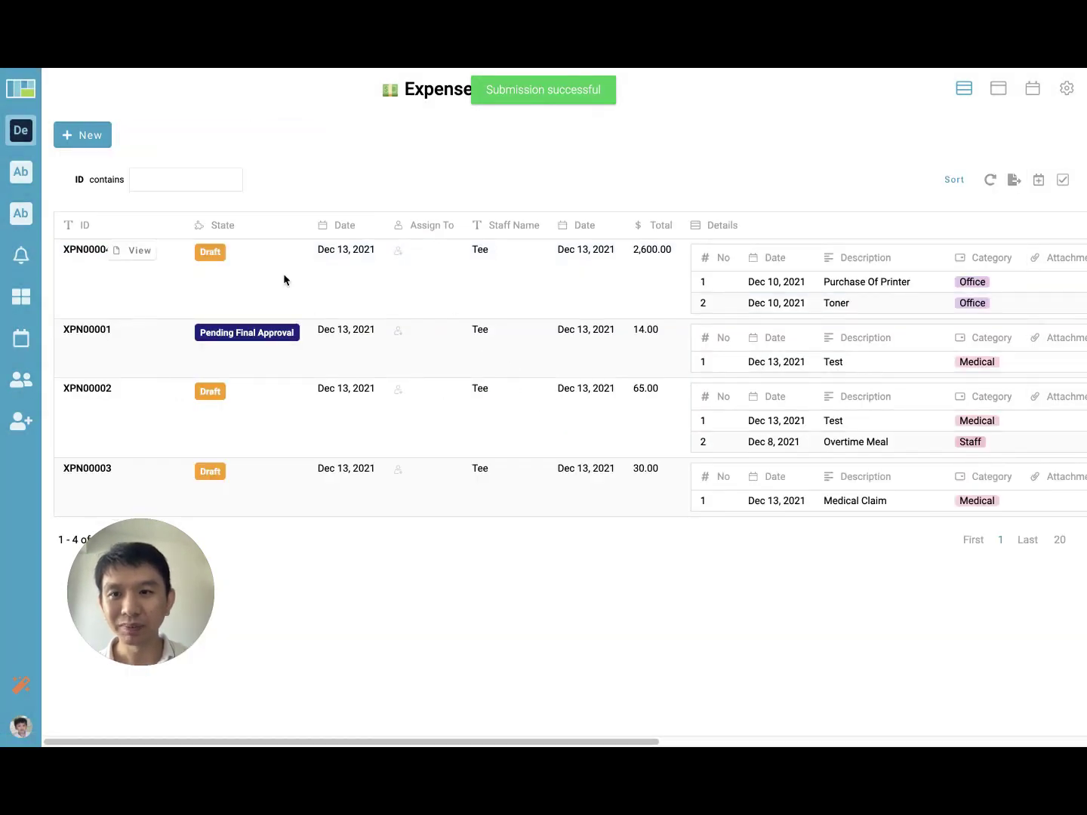
Step: Submit the new printer and toner claim without a comment
{"action": "left_click", "coordinate": [284, 279]}
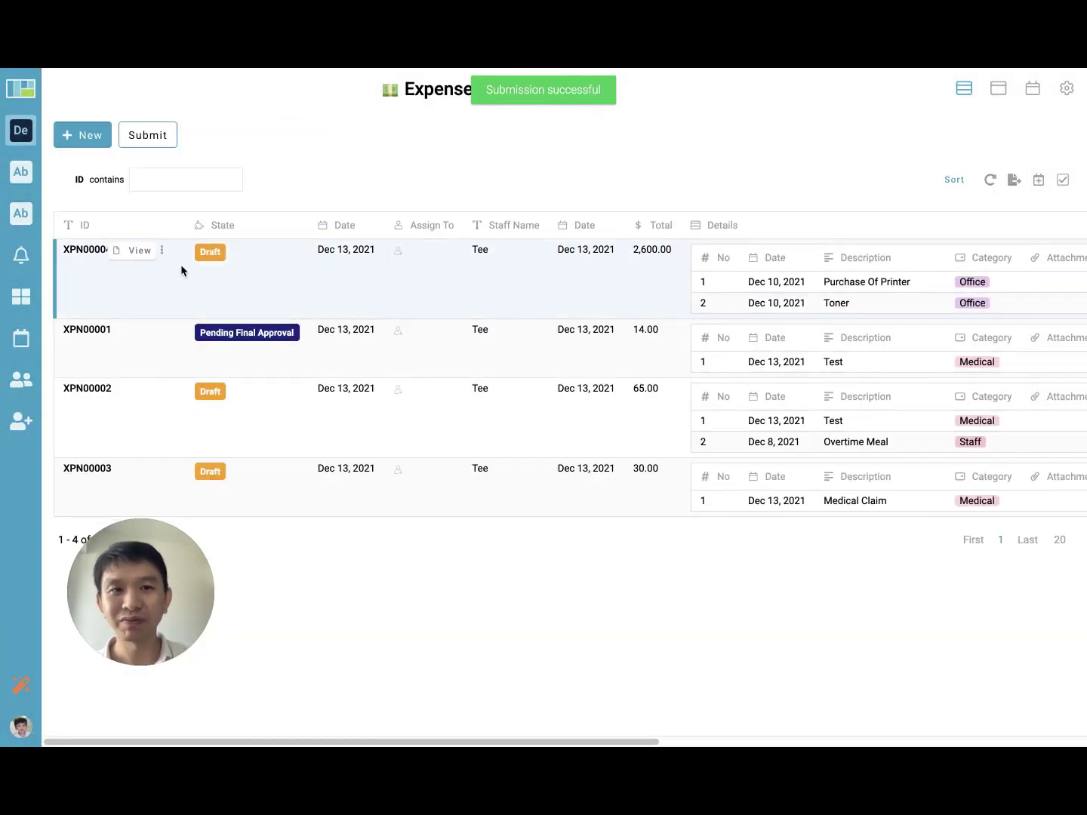
{"action": "left_click", "coordinate": [147, 140]}
{"action": "left_click", "coordinate": [959, 340]}
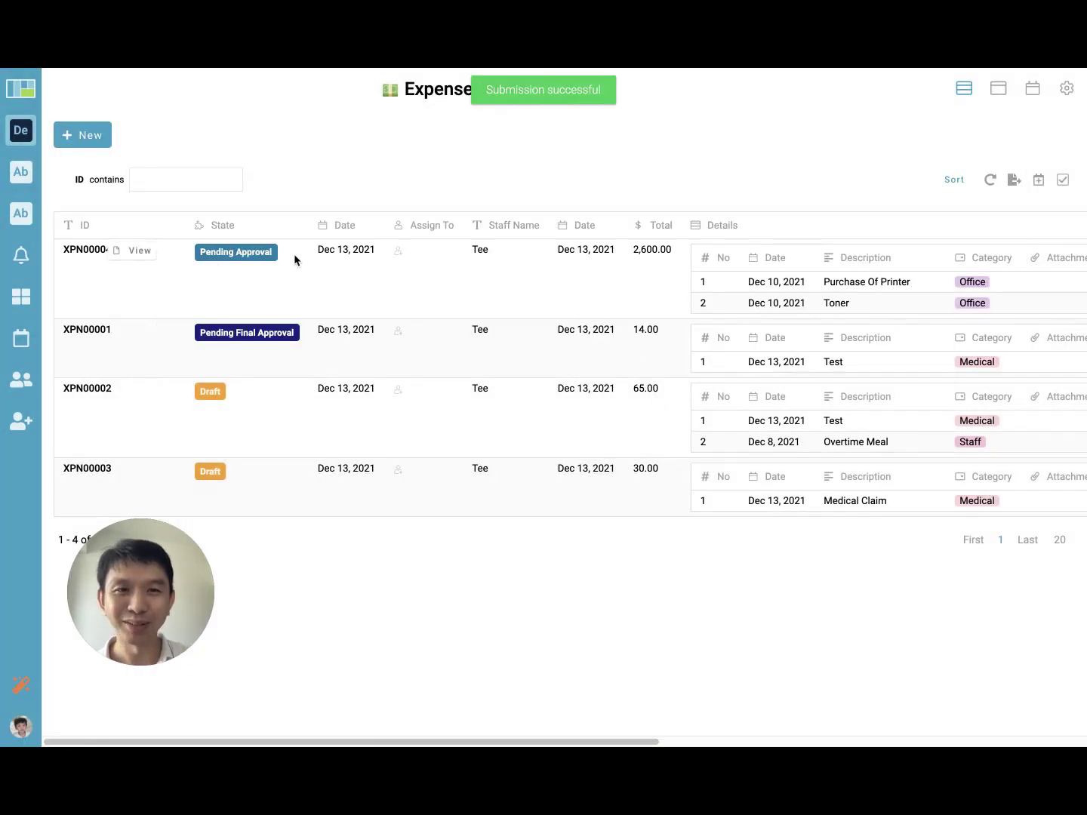
Step: Compare the activities offered for the submitted claims XPN00004 and XPN00001
{"action": "left_click", "coordinate": [383, 294]}
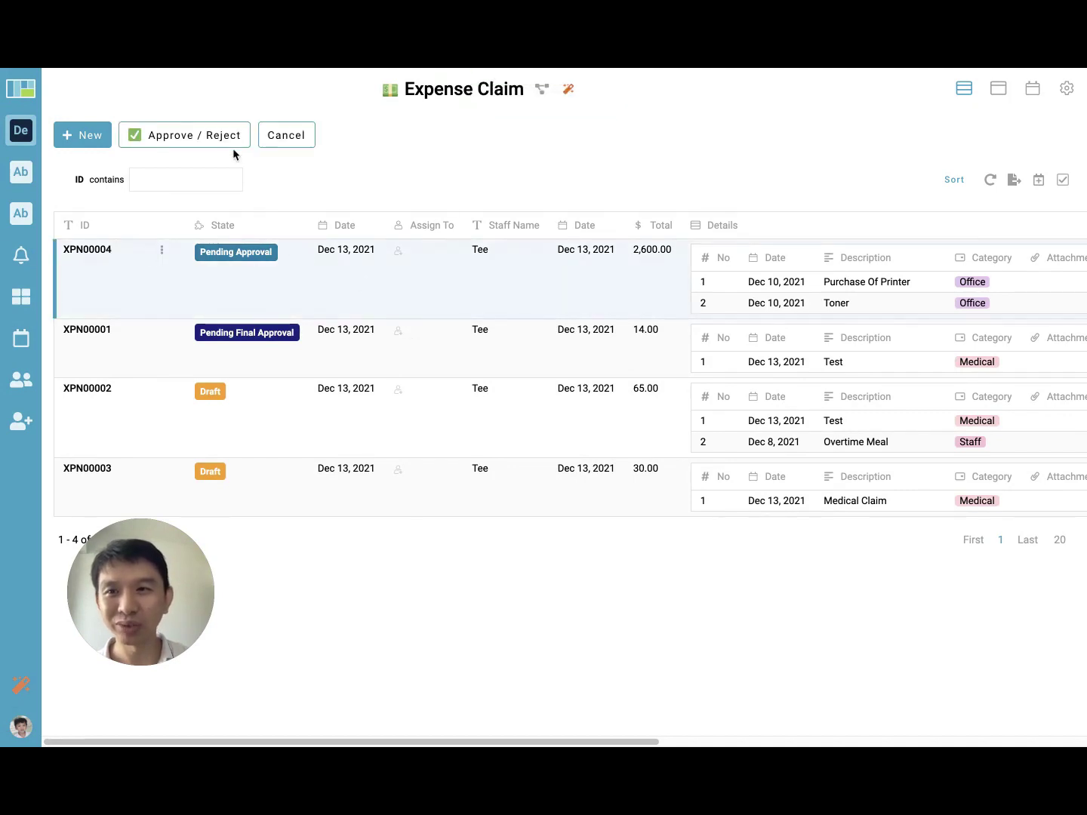
{"action": "left_click", "coordinate": [454, 359]}
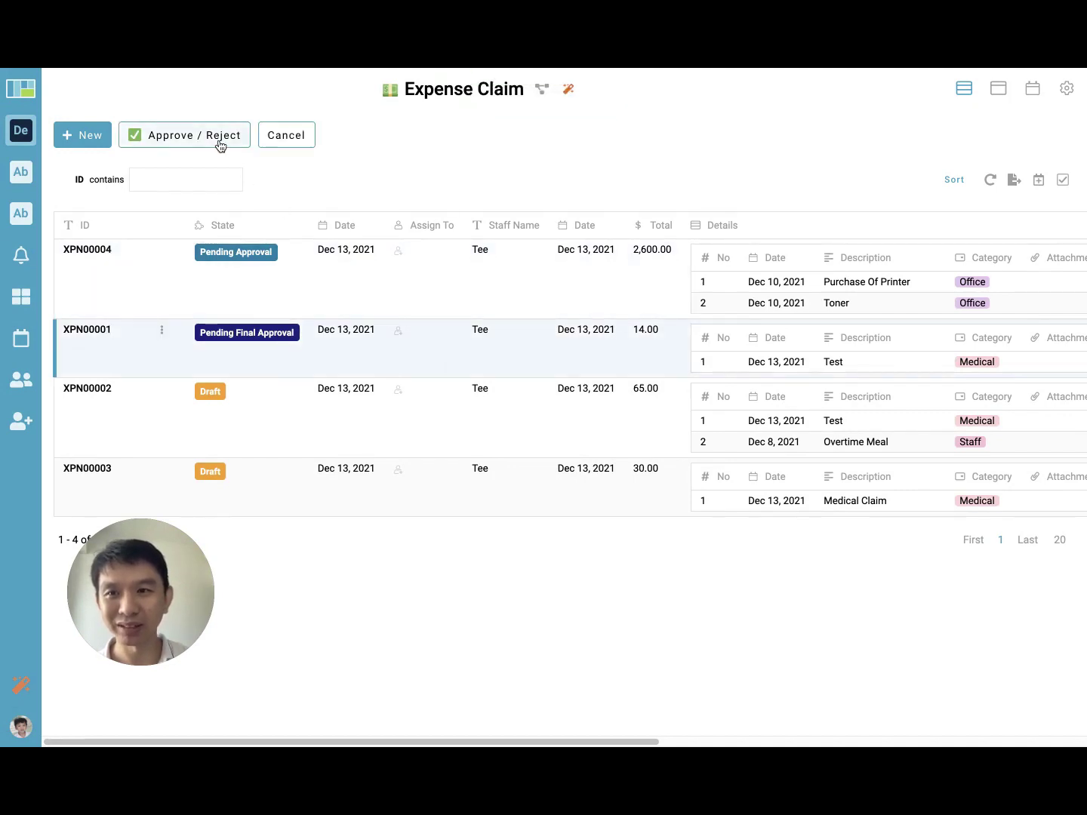
{"action": "left_click", "coordinate": [332, 282]}
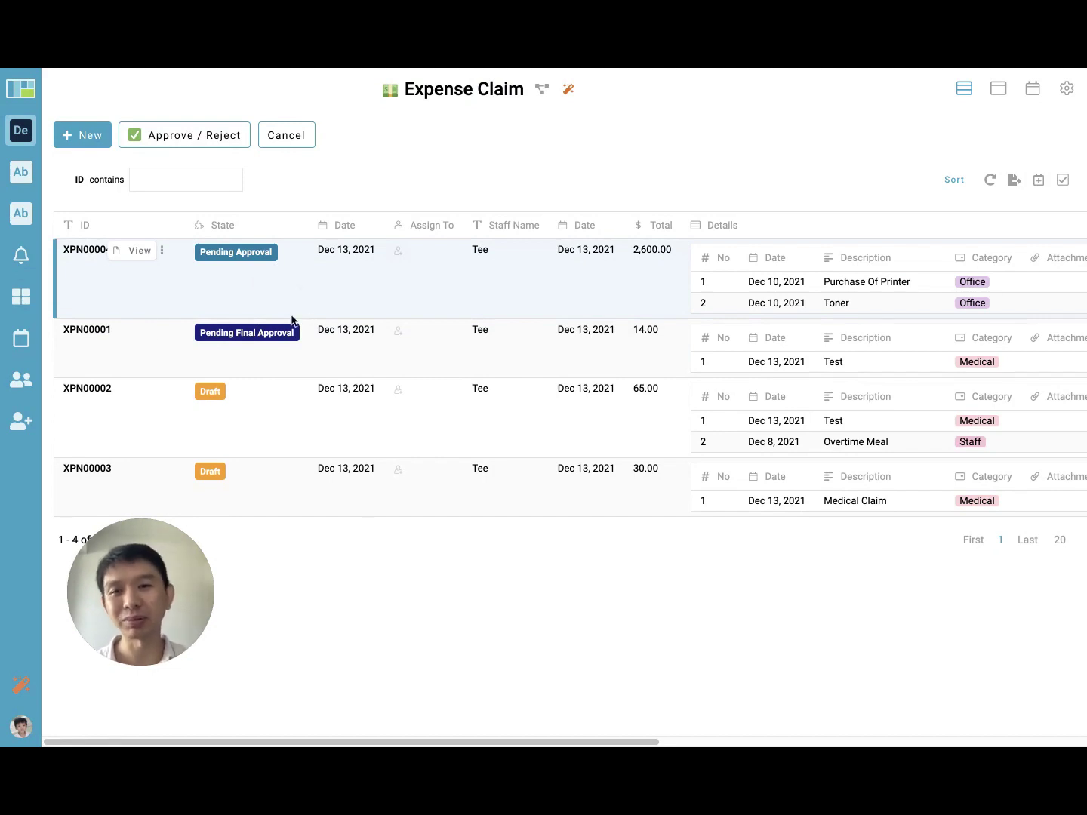
{"action": "left_click", "coordinate": [278, 370]}
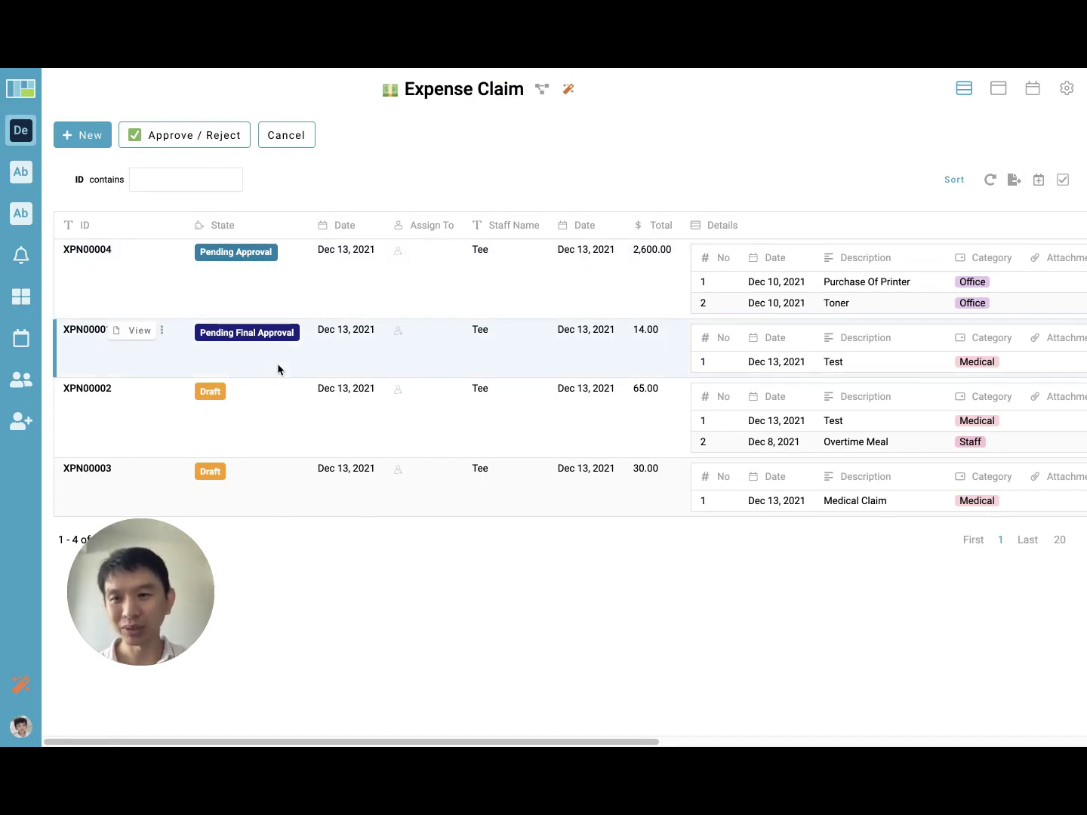
Step: Open Approve / Reject for XPN00001, and examine that activity's form design with its Approved and Rejected Reason fields in Studio
{"action": "left_click", "coordinate": [185, 141]}
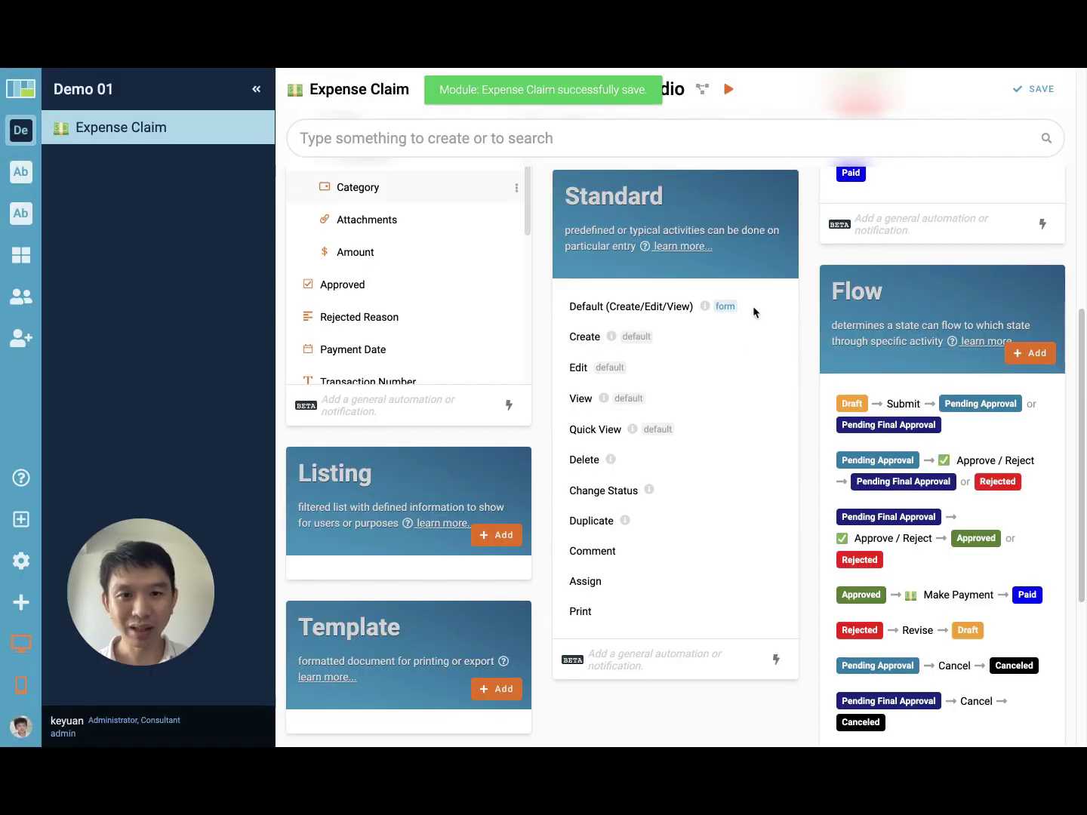
{"action": "scroll", "coordinate": [753, 312], "scroll_direction": "up", "scroll_amount": 8}
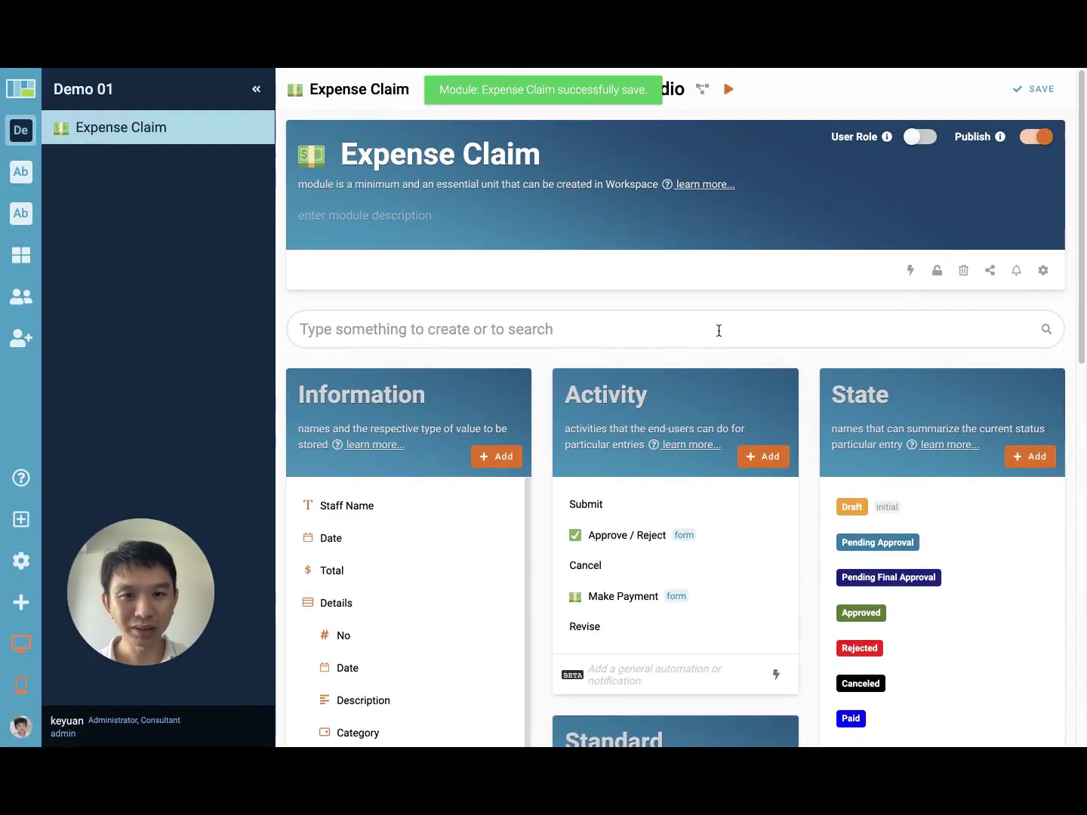
{"action": "scroll", "coordinate": [717, 328], "scroll_direction": "down", "scroll_amount": 1}
{"action": "scroll", "coordinate": [519, 328], "scroll_direction": "down", "scroll_amount": 1}
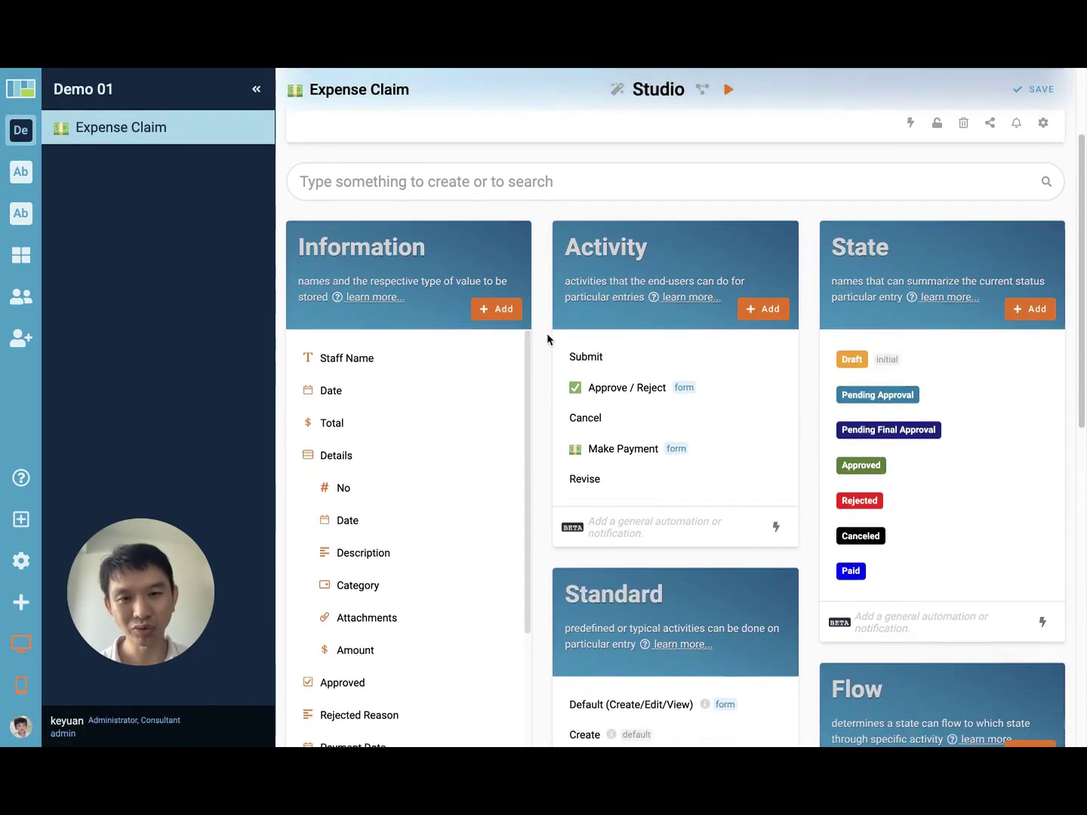
{"action": "left_click", "coordinate": [636, 386]}
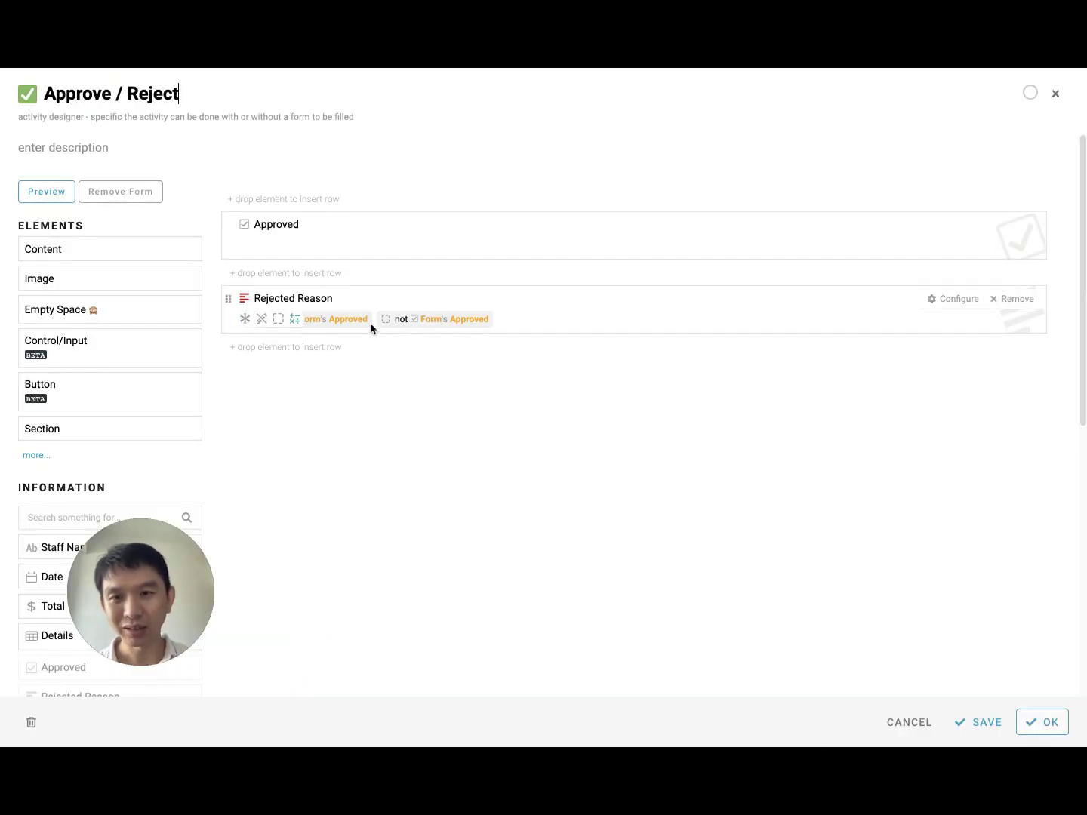
{"action": "left_click", "coordinate": [1054, 94]}
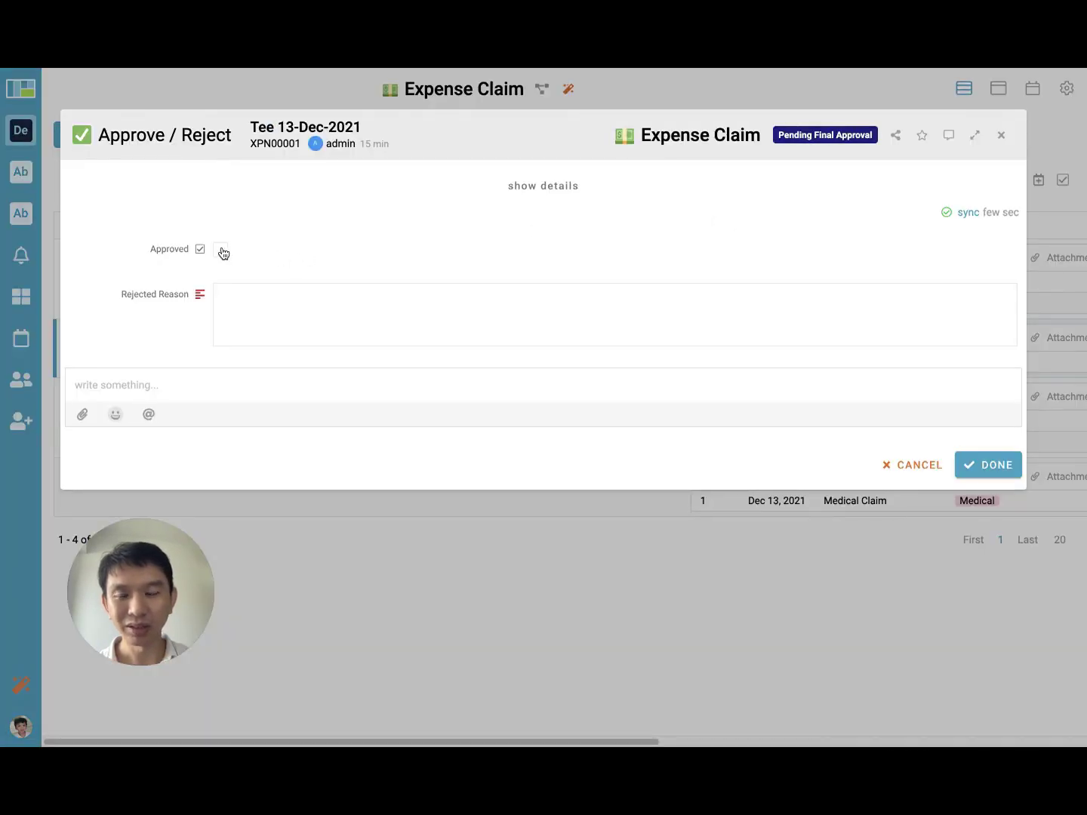
Step: Reject claim XPN00001, leaving Approved unticked and giving the rejected reason "Please furnish the receipt or invoice"
{"action": "left_click", "coordinate": [222, 251]}
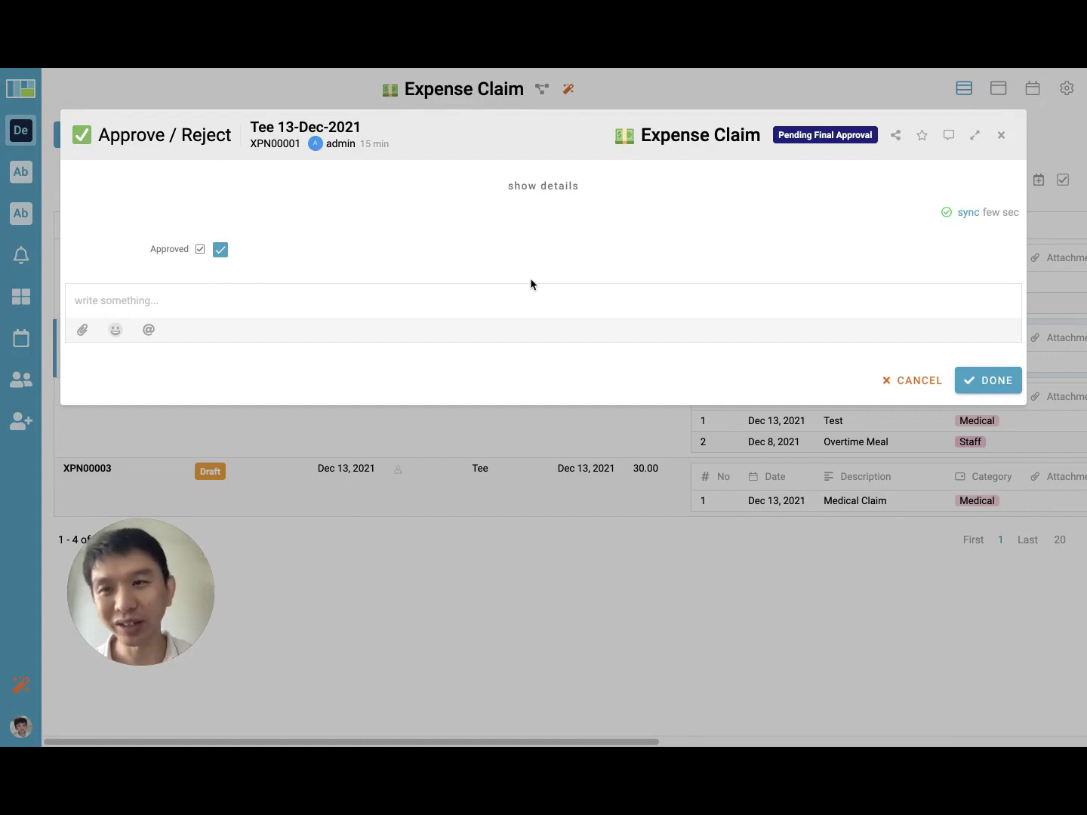
{"action": "left_click", "coordinate": [222, 251]}
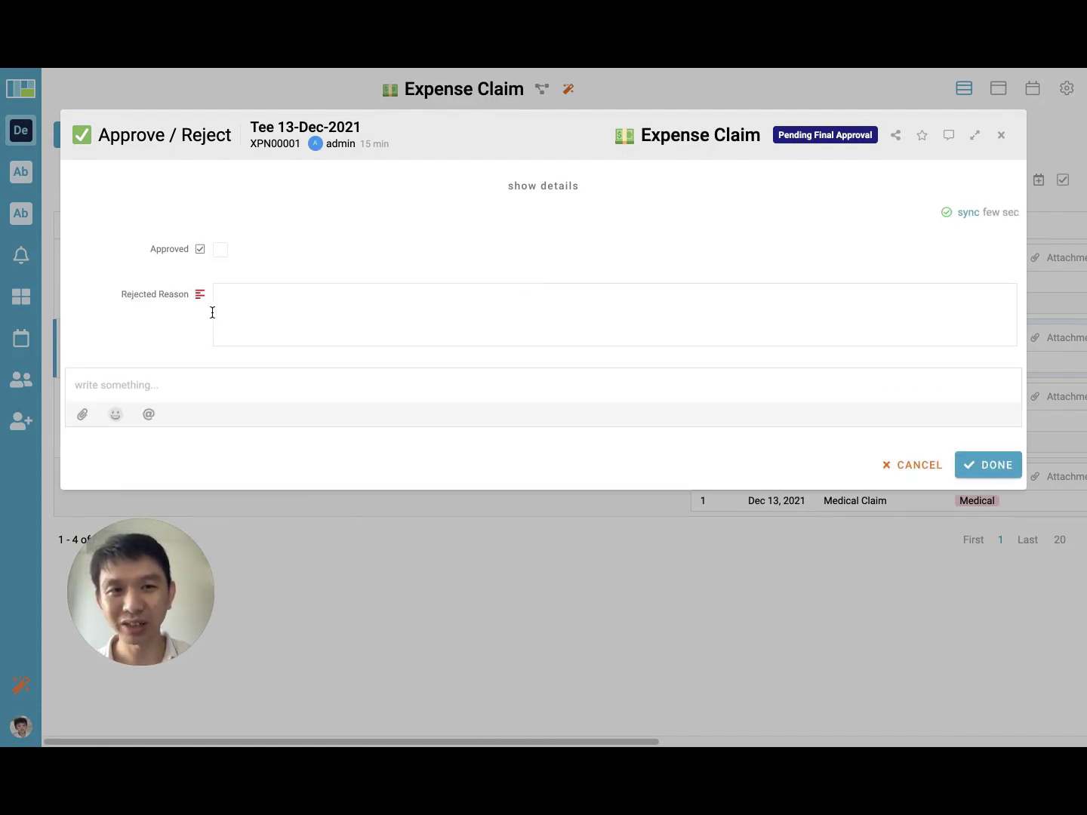
{"action": "left_click", "coordinate": [972, 463]}
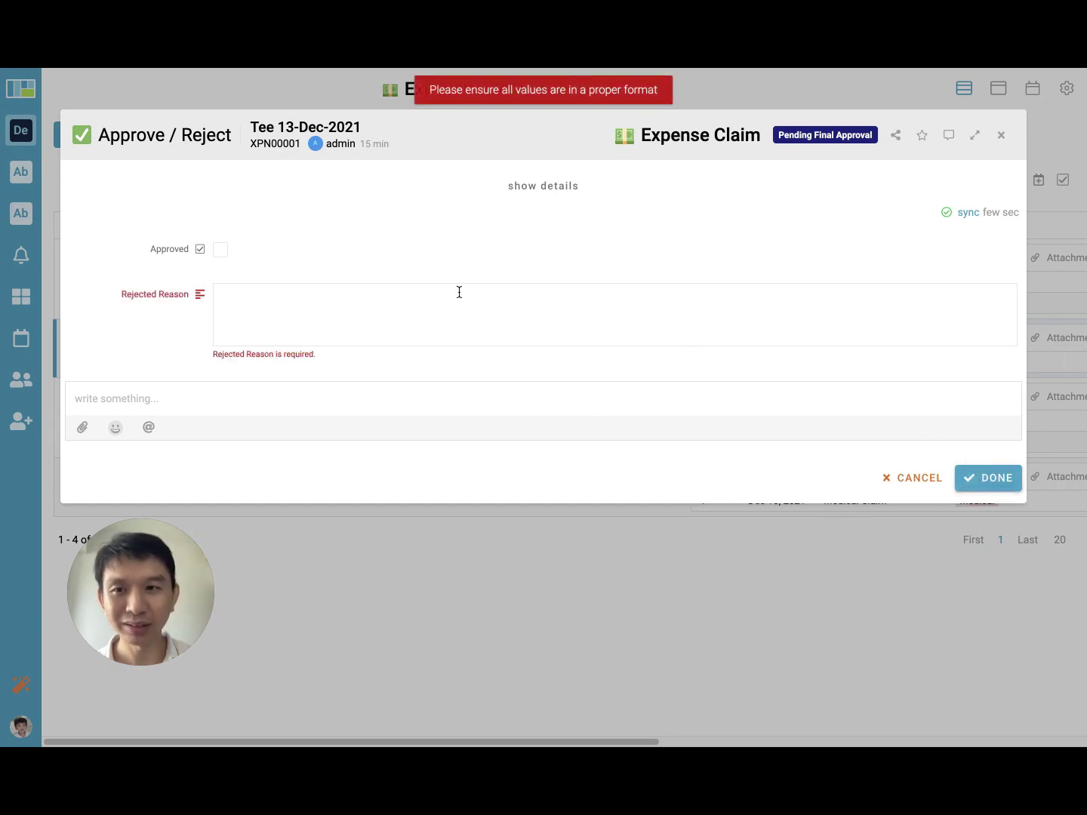
{"action": "left_click", "coordinate": [329, 302]}
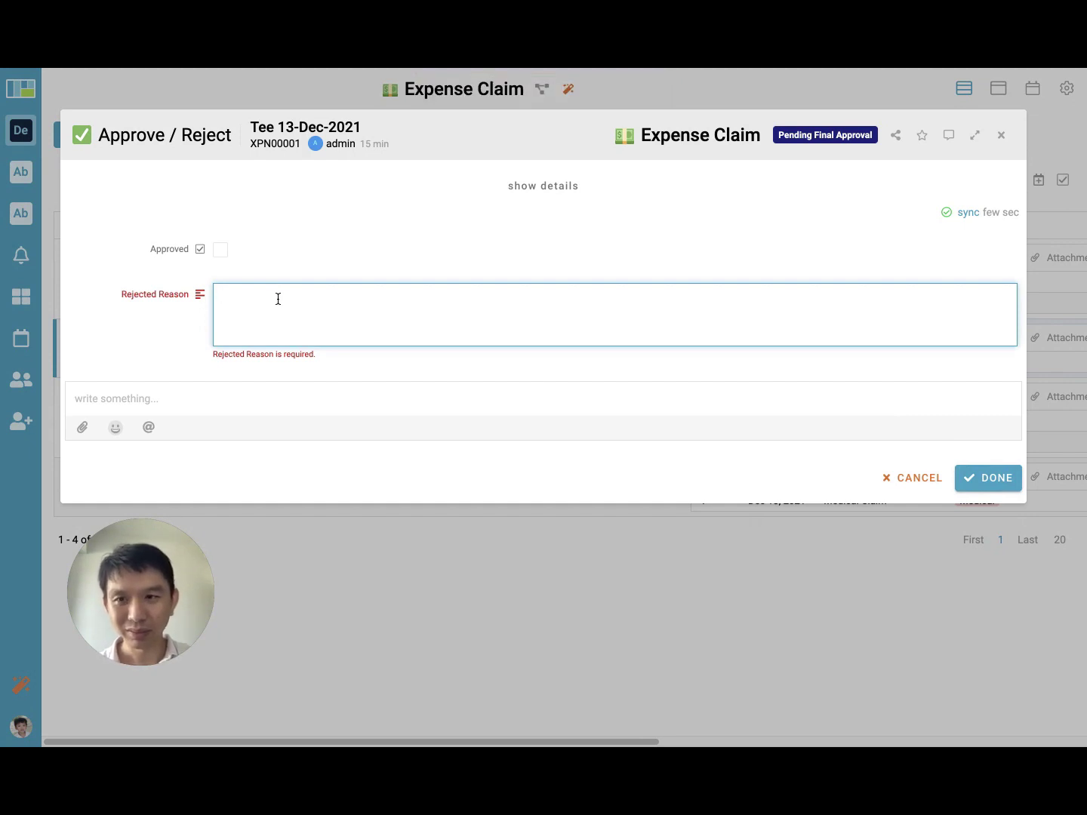
{"action": "type", "text": "Ple"}
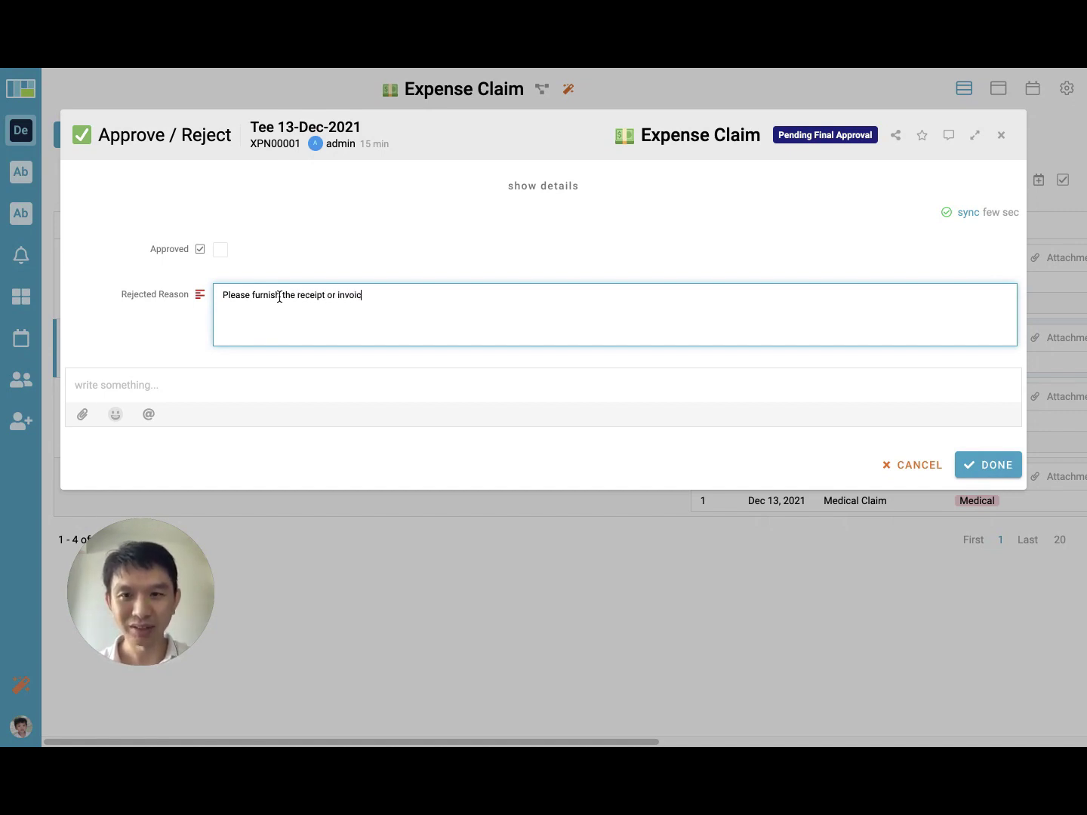
{"action": "left_click", "coordinate": [982, 465]}
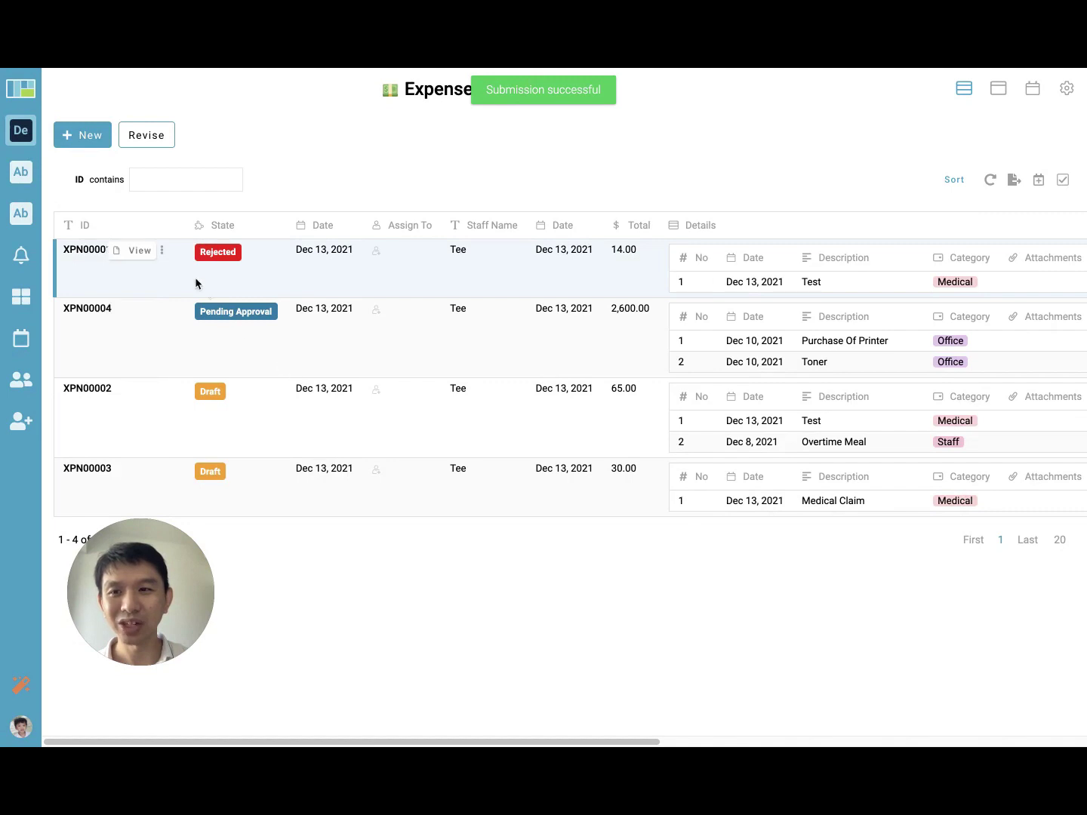
Step: Examine the rejected claim XPN00001 and the Expense Claim workflow diagram's path out of the Rejected state
{"action": "left_click", "coordinate": [137, 251]}
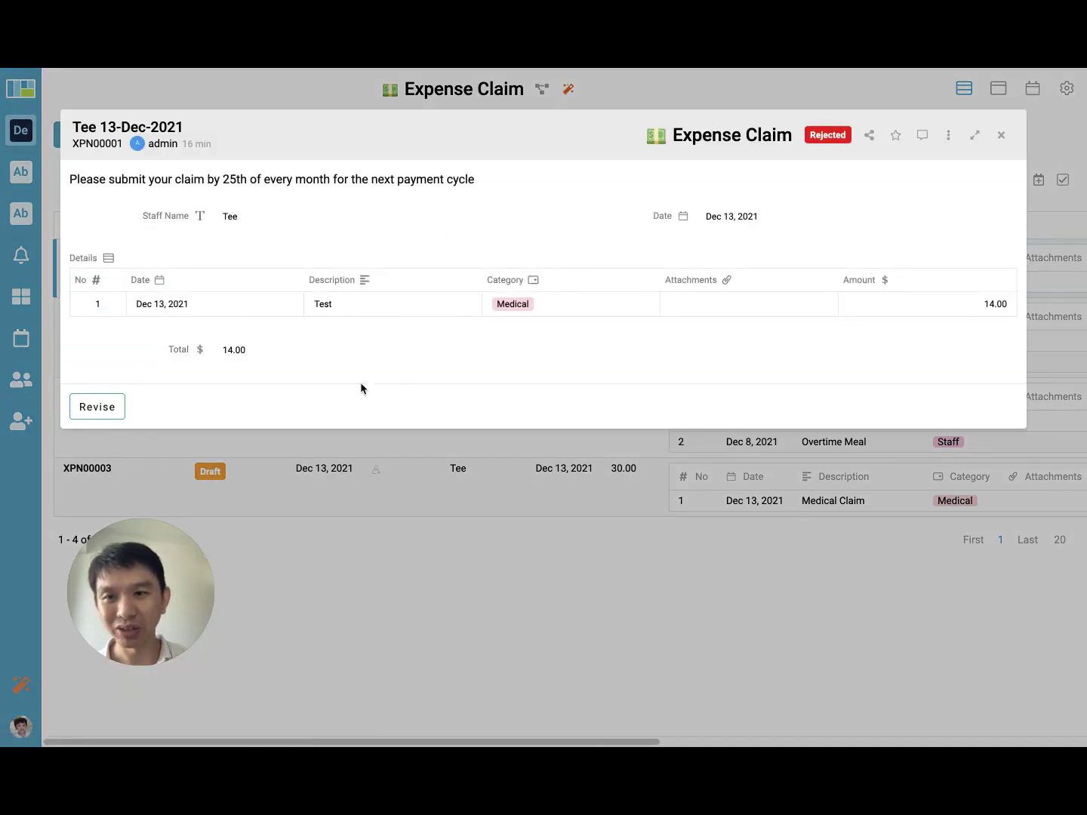
{"action": "left_click", "coordinate": [299, 504]}
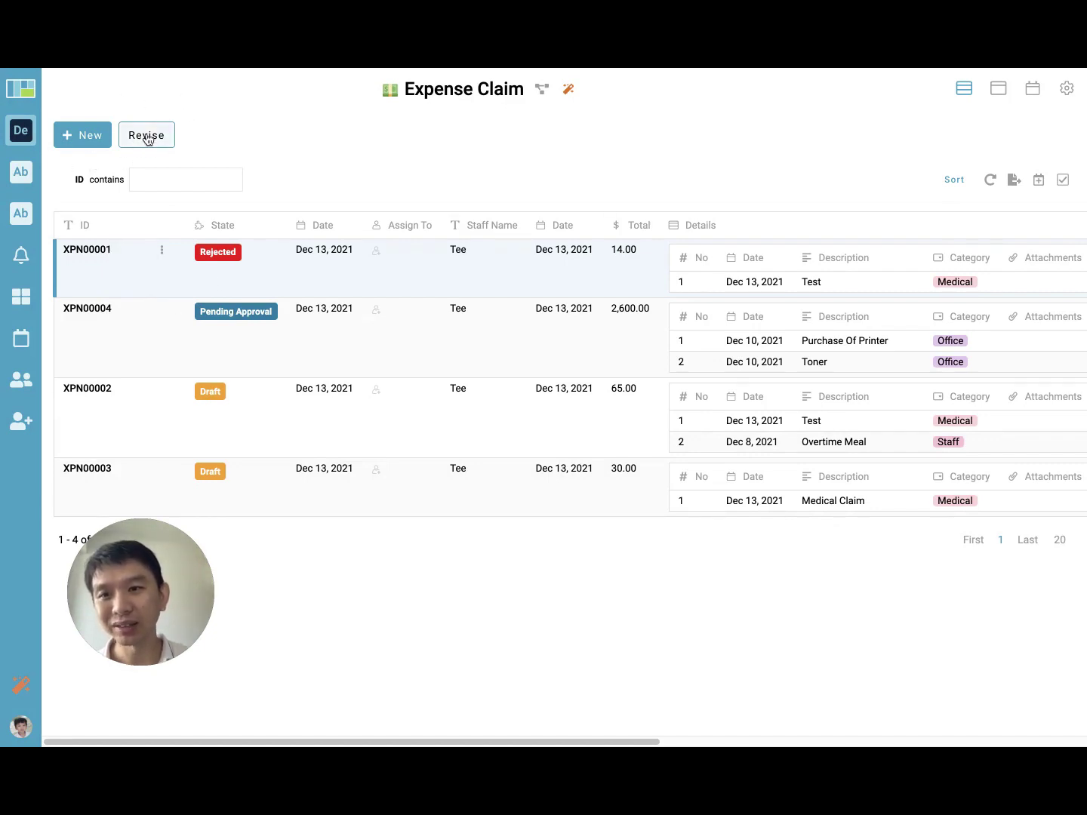
{"action": "left_click", "coordinate": [542, 87]}
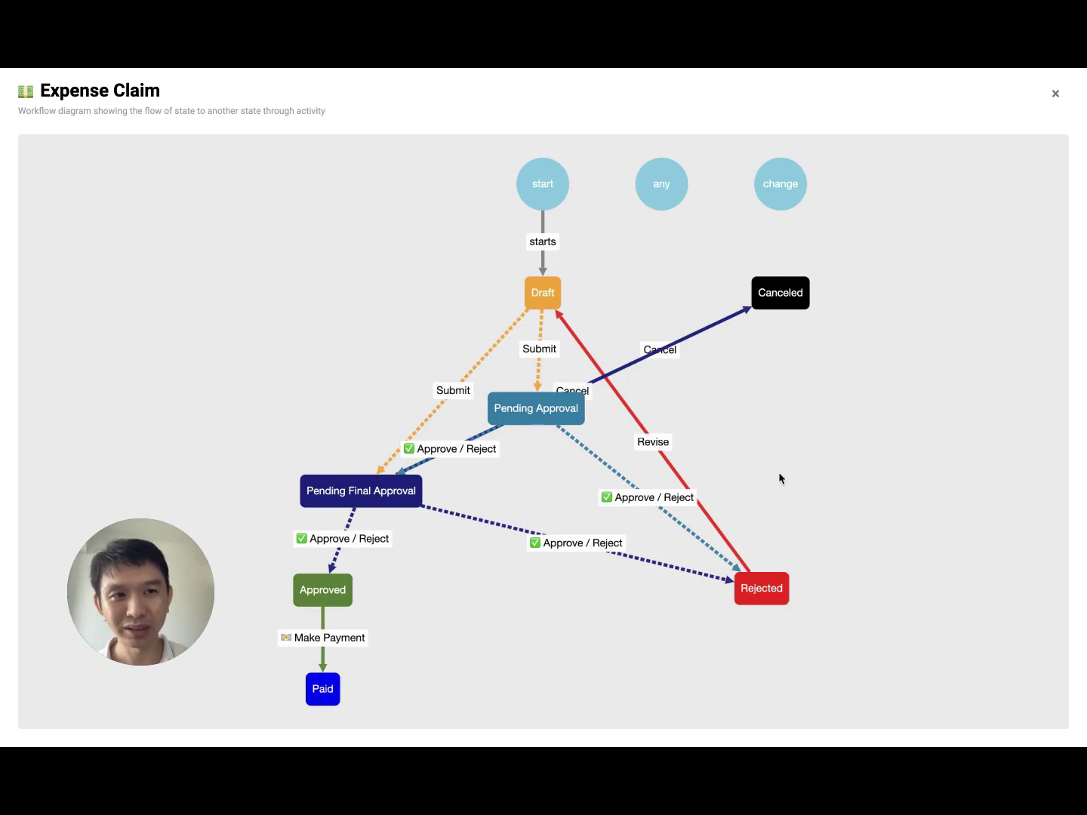
{"action": "left_click", "coordinate": [1056, 95]}
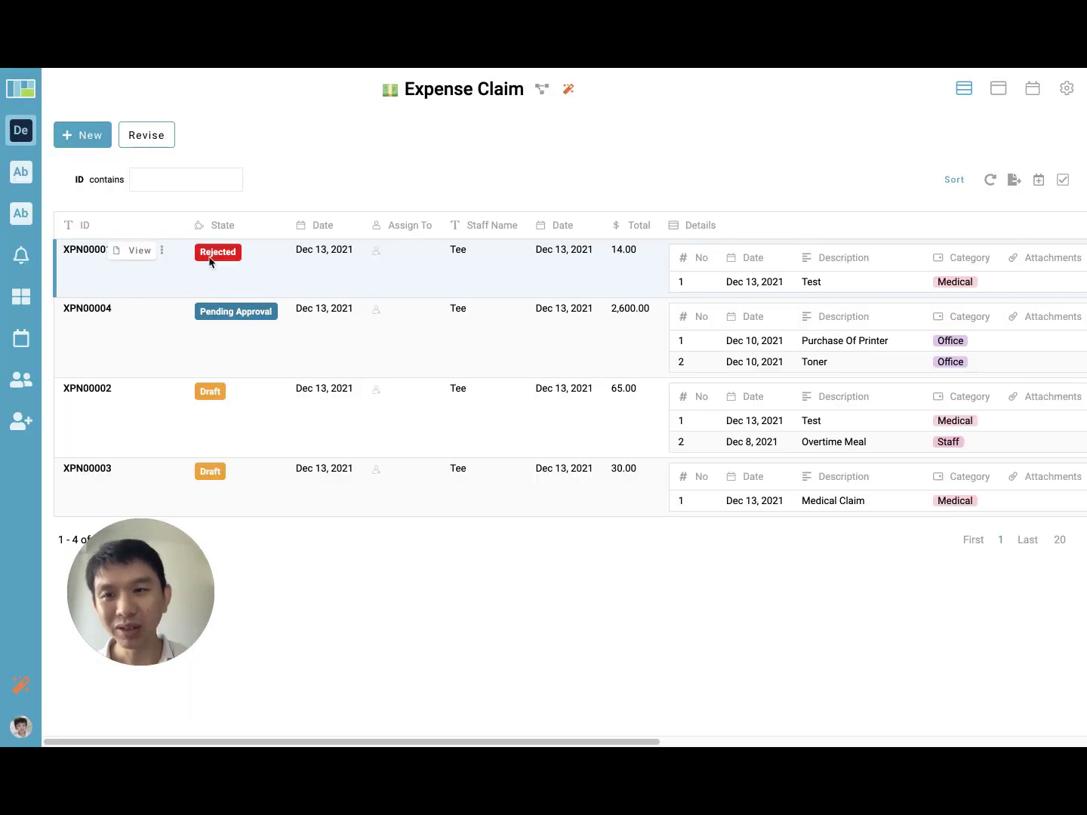
Step: Complete the Revise activity for XPN00001 without a comment, and open the claim's history
{"action": "left_click", "coordinate": [152, 142]}
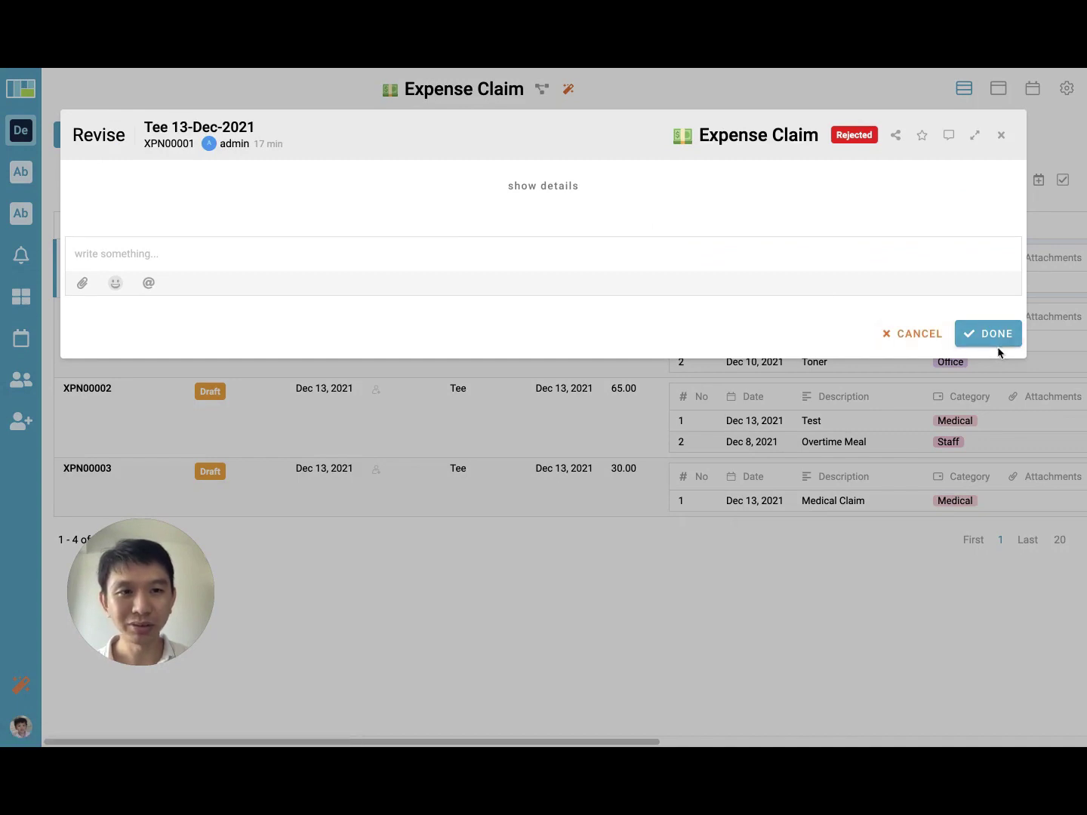
{"action": "left_click", "coordinate": [996, 344]}
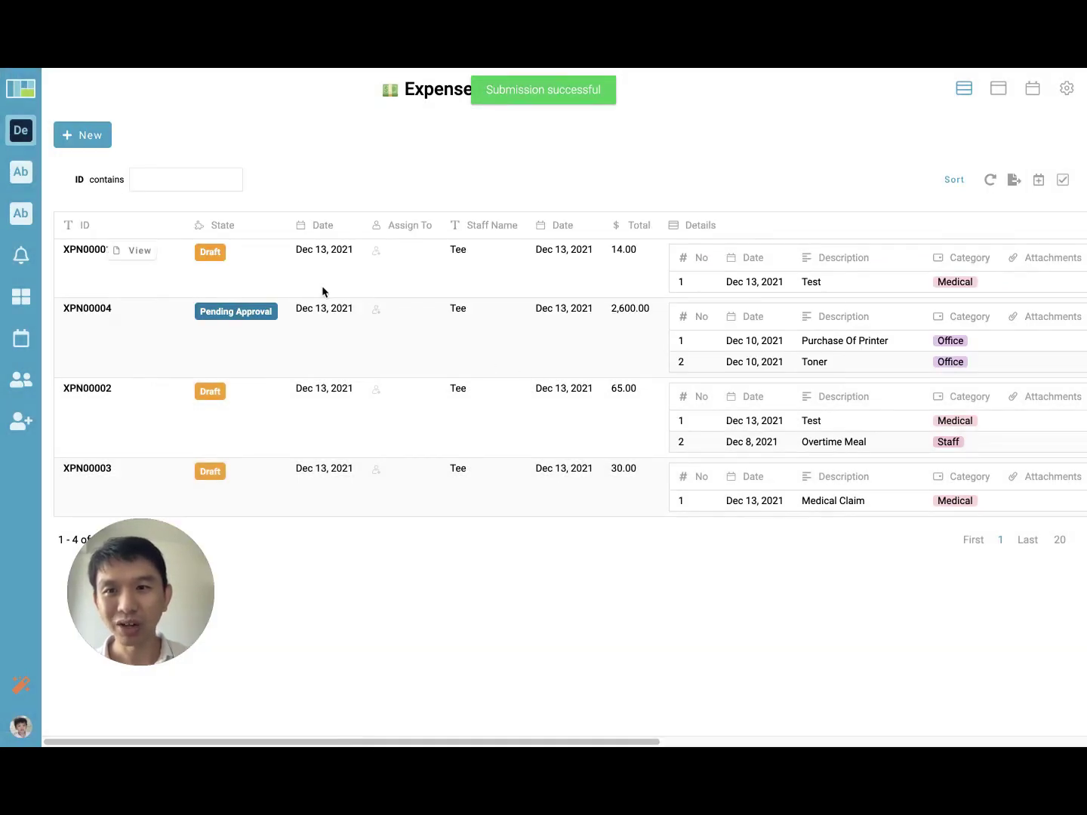
{"action": "left_click", "coordinate": [139, 250]}
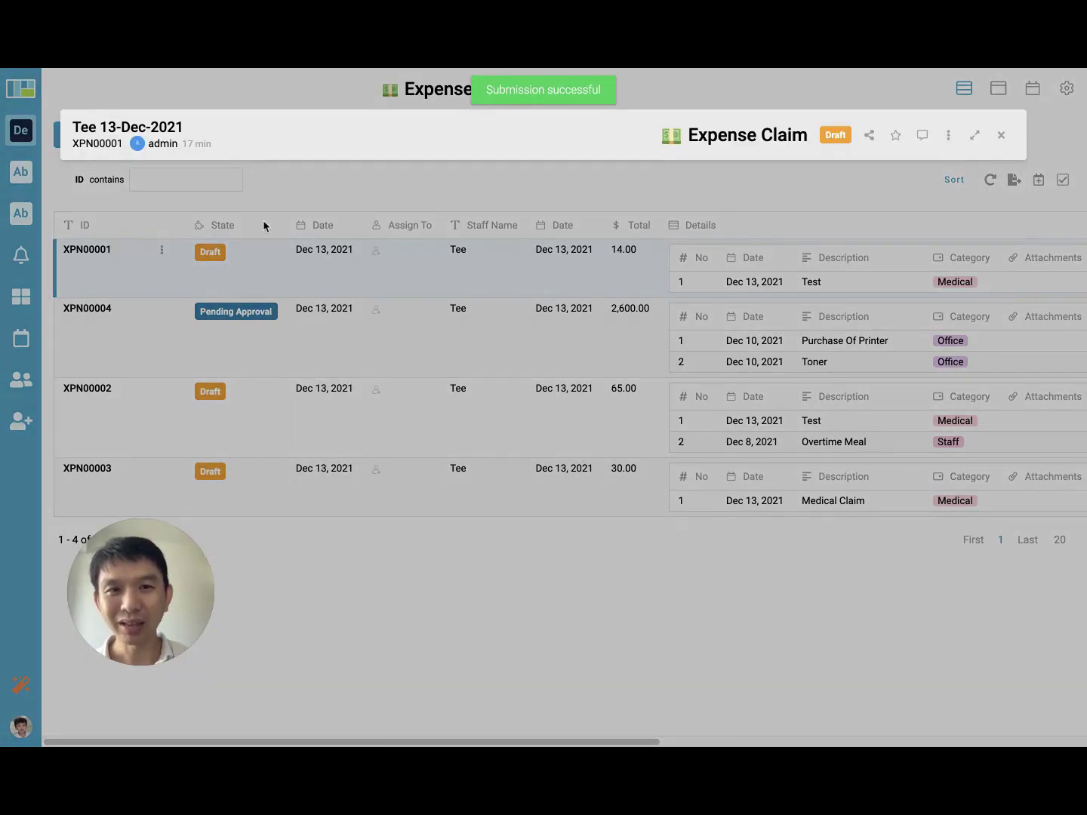
{"action": "left_click", "coordinate": [921, 140]}
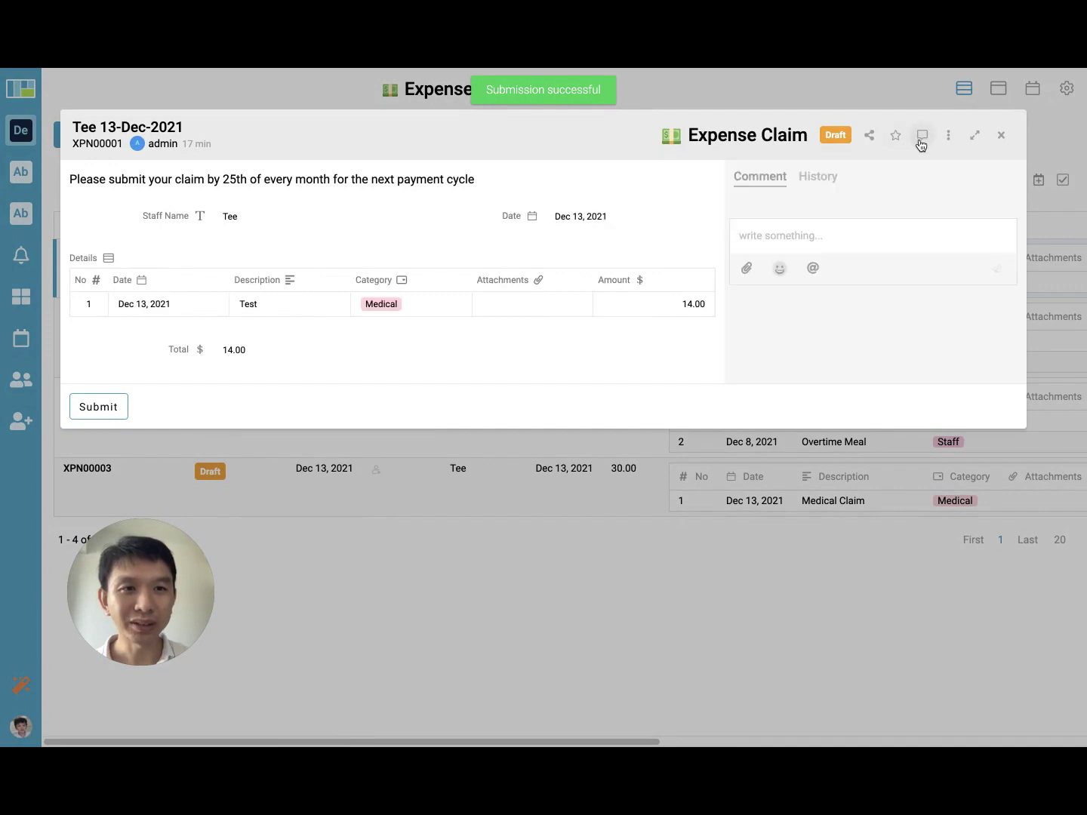
{"action": "left_click", "coordinate": [818, 180]}
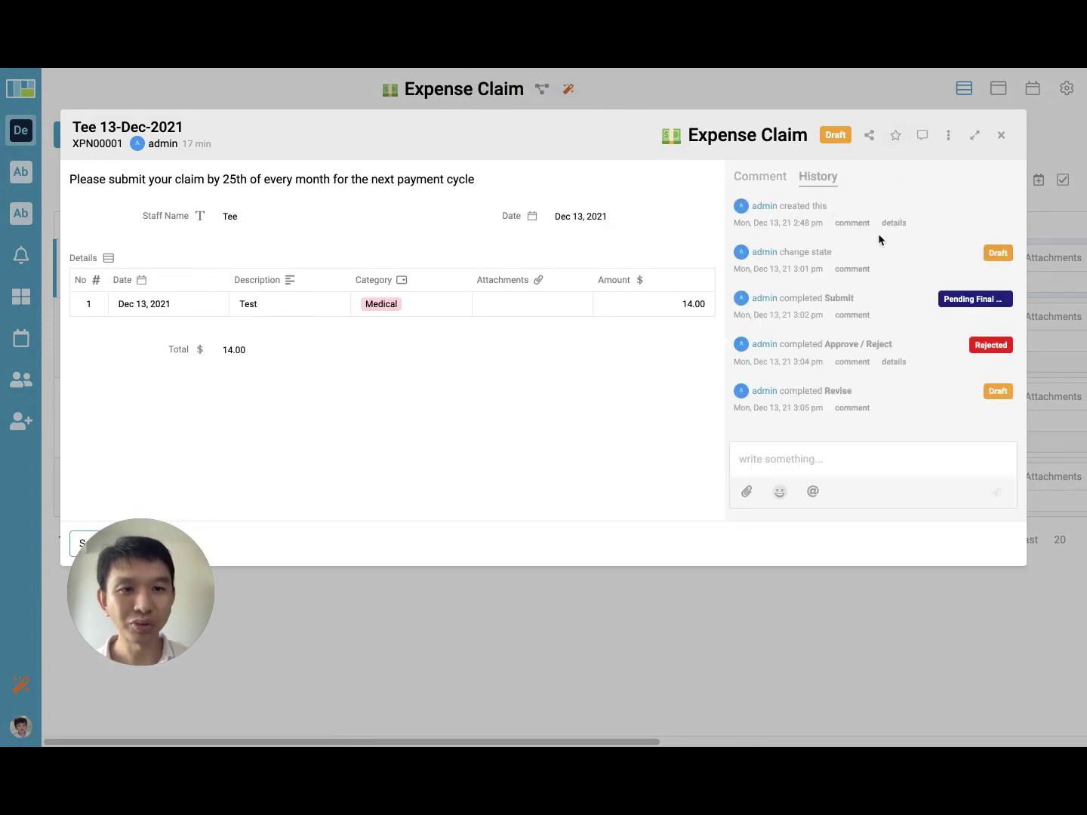
{"action": "left_click", "coordinate": [852, 269]}
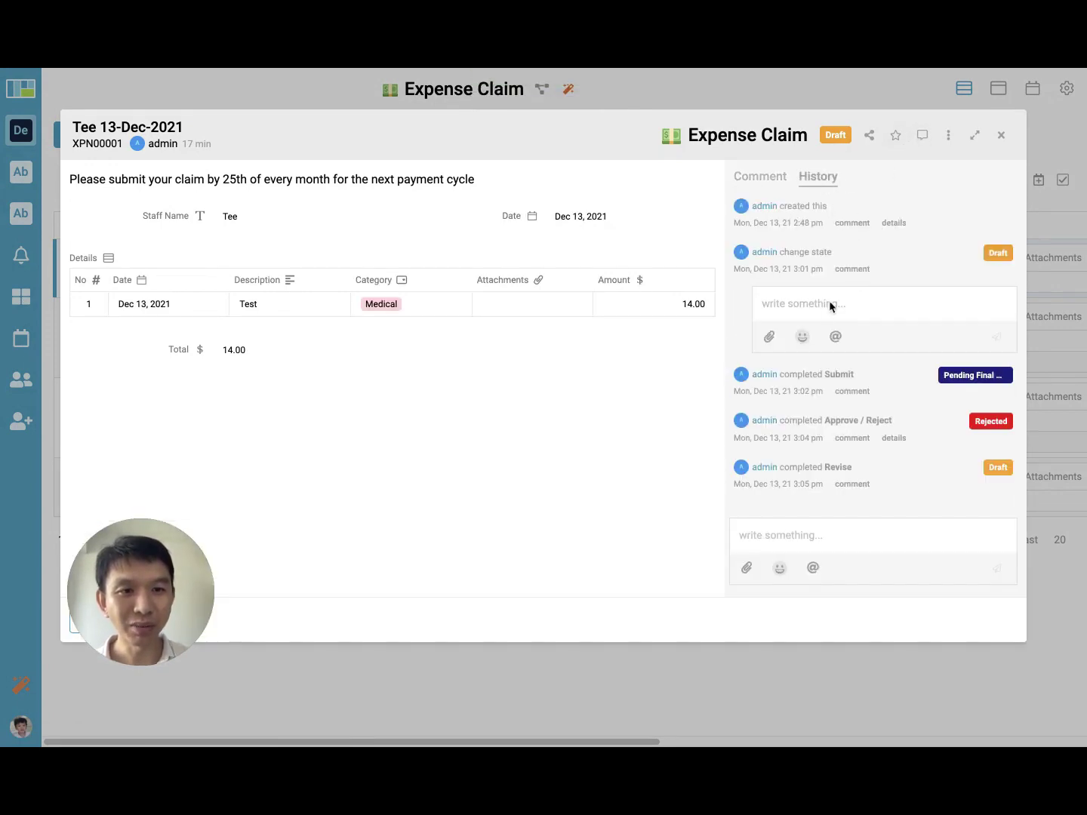
{"action": "type", "text": "plea"}
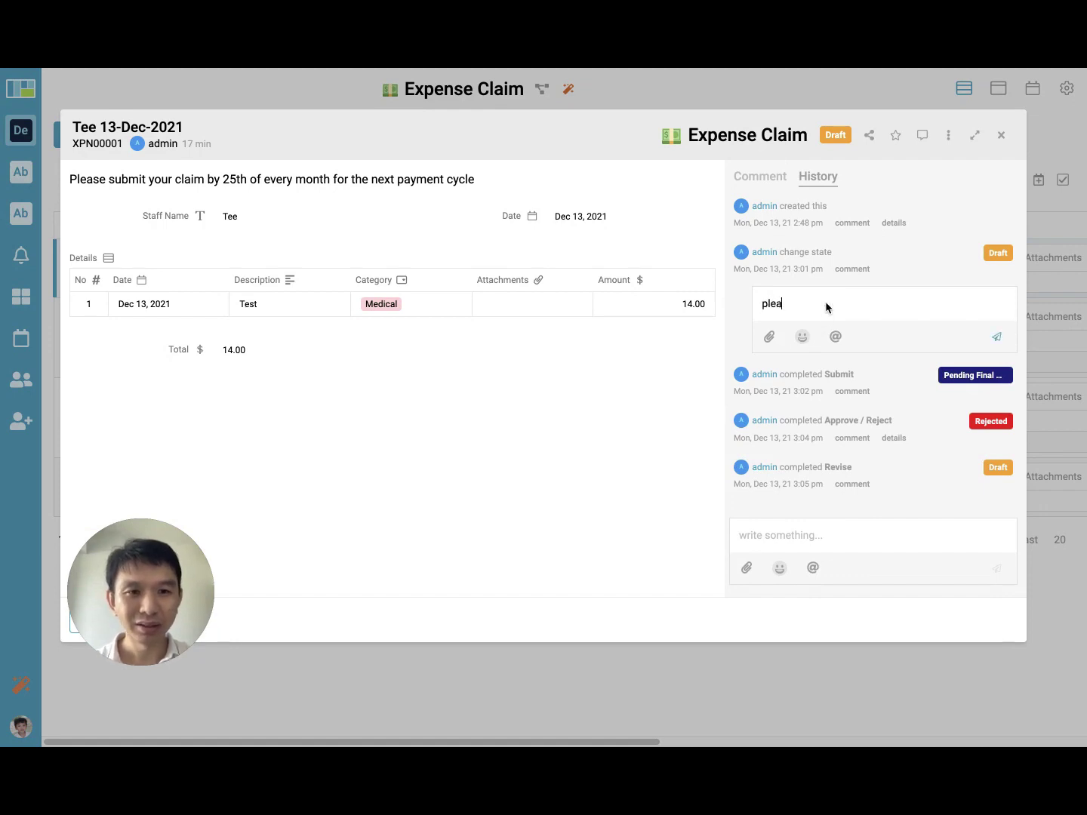
{"action": "type", "text": "se che"}
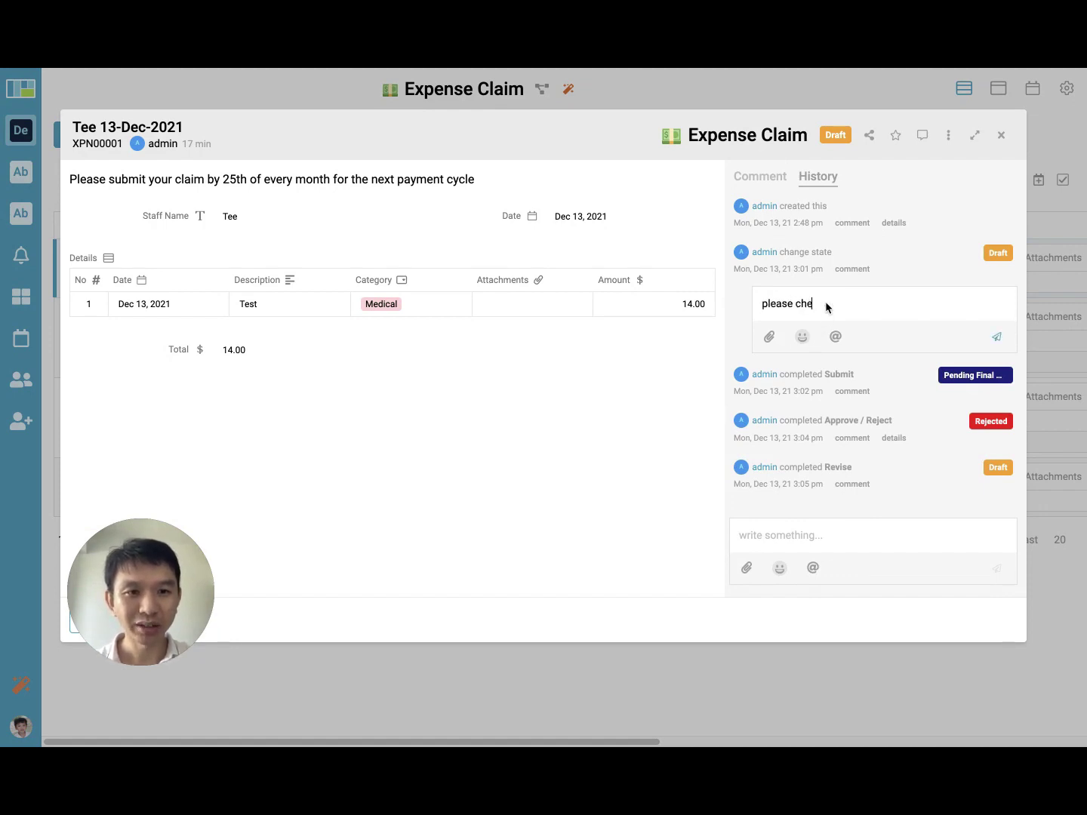
{"action": "type", "text": "ckax"}
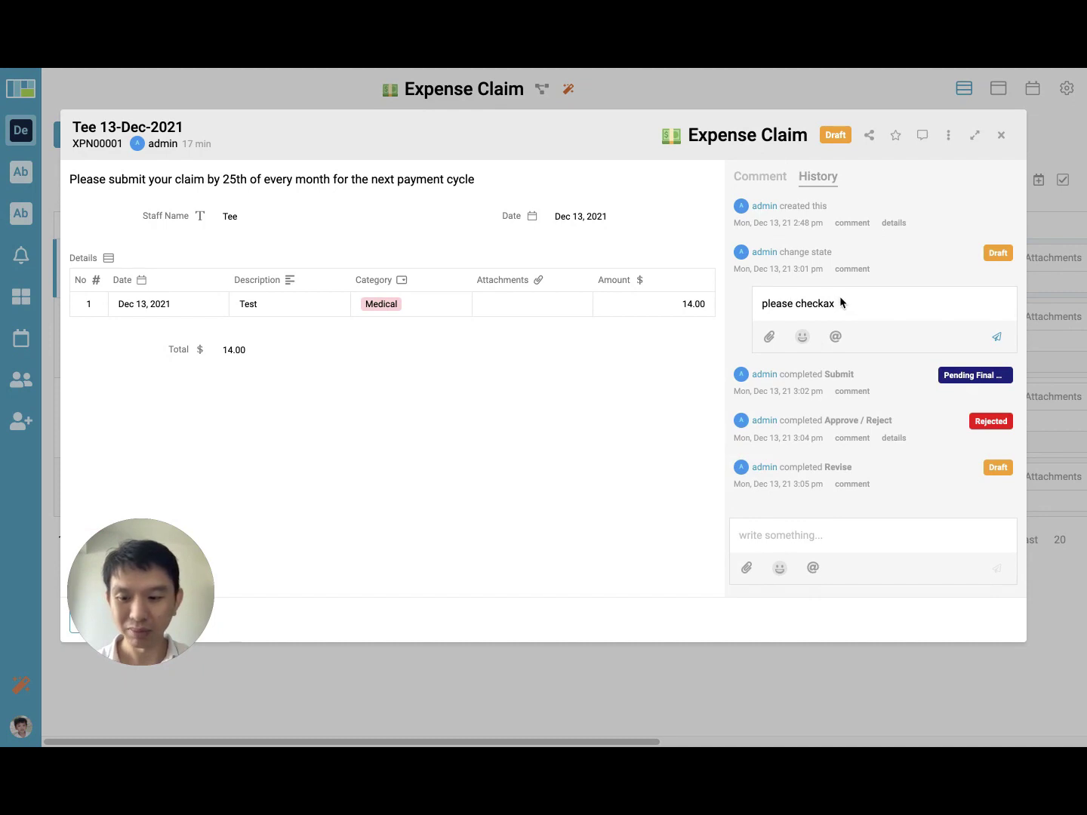
{"action": "key", "text": "ctrl+shift+Left"}
{"action": "key", "text": "ctrl+shift+Left"}
{"action": "key", "text": "BackSpace"}
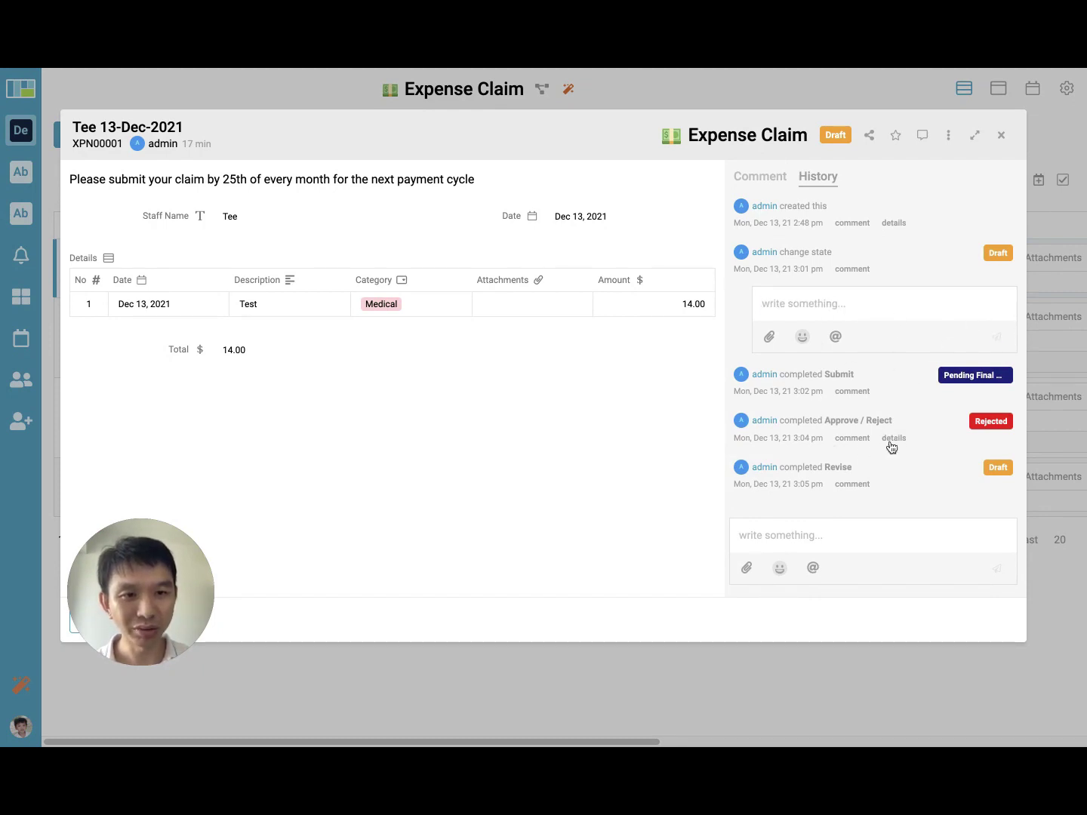
Step: Post the comment "please check property" on the Approve / Reject entry in XPN00001's history, and close the claim
{"action": "left_click", "coordinate": [850, 441]}
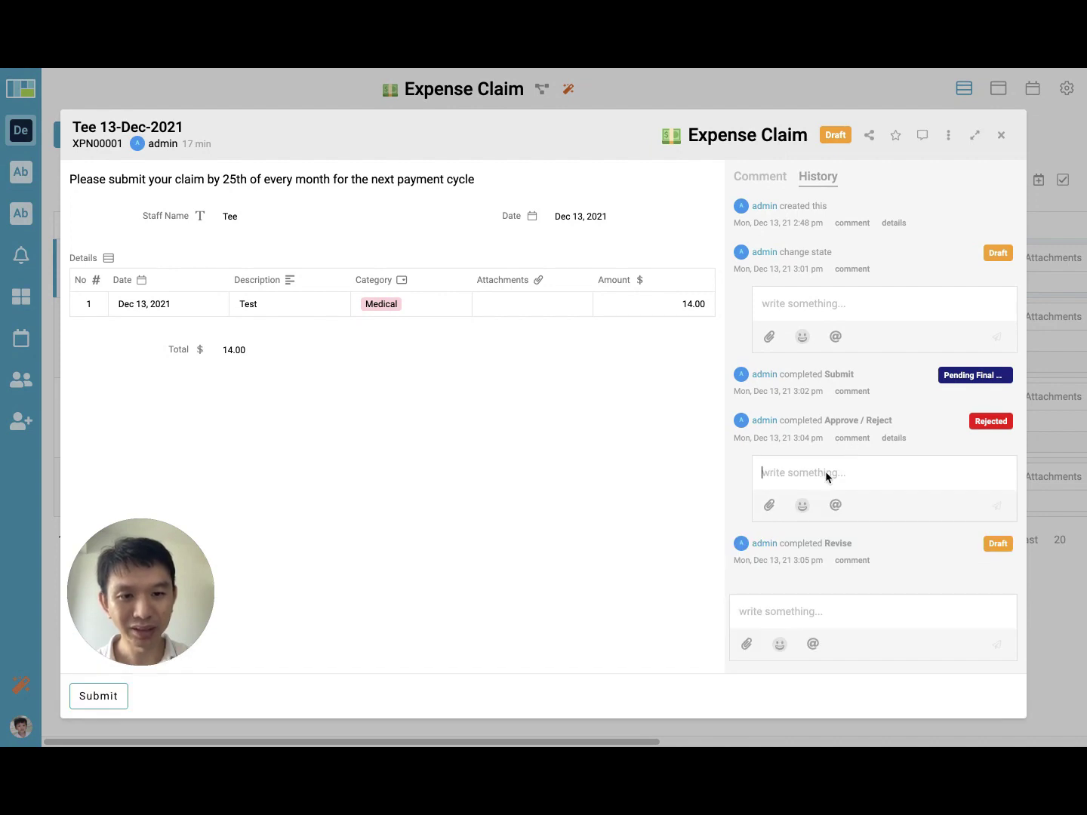
{"action": "type", "text": "please check"}
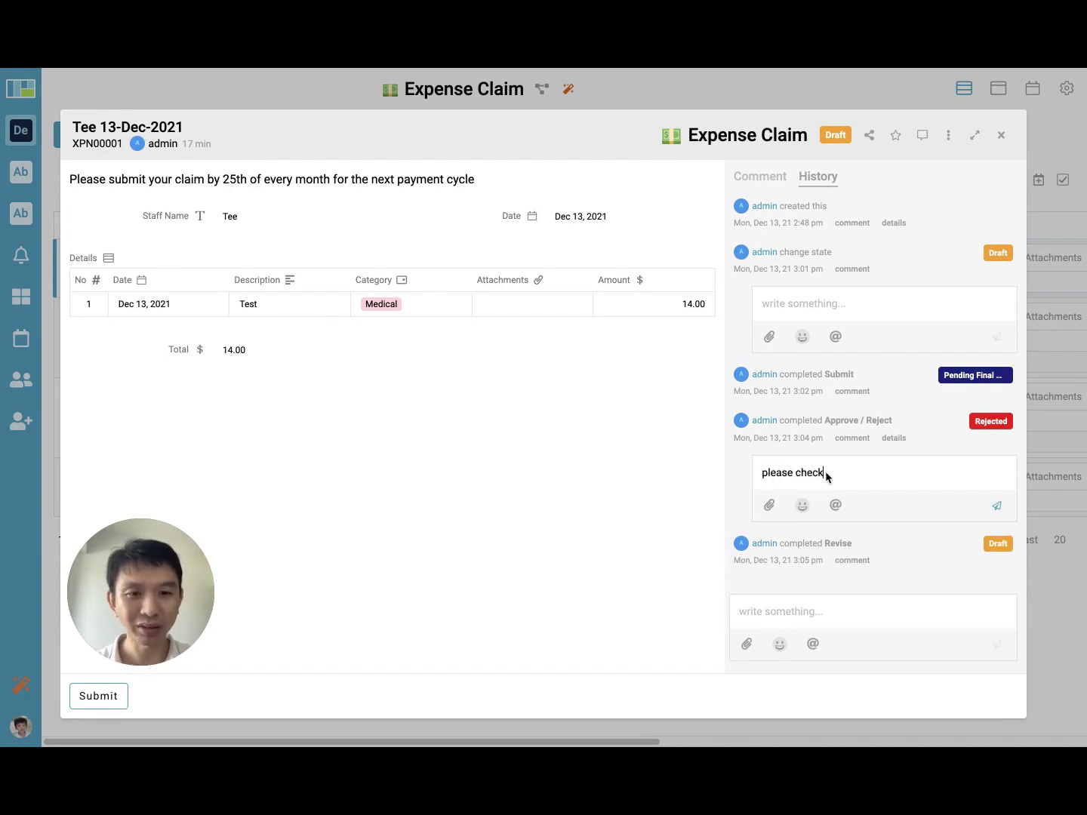
{"action": "type", "text": " proper"}
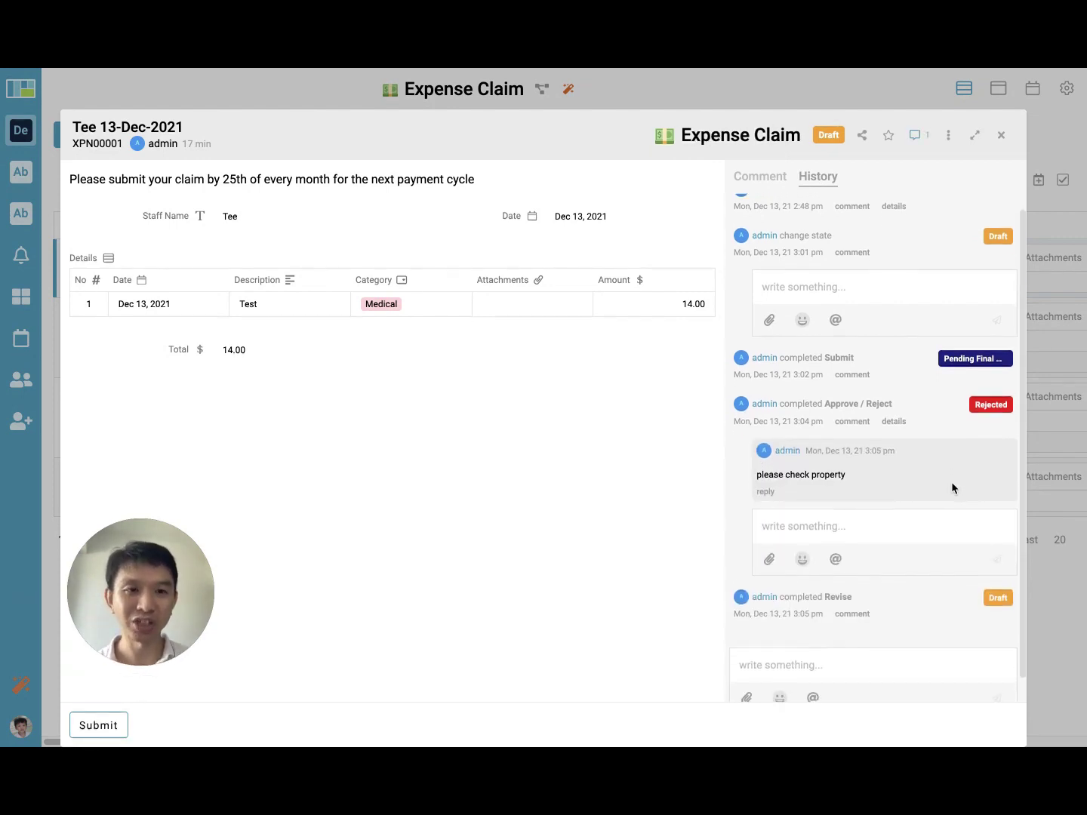
{"action": "left_click", "coordinate": [751, 180]}
{"action": "left_click", "coordinate": [1002, 135]}
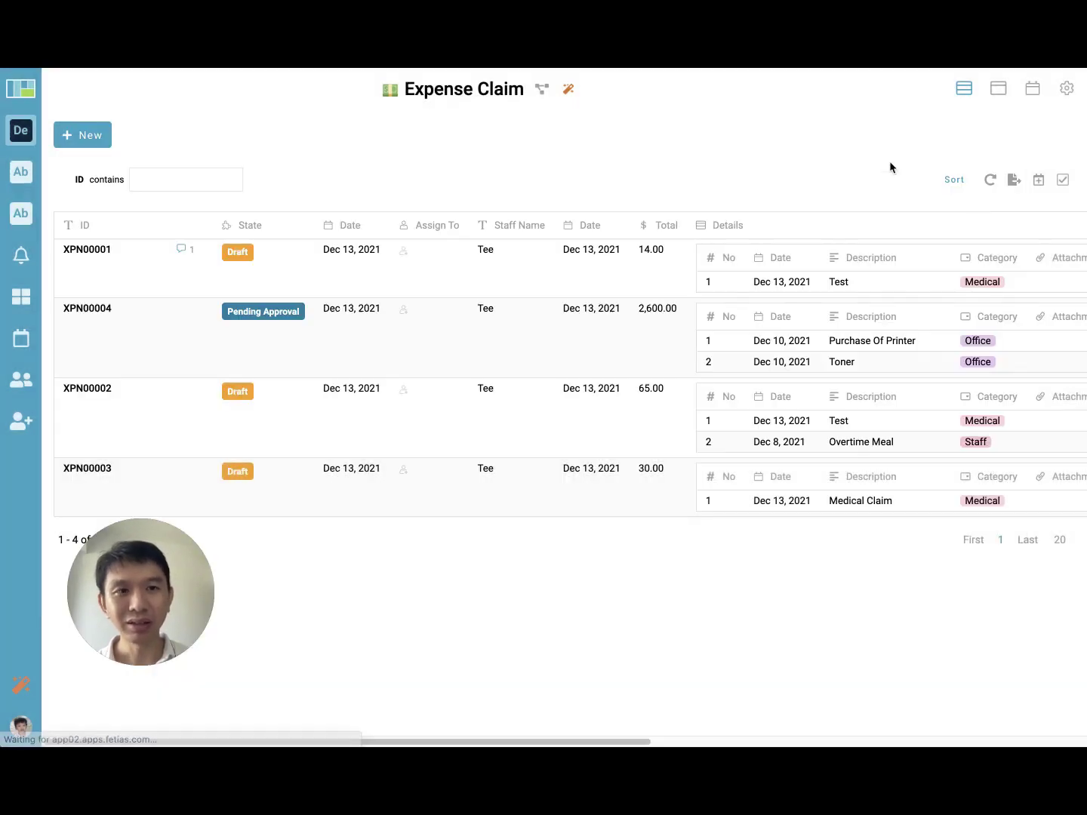
Step: Refresh the claims list and read the comment on XPN00001 in both the list and the claim
{"action": "left_click", "coordinate": [988, 184]}
{"action": "mouse_move", "coordinate": [184, 255]}
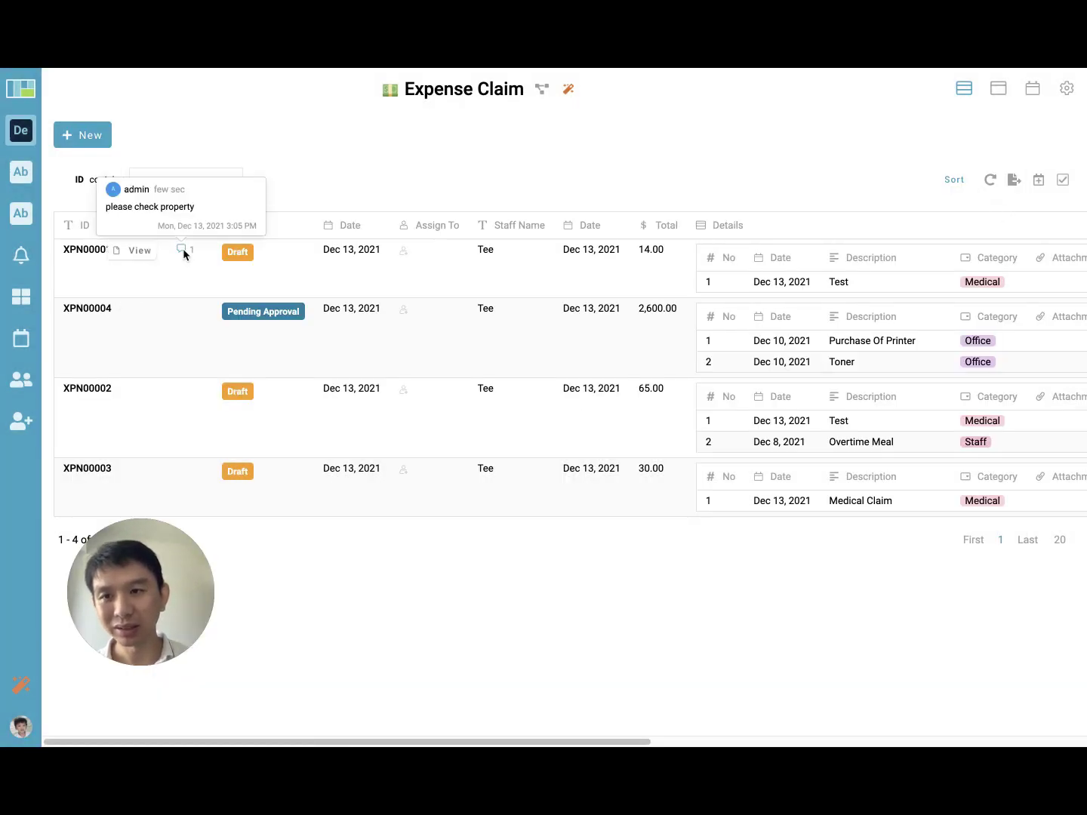
{"action": "left_click", "coordinate": [132, 256]}
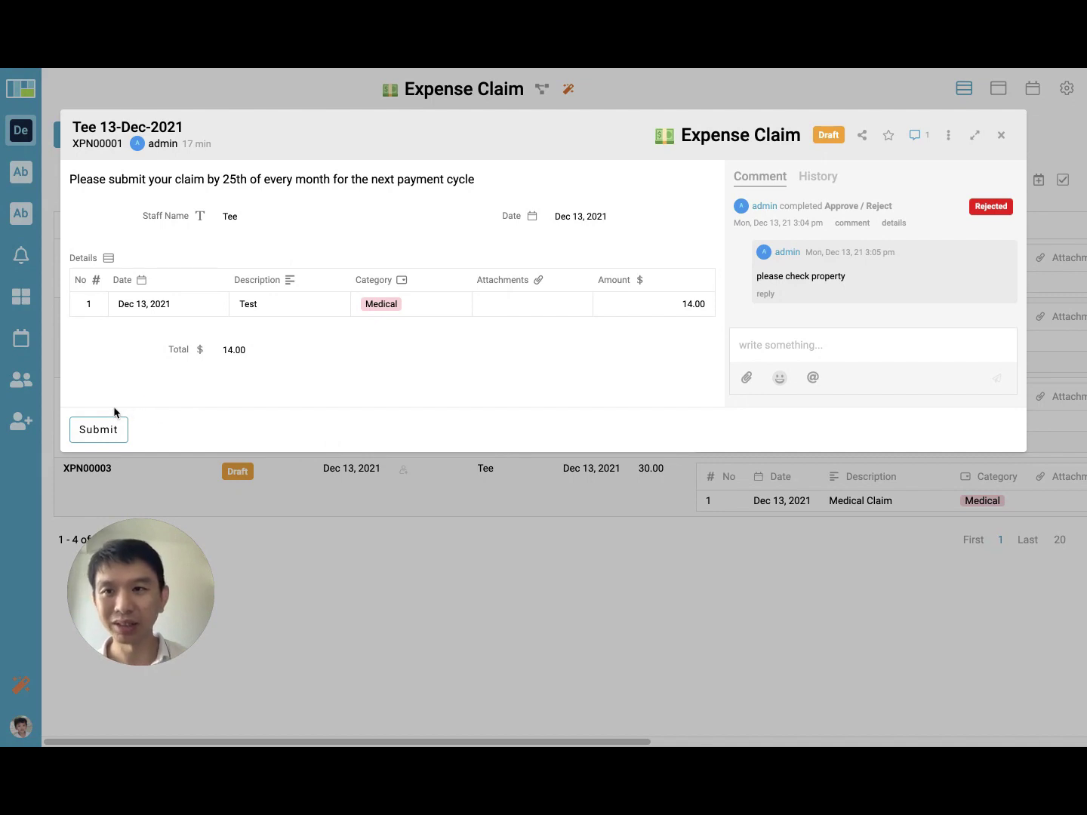
{"action": "left_click", "coordinate": [554, 602]}
Step: Resubmit claim XPN00001 without a comment
{"action": "left_click", "coordinate": [178, 264]}
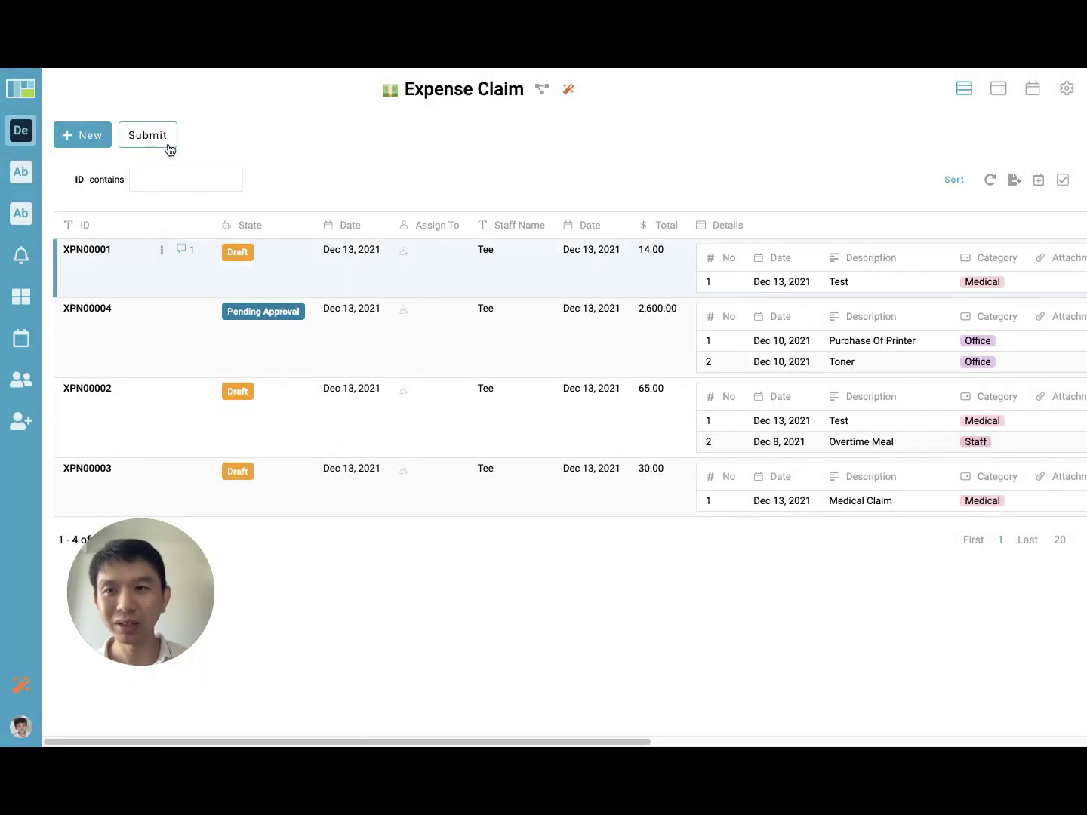
{"action": "left_click", "coordinate": [179, 274]}
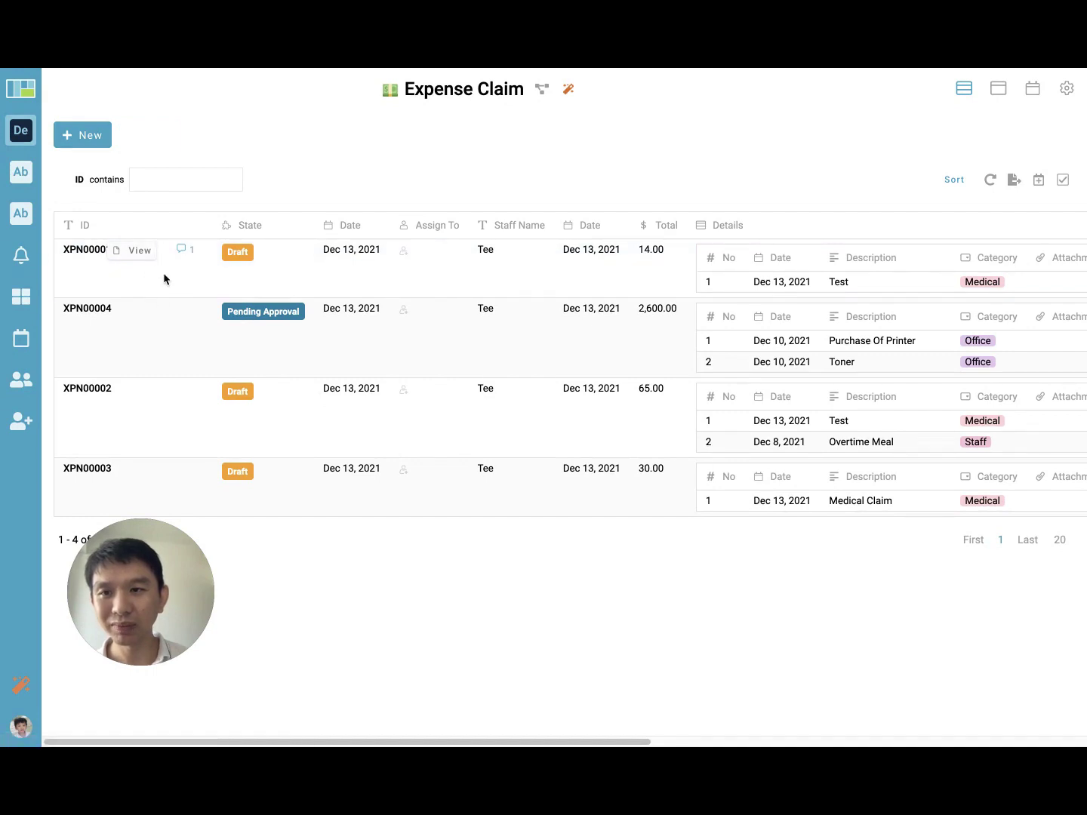
{"action": "left_click", "coordinate": [165, 278]}
{"action": "left_click", "coordinate": [138, 139]}
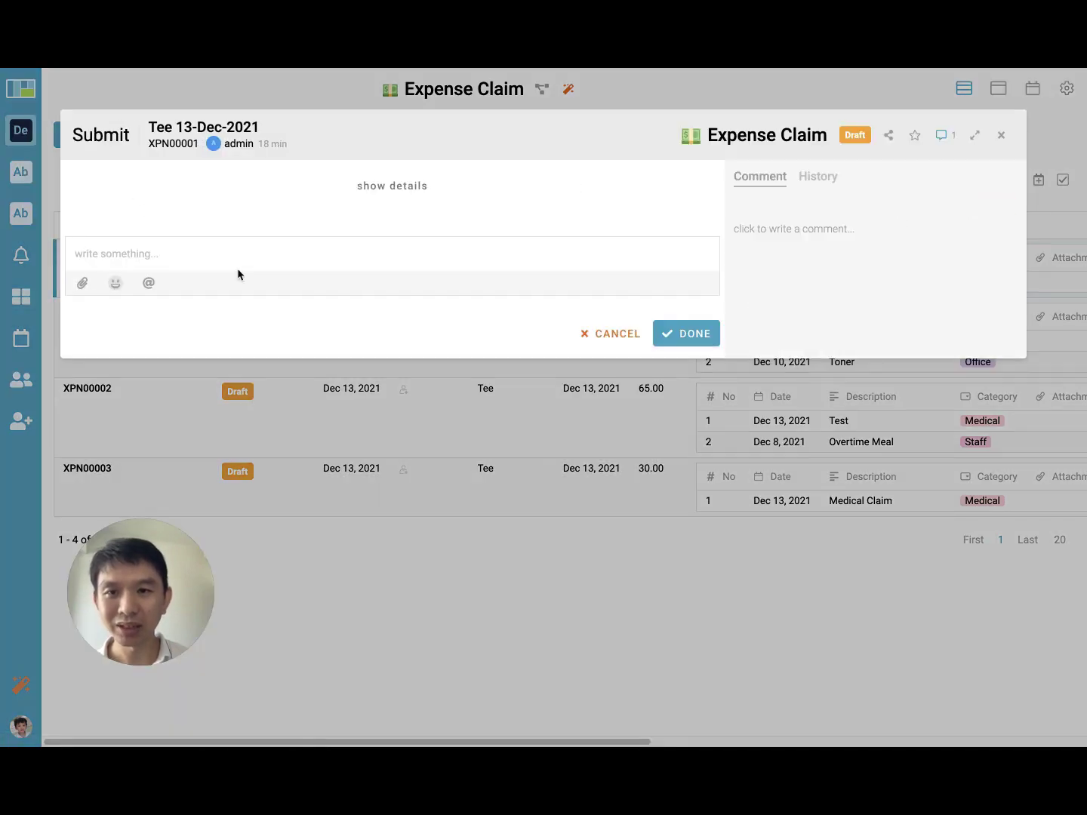
{"action": "left_click", "coordinate": [683, 337]}
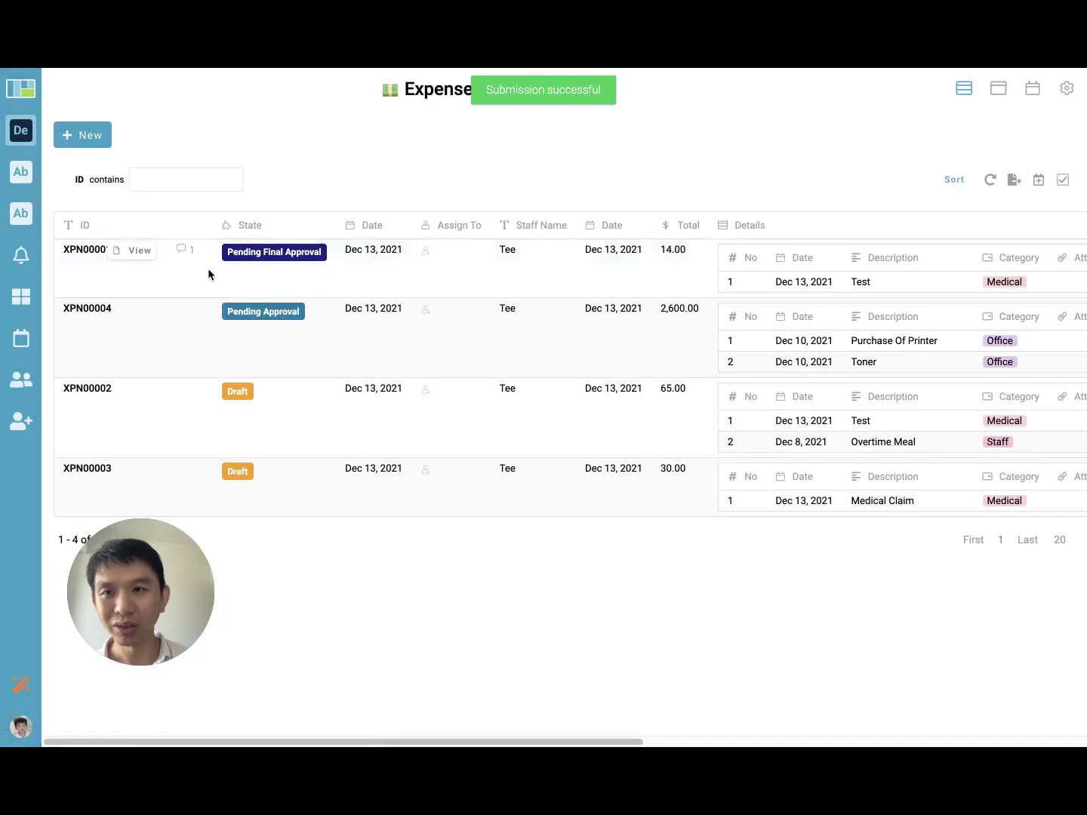
Step: Complete Approve / Reject for XPN00001 with Approved ticked
{"action": "left_click", "coordinate": [208, 268]}
{"action": "left_click", "coordinate": [174, 145]}
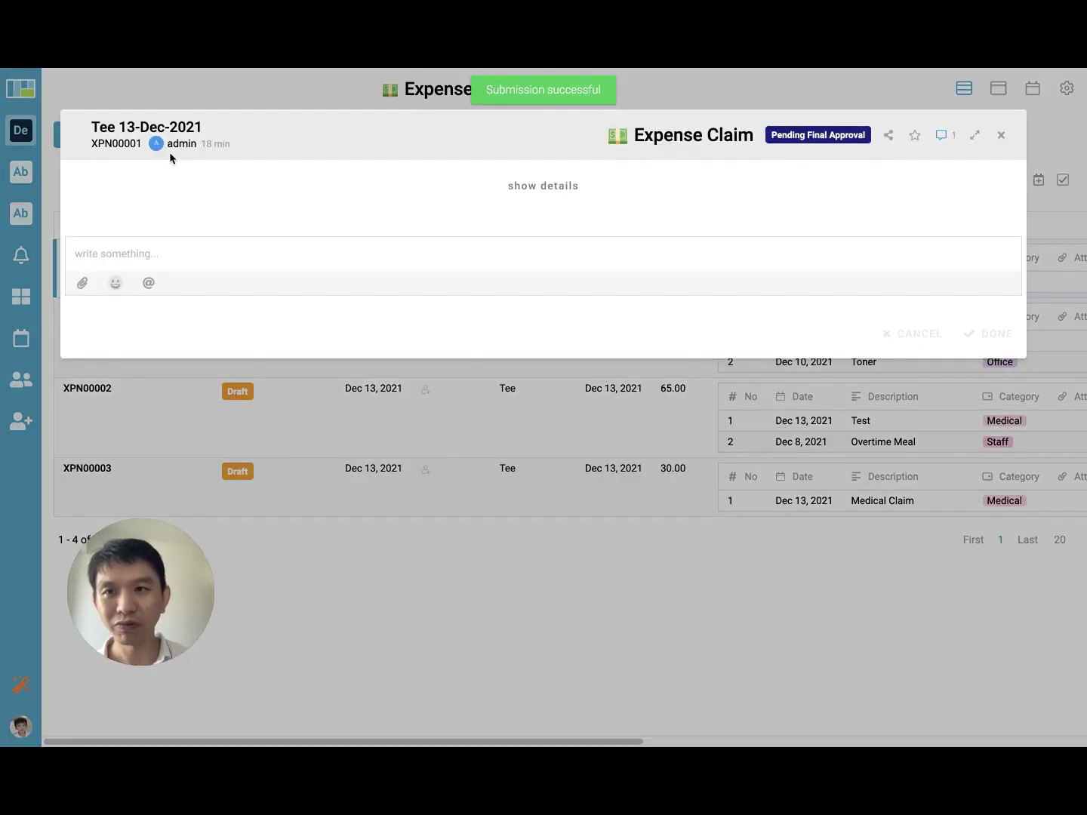
{"action": "left_click", "coordinate": [219, 250]}
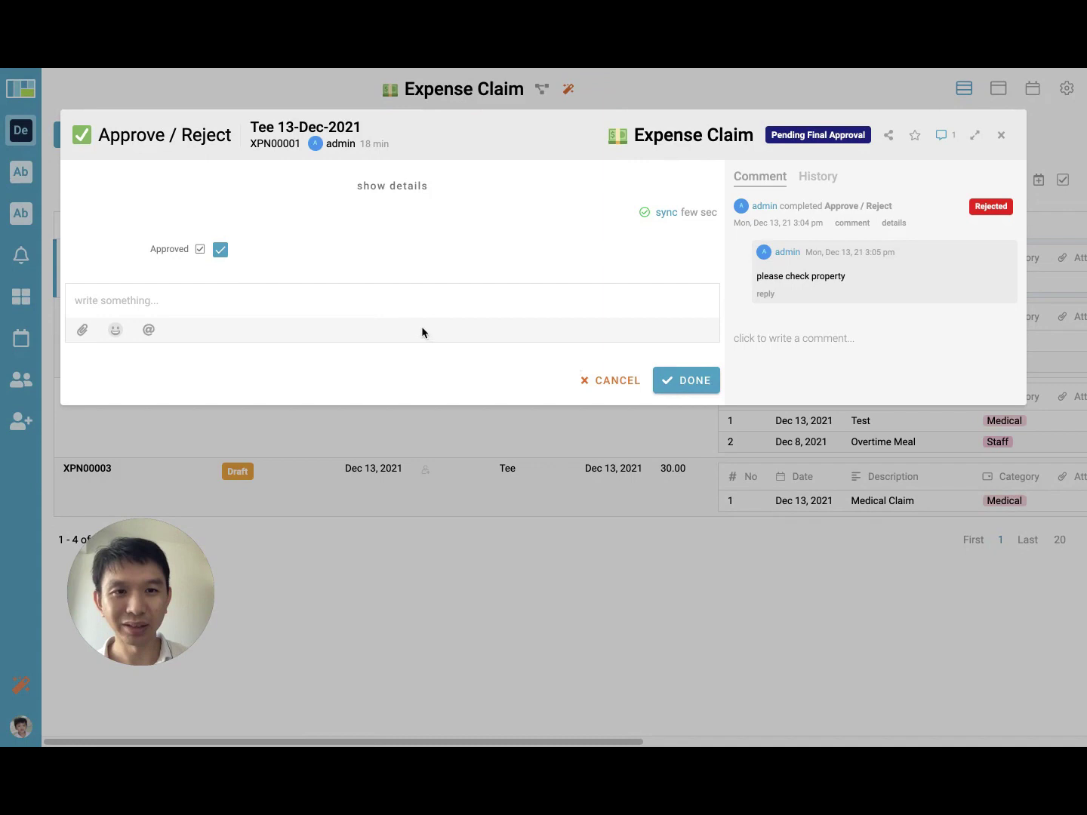
{"action": "left_click", "coordinate": [685, 380]}
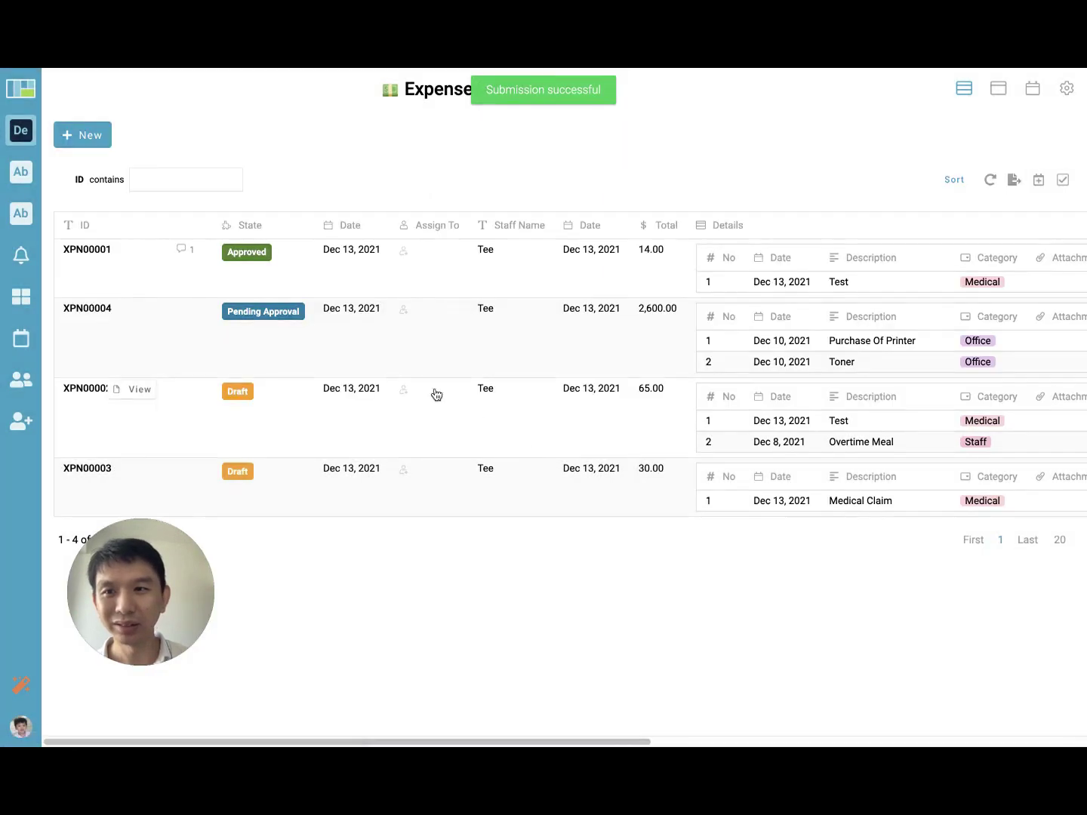
Step: Complete Make Payment for claim XPN00001 with payment date Dec 10, 2021 and transaction number "Test 123"
{"action": "left_click", "coordinate": [320, 286]}
{"action": "left_click", "coordinate": [197, 142]}
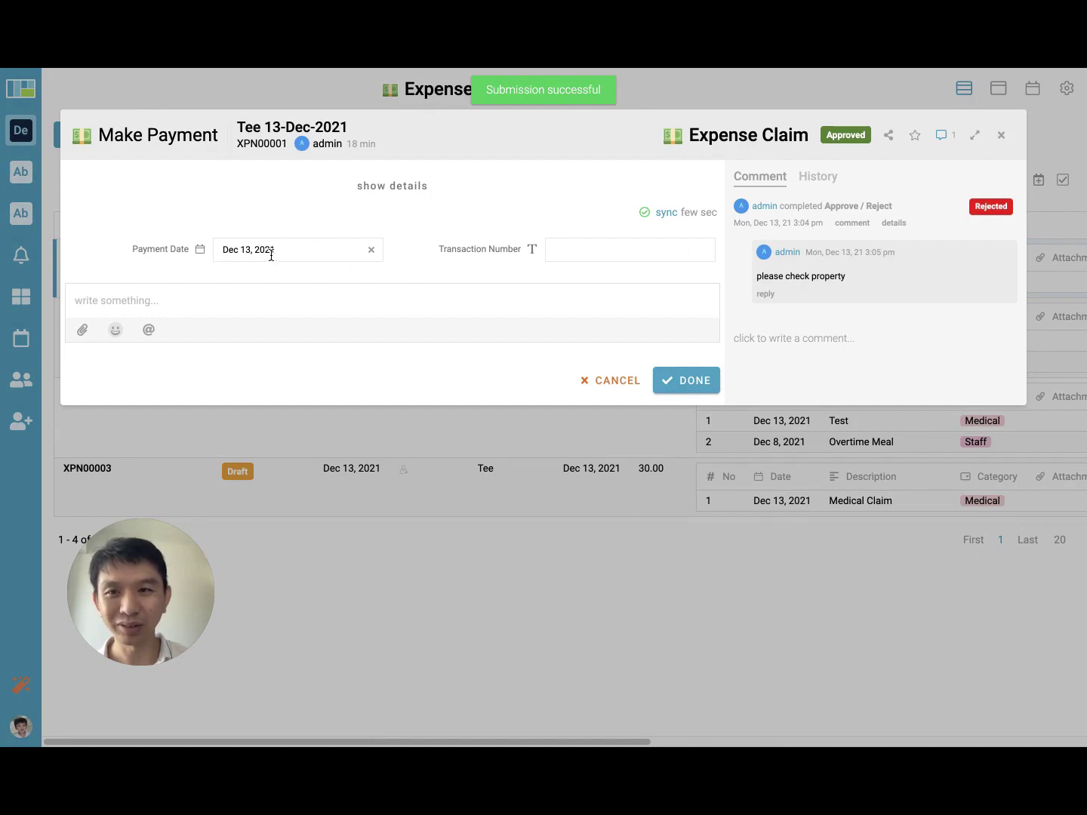
{"action": "left_click", "coordinate": [279, 252]}
{"action": "left_click", "coordinate": [633, 291]}
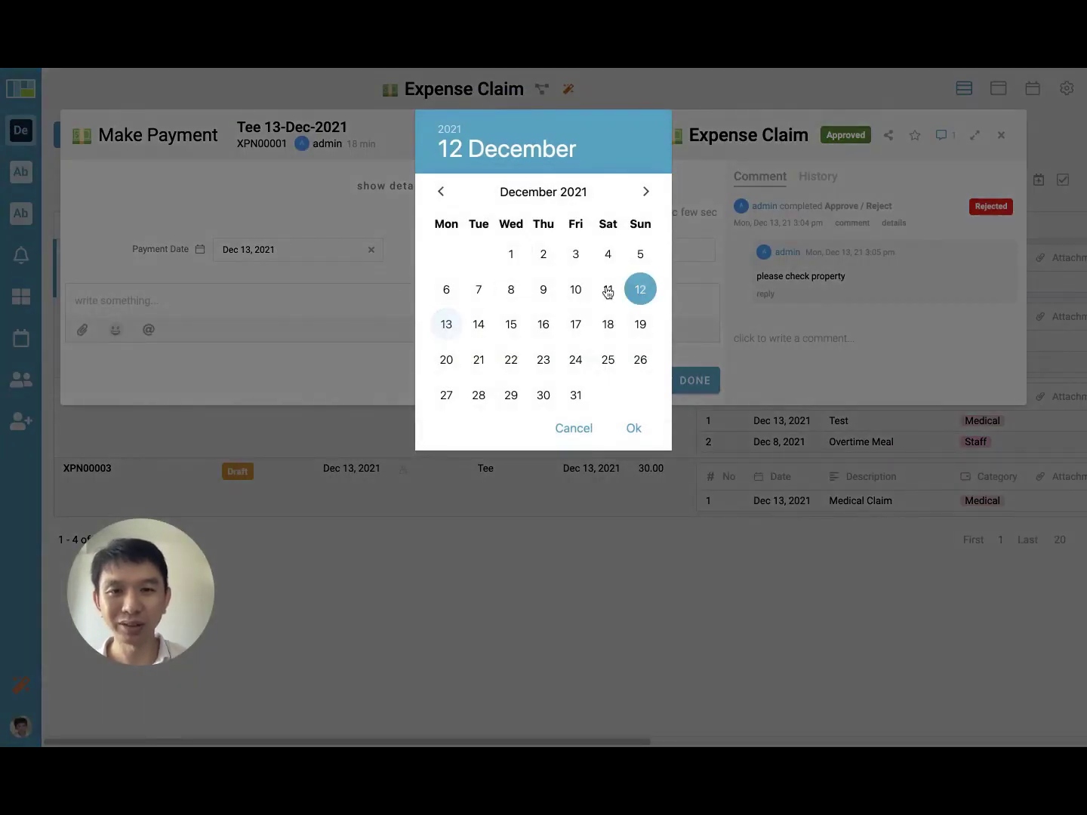
{"action": "left_click", "coordinate": [576, 289]}
{"action": "left_click", "coordinate": [636, 431]}
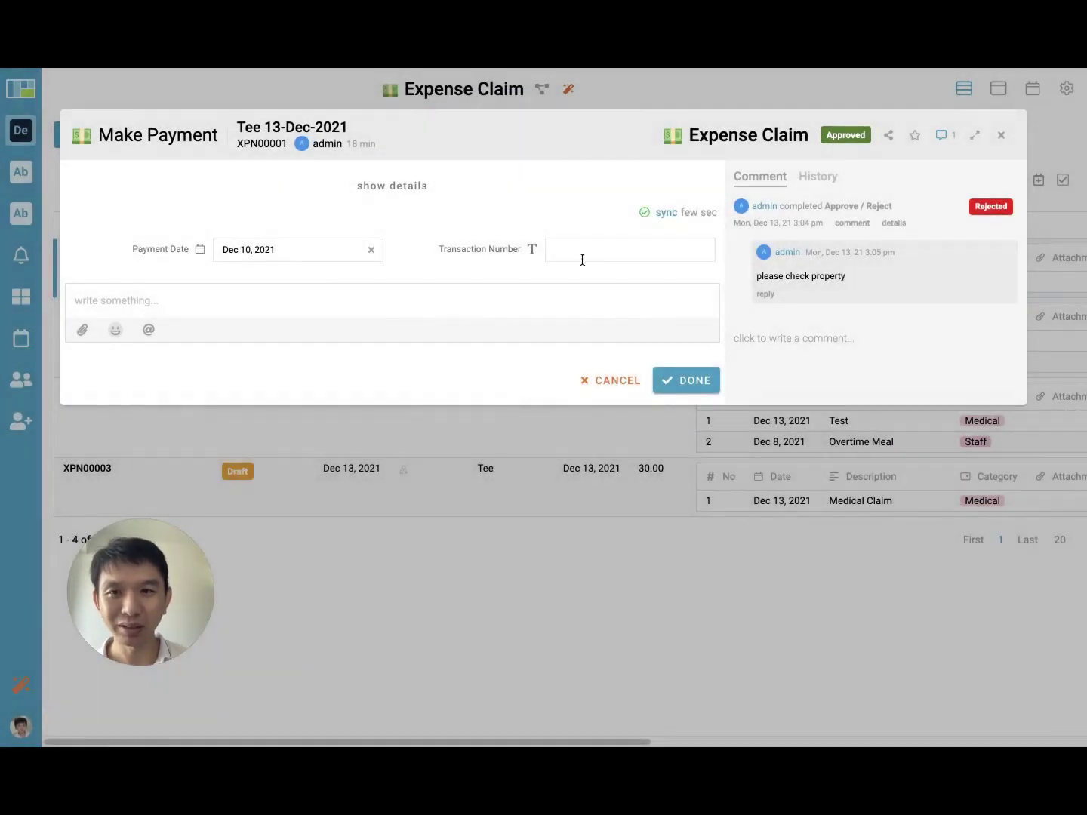
{"action": "left_click", "coordinate": [607, 254]}
{"action": "type", "text": "Test 123"}
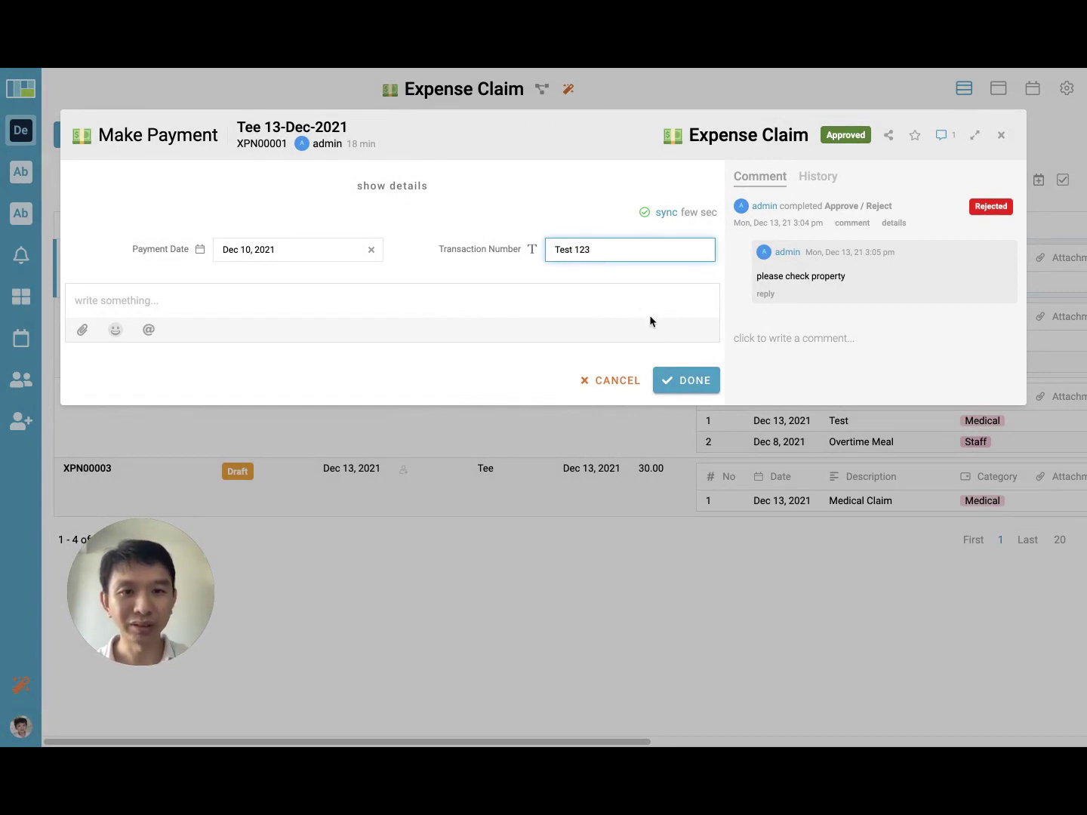
{"action": "left_click", "coordinate": [687, 380]}
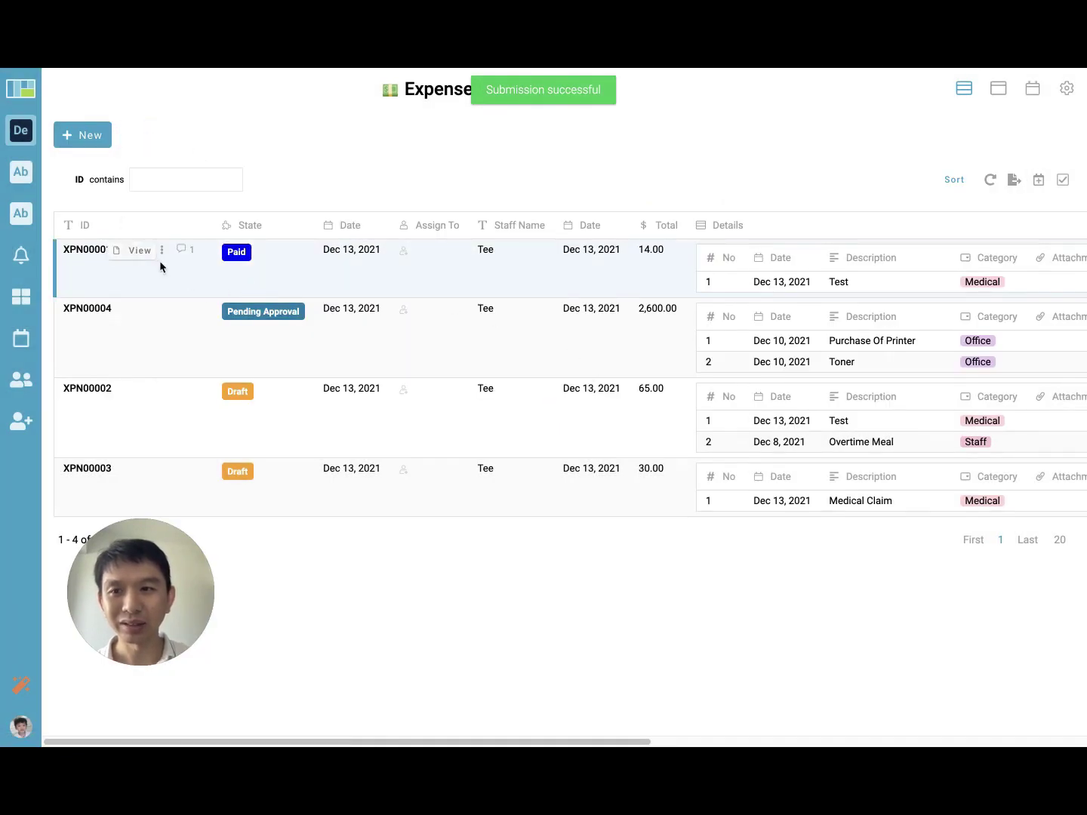
Step: Examine the comments and full workflow history of claim XPN00001, and close the claim
{"action": "left_click", "coordinate": [140, 252]}
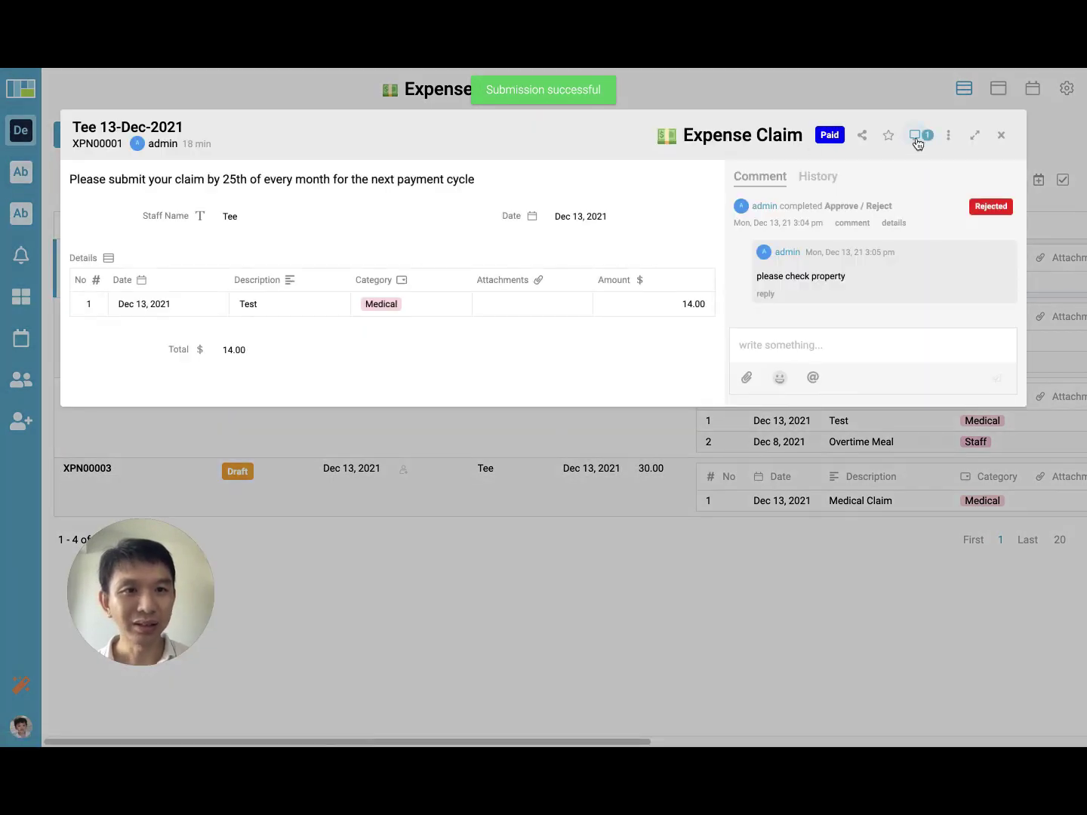
{"action": "left_click", "coordinate": [821, 178]}
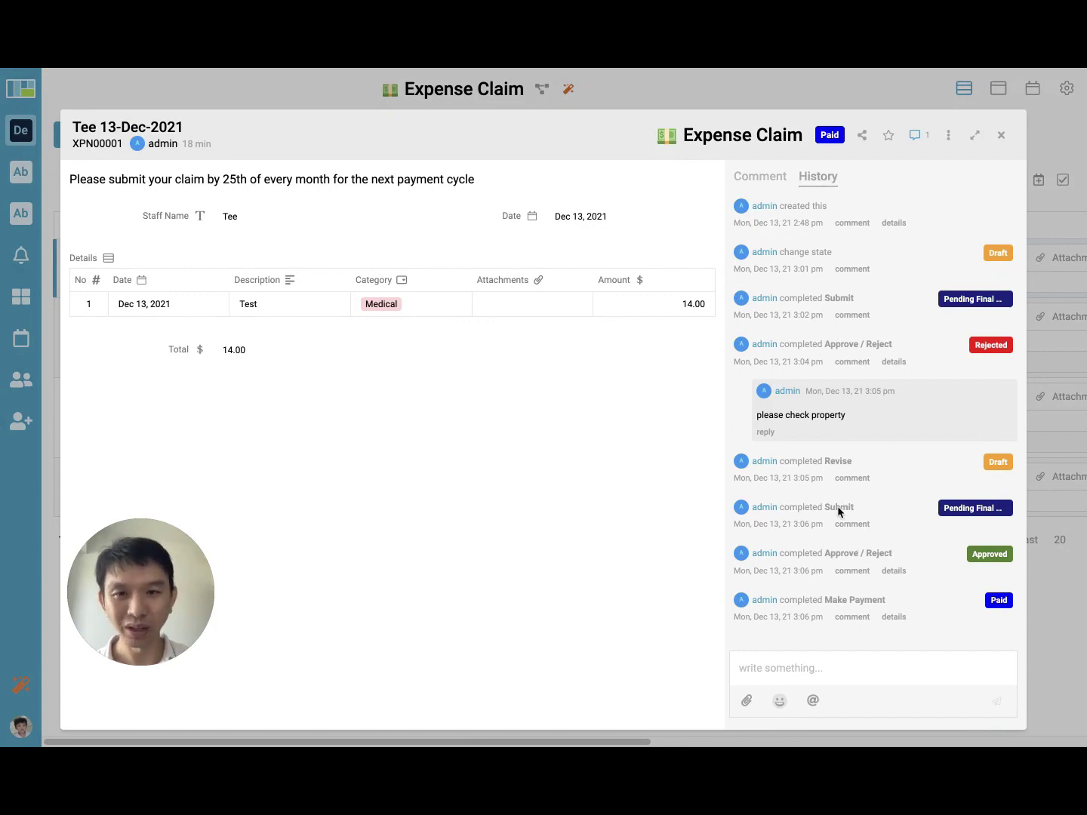
{"action": "left_click", "coordinate": [1000, 135]}
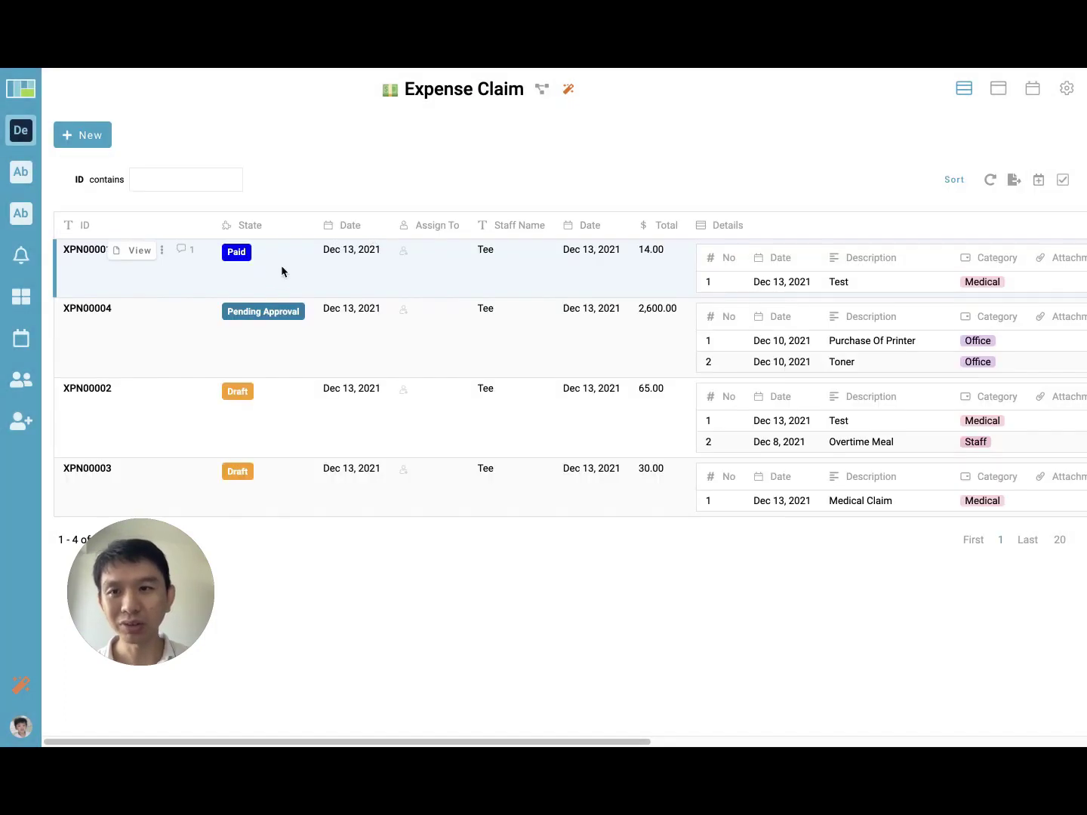
{"action": "left_click", "coordinate": [233, 305]}
{"action": "left_click", "coordinate": [188, 136]}
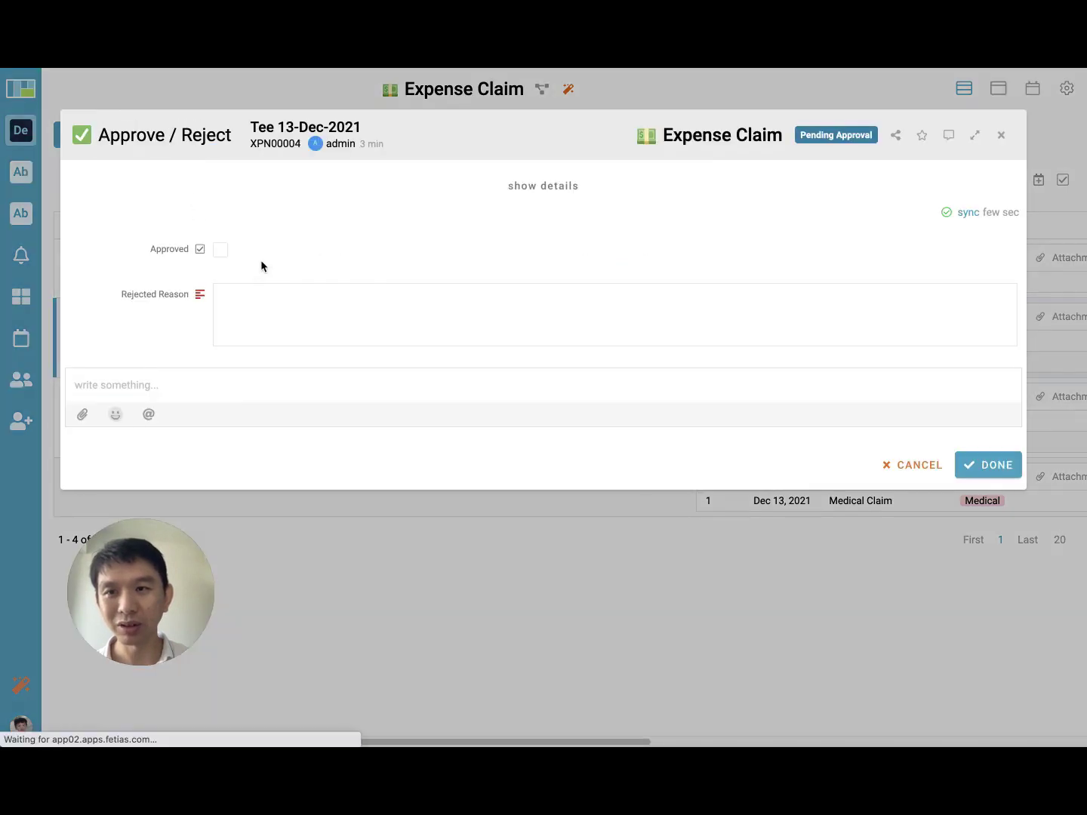
{"action": "left_click", "coordinate": [234, 386]}
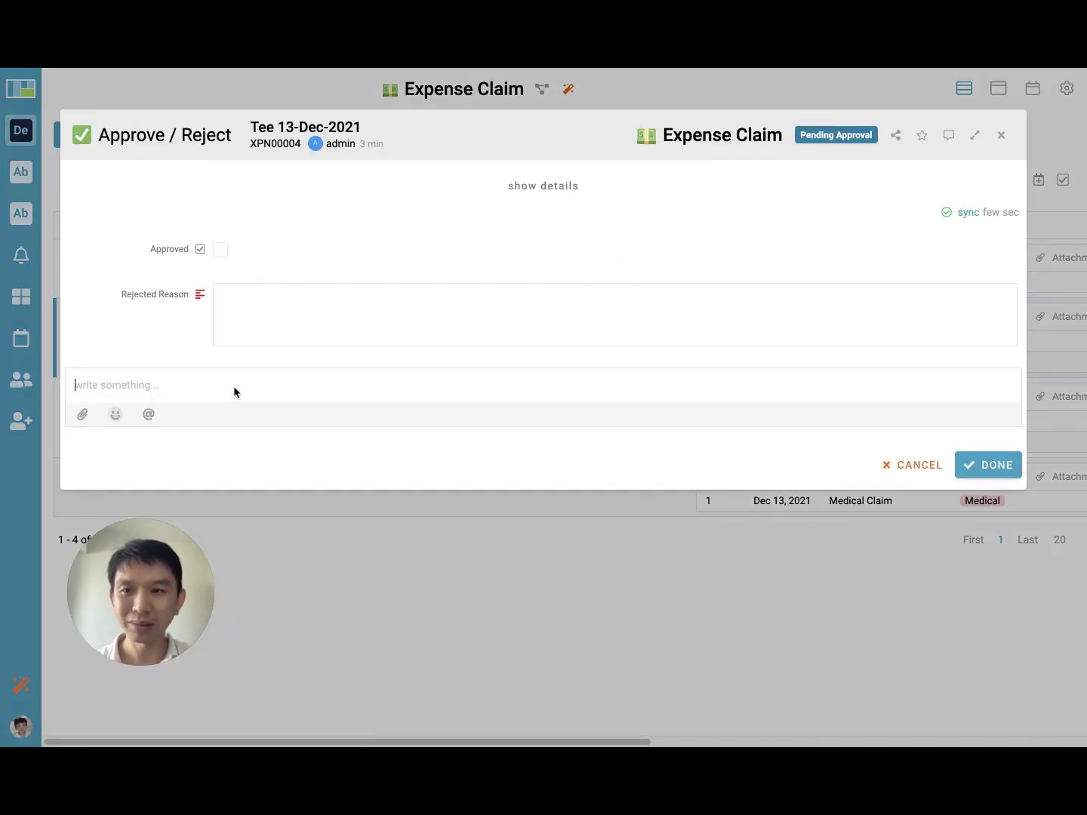
{"action": "type", "text": "Please"}
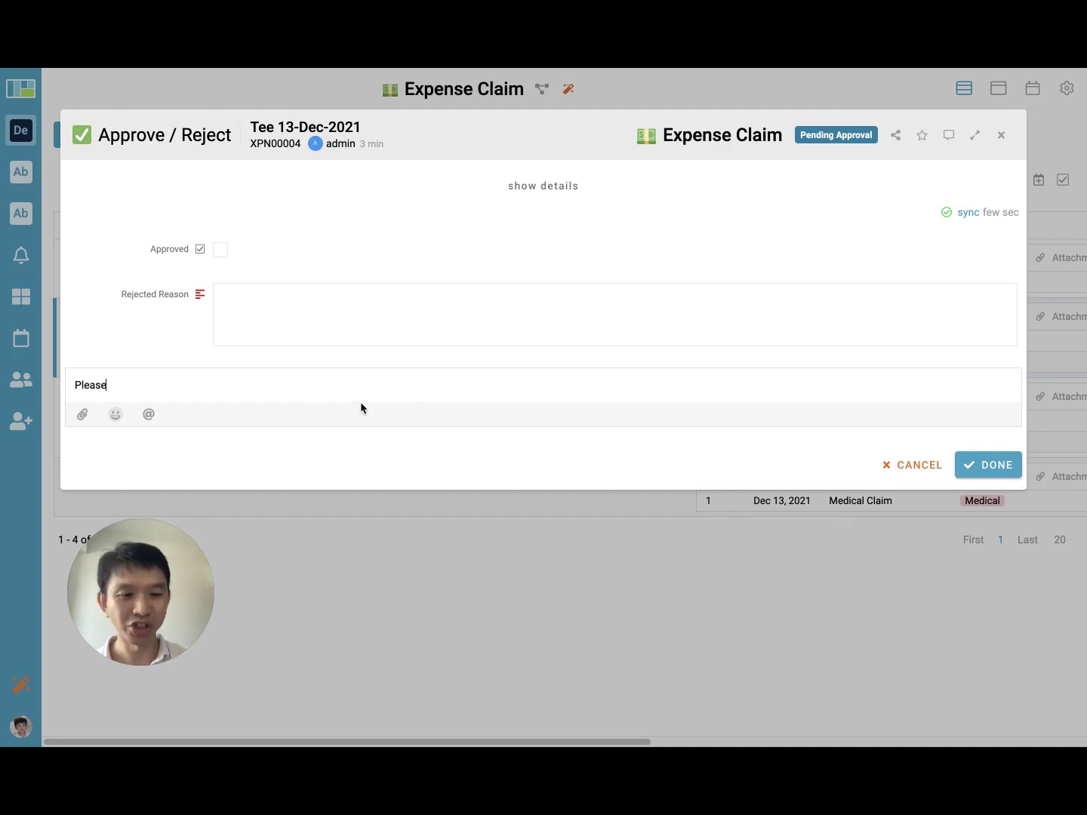
{"action": "key", "text": "BackSpace"}
{"action": "key", "text": "BackSpace"}
{"action": "key", "text": "BackSpace"}
{"action": "key", "text": "BackSpace"}
{"action": "key", "text": "BackSpace"}
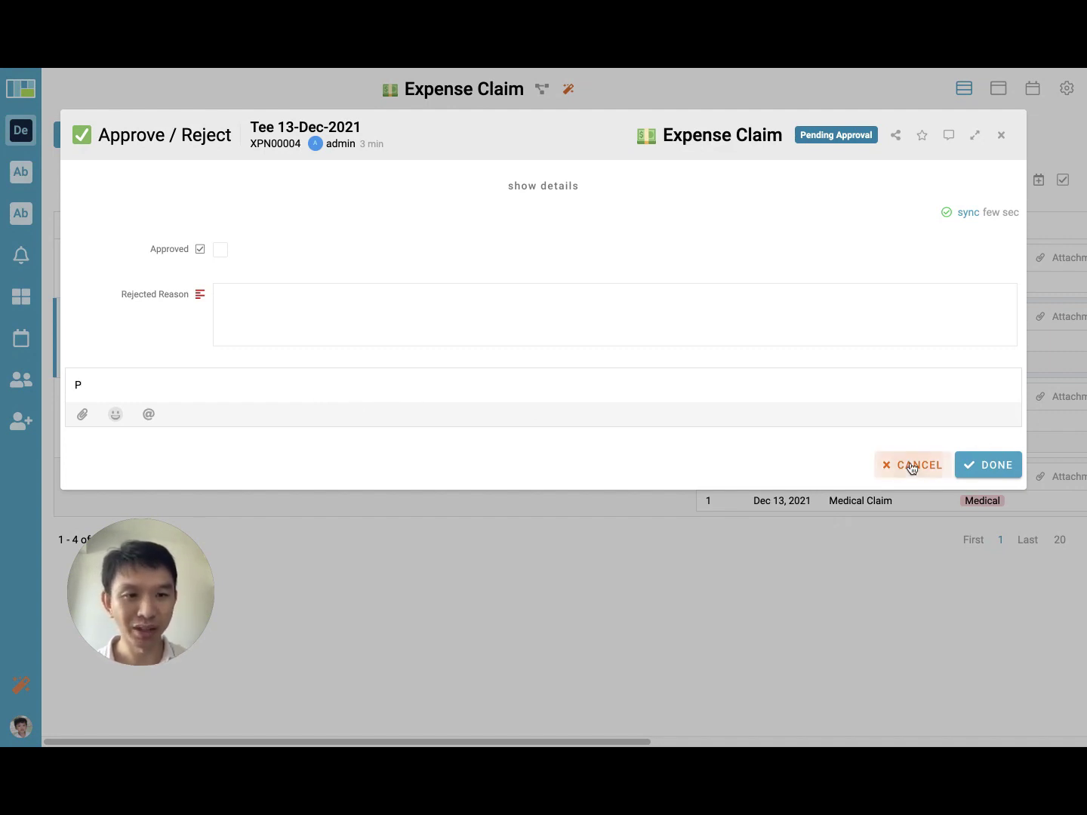
{"action": "left_click", "coordinate": [912, 468]}
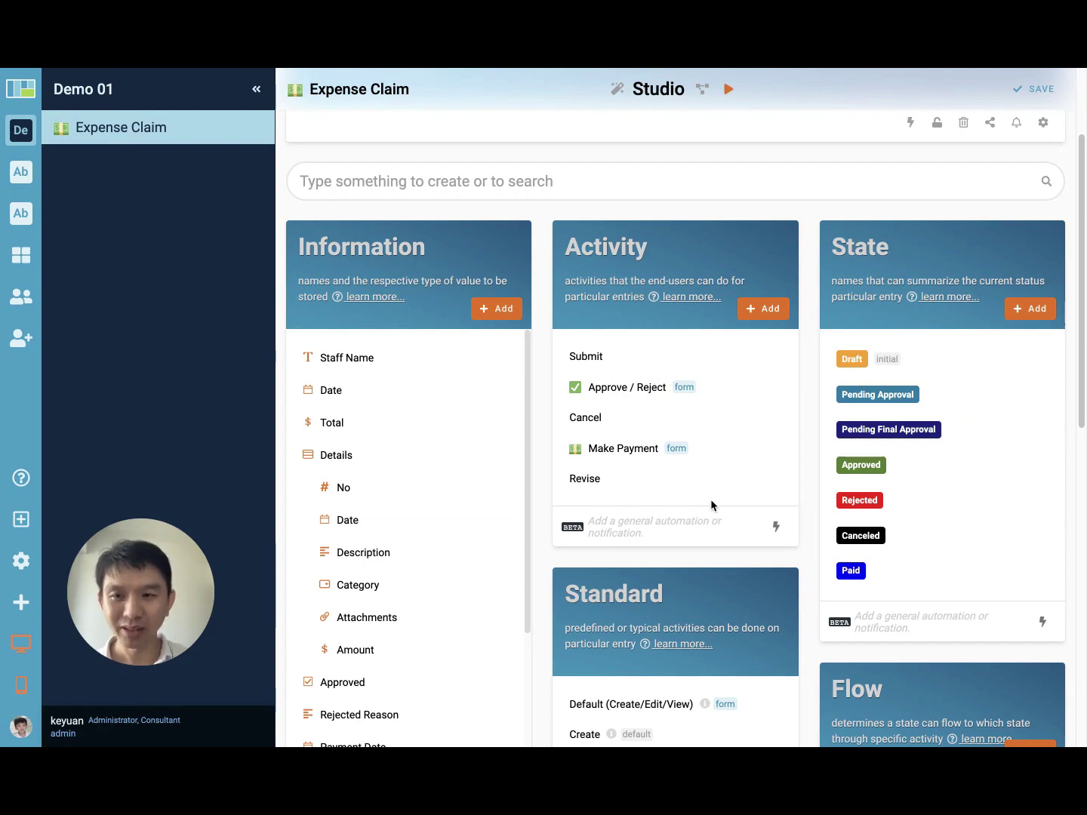
Step: Switch to the iPhone Simulator, refresh the mobile app's home page and open the Expense Claim list with its states
{"action": "key", "text": "super+Tab"}
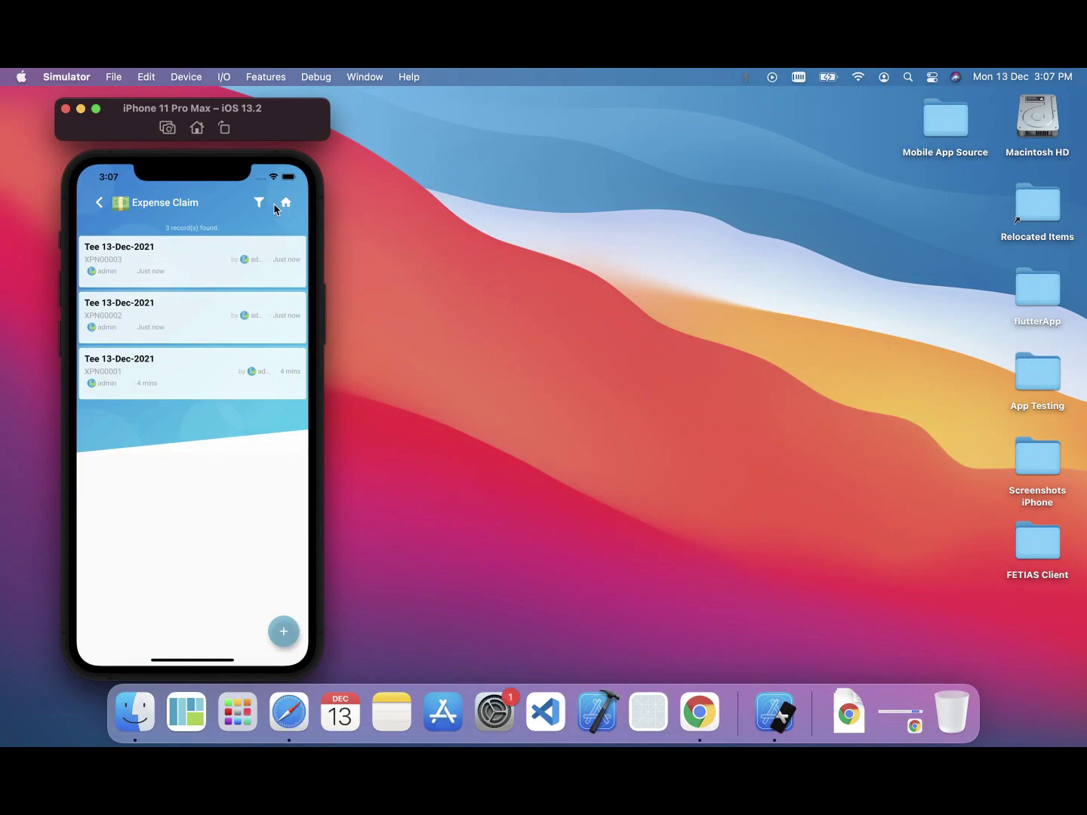
{"action": "left_click", "coordinate": [99, 204]}
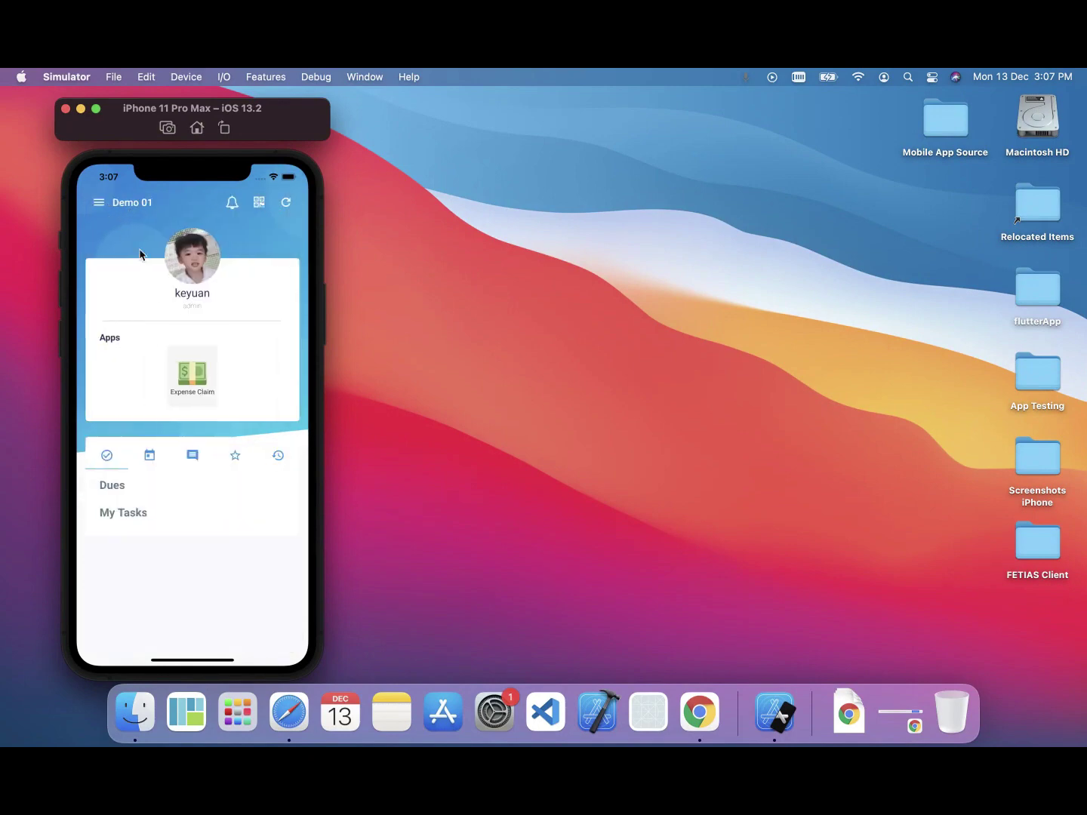
{"action": "left_click", "coordinate": [198, 389]}
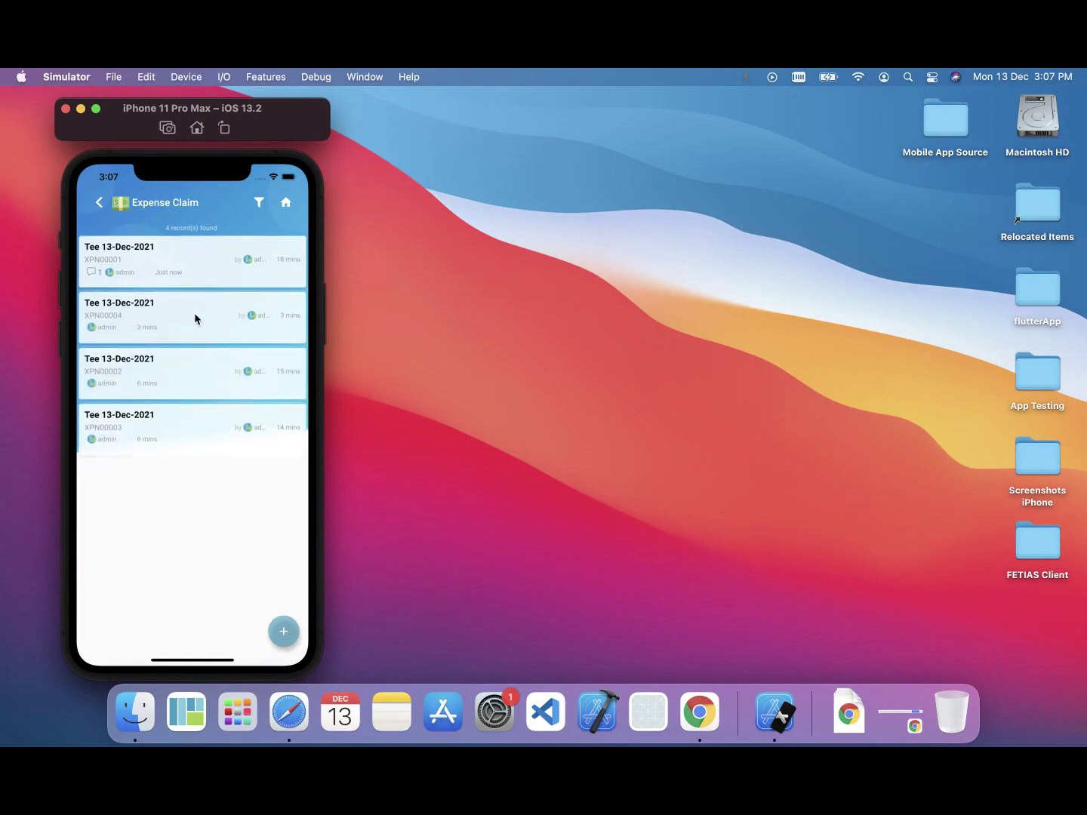
{"action": "scroll", "coordinate": [196, 516], "scroll_direction": "up", "scroll_amount": 4}
{"action": "left_click", "coordinate": [98, 204]}
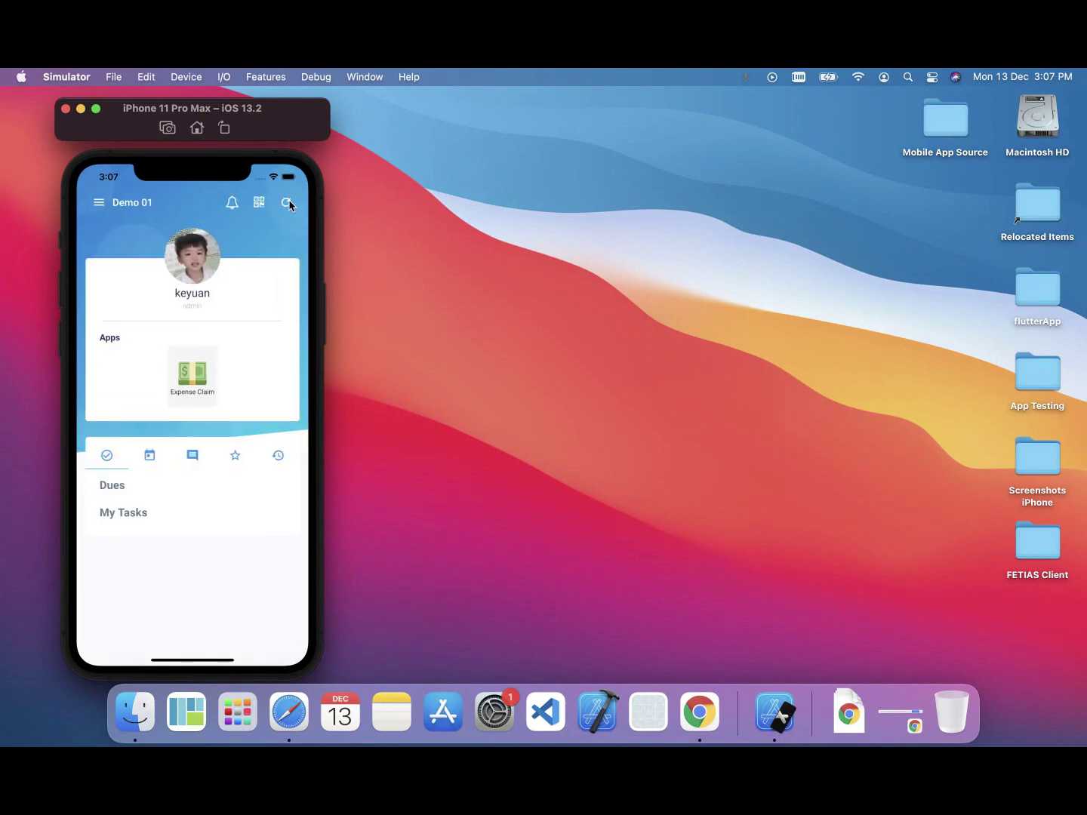
{"action": "left_click", "coordinate": [288, 203]}
{"action": "left_click", "coordinate": [192, 373]}
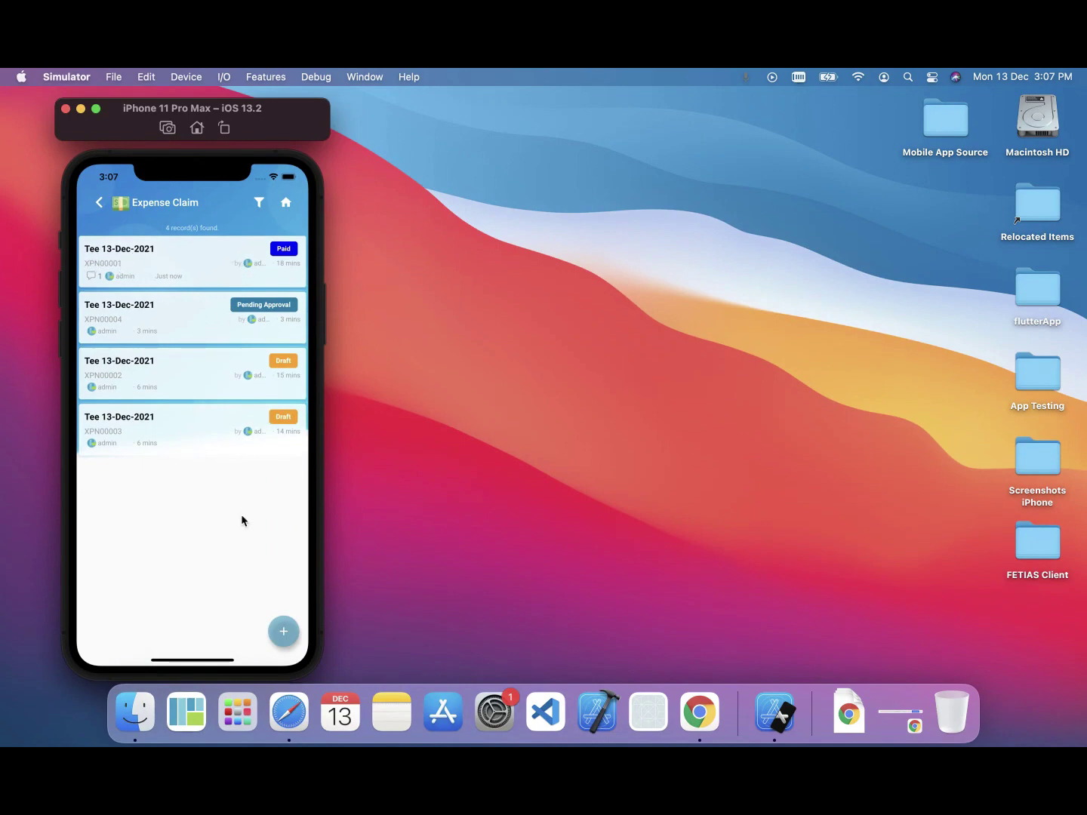
Step: Look at the mobile app's blank new-claim form, and examine the detail rows of claim XPN00004
{"action": "left_click", "coordinate": [283, 631]}
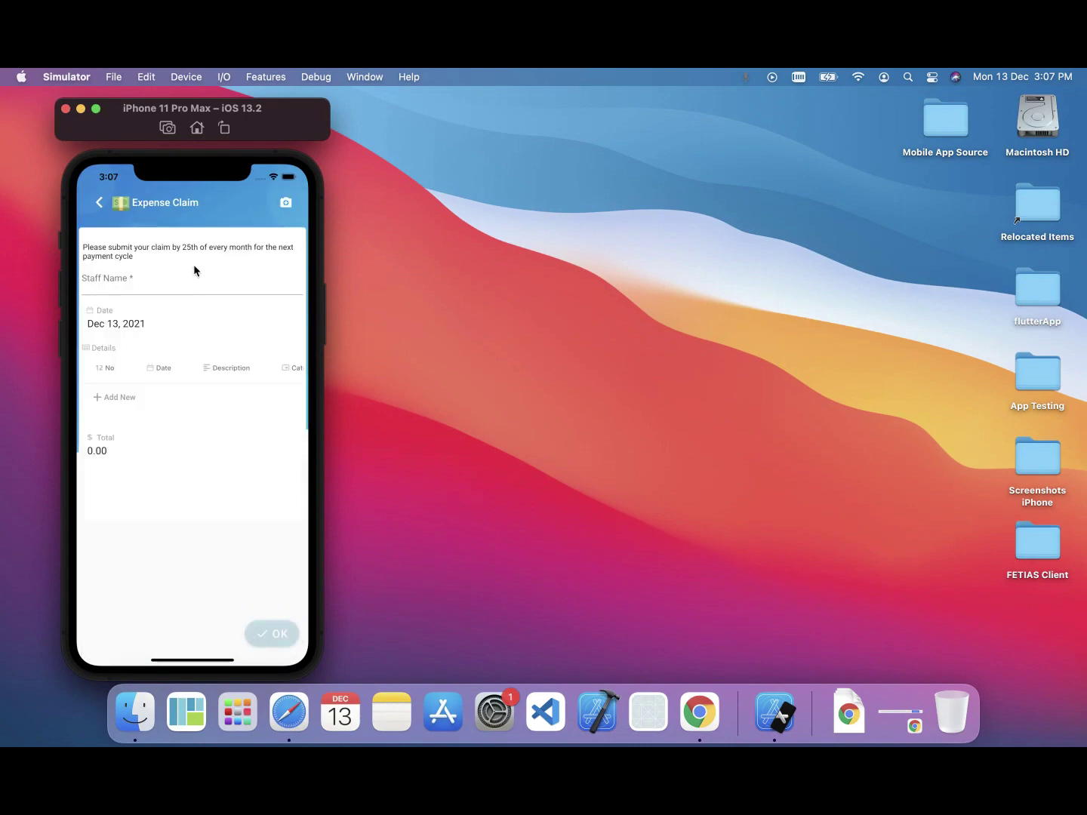
{"action": "left_click", "coordinate": [101, 206]}
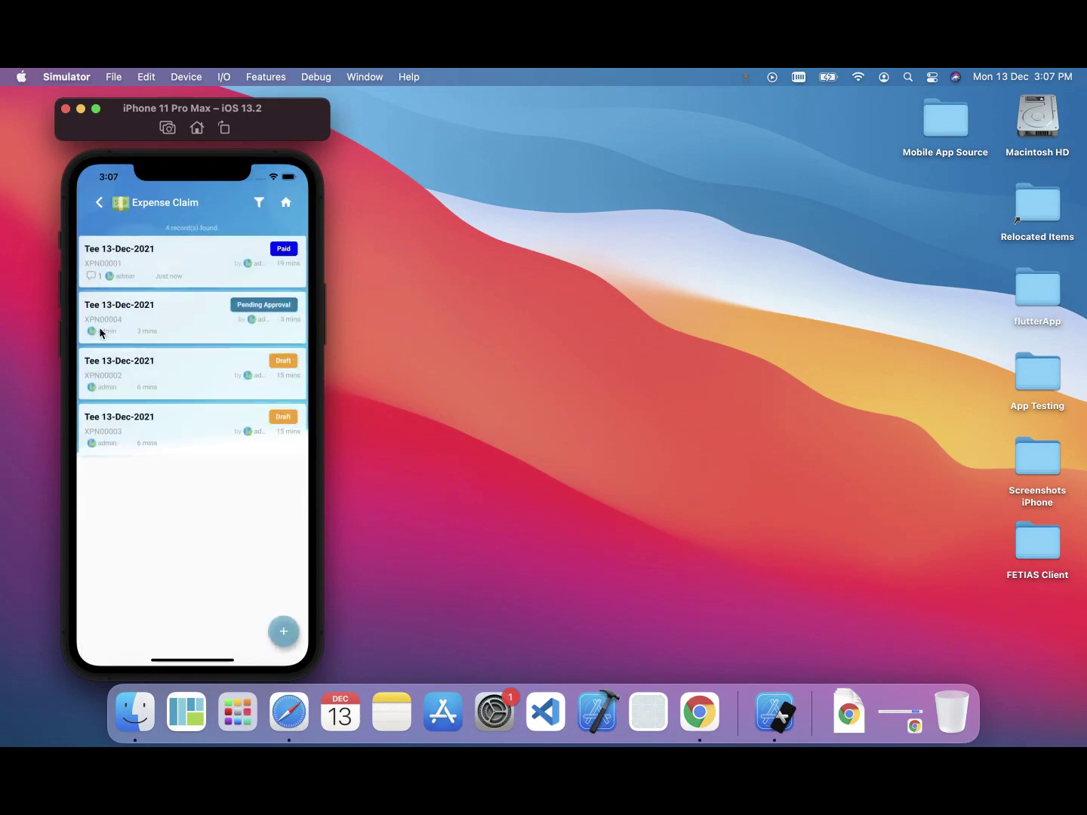
{"action": "left_click", "coordinate": [185, 328]}
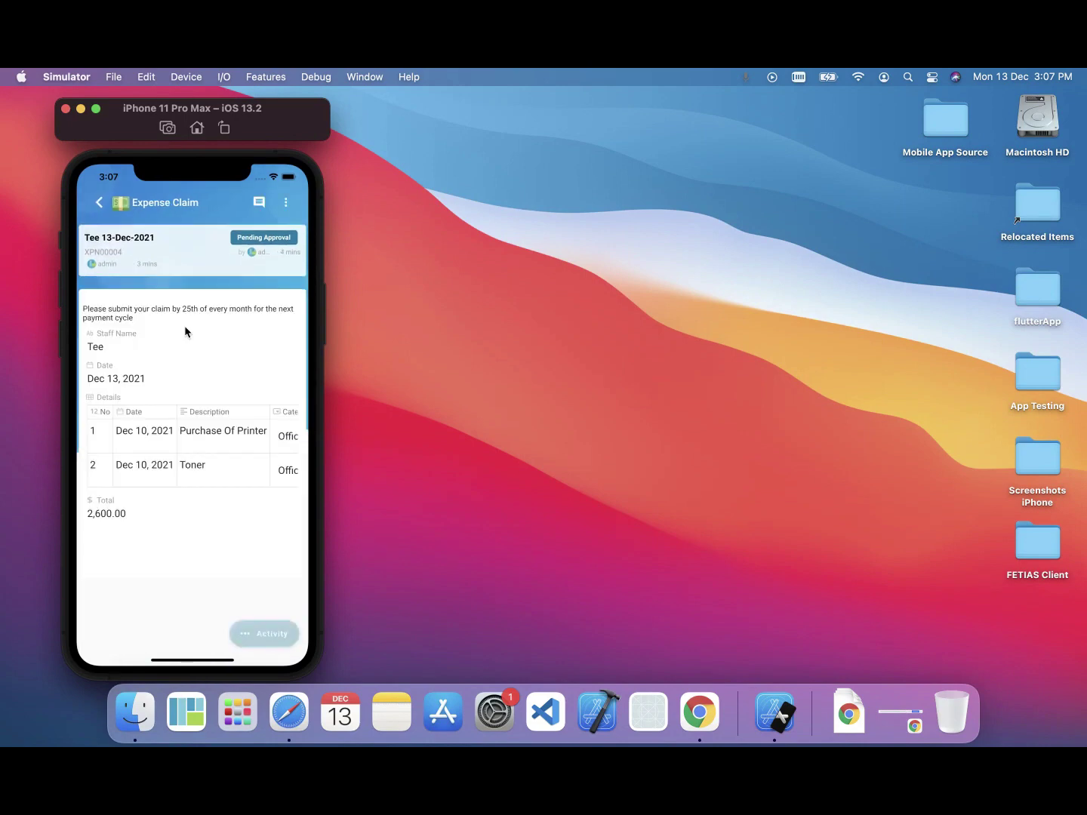
{"action": "left_click_drag", "start_coordinate": [235, 451], "coordinate": [31, 467]}
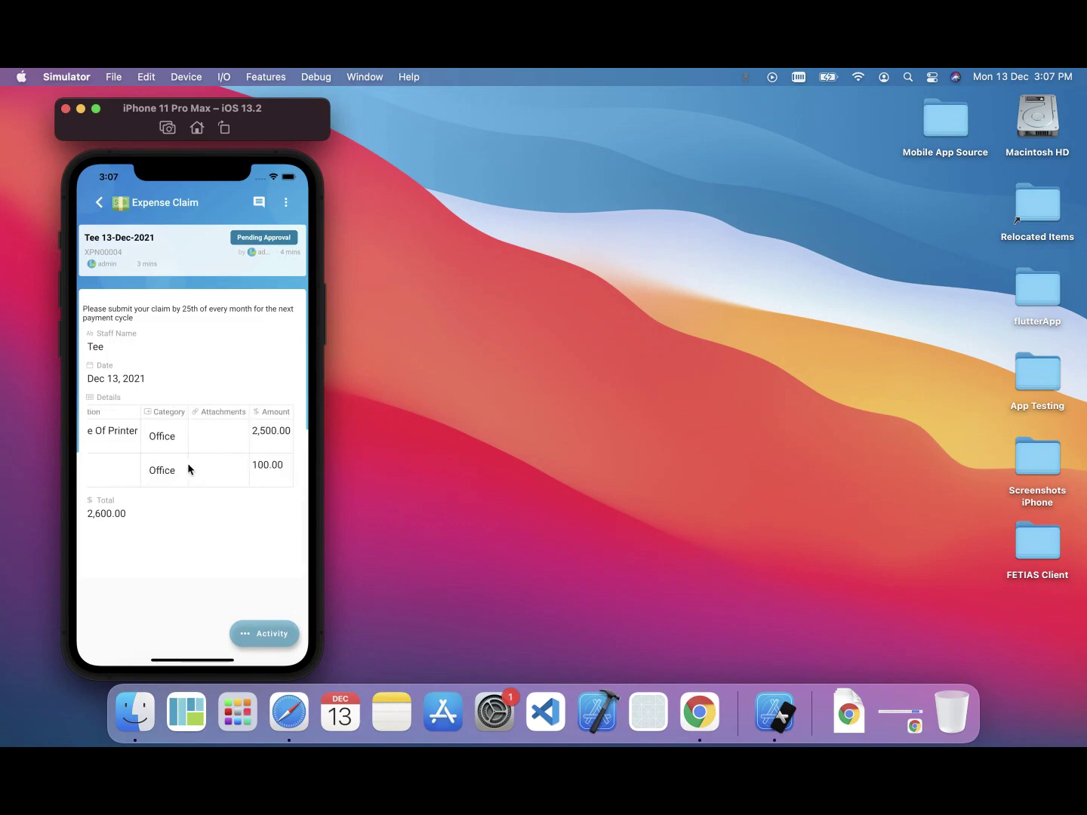
{"action": "left_click_drag", "start_coordinate": [188, 466], "coordinate": [346, 477]}
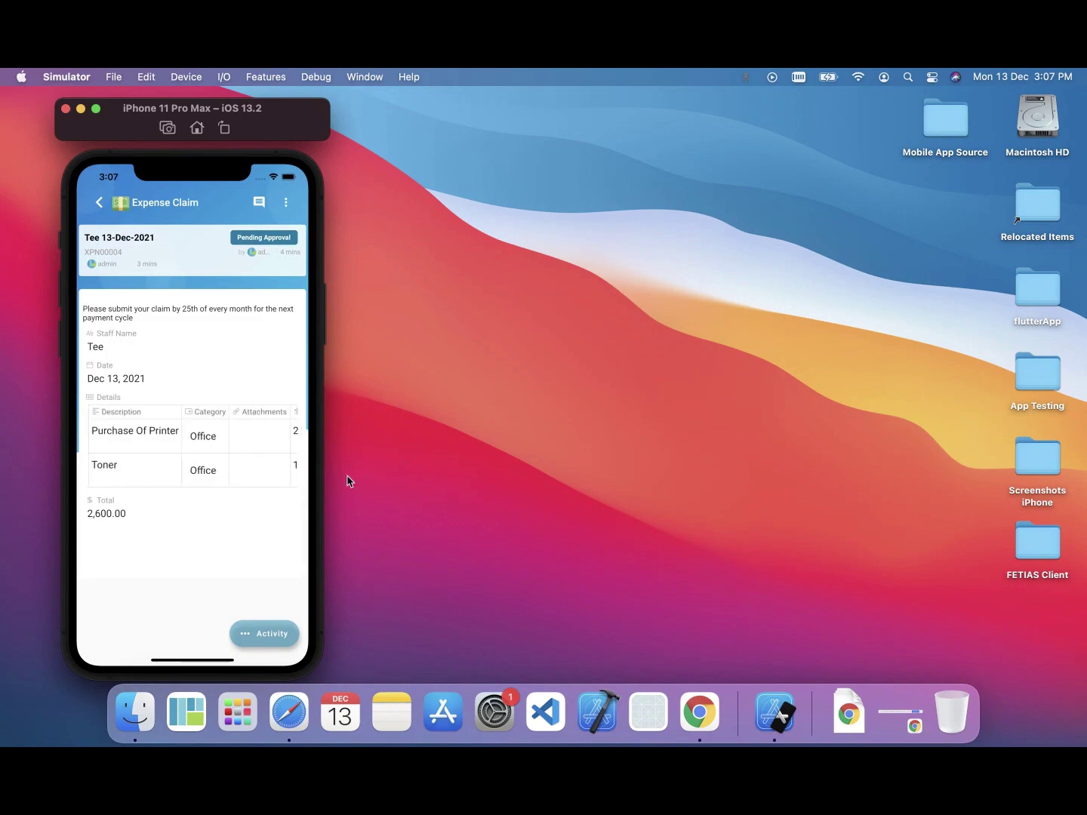
Step: Complete Approve / Reject for XPN00004 in the mobile app with Approved ticked, and return to the claims list
{"action": "left_click", "coordinate": [253, 629]}
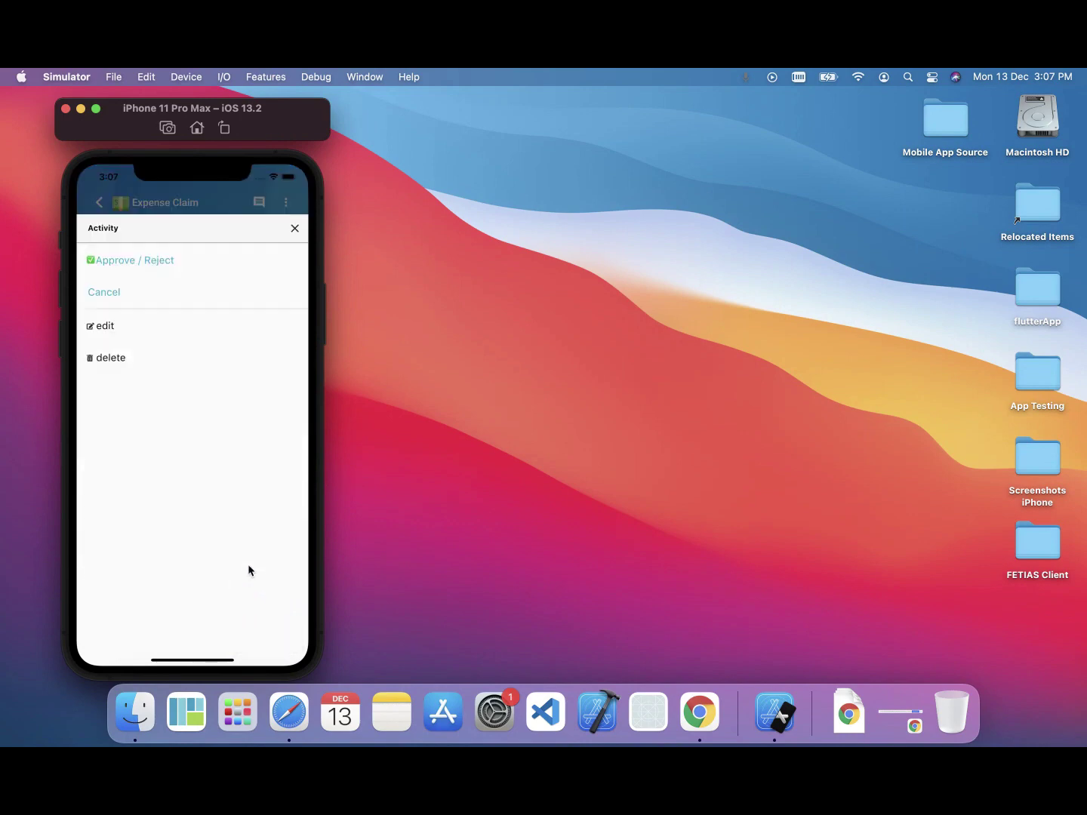
{"action": "left_click", "coordinate": [124, 264]}
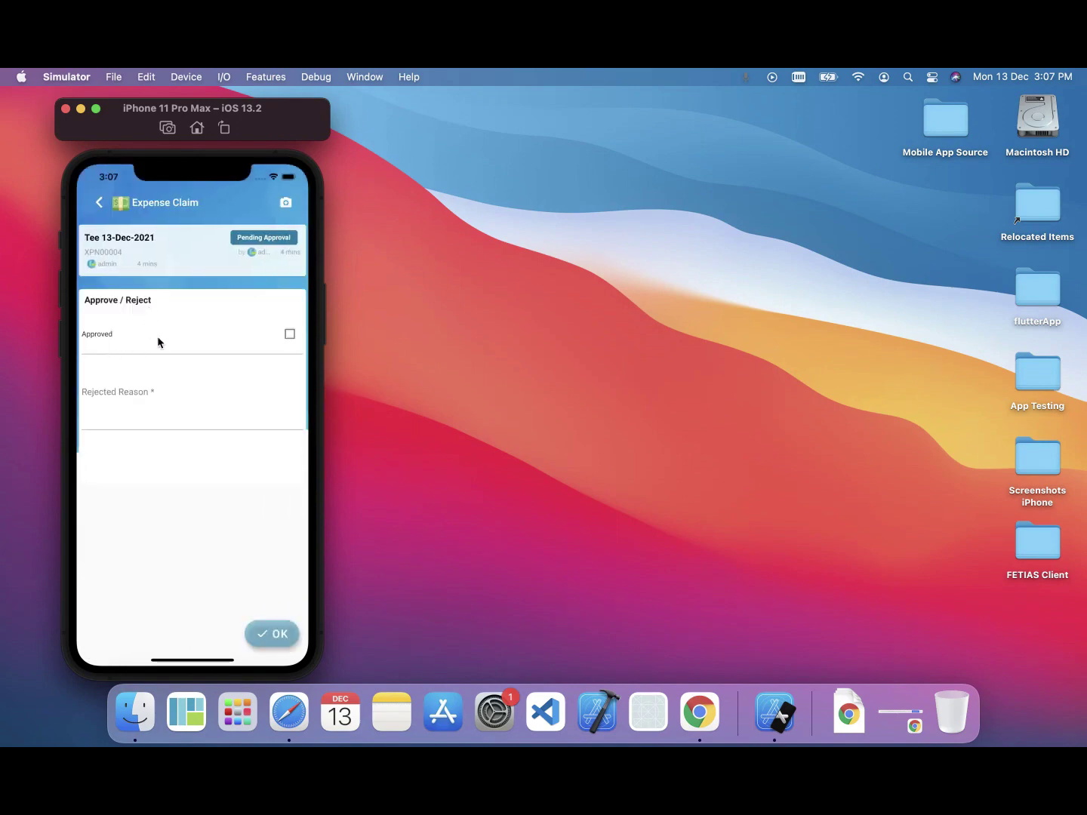
{"action": "left_click", "coordinate": [290, 334]}
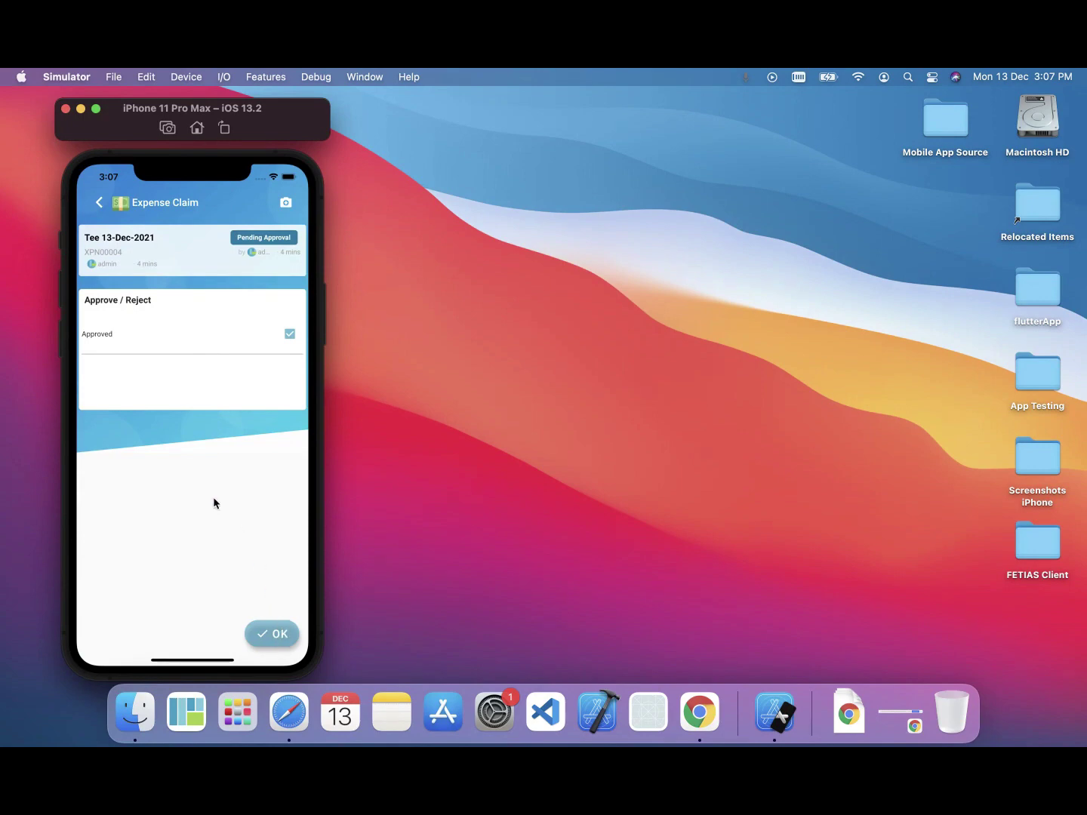
{"action": "left_click", "coordinate": [272, 638]}
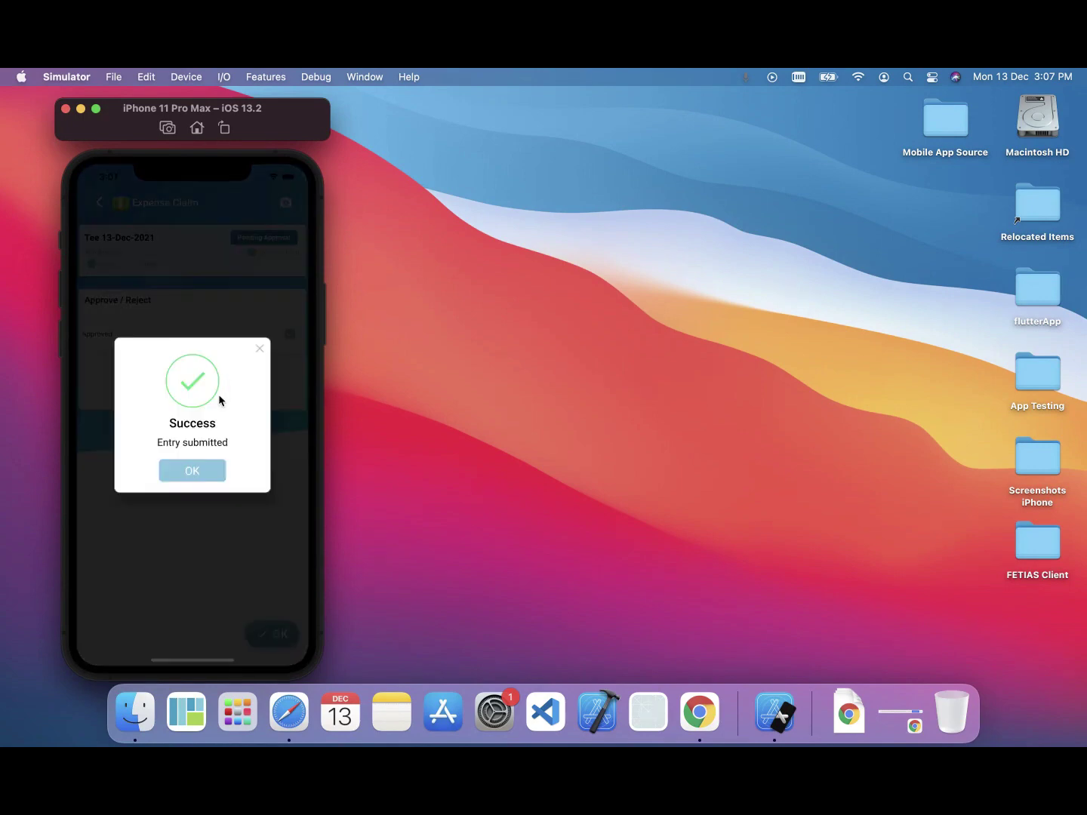
{"action": "left_click", "coordinate": [176, 471]}
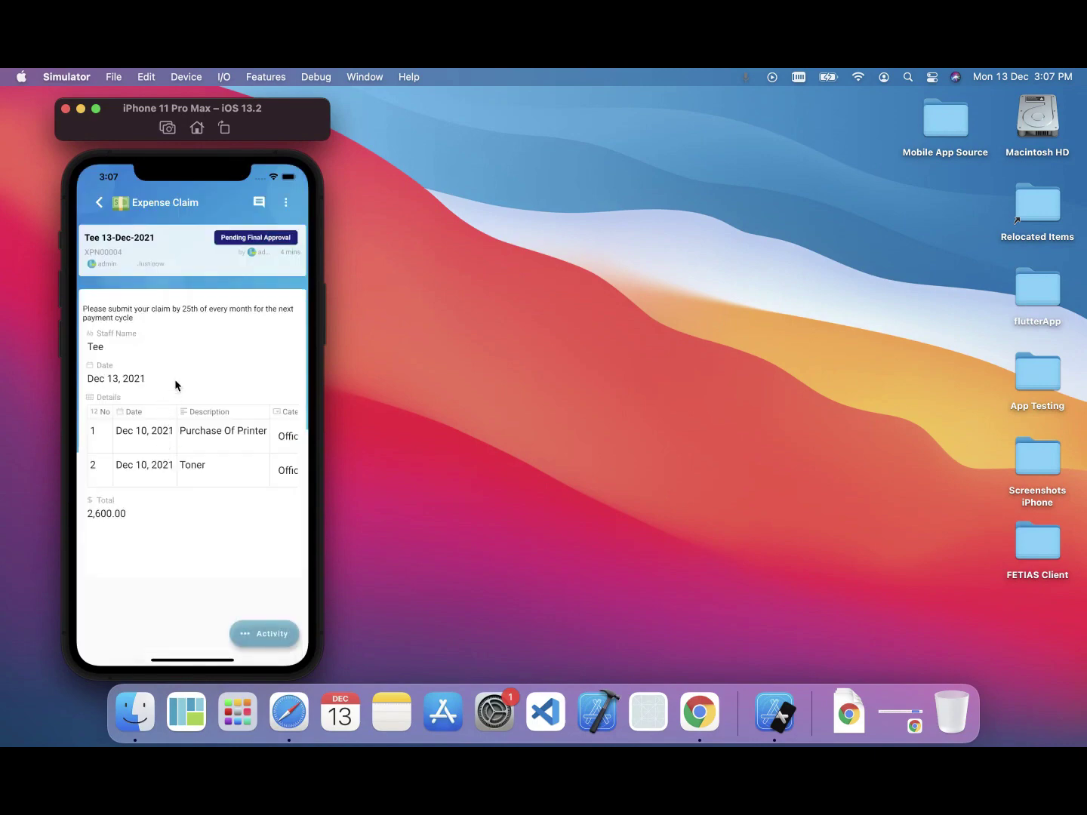
{"action": "left_click", "coordinate": [100, 202]}
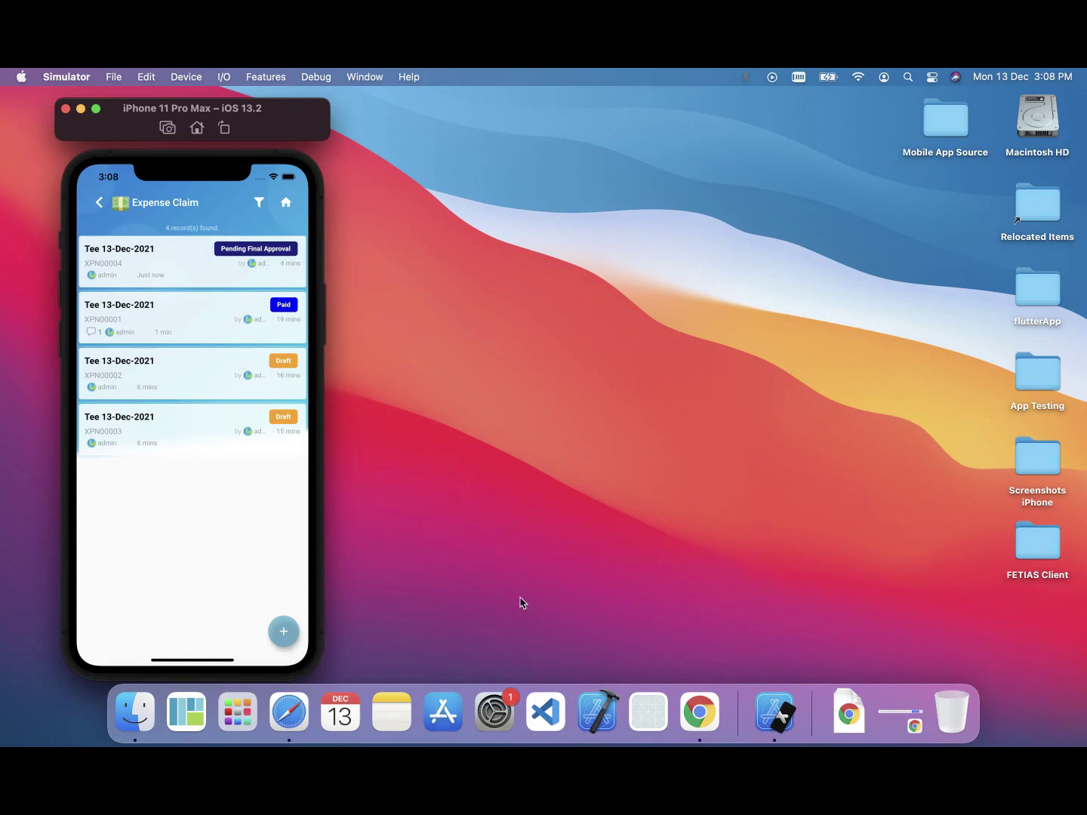
Step: Switch back to Google Chrome and look over the Expense Claim module's information, activities, states, flows and listing section in Studio
{"action": "key", "text": "super+Tab"}
{"action": "key", "text": "super+Tab"}
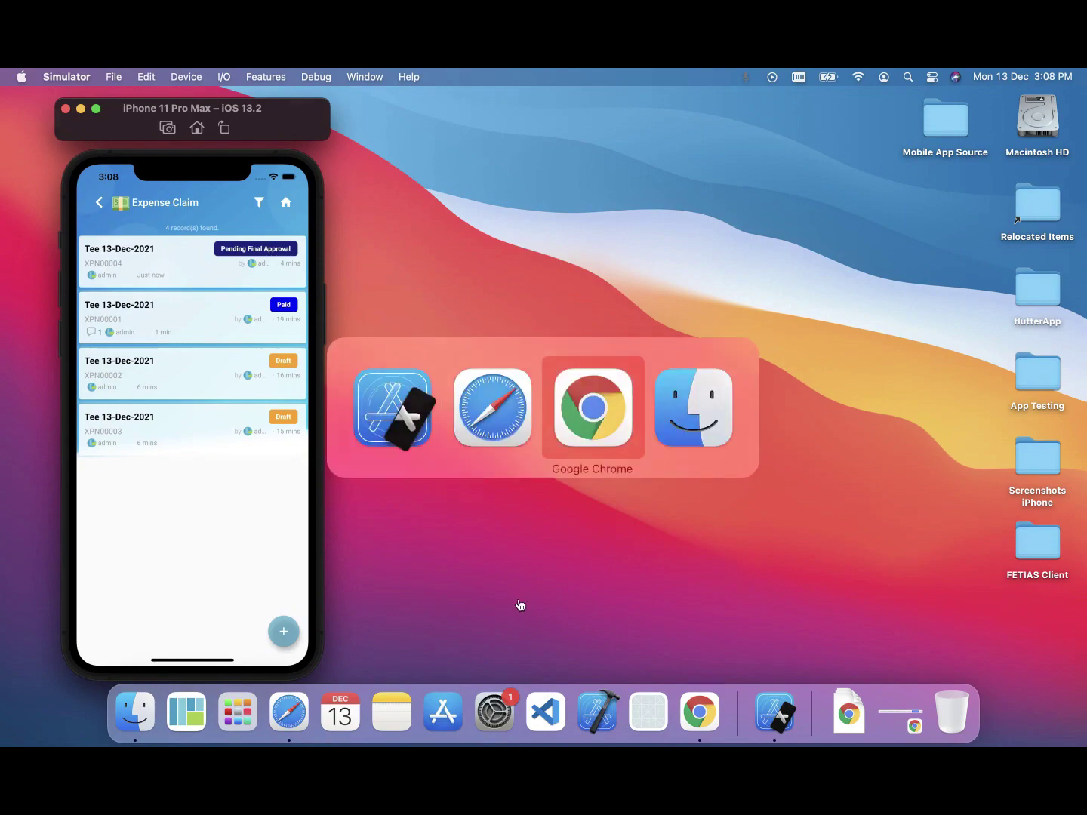
{"action": "scroll", "coordinate": [713, 466], "scroll_direction": "down", "scroll_amount": 1}
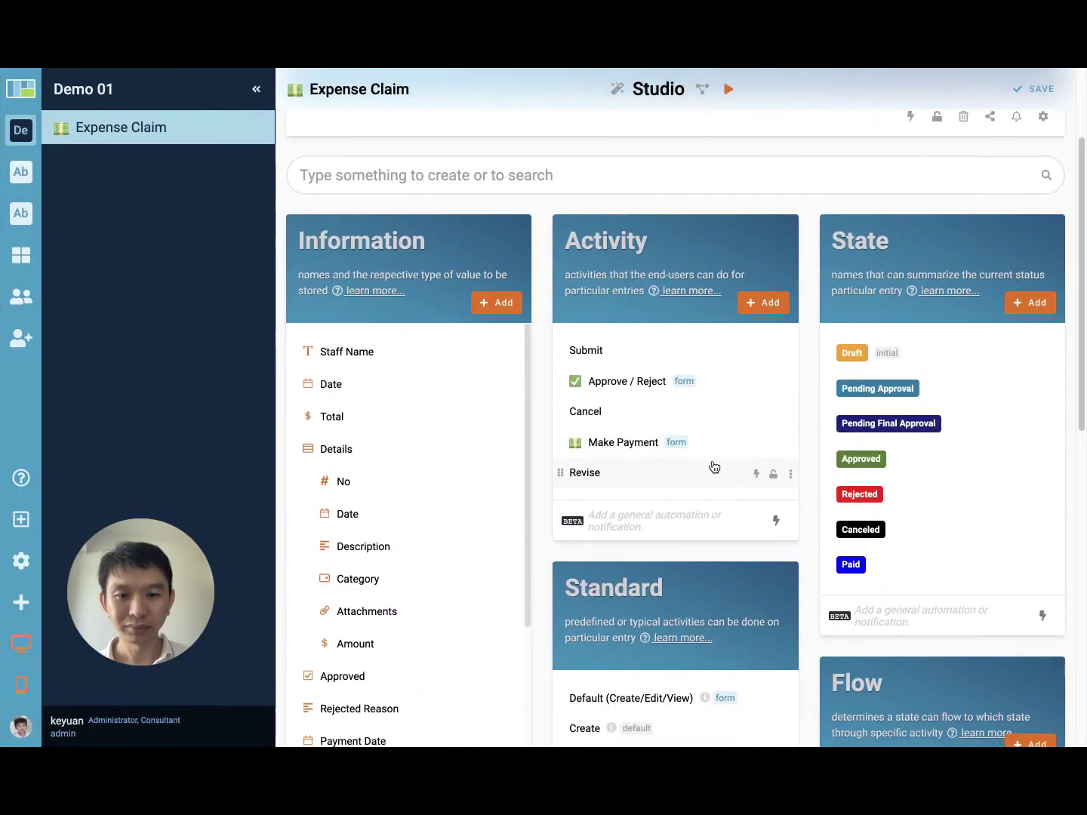
{"action": "scroll", "coordinate": [771, 442], "scroll_direction": "down", "scroll_amount": 2}
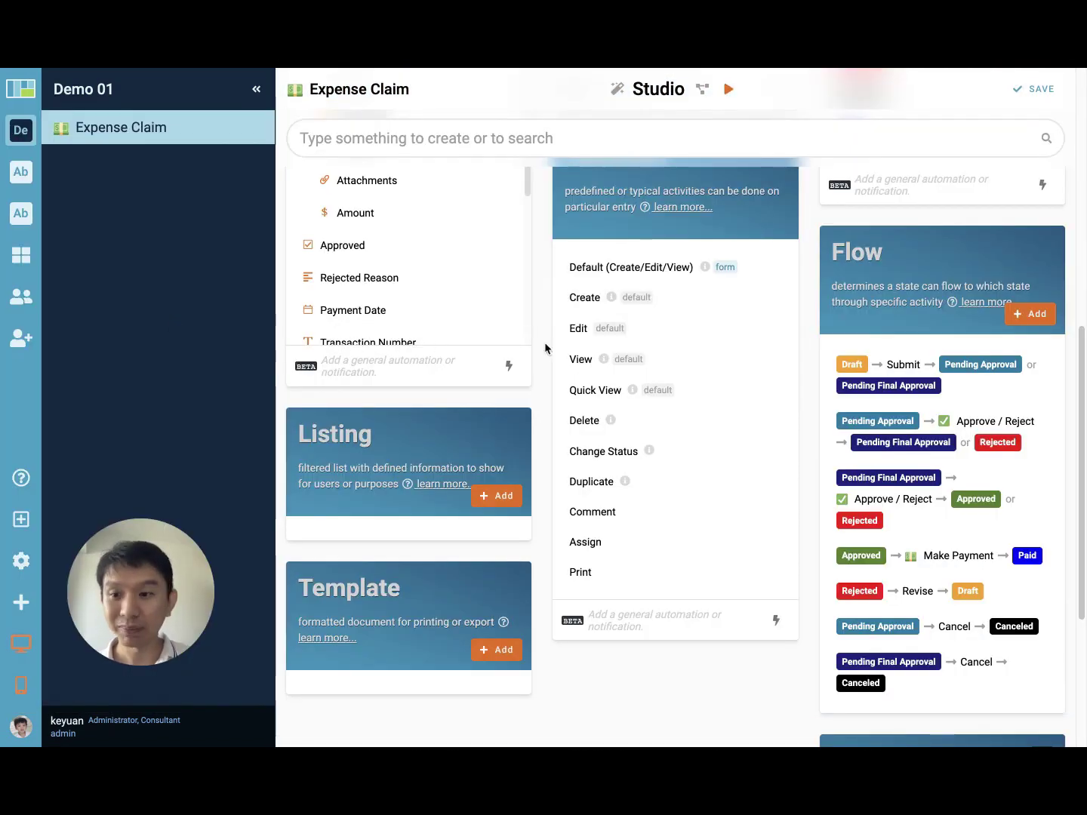
{"action": "scroll", "coordinate": [536, 428], "scroll_direction": "up", "scroll_amount": 6}
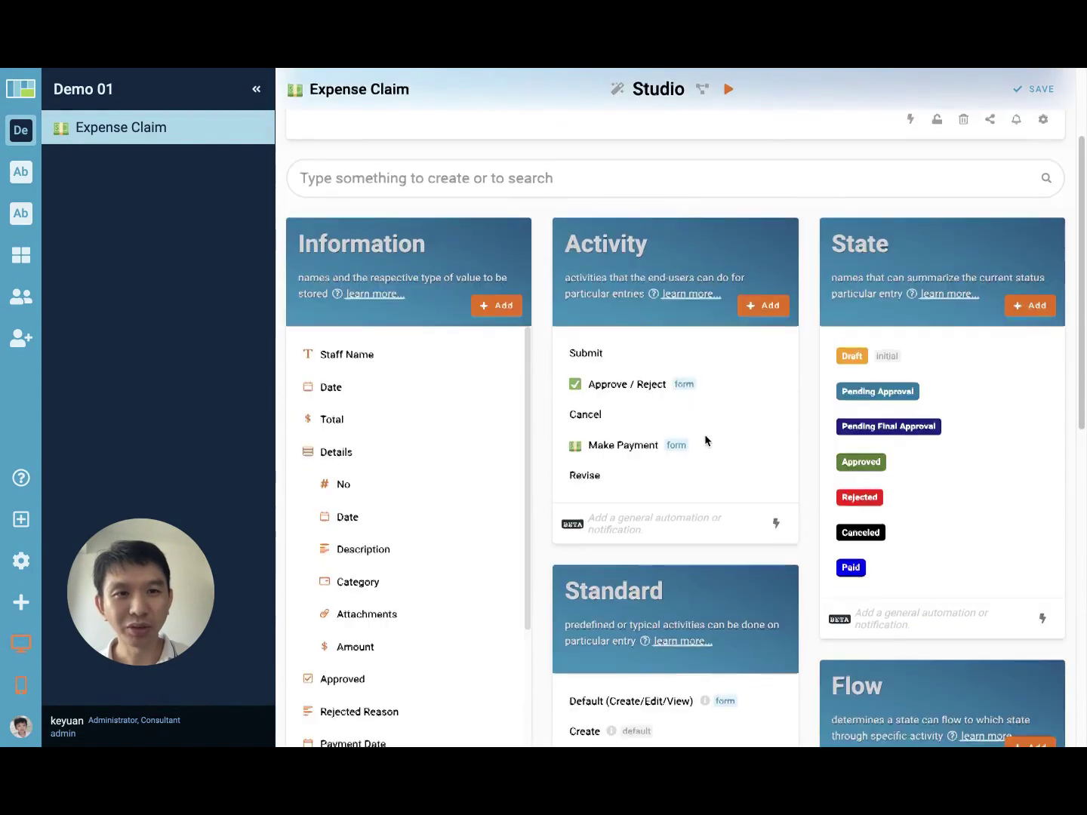
{"action": "scroll", "coordinate": [695, 408], "scroll_direction": "up", "scroll_amount": 2}
{"action": "scroll", "coordinate": [683, 376], "scroll_direction": "down", "scroll_amount": 3}
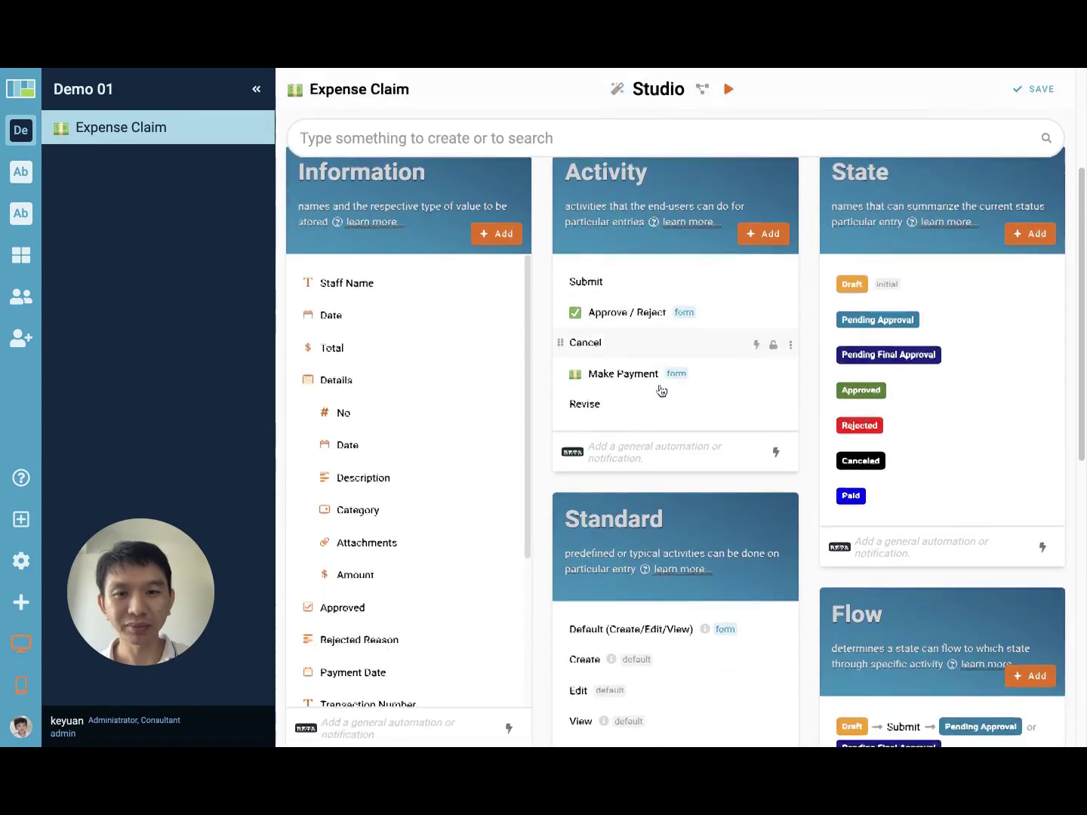
{"action": "scroll", "coordinate": [656, 390], "scroll_direction": "down", "scroll_amount": 4}
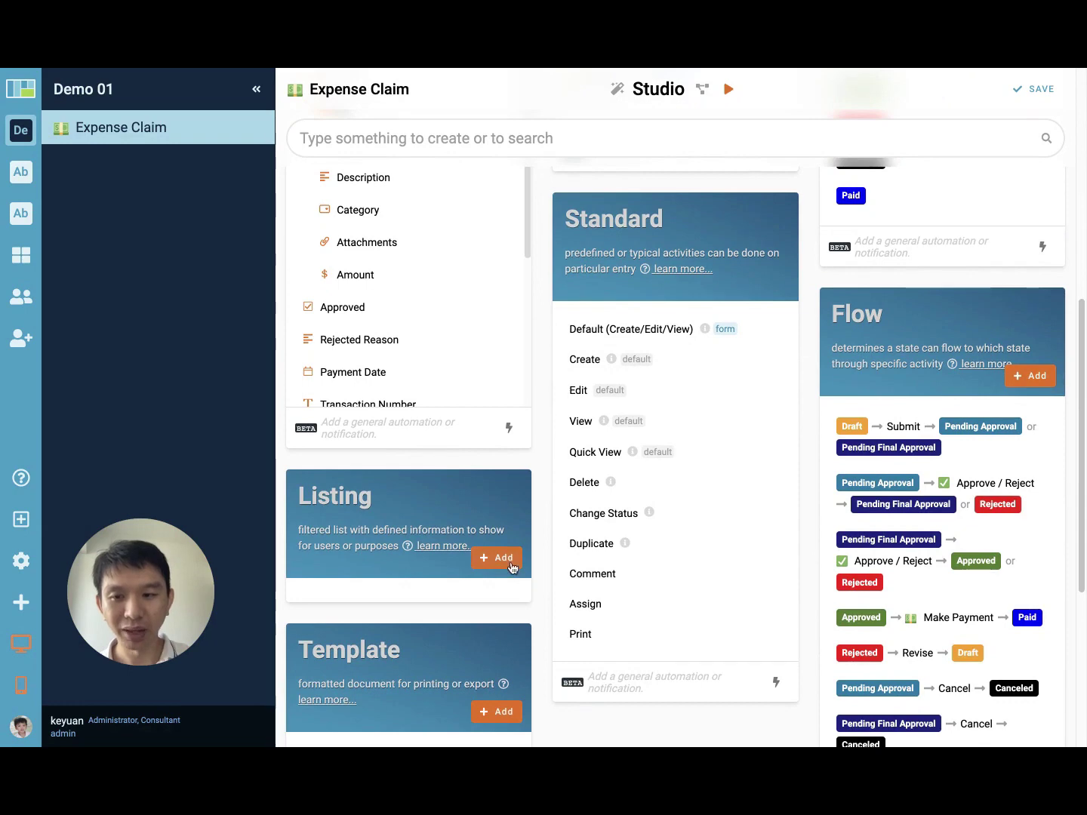
Step: Add a listing named "My Claim" to the Expense Claim module, filtered by Created By is me
{"action": "left_click", "coordinate": [504, 559]}
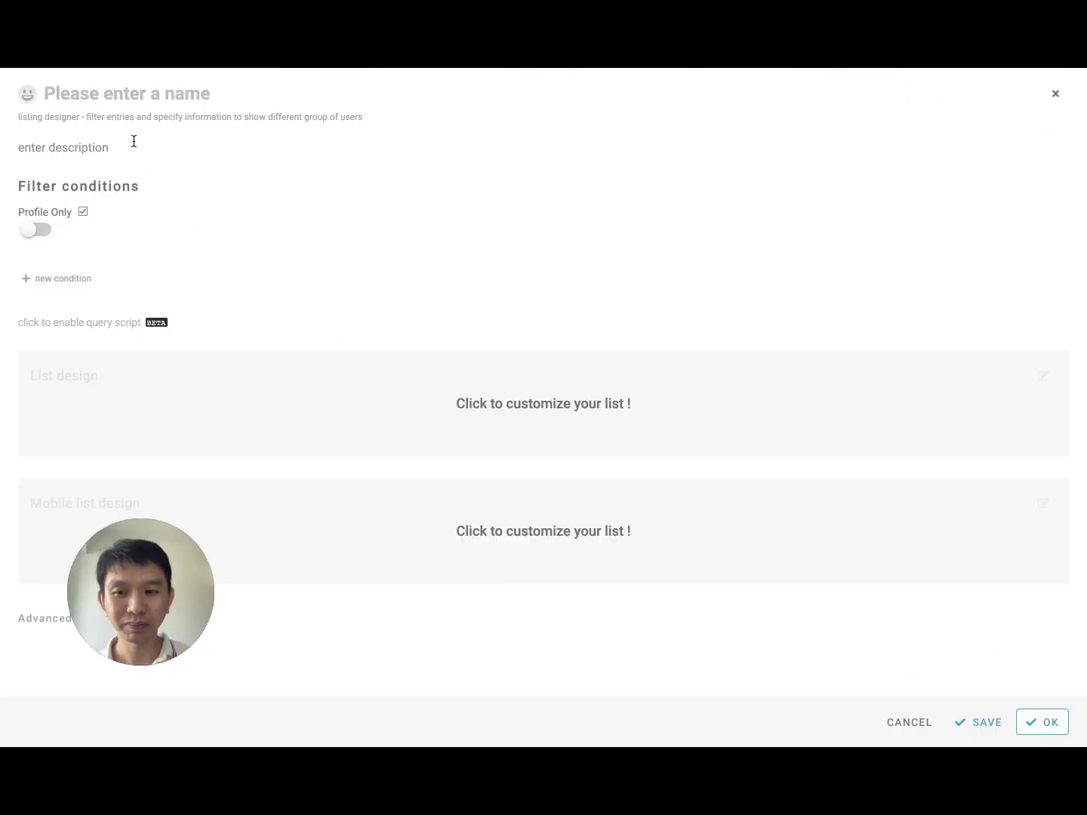
{"action": "type", "text": "My Cl"}
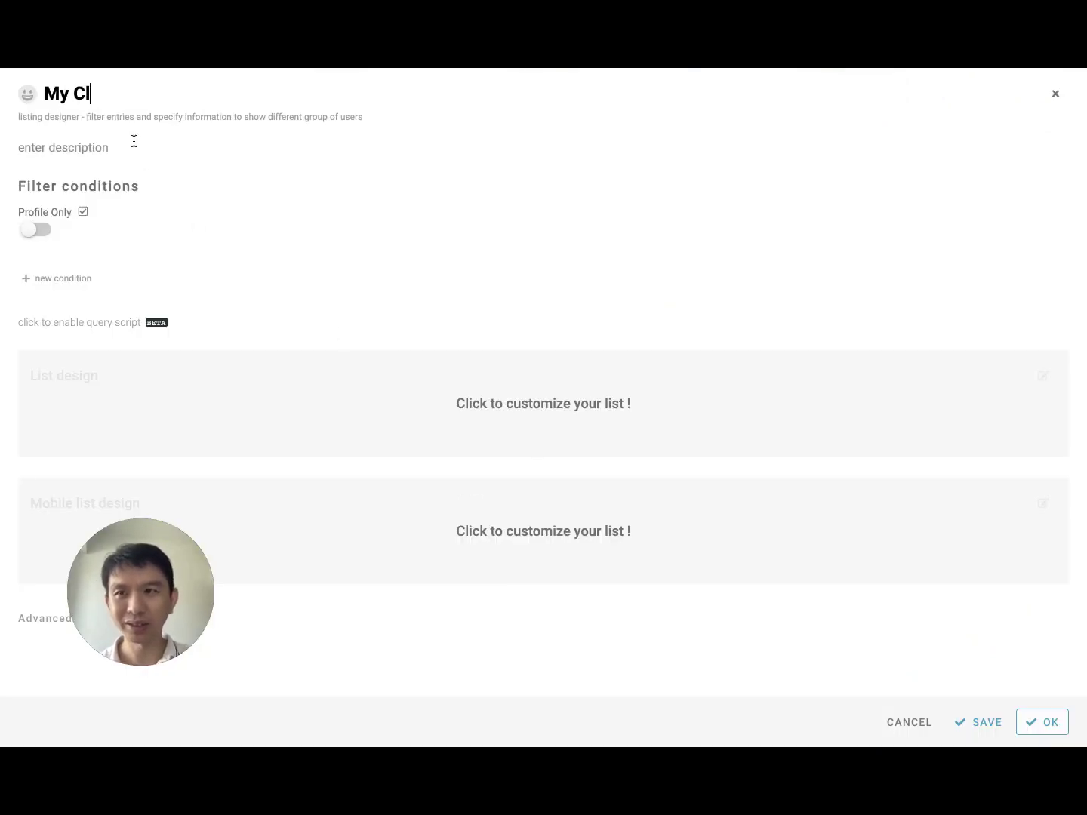
{"action": "type", "text": "aim"}
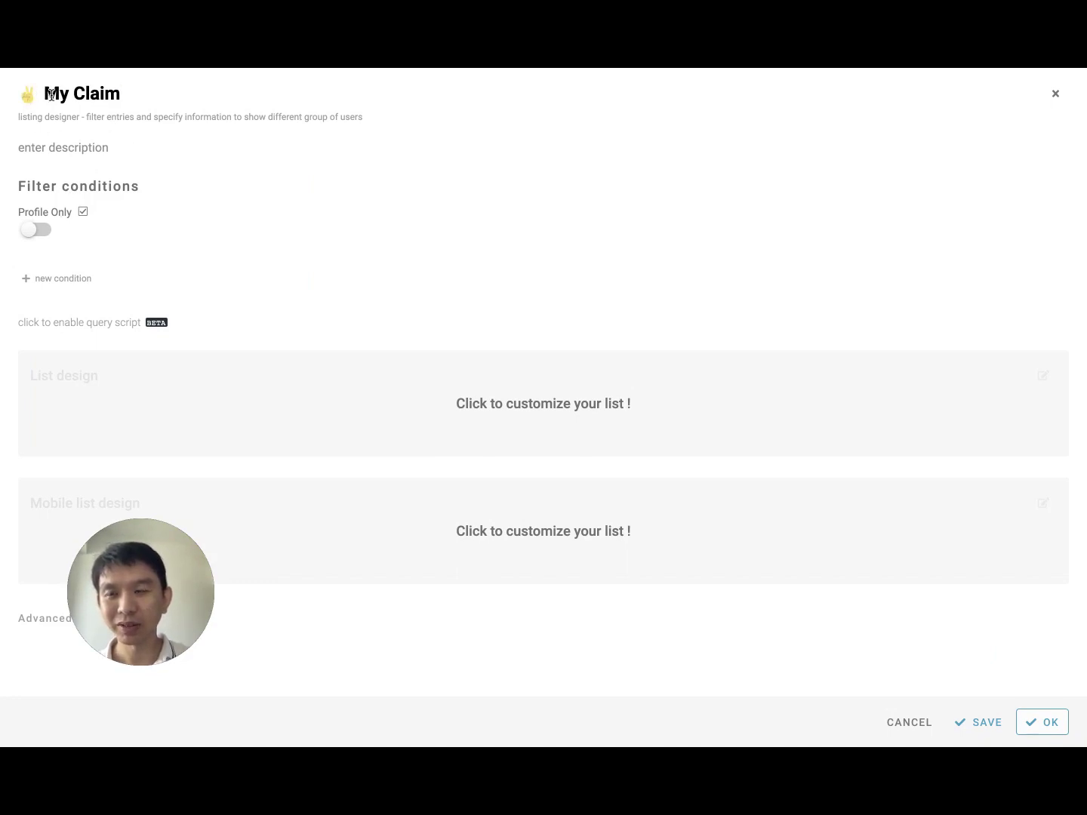
{"action": "left_click", "coordinate": [49, 280]}
{"action": "left_click", "coordinate": [38, 281]}
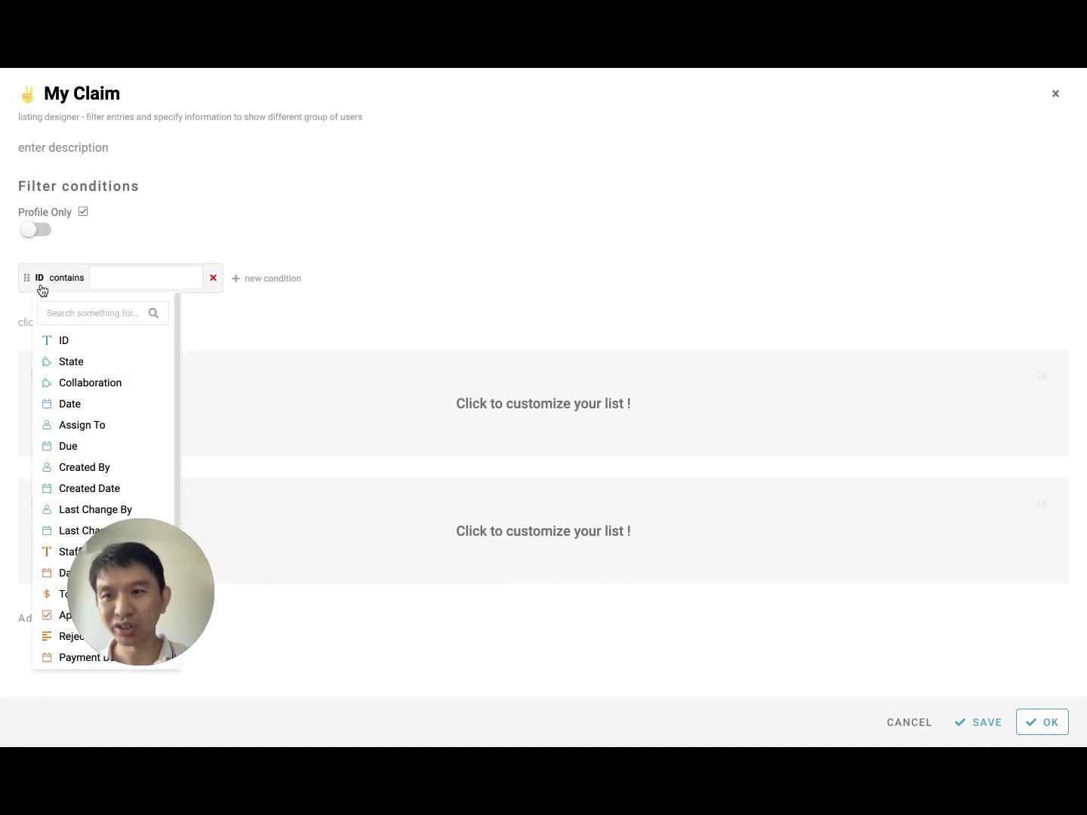
{"action": "left_click", "coordinate": [93, 478]}
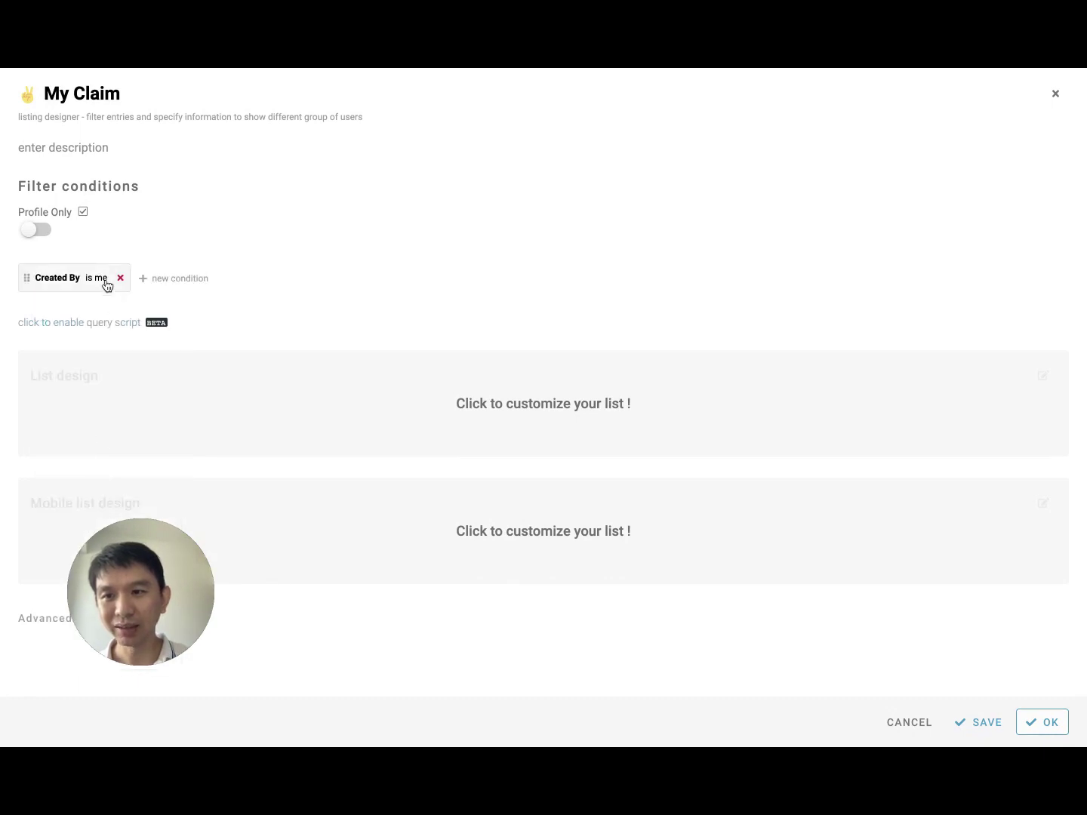
Step: Include every column except Assign To, Staff Name and Details in My Claim's list design, and save the listing with the module
{"action": "left_click", "coordinate": [484, 394]}
{"action": "left_click", "coordinate": [724, 225]}
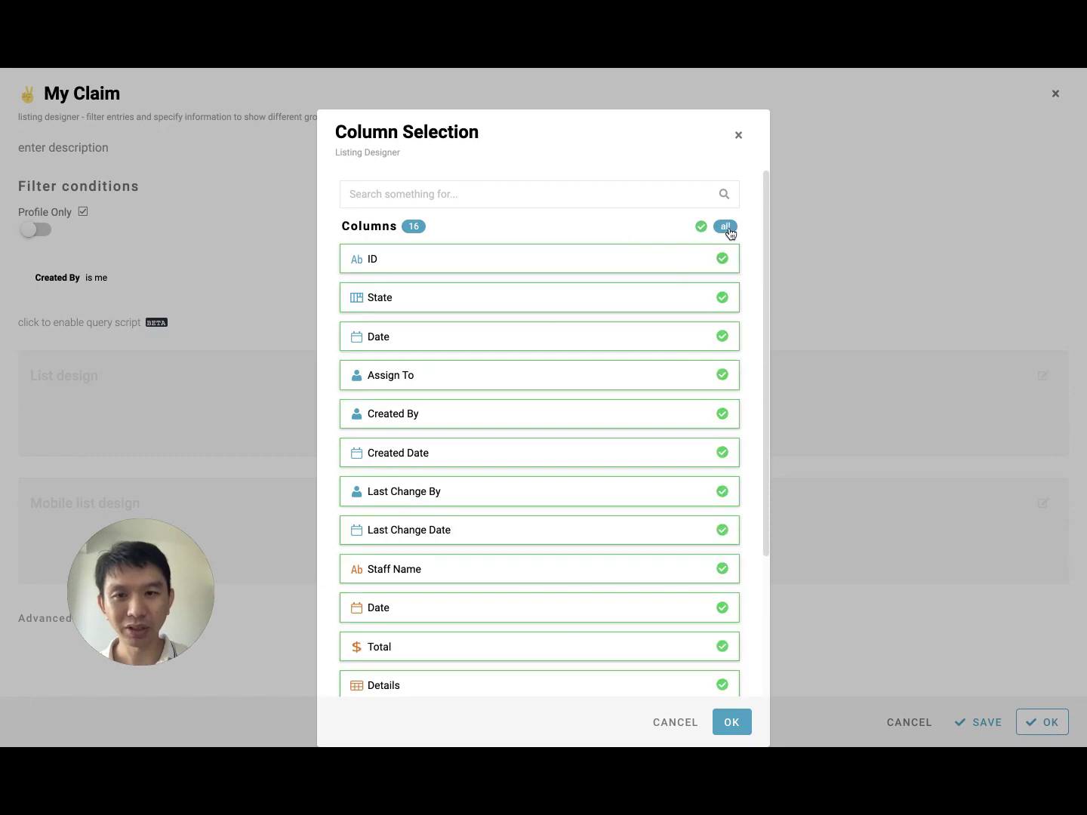
{"action": "left_click", "coordinate": [464, 379]}
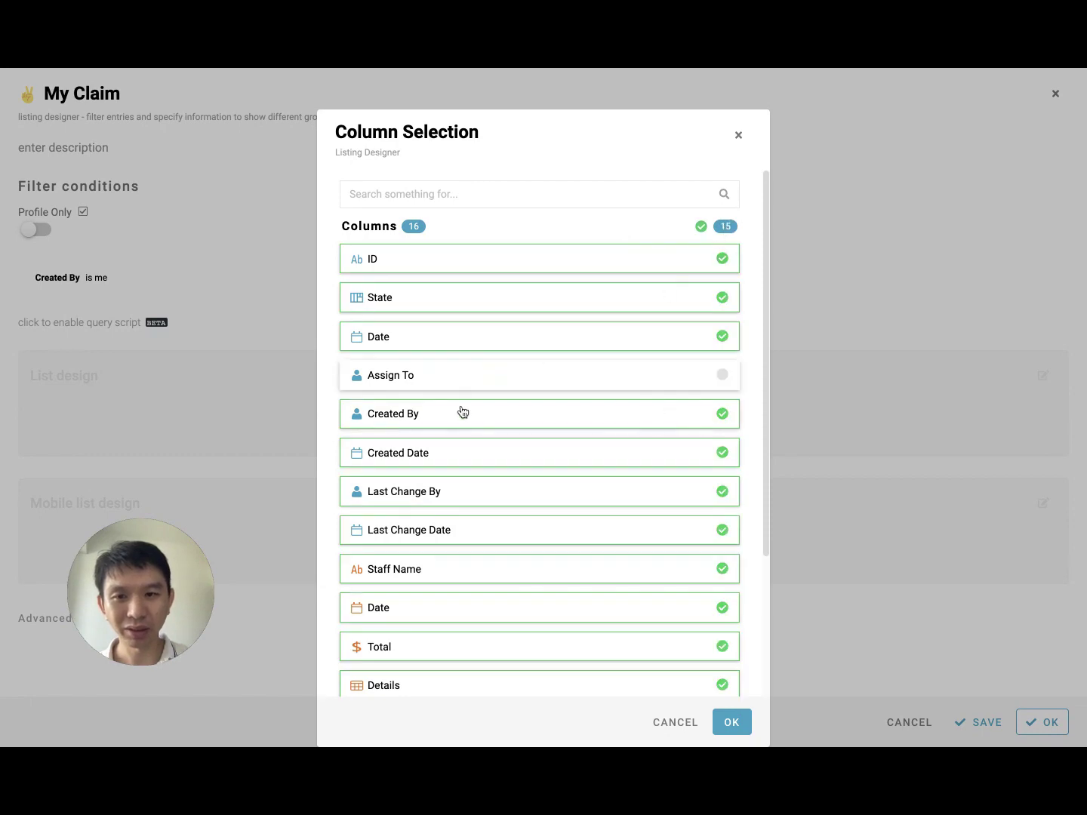
{"action": "left_click", "coordinate": [456, 564]}
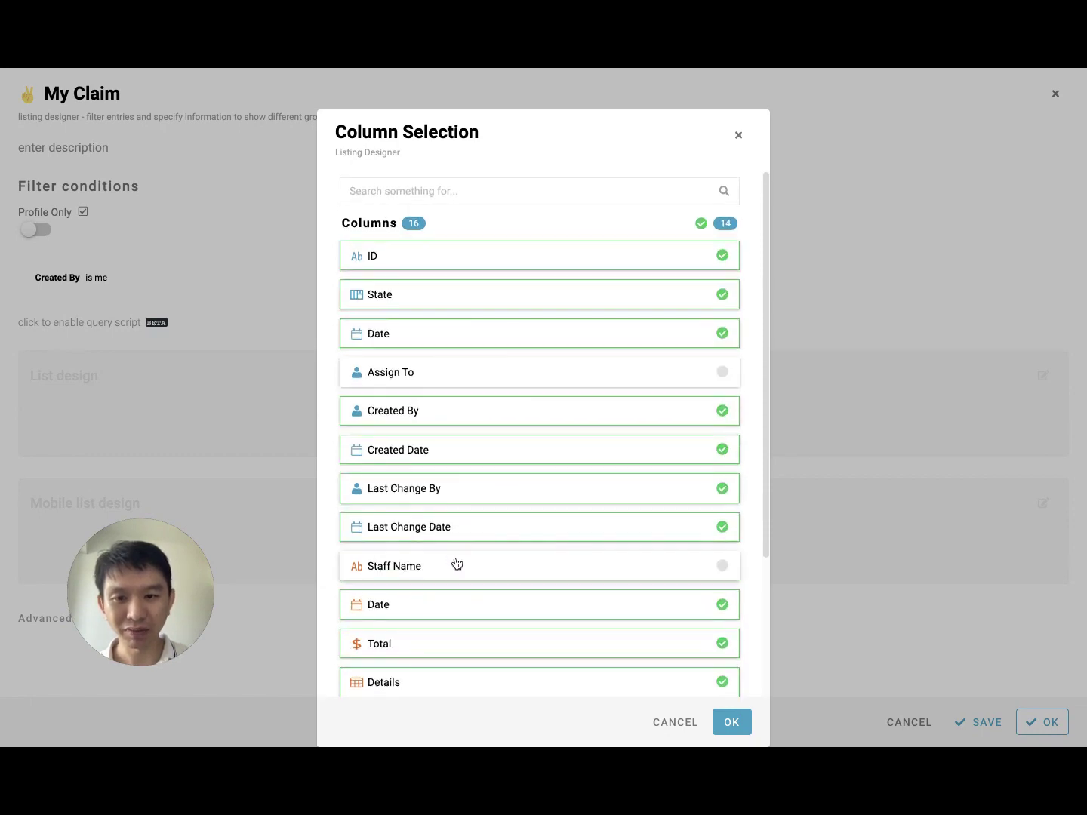
{"action": "left_click", "coordinate": [433, 682]}
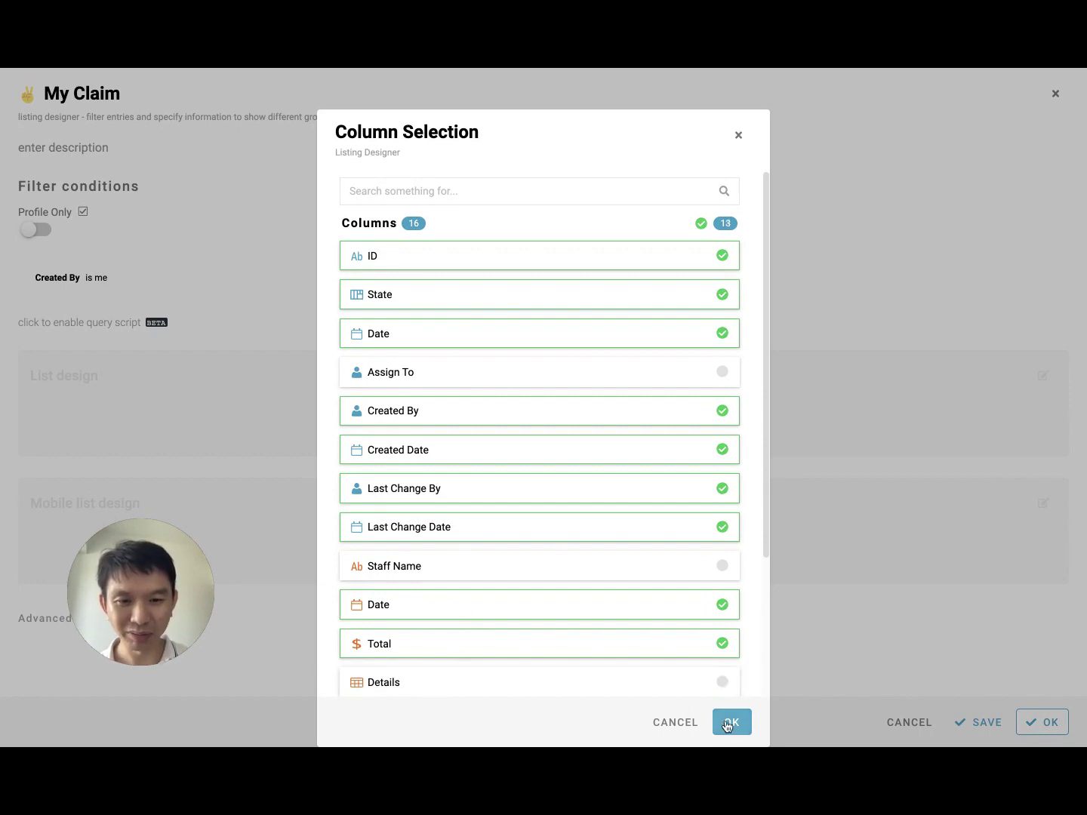
{"action": "left_click", "coordinate": [723, 727]}
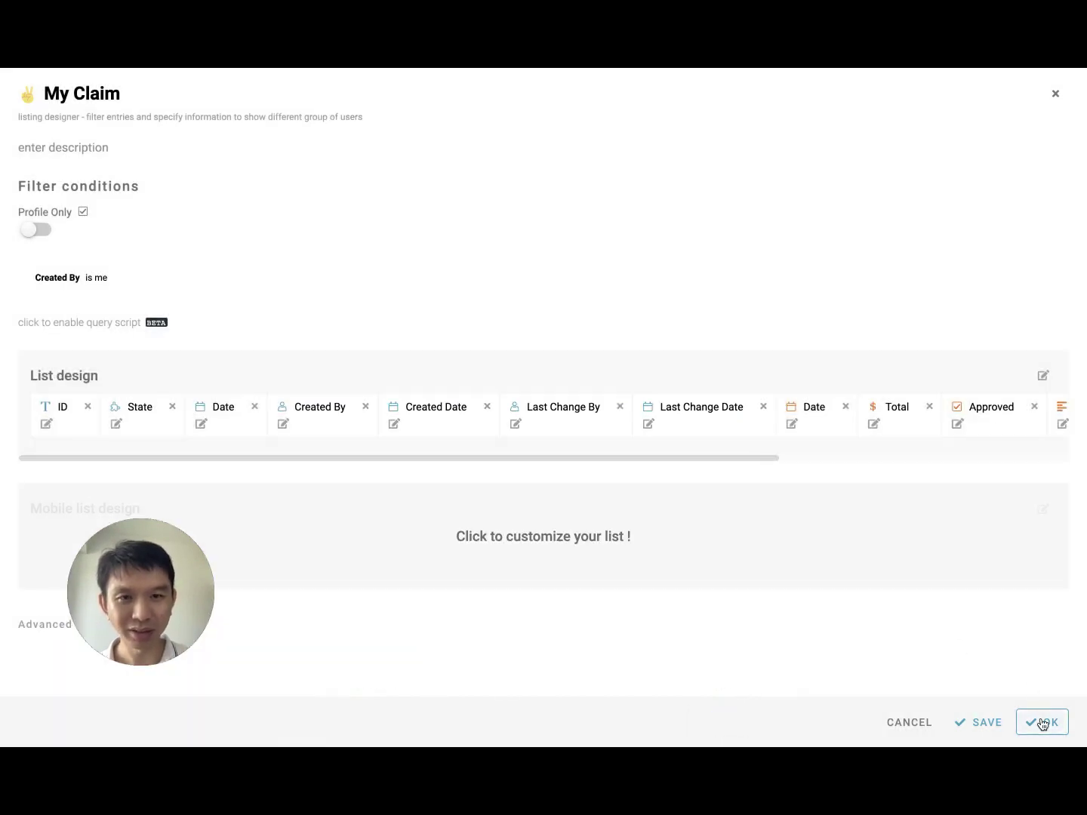
{"action": "left_click", "coordinate": [1043, 723]}
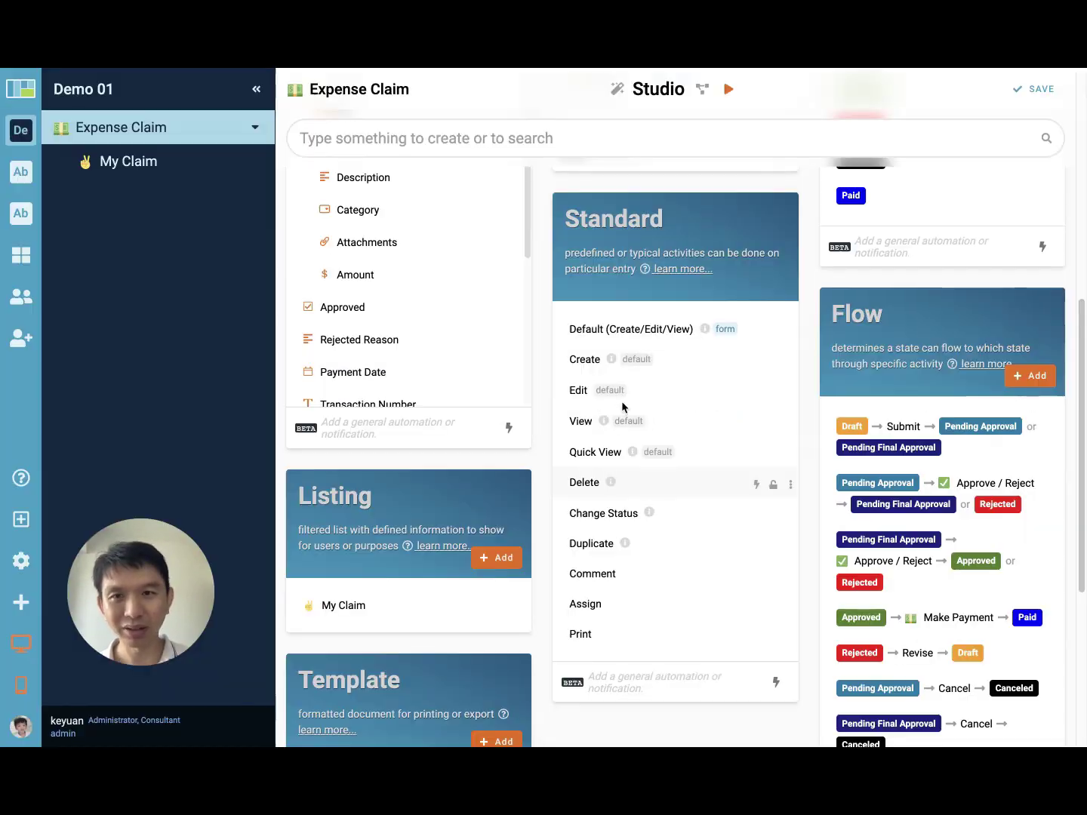
{"action": "left_click", "coordinate": [1042, 92]}
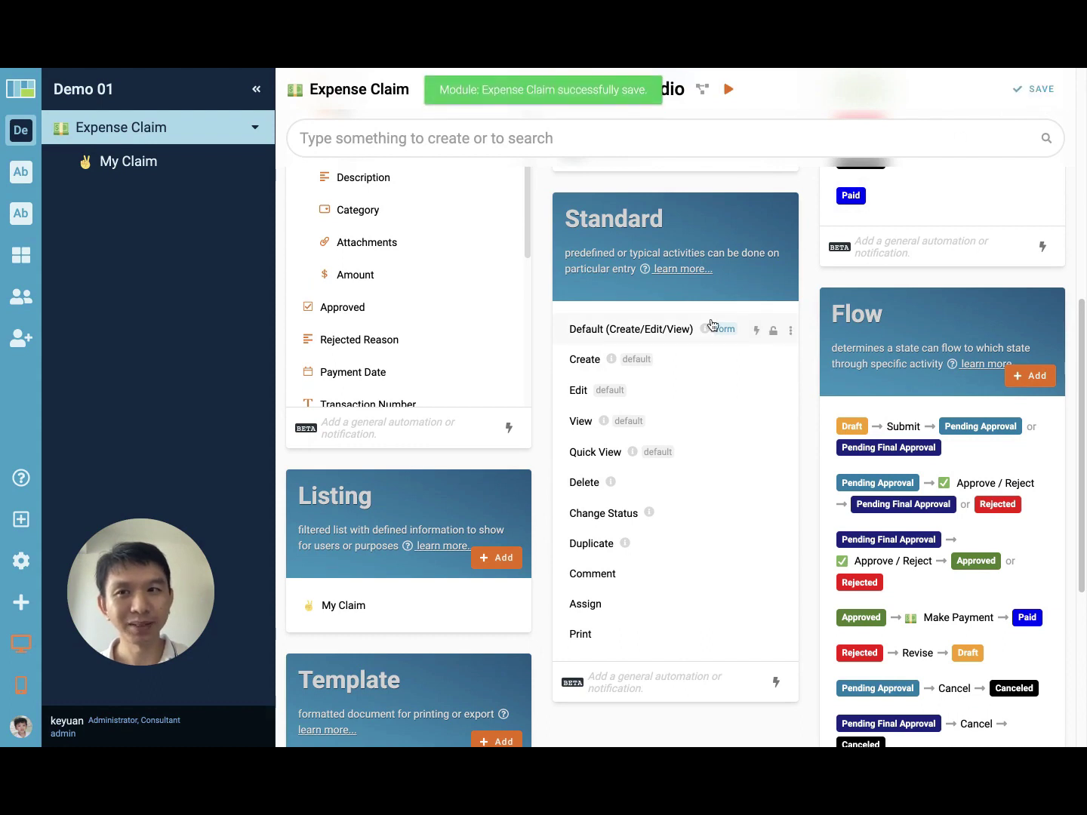
Step: Add another listing named "Pending Approval" to the Expense Claim module
{"action": "left_click", "coordinate": [501, 562]}
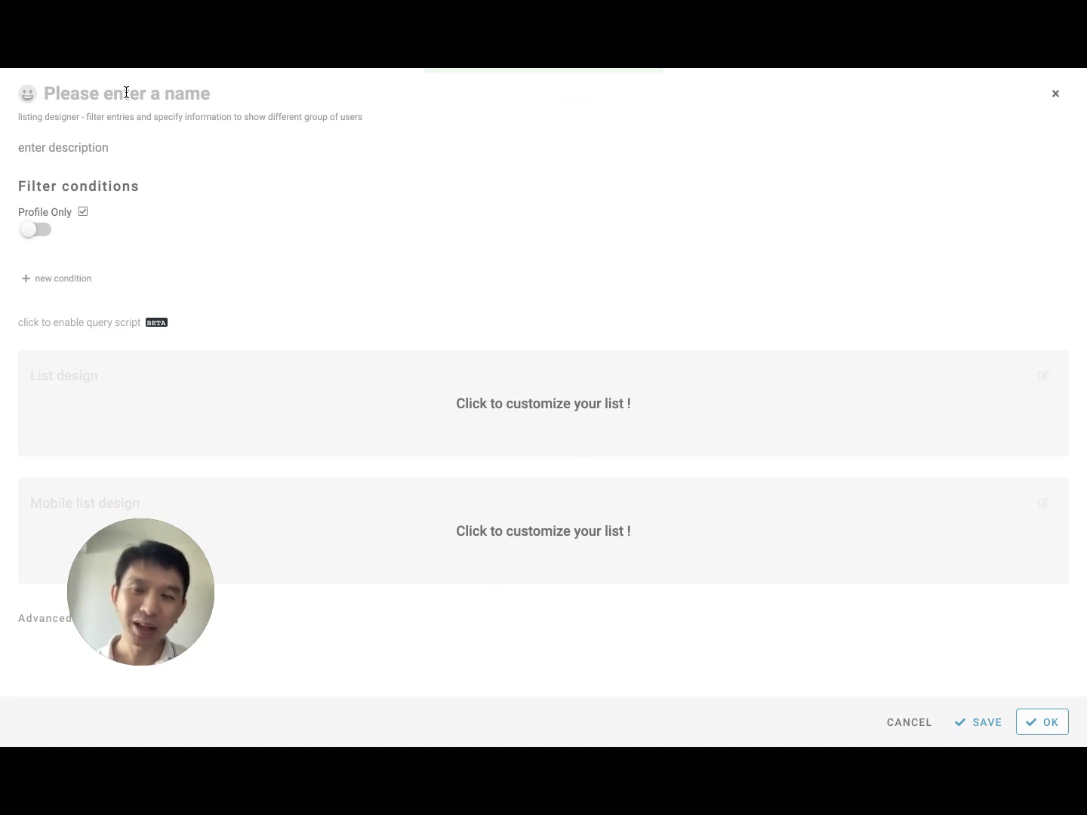
{"action": "left_click", "coordinate": [125, 91]}
{"action": "type", "text": "Pending "}
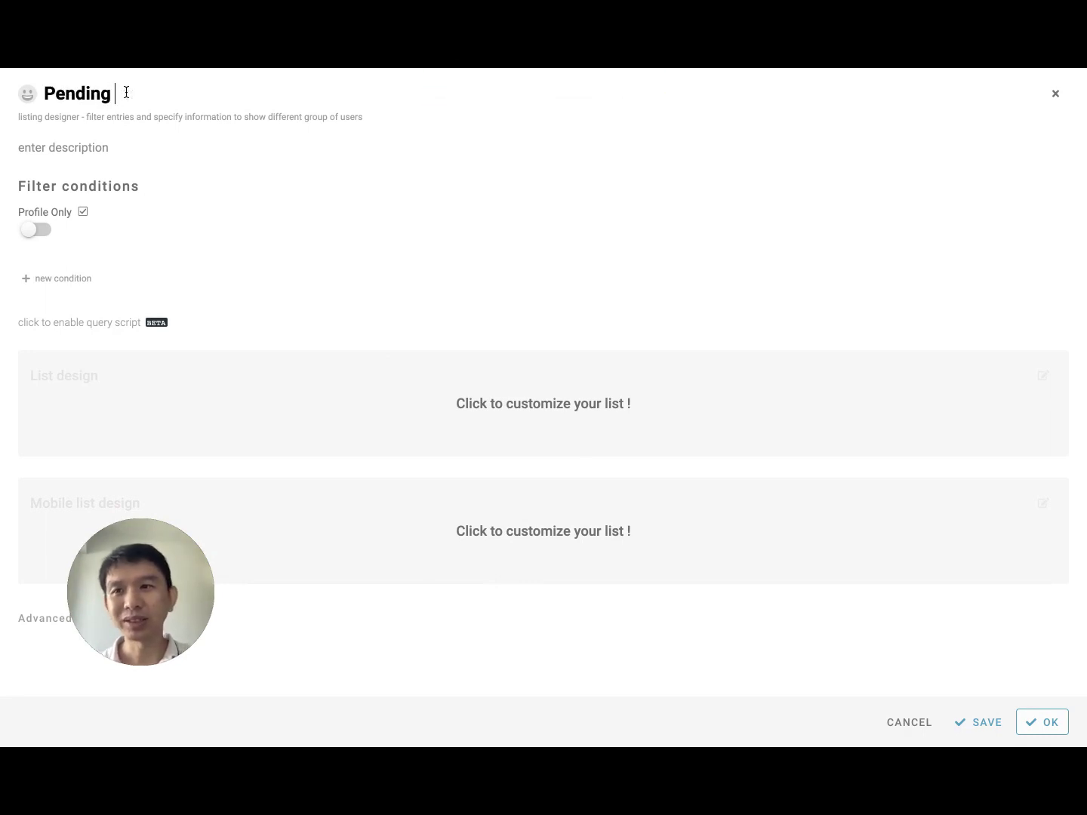
{"action": "type", "text": "Ap"}
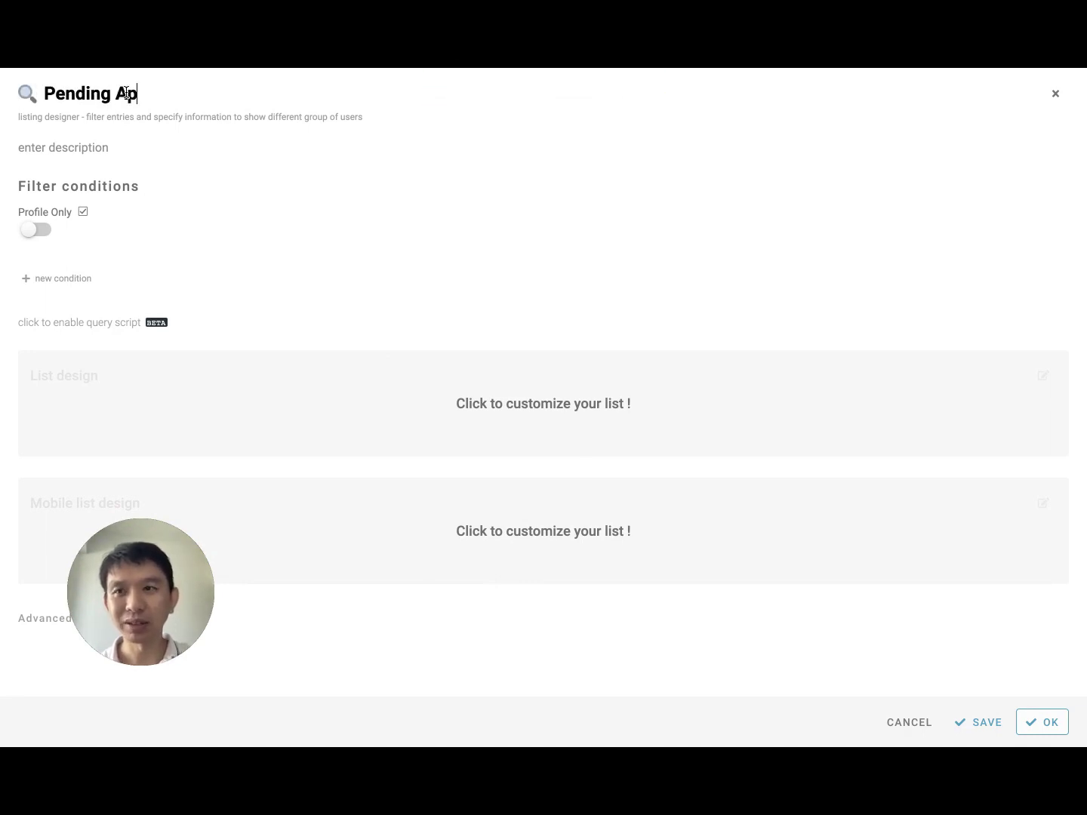
{"action": "type", "text": "proval"}
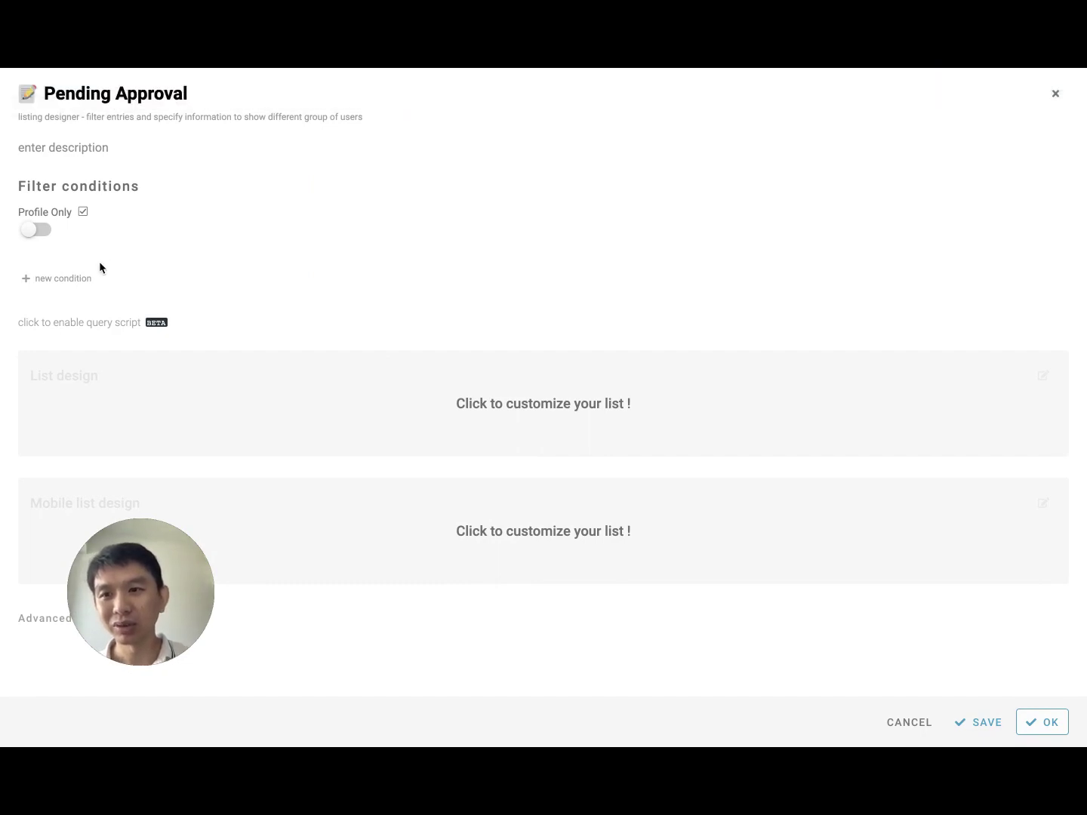
Step: Filter the Pending Approval listing by State is Pending Approval
{"action": "left_click", "coordinate": [57, 280]}
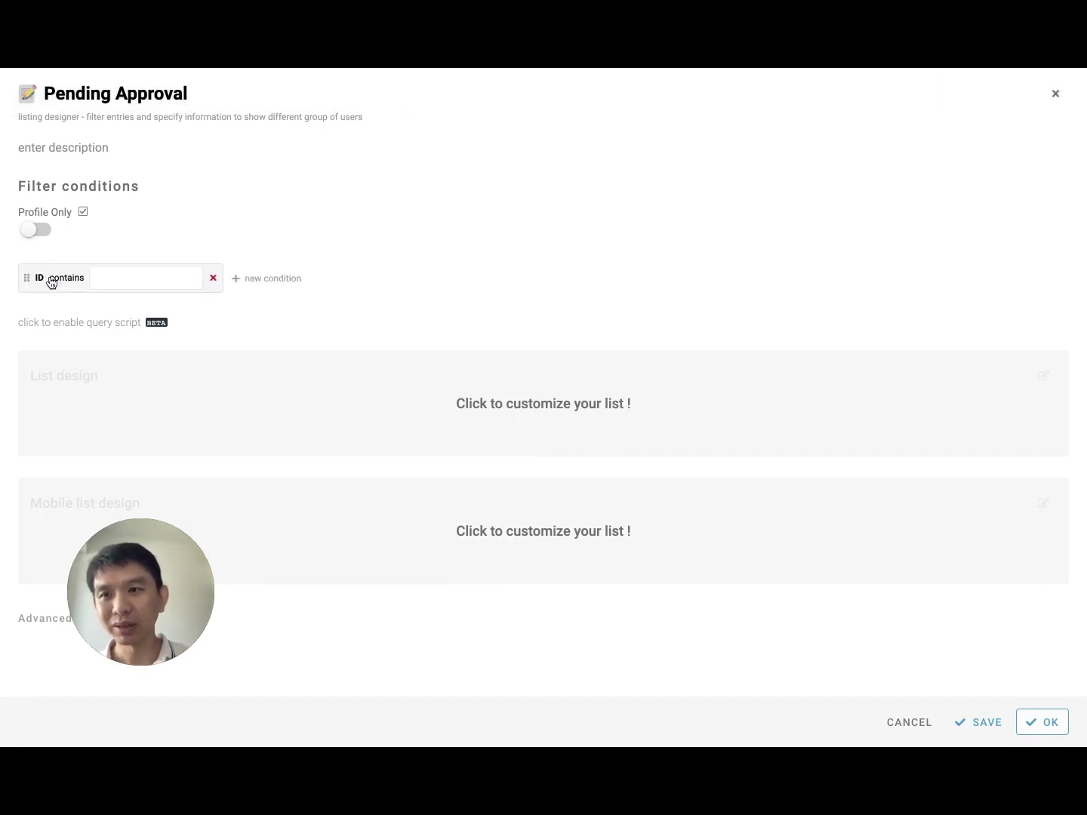
{"action": "left_click", "coordinate": [42, 281]}
{"action": "left_click", "coordinate": [70, 361]}
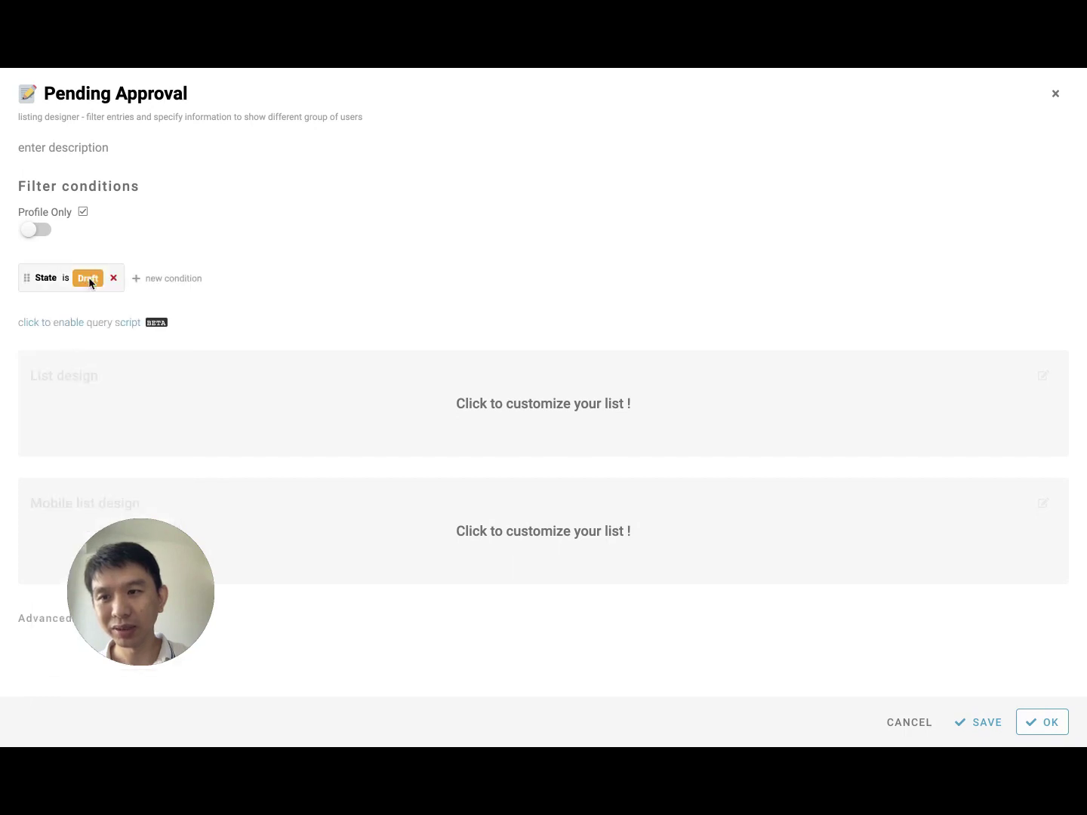
{"action": "left_click", "coordinate": [86, 279]}
{"action": "left_click", "coordinate": [106, 337]}
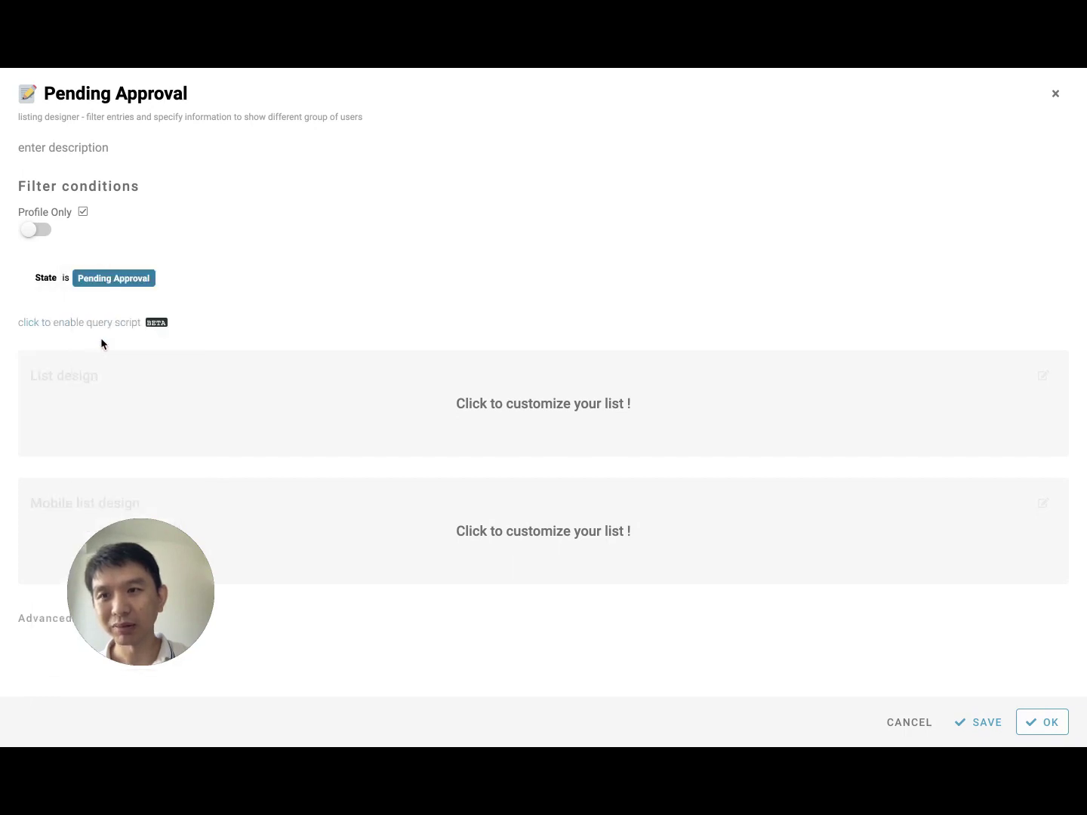
{"action": "mouse_move", "coordinate": [156, 278]}
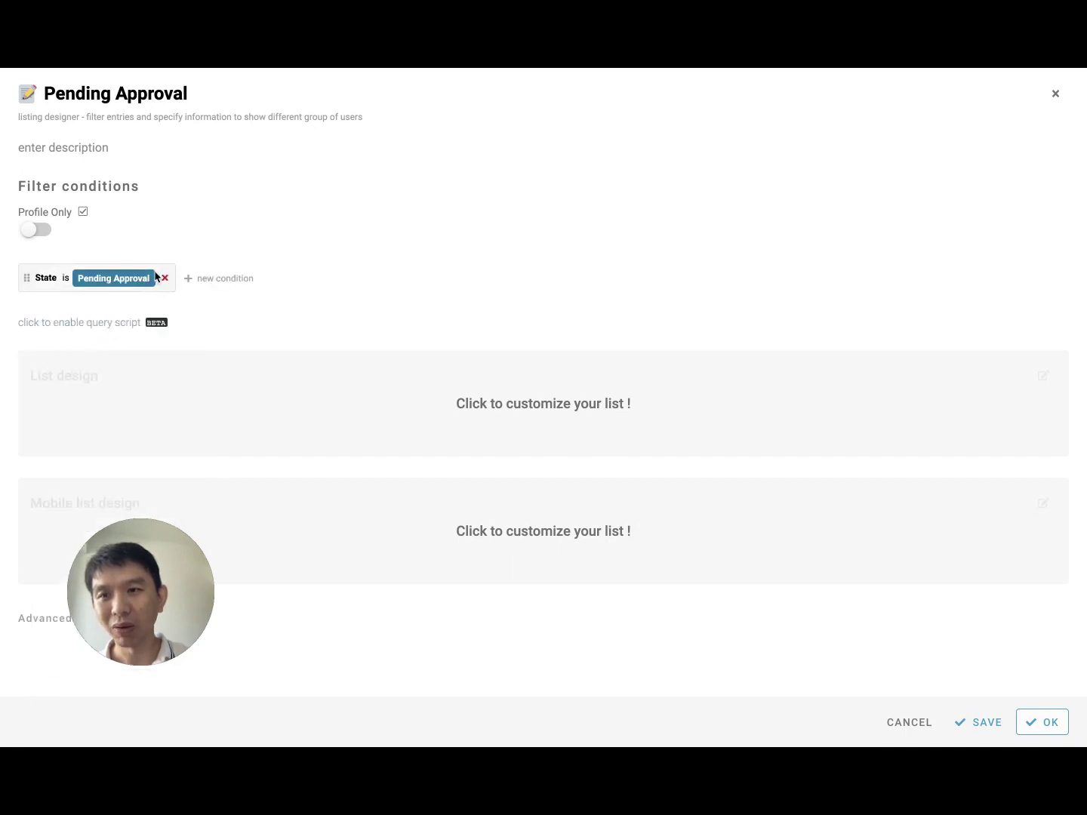
Step: Add an or-condition group to the listing's filter and move the State is Pending Approval condition into it
{"action": "left_click", "coordinate": [200, 279]}
{"action": "left_click", "coordinate": [203, 279]}
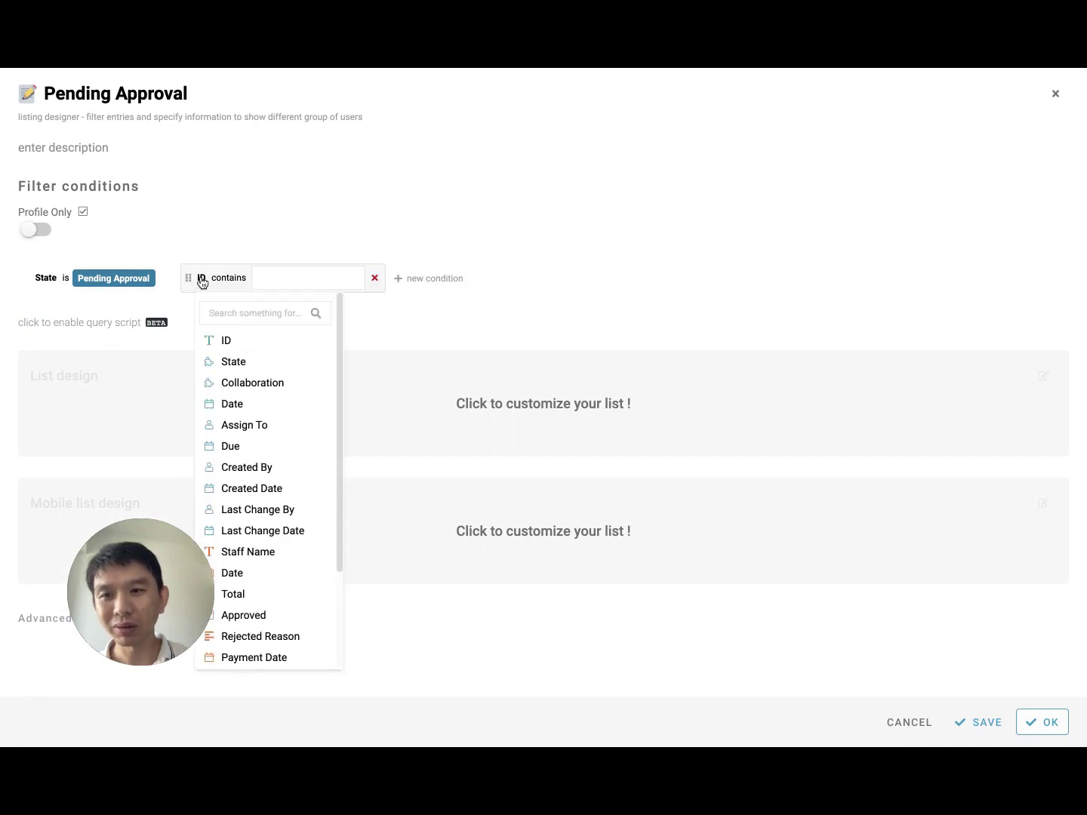
{"action": "scroll", "coordinate": [269, 446], "scroll_direction": "down", "scroll_amount": 3}
{"action": "left_click", "coordinate": [247, 568]}
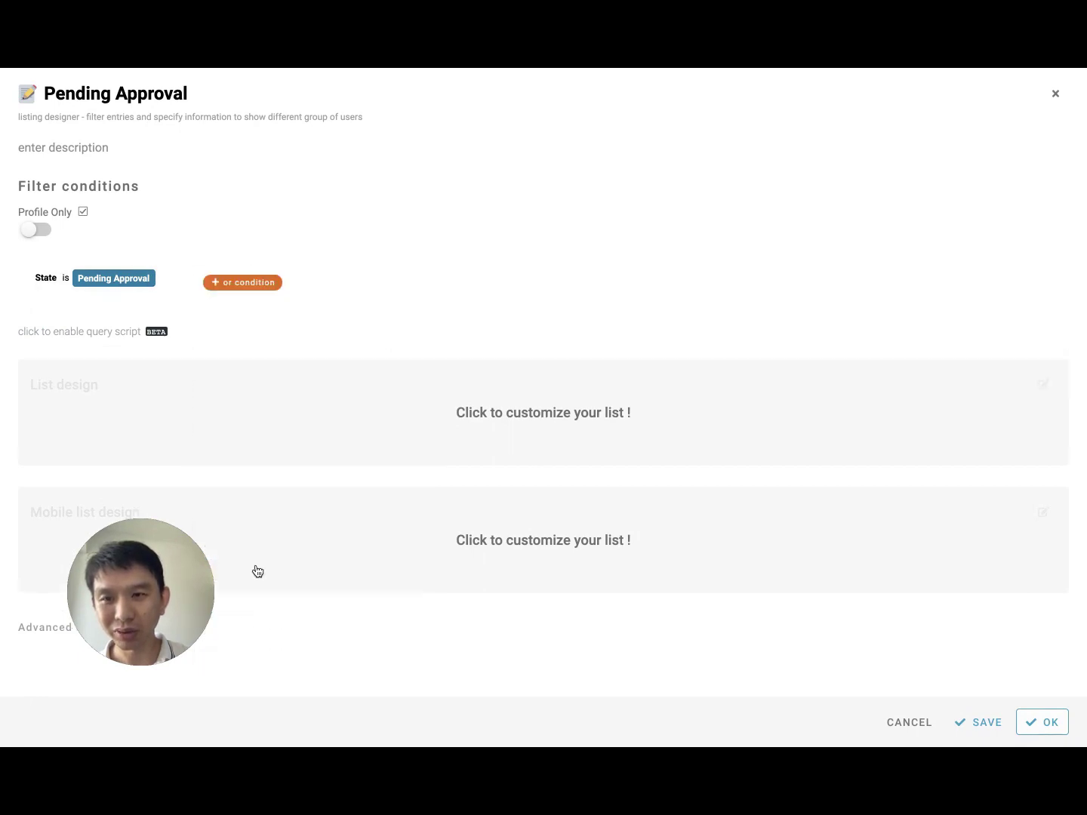
{"action": "left_click_drag", "start_coordinate": [32, 275], "coordinate": [117, 317]}
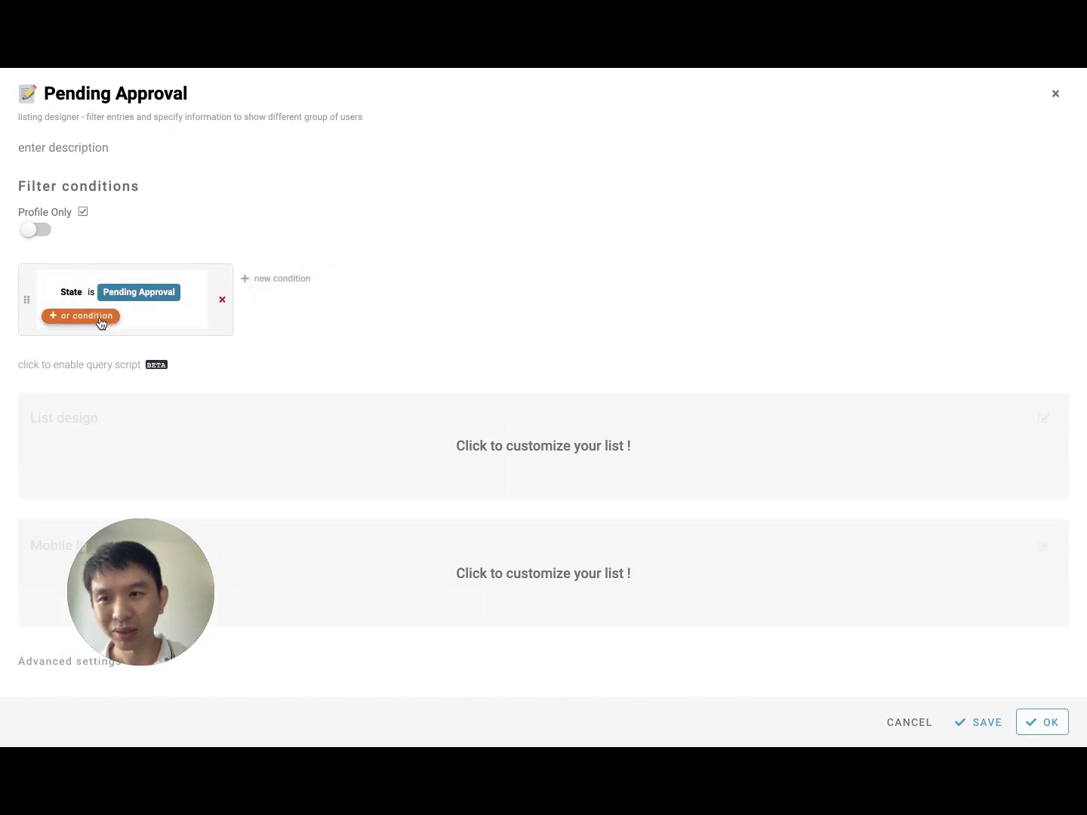
Step: Add the alternative condition State is Pending Final Approval to the filter's or group
{"action": "left_click", "coordinate": [99, 323]}
{"action": "left_click", "coordinate": [92, 333]}
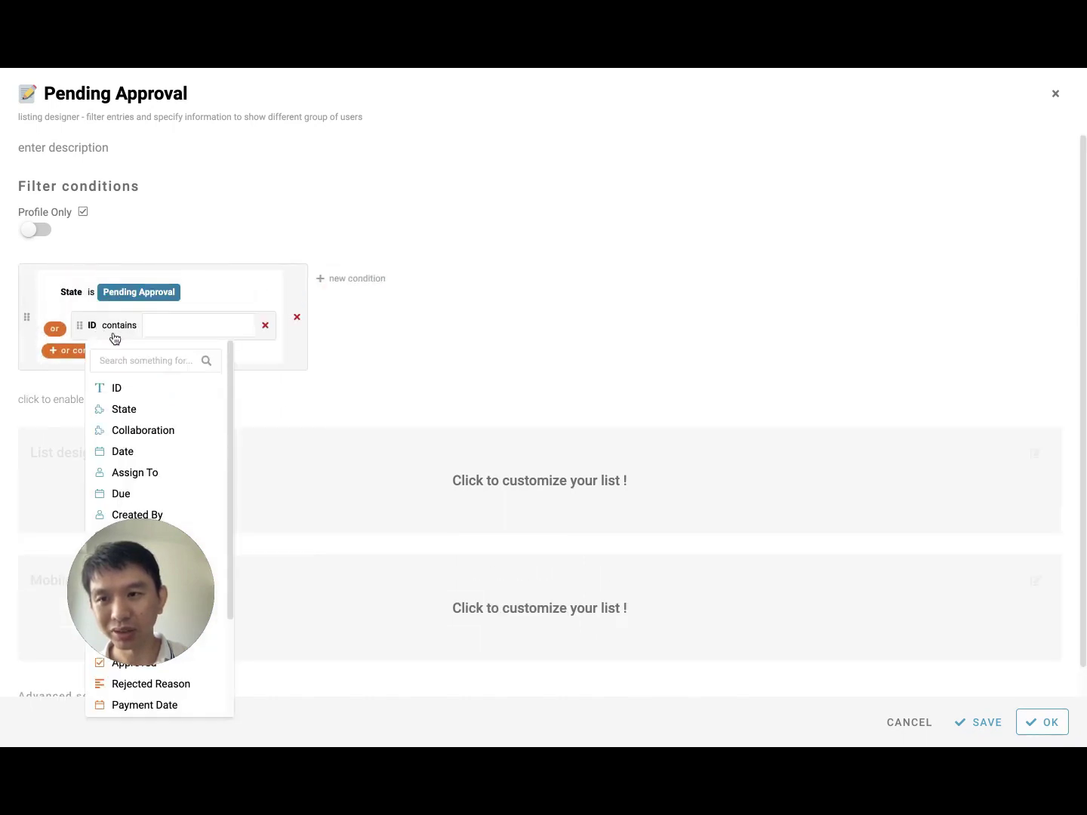
{"action": "left_click", "coordinate": [124, 409]}
{"action": "left_click", "coordinate": [143, 325]}
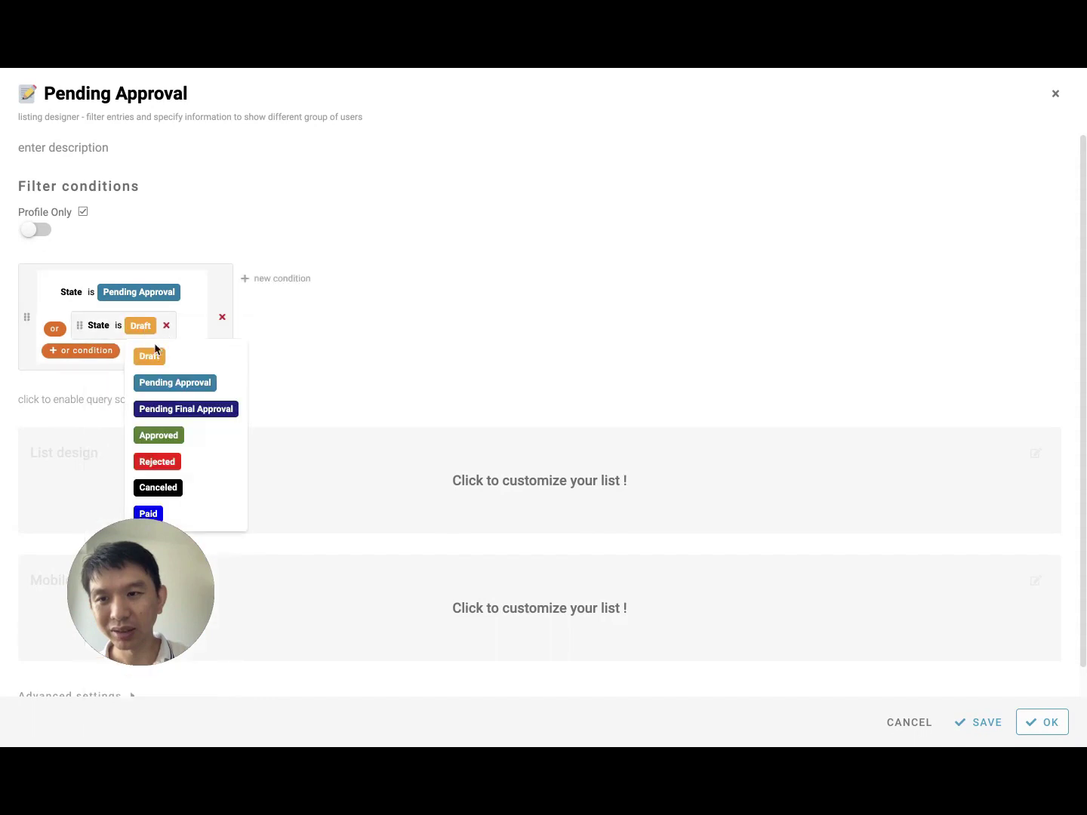
{"action": "left_click", "coordinate": [146, 409]}
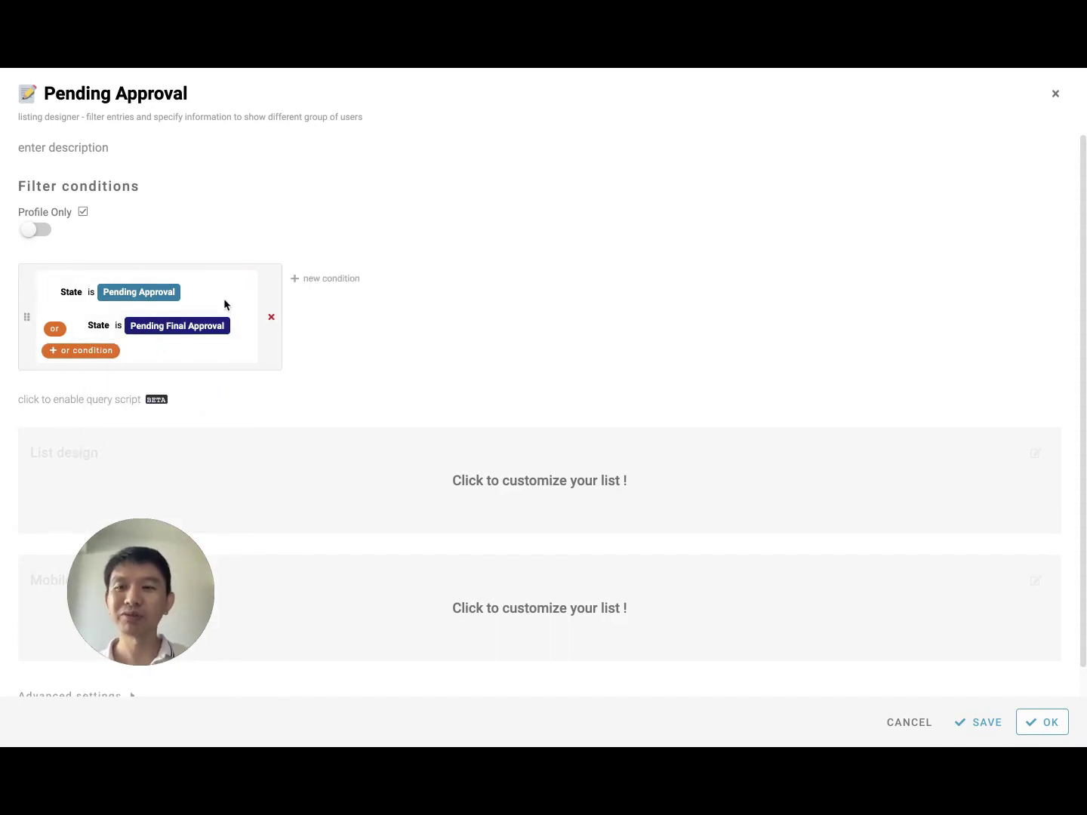
Step: Include every column except Details in the Pending Approval list design, and confirm the listing
{"action": "left_click", "coordinate": [492, 496]}
{"action": "left_click", "coordinate": [729, 227]}
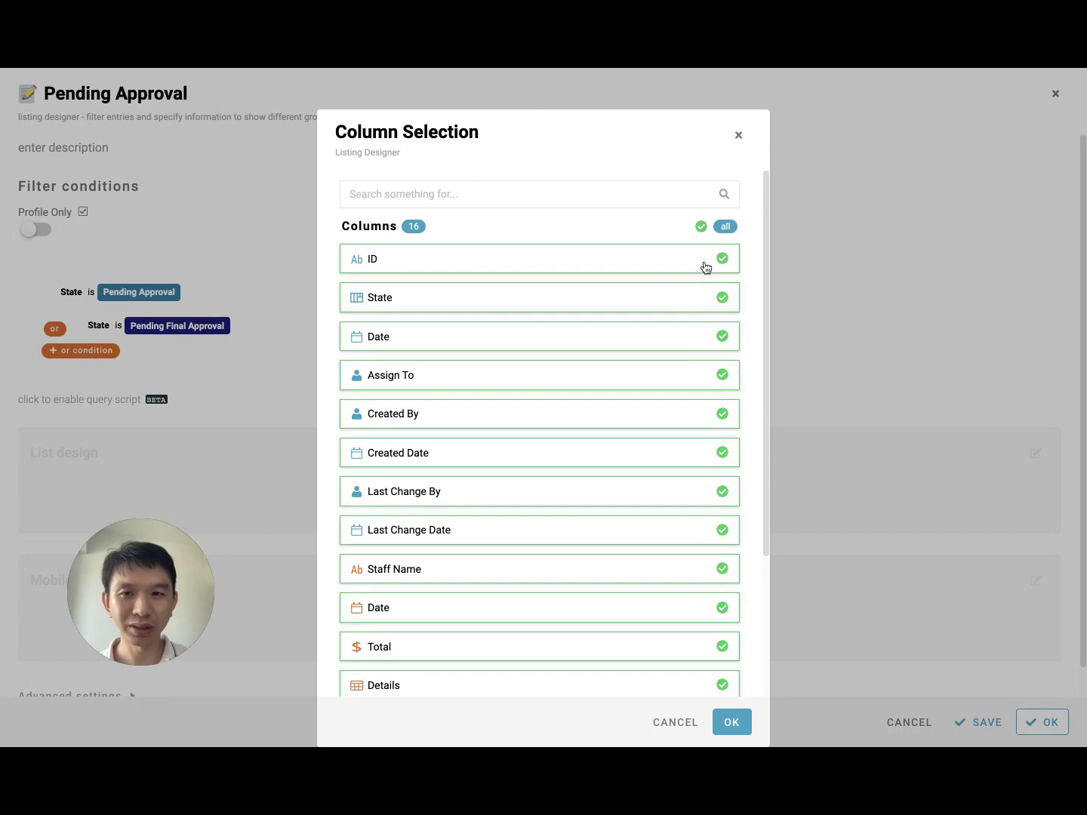
{"action": "left_click", "coordinate": [655, 683]}
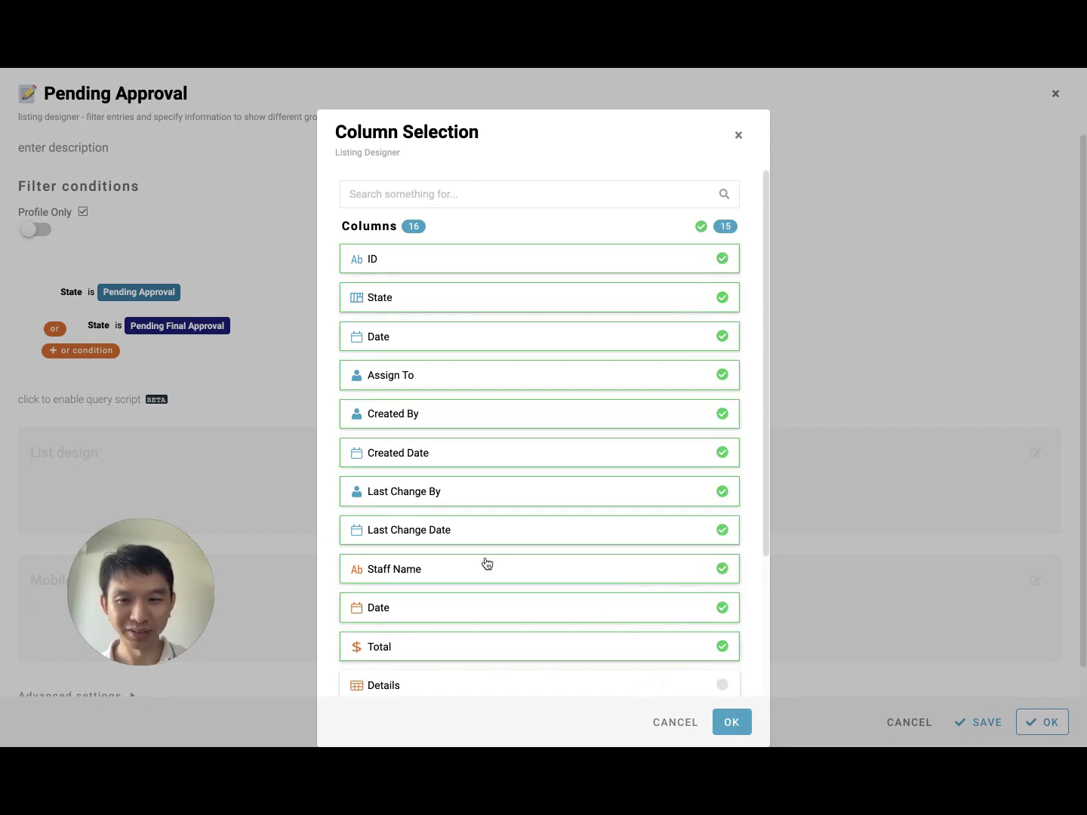
{"action": "left_click", "coordinate": [729, 725]}
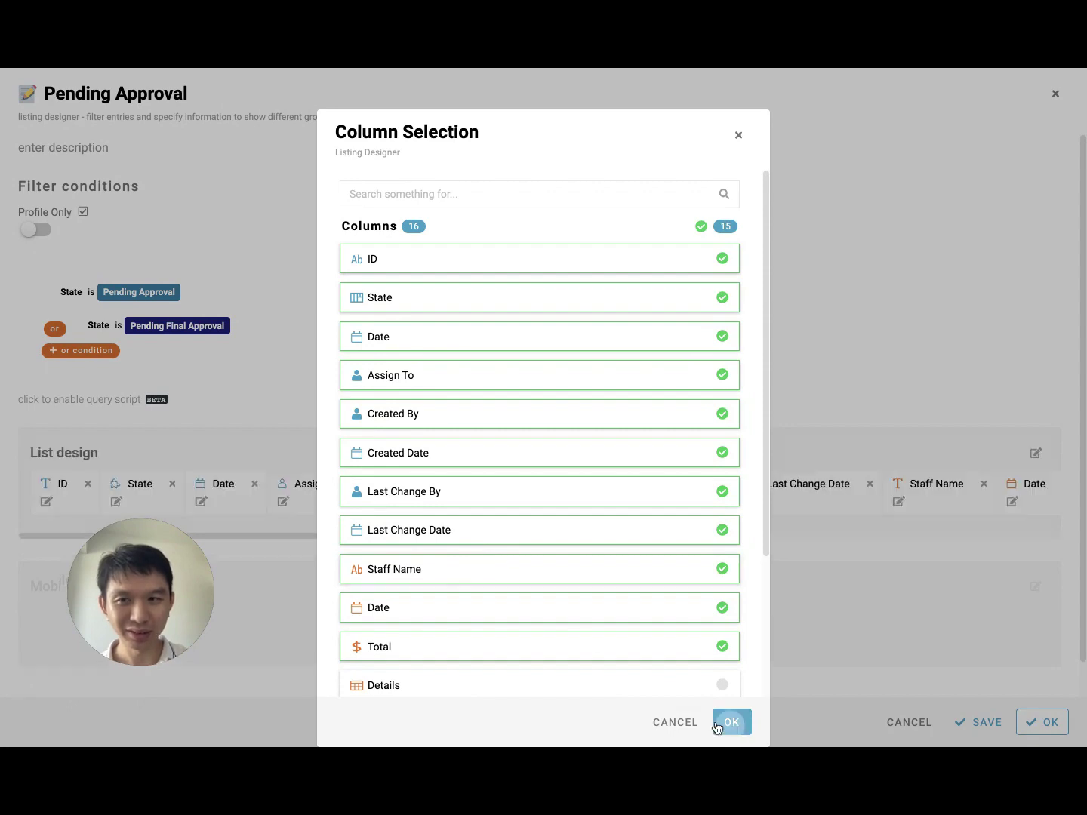
{"action": "left_click", "coordinate": [1049, 725]}
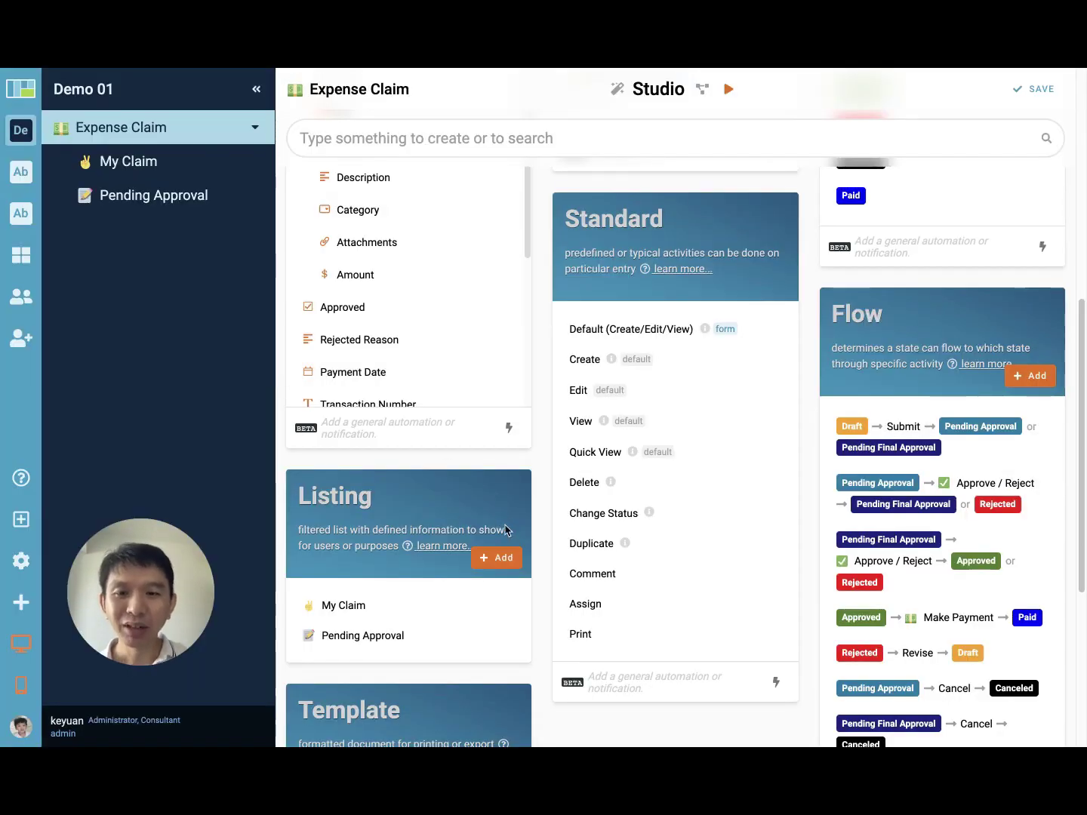
Step: Add a new listing named Pending Payment to the Expense Claim module
{"action": "left_click", "coordinate": [501, 559]}
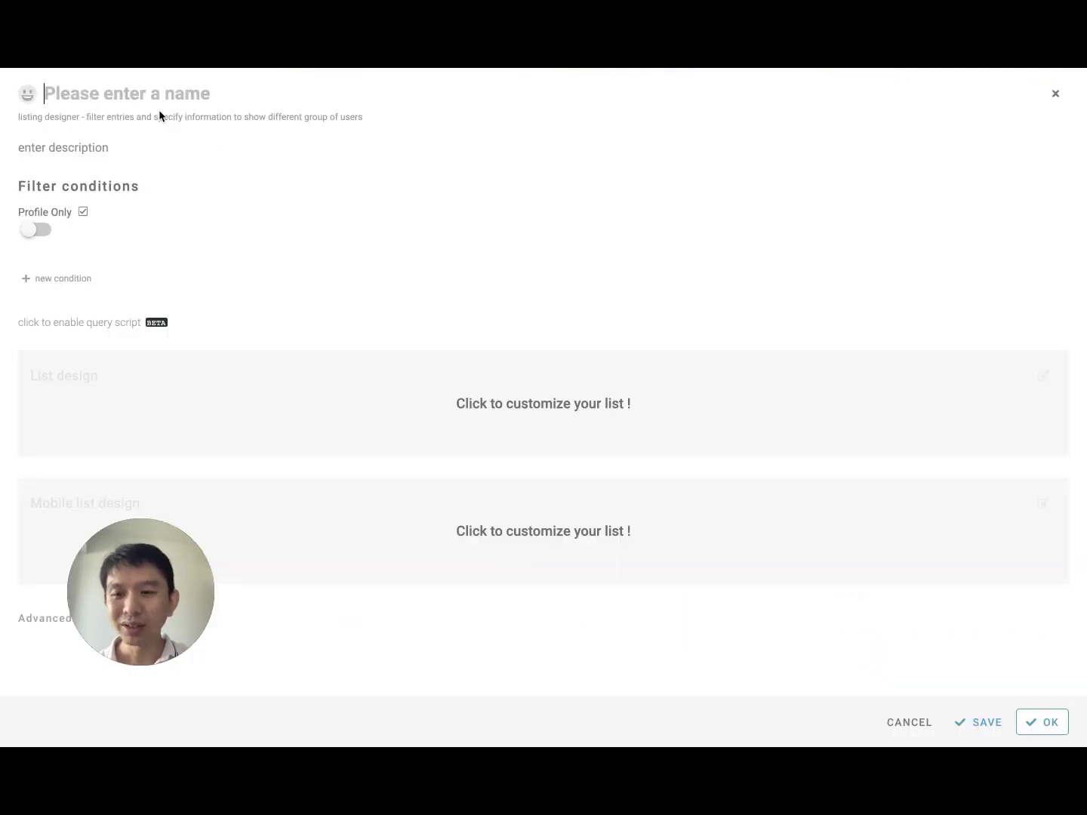
{"action": "type", "text": "Pending"}
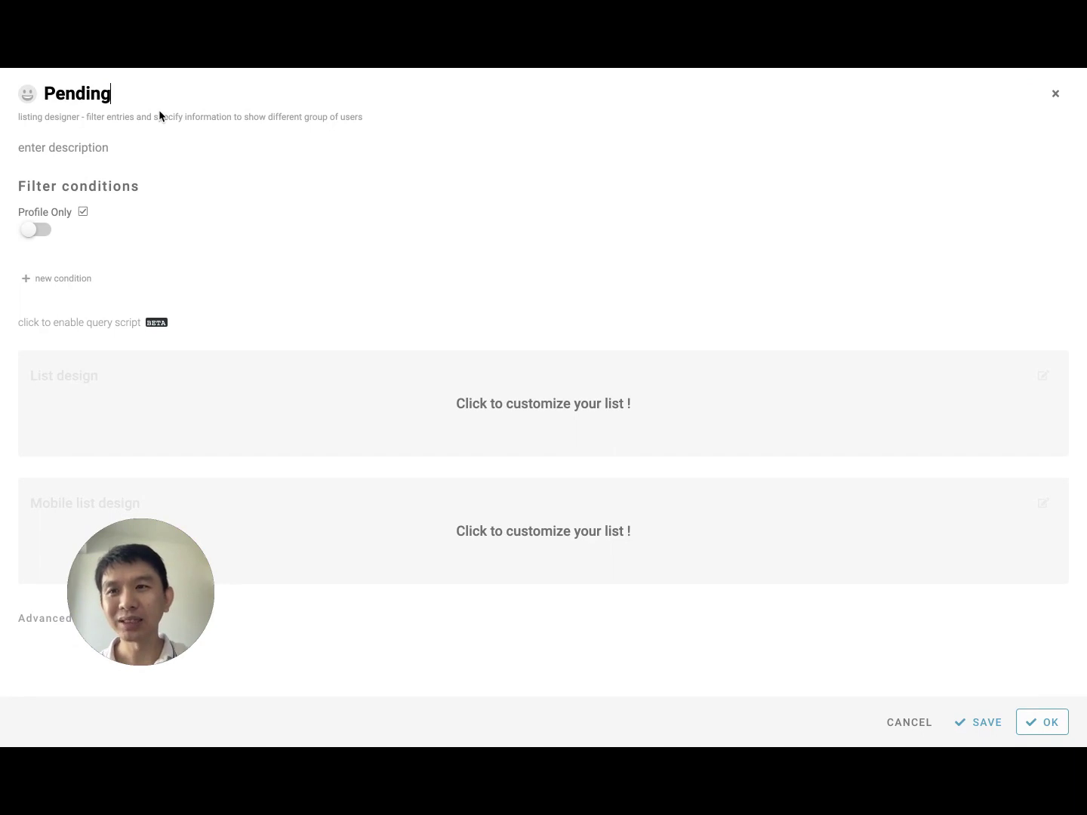
{"action": "type", "text": " Payment"}
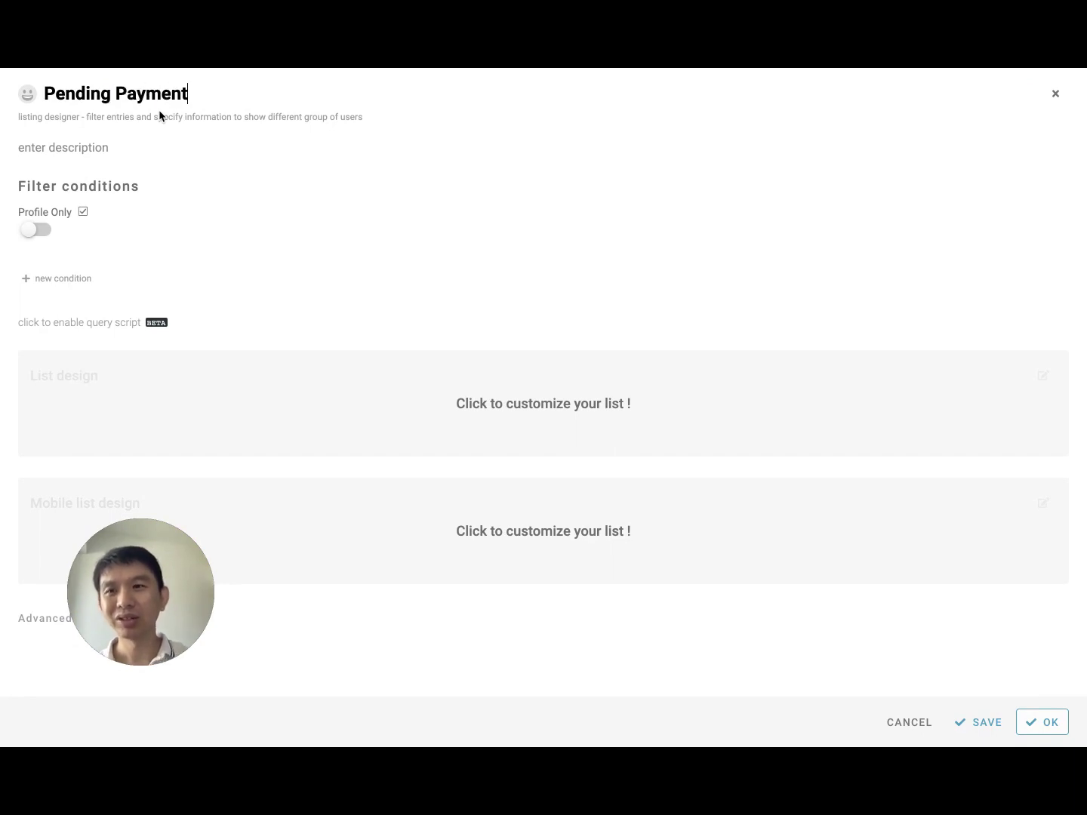
Step: Filter the Pending Payment listing by State is Approved
{"action": "left_click", "coordinate": [58, 280]}
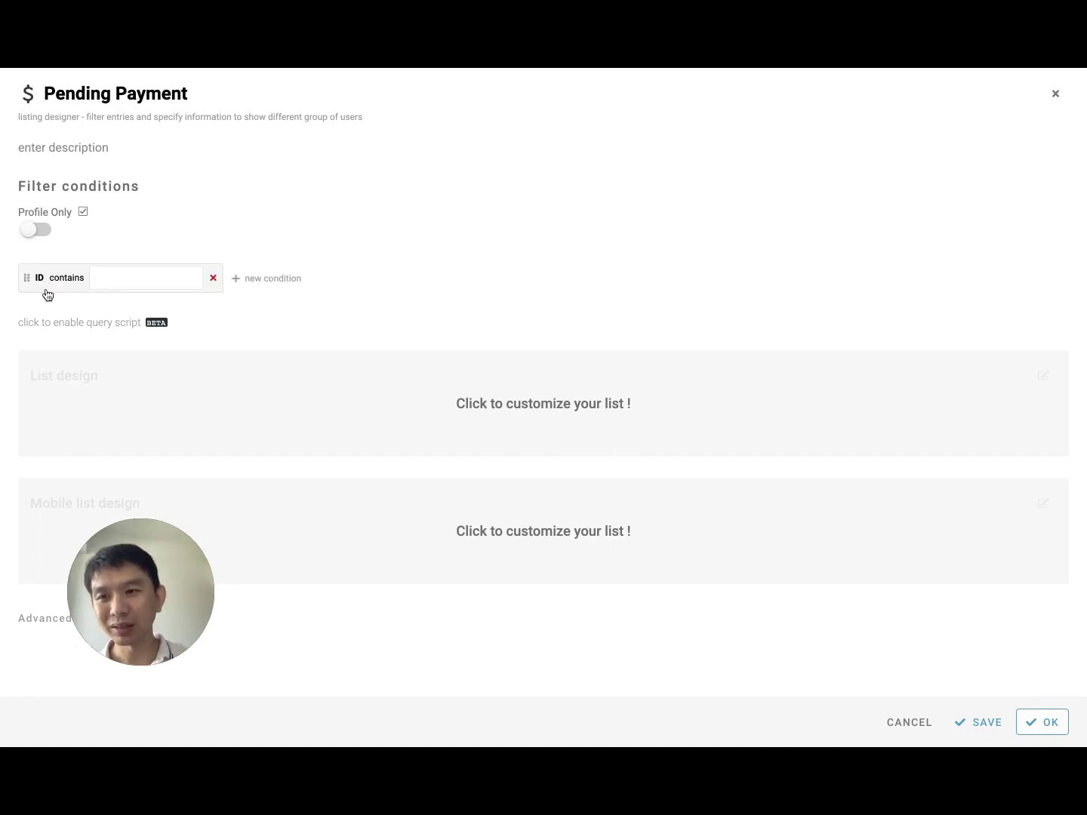
{"action": "left_click", "coordinate": [46, 294]}
{"action": "left_click", "coordinate": [69, 362]}
{"action": "left_click", "coordinate": [67, 279]}
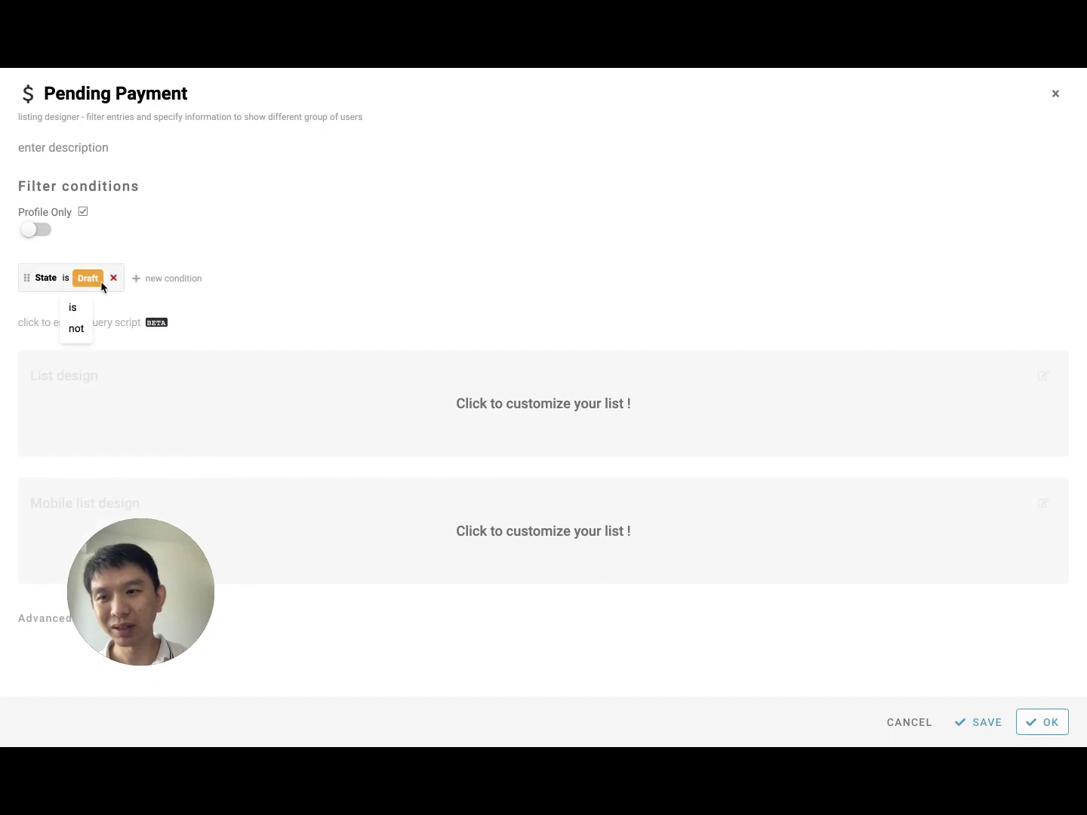
{"action": "left_click", "coordinate": [92, 278]}
{"action": "left_click", "coordinate": [109, 386]}
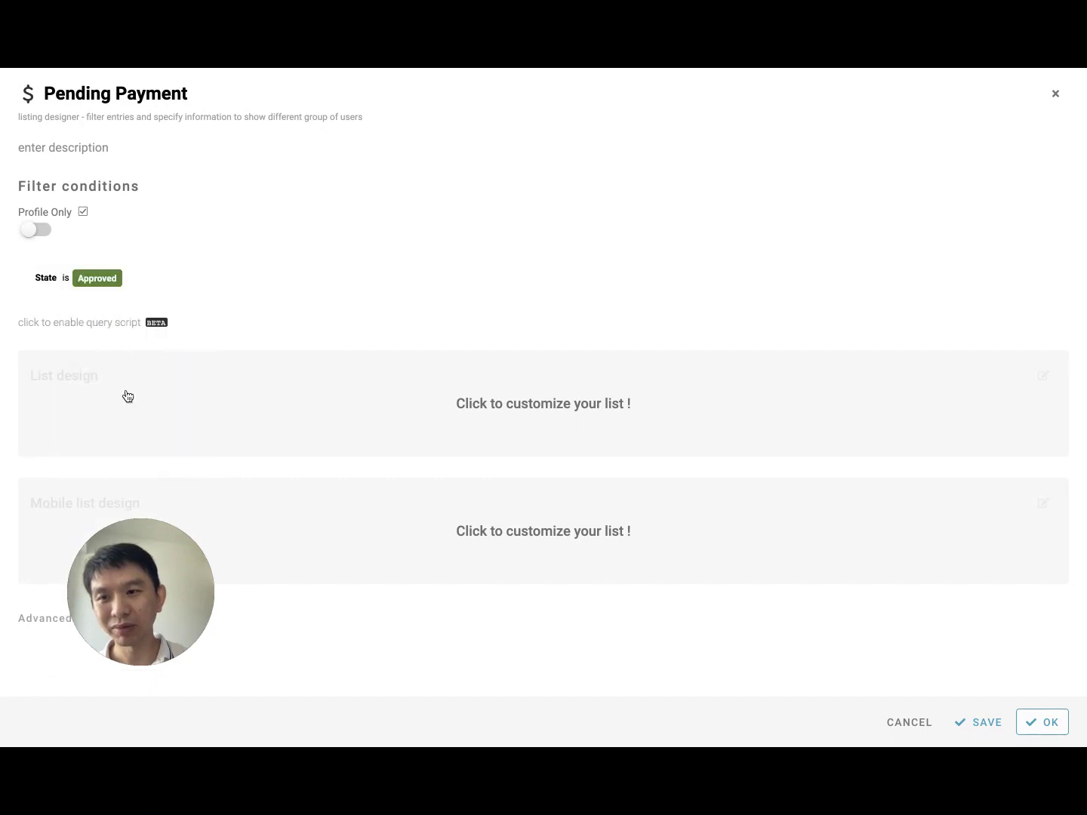
Step: Include every column in the Pending Payment list design, and confirm the listing
{"action": "left_click", "coordinate": [398, 402]}
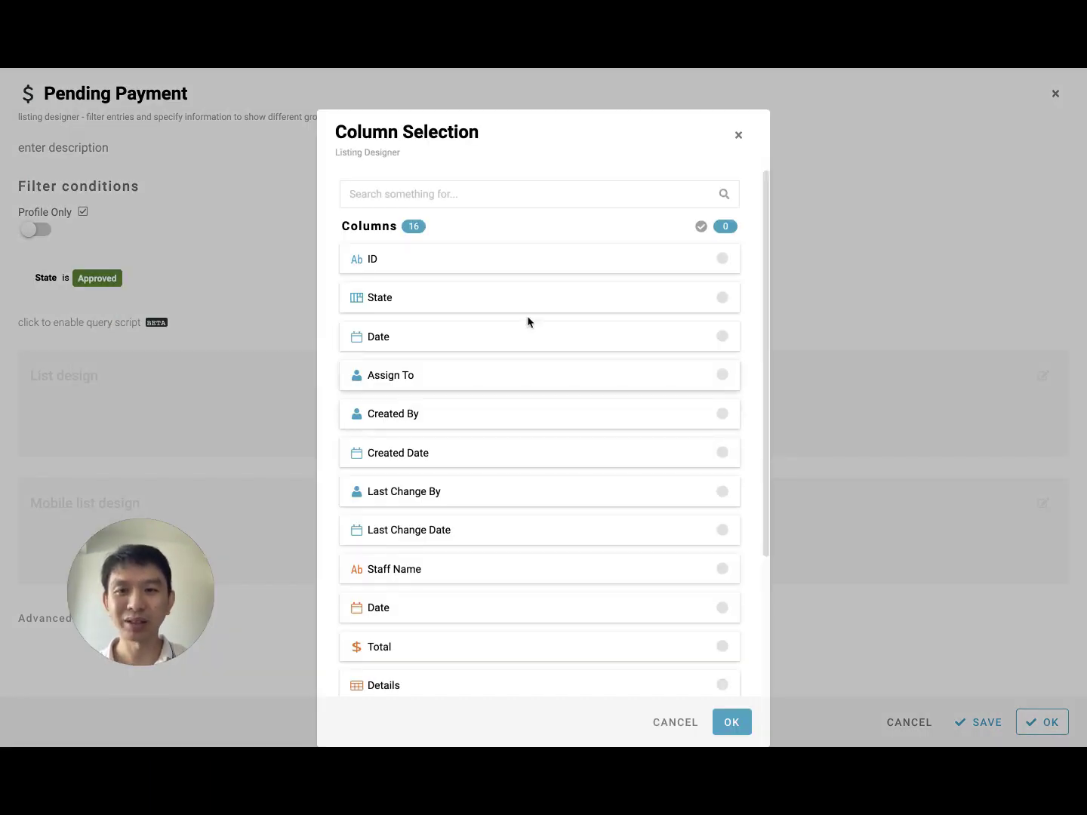
{"action": "left_click", "coordinate": [723, 227]}
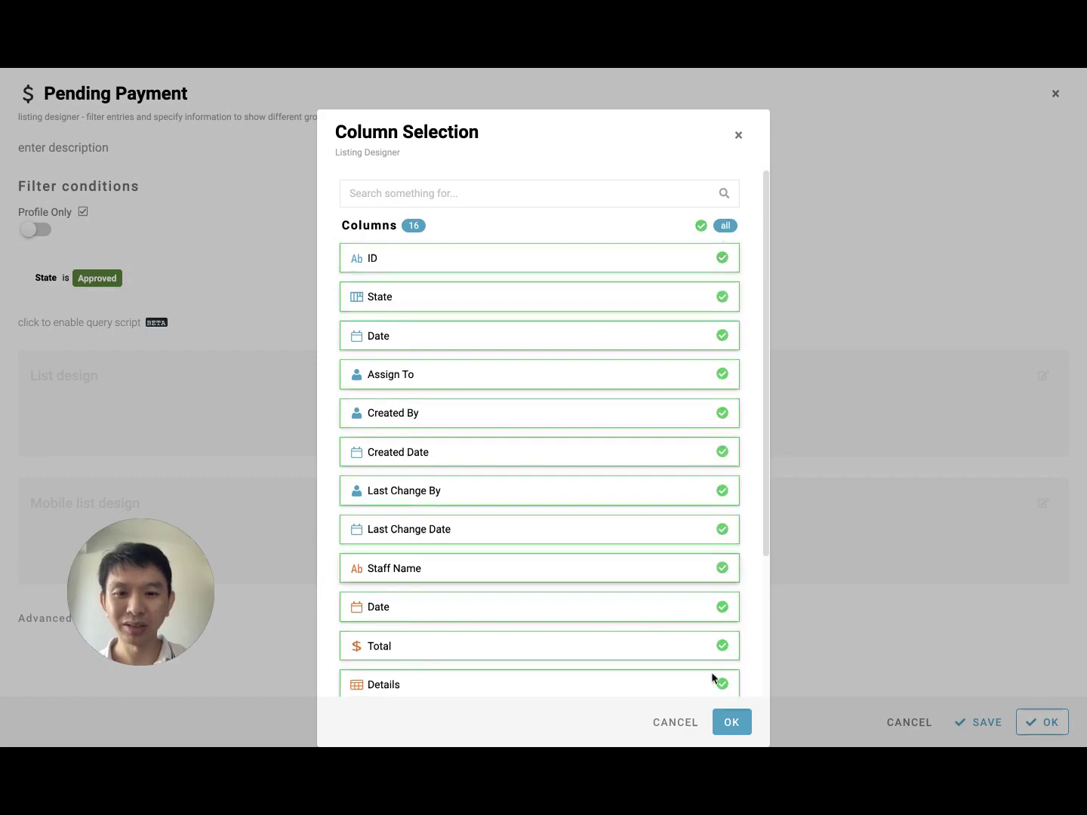
{"action": "scroll", "coordinate": [711, 678], "scroll_direction": "down", "scroll_amount": 1}
{"action": "left_click", "coordinate": [730, 722]}
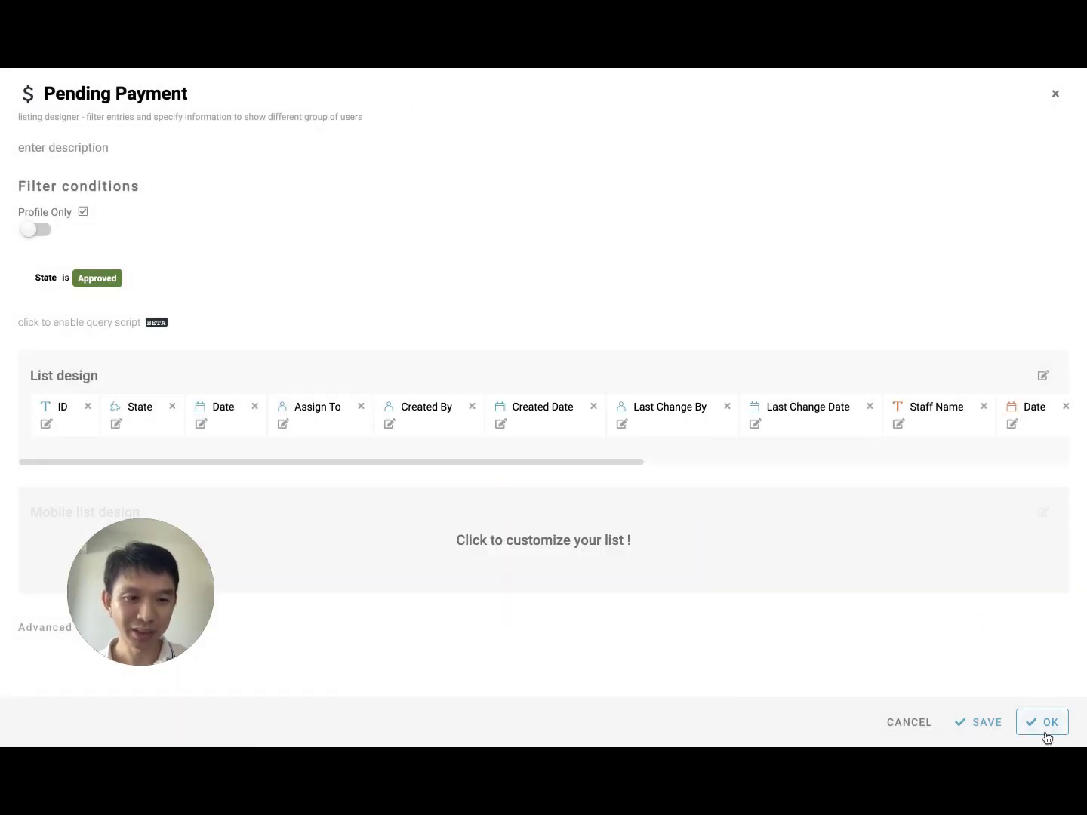
{"action": "left_click", "coordinate": [1045, 731]}
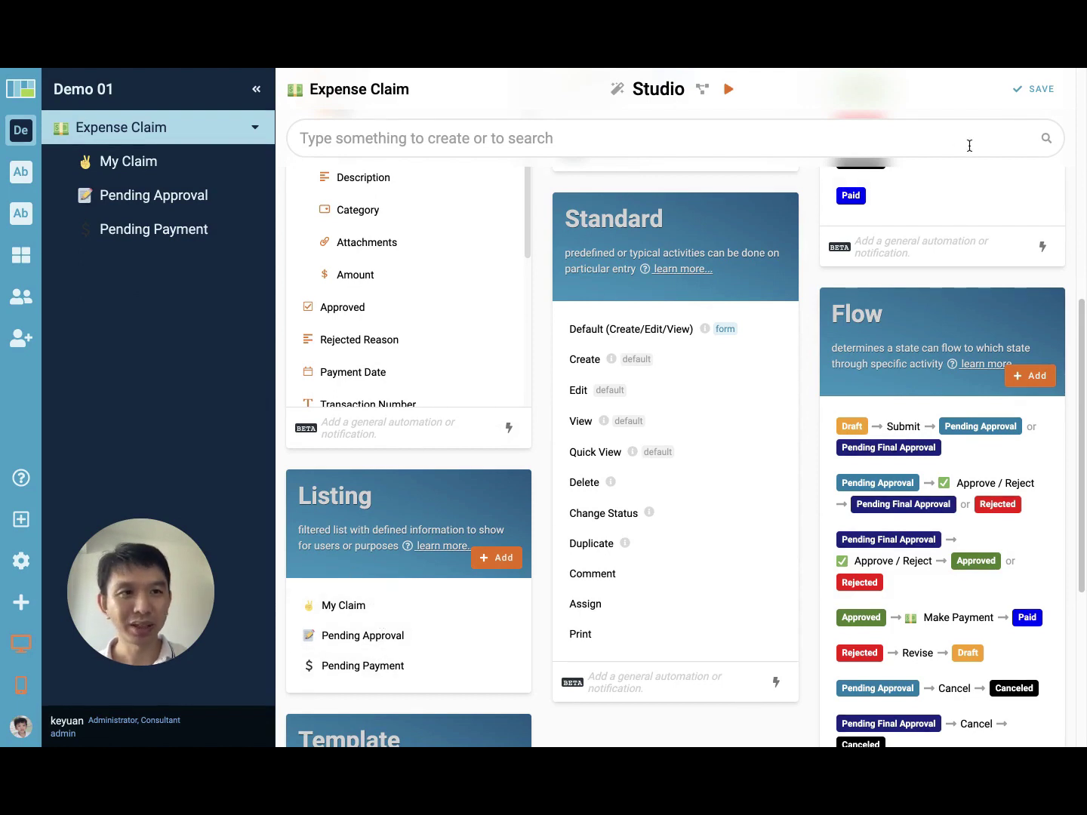
Step: Save the Expense Claim module and check its My Claim and Pending Approval listings in the reloaded web client
{"action": "left_click", "coordinate": [1035, 91]}
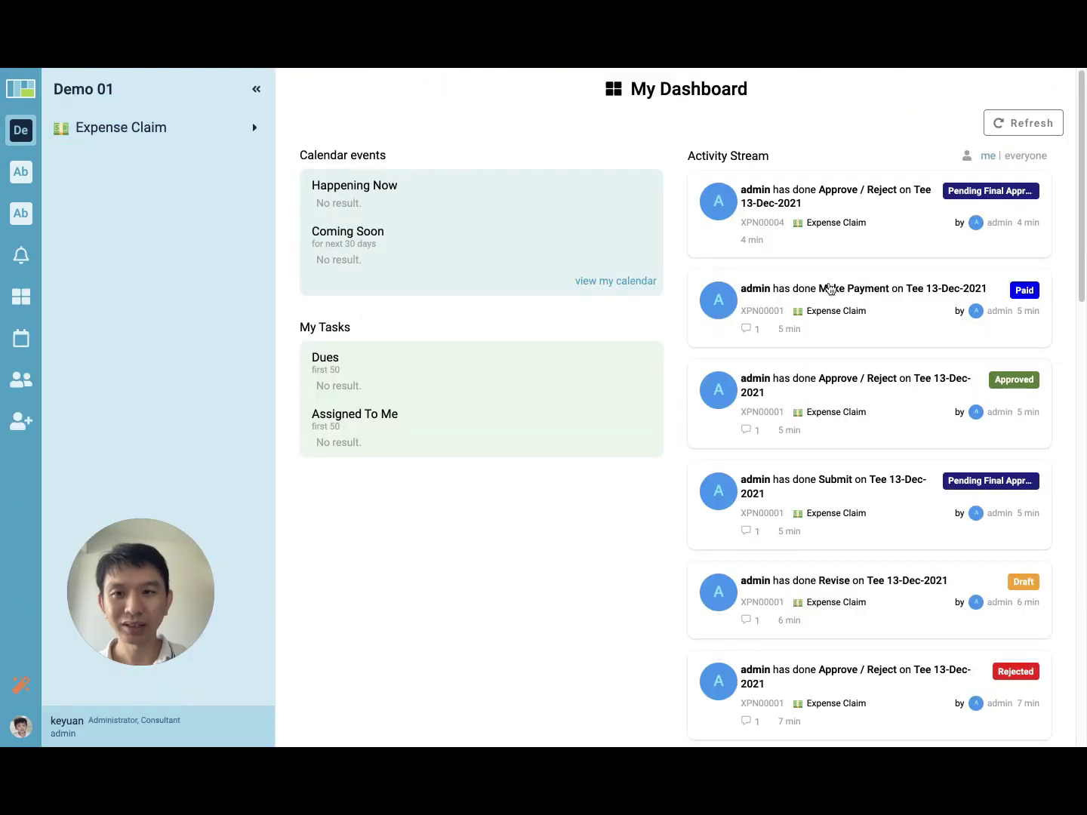
{"action": "key", "text": "super+r"}
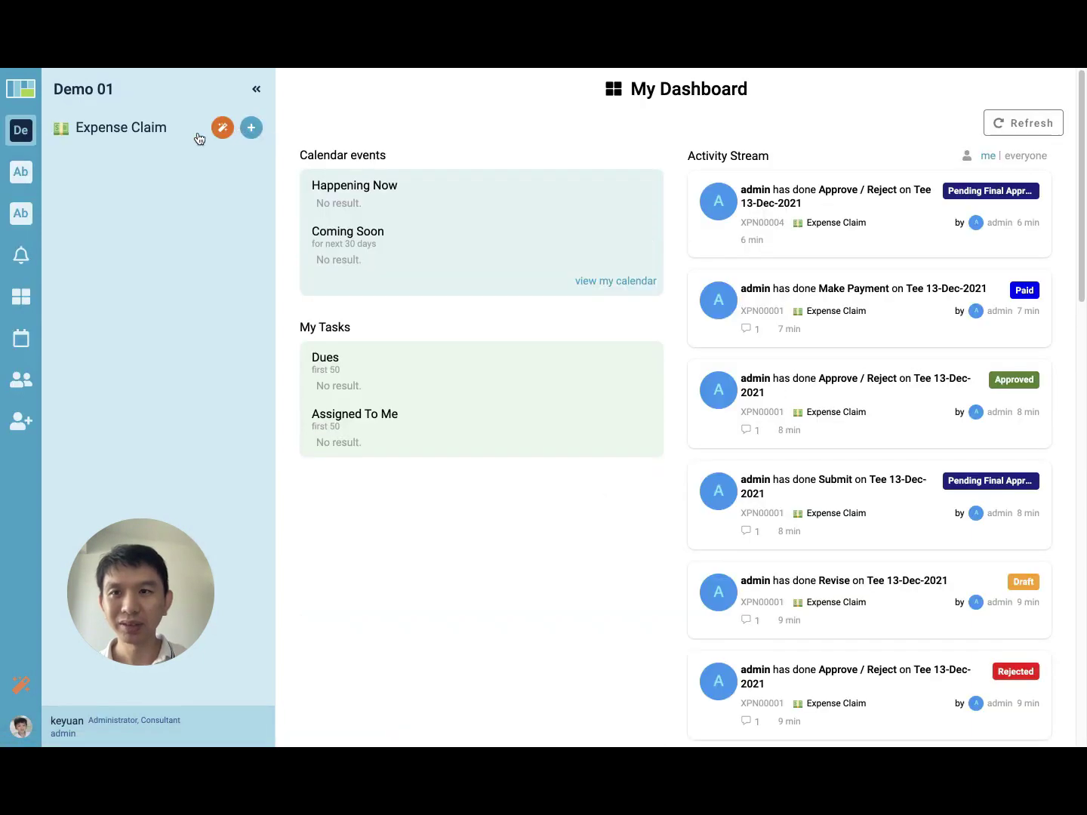
{"action": "left_click", "coordinate": [122, 132]}
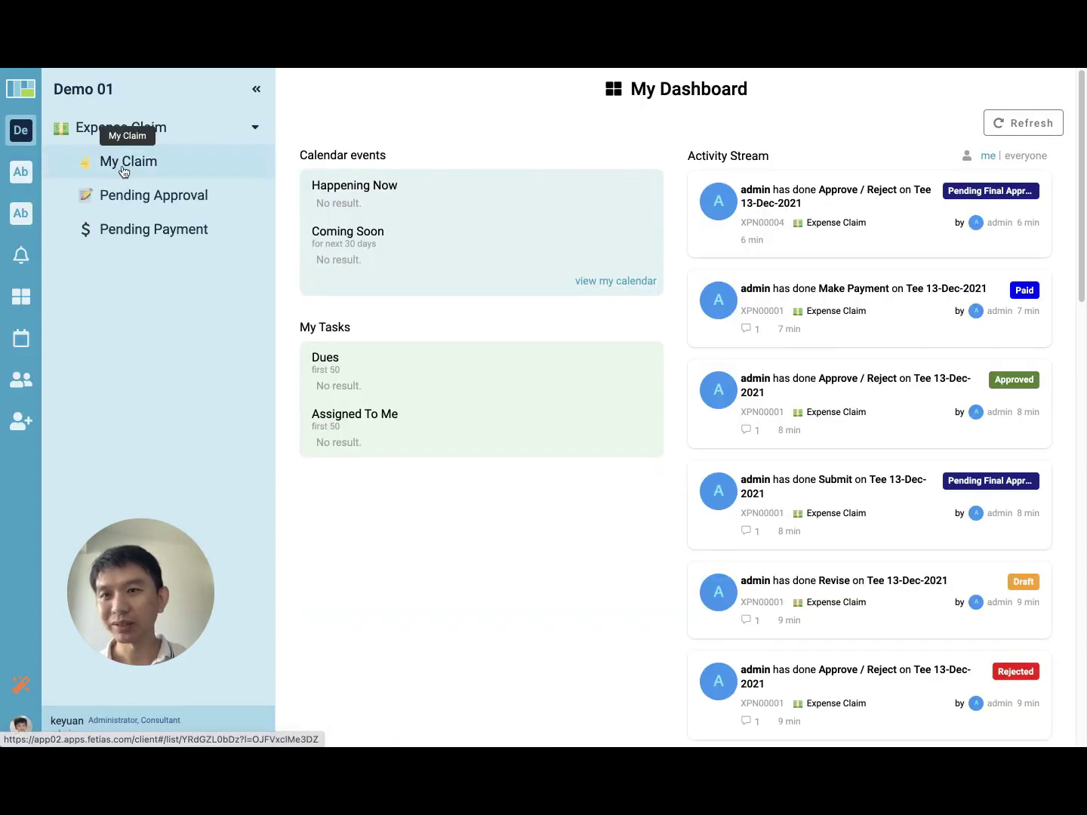
{"action": "left_click", "coordinate": [129, 164]}
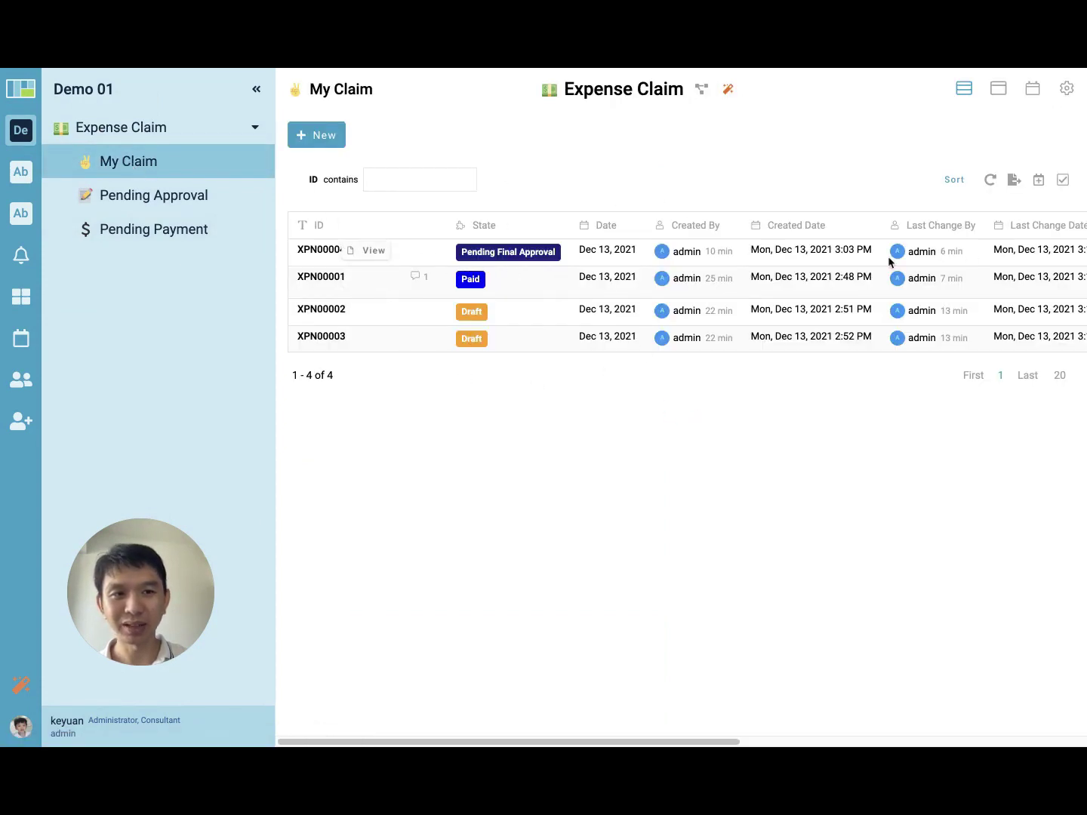
{"action": "left_click", "coordinate": [181, 202]}
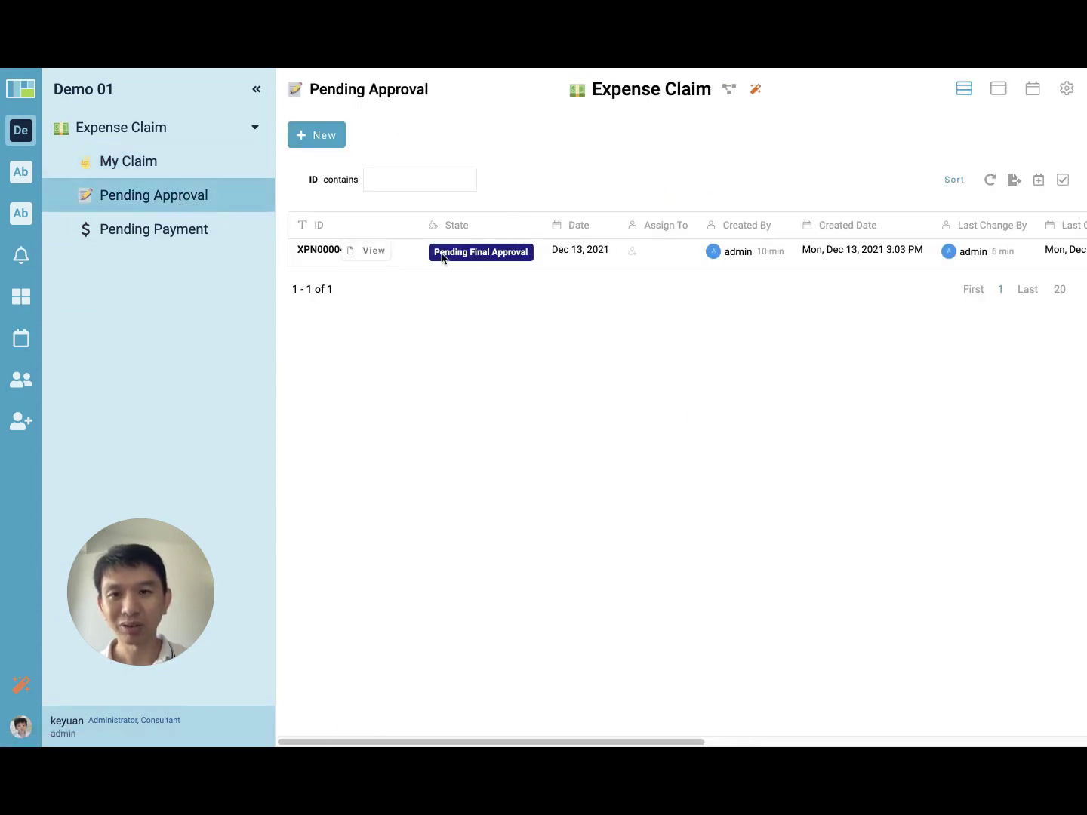
Step: Submit draft claim XPN00002 from the My Claim listing
{"action": "left_click", "coordinate": [155, 165]}
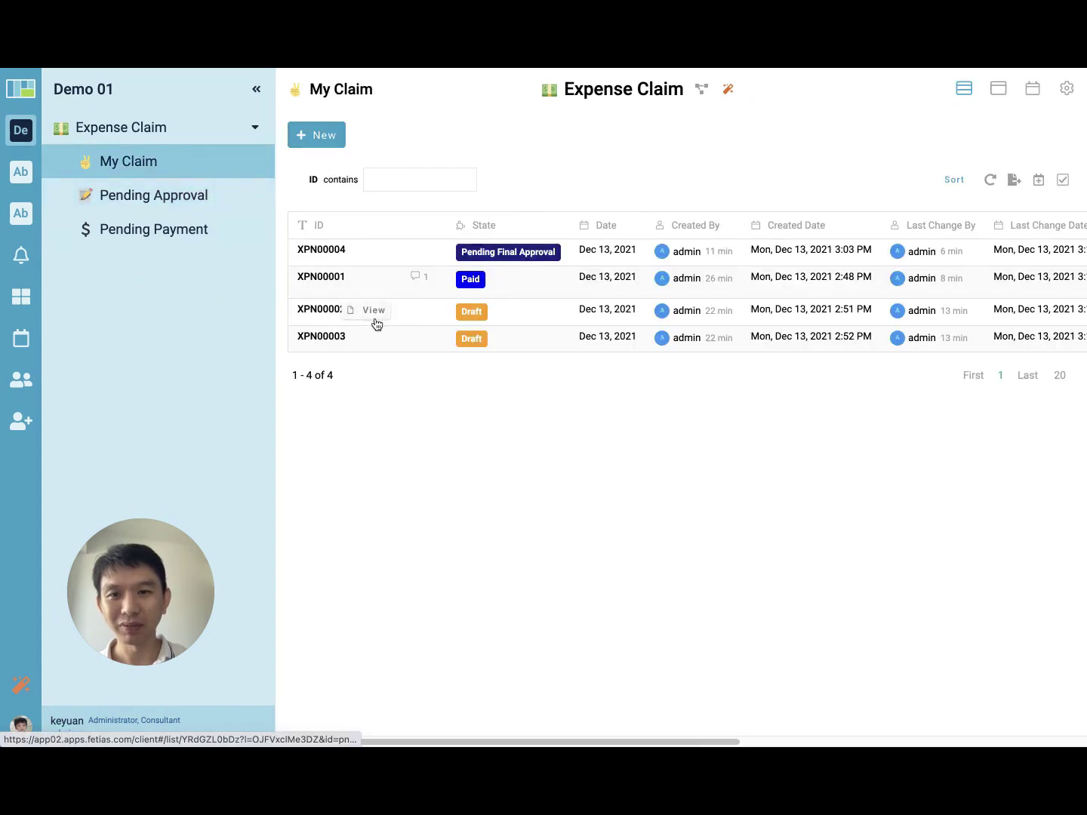
{"action": "left_click", "coordinate": [404, 321]}
{"action": "left_click", "coordinate": [389, 140]}
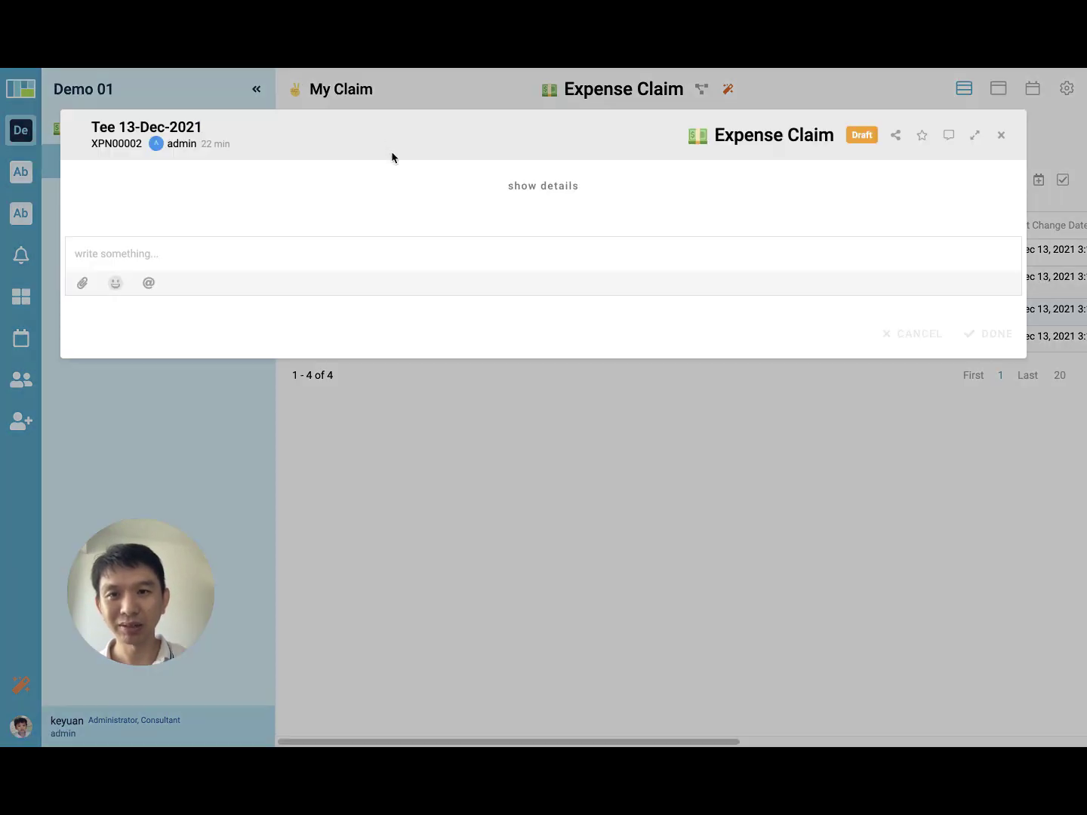
{"action": "left_click", "coordinate": [1003, 337]}
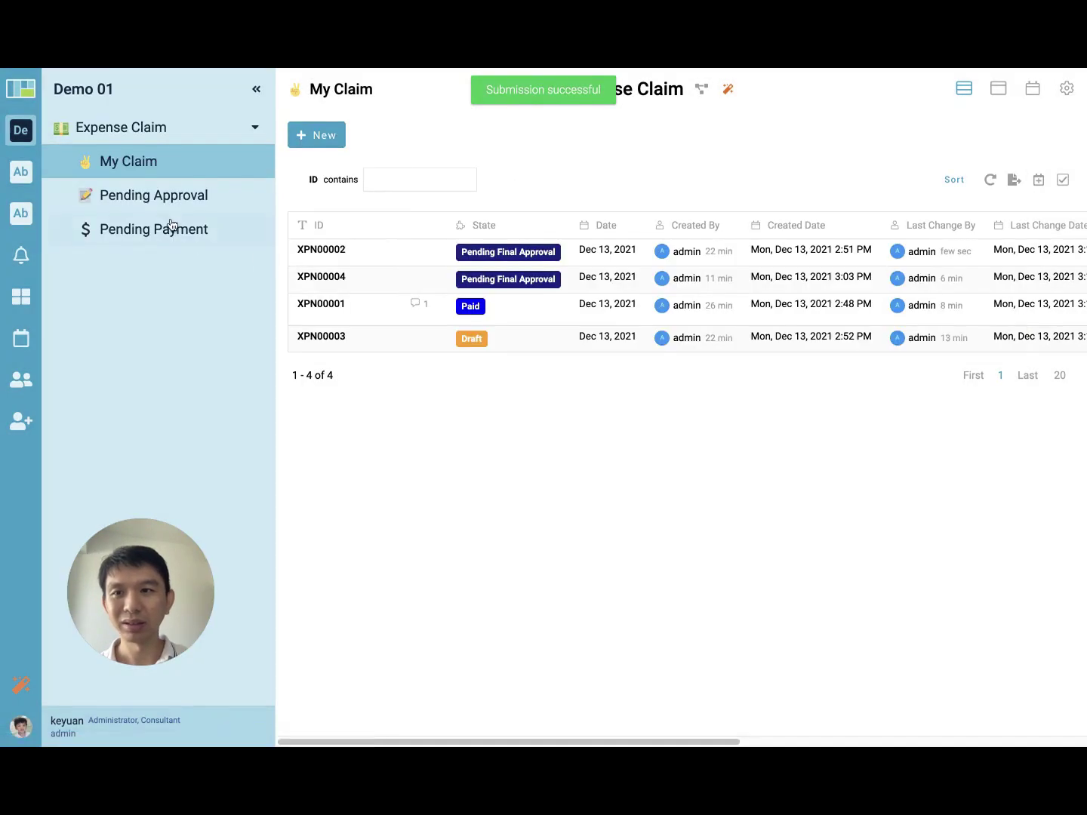
Step: Check the Pending Approval and Pending Payment listings for the submitted claim
{"action": "left_click", "coordinate": [158, 198]}
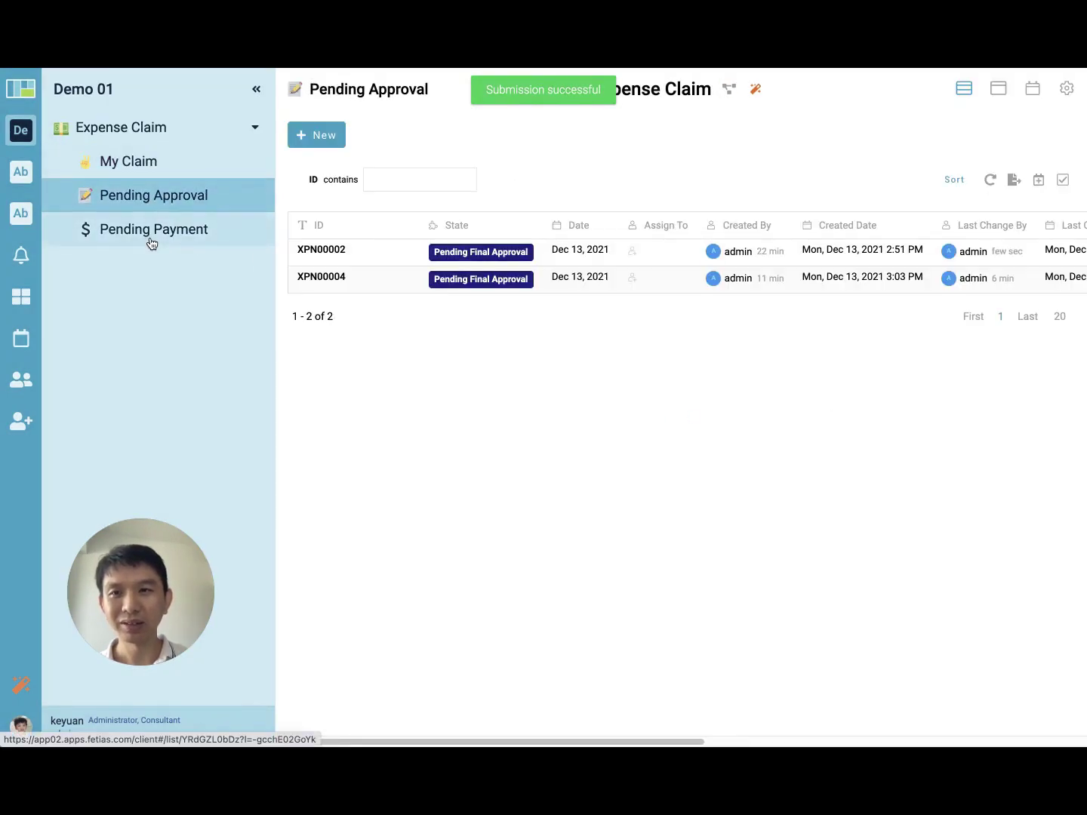
{"action": "left_click", "coordinate": [152, 242]}
{"action": "left_click", "coordinate": [155, 200]}
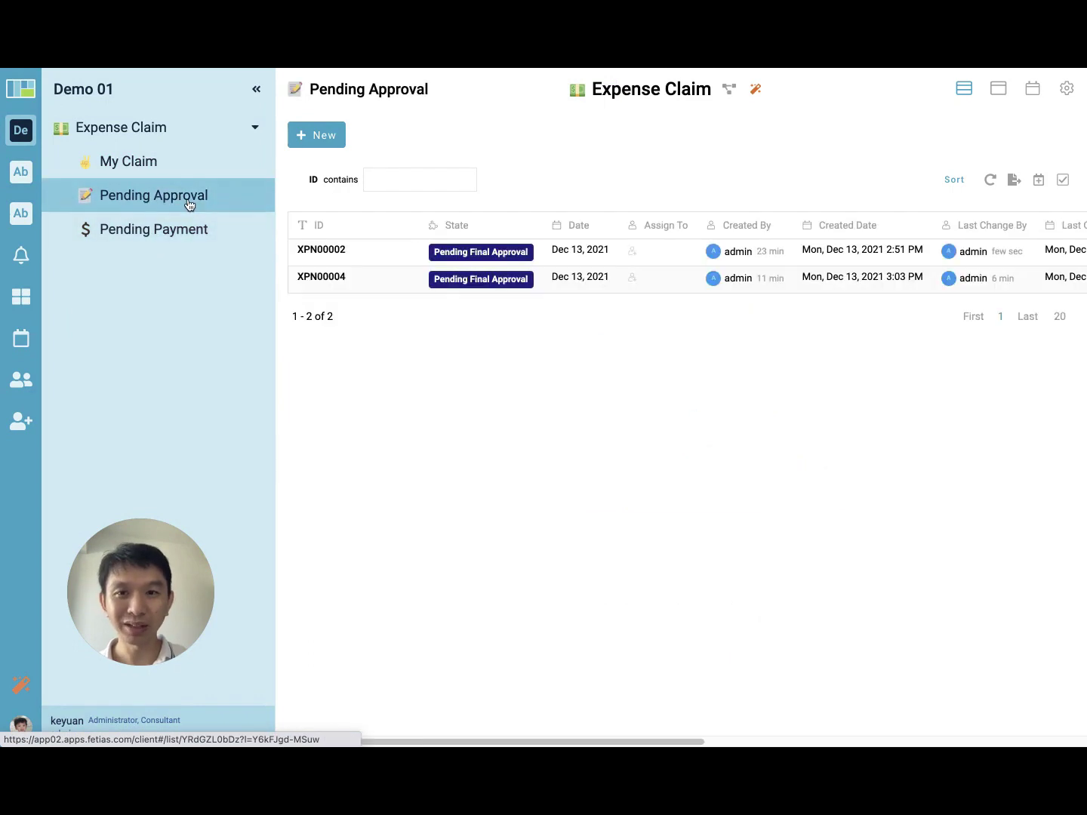
Step: Approve claim XPN00004 from the My Claim listing, keeping Approved ticked
{"action": "left_click", "coordinate": [166, 160]}
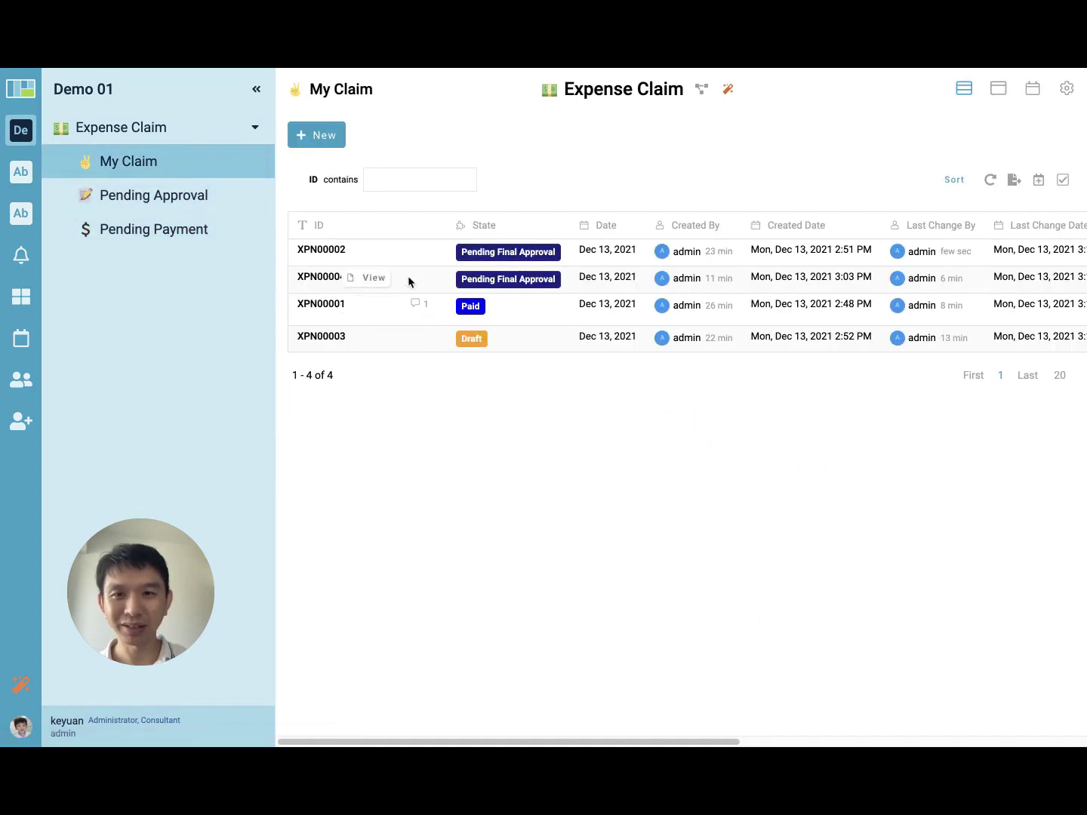
{"action": "left_click", "coordinate": [408, 281]}
{"action": "left_click", "coordinate": [381, 133]}
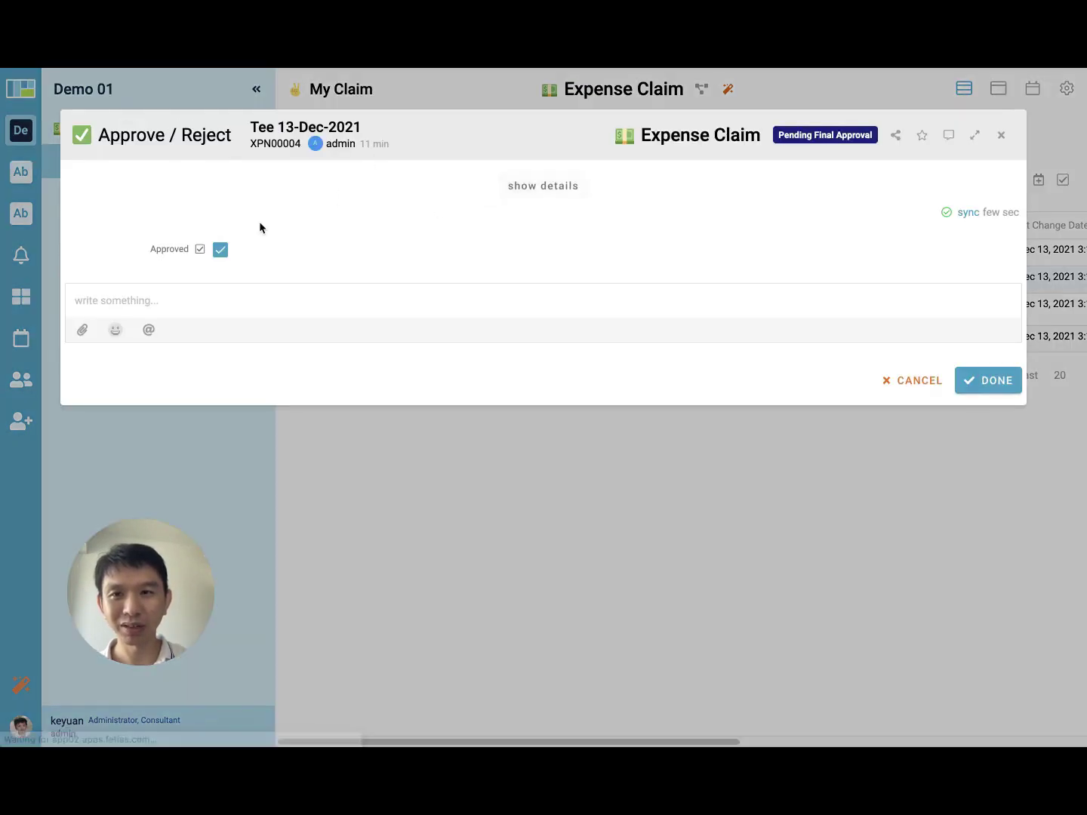
{"action": "left_click", "coordinate": [973, 380]}
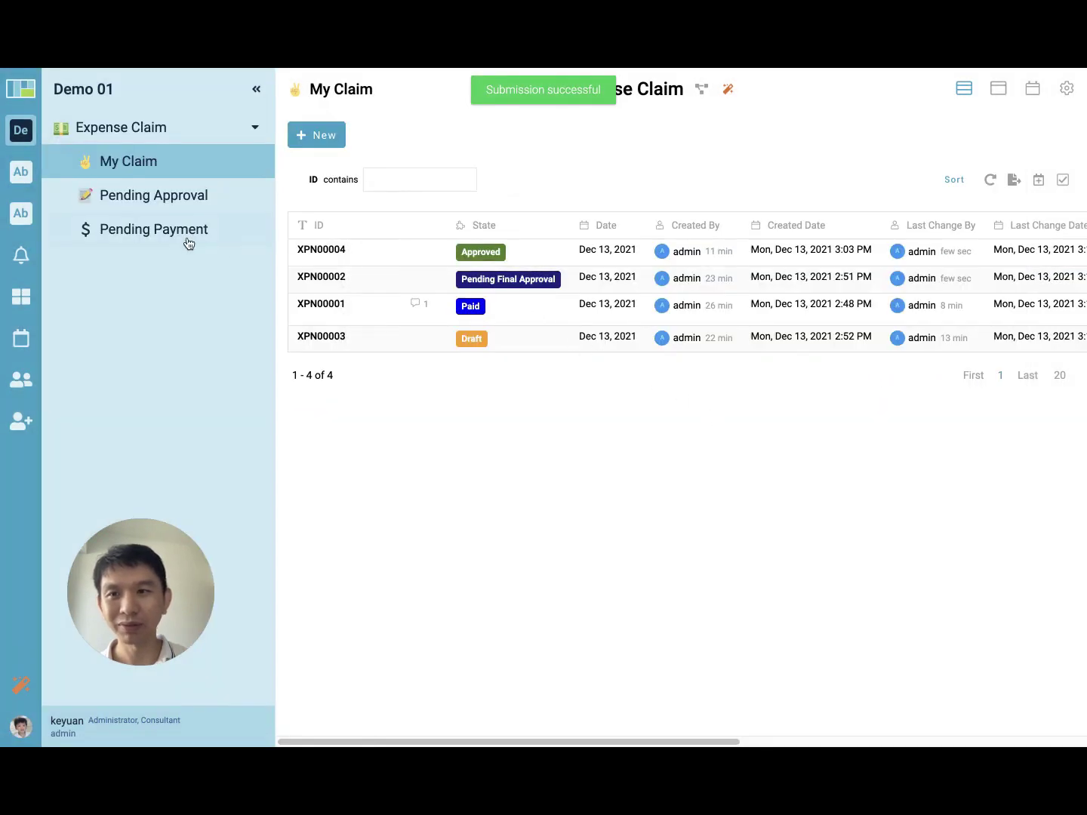
Step: View the Make Payment form for claim XPN00004 in the Pending Payment listing, and cancel it without submitting
{"action": "left_click", "coordinate": [189, 244]}
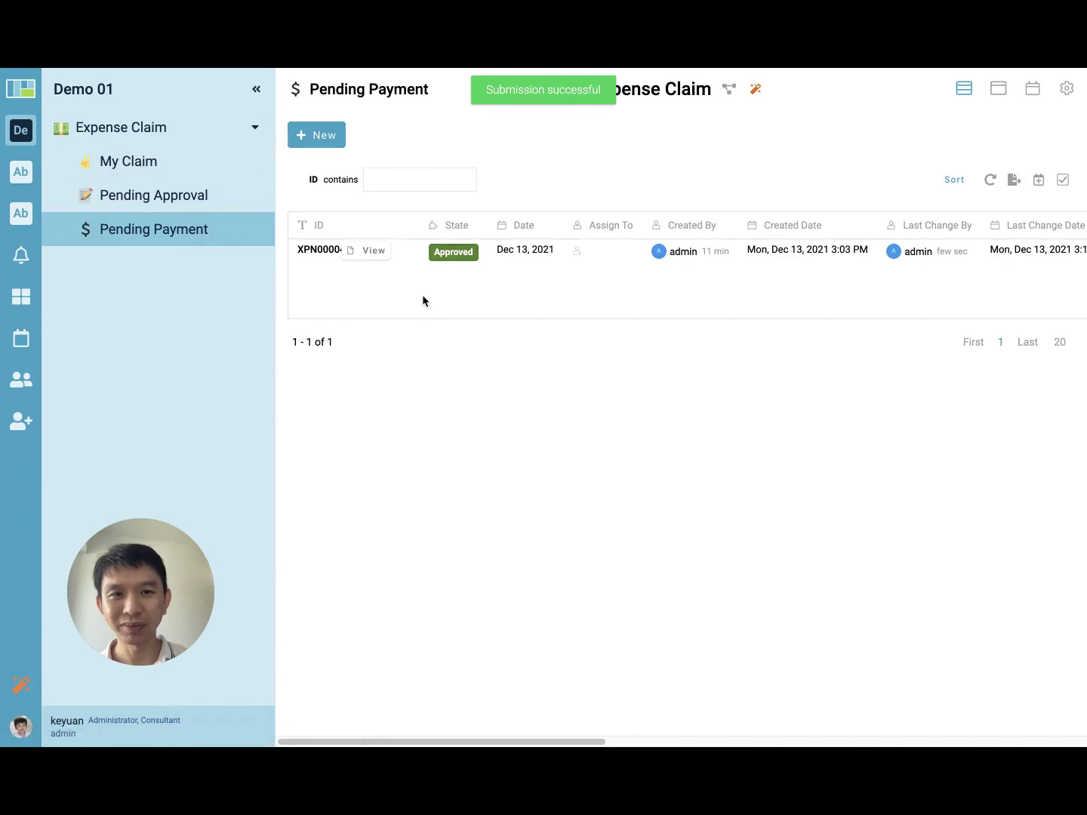
{"action": "left_click", "coordinate": [424, 296]}
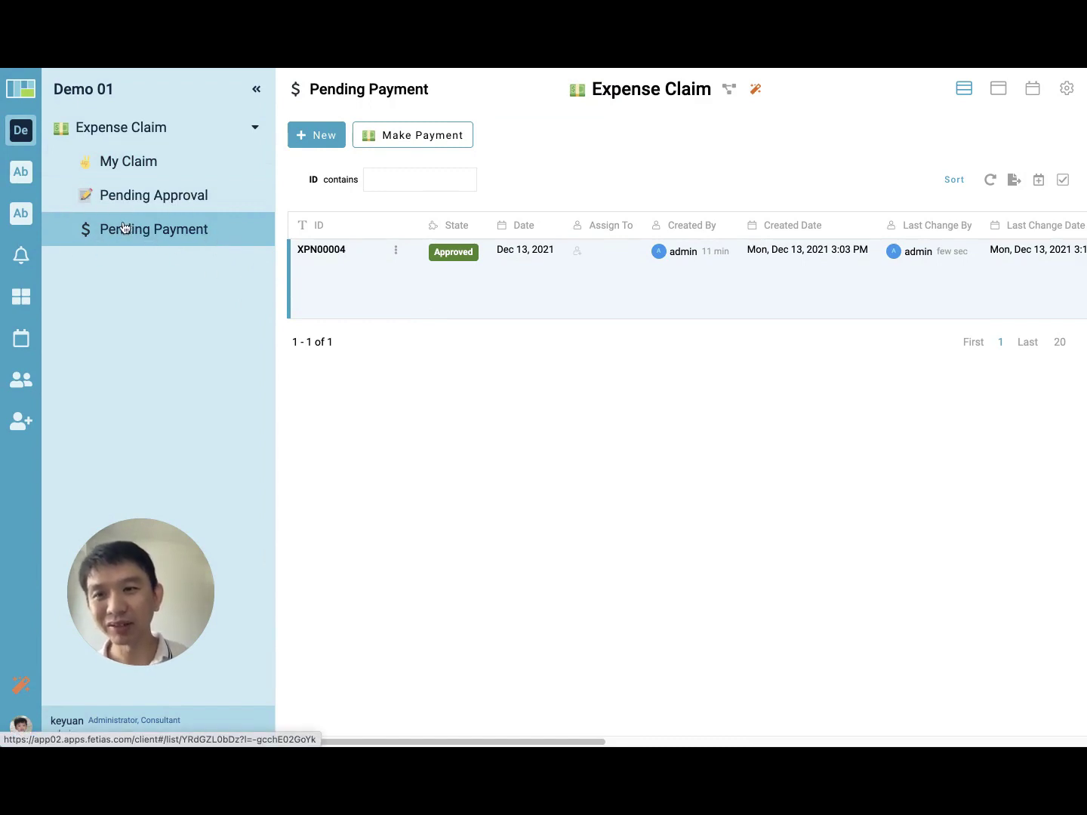
{"action": "left_click", "coordinate": [440, 143]}
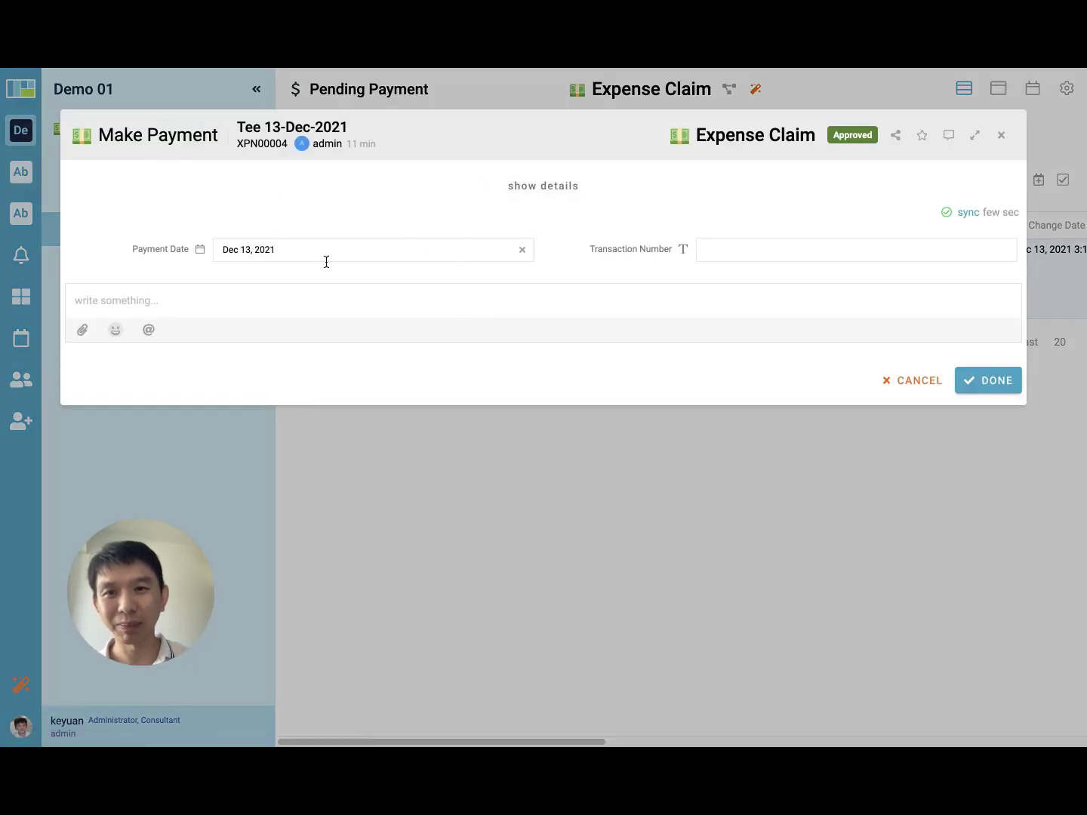
{"action": "left_click", "coordinate": [911, 370]}
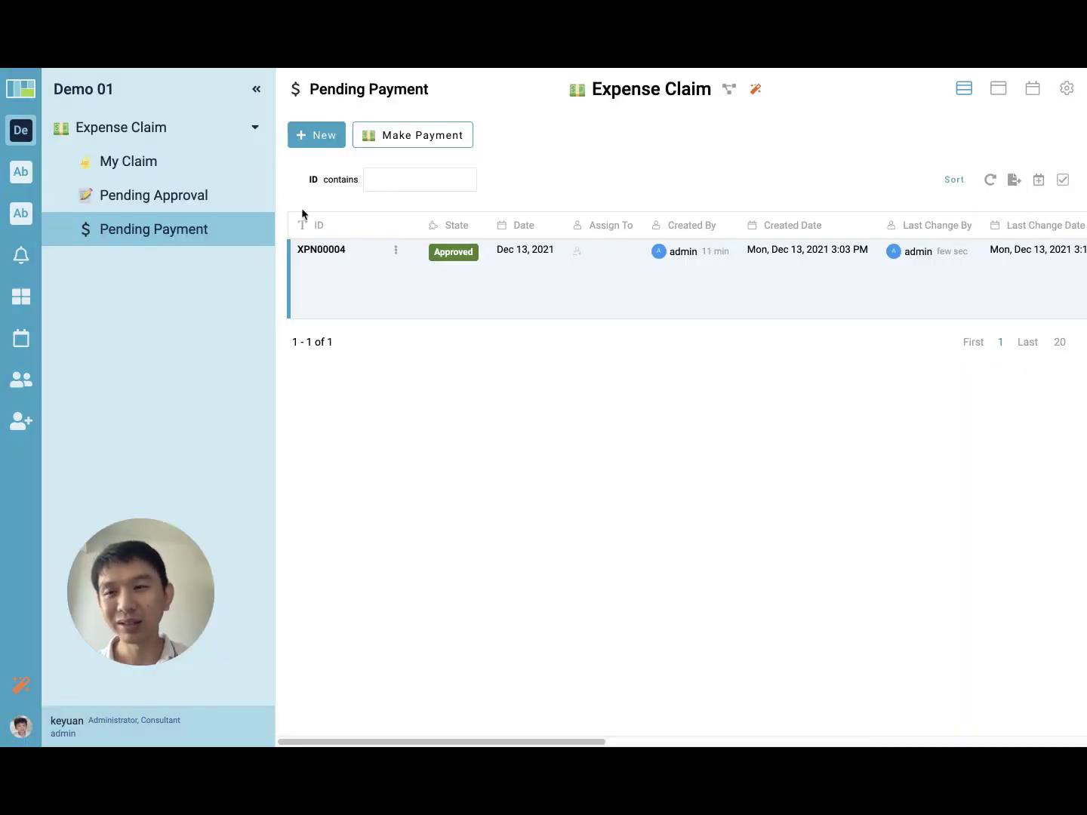
{"action": "left_click", "coordinate": [147, 167]}
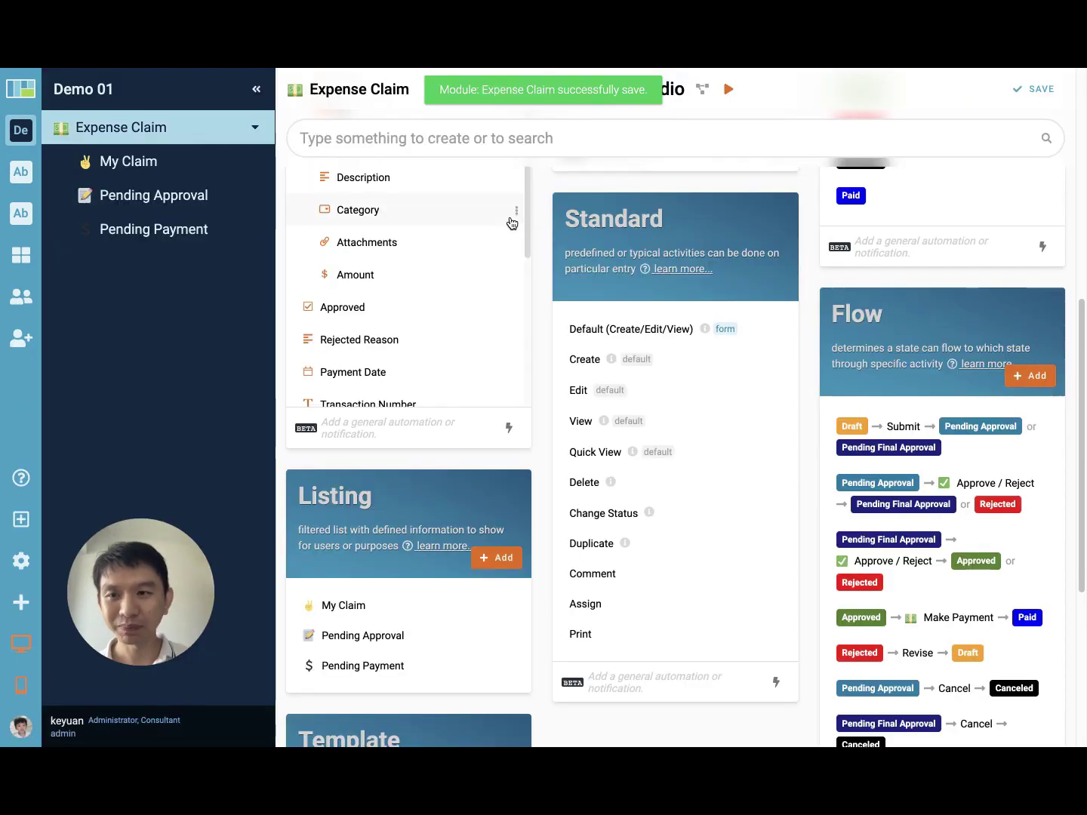
Step: Switch to the iPhone Simulator, refresh the mobile app and view the Expense Claim module's Pending Approval listing
{"action": "key", "text": "super+Tab"}
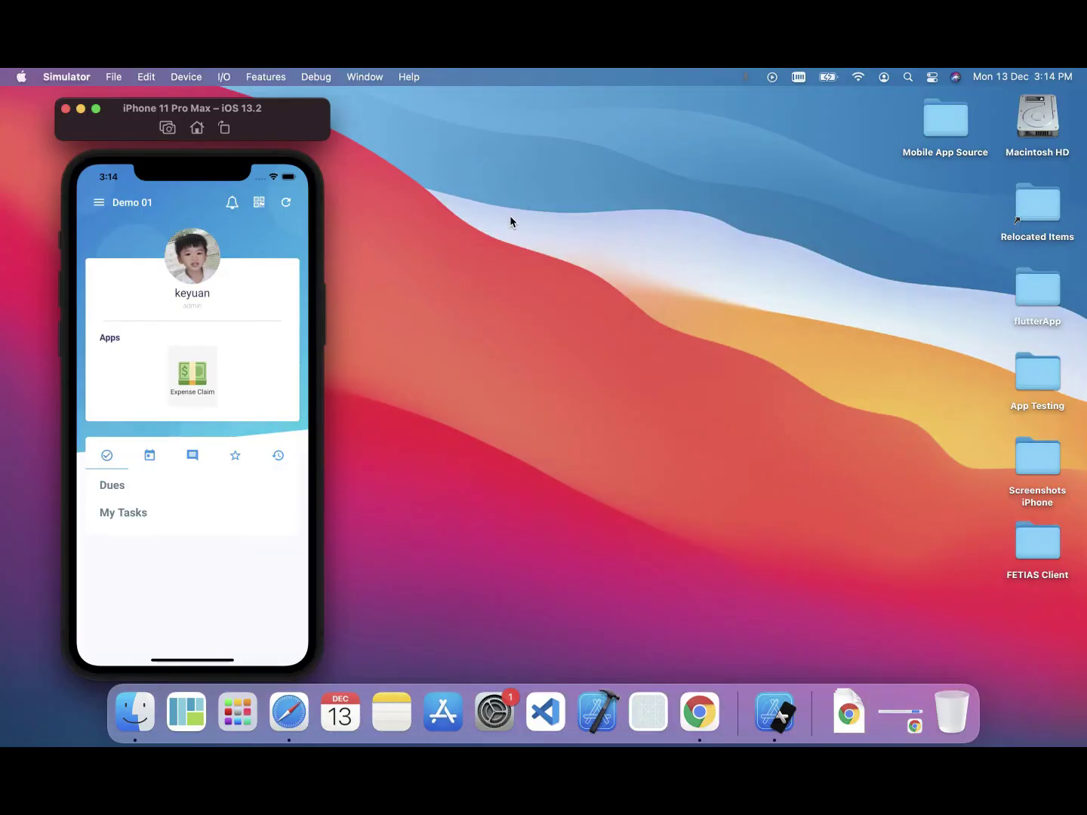
{"action": "left_click", "coordinate": [285, 204]}
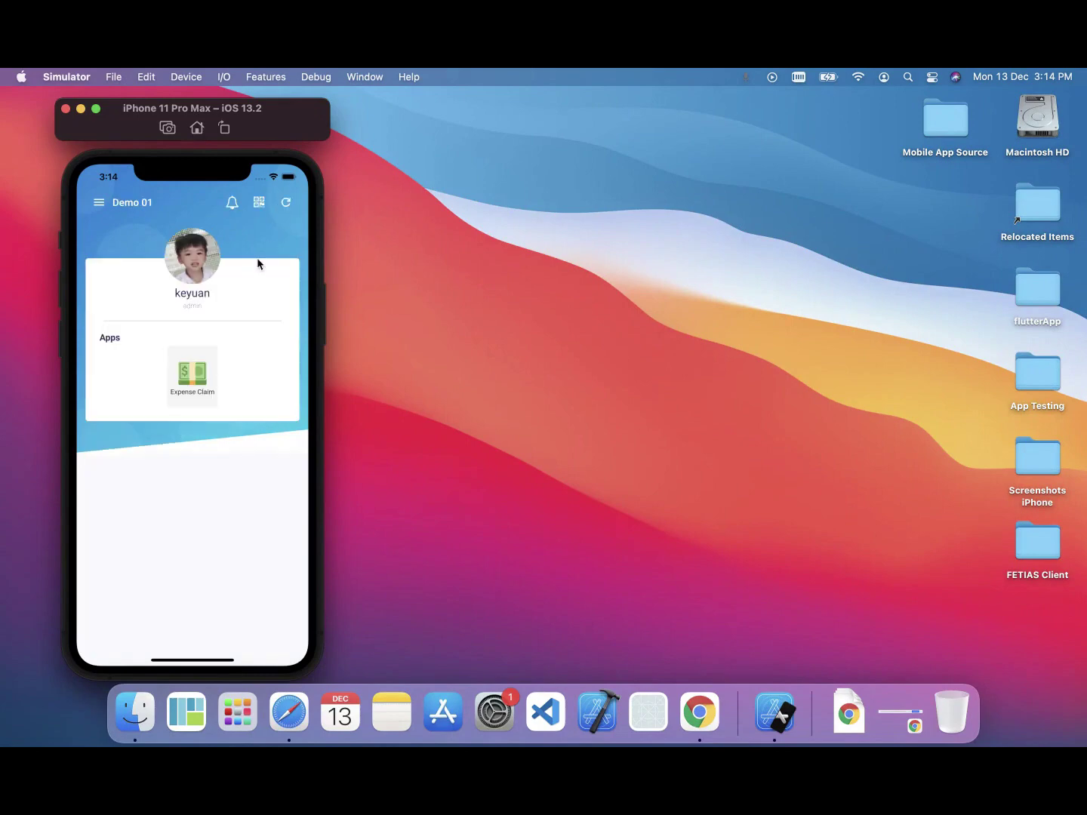
{"action": "left_click", "coordinate": [201, 379]}
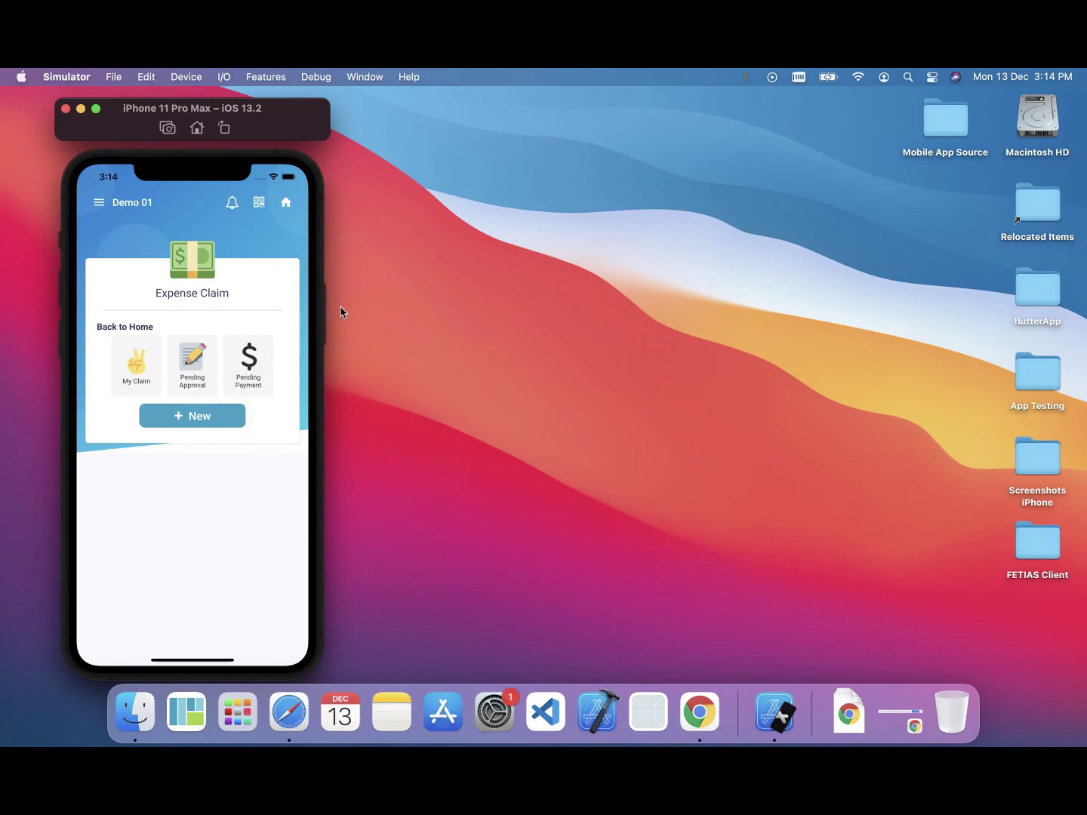
{"action": "left_click", "coordinate": [194, 363]}
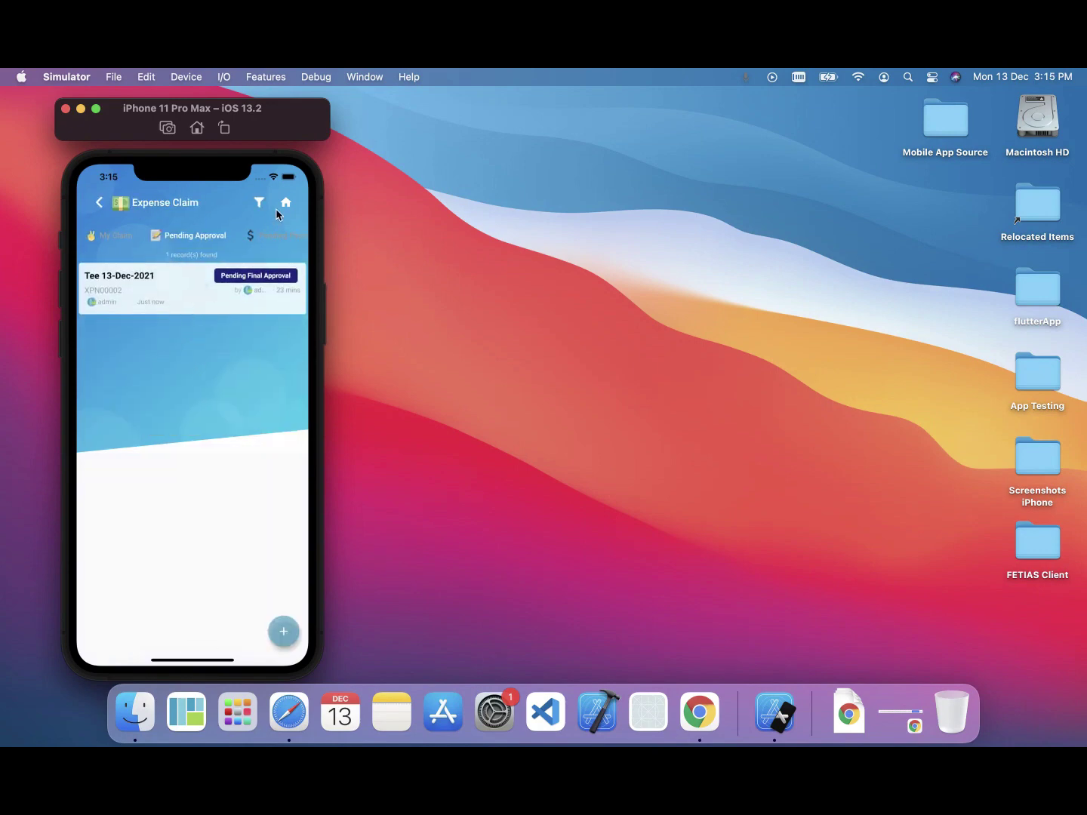
Step: Examine the mobile Pending Approval listing's filter options, and return to the module to view its Pending Payment listing
{"action": "left_click", "coordinate": [259, 204]}
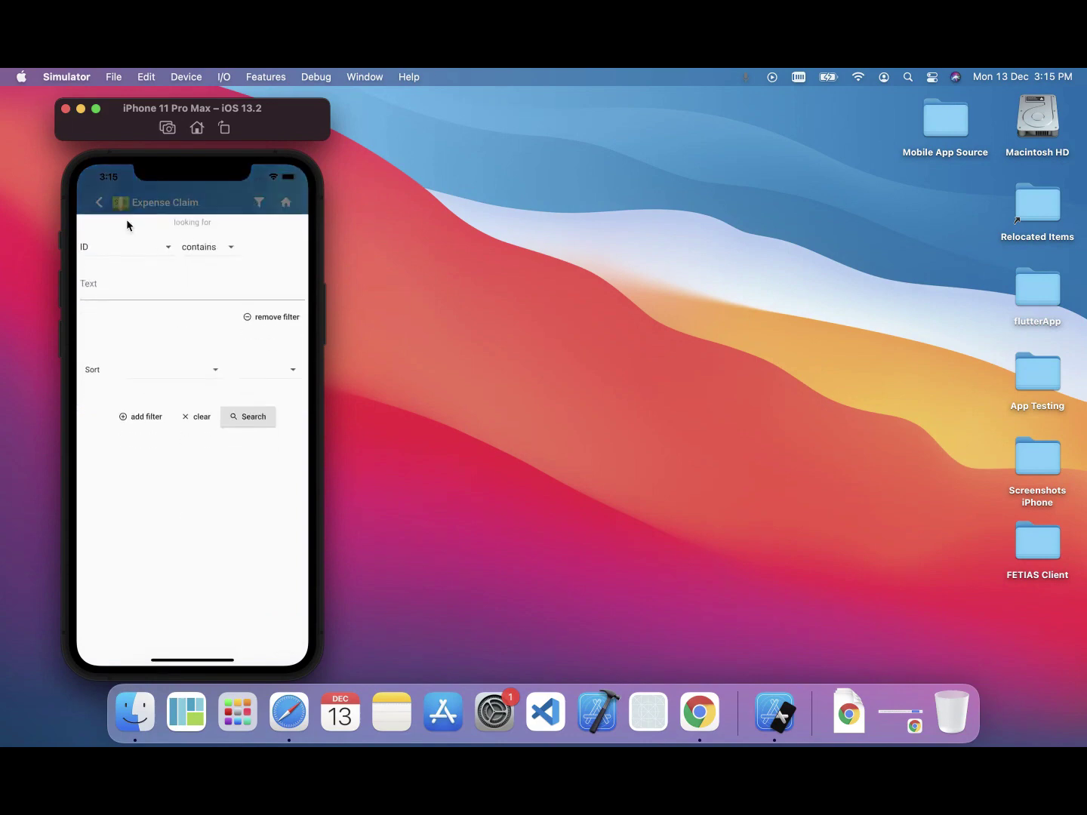
{"action": "left_click", "coordinate": [137, 208]}
{"action": "left_click", "coordinate": [97, 204]}
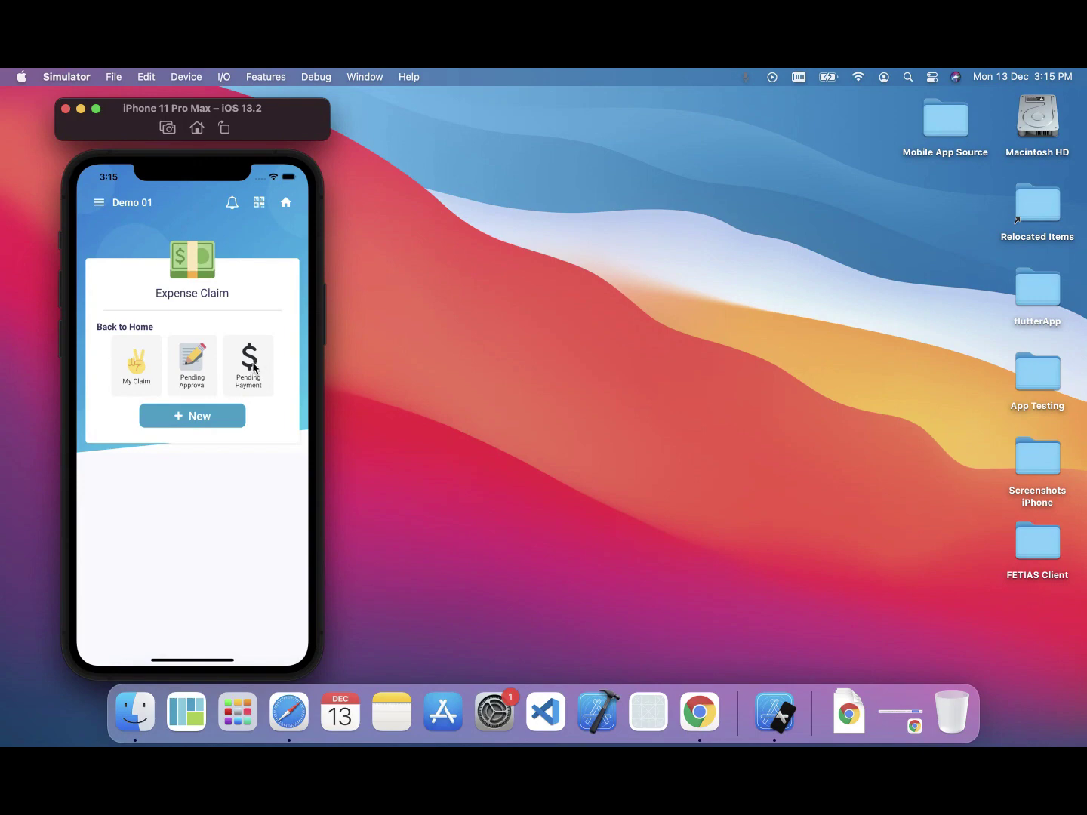
{"action": "left_click", "coordinate": [253, 363]}
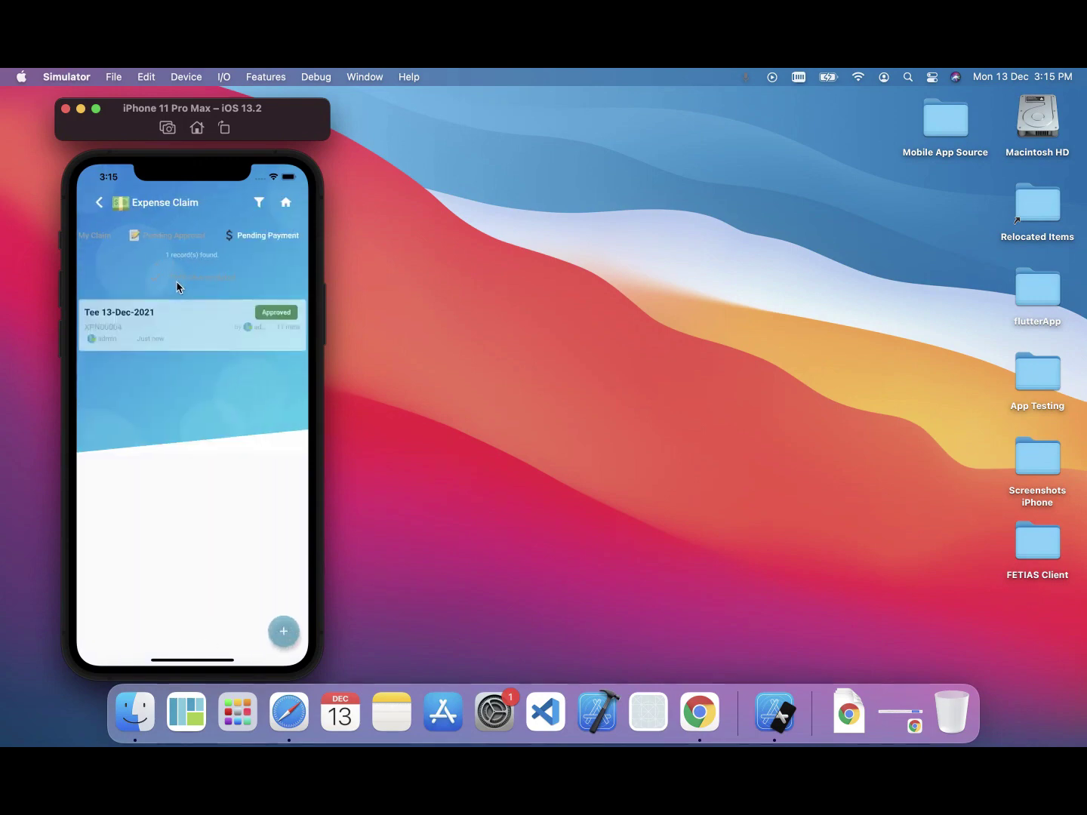
Step: View the Make Payment form for claim XPN00004 on mobile, and return to the Expense Claim module's main screen without submitting
{"action": "left_click", "coordinate": [177, 289]}
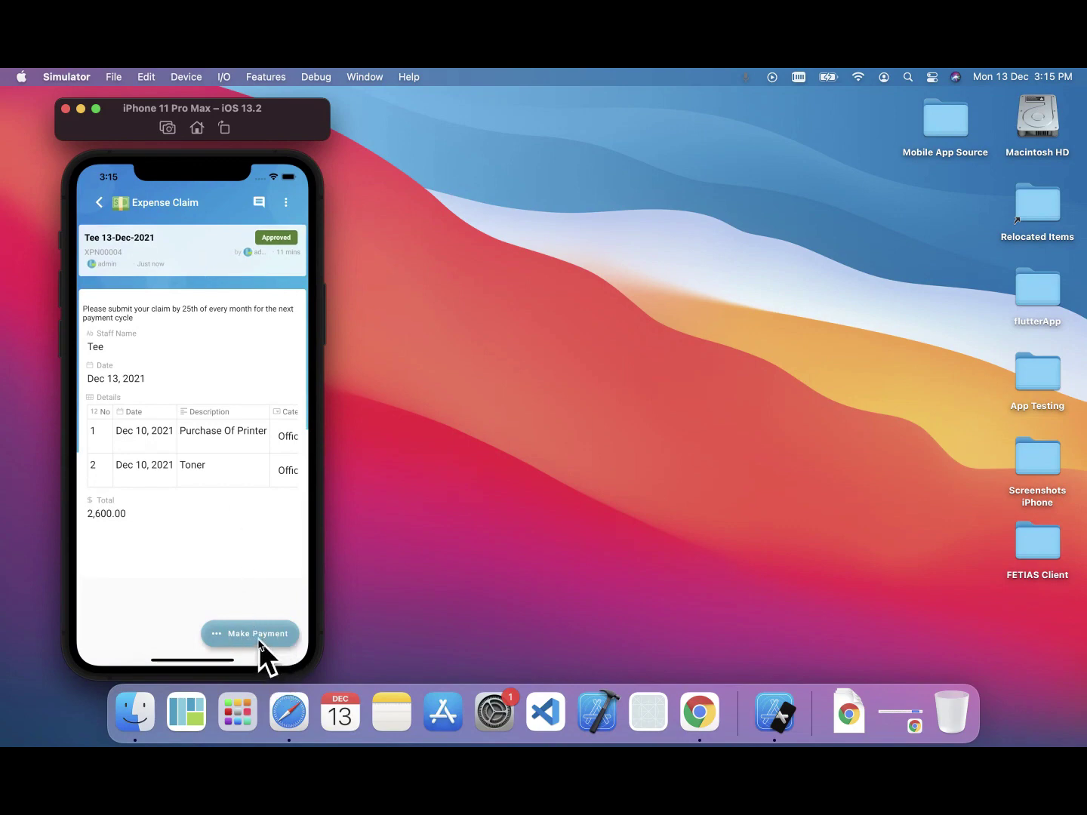
{"action": "left_click", "coordinate": [256, 636]}
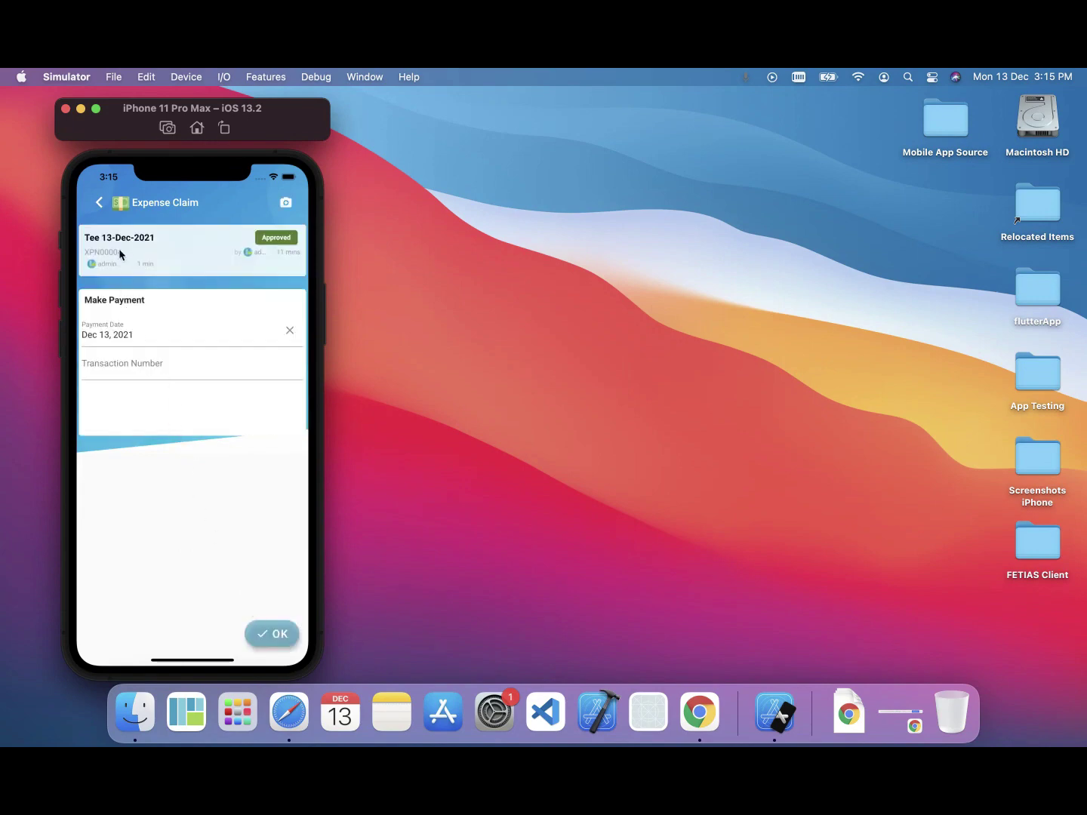
{"action": "left_click", "coordinate": [99, 204]}
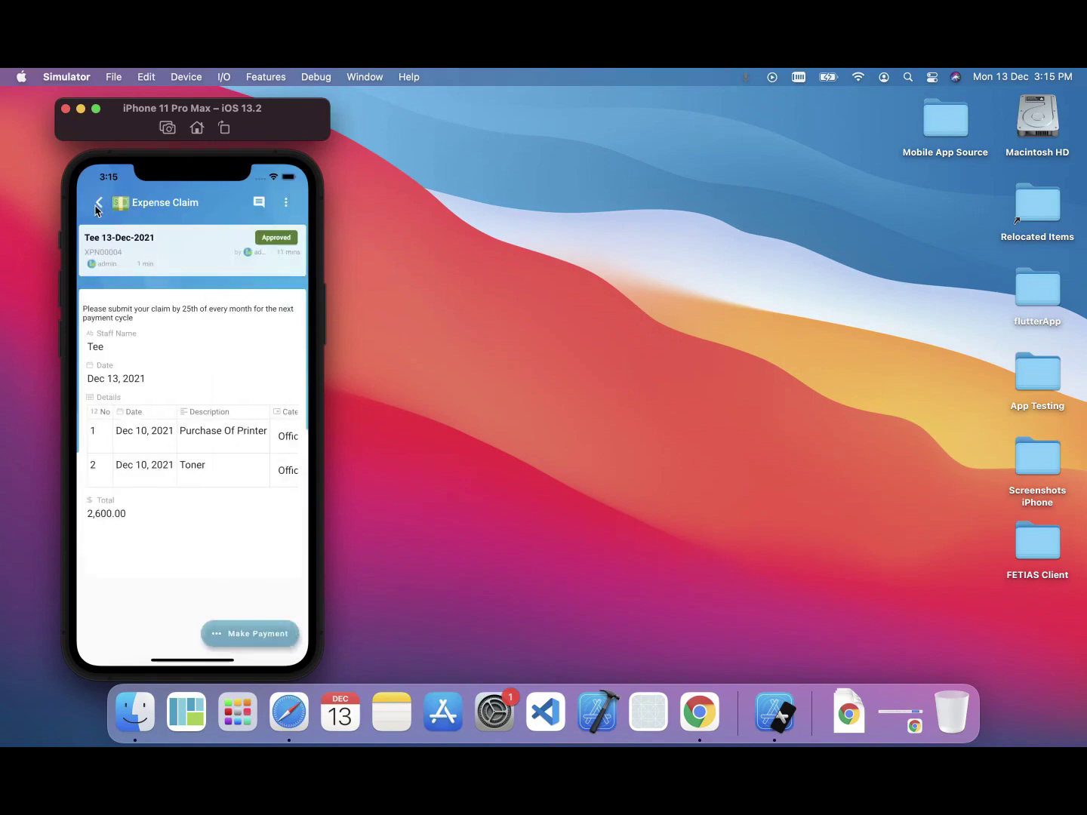
{"action": "left_click", "coordinate": [99, 206]}
{"action": "left_click", "coordinate": [98, 205]}
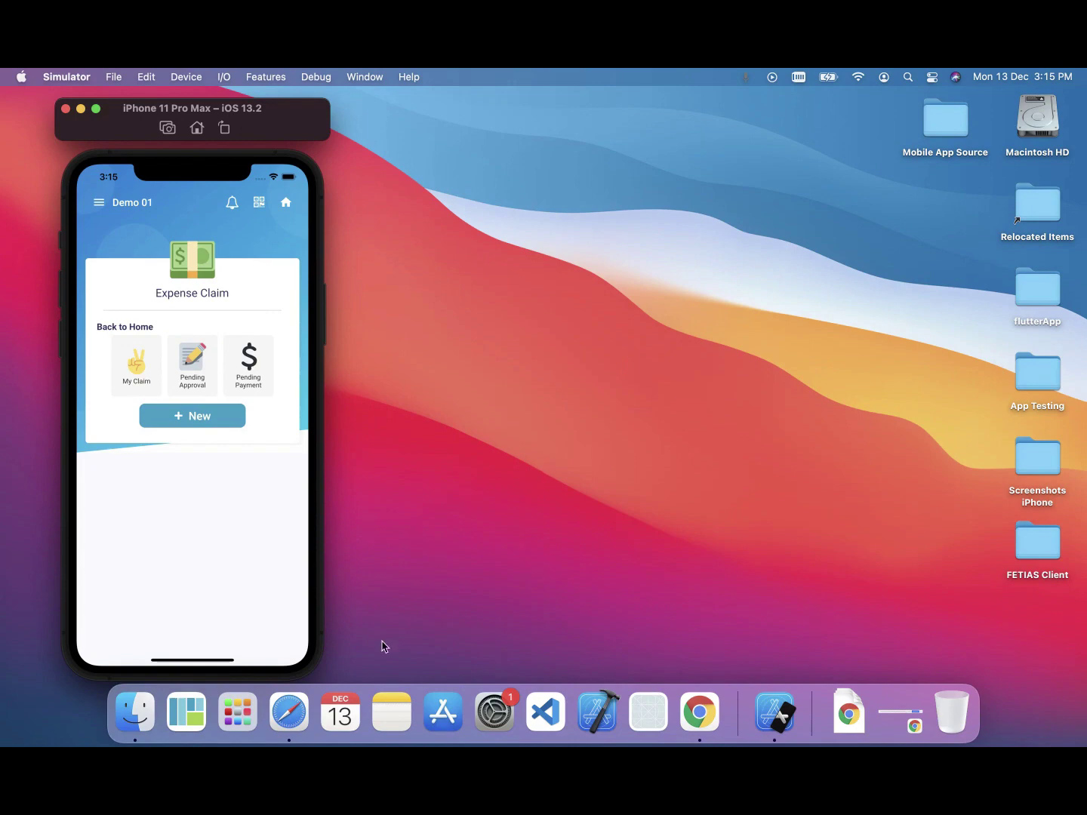
Step: Switch to Chrome and view the Expense Claim module's header, information, activity and state sections in Studio
{"action": "left_click", "coordinate": [706, 720]}
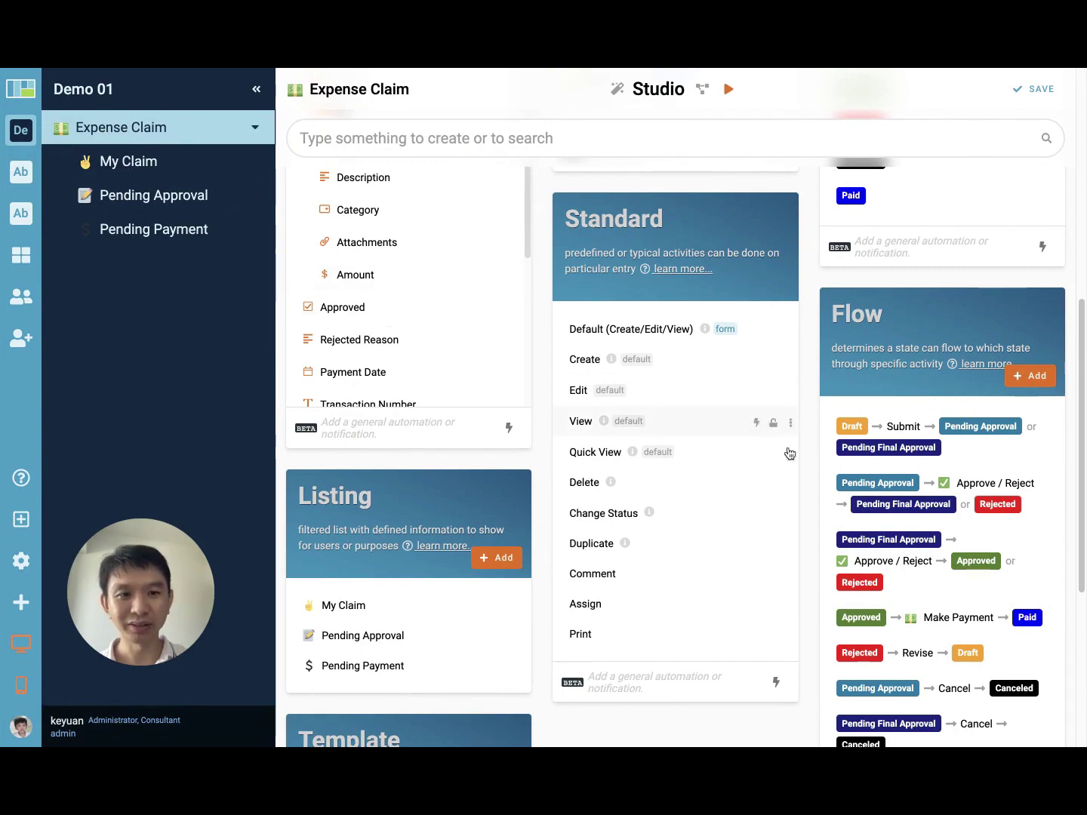
{"action": "scroll", "coordinate": [933, 390], "scroll_direction": "up", "scroll_amount": 6}
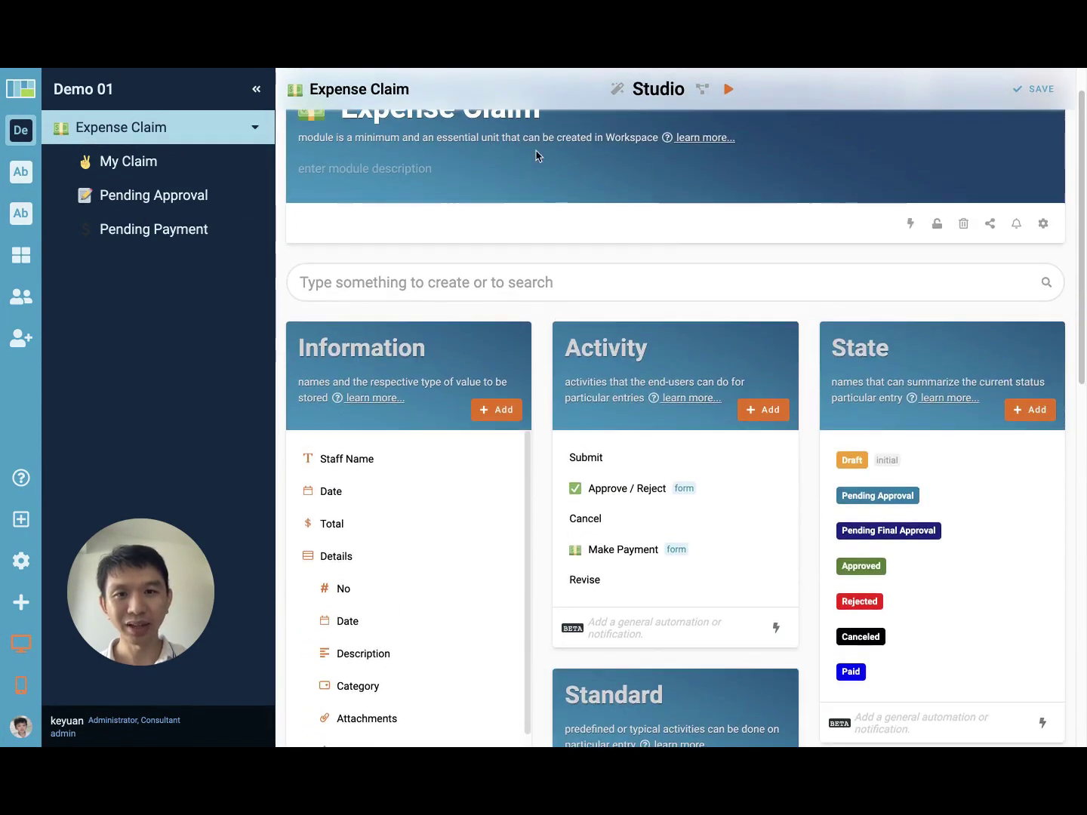
{"action": "scroll", "coordinate": [735, 302], "scroll_direction": "up", "scroll_amount": 2}
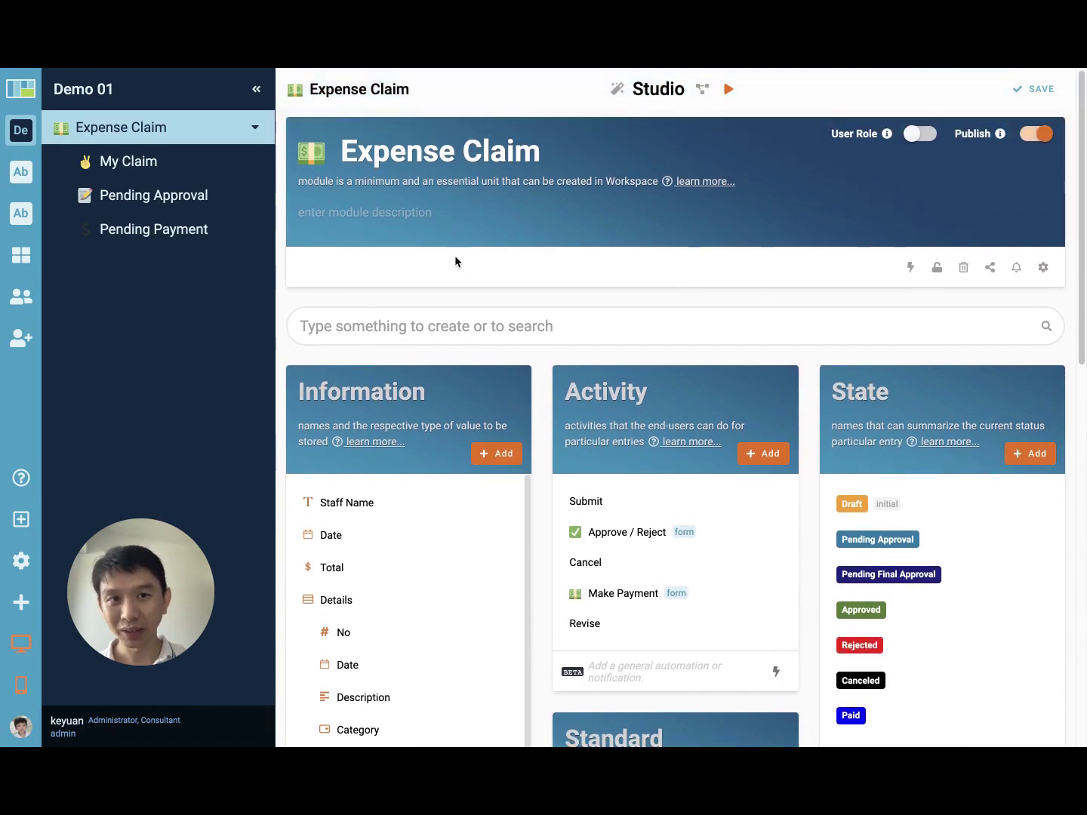